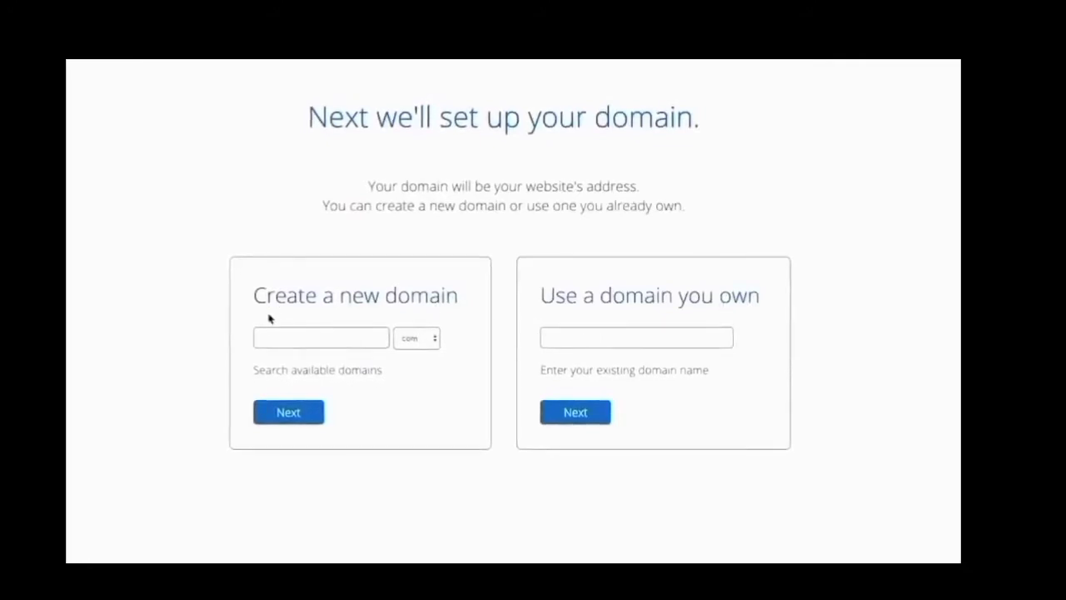
Request the consulting business's name as a new domain with the .com extension and continue to account creation
{"action": "left_click", "coordinate": [285, 338]}
{"action": "type", "text": "wesmcdowellconsulting"}
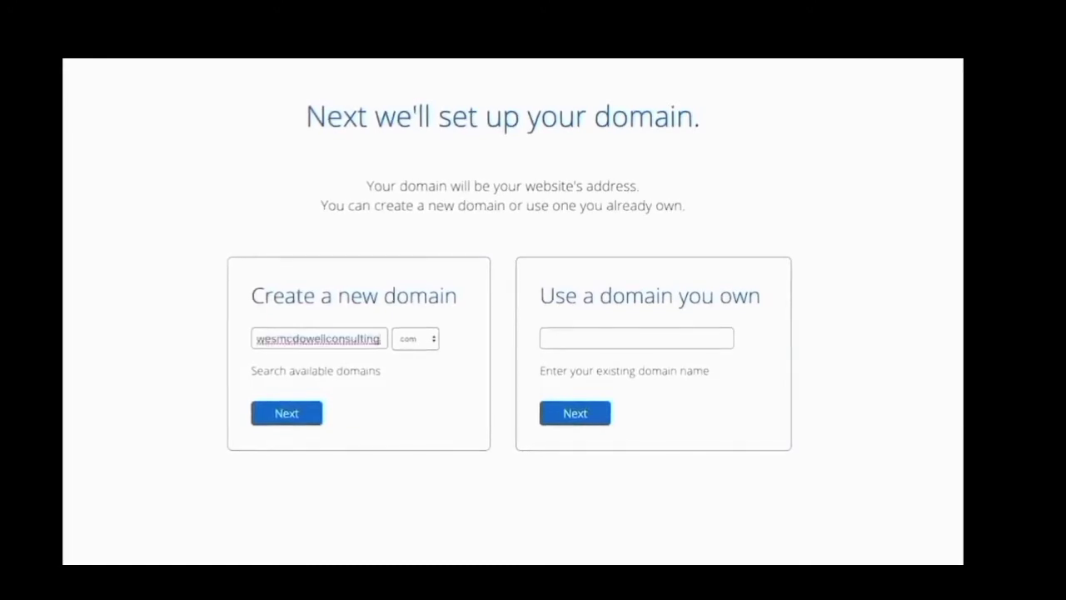
{"action": "left_click", "coordinate": [432, 345]}
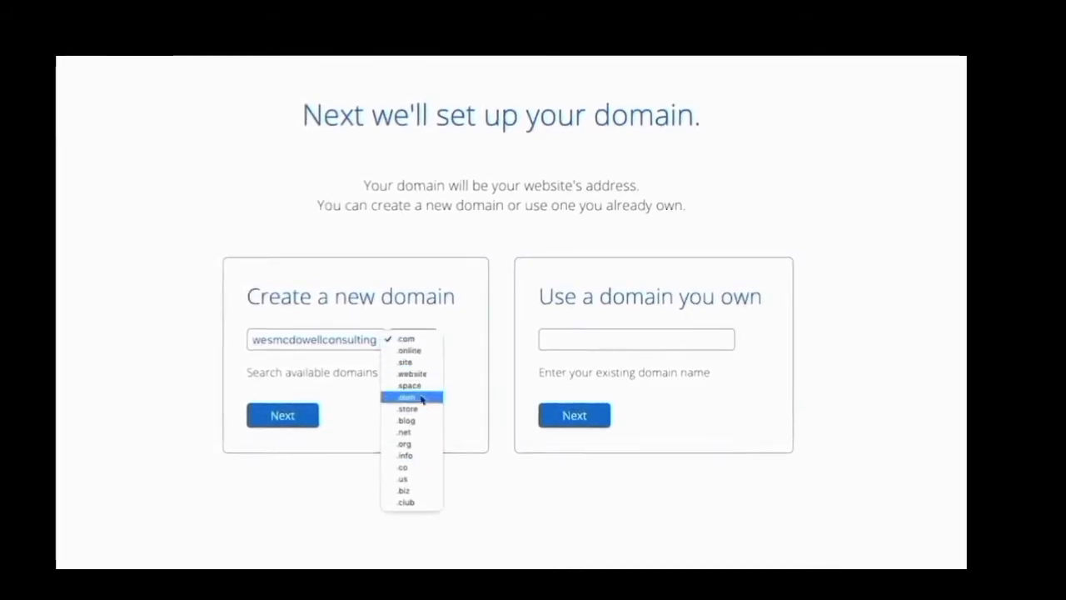
{"action": "left_click", "coordinate": [466, 402]}
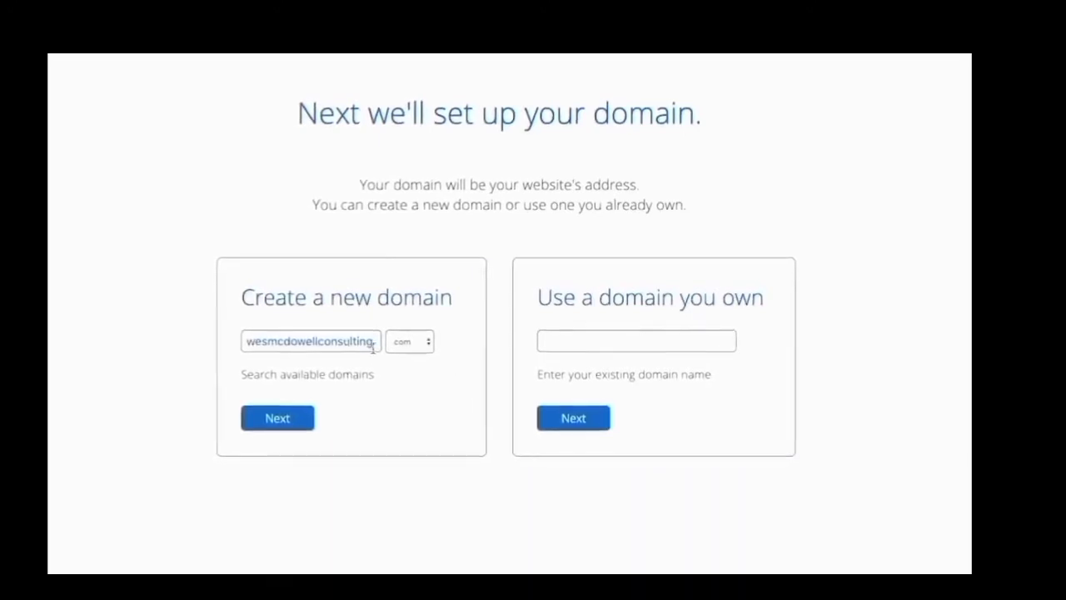
{"action": "left_click", "coordinate": [281, 419]}
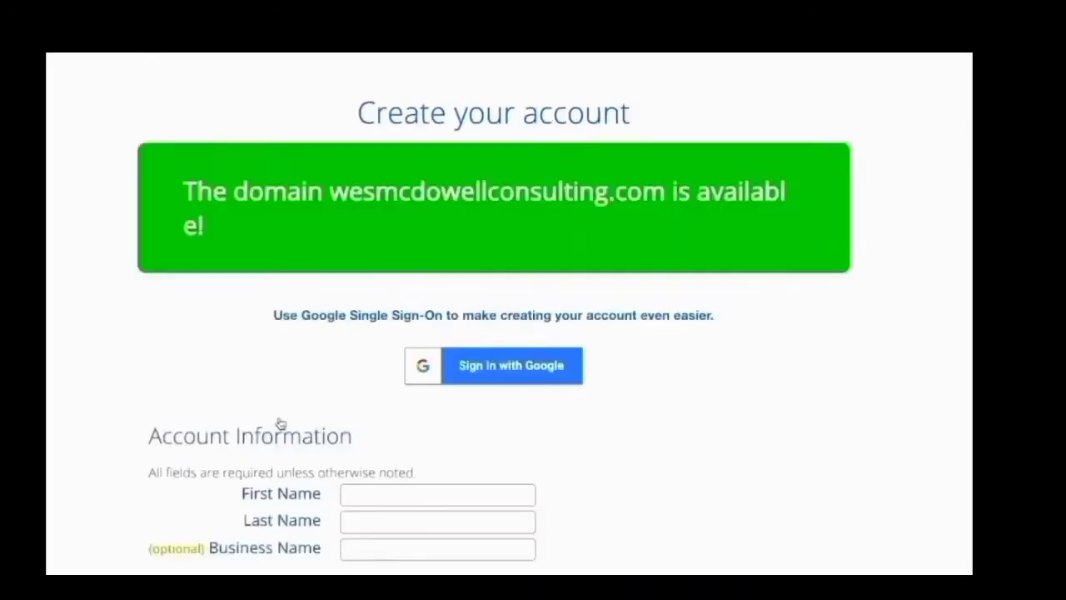
Fill in the account holder's contact details and keep the Basic 36 Month plan at $2.95/mo
{"action": "scroll", "coordinate": [280, 423], "scroll_direction": "down", "scroll_amount": 3}
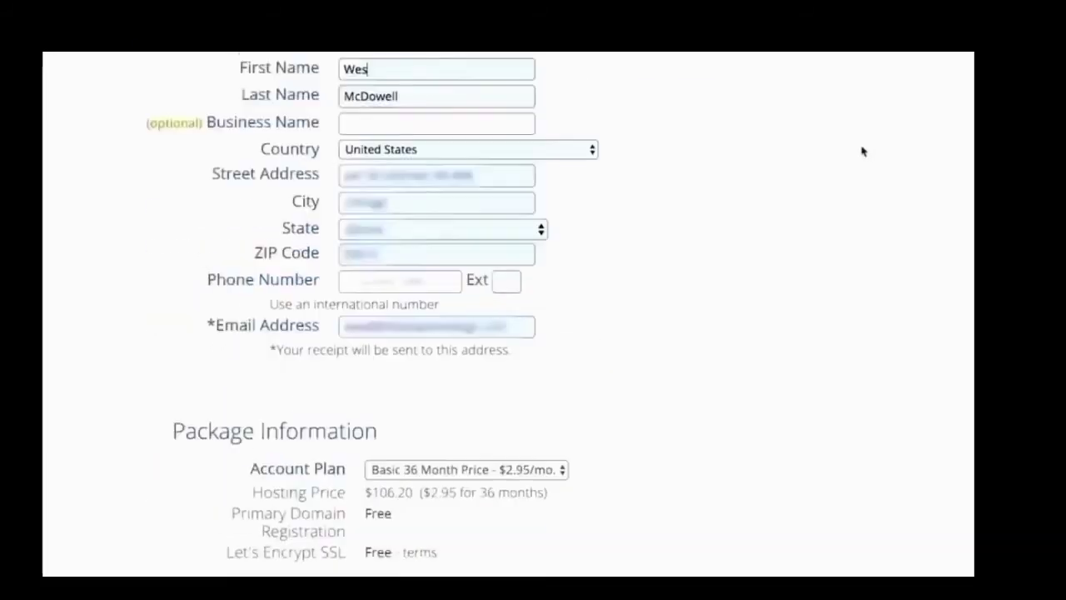
{"action": "scroll", "coordinate": [862, 150], "scroll_direction": "down", "scroll_amount": 5}
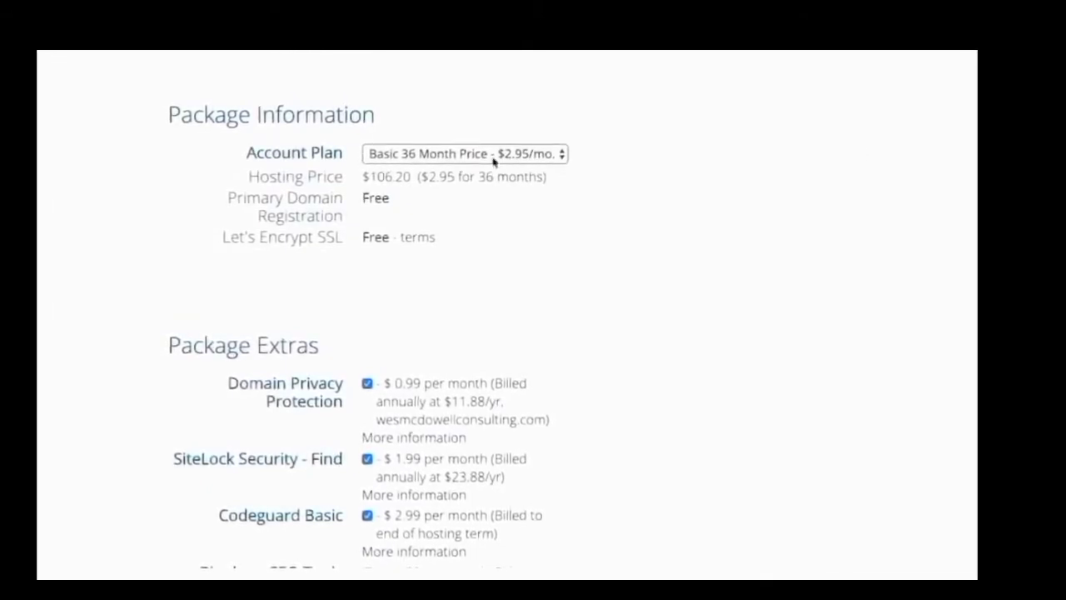
{"action": "left_click", "coordinate": [562, 154]}
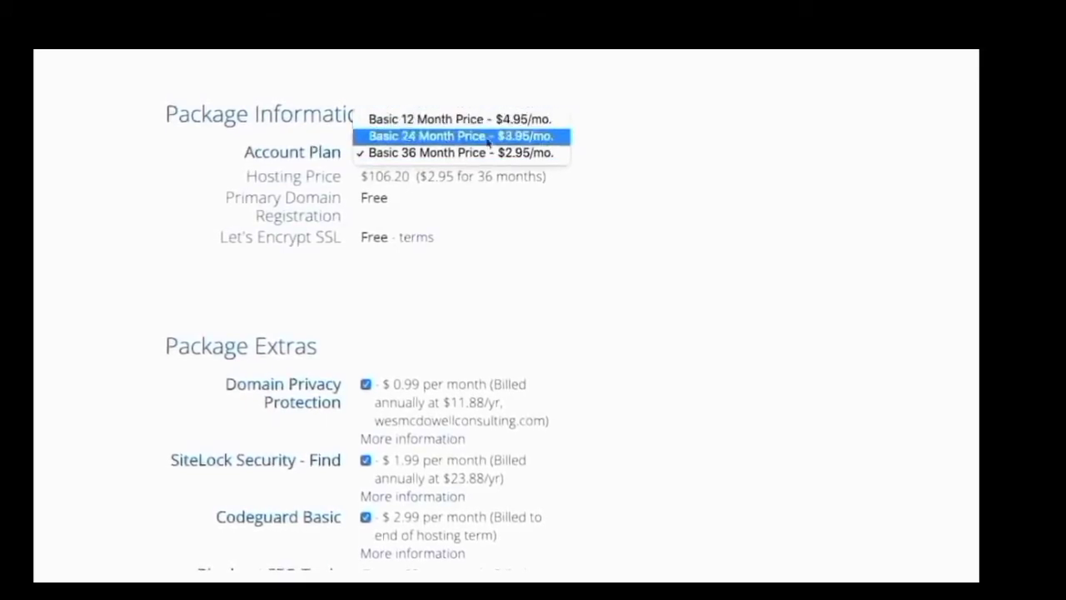
{"action": "left_click", "coordinate": [635, 155]}
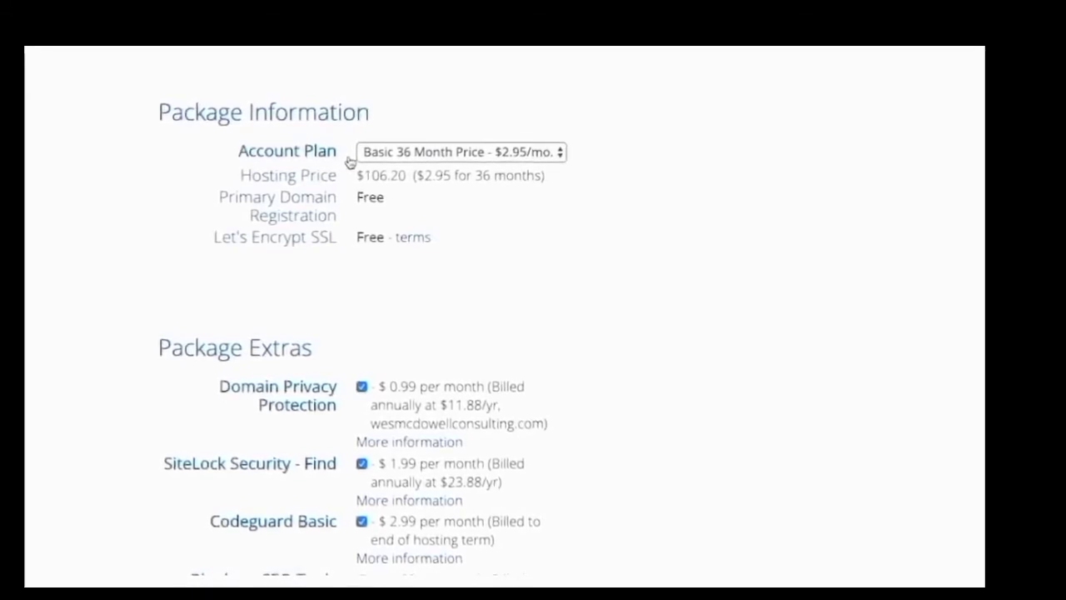
Remove the Domain Privacy Protection, SiteLock Security - Find and Codeguard Basic extras from the hosting package
{"action": "scroll", "coordinate": [563, 245], "scroll_direction": "down", "scroll_amount": 4}
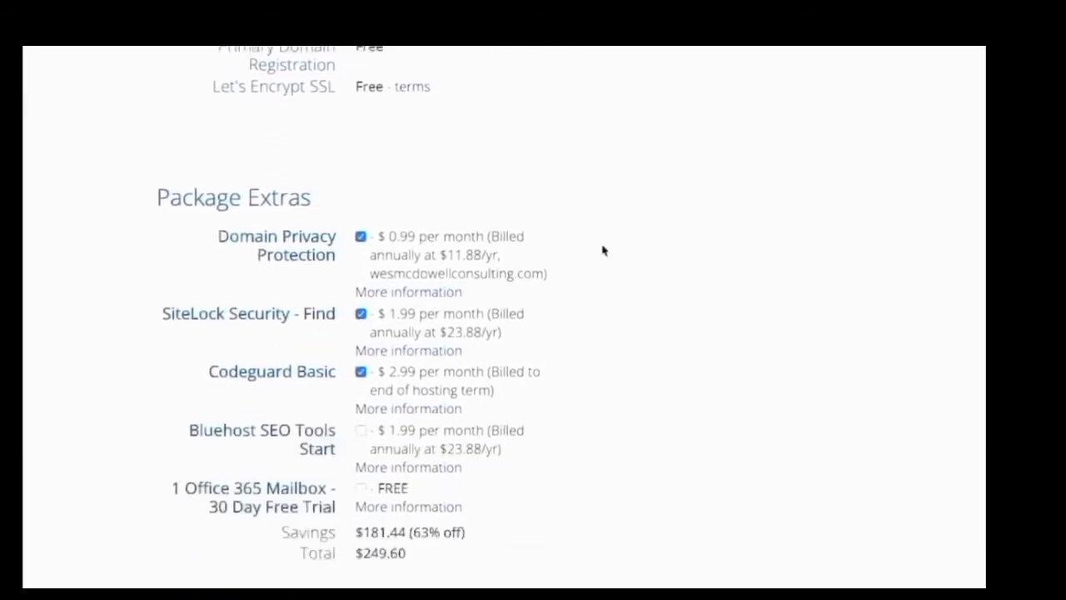
{"action": "left_click", "coordinate": [361, 204]}
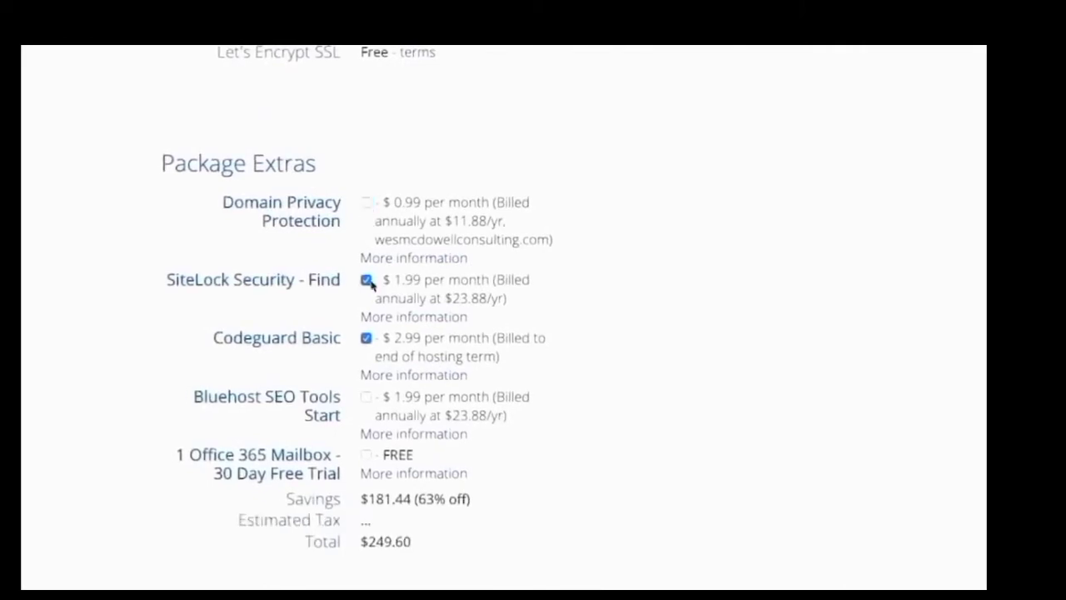
{"action": "left_click", "coordinate": [591, 438]}
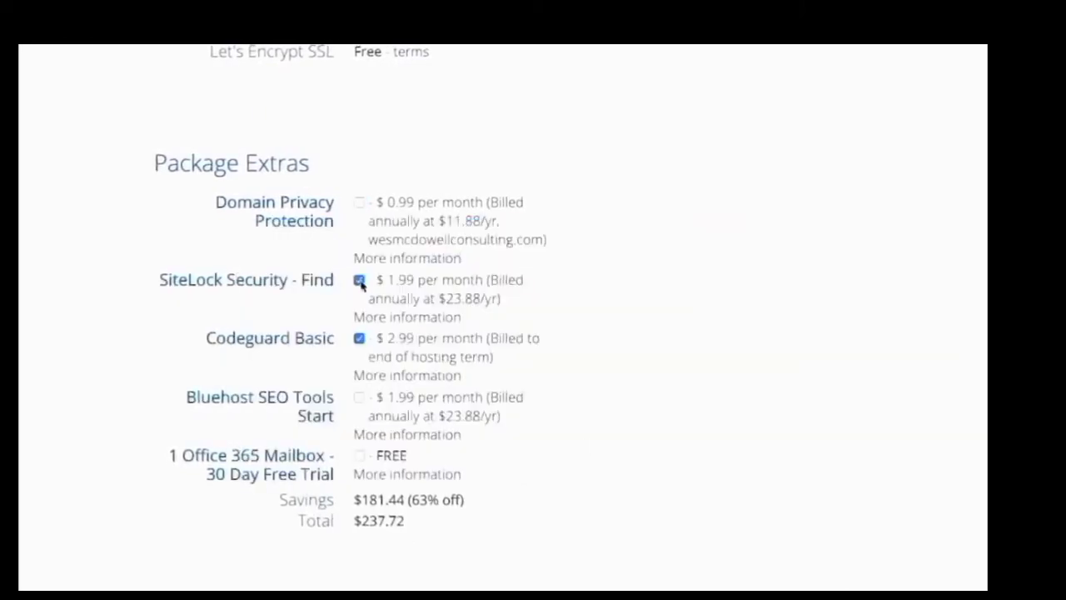
{"action": "left_click", "coordinate": [359, 280]}
{"action": "left_click", "coordinate": [360, 338]}
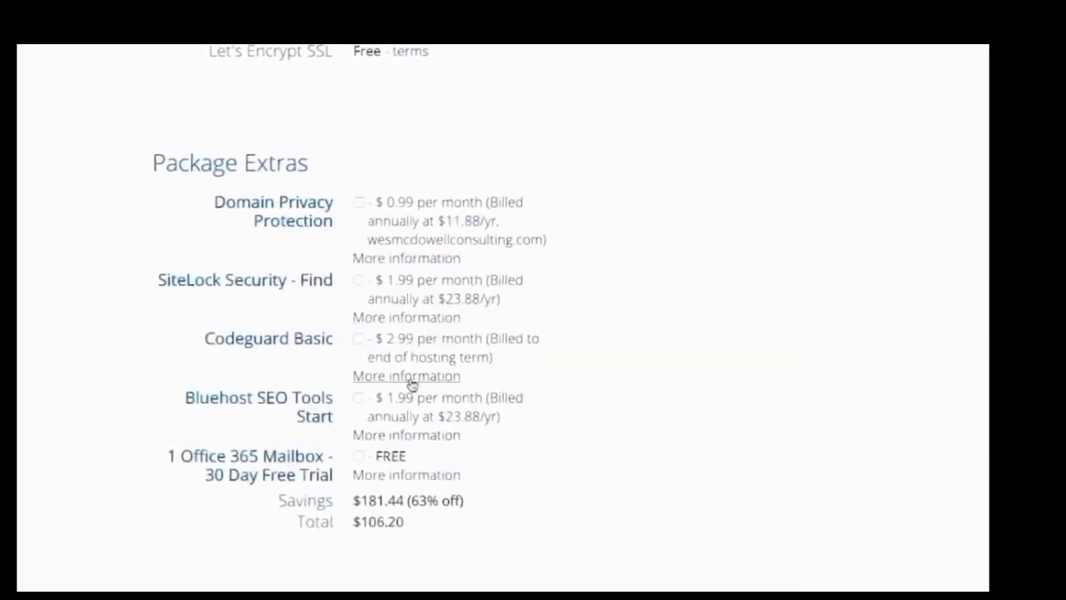
Claim the special sign-up offer of $2.65/mo and pay for the hosting with the credit card details
{"action": "scroll", "coordinate": [592, 341], "scroll_direction": "down", "scroll_amount": 3}
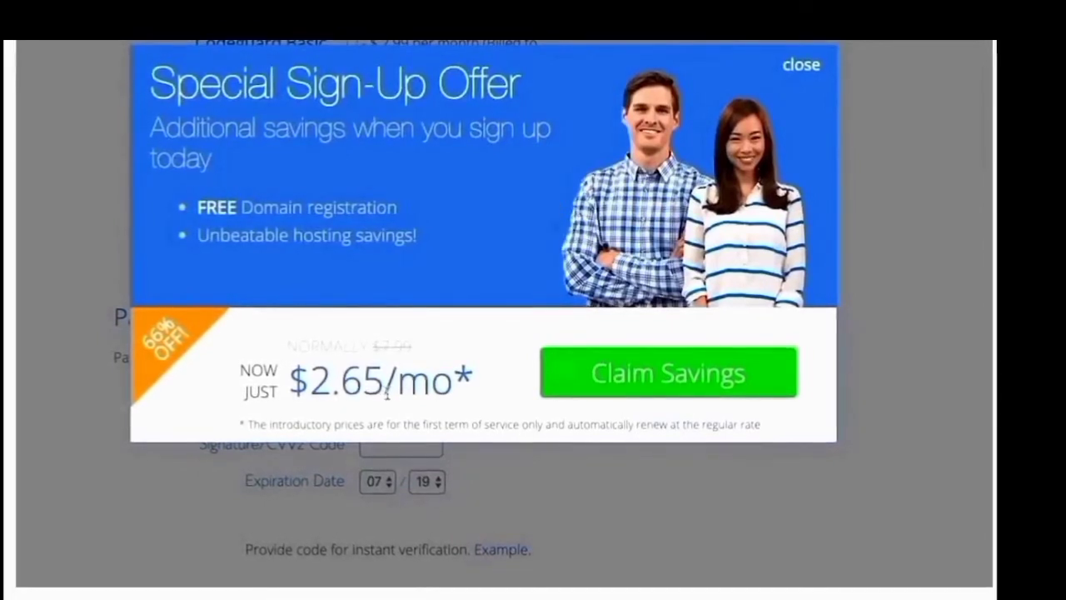
{"action": "left_click", "coordinate": [687, 377]}
{"action": "scroll", "coordinate": [718, 314], "scroll_direction": "down", "scroll_amount": 3}
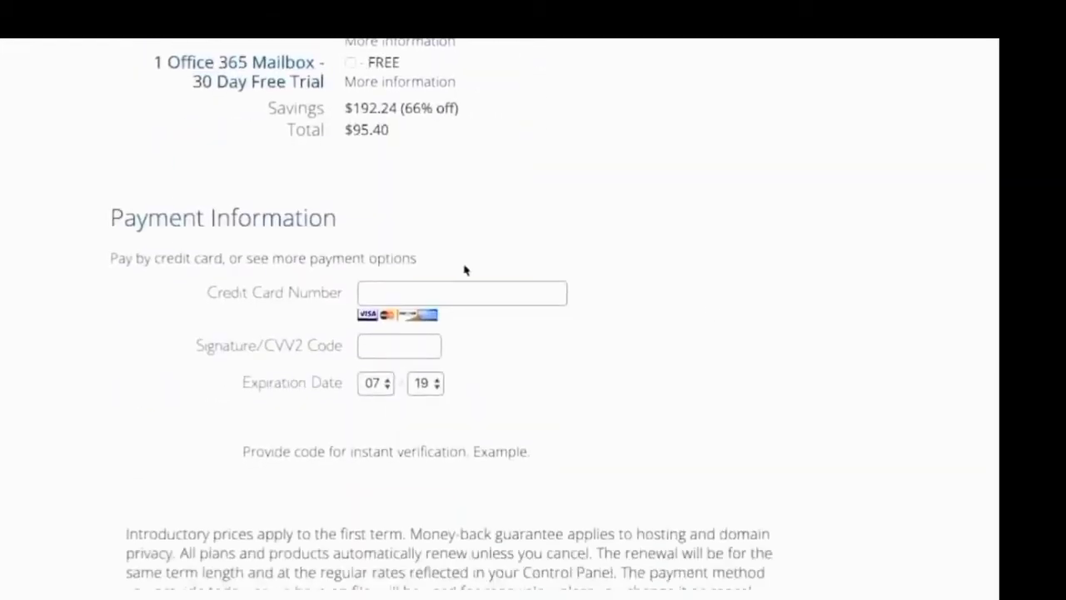
{"action": "left_click", "coordinate": [402, 292]}
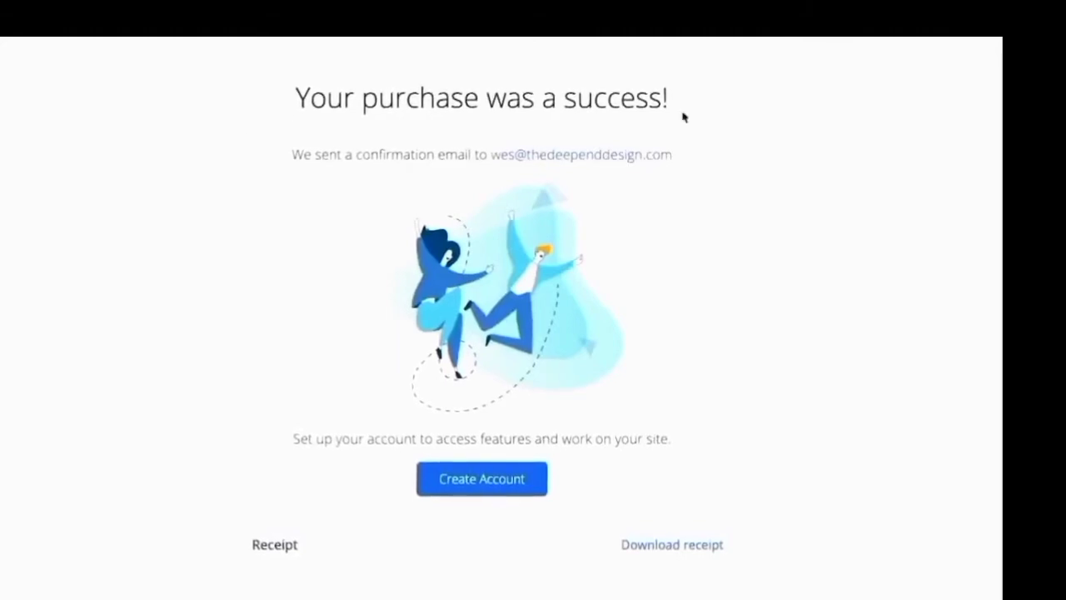
Create the hosting account by setting and repeating the account password and agreeing to the privacy policy and terms of service
{"action": "left_click", "coordinate": [479, 487]}
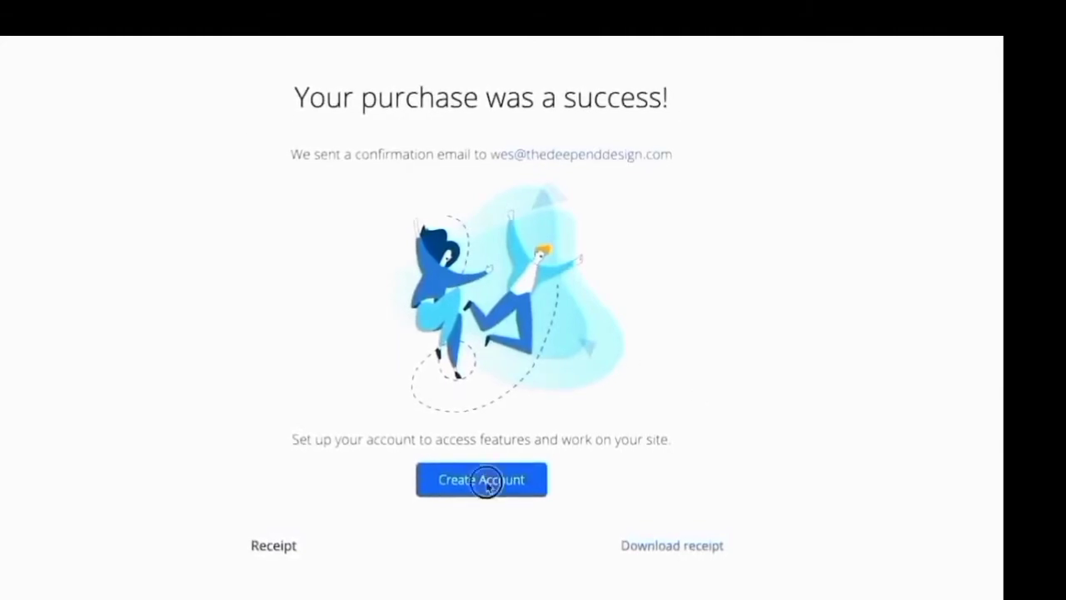
{"action": "left_click", "coordinate": [442, 278]}
{"action": "left_click", "coordinate": [428, 309]}
{"action": "left_click", "coordinate": [299, 407]}
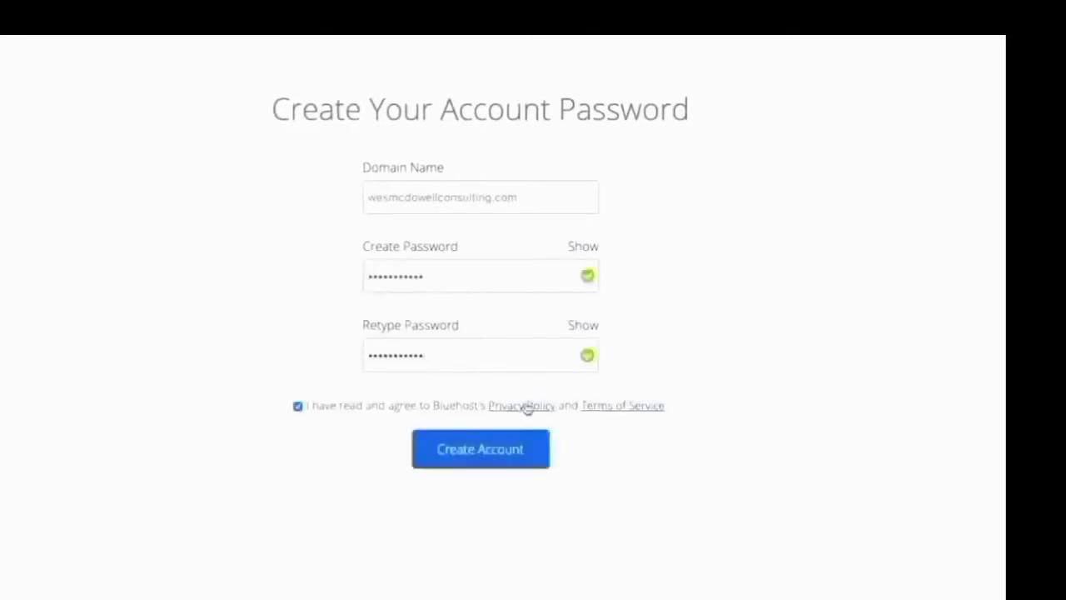
{"action": "left_click", "coordinate": [497, 453]}
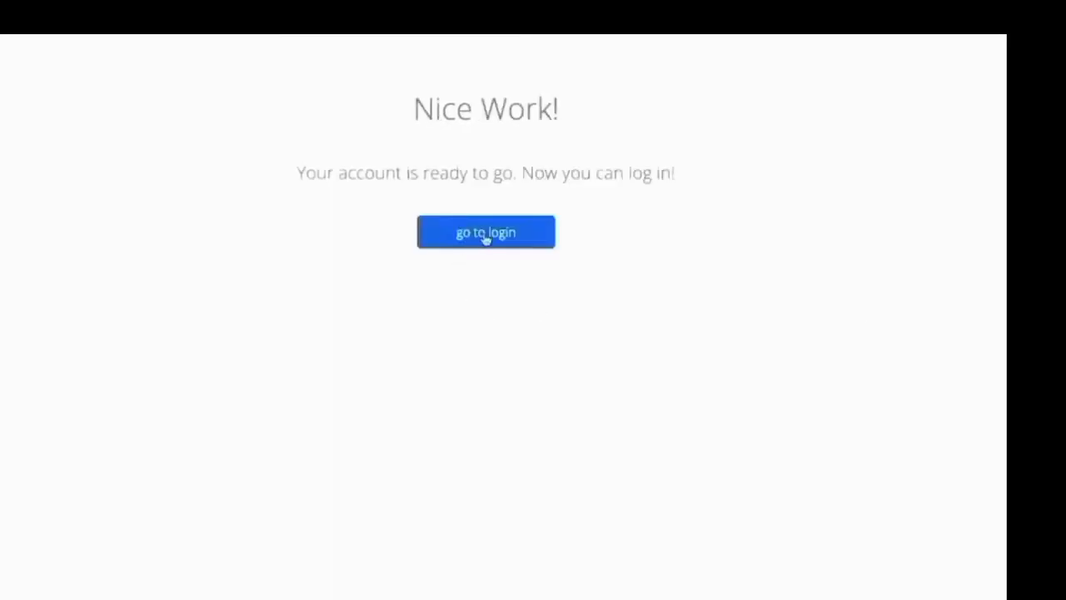
Log in to the new hosting account with the account password
{"action": "left_click", "coordinate": [486, 235]}
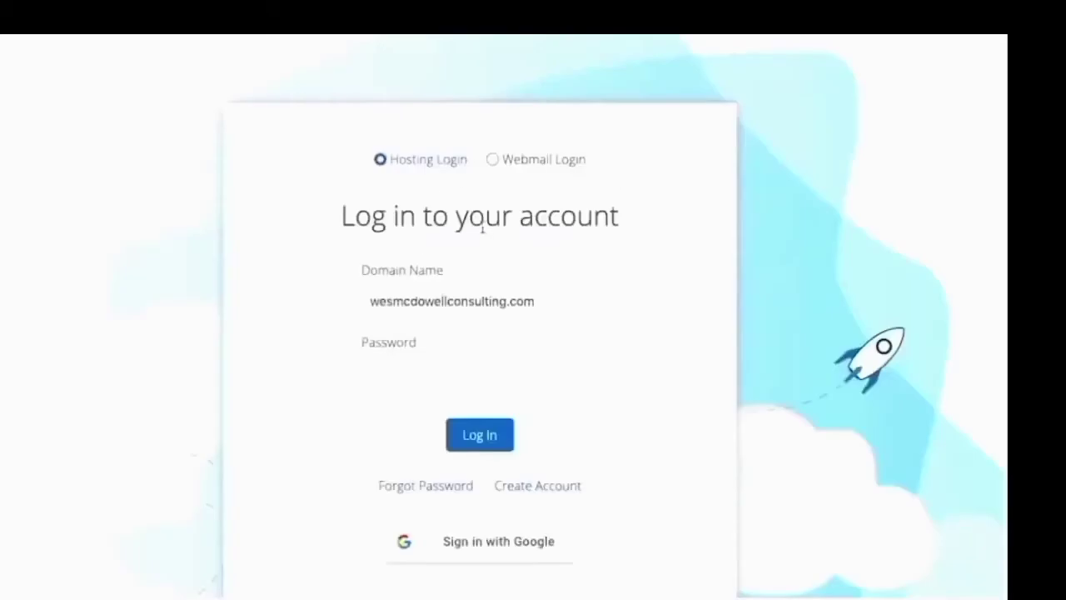
{"action": "left_click", "coordinate": [416, 374]}
{"action": "left_click", "coordinate": [441, 418]}
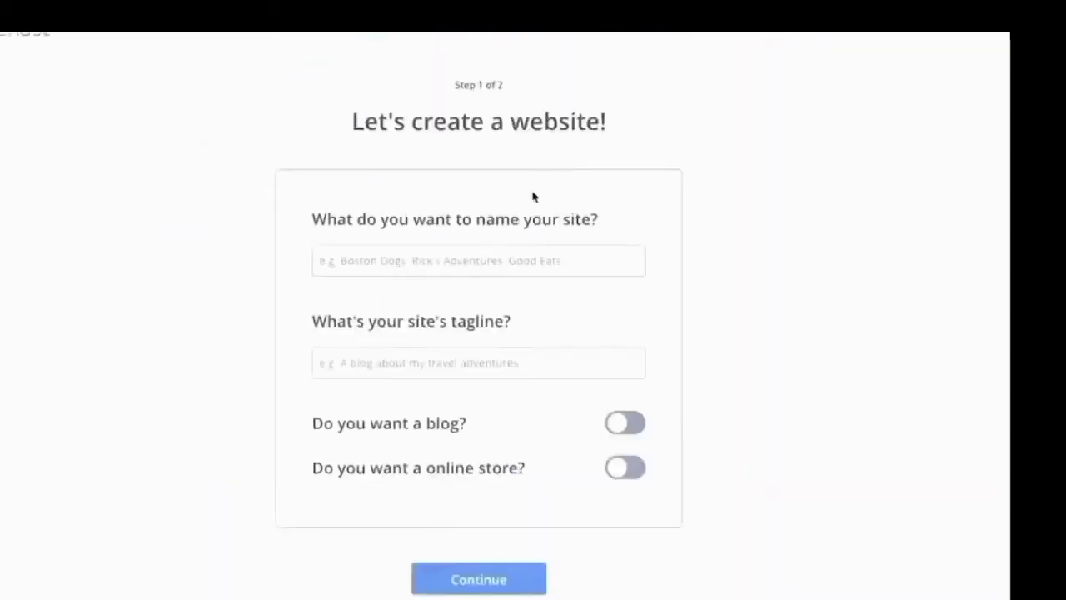
Name the new website after the consulting business
{"action": "left_click", "coordinate": [476, 256]}
{"action": "type", "text": "Wes McDowell Consulting"}
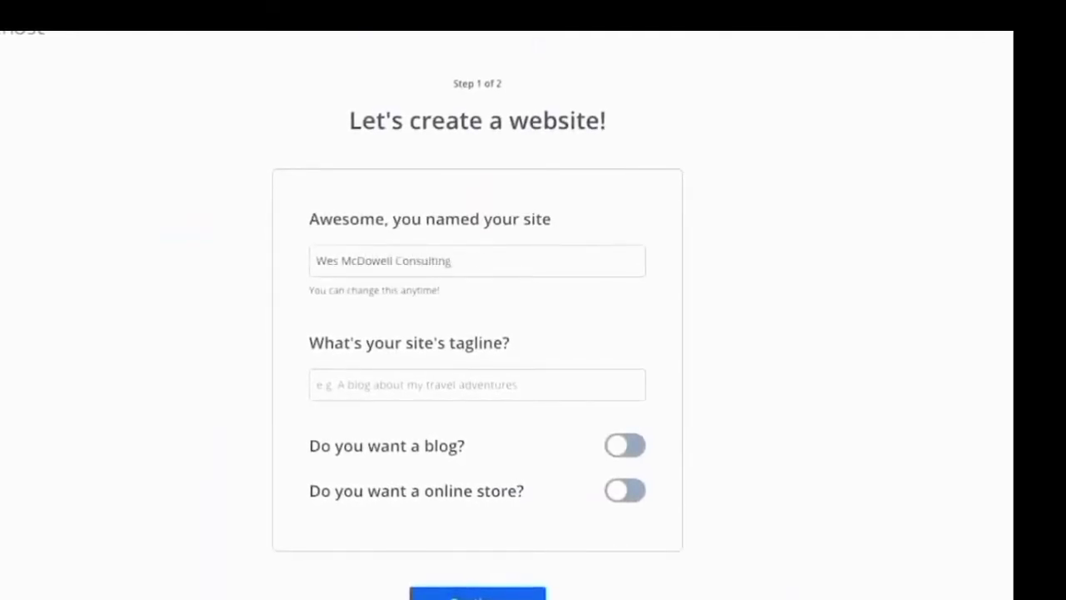
{"action": "left_click", "coordinate": [633, 450]}
{"action": "scroll", "coordinate": [633, 500], "scroll_direction": "down", "scroll_amount": 1}
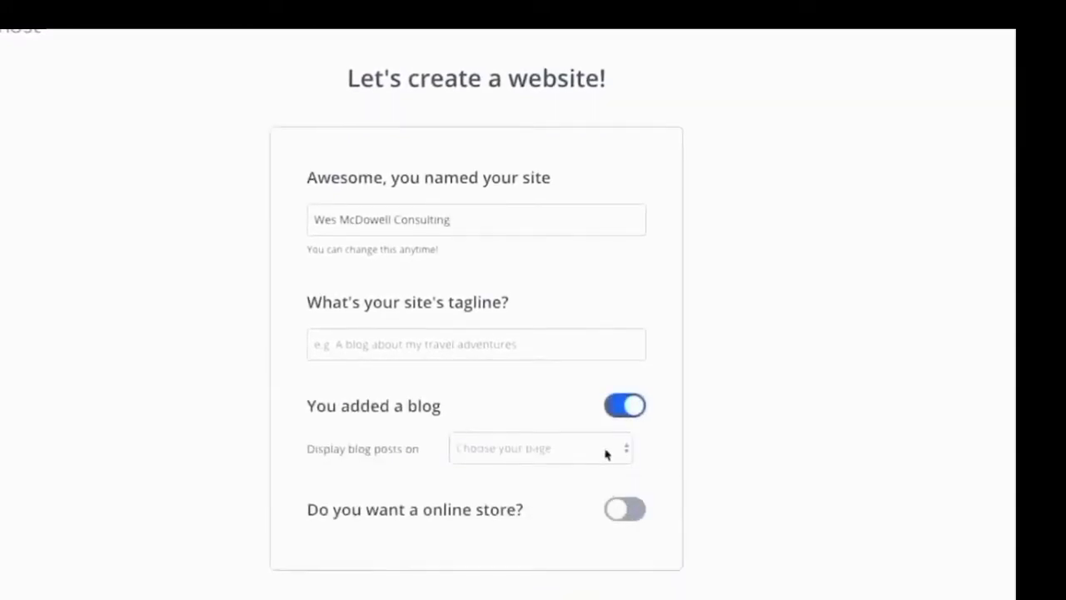
{"action": "left_click", "coordinate": [624, 405]}
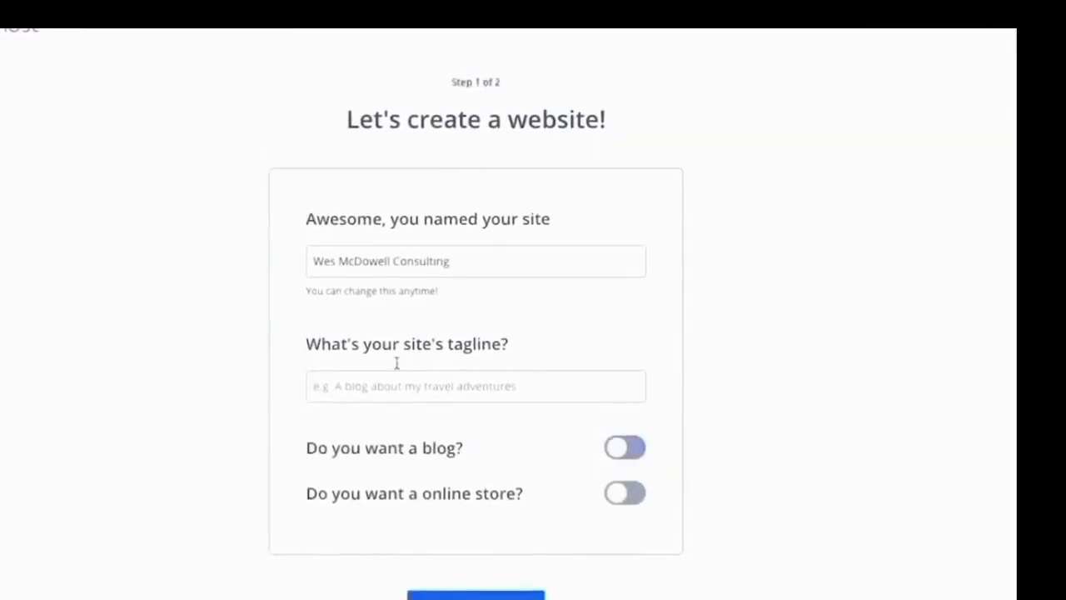
Continue the website setup with the goal "Promote my business, skills, or organization" and the lowest comfort level, "A little"
{"action": "left_click", "coordinate": [477, 594]}
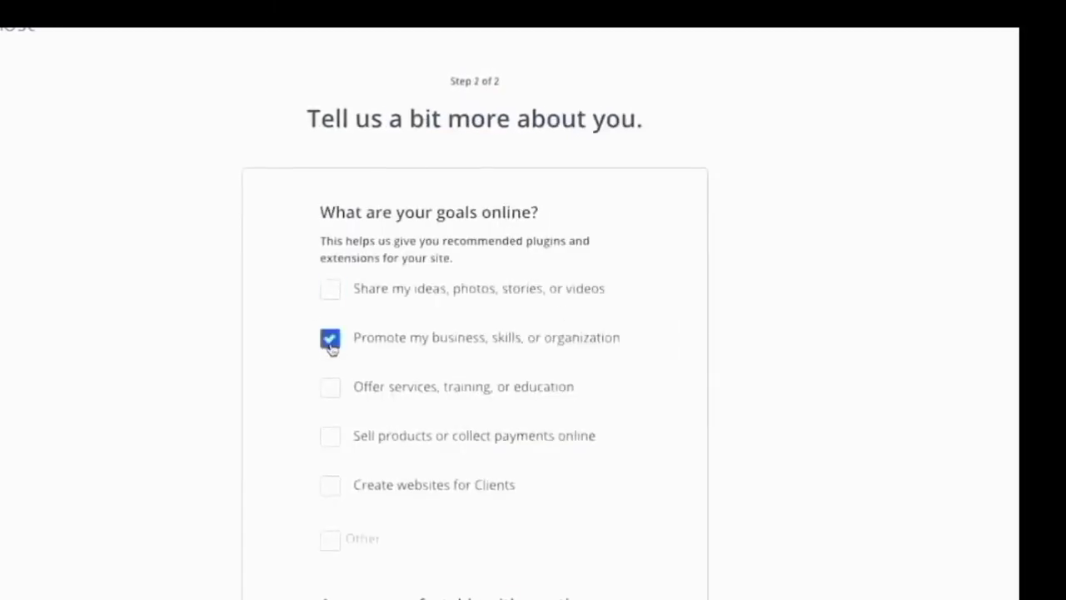
{"action": "scroll", "coordinate": [705, 364], "scroll_direction": "down", "scroll_amount": 3}
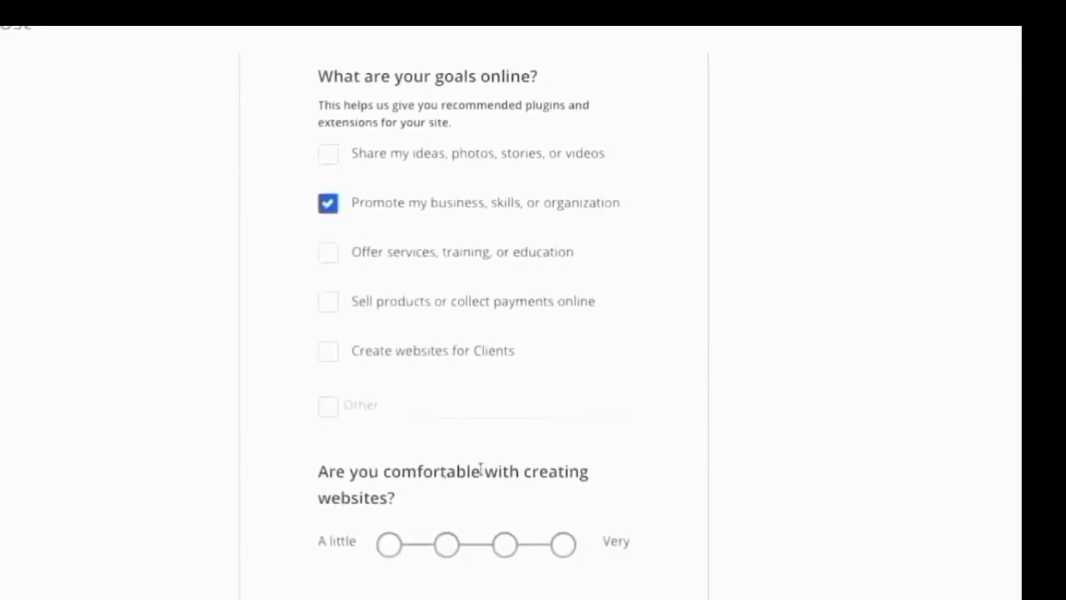
{"action": "left_click", "coordinate": [389, 545]}
{"action": "scroll", "coordinate": [489, 463], "scroll_direction": "down", "scroll_amount": 1}
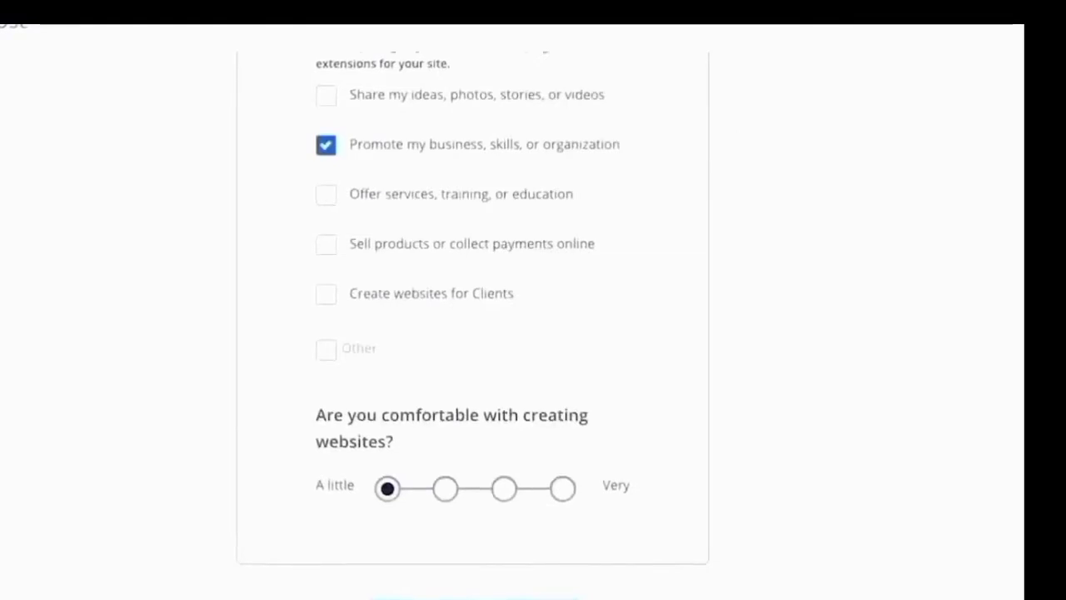
{"action": "left_click", "coordinate": [475, 597]}
Skip the theme selection and get started from the Bluehost welcome message
{"action": "scroll", "coordinate": [690, 527], "scroll_direction": "down", "scroll_amount": 4}
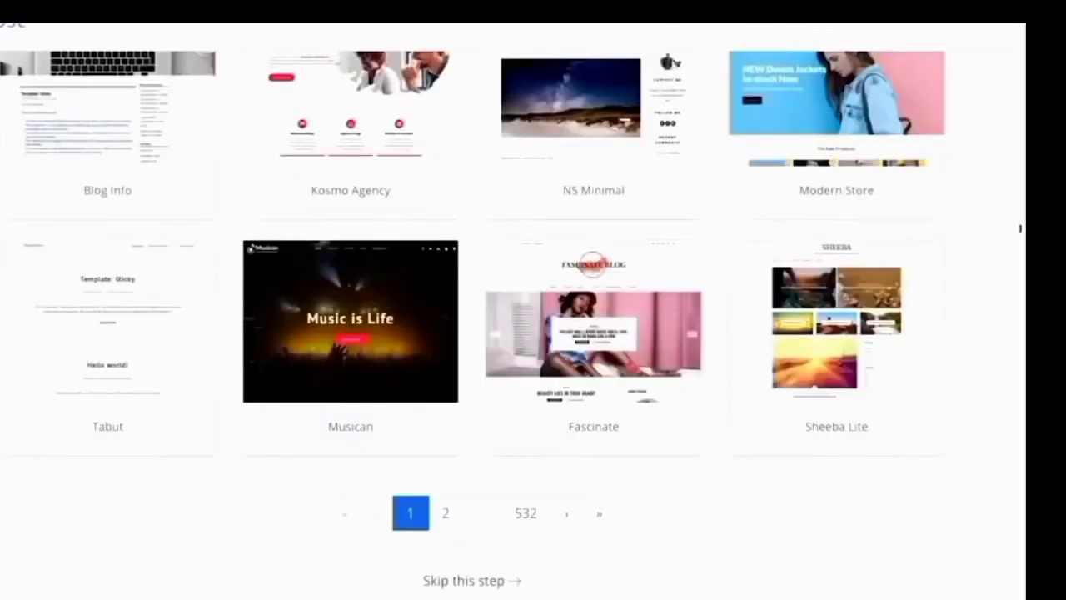
{"action": "left_click", "coordinate": [487, 582]}
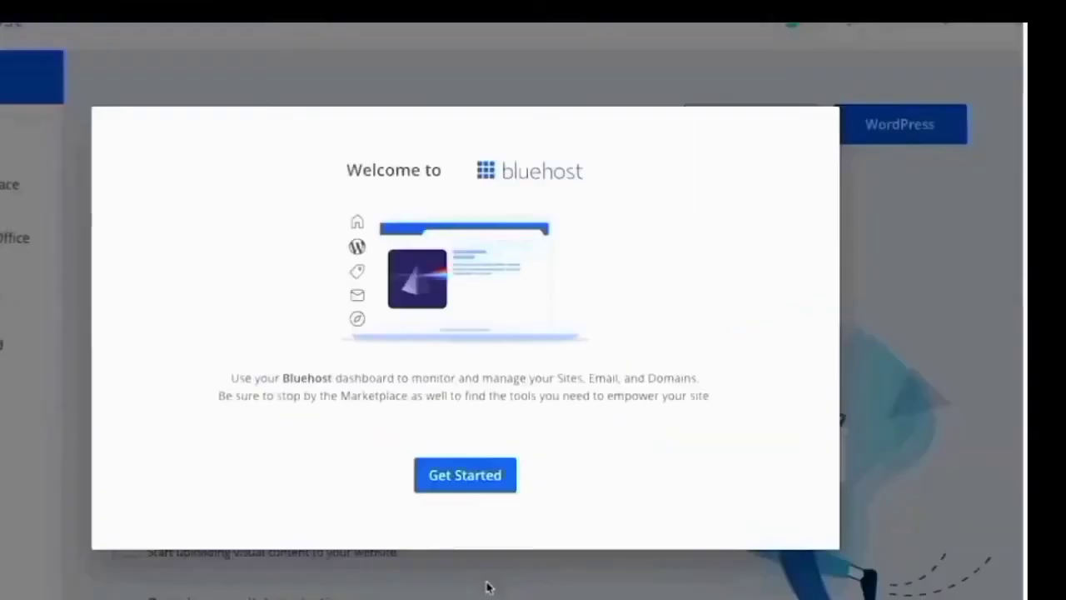
{"action": "left_click", "coordinate": [459, 485]}
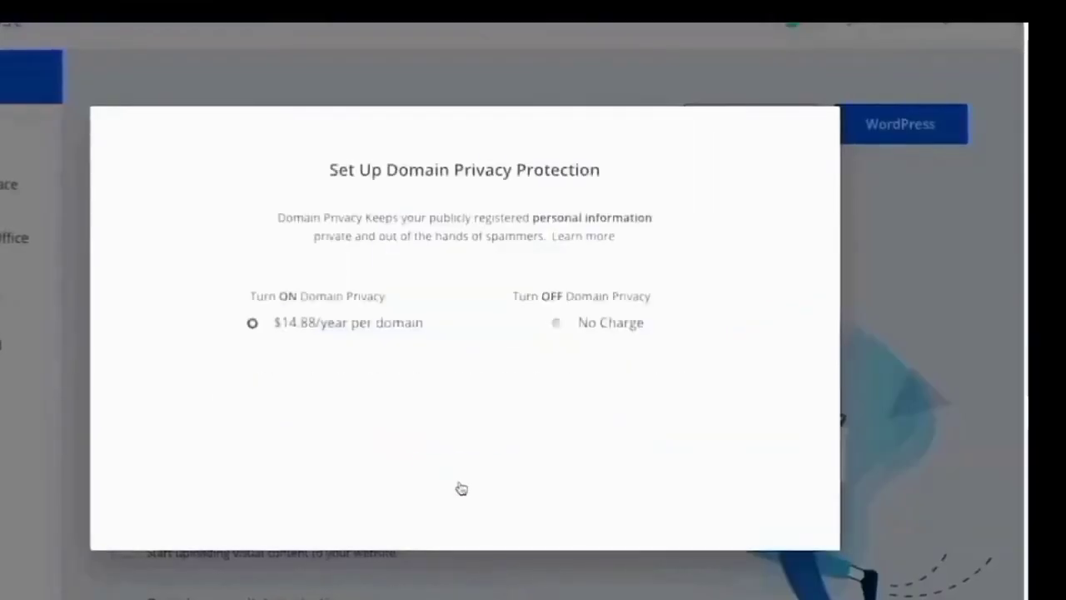
Turn off domain privacy at no charge, confirm declining it, and open WordPress for the new site
{"action": "left_click", "coordinate": [556, 422]}
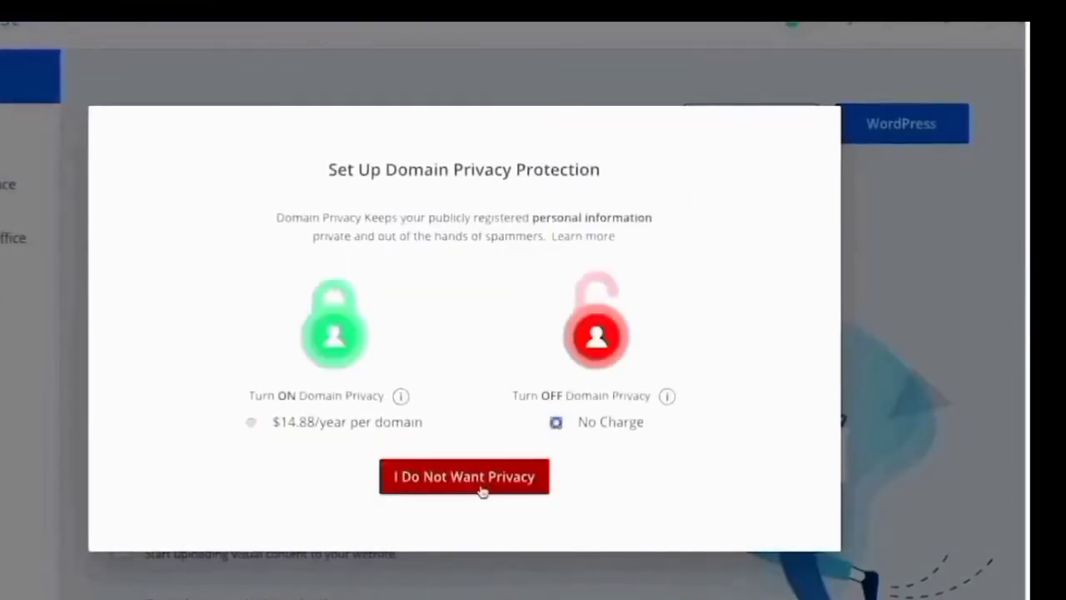
{"action": "left_click", "coordinate": [482, 488]}
{"action": "left_click", "coordinate": [476, 523]}
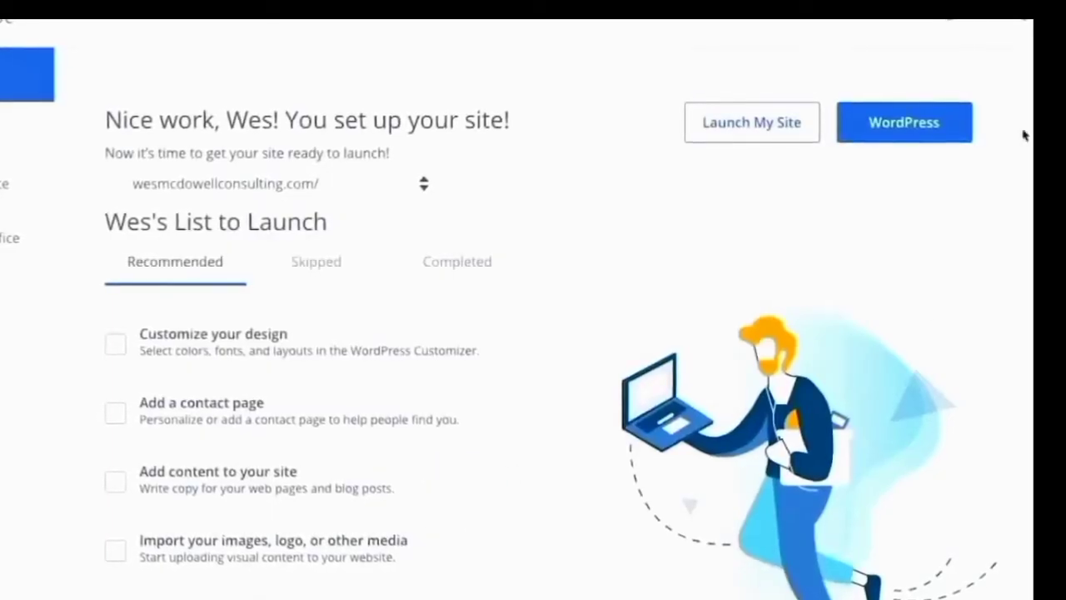
{"action": "left_click", "coordinate": [908, 124]}
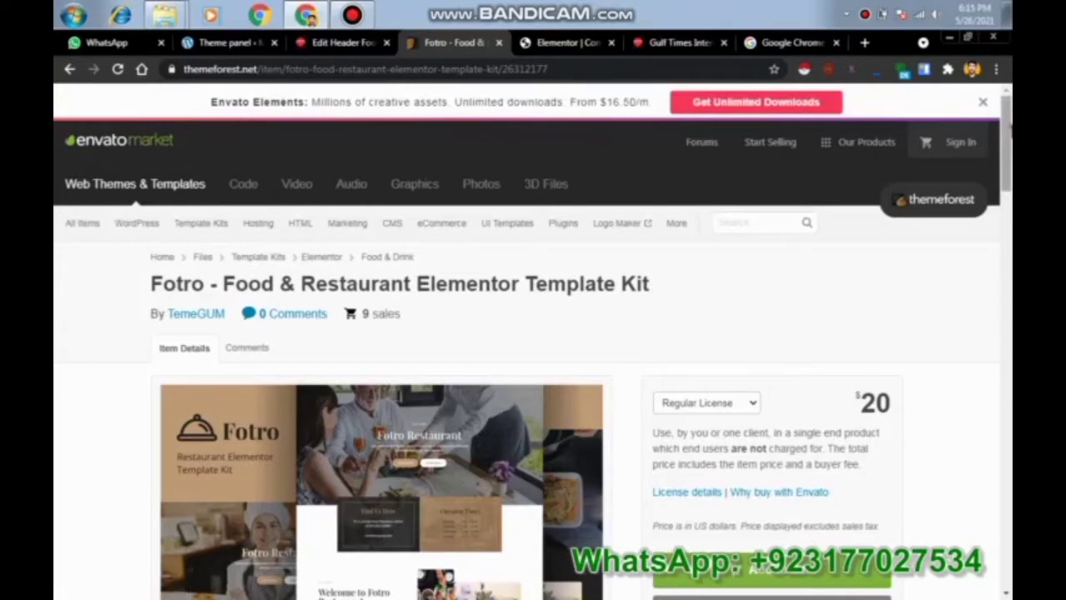
Review the ThemeForest page of the Fotro - Food & Restaurant Elementor Template Kit, including its preview images and purchase options
{"action": "scroll", "coordinate": [532, 340], "scroll_direction": "down", "scroll_amount": 1}
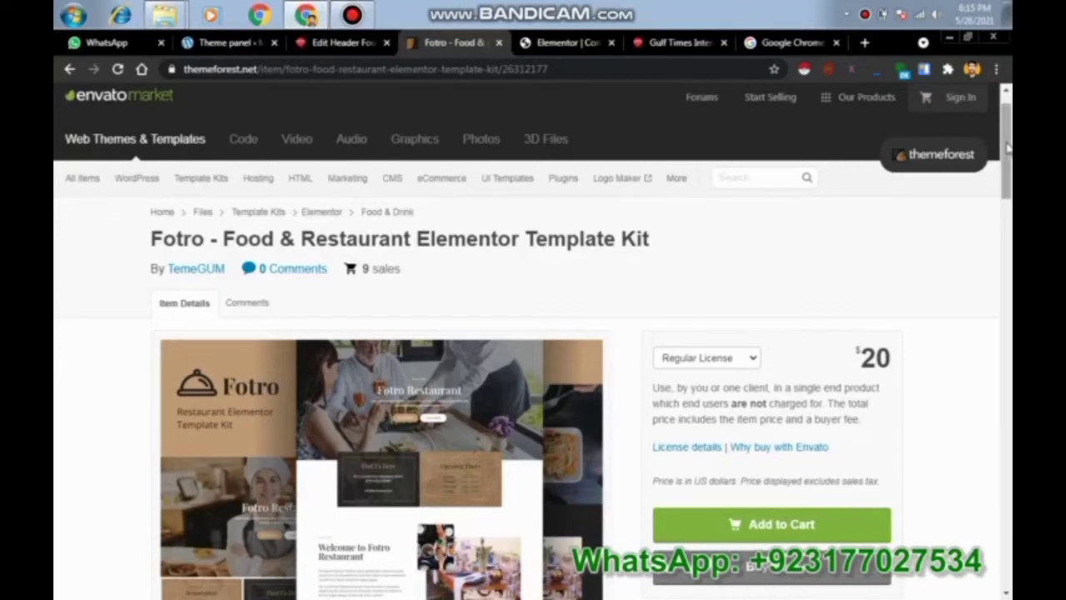
{"action": "scroll", "coordinate": [533, 333], "scroll_direction": "down", "scroll_amount": 4}
{"action": "scroll", "coordinate": [771, 250], "scroll_direction": "up", "scroll_amount": 2}
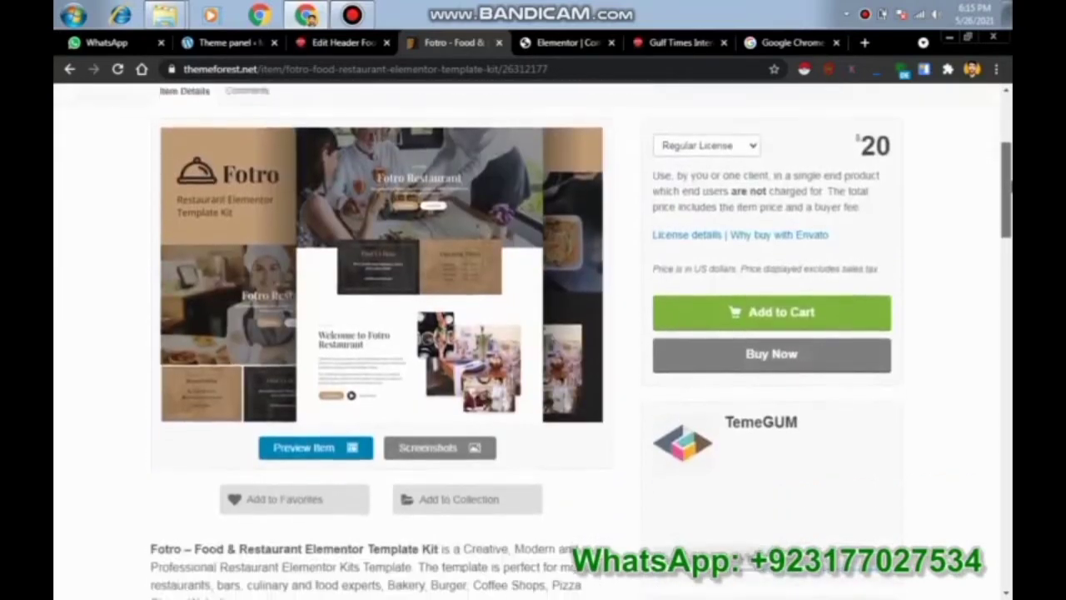
{"action": "scroll", "coordinate": [771, 249], "scroll_direction": "down", "scroll_amount": 2}
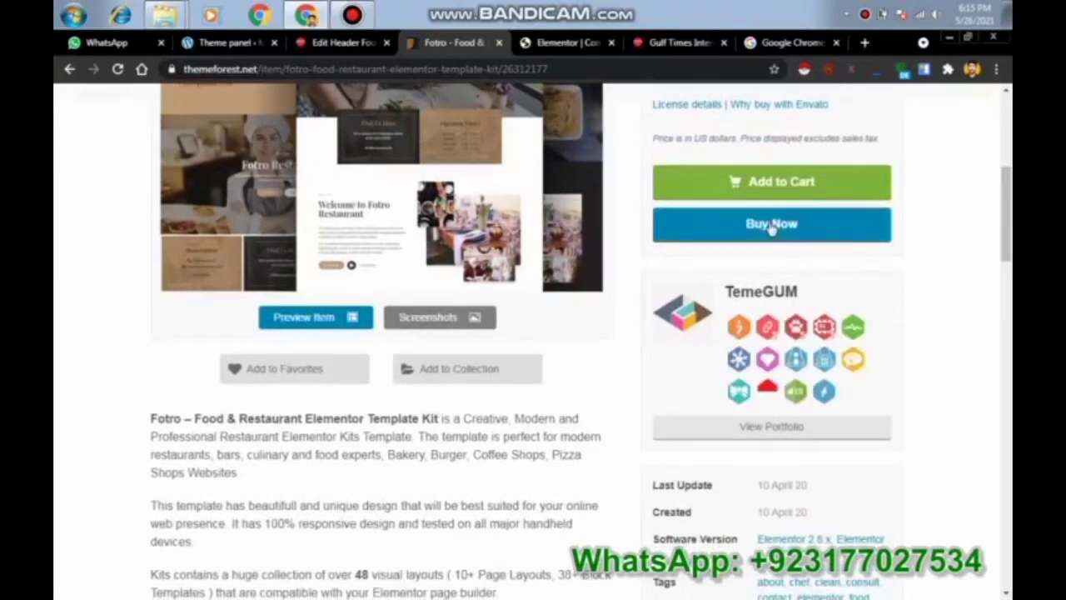
Open the checkout for the Fotro template kit and review the account creation form, order summary, and billing and payment sections
{"action": "left_click", "coordinate": [772, 228]}
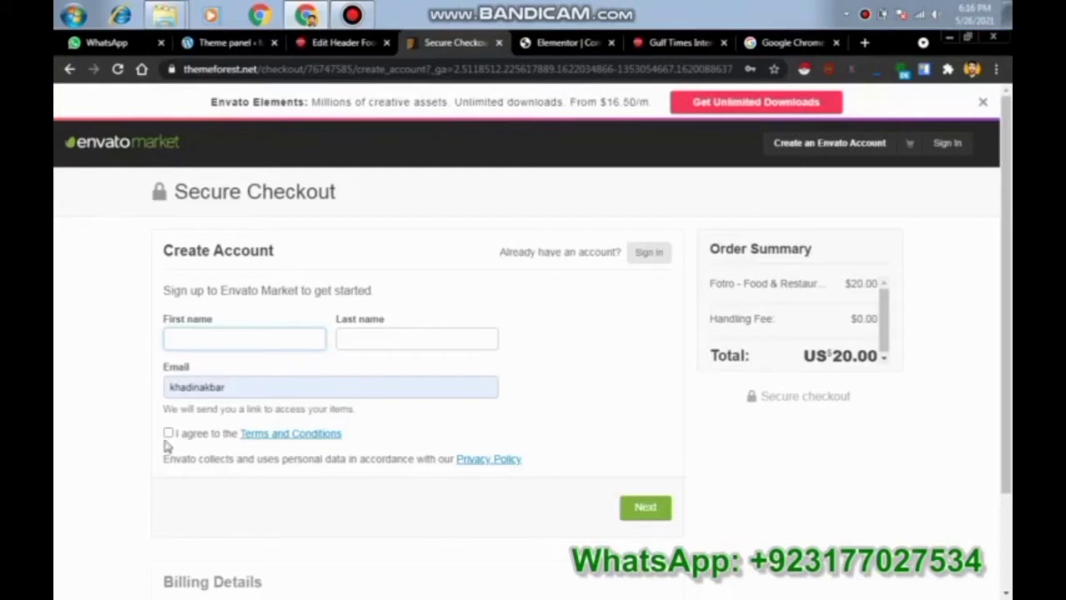
{"action": "left_click", "coordinate": [250, 340]}
{"action": "left_click", "coordinate": [386, 335]}
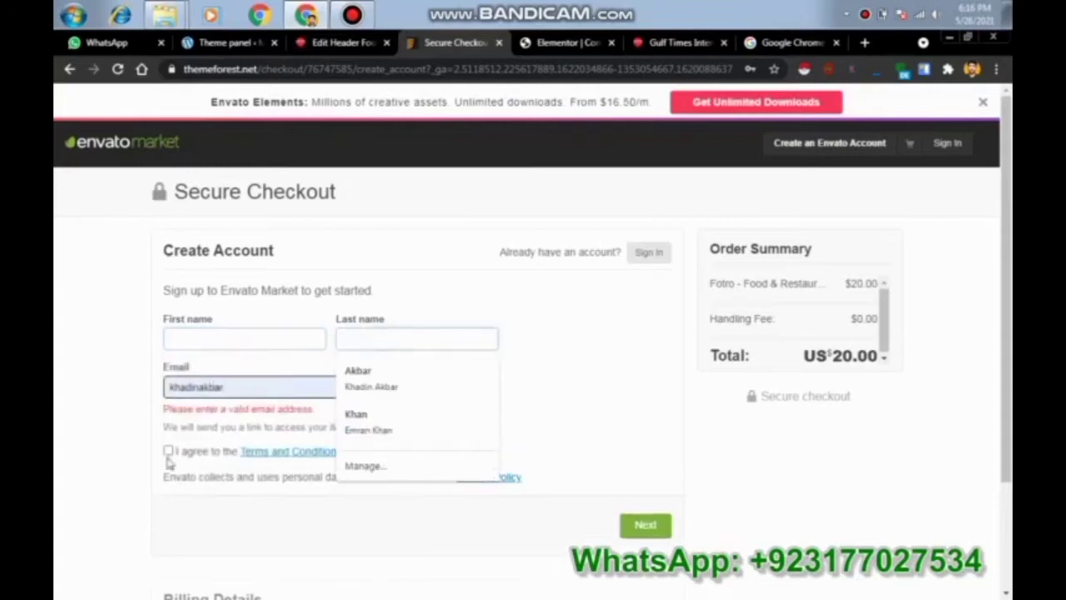
{"action": "left_click", "coordinate": [179, 461]}
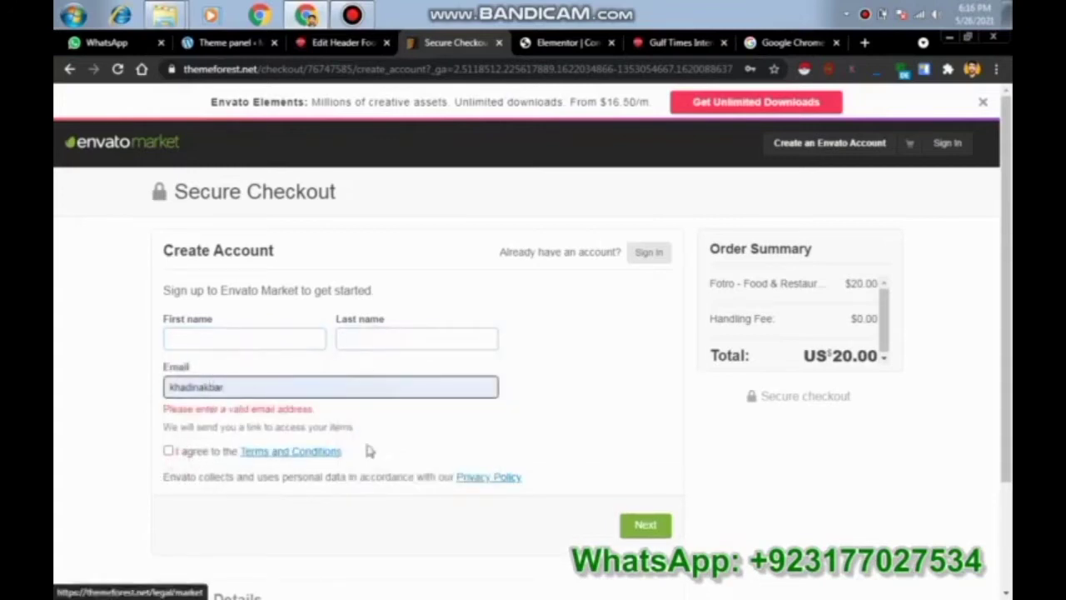
{"action": "left_click_drag", "start_coordinate": [1007, 357], "coordinate": [1010, 462]}
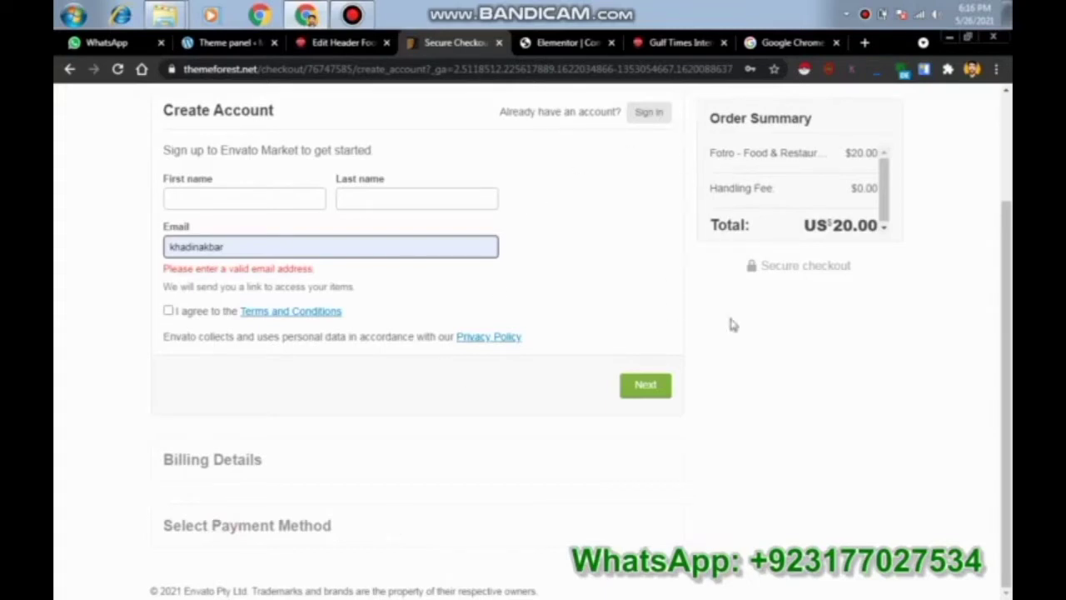
{"action": "scroll", "coordinate": [966, 258], "scroll_direction": "up", "scroll_amount": 2}
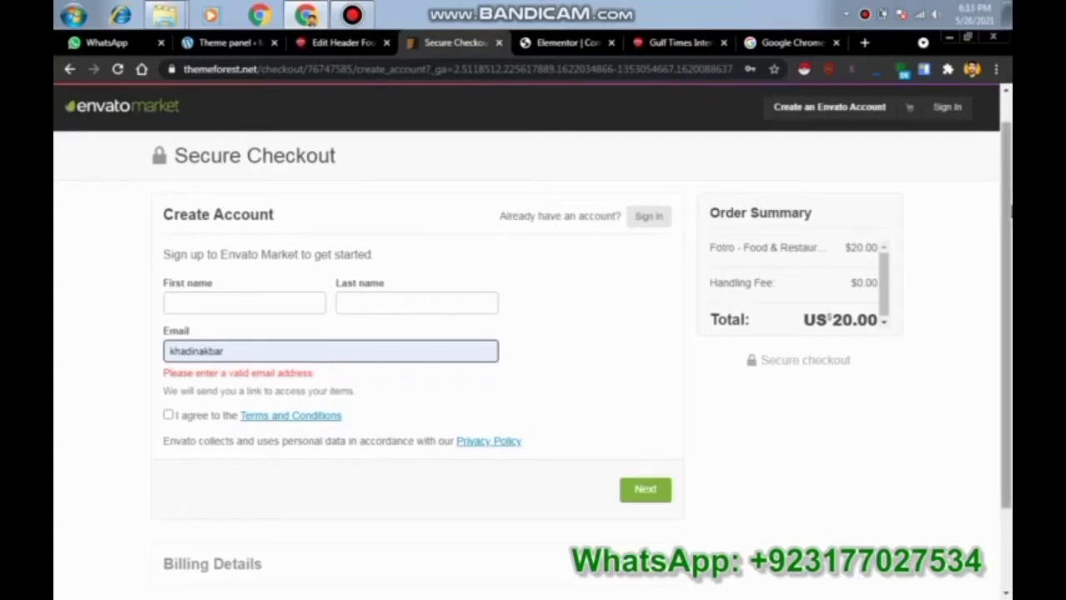
{"action": "left_click_drag", "start_coordinate": [1009, 212], "coordinate": [1010, 264]}
{"action": "scroll", "coordinate": [721, 248], "scroll_direction": "up", "scroll_amount": 1}
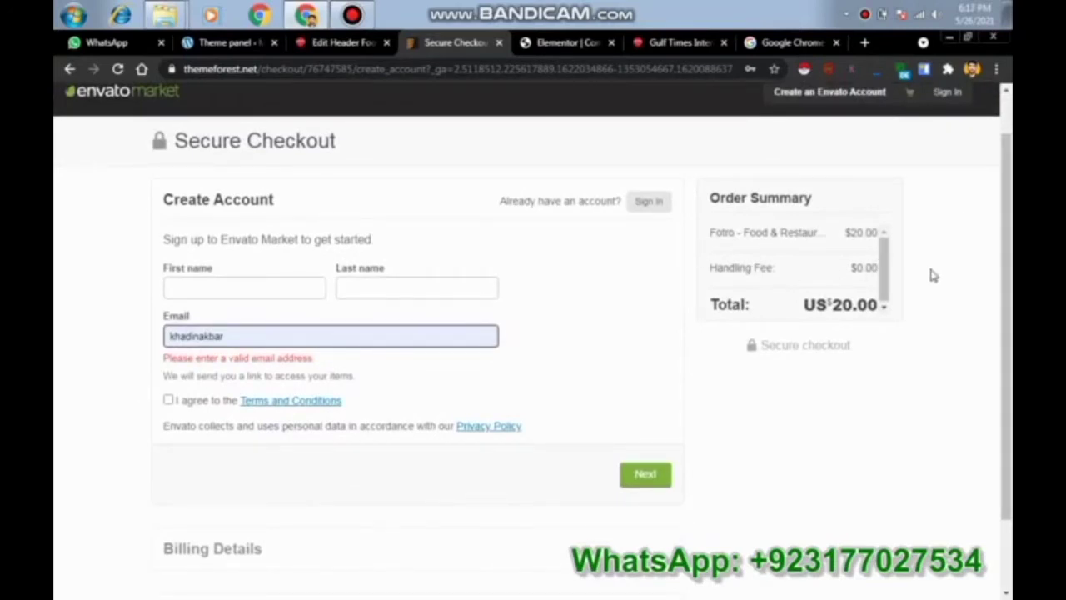
Inspect the contents of the downloaded Fotro kit archive on the desktop, close it, and return to the browser
{"action": "left_click", "coordinate": [948, 40]}
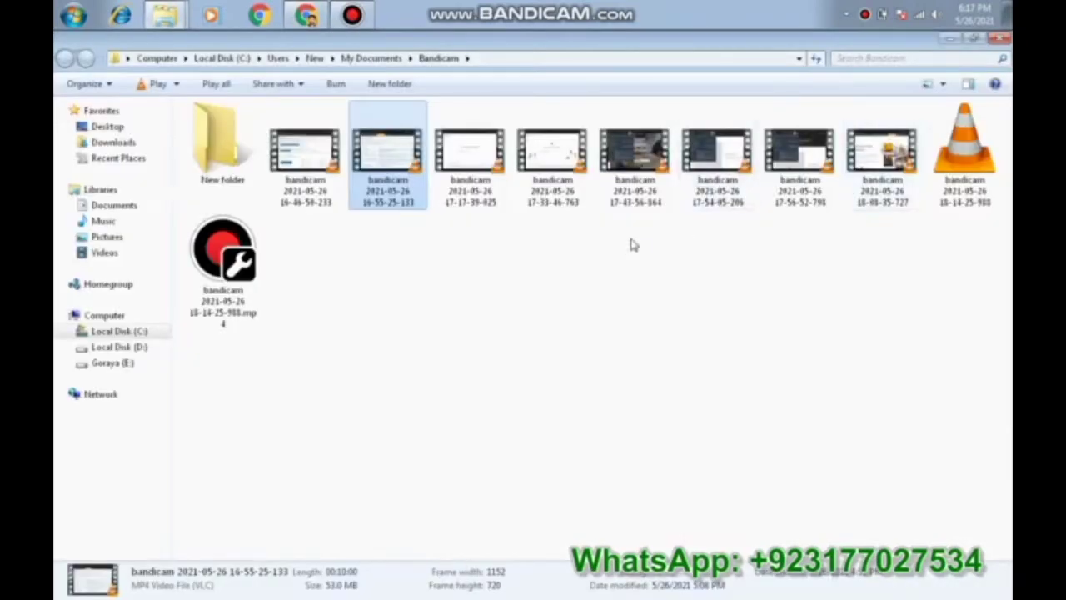
{"action": "left_click", "coordinate": [150, 128]}
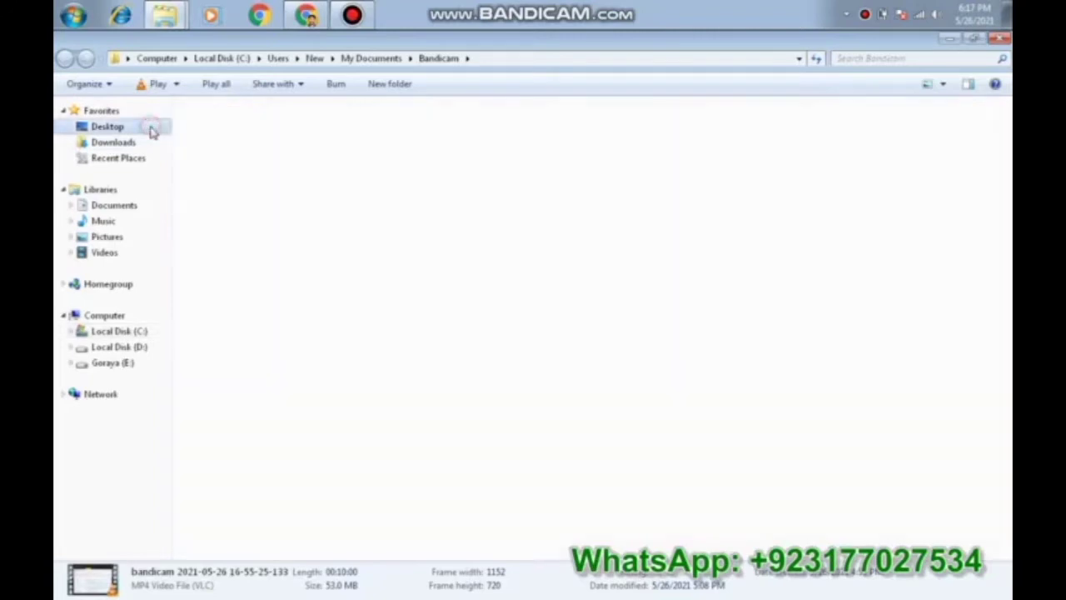
{"action": "left_click", "coordinate": [1005, 38]}
{"action": "left_click", "coordinate": [999, 40]}
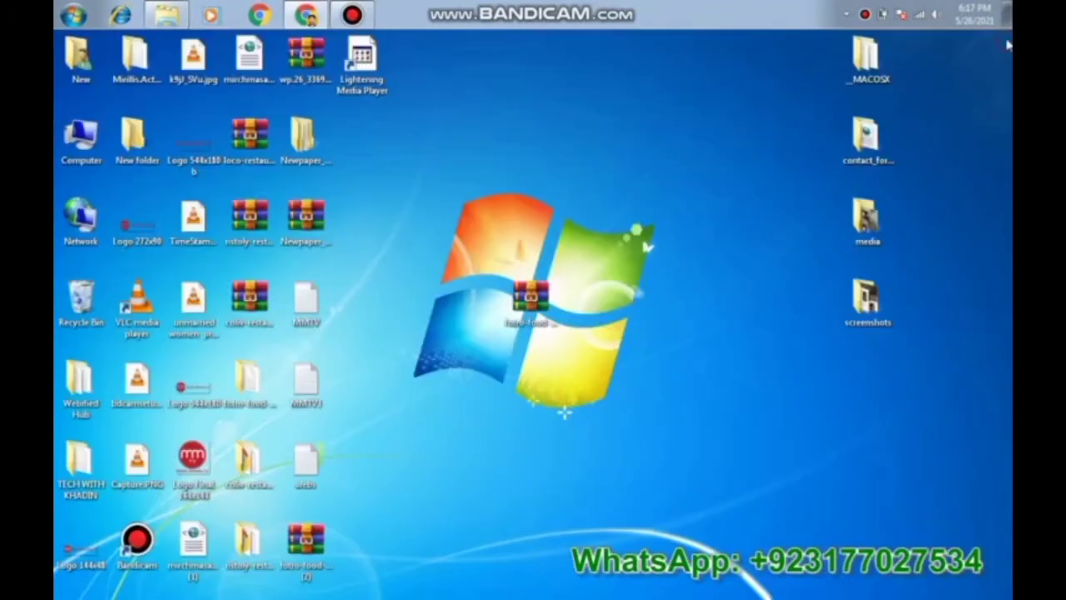
{"action": "double_click", "coordinate": [533, 303]}
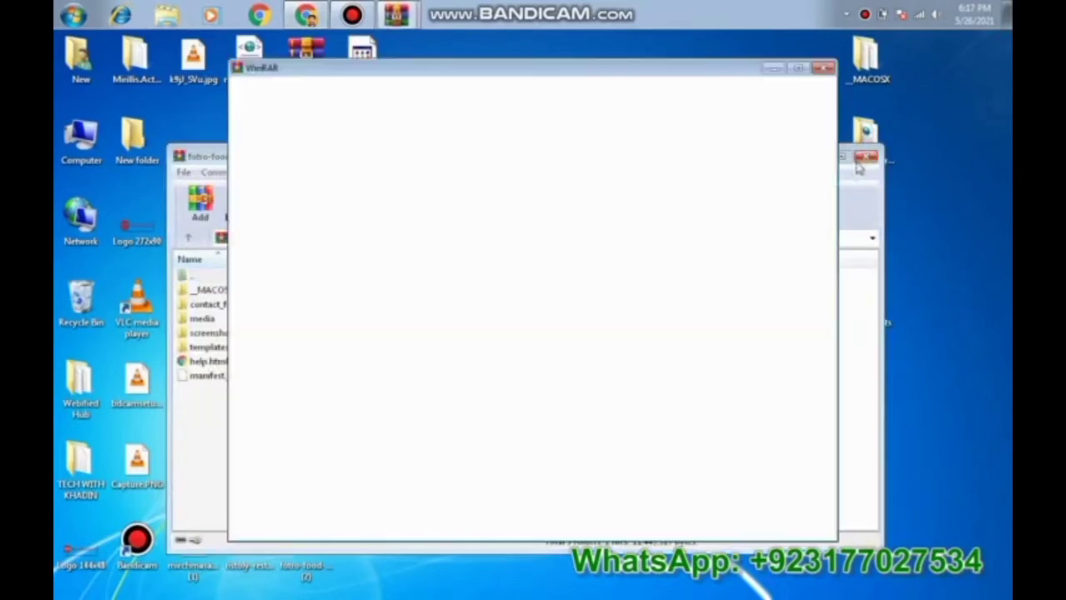
{"action": "left_click", "coordinate": [870, 156]}
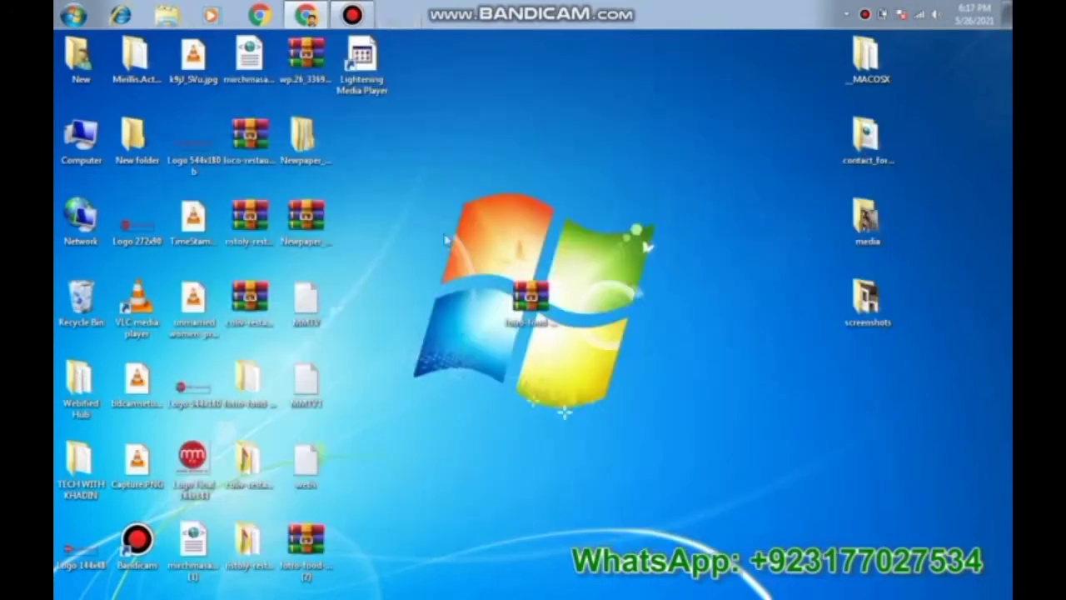
{"action": "left_click", "coordinate": [319, 16]}
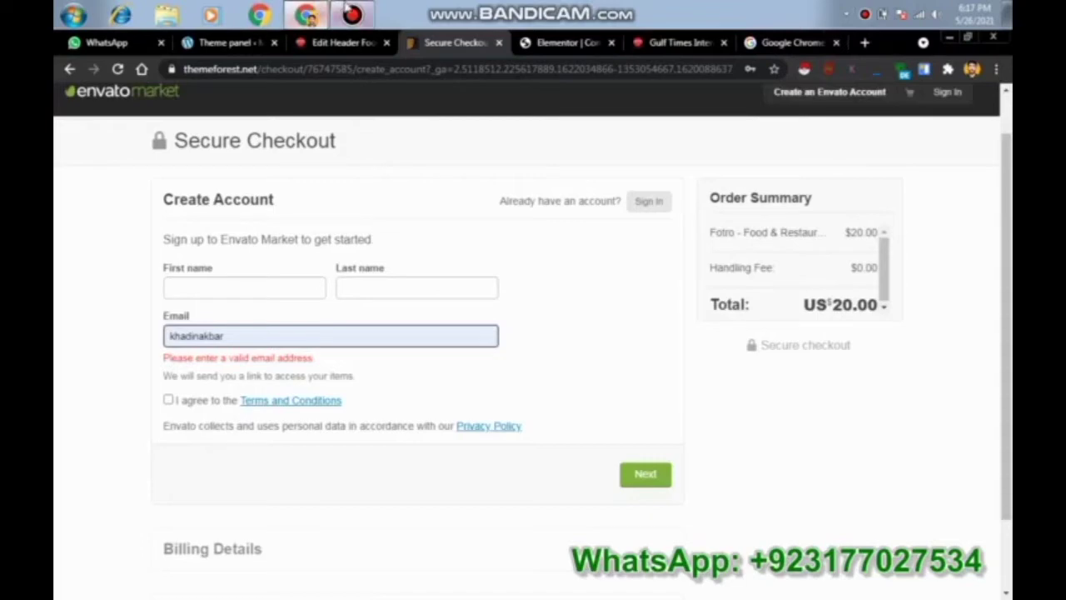
{"action": "mouse_move", "coordinate": [346, 8]}
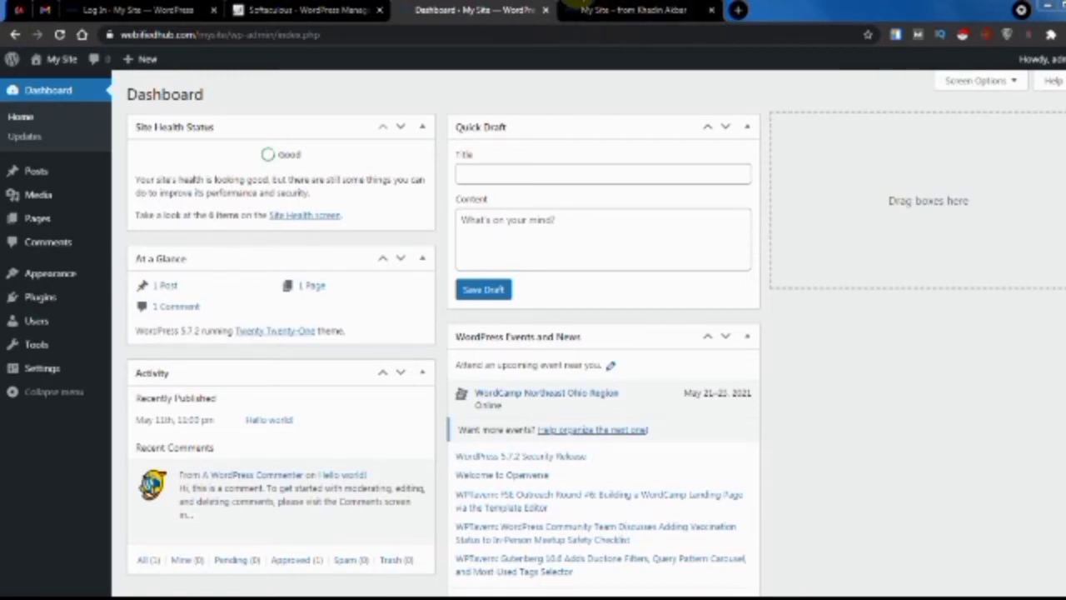
Review the front page of the new WordPress site from its header down to the footer
{"action": "left_click", "coordinate": [629, 10]}
{"action": "scroll", "coordinate": [380, 157], "scroll_direction": "down", "scroll_amount": 3}
{"action": "scroll", "coordinate": [385, 148], "scroll_direction": "up", "scroll_amount": 5}
{"action": "scroll", "coordinate": [387, 150], "scroll_direction": "down", "scroll_amount": 2}
{"action": "scroll", "coordinate": [388, 143], "scroll_direction": "up", "scroll_amount": 2}
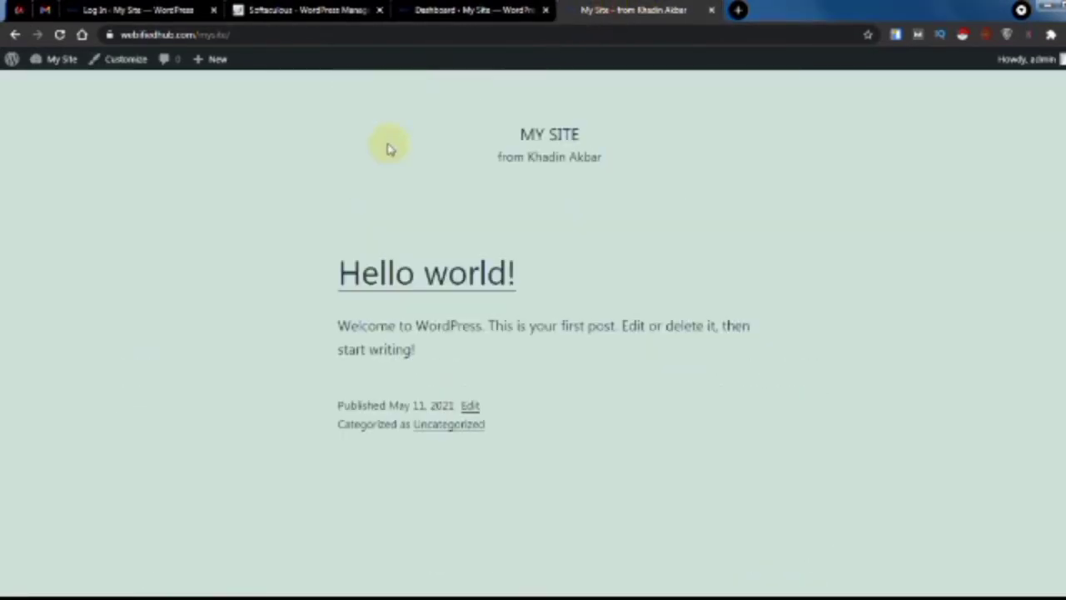
{"action": "scroll", "coordinate": [388, 146], "scroll_direction": "down", "scroll_amount": 4}
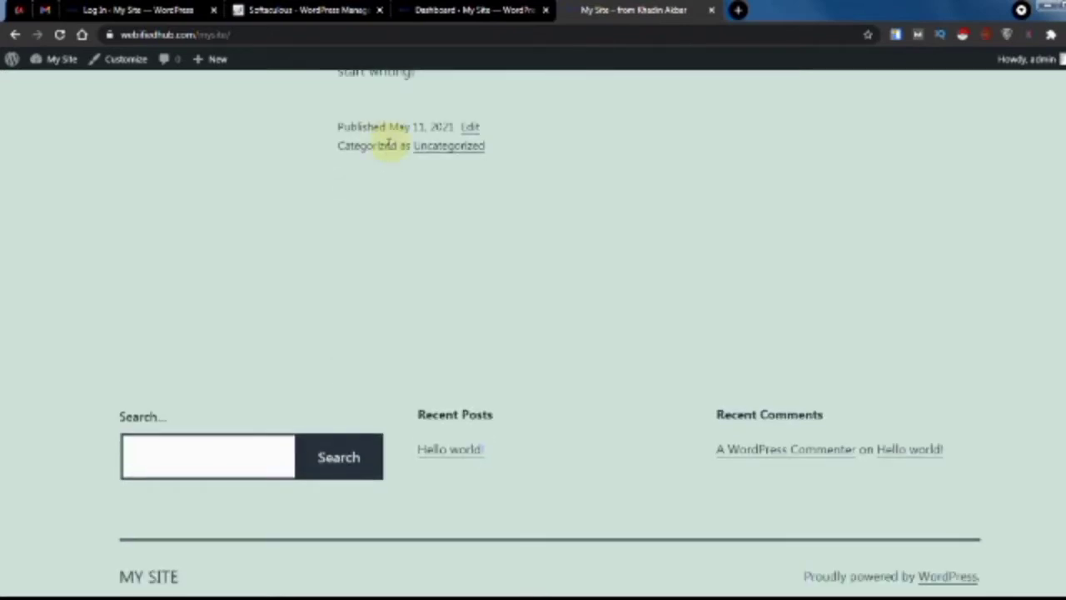
{"action": "scroll", "coordinate": [388, 144], "scroll_direction": "up", "scroll_amount": 1}
{"action": "scroll", "coordinate": [388, 143], "scroll_direction": "up", "scroll_amount": 2}
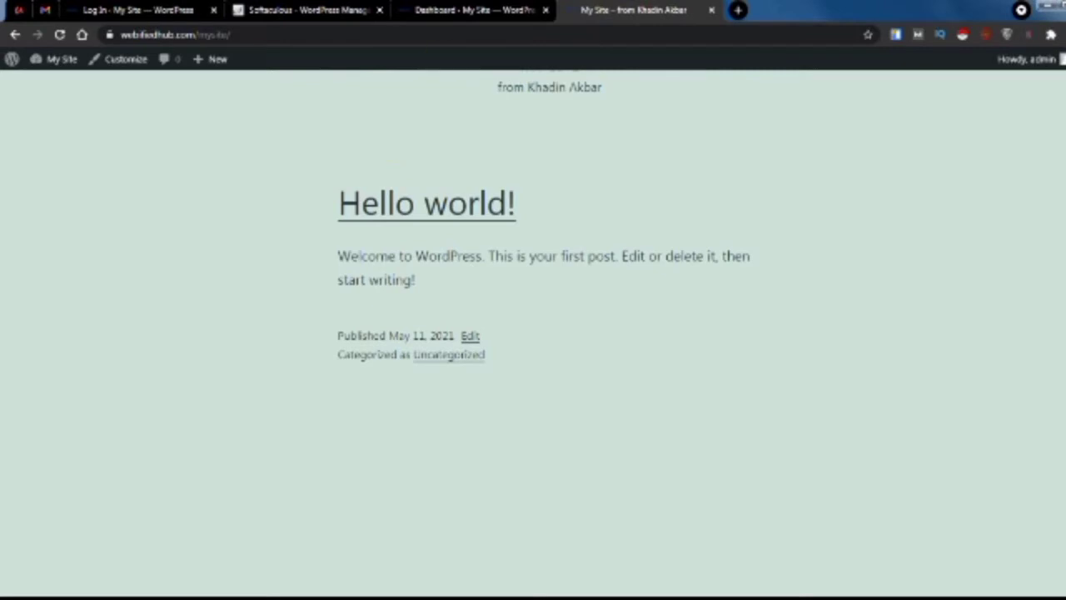
Compare the WordPress dashboard address with the public site address, examining the domain, mysite, wp-admin and index.php parts
{"action": "left_click", "coordinate": [471, 10]}
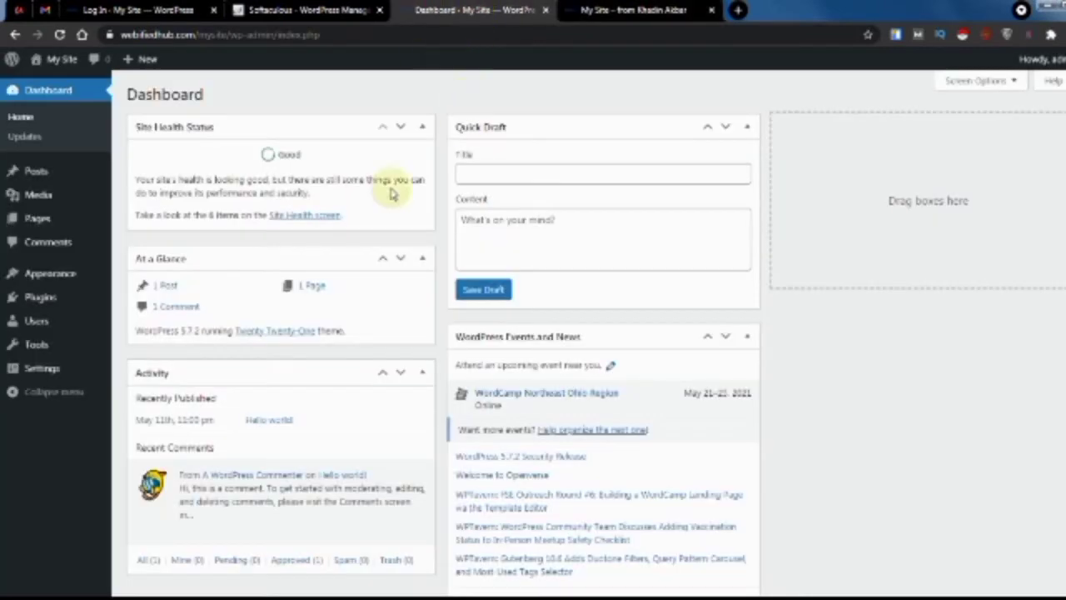
{"action": "left_click_drag", "start_coordinate": [261, 36], "coordinate": [298, 35]}
{"action": "double_click", "coordinate": [266, 36]}
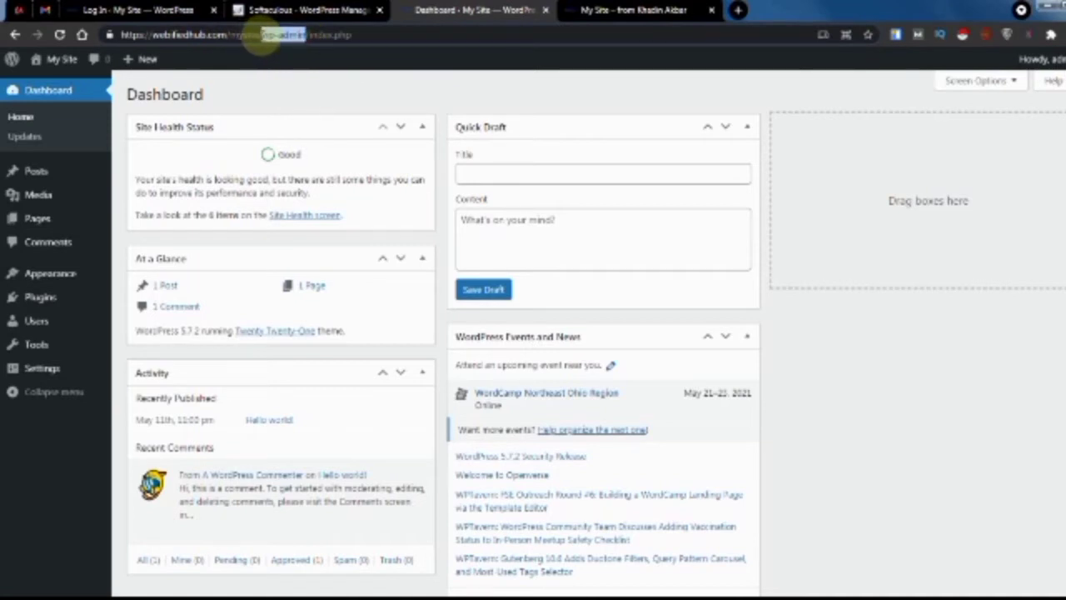
{"action": "left_click_drag", "start_coordinate": [149, 36], "coordinate": [218, 36]}
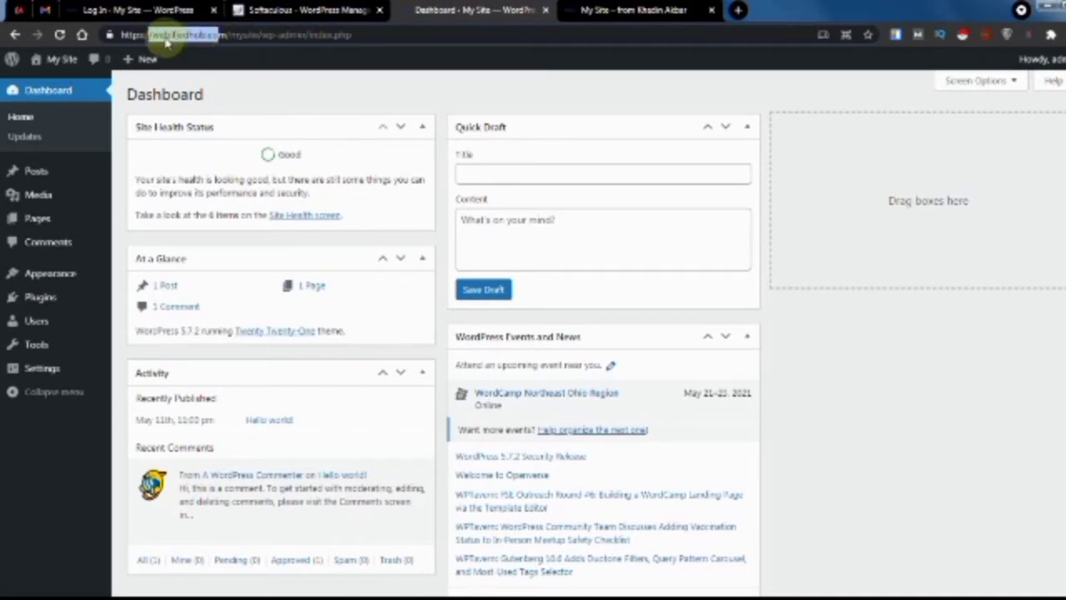
{"action": "left_click", "coordinate": [224, 37]}
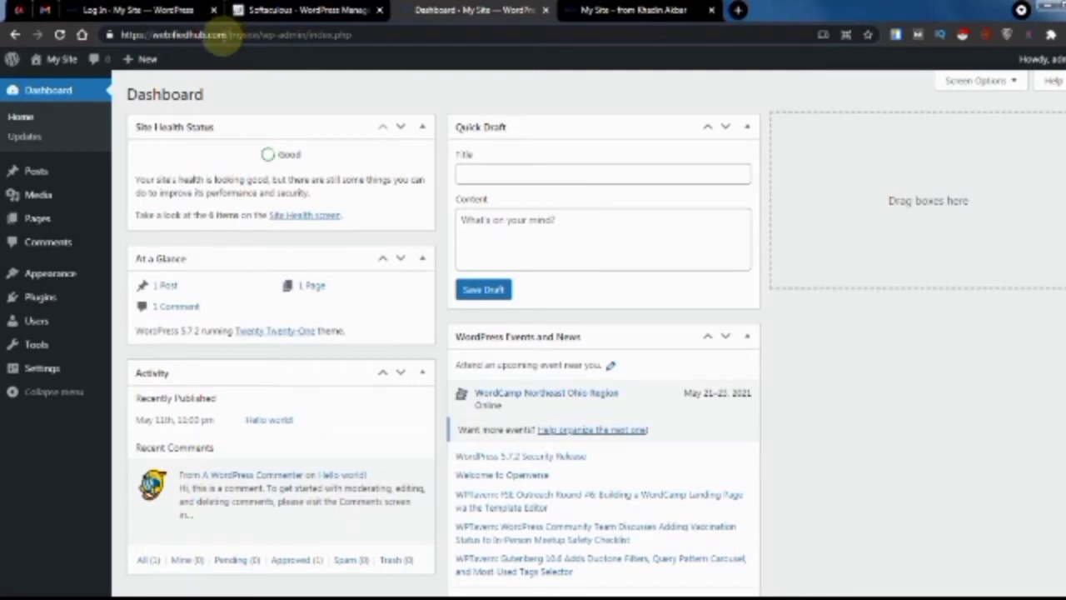
{"action": "left_click_drag", "start_coordinate": [229, 36], "coordinate": [254, 38]}
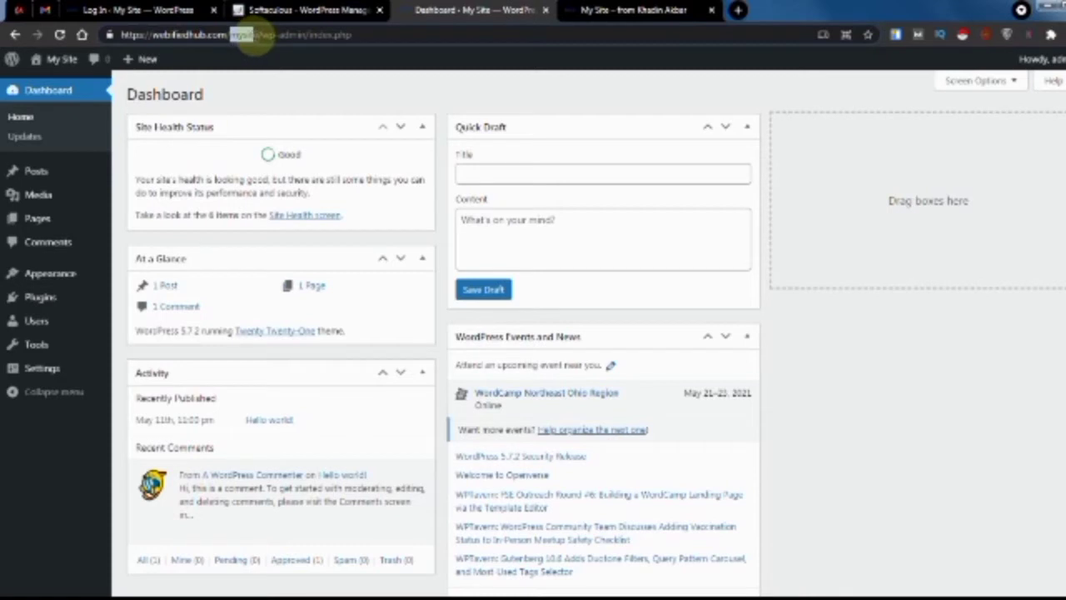
{"action": "left_click", "coordinate": [254, 38]}
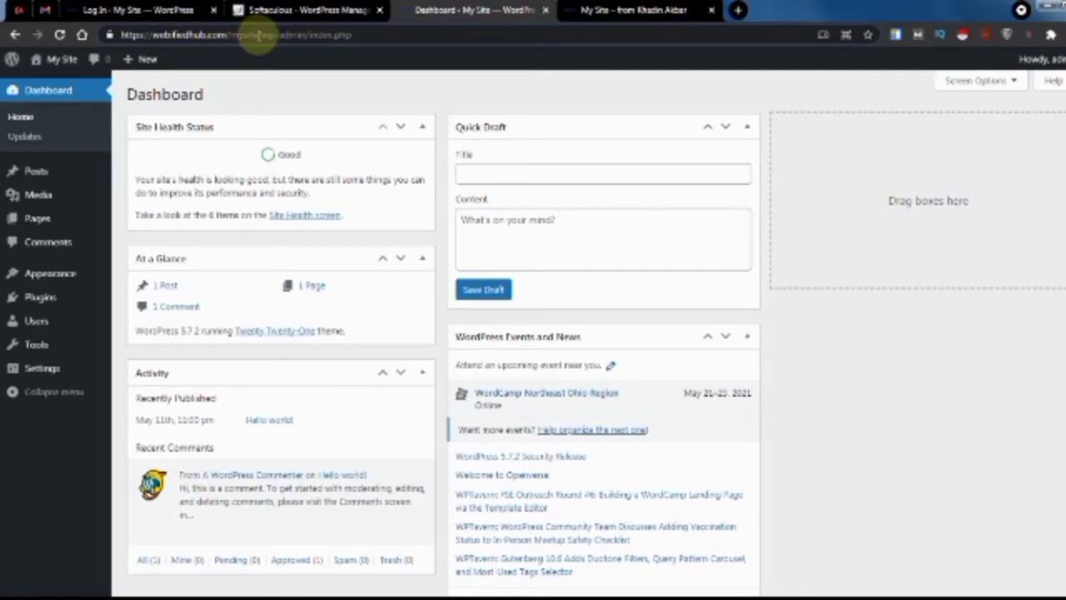
{"action": "left_click", "coordinate": [607, 12]}
{"action": "left_click", "coordinate": [218, 37]}
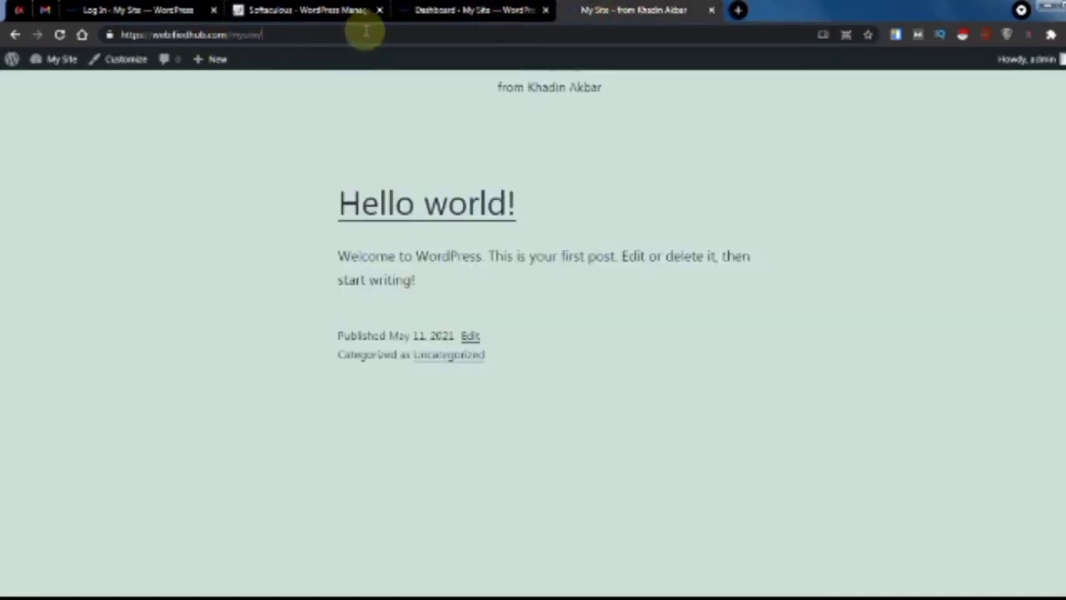
{"action": "left_click", "coordinate": [476, 11]}
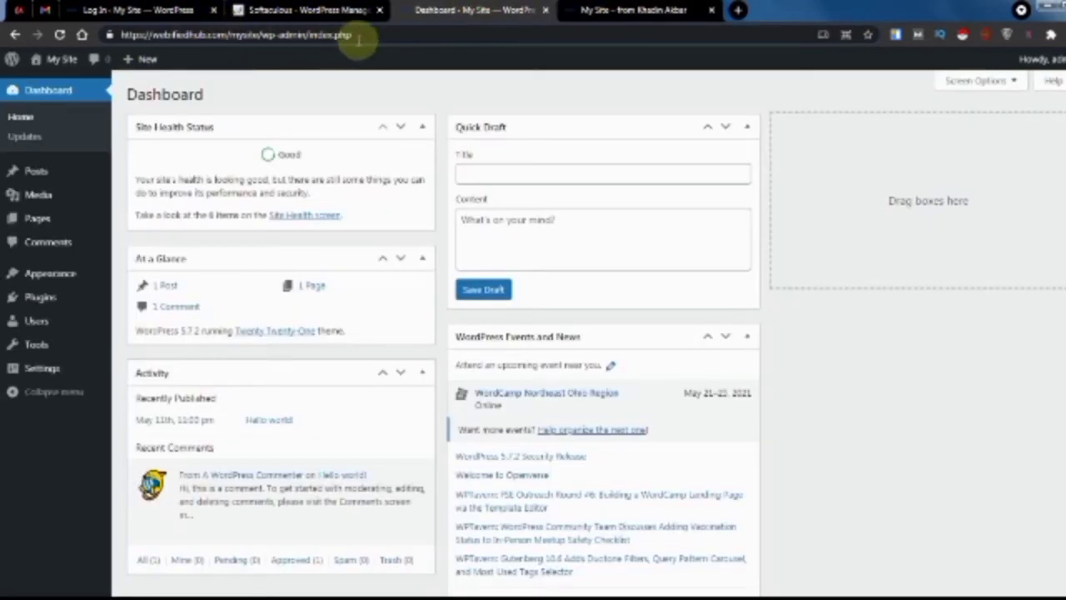
{"action": "left_click_drag", "start_coordinate": [353, 37], "coordinate": [307, 43]}
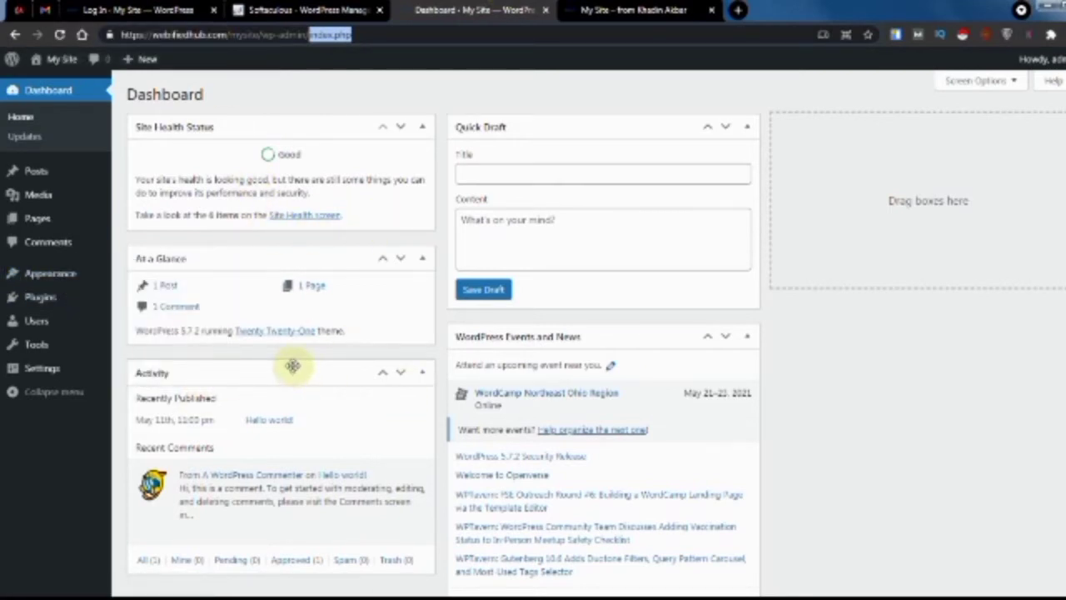
Search the WordPress theme directory for "astra" and install the Astra theme
{"action": "mouse_move", "coordinate": [38, 273]}
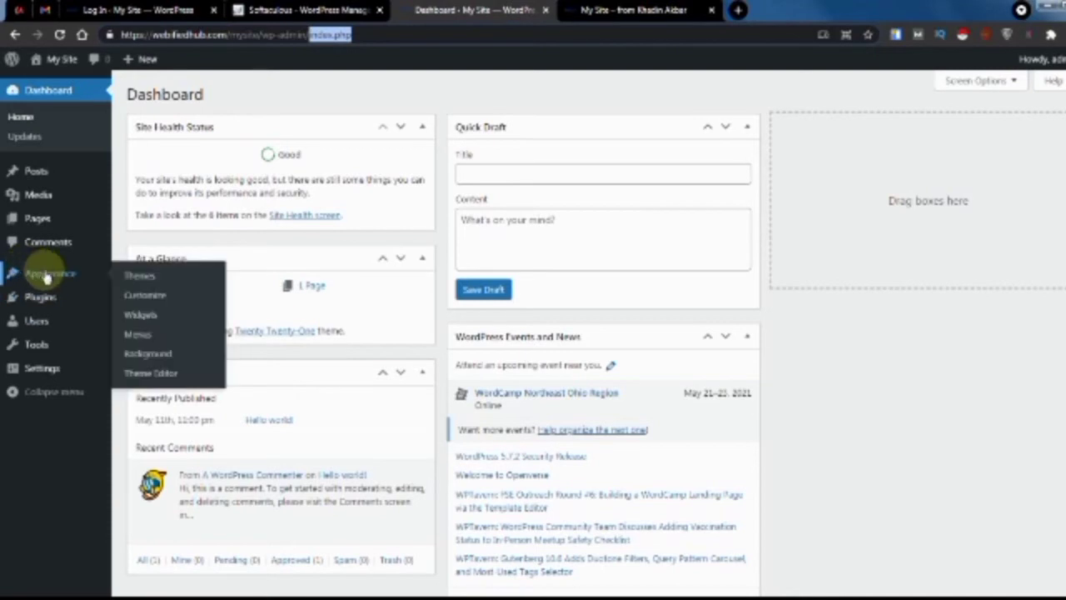
{"action": "left_click", "coordinate": [155, 283]}
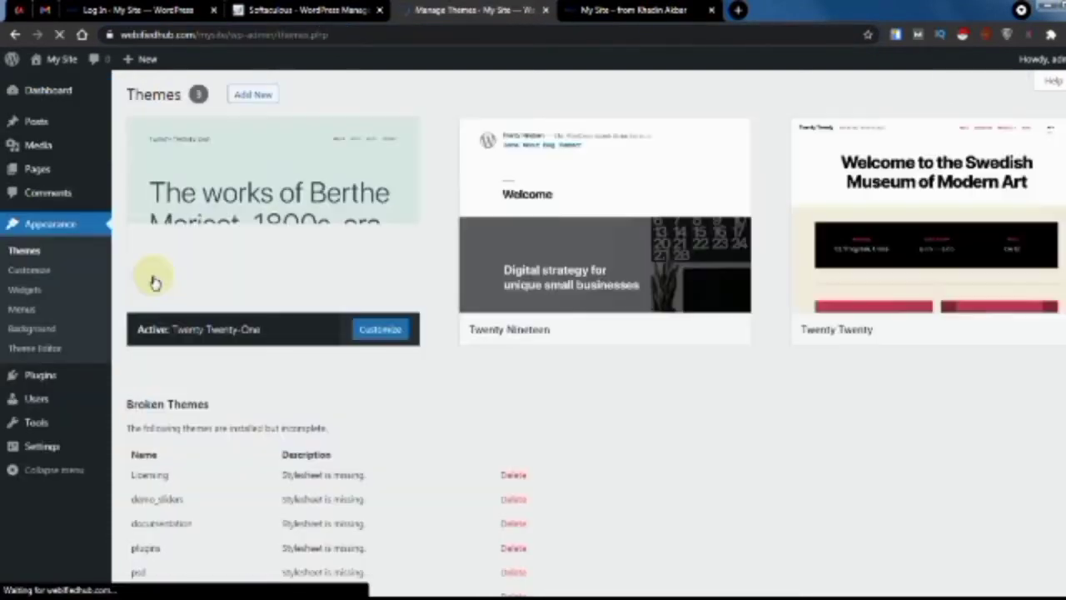
{"action": "left_click", "coordinate": [257, 97]}
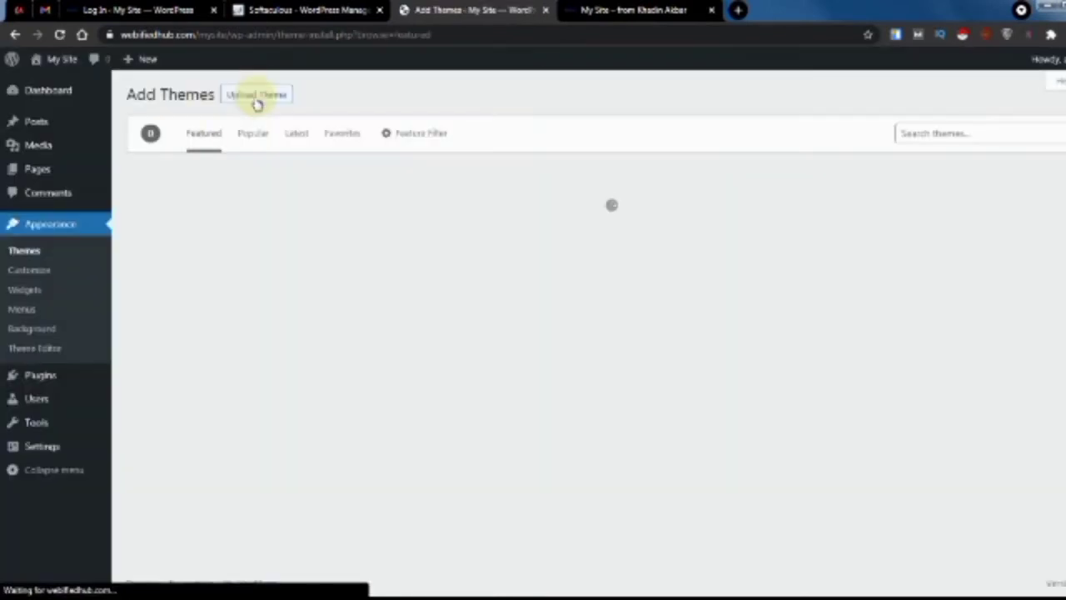
{"action": "left_click", "coordinate": [951, 133]}
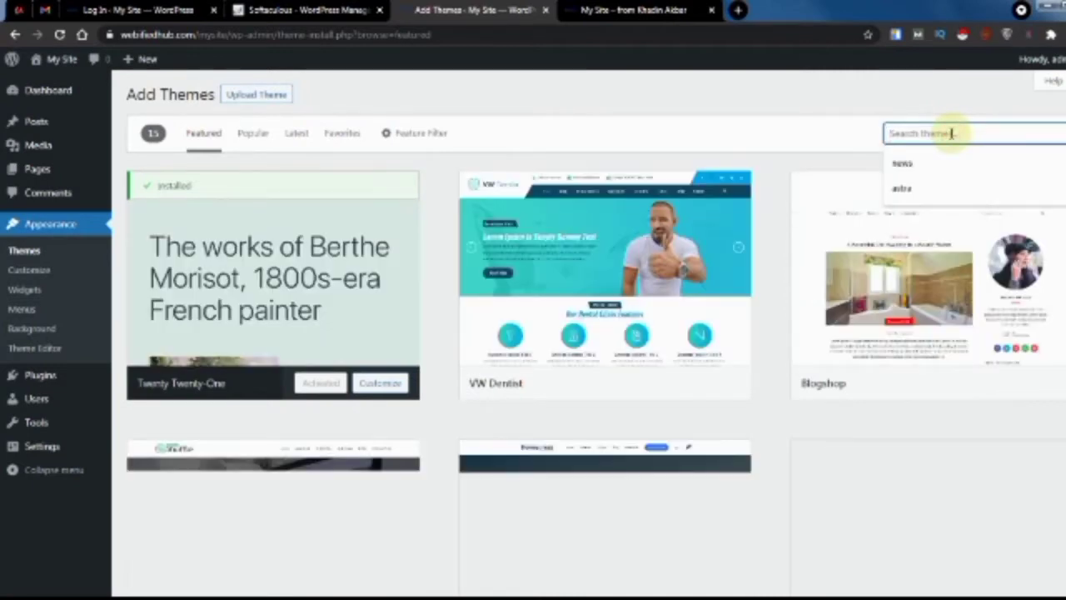
{"action": "type", "text": "astra"}
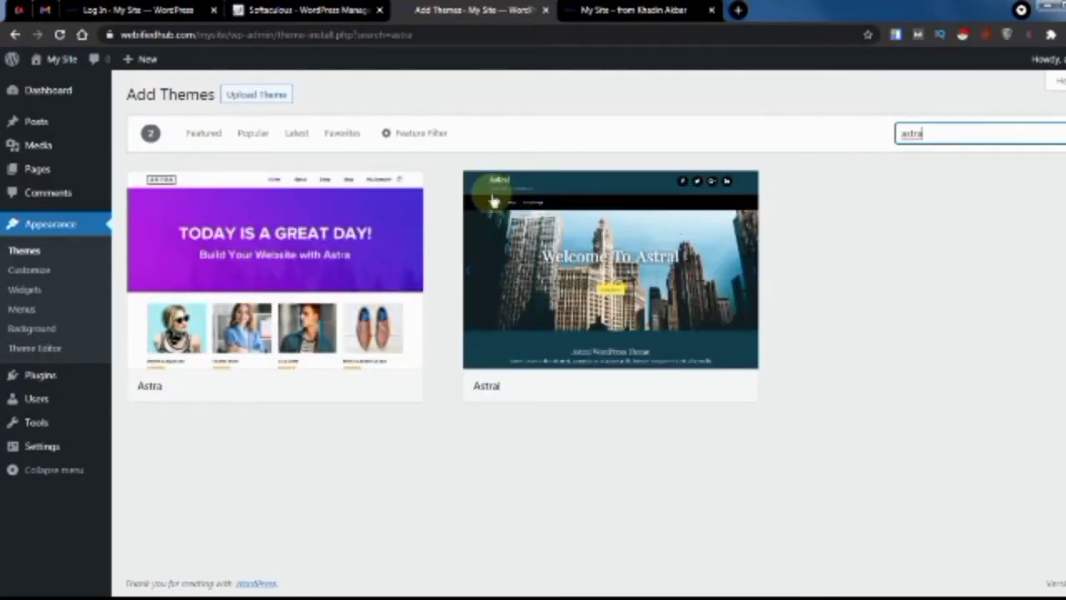
{"action": "mouse_move", "coordinate": [369, 317]}
{"action": "left_click", "coordinate": [342, 389]}
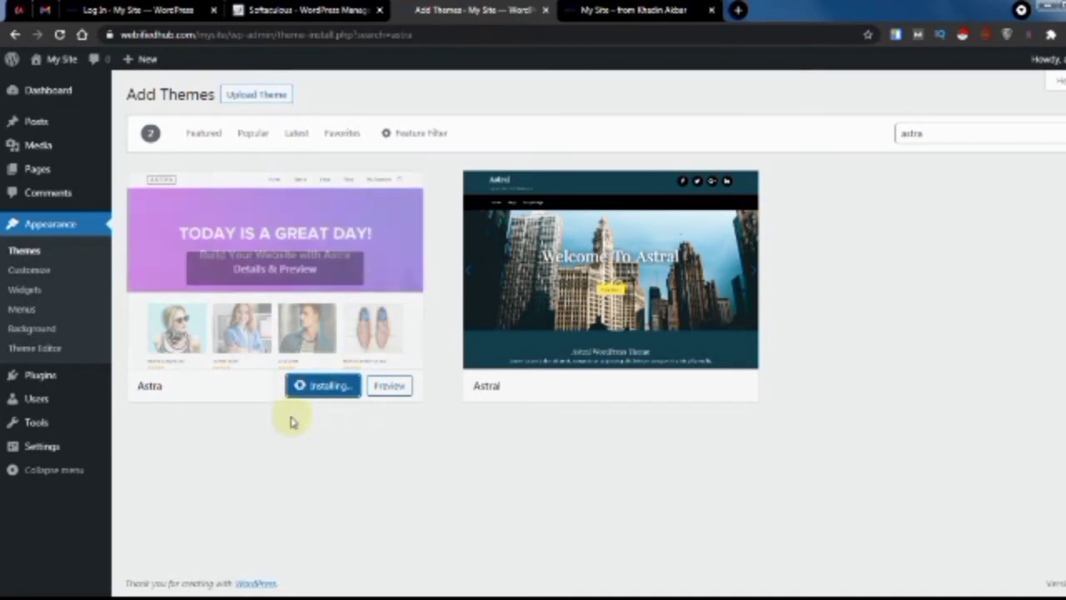
Preview the Astra theme and look through its sample page layout
{"action": "right_click", "coordinate": [389, 392]}
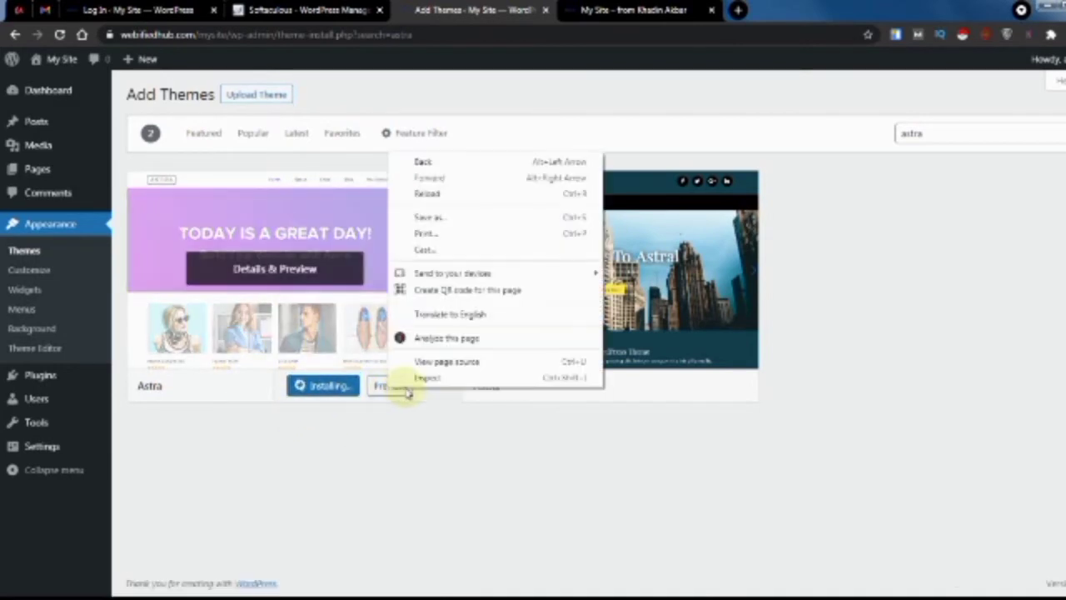
{"action": "left_click", "coordinate": [380, 434]}
{"action": "left_click", "coordinate": [387, 389]}
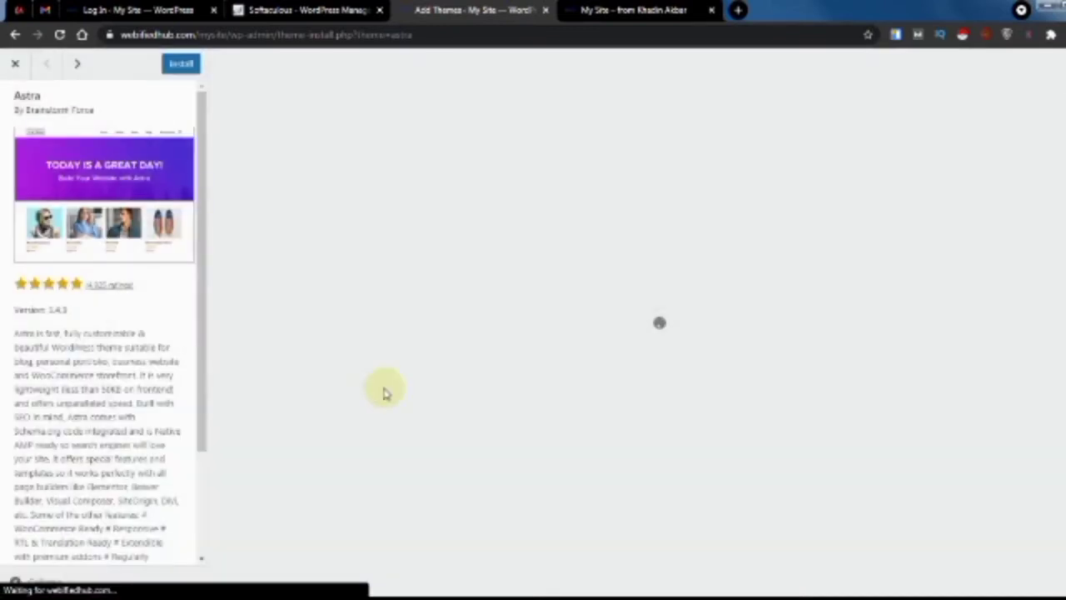
{"action": "scroll", "coordinate": [108, 241], "scroll_direction": "down", "scroll_amount": 3}
{"action": "scroll", "coordinate": [119, 247], "scroll_direction": "up", "scroll_amount": 3}
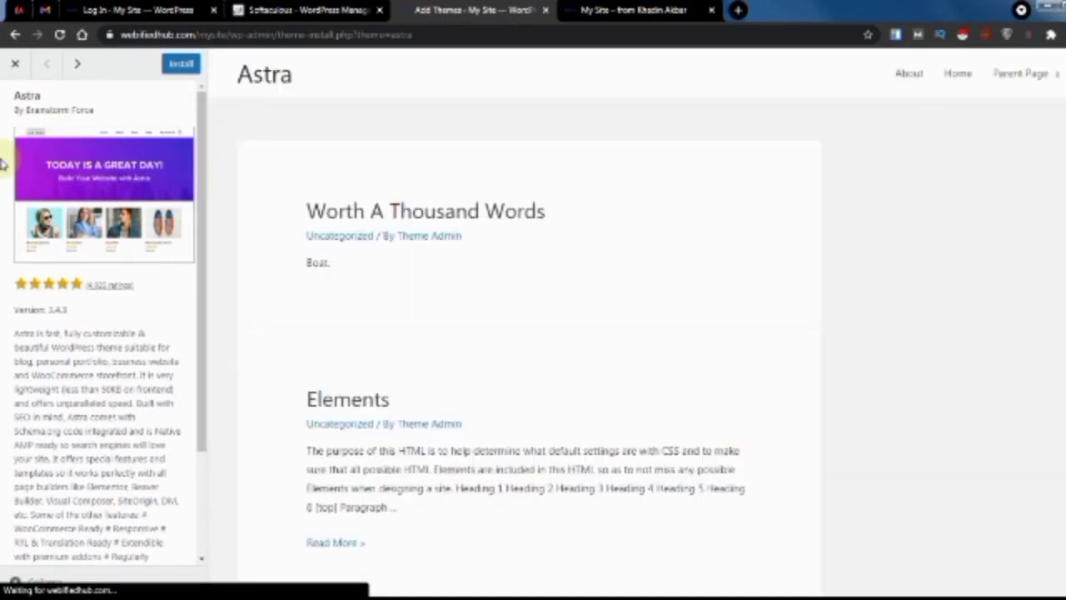
{"action": "scroll", "coordinate": [504, 260], "scroll_direction": "down", "scroll_amount": 10}
{"action": "scroll", "coordinate": [505, 262], "scroll_direction": "down", "scroll_amount": 5}
{"action": "scroll", "coordinate": [505, 262], "scroll_direction": "up", "scroll_amount": 10}
{"action": "scroll", "coordinate": [507, 263], "scroll_direction": "down", "scroll_amount": 4}
{"action": "scroll", "coordinate": [508, 260], "scroll_direction": "up", "scroll_amount": 6}
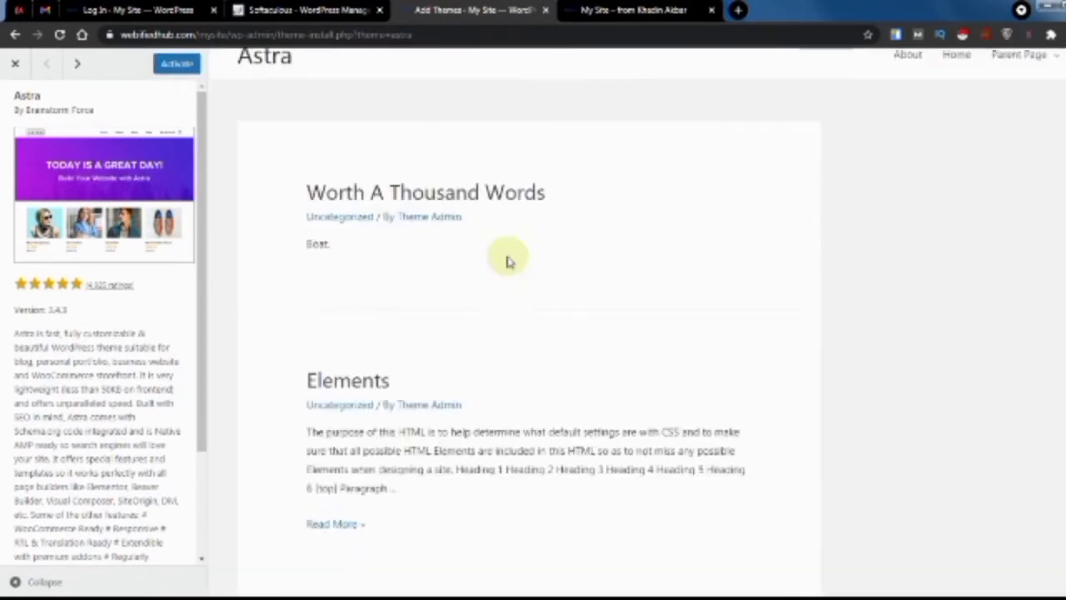
Look over the rest of the Astra preview and activate the theme
{"action": "mouse_move", "coordinate": [1026, 83]}
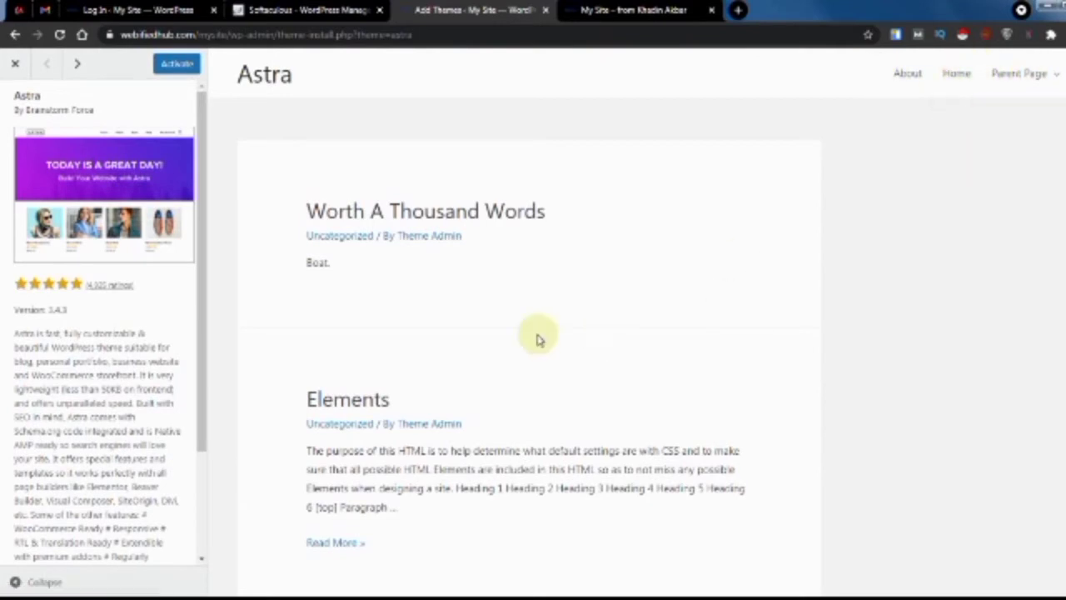
{"action": "scroll", "coordinate": [583, 303], "scroll_direction": "down", "scroll_amount": 10}
{"action": "scroll", "coordinate": [541, 300], "scroll_direction": "up", "scroll_amount": 8}
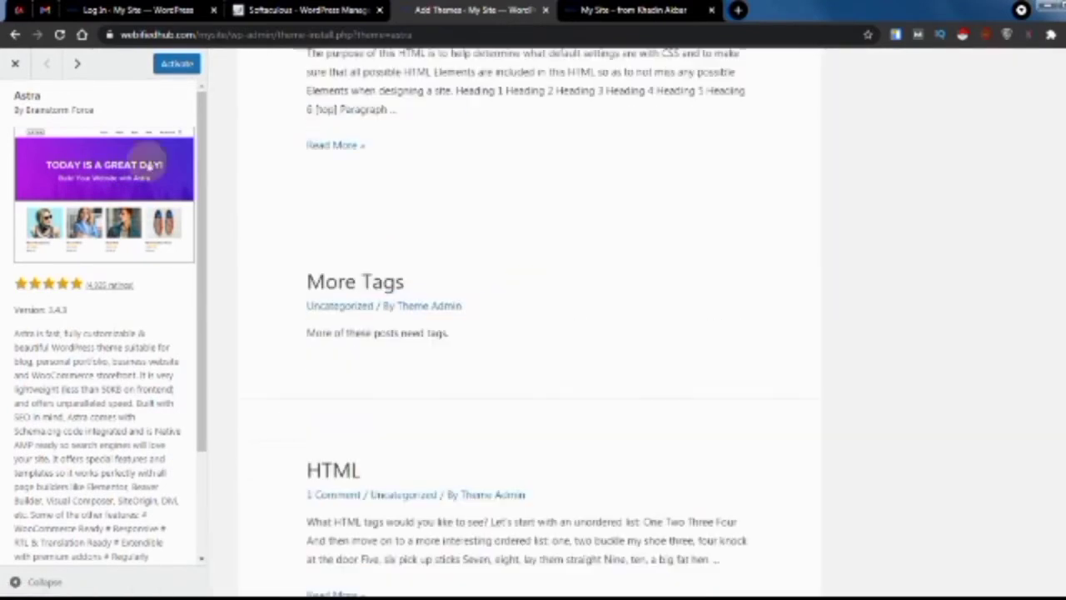
{"action": "left_click", "coordinate": [175, 64]}
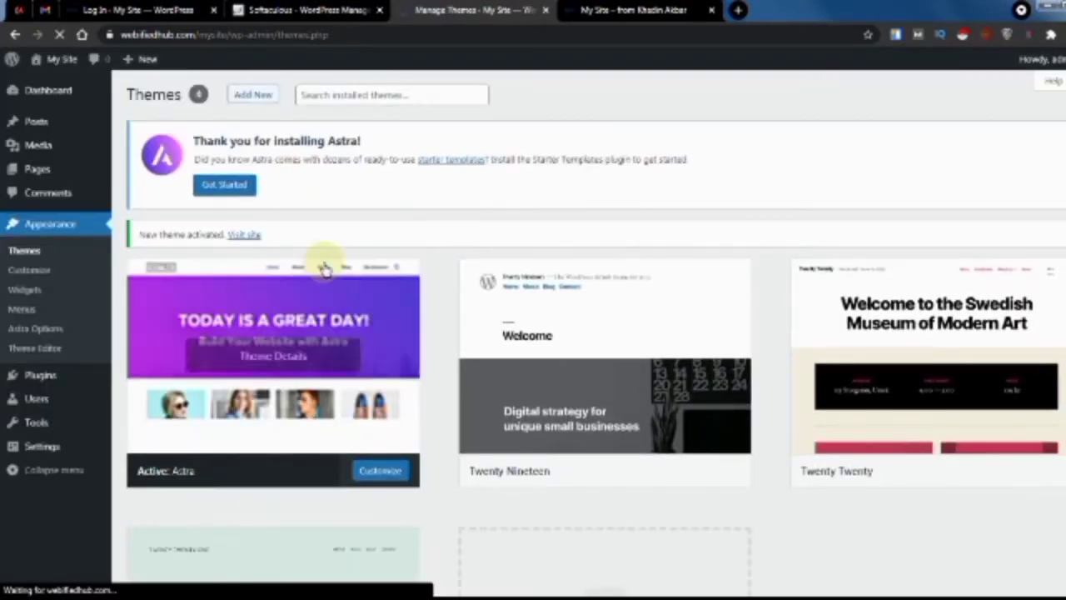
Look over the installed themes and get started with Astra's Starter Templates plugin
{"action": "scroll", "coordinate": [333, 283], "scroll_direction": "down", "scroll_amount": 3}
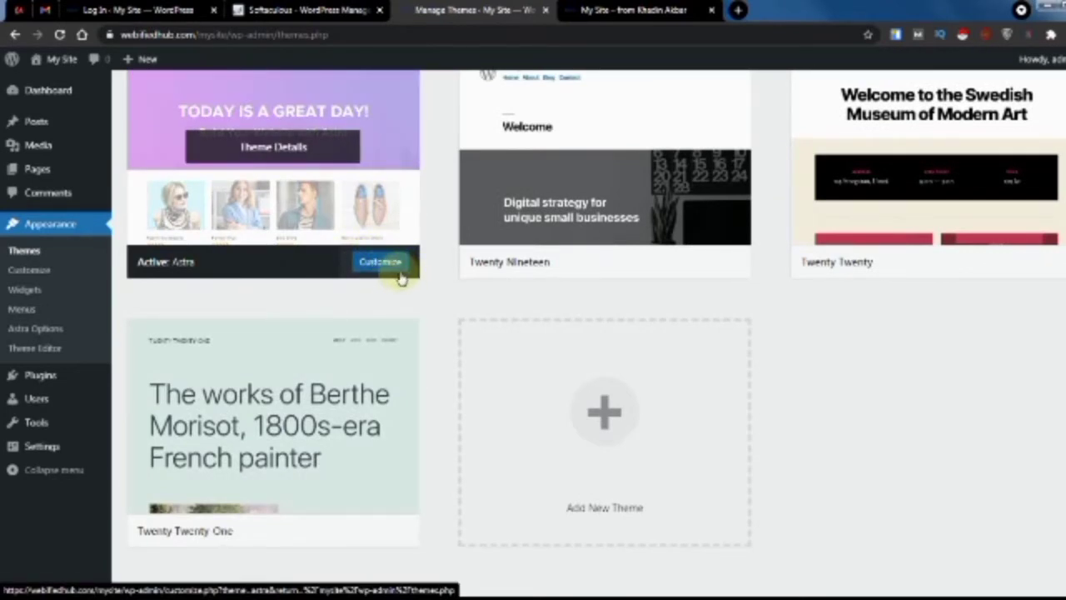
{"action": "scroll", "coordinate": [417, 274], "scroll_direction": "up", "scroll_amount": 3}
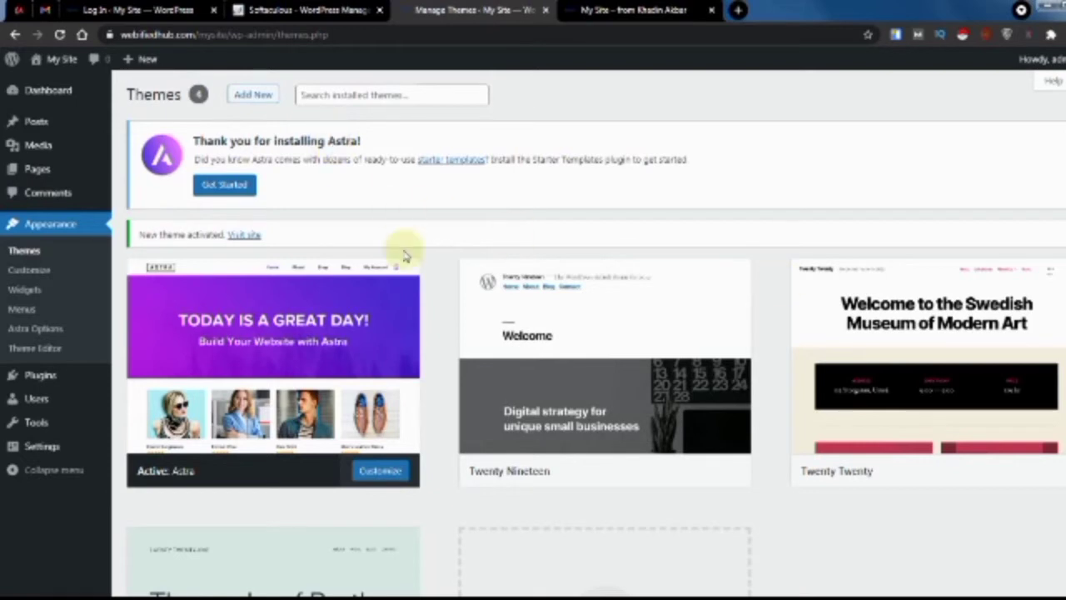
{"action": "left_click", "coordinate": [226, 189]}
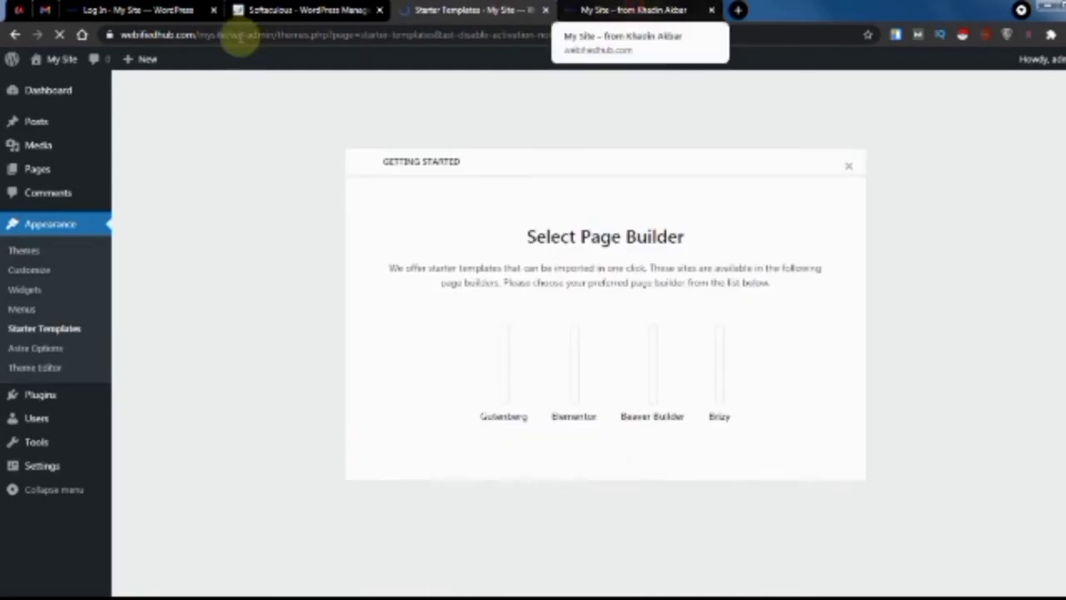
Reload the public My Site page and examine its appearance under the Astra theme
{"action": "left_click", "coordinate": [615, 10]}
{"action": "left_click", "coordinate": [59, 35]}
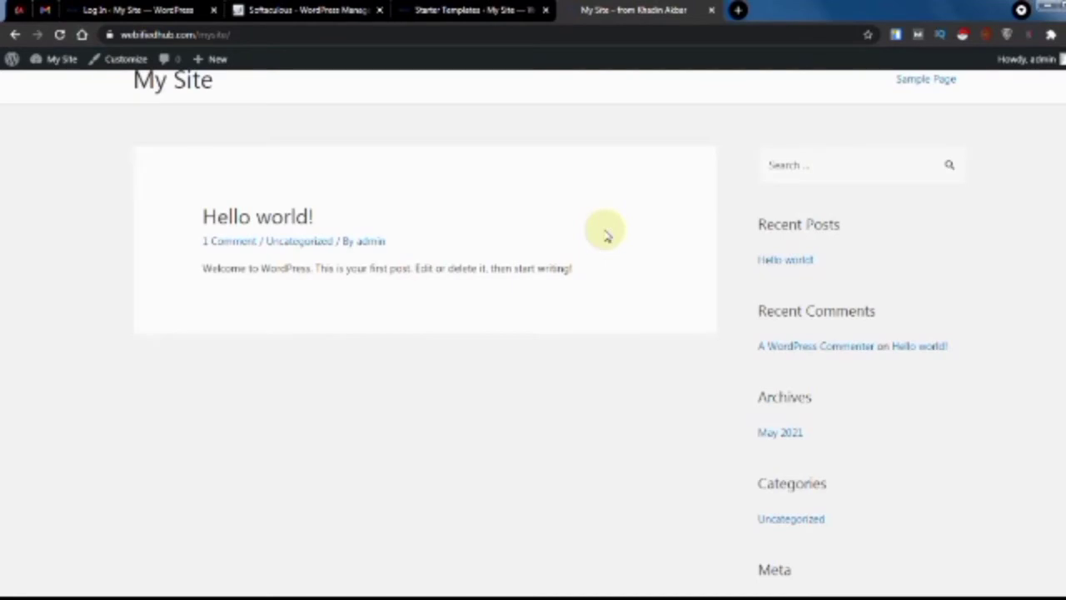
{"action": "scroll", "coordinate": [583, 208], "scroll_direction": "up", "scroll_amount": 1}
{"action": "scroll", "coordinate": [472, 238], "scroll_direction": "down", "scroll_amount": 1}
{"action": "scroll", "coordinate": [476, 214], "scroll_direction": "up", "scroll_amount": 1}
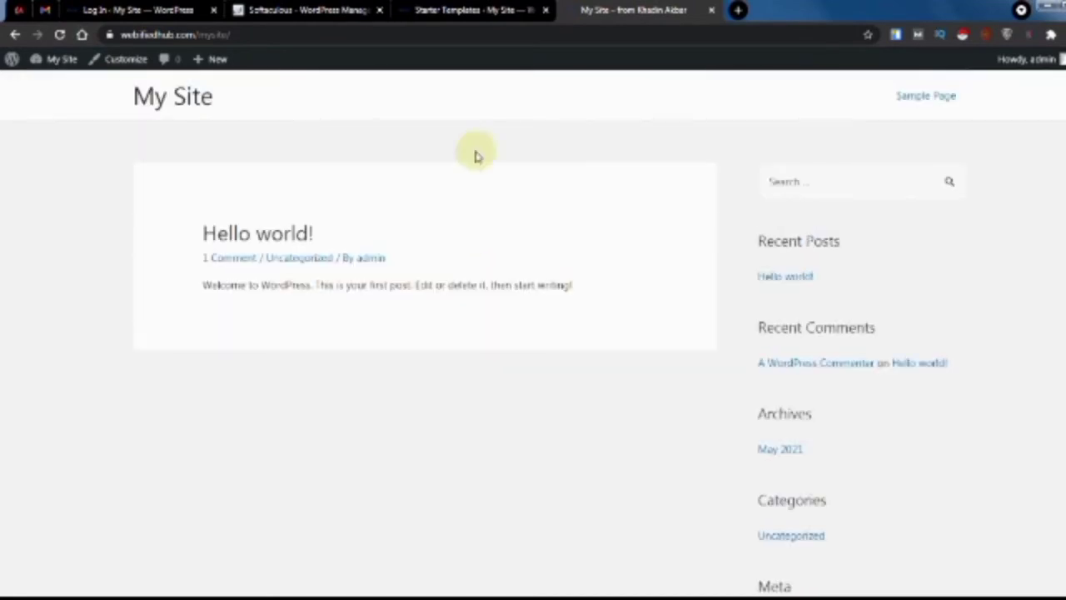
Choose Elementor as the page builder for Starter Templates and browse the available site templates
{"action": "left_click", "coordinate": [475, 10]}
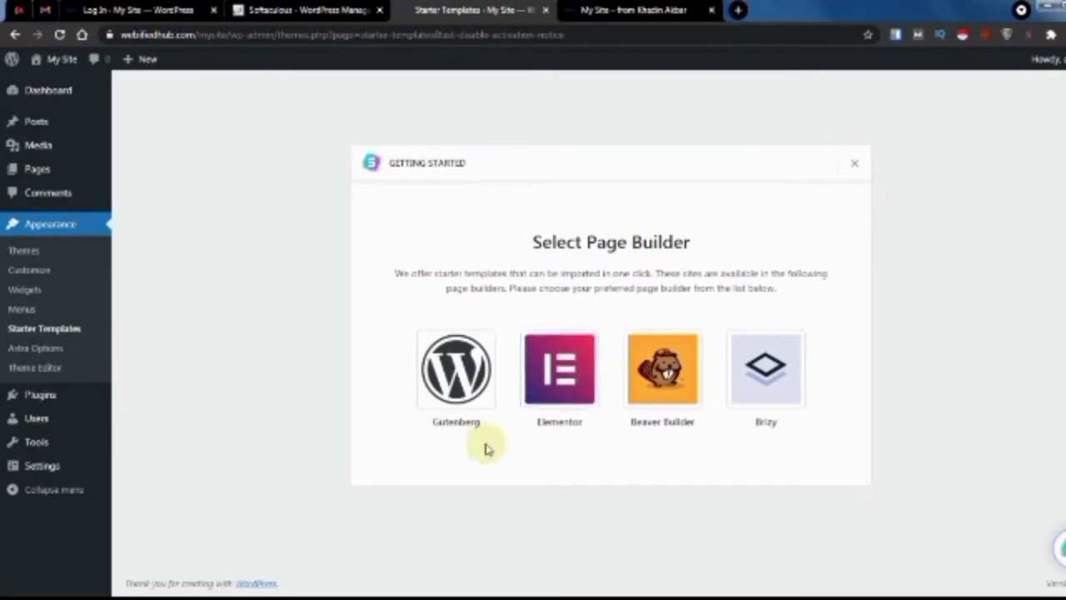
{"action": "left_click", "coordinate": [543, 379]}
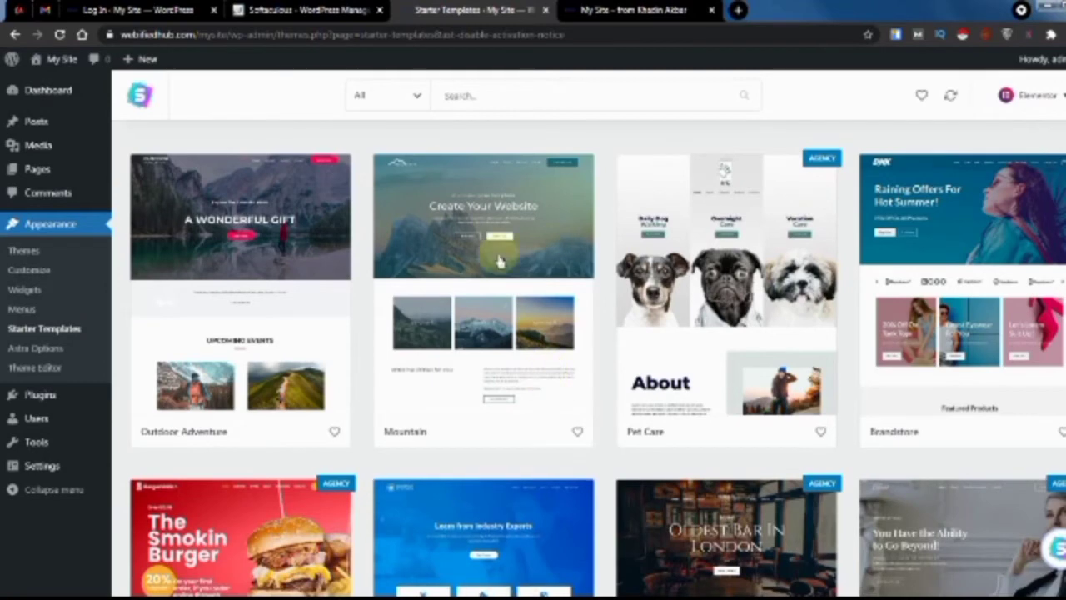
{"action": "scroll", "coordinate": [733, 333], "scroll_direction": "down", "scroll_amount": 1}
{"action": "scroll", "coordinate": [752, 332], "scroll_direction": "up", "scroll_amount": 1}
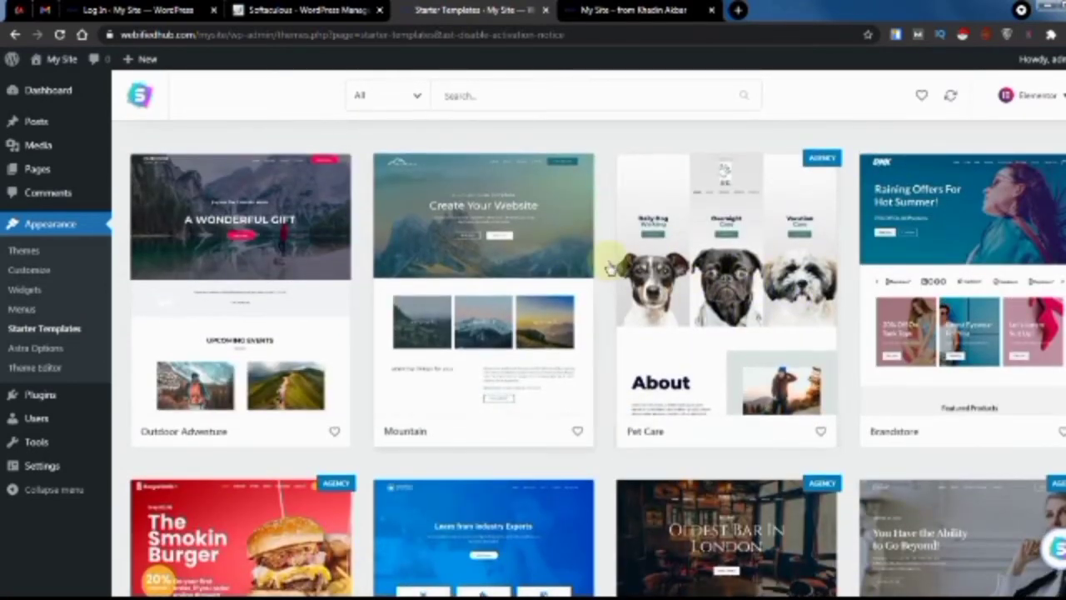
{"action": "scroll", "coordinate": [738, 309], "scroll_direction": "down", "scroll_amount": 2}
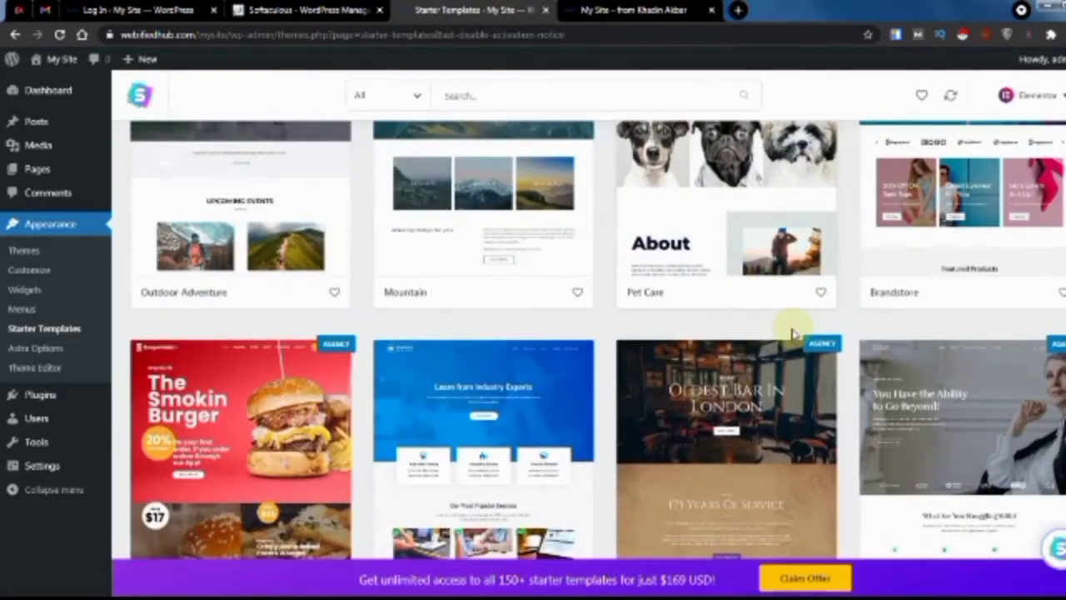
{"action": "scroll", "coordinate": [829, 477], "scroll_direction": "down", "scroll_amount": 3}
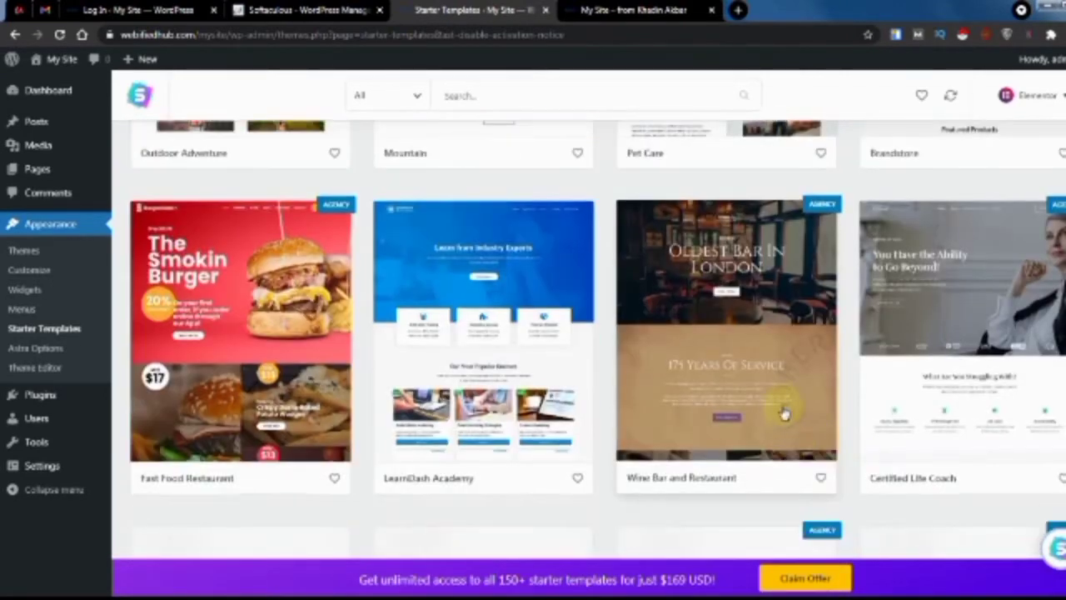
{"action": "scroll", "coordinate": [781, 421], "scroll_direction": "up", "scroll_amount": 5}
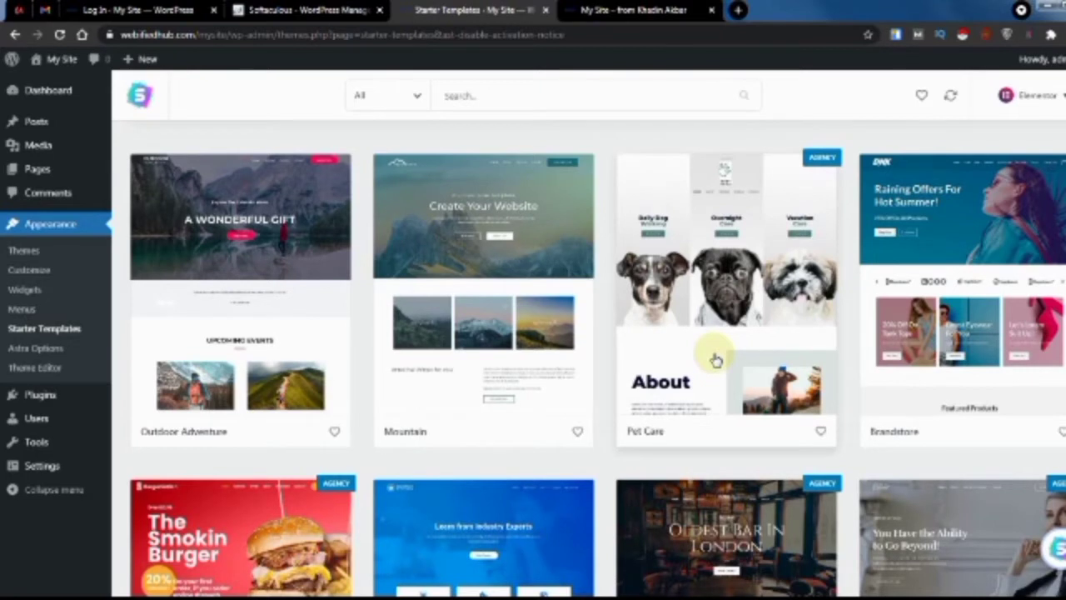
Open the WordPress page for adding new plugins and connect the ZenMate VPN extension
{"action": "mouse_move", "coordinate": [40, 396]}
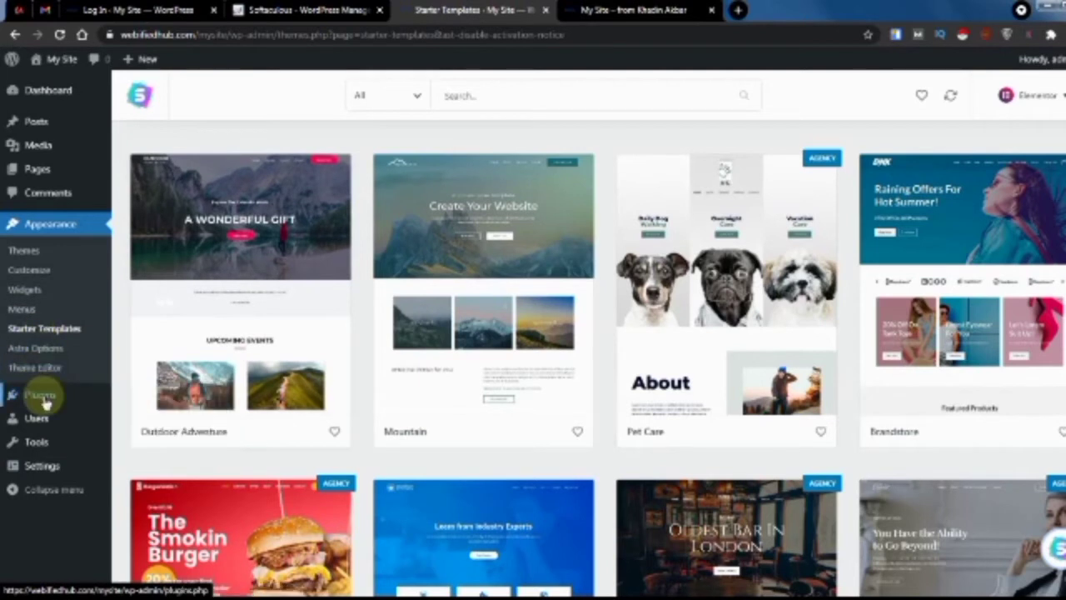
{"action": "left_click", "coordinate": [157, 423]}
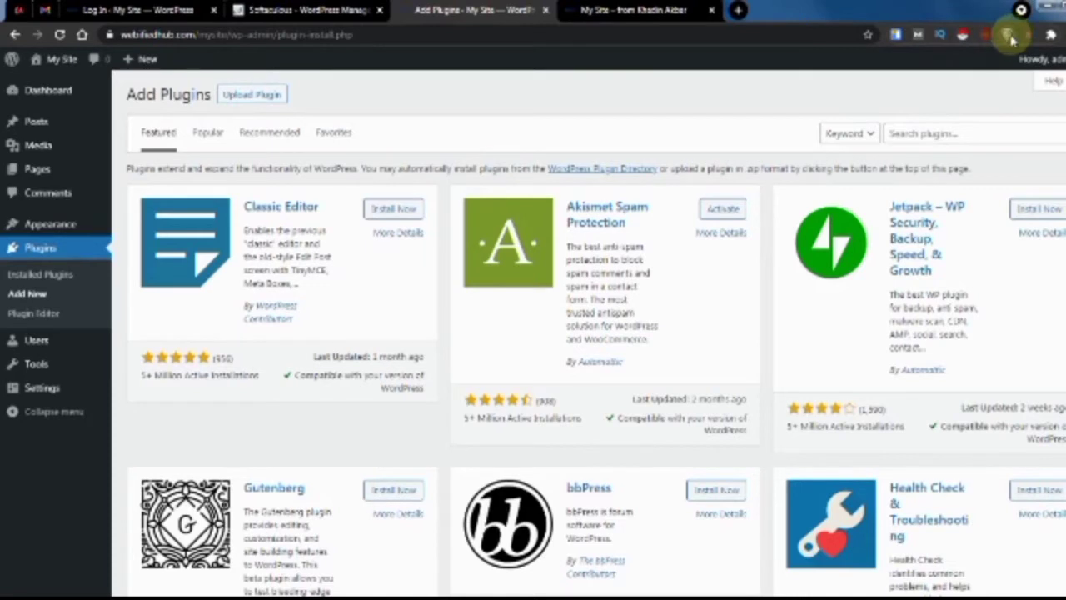
{"action": "left_click", "coordinate": [1007, 36]}
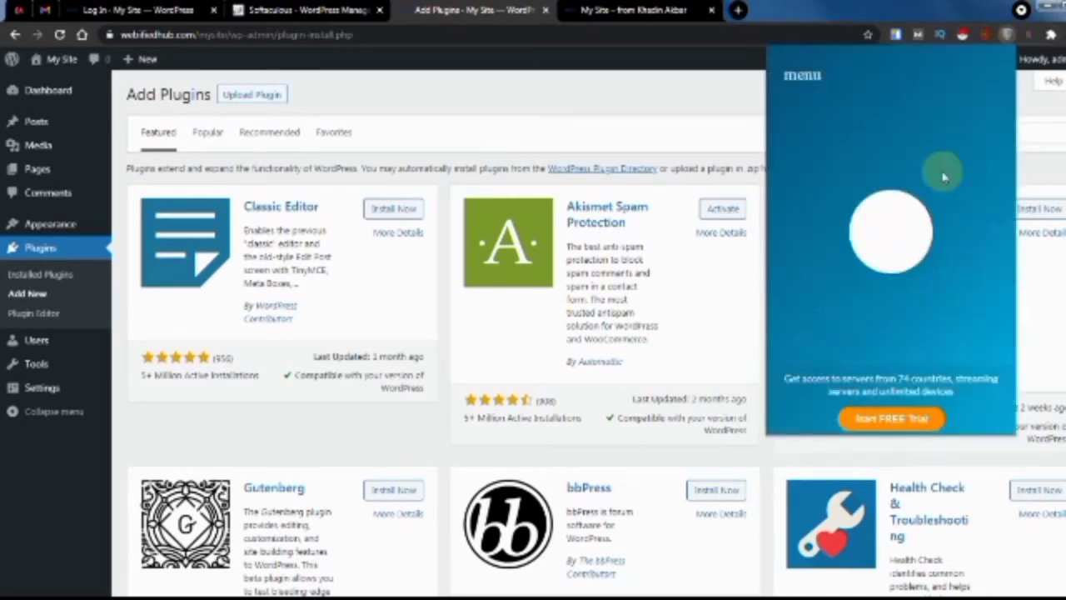
{"action": "left_click", "coordinate": [887, 240]}
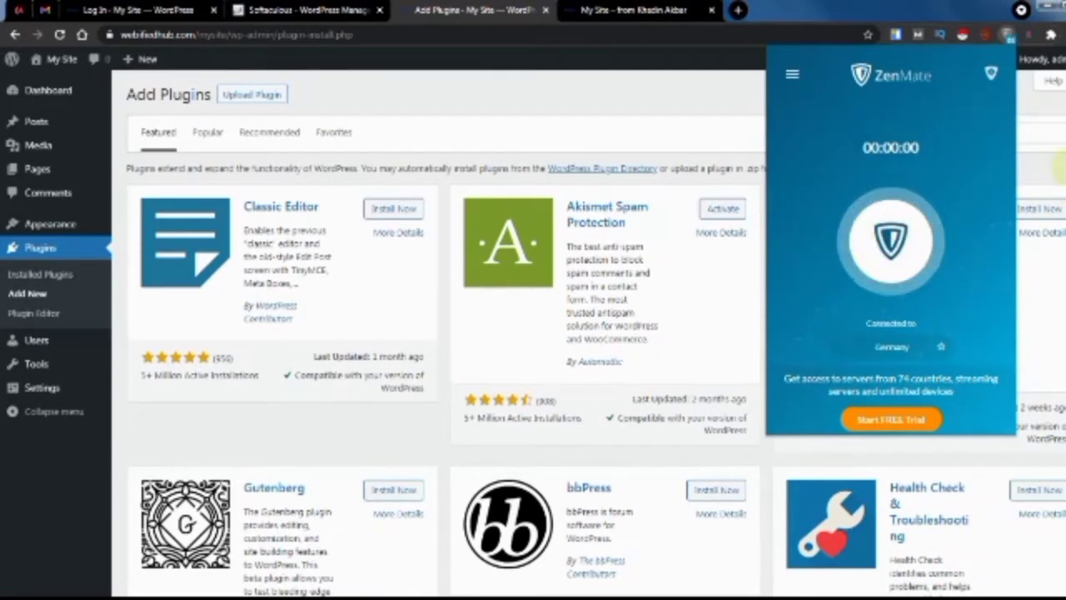
{"action": "left_click", "coordinate": [1054, 148]}
Search the plugin directory for "elementor" and install Elementor Website Builder and Elementor – Header, Footer & Blocks Template
{"action": "left_click", "coordinate": [1025, 133]}
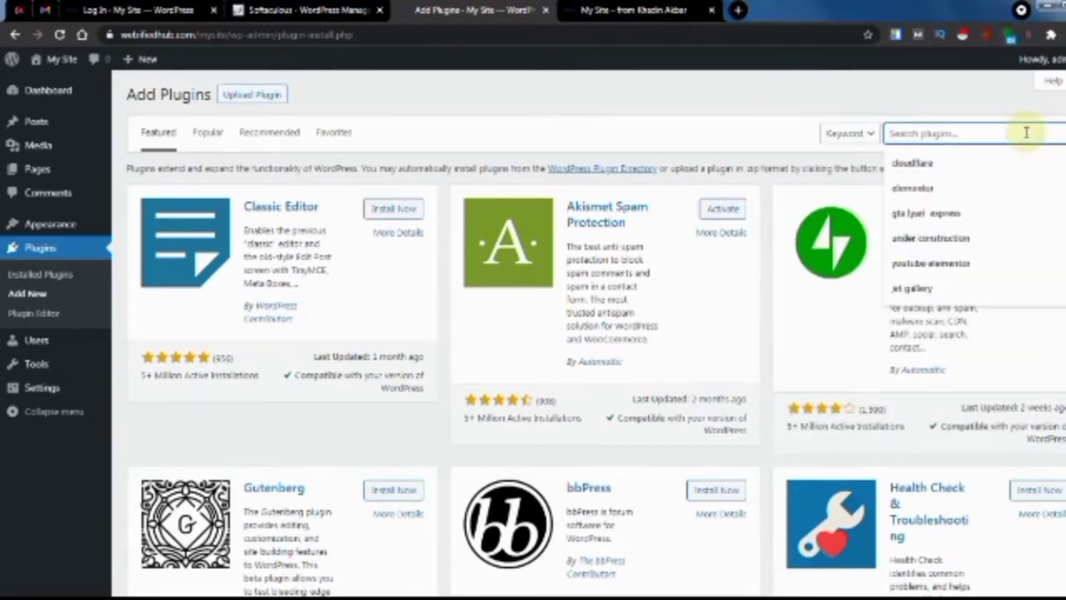
{"action": "type", "text": "eleme"}
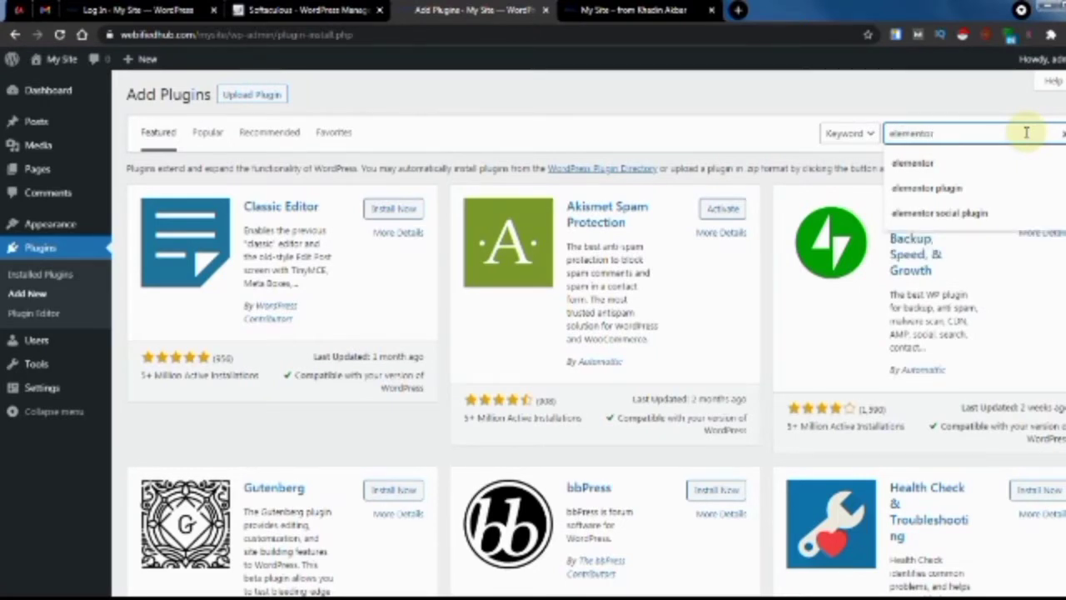
{"action": "type", "text": "ntor"}
{"action": "key", "text": "Return"}
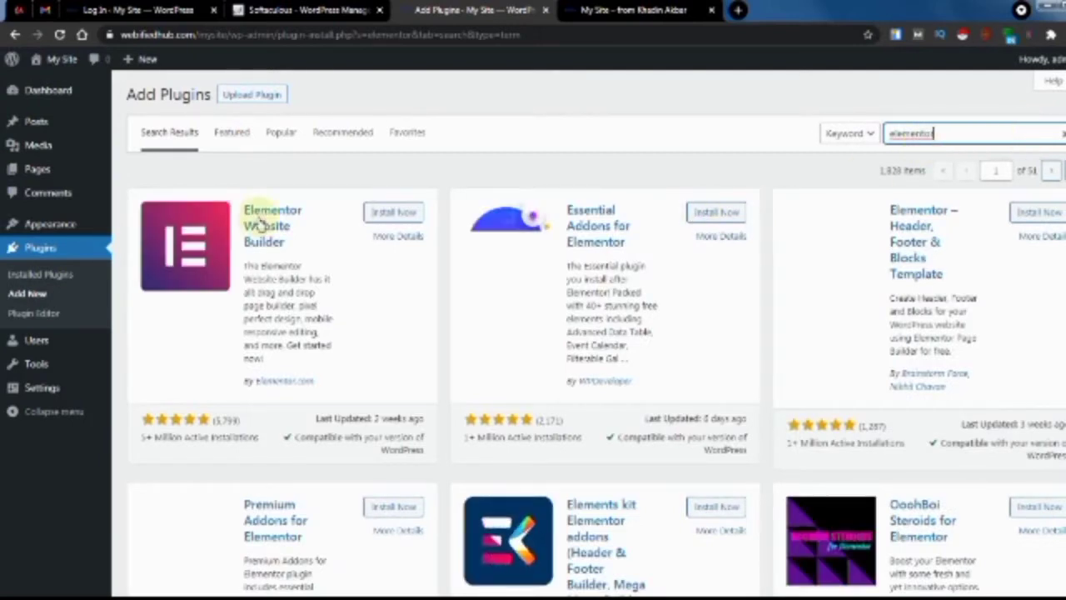
{"action": "left_click", "coordinate": [403, 212]}
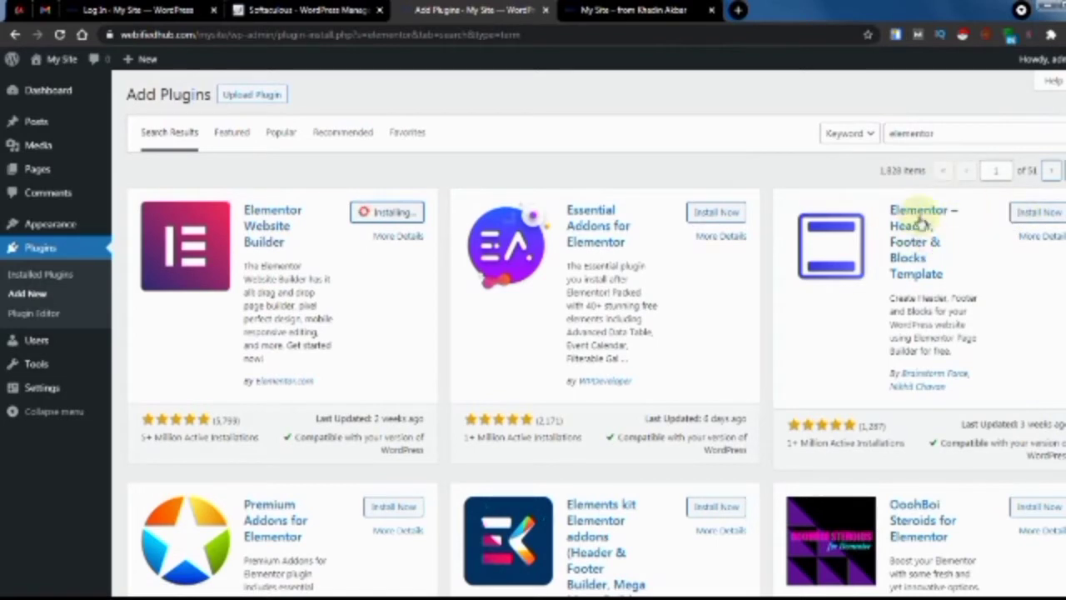
{"action": "left_click", "coordinate": [1039, 215]}
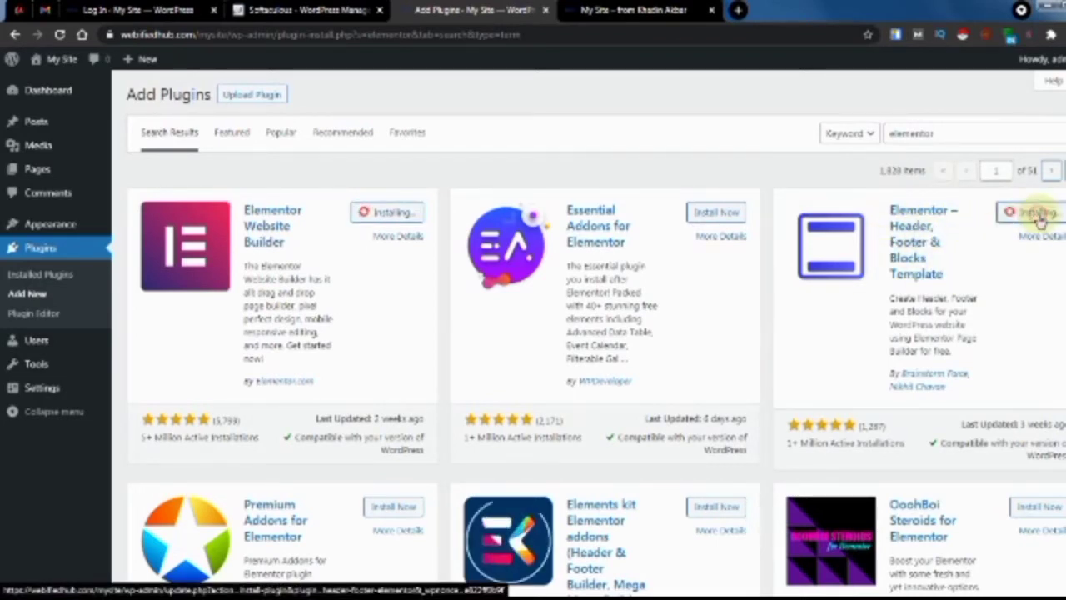
{"action": "scroll", "coordinate": [563, 215], "scroll_direction": "down", "scroll_amount": 1}
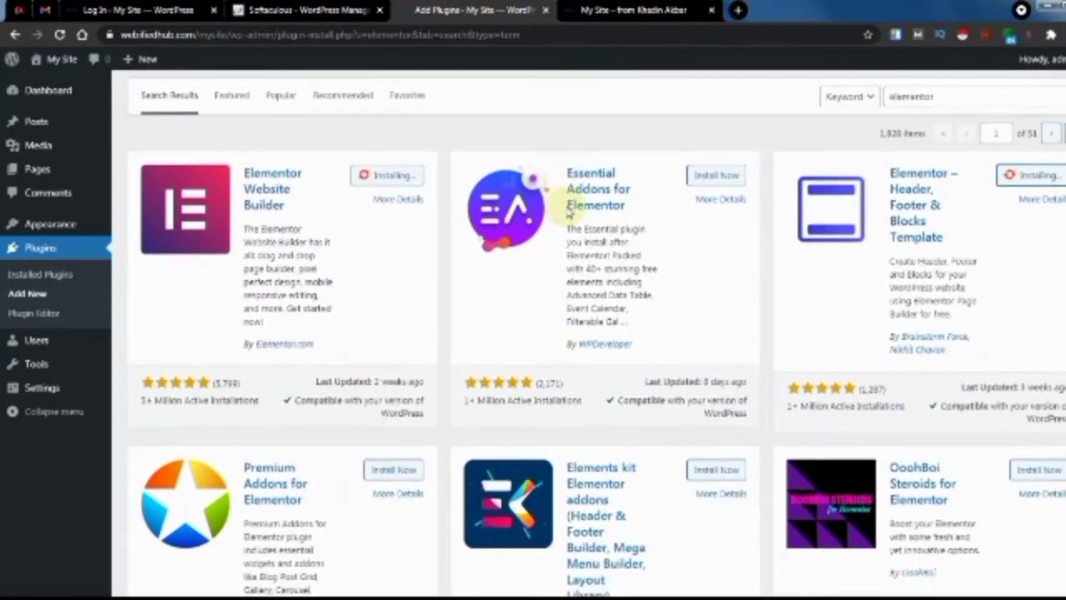
{"action": "scroll", "coordinate": [569, 213], "scroll_direction": "up", "scroll_amount": 1}
{"action": "scroll", "coordinate": [569, 210], "scroll_direction": "down", "scroll_amount": 4}
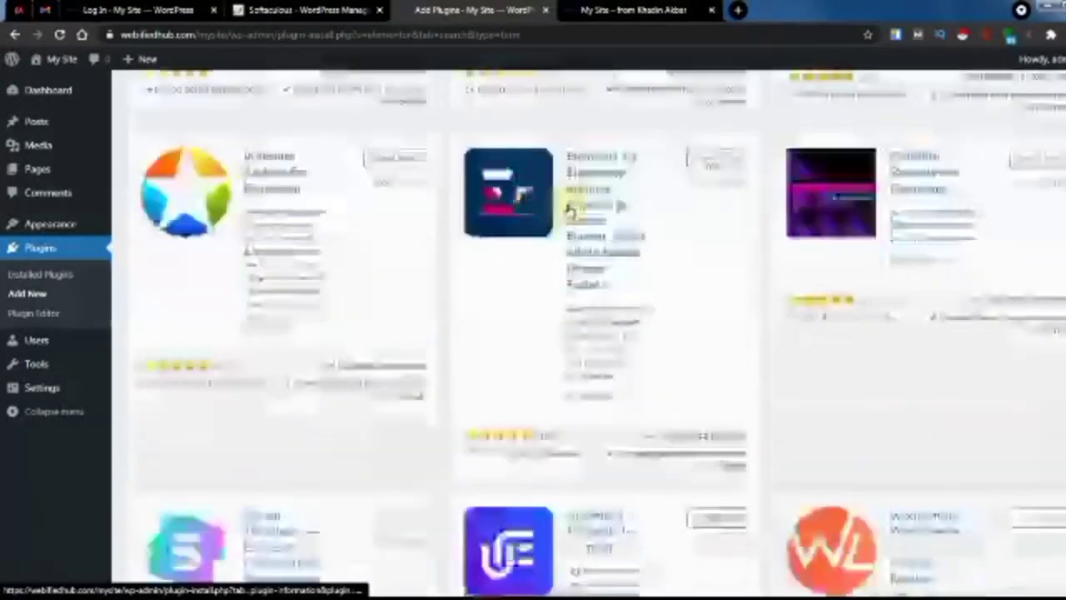
{"action": "scroll", "coordinate": [570, 208], "scroll_direction": "up", "scroll_amount": 5}
Search the plugin directory for "template kit", and install and activate the Template Kit – Import plugin
{"action": "left_click", "coordinate": [946, 133]}
{"action": "double_click", "coordinate": [947, 133]}
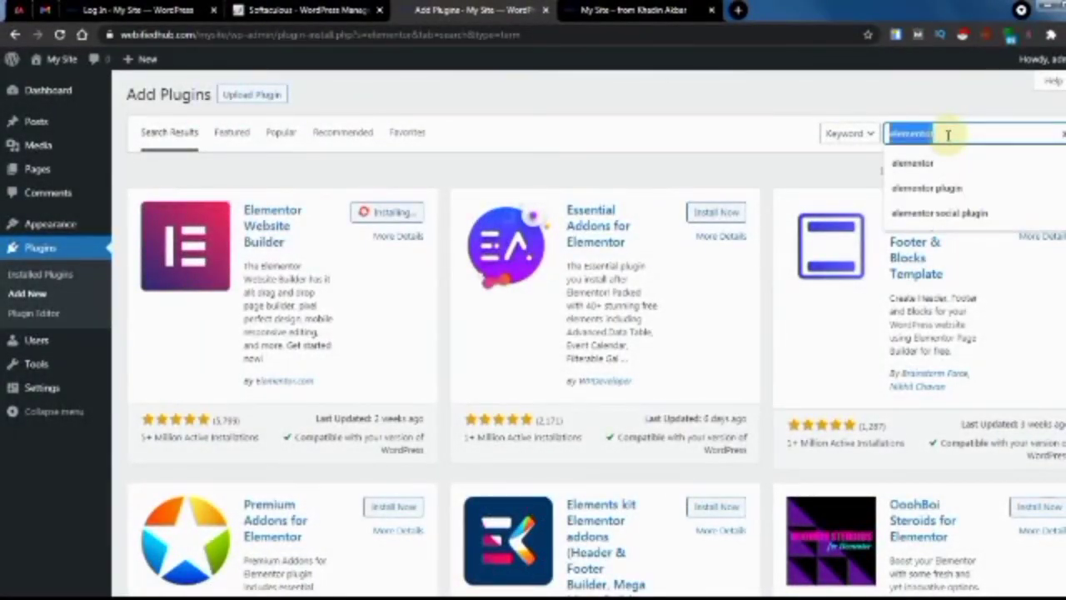
{"action": "key", "text": "BackSpace"}
{"action": "type", "text": "tem"}
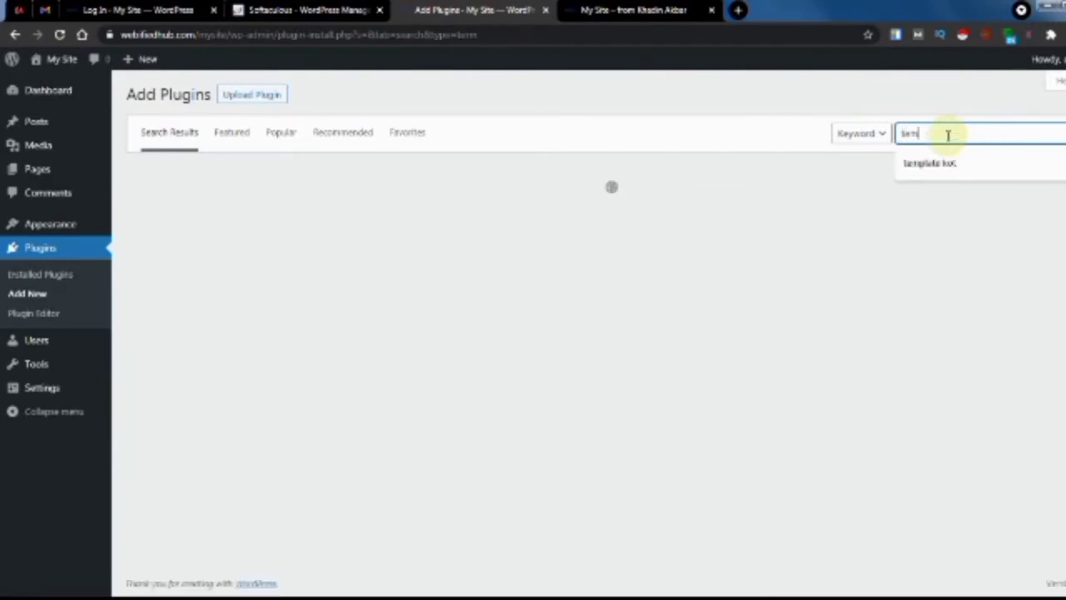
{"action": "type", "text": "platekit"}
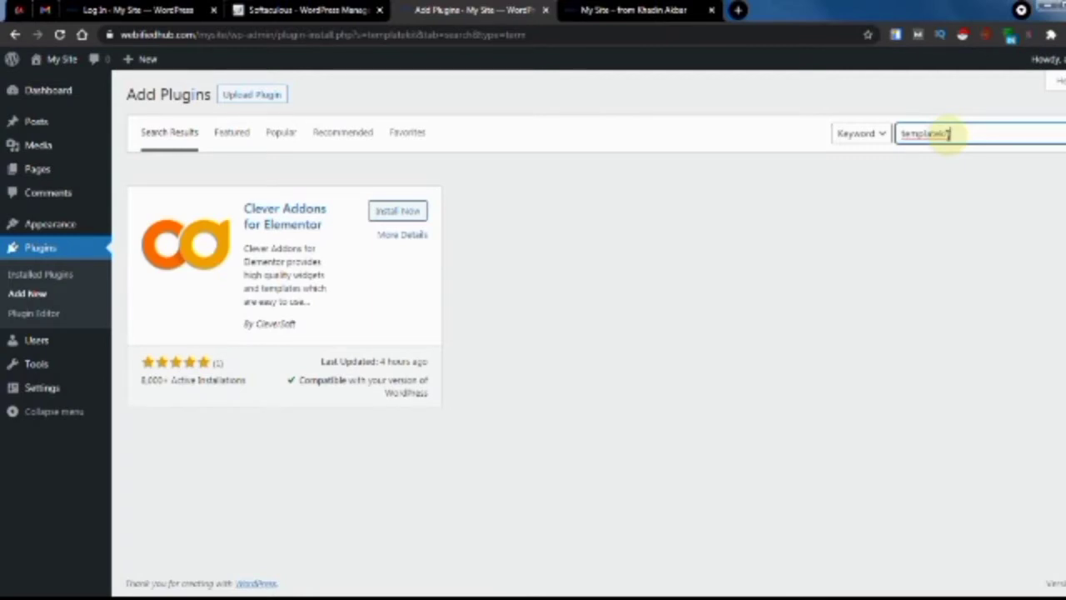
{"action": "double_click", "coordinate": [948, 133]}
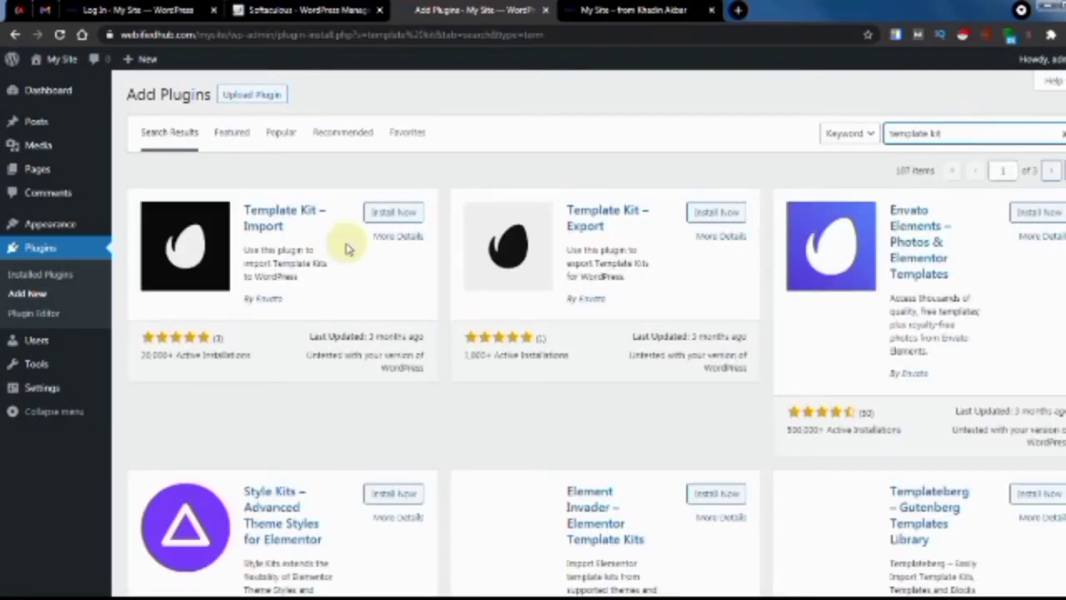
{"action": "left_click", "coordinate": [387, 213]}
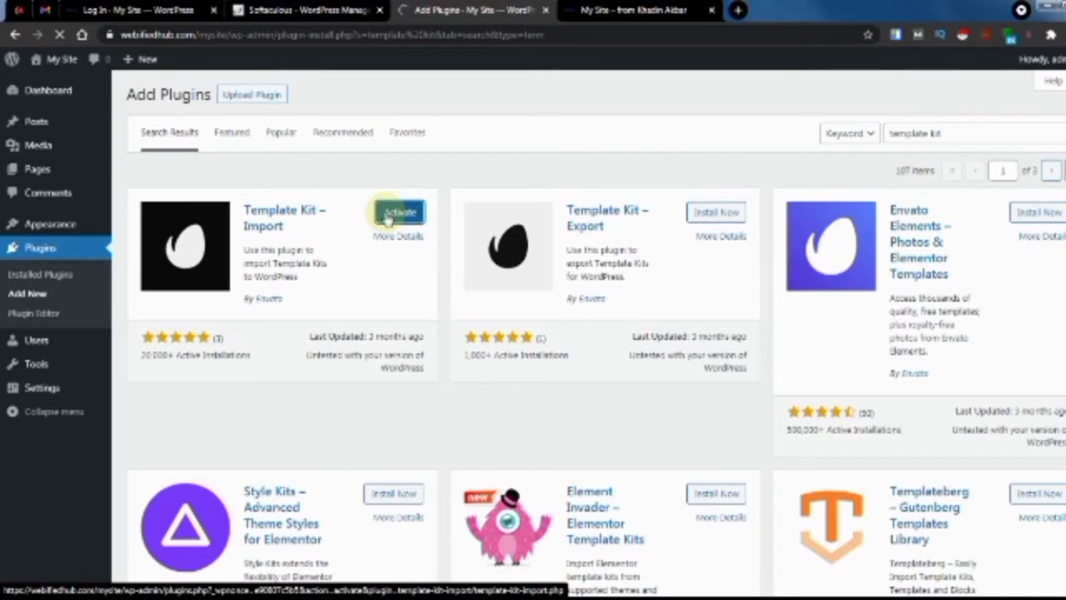
{"action": "left_click", "coordinate": [387, 214]}
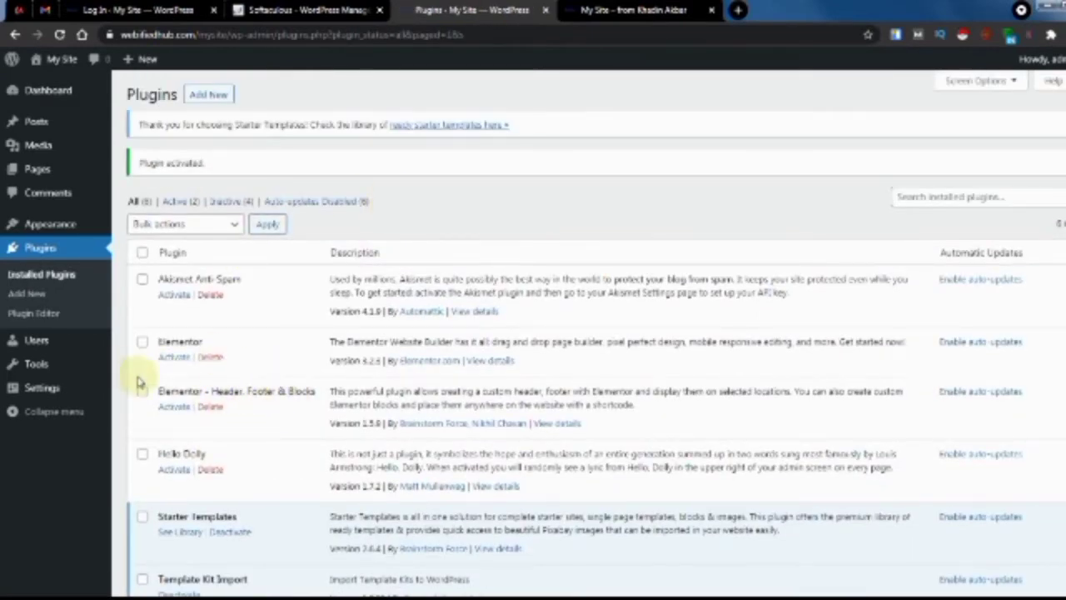
Delete the Akismet Anti-Spam and Hello Dolly plugins from the installed plugins
{"action": "scroll", "coordinate": [148, 481], "scroll_direction": "down", "scroll_amount": 1}
{"action": "scroll", "coordinate": [203, 483], "scroll_direction": "down", "scroll_amount": 1}
{"action": "scroll", "coordinate": [167, 467], "scroll_direction": "up", "scroll_amount": 2}
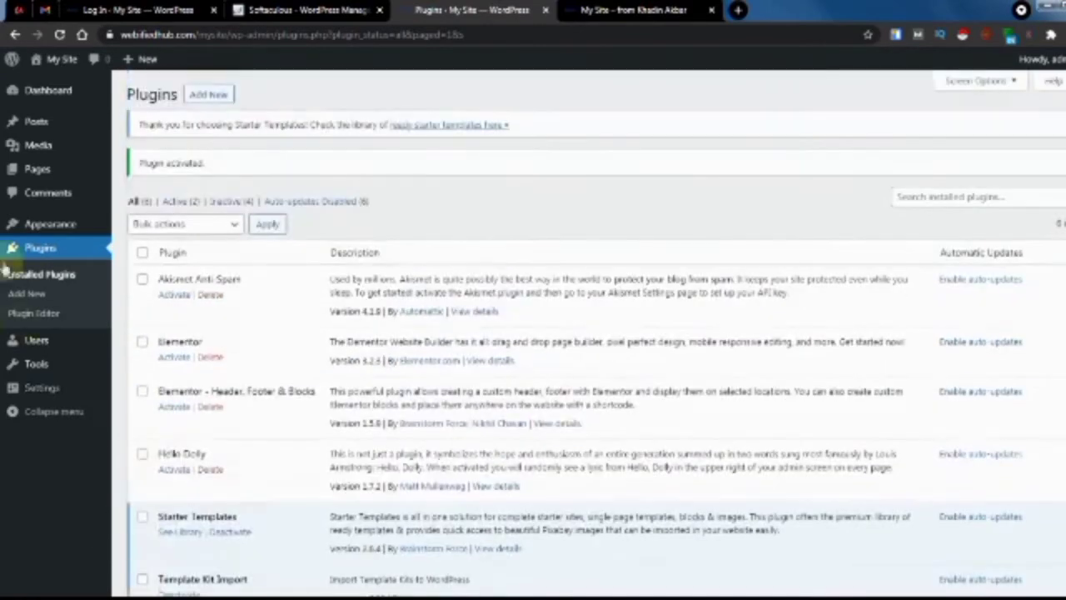
{"action": "left_click", "coordinate": [47, 275]}
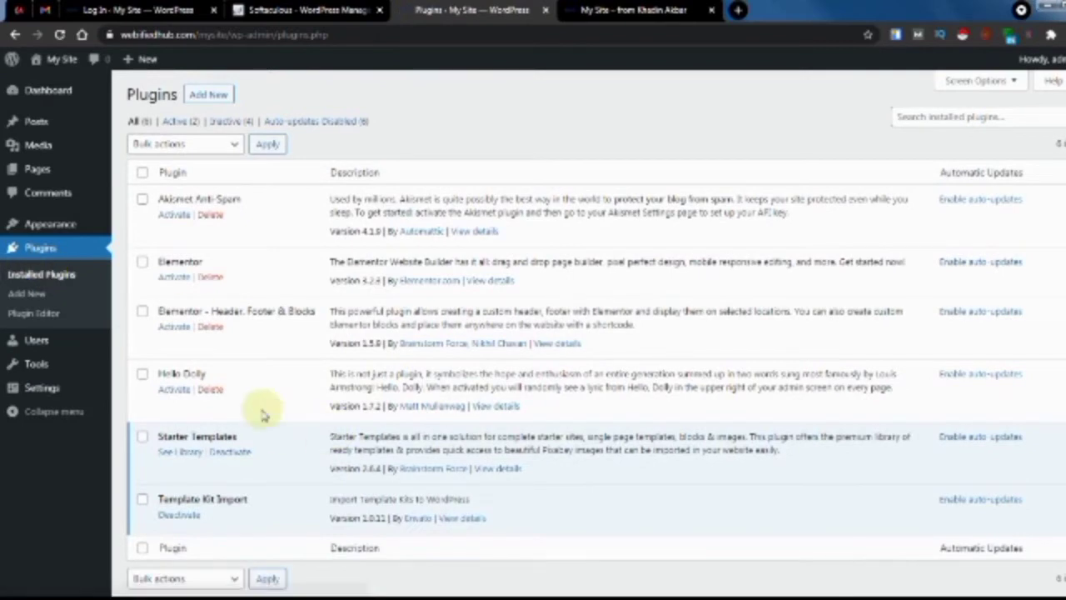
{"action": "left_click", "coordinate": [143, 200]}
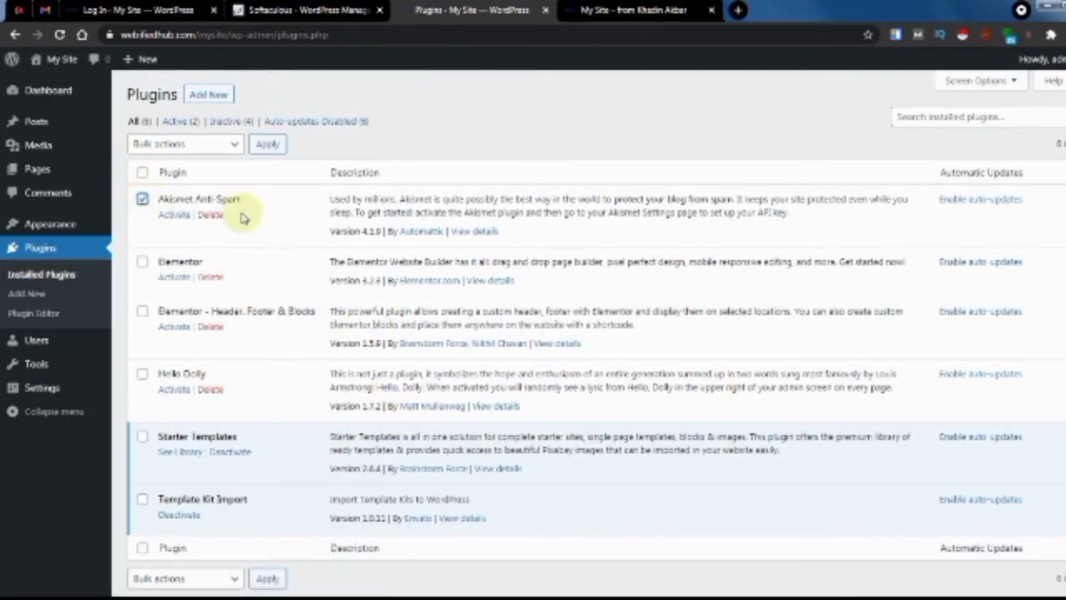
{"action": "left_click", "coordinate": [142, 373]}
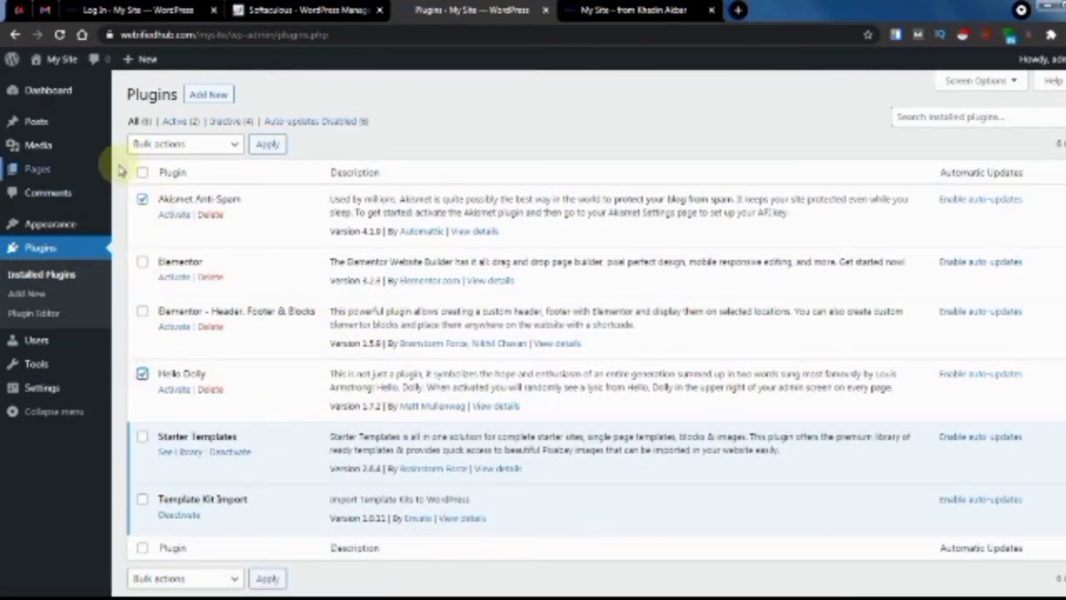
{"action": "left_click", "coordinate": [152, 145]}
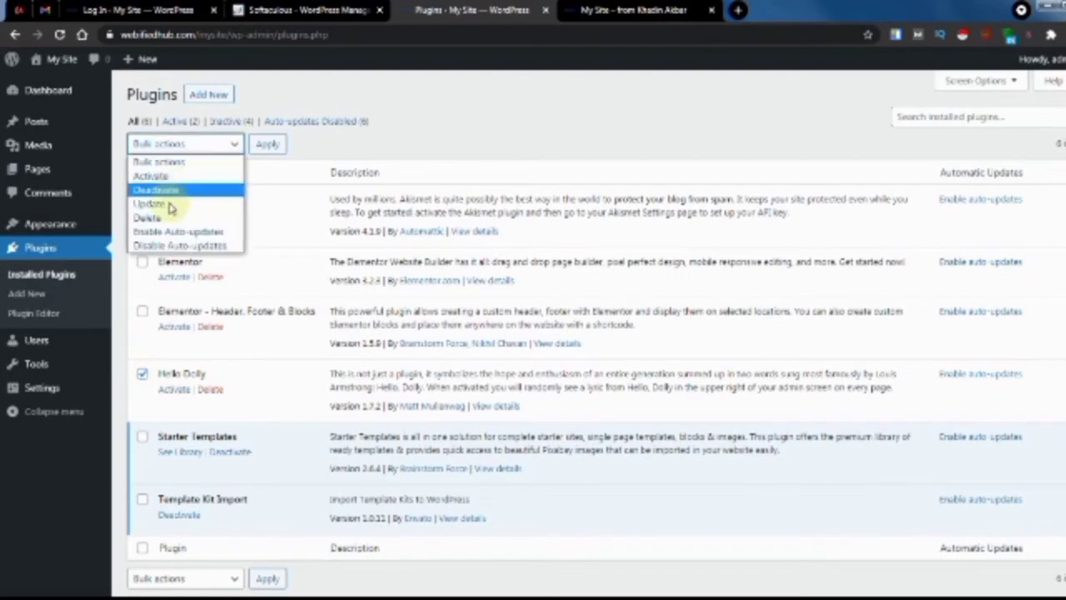
{"action": "left_click", "coordinate": [167, 216]}
{"action": "left_click", "coordinate": [268, 152]}
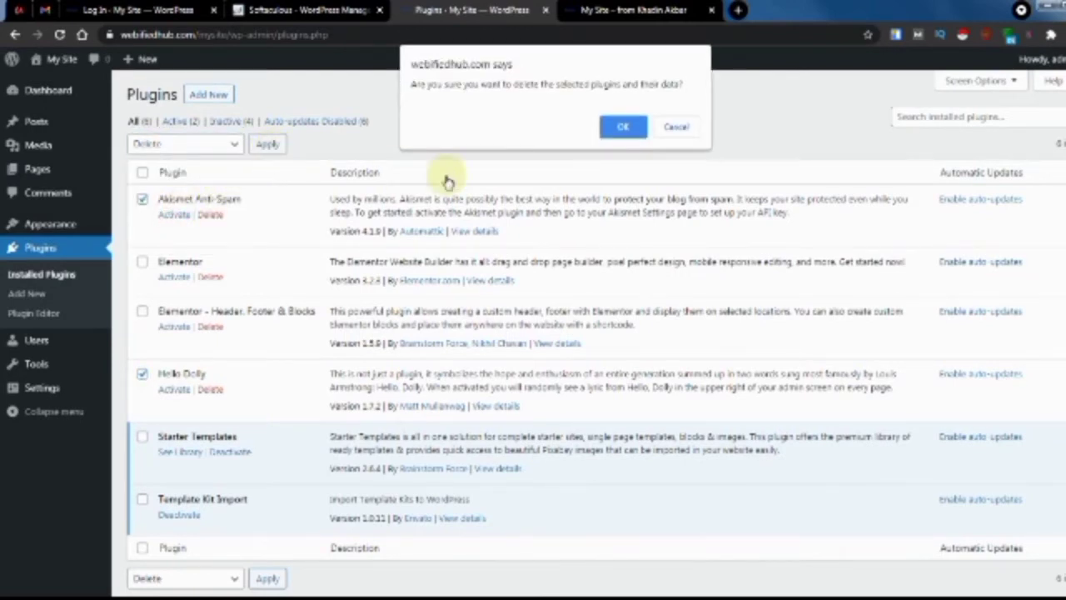
{"action": "left_click", "coordinate": [620, 127]}
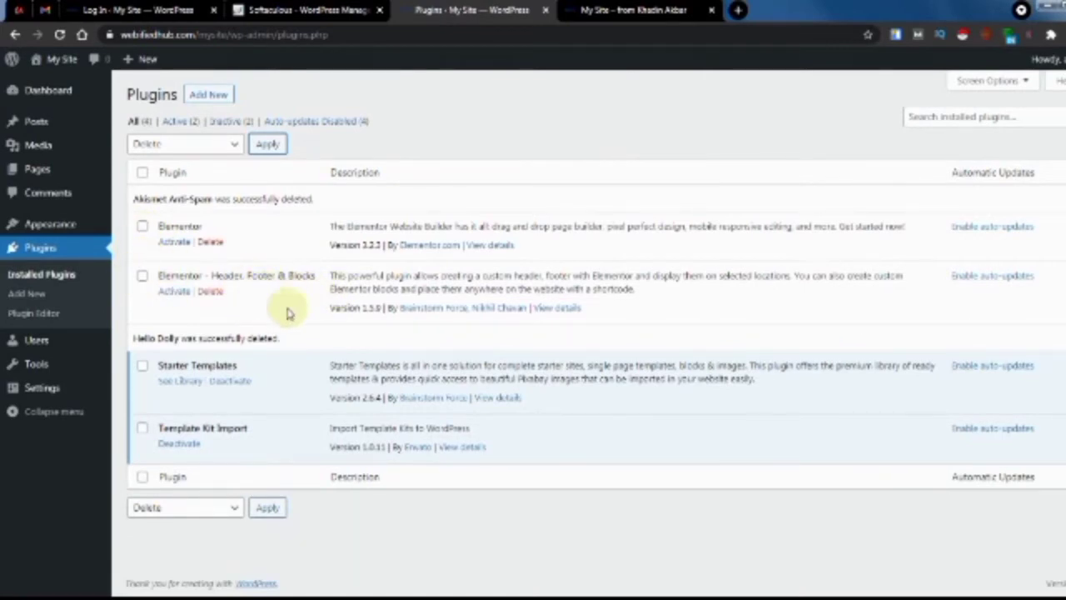
Activate all the remaining installed plugins in one bulk action
{"action": "left_click", "coordinate": [142, 173]}
{"action": "left_click", "coordinate": [169, 146]}
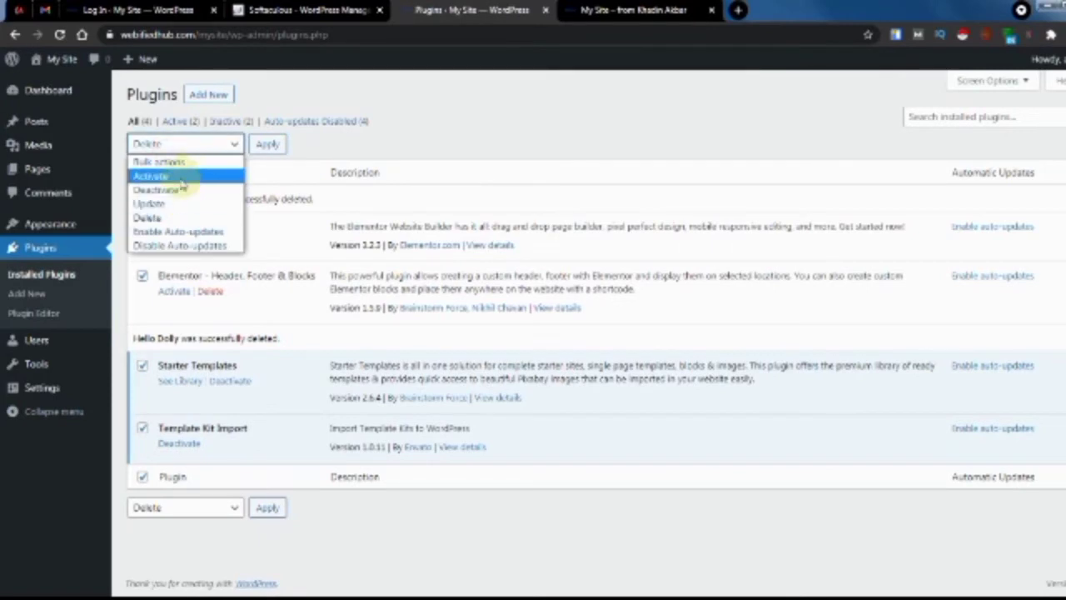
{"action": "left_click", "coordinate": [178, 176]}
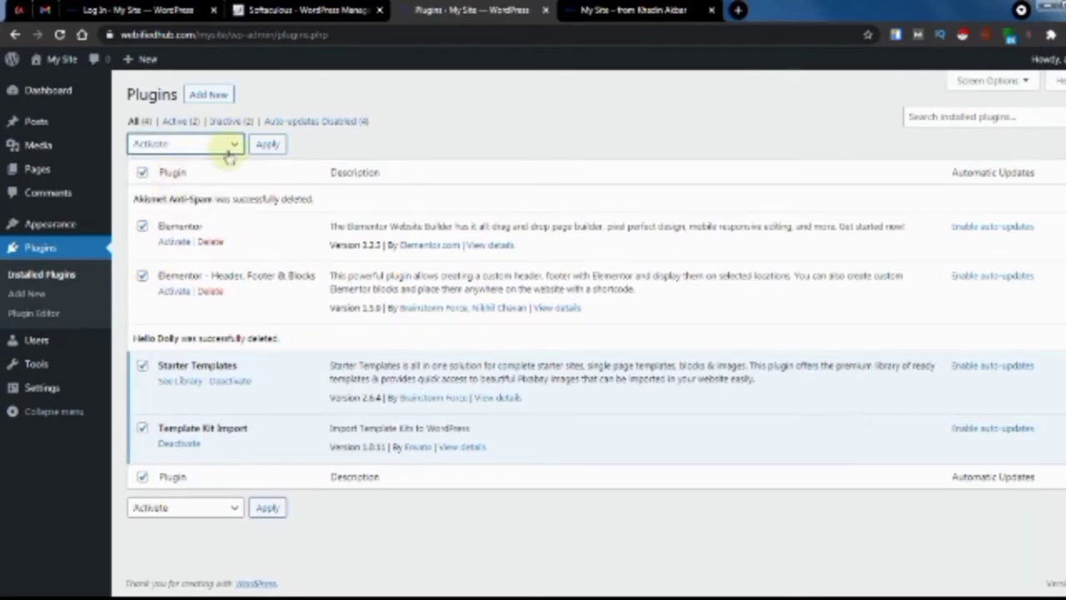
{"action": "left_click", "coordinate": [260, 145]}
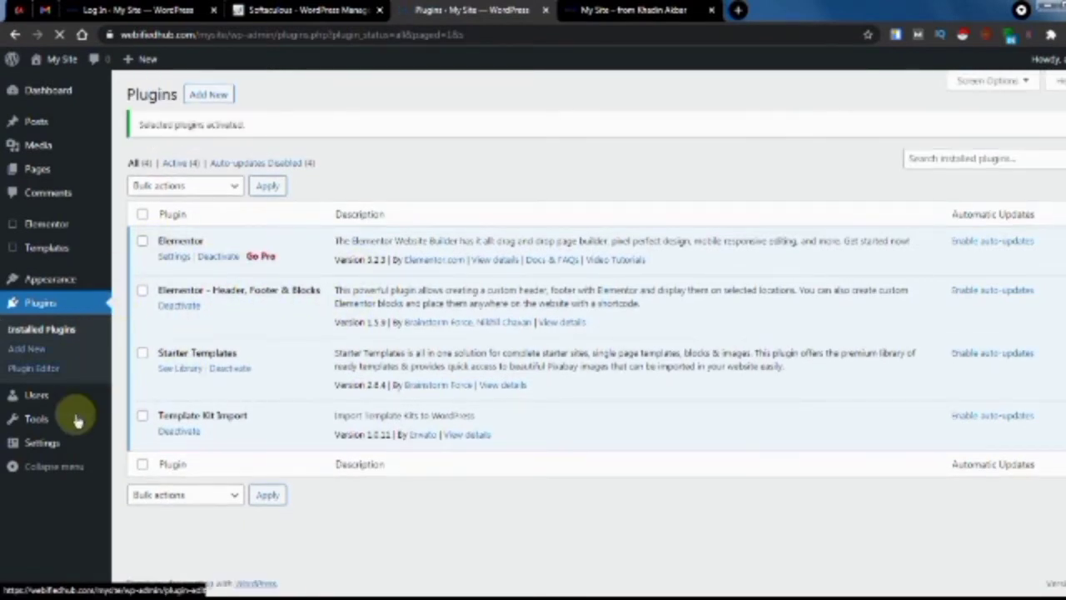
Open the list of all pages and move Sample Page to the trash
{"action": "mouse_move", "coordinate": [55, 447]}
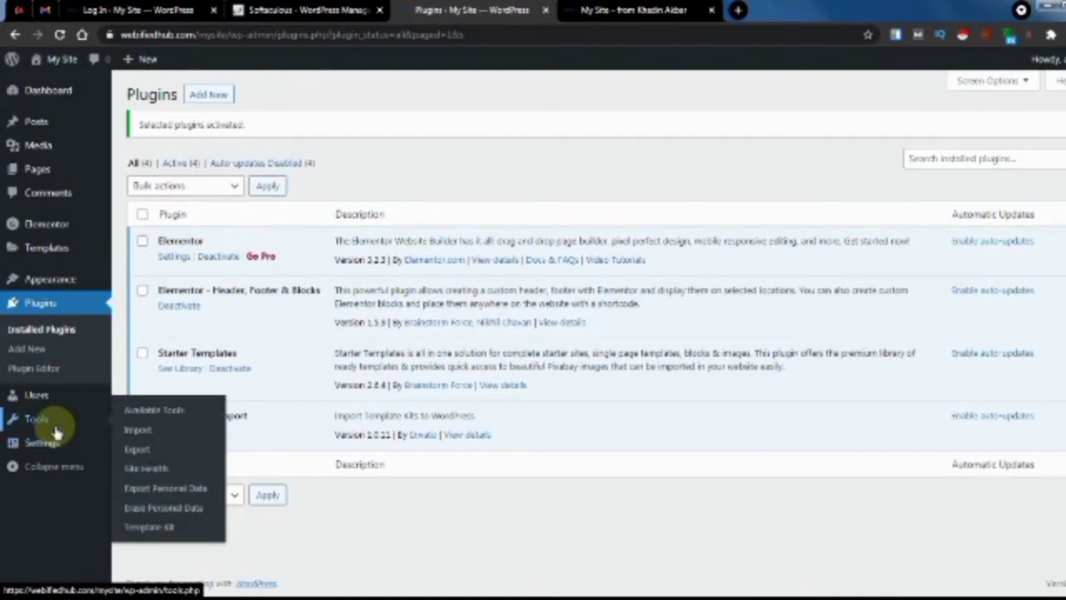
{"action": "mouse_move", "coordinate": [47, 171]}
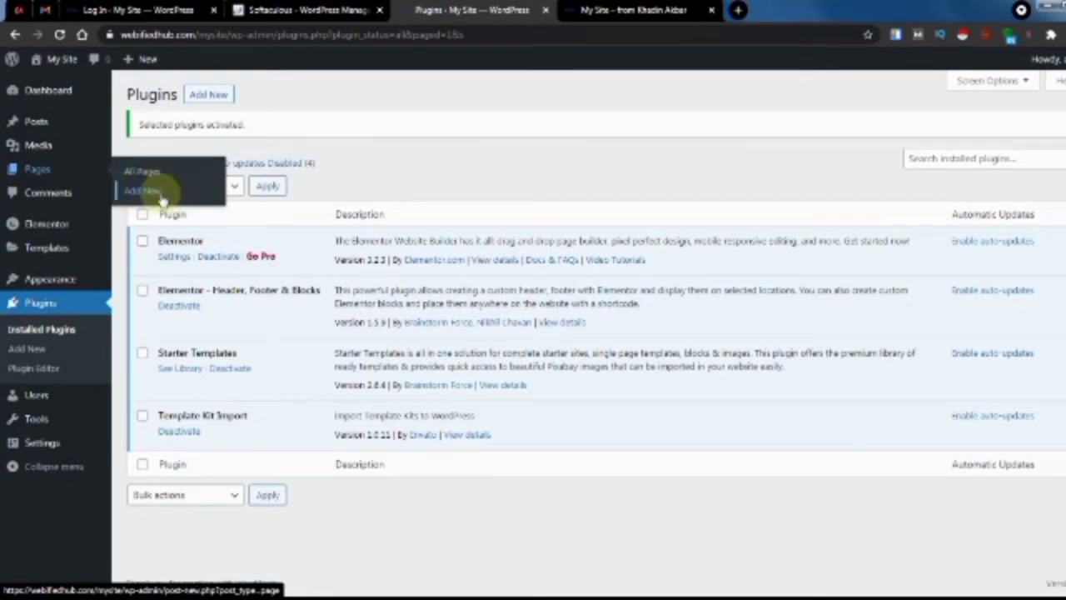
{"action": "left_click", "coordinate": [140, 173]}
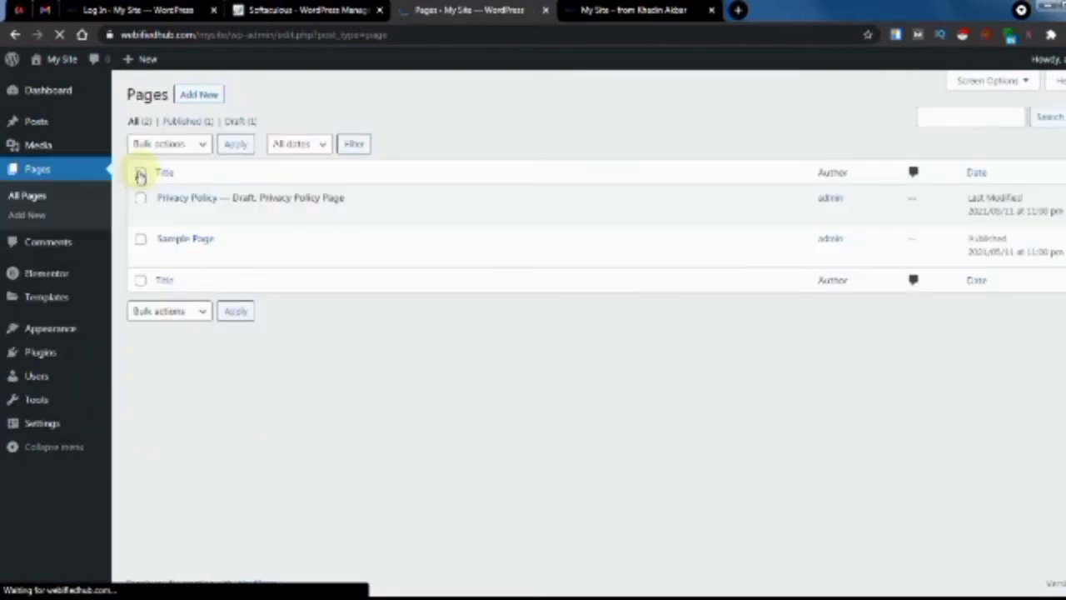
{"action": "left_click", "coordinate": [140, 239]}
{"action": "left_click", "coordinate": [169, 146]}
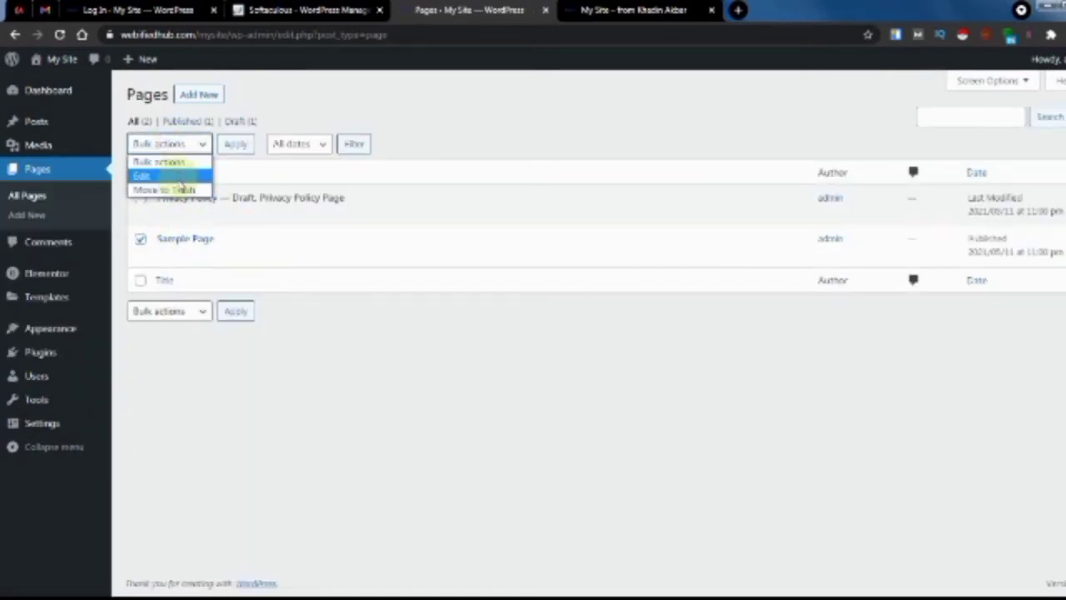
{"action": "left_click", "coordinate": [166, 191]}
{"action": "left_click", "coordinate": [239, 147]}
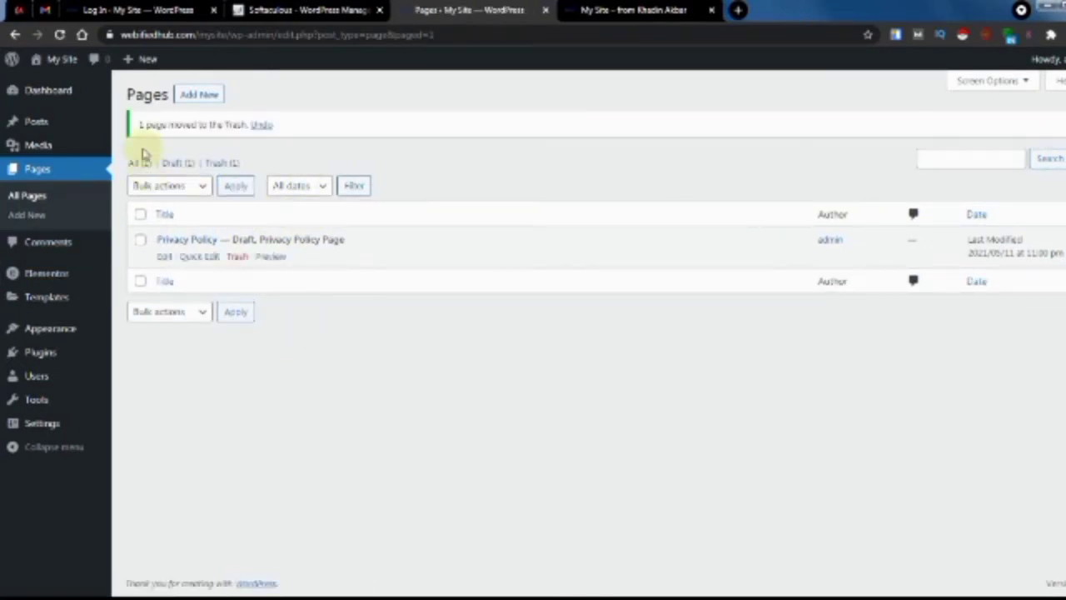
Create a new page titled "Home"
{"action": "left_click", "coordinate": [209, 100]}
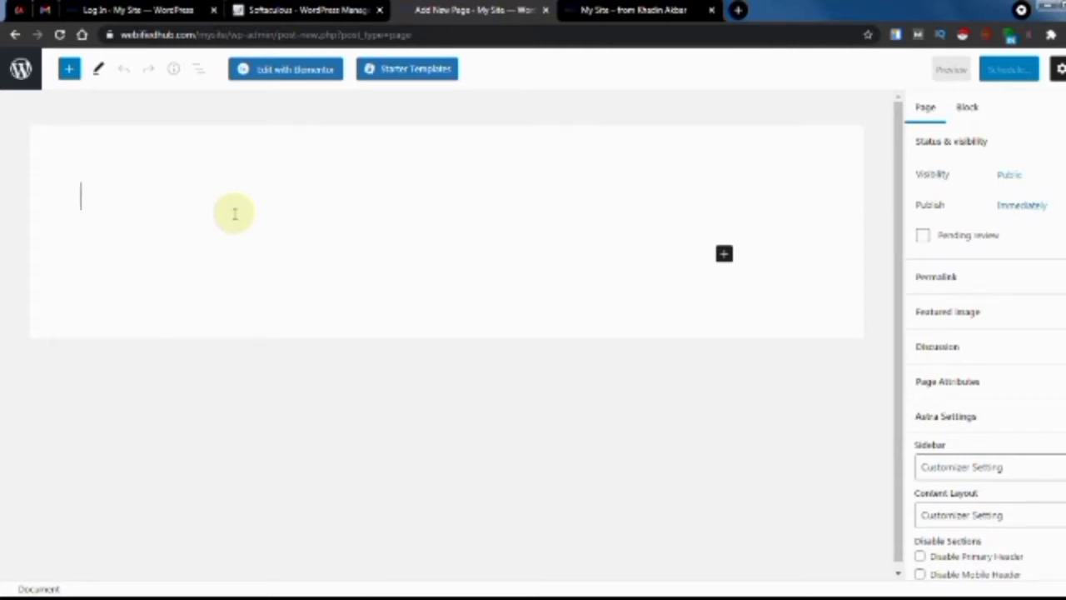
{"action": "type", "text": "Home"}
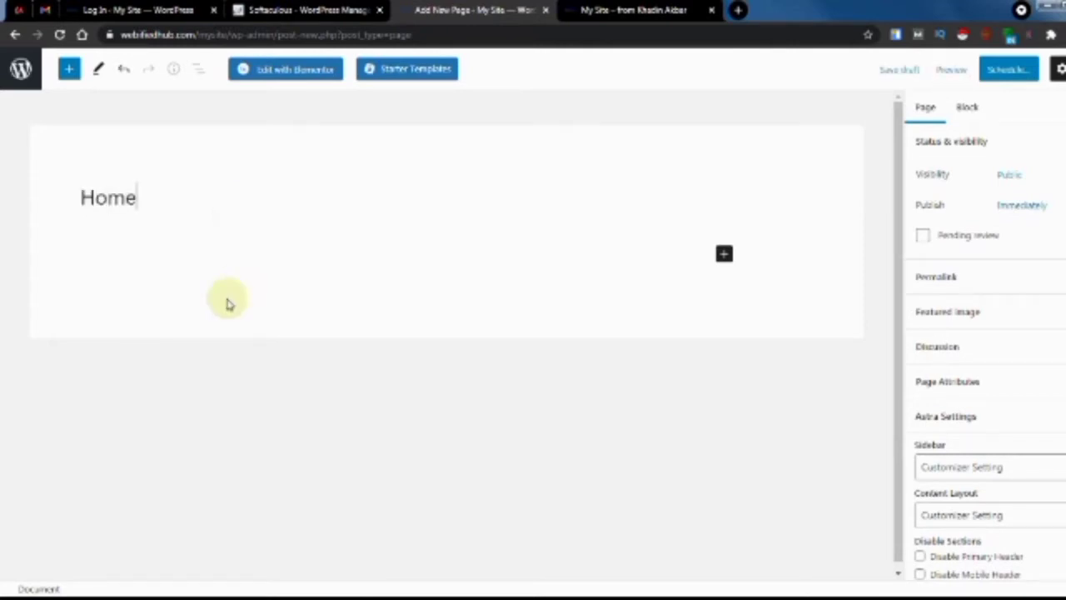
{"action": "left_click", "coordinate": [187, 261]}
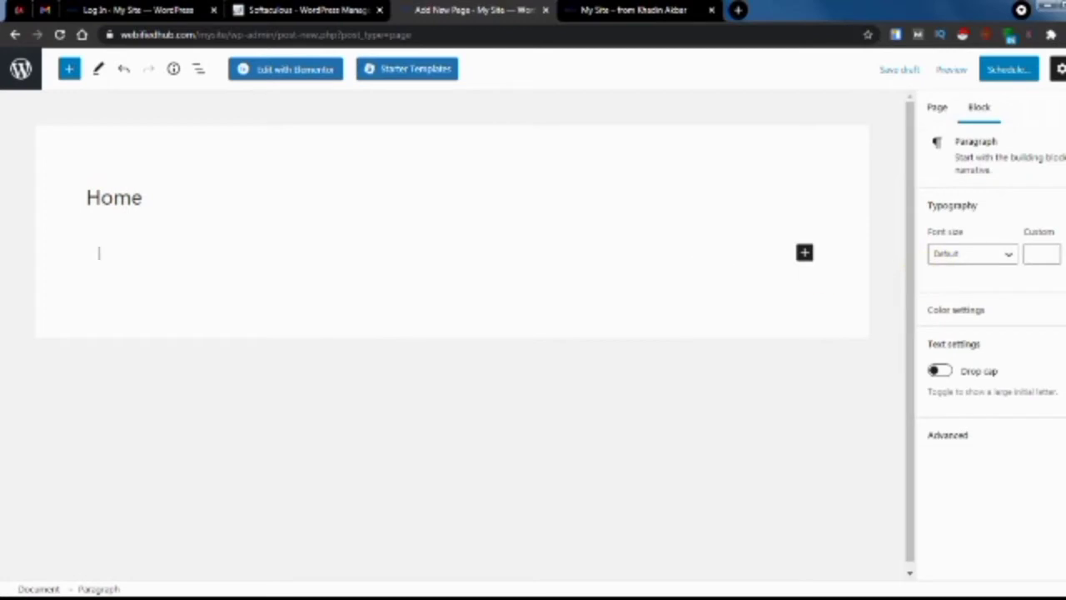
In the page's Astra settings, choose No Sidebar, keep Content Layout at Customizer Setting, and disable the title and featured image
{"action": "left_click", "coordinate": [939, 108]}
{"action": "scroll", "coordinate": [999, 298], "scroll_direction": "down", "scroll_amount": 1}
{"action": "scroll", "coordinate": [1040, 305], "scroll_direction": "down", "scroll_amount": 1}
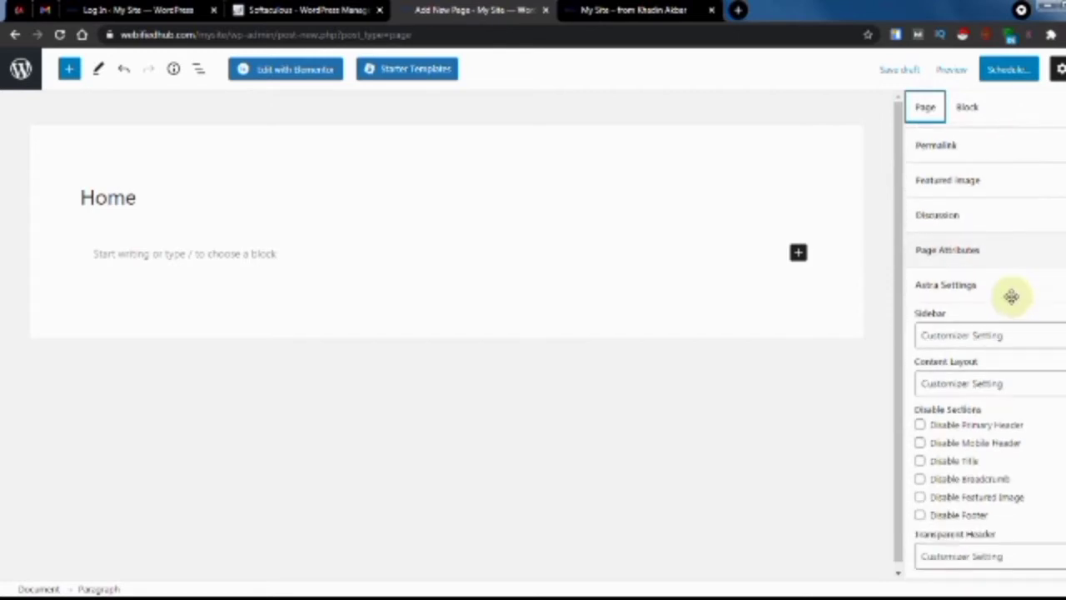
{"action": "left_click", "coordinate": [1034, 336]}
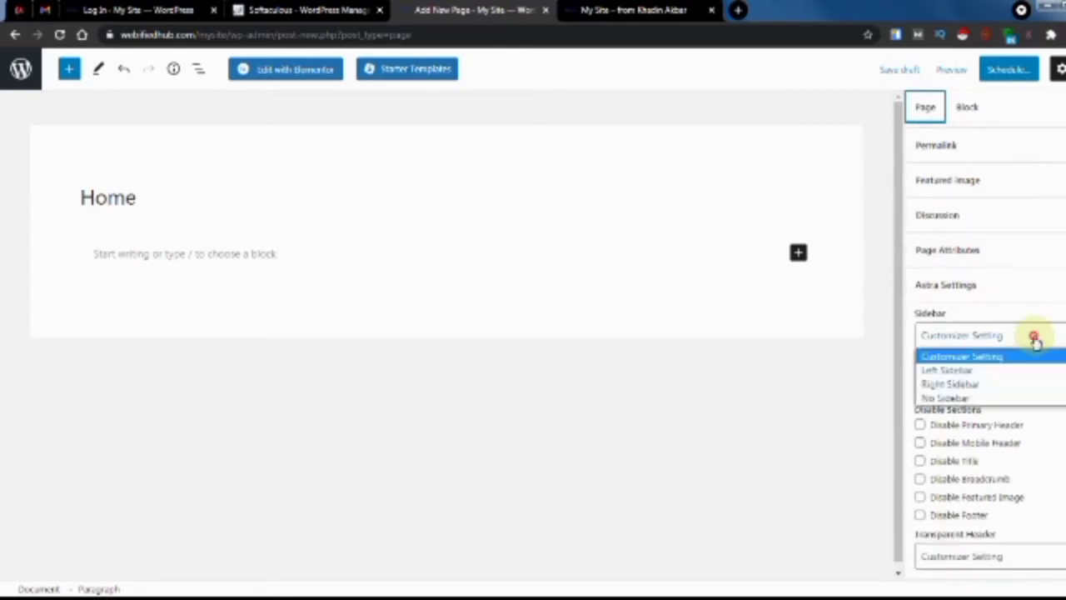
{"action": "left_click", "coordinate": [1016, 398]}
{"action": "left_click", "coordinate": [1009, 388]}
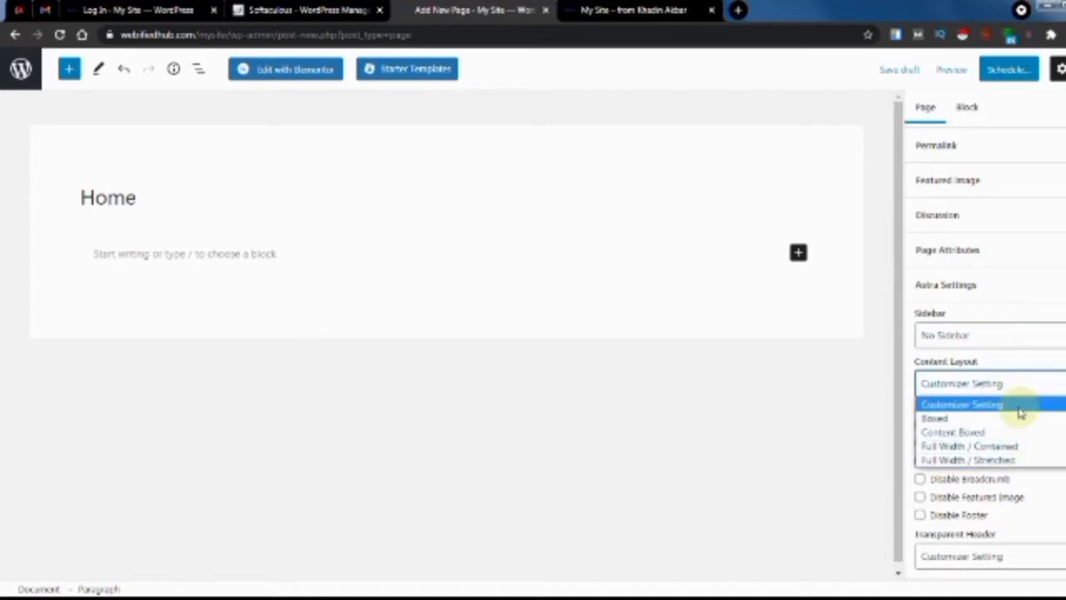
{"action": "left_click", "coordinate": [1019, 406]}
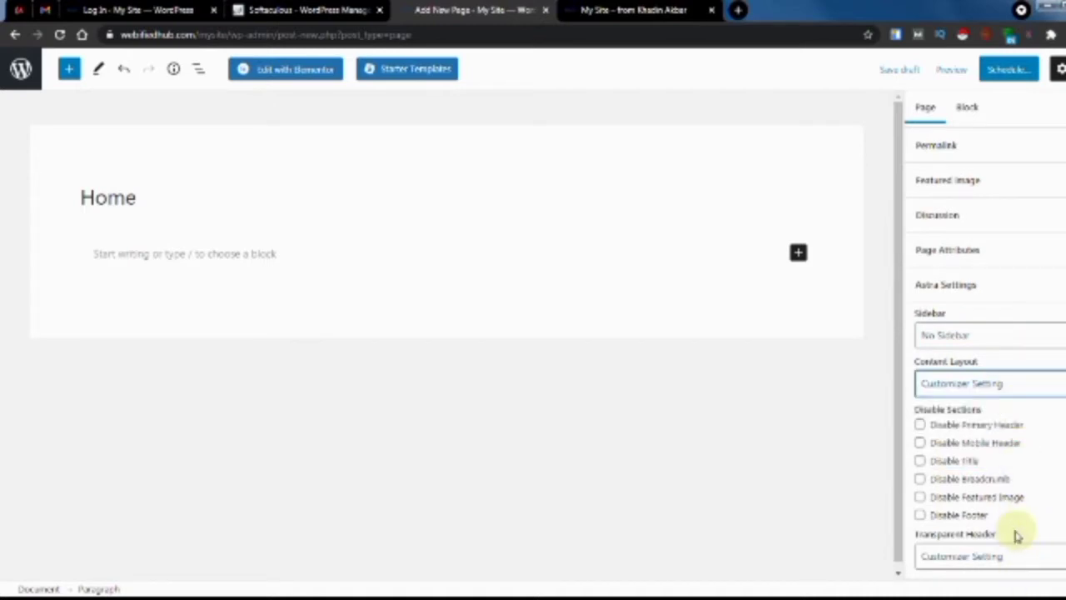
{"action": "left_click", "coordinate": [921, 461]}
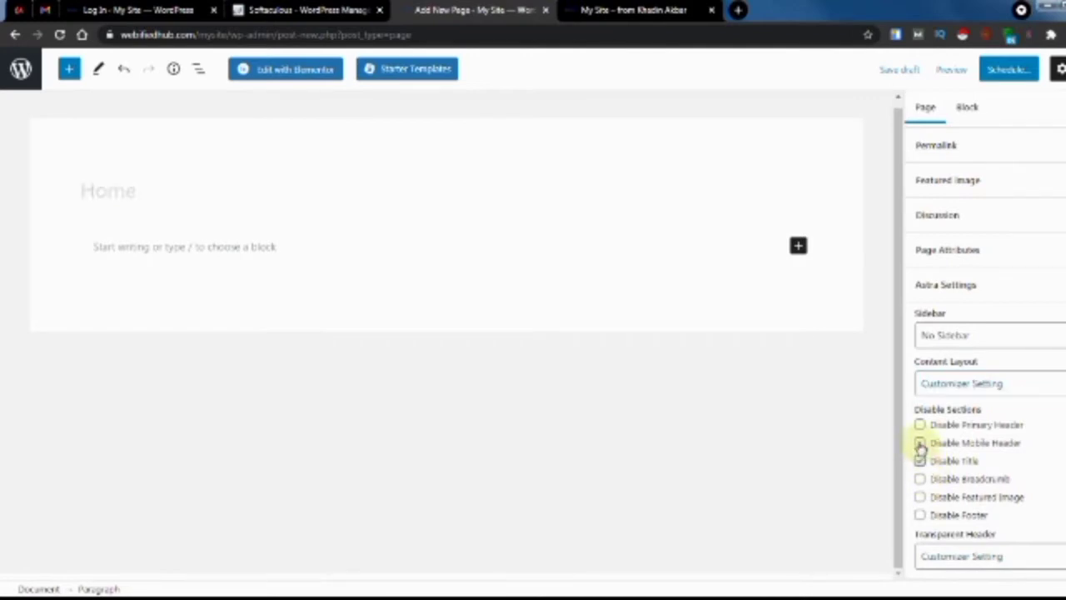
{"action": "left_click", "coordinate": [920, 497]}
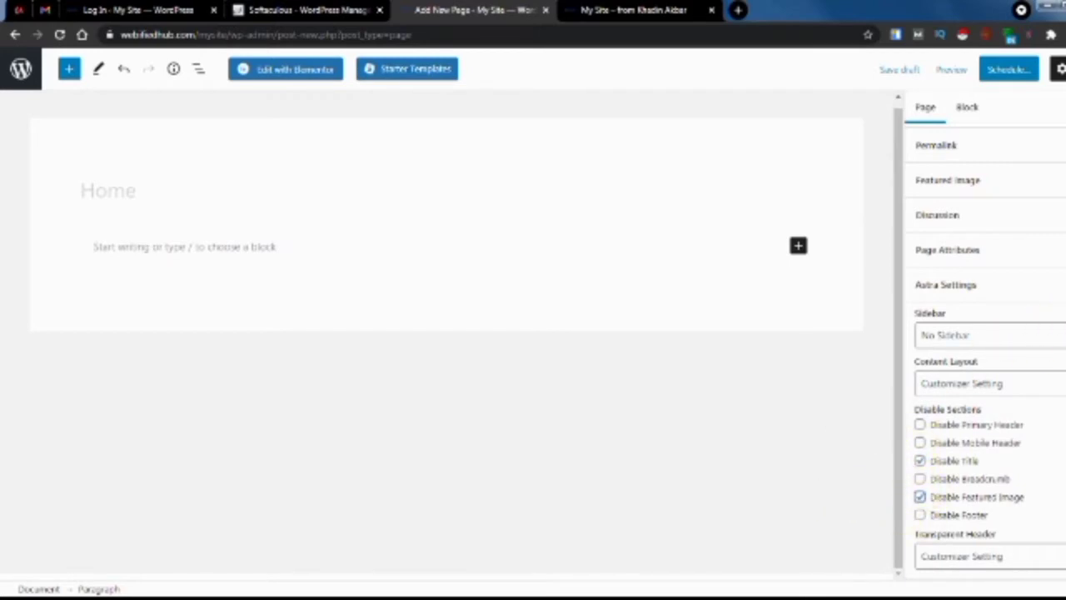
Publish the Home page and go back to the list of pages
{"action": "scroll", "coordinate": [983, 333], "scroll_direction": "up", "scroll_amount": 1}
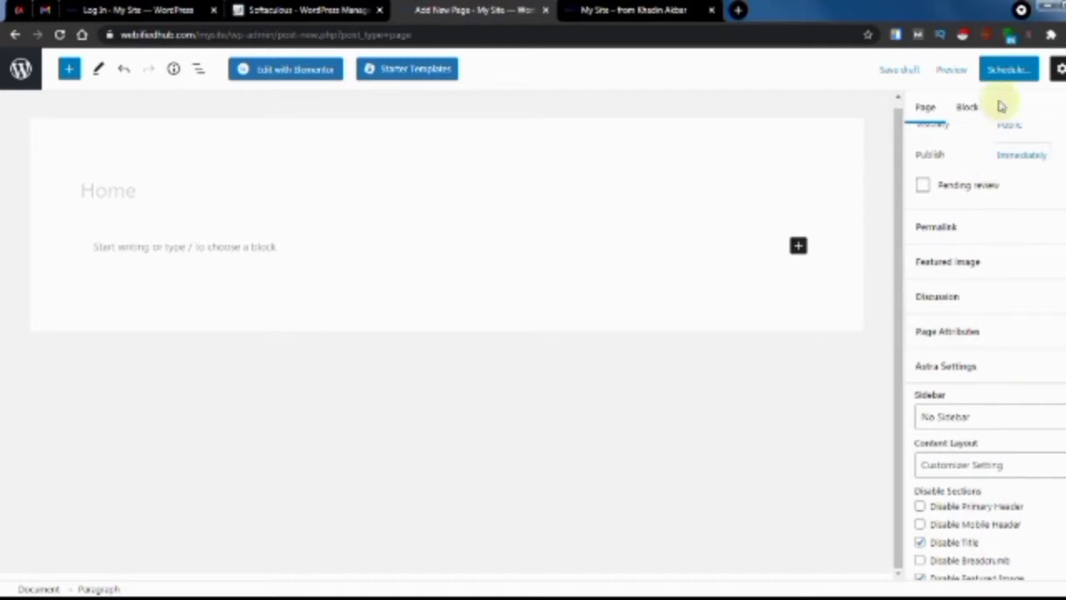
{"action": "left_click", "coordinate": [998, 69]}
{"action": "left_click", "coordinate": [1000, 74]}
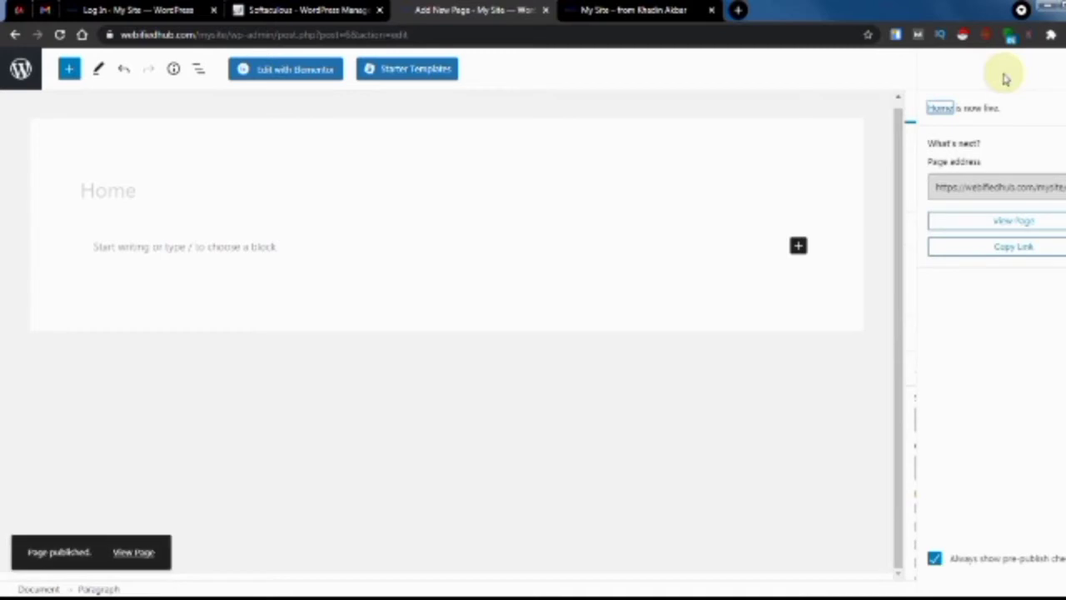
{"action": "left_click", "coordinate": [1065, 70]}
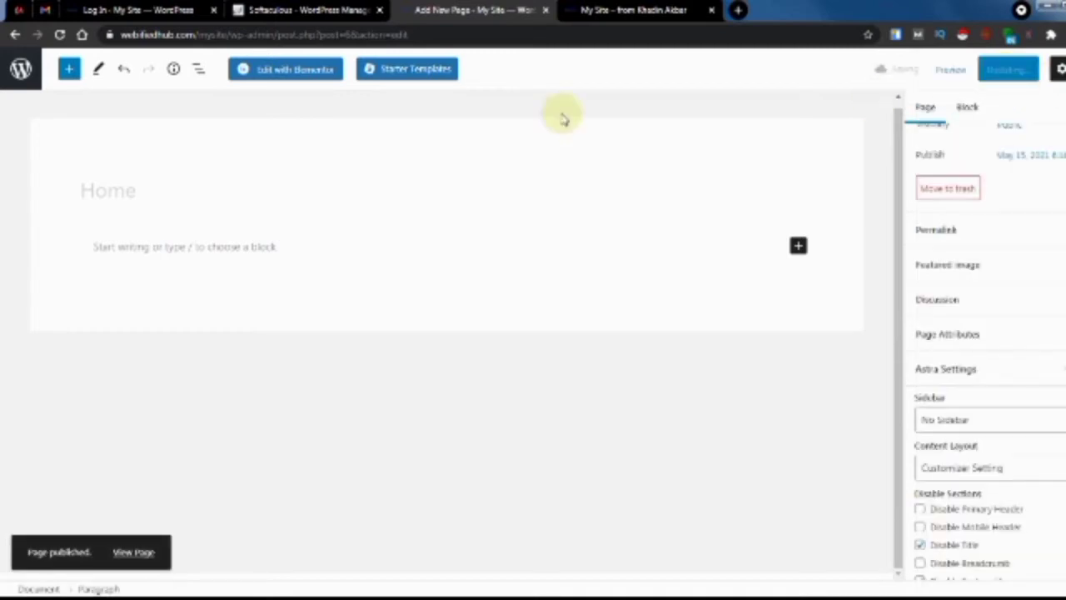
{"action": "left_click", "coordinate": [14, 35]}
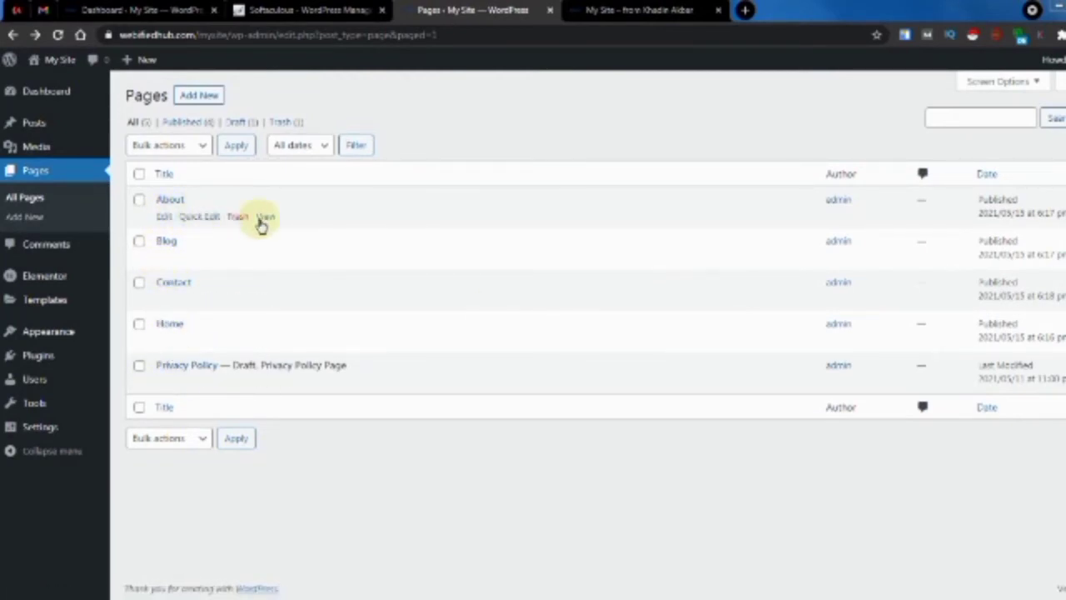
Reload the list of pages, and review the site's refreshed front page with its header links and sidebar
{"action": "left_click", "coordinate": [58, 35]}
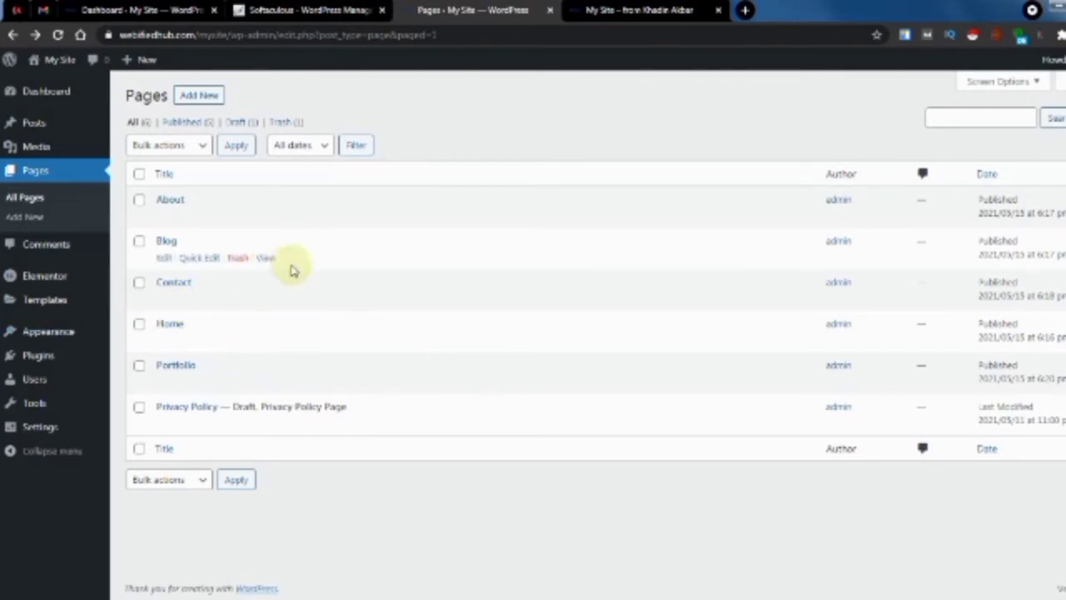
{"action": "left_click", "coordinate": [637, 11]}
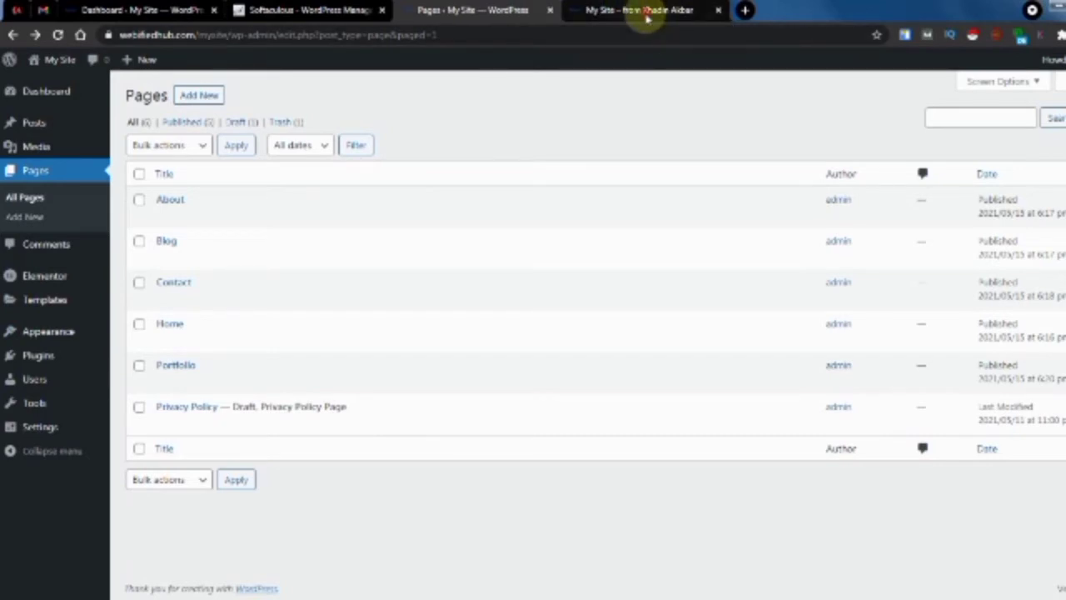
{"action": "left_click", "coordinate": [59, 37]}
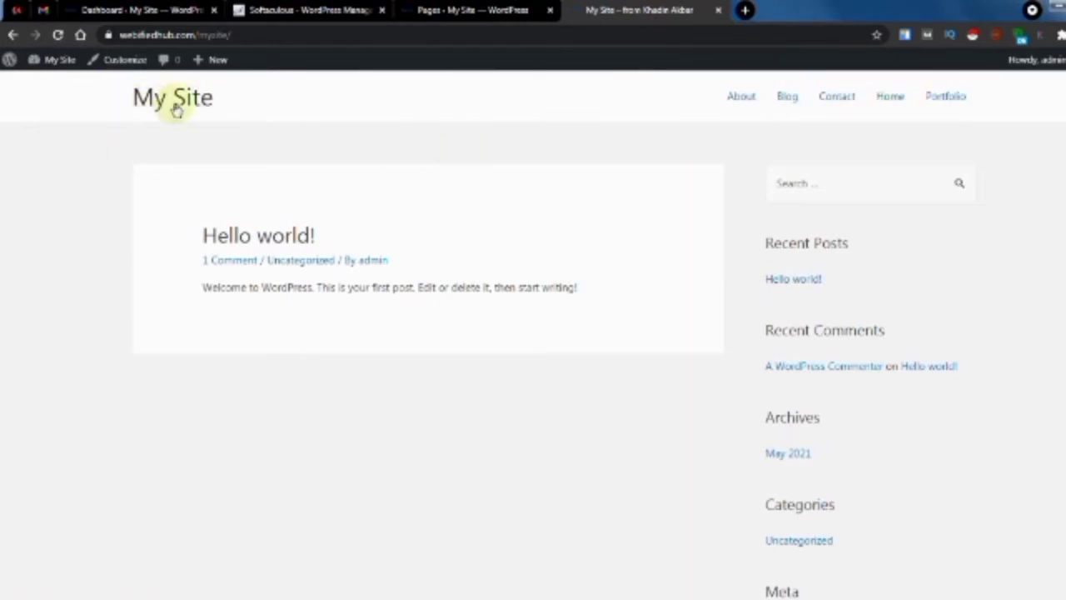
{"action": "scroll", "coordinate": [702, 299], "scroll_direction": "down", "scroll_amount": 3}
{"action": "scroll", "coordinate": [701, 299], "scroll_direction": "up", "scroll_amount": 3}
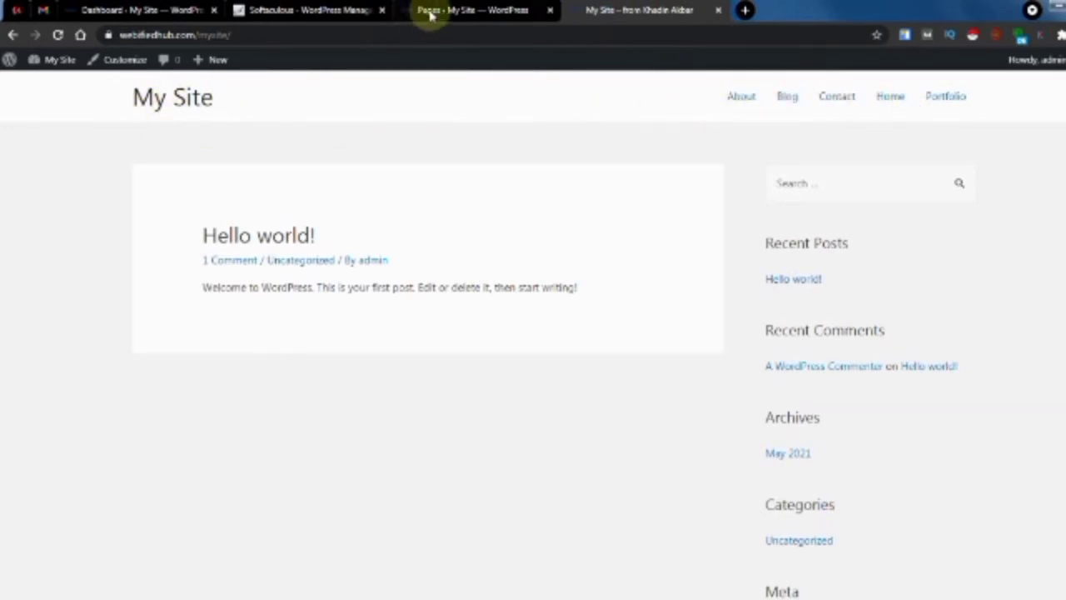
Go to the site's navigation menus, create a menu named "Header Menu" with the Primary Menu display location, and save it
{"action": "left_click", "coordinate": [488, 12]}
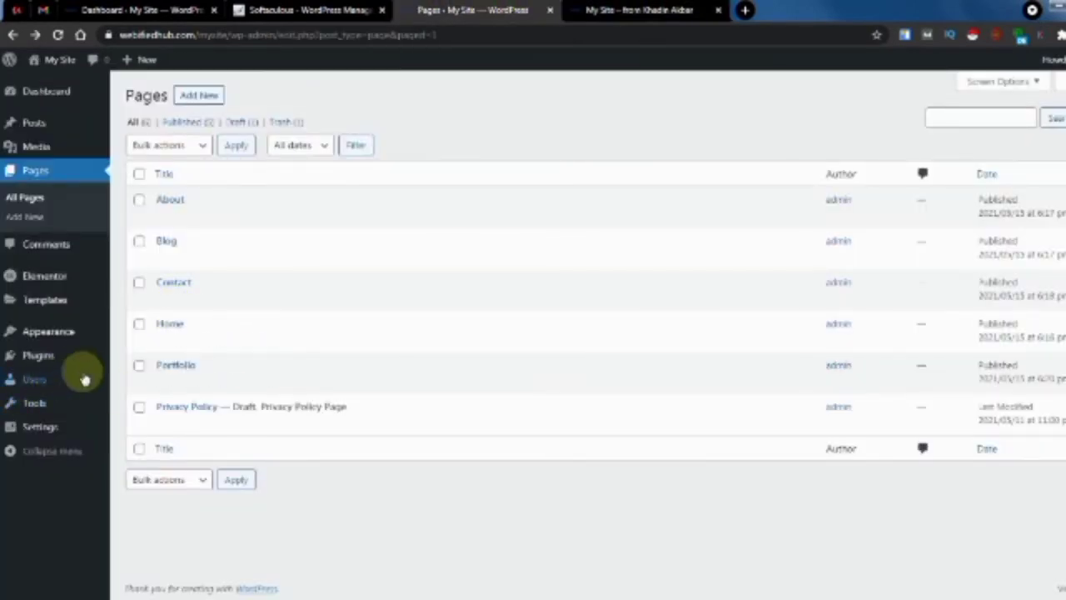
{"action": "mouse_move", "coordinate": [69, 426]}
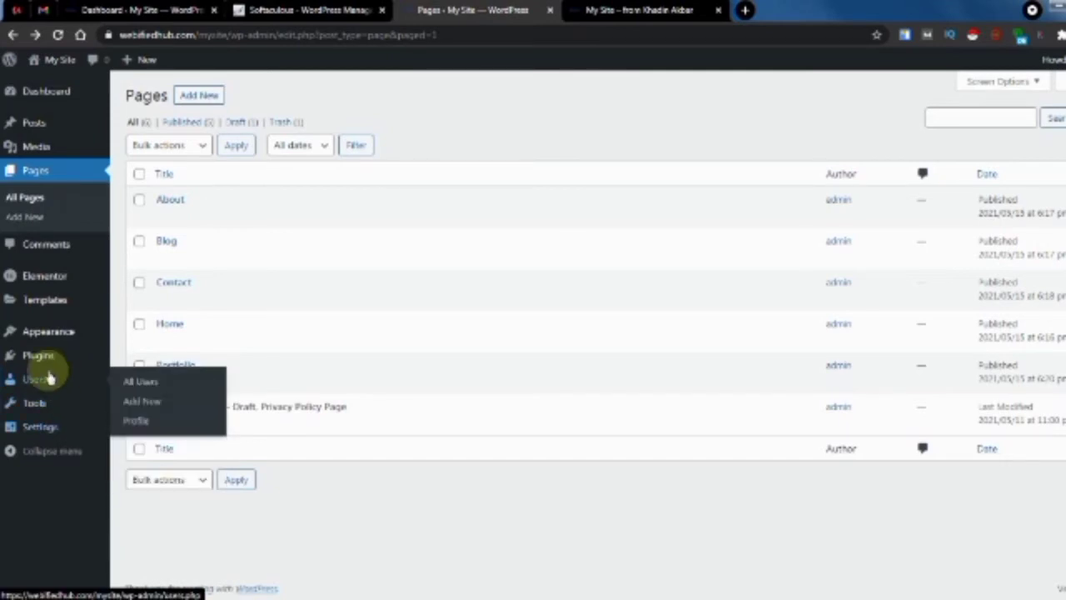
{"action": "mouse_move", "coordinate": [48, 337]}
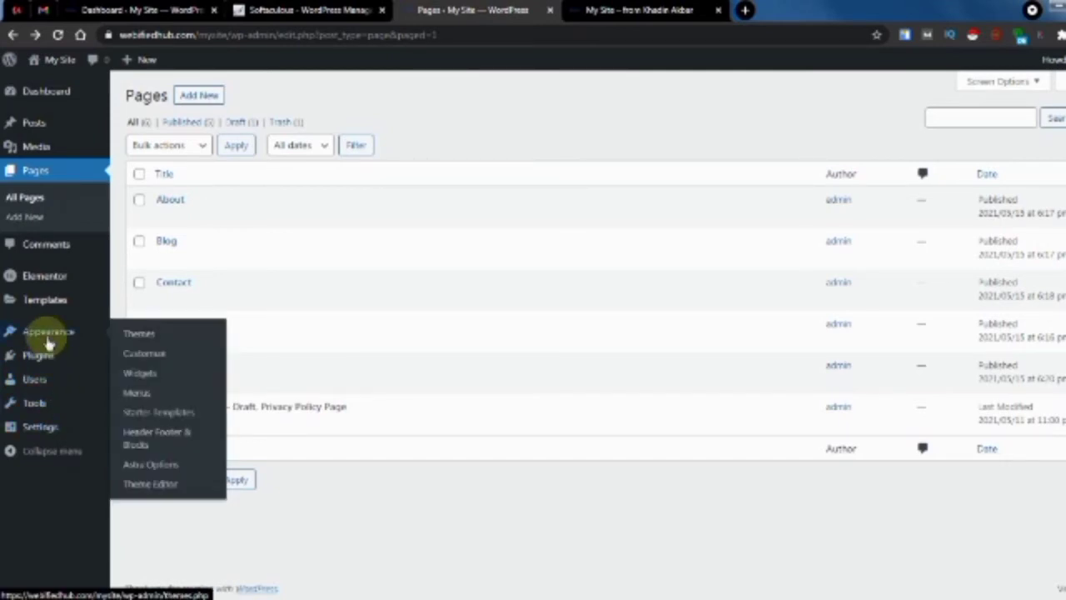
{"action": "left_click", "coordinate": [137, 393]}
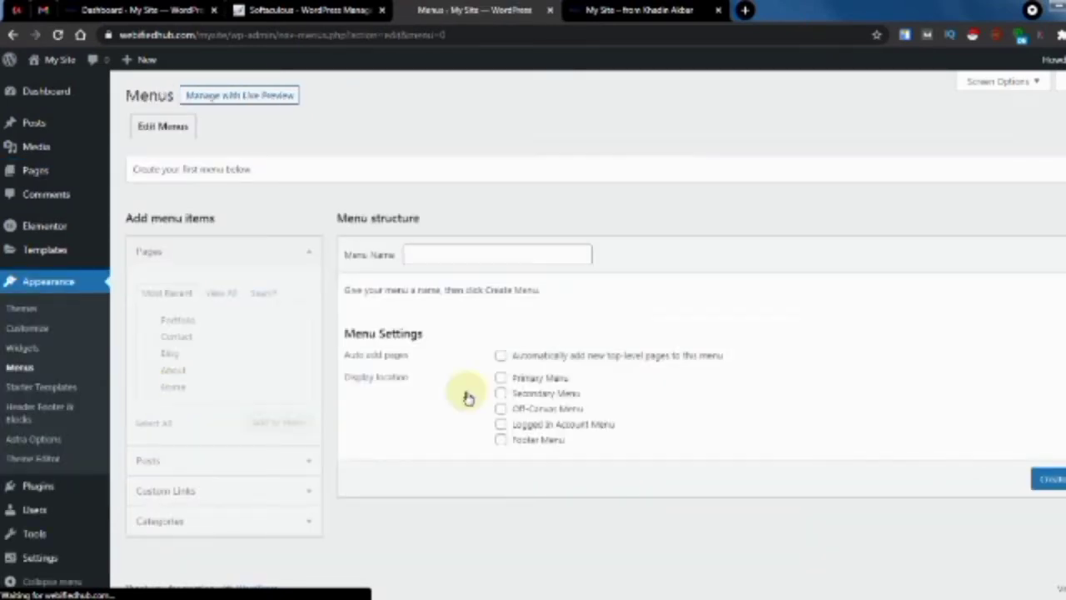
{"action": "left_click", "coordinate": [428, 259]}
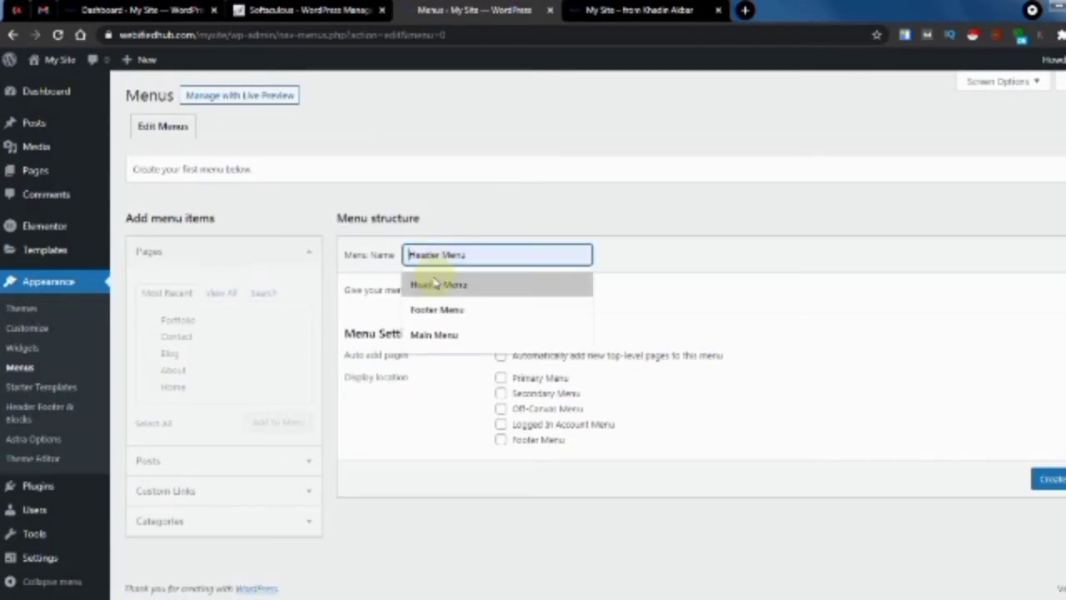
{"action": "left_click", "coordinate": [433, 284]}
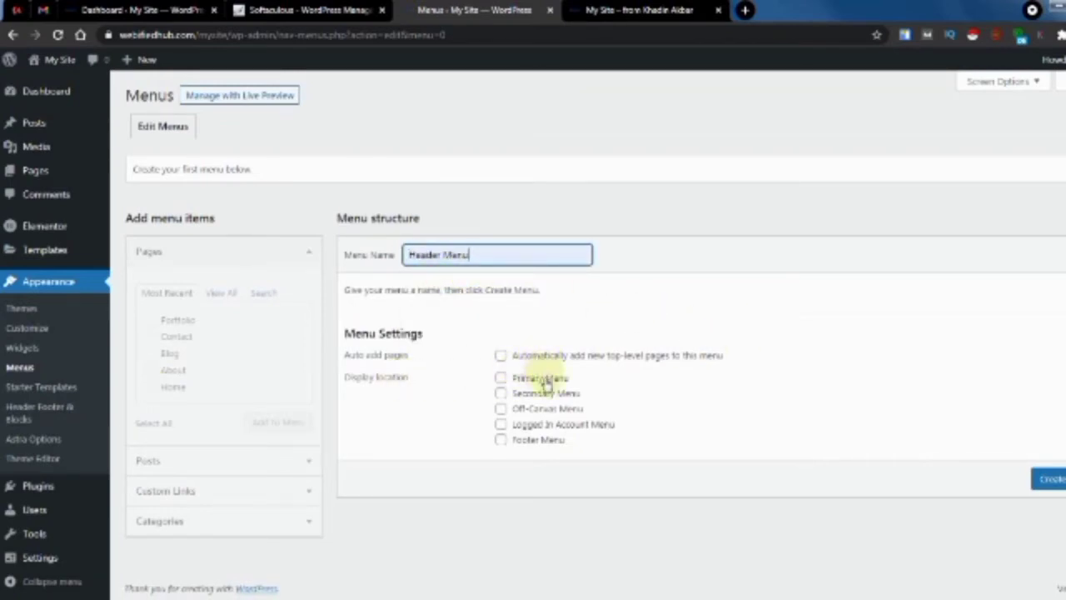
{"action": "left_click", "coordinate": [501, 380]}
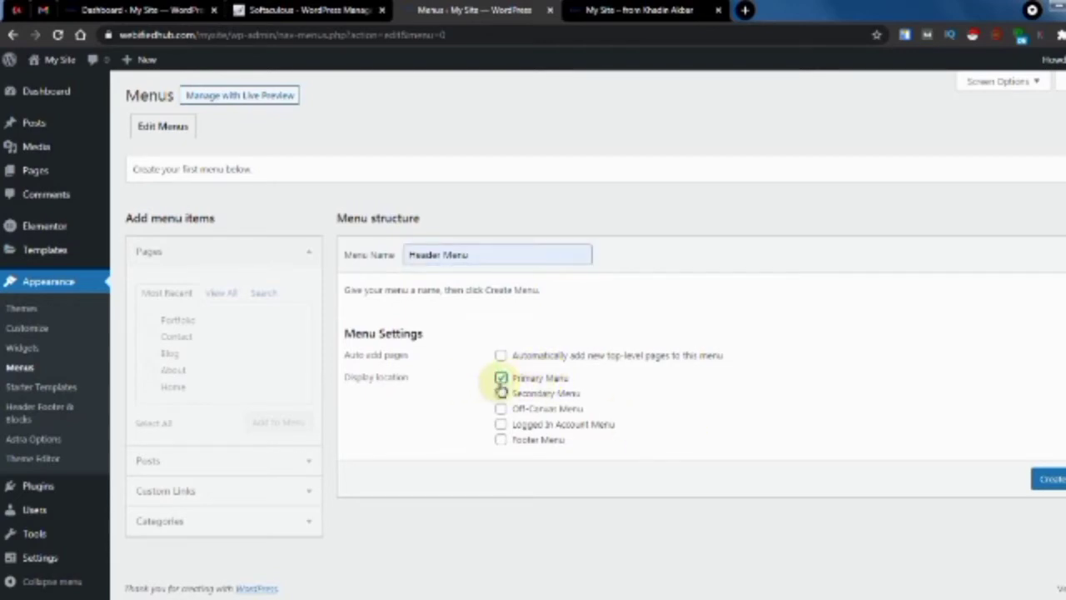
{"action": "left_click", "coordinate": [1049, 479]}
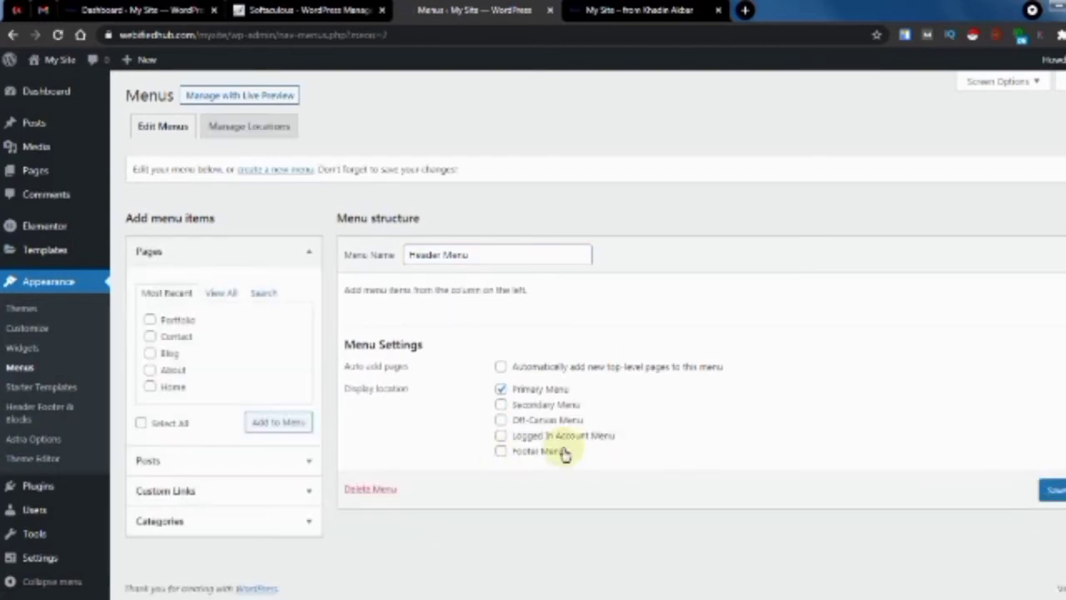
{"action": "left_click", "coordinate": [1054, 489]}
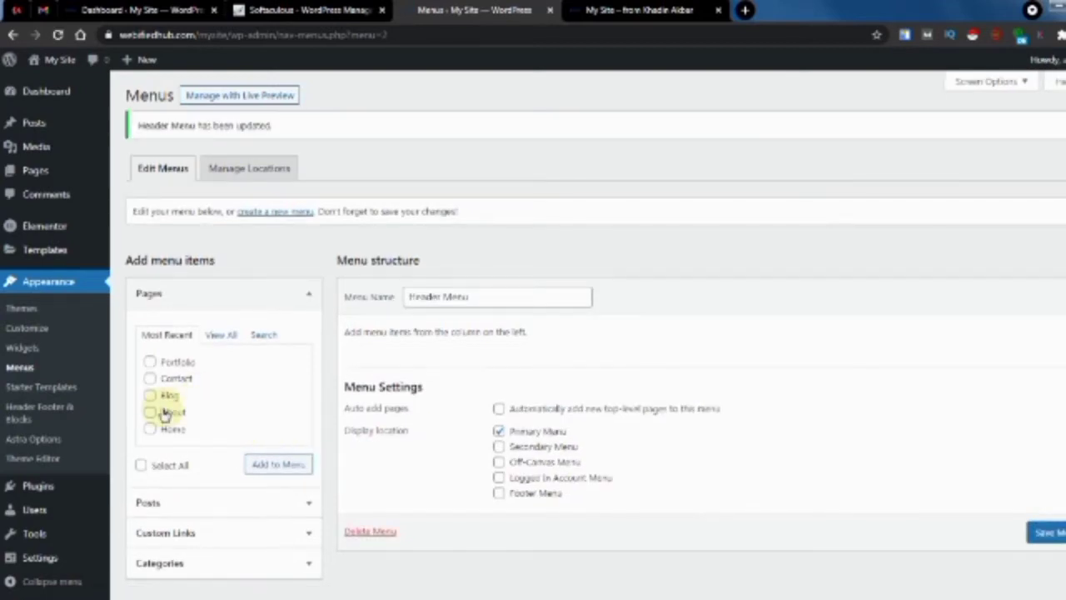
Add the Home, About, Blog and Portfolio pages to the Header Menu
{"action": "left_click", "coordinate": [161, 428]}
{"action": "left_click", "coordinate": [149, 395]}
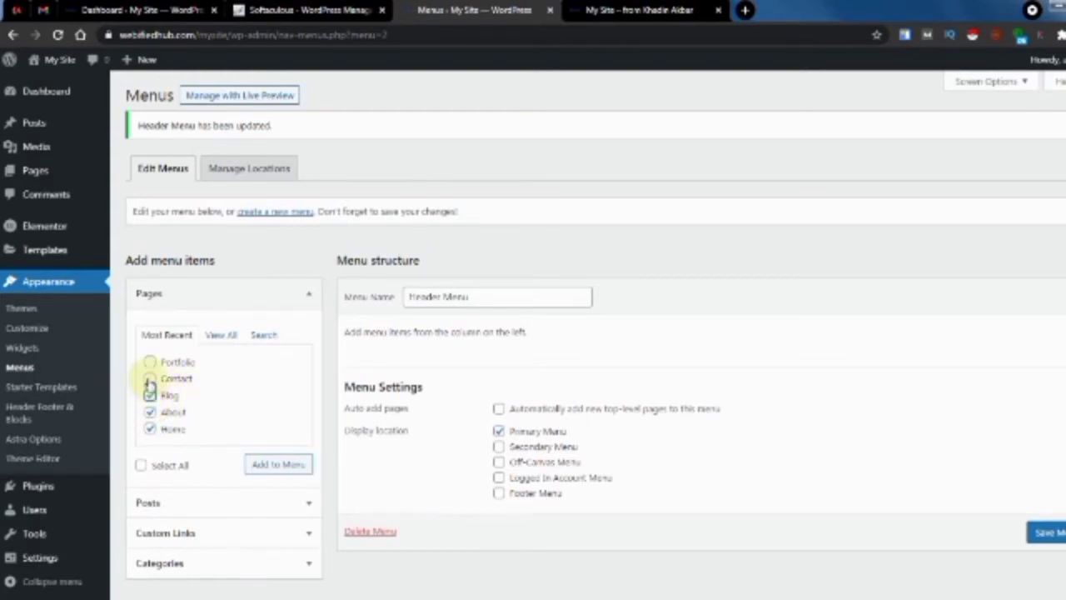
{"action": "left_click", "coordinate": [150, 362]}
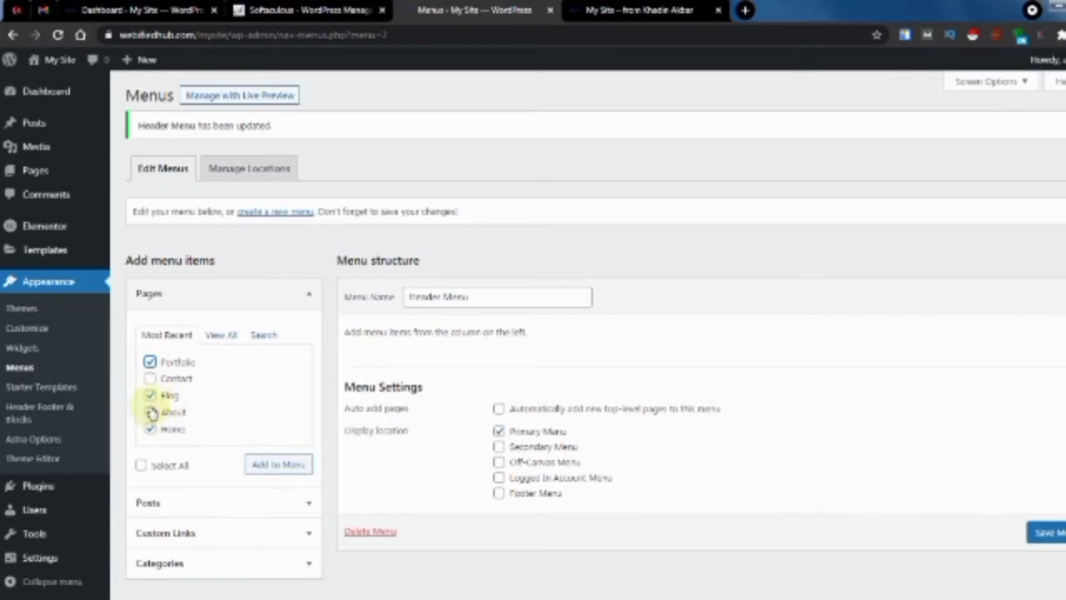
{"action": "left_click", "coordinate": [288, 464]}
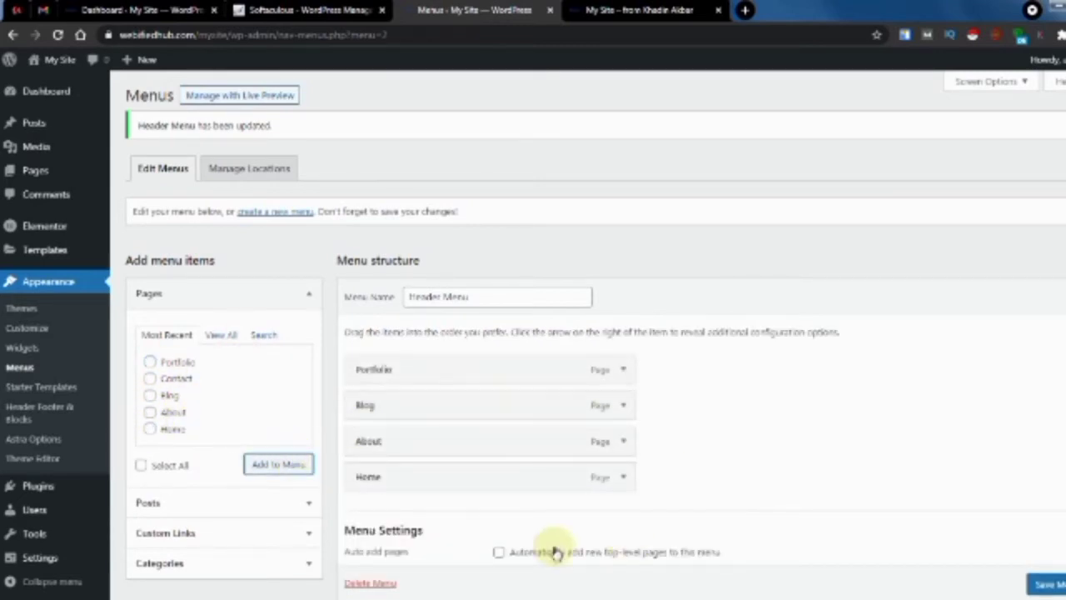
Reorder the Header Menu items to Home, About, Portfolio, Blog and save the menu
{"action": "scroll", "coordinate": [450, 442], "scroll_direction": "down", "scroll_amount": 2}
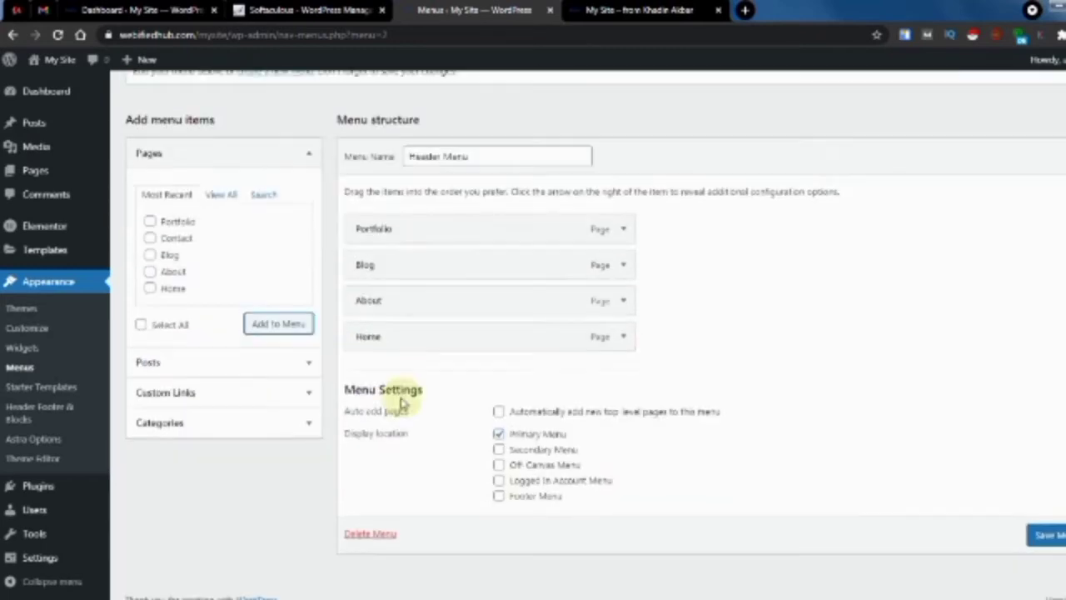
{"action": "left_click_drag", "start_coordinate": [374, 336], "coordinate": [385, 250]}
{"action": "left_click_drag", "start_coordinate": [402, 356], "coordinate": [403, 289]}
{"action": "scroll", "coordinate": [788, 484], "scroll_direction": "down", "scroll_amount": 1}
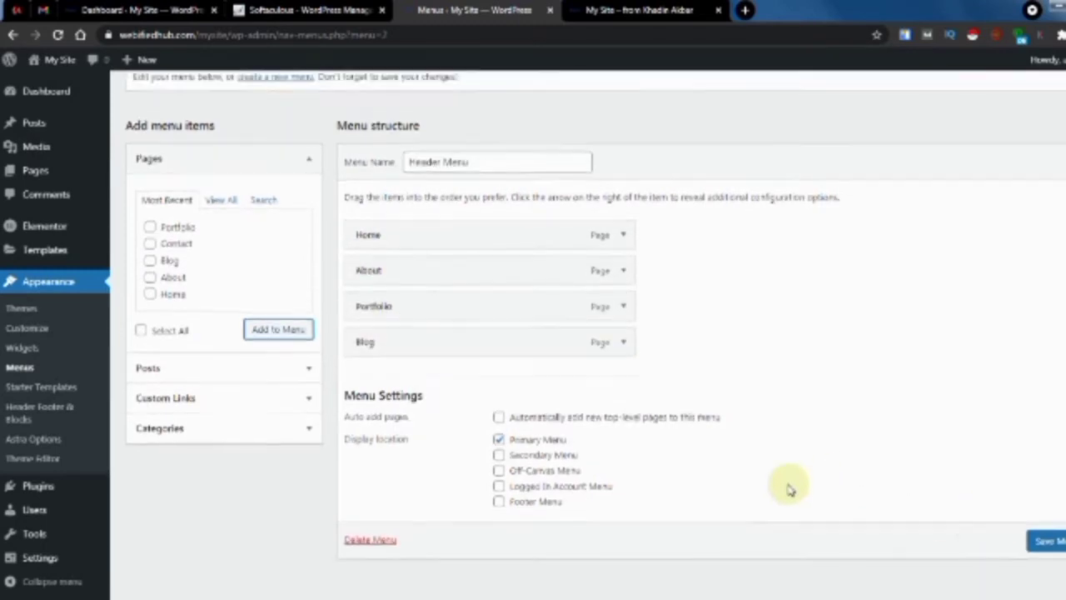
{"action": "left_click", "coordinate": [1051, 526]}
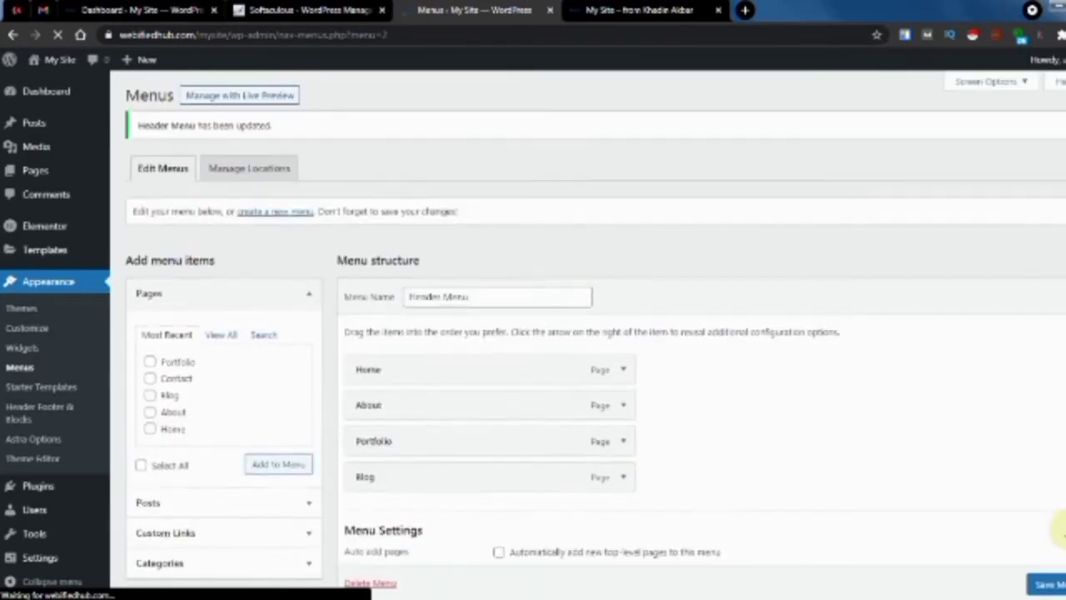
Open the Template Kit import tool and upload the the-restaurant-elementor-template-kit ZIP archive from the Desktop
{"action": "scroll", "coordinate": [312, 429], "scroll_direction": "down", "scroll_amount": 2}
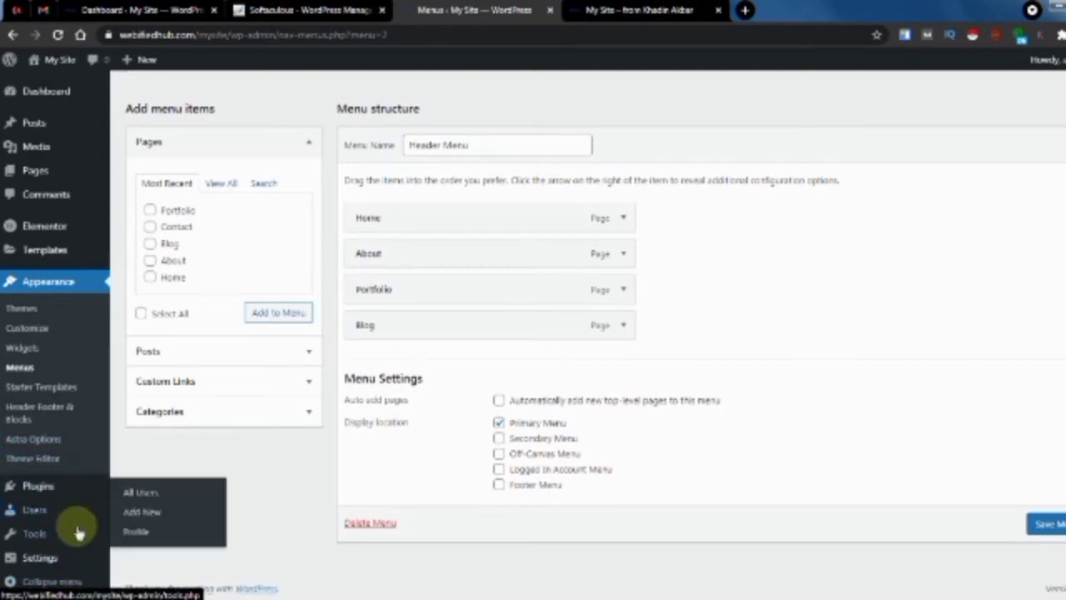
{"action": "mouse_move", "coordinate": [79, 535]}
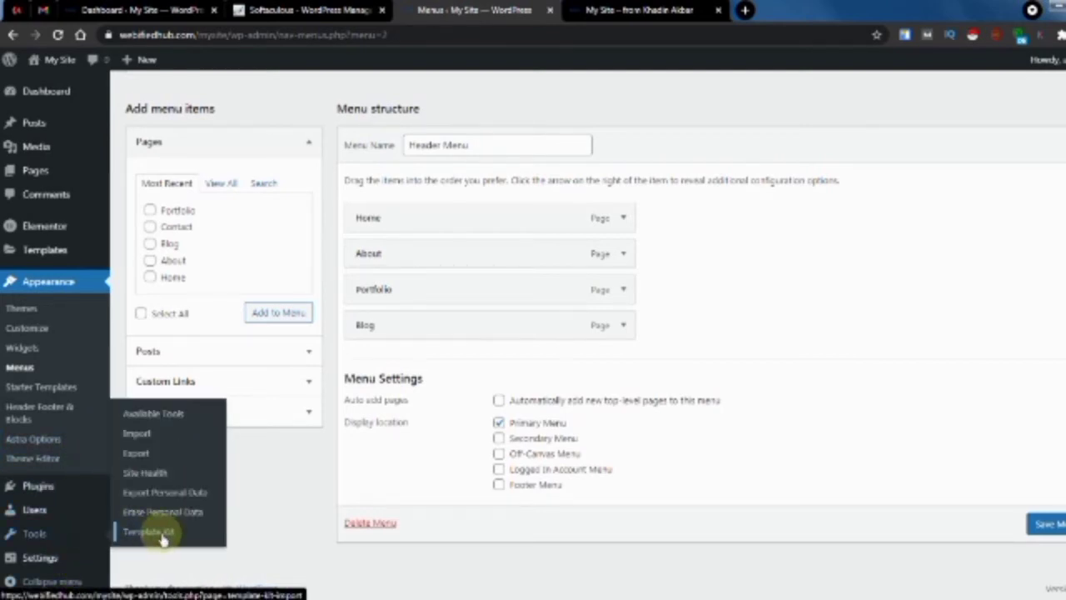
{"action": "left_click", "coordinate": [149, 531]}
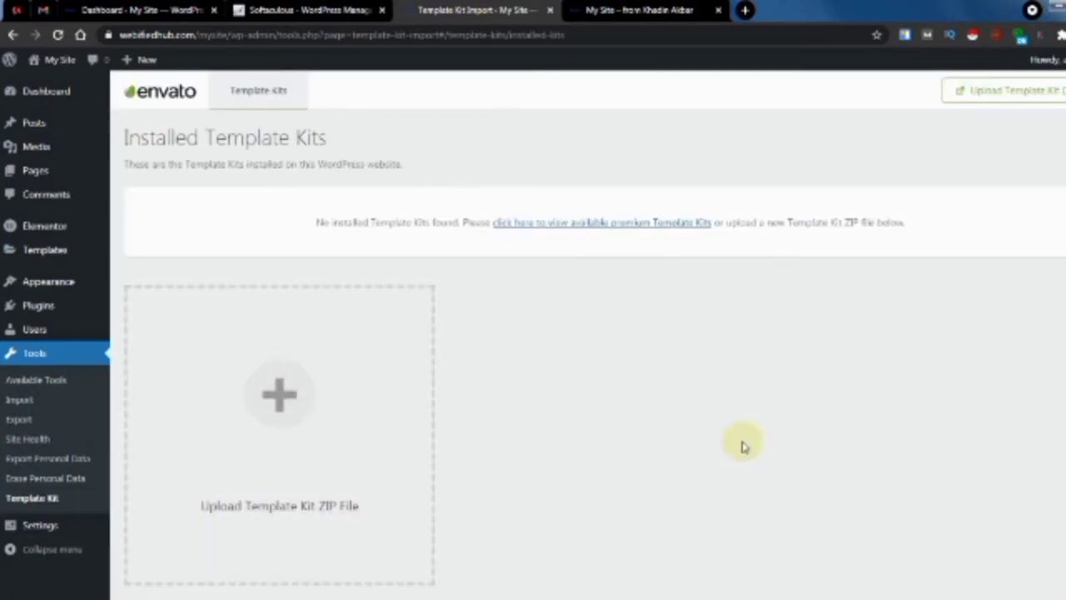
{"action": "scroll", "coordinate": [666, 448], "scroll_direction": "down", "scroll_amount": 1}
{"action": "left_click", "coordinate": [295, 329]}
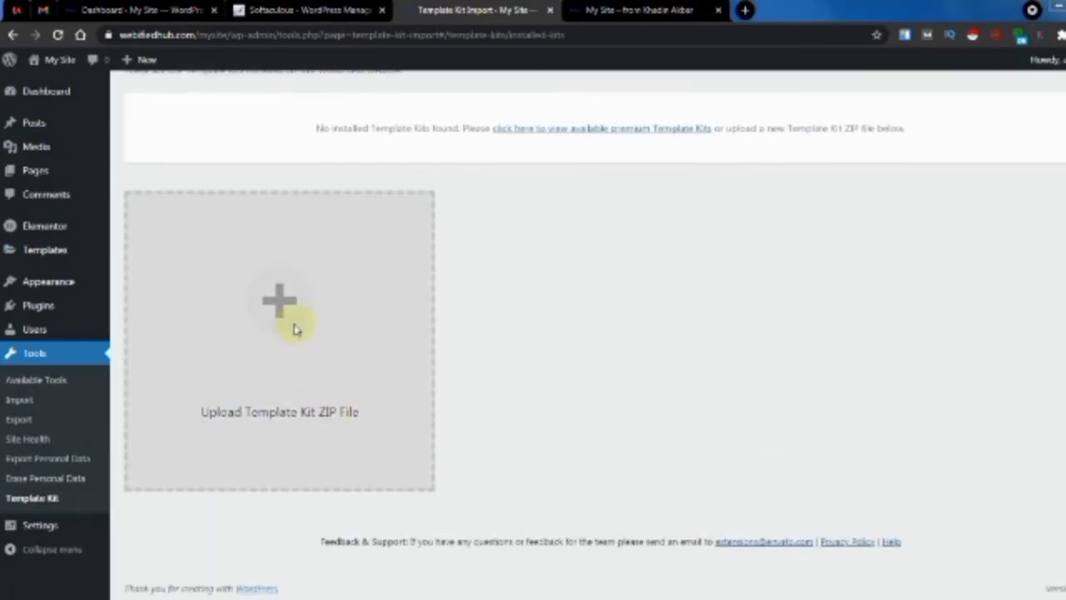
{"action": "left_click_drag", "start_coordinate": [448, 119], "coordinate": [444, 258]}
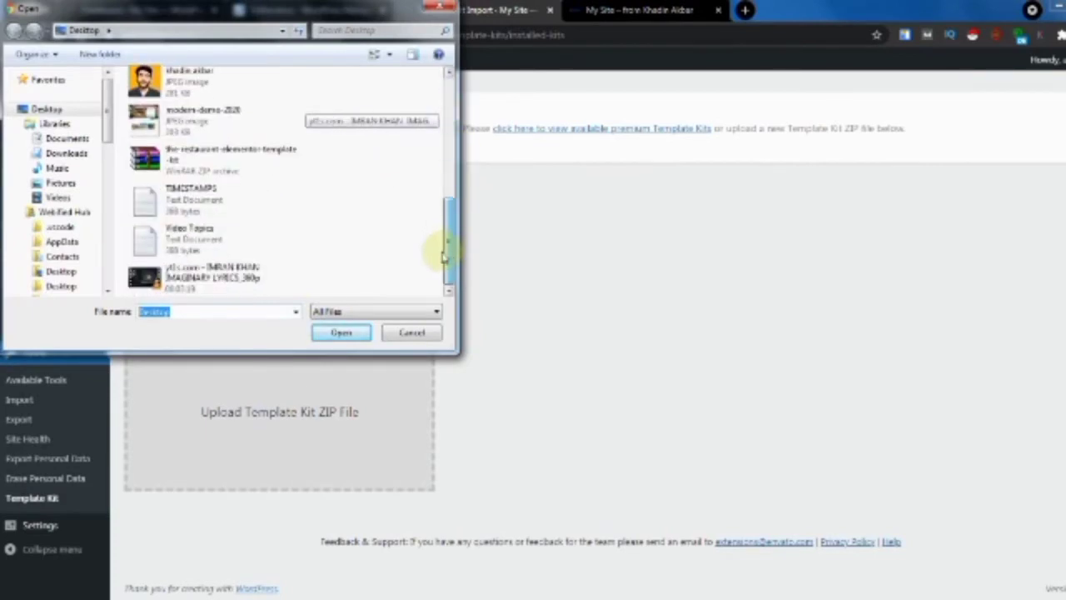
{"action": "left_click", "coordinate": [263, 173]}
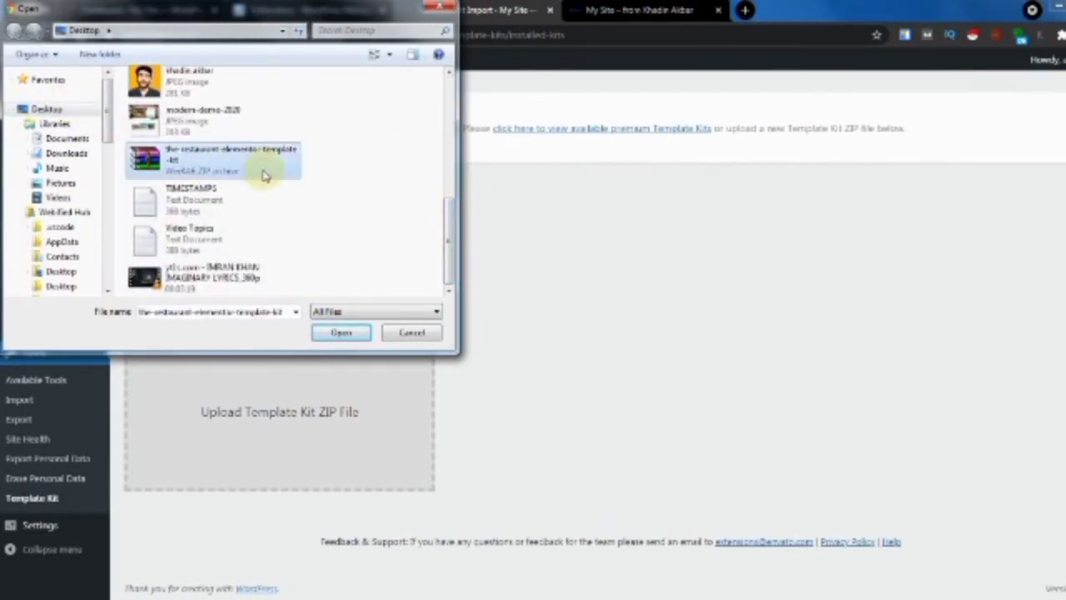
{"action": "double_click", "coordinate": [264, 172]}
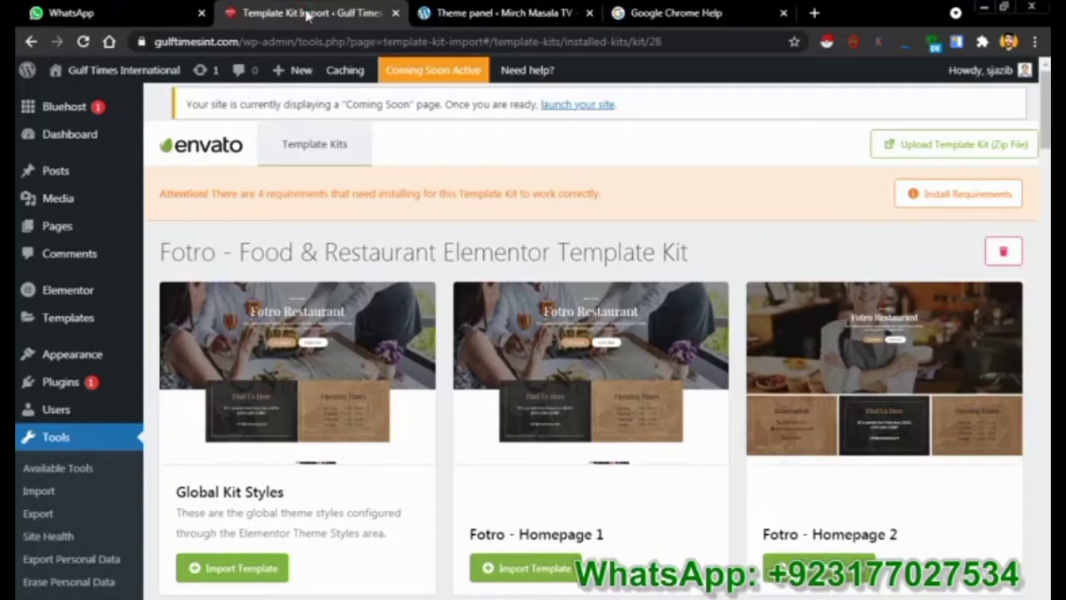
Look through the Fotro - Food & Restaurant Elementor Template Kit and import its Global Kit Styles
{"action": "scroll", "coordinate": [1040, 117], "scroll_direction": "down", "scroll_amount": 2}
{"action": "scroll", "coordinate": [1041, 117], "scroll_direction": "up", "scroll_amount": 2}
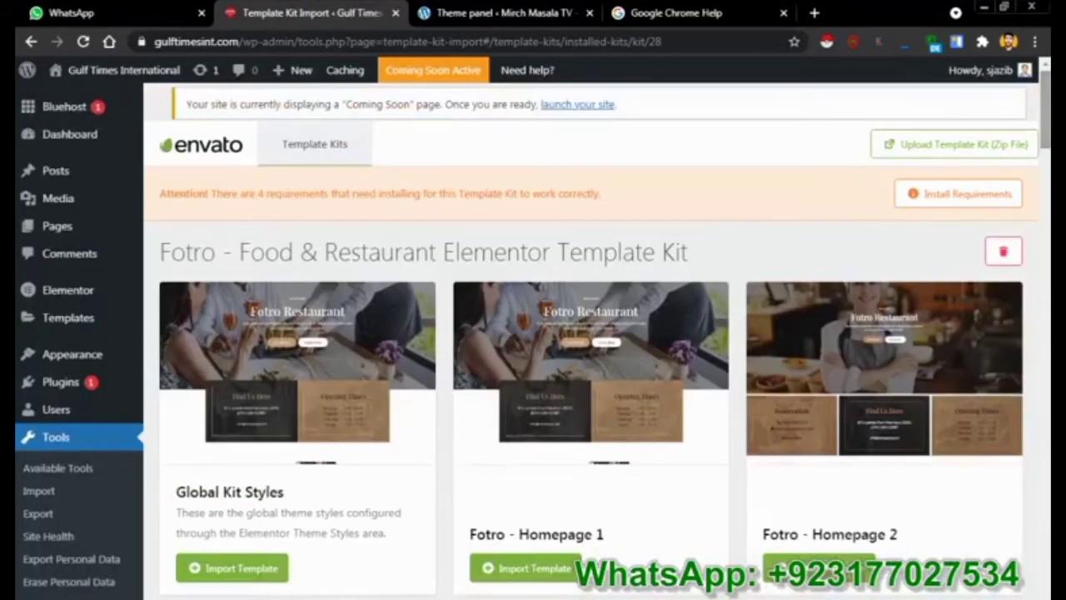
{"action": "scroll", "coordinate": [533, 341], "scroll_direction": "down", "scroll_amount": 6}
{"action": "scroll", "coordinate": [533, 342], "scroll_direction": "up", "scroll_amount": 5}
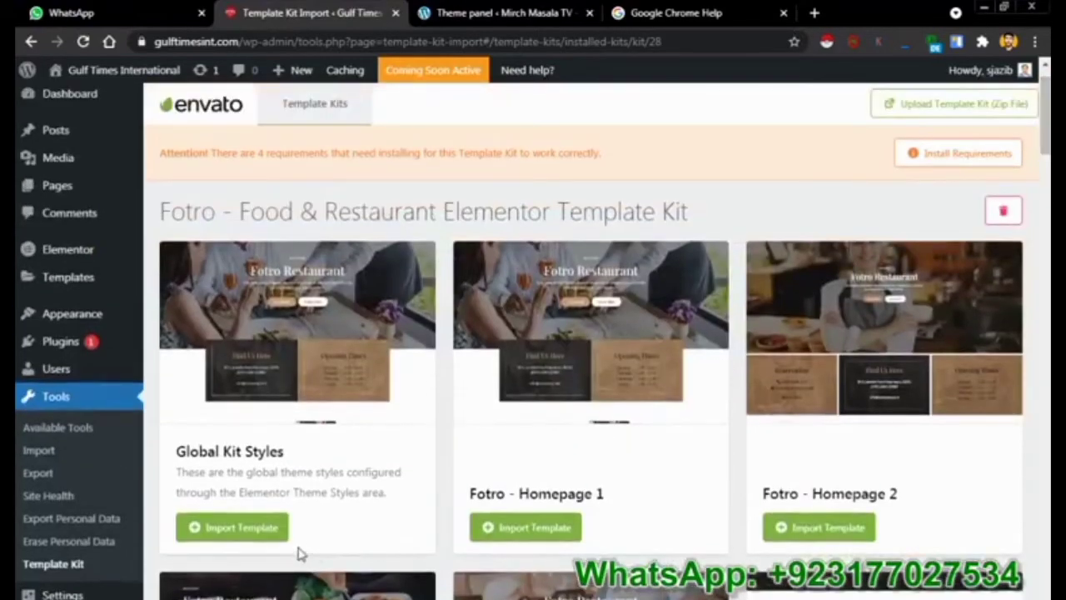
{"action": "left_click", "coordinate": [260, 527]}
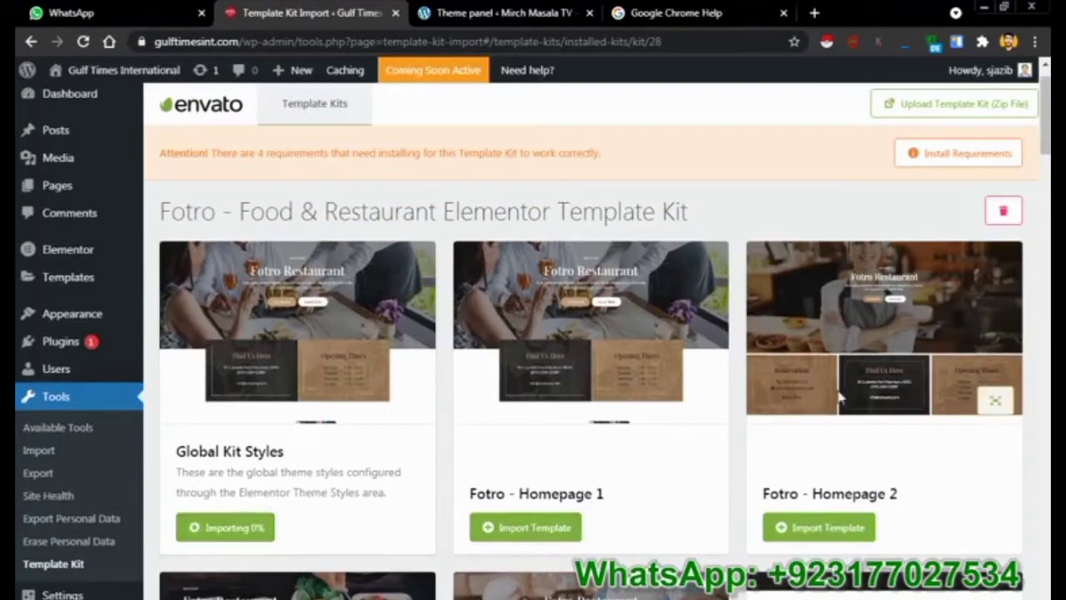
Import the Fotro - Homepage 1 template from the kit
{"action": "scroll", "coordinate": [825, 409], "scroll_direction": "down", "scroll_amount": 1}
{"action": "scroll", "coordinate": [591, 333], "scroll_direction": "down", "scroll_amount": 3}
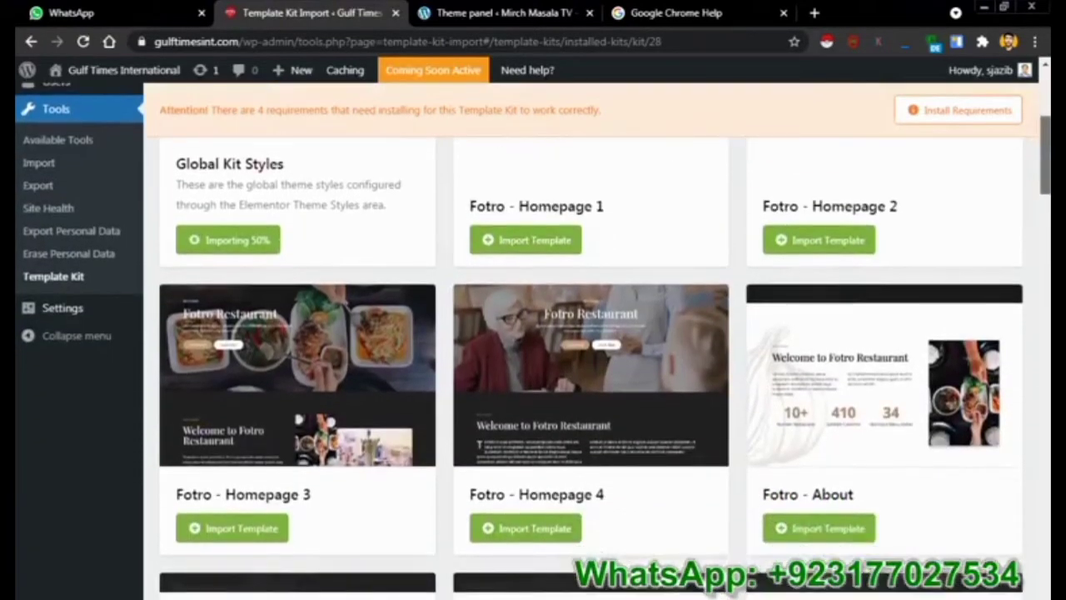
{"action": "scroll", "coordinate": [533, 340], "scroll_direction": "down", "scroll_amount": 1}
{"action": "scroll", "coordinate": [533, 334], "scroll_direction": "up", "scroll_amount": 3}
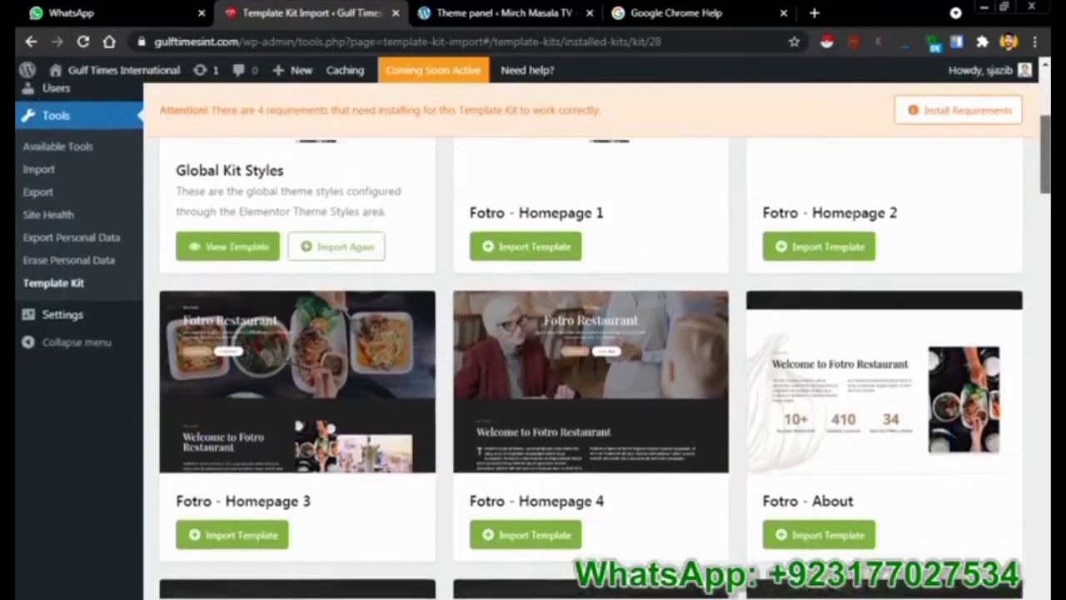
{"action": "scroll", "coordinate": [533, 340], "scroll_direction": "down", "scroll_amount": 3}
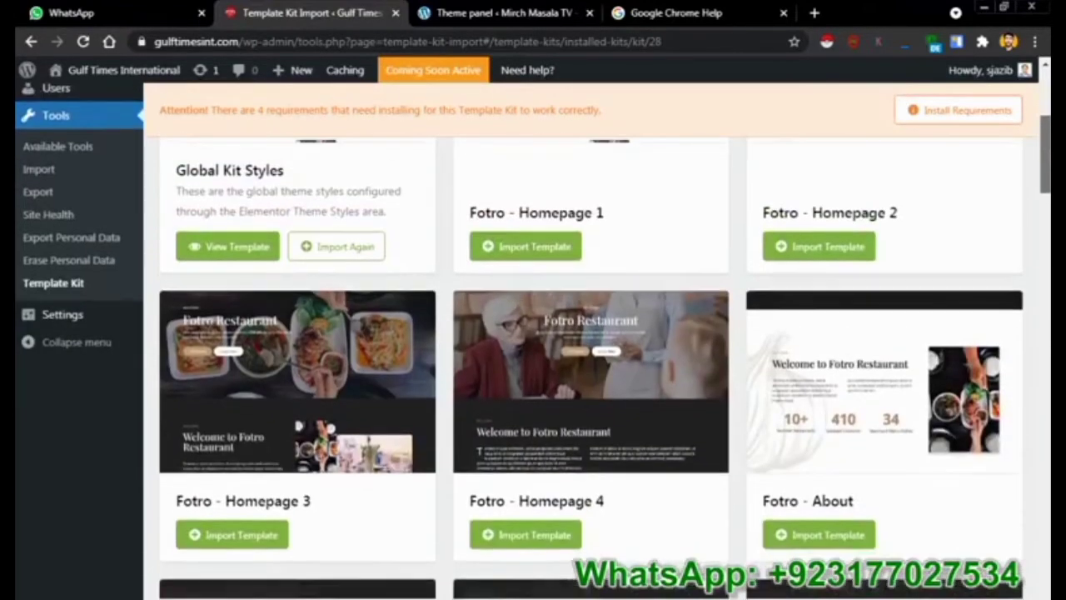
{"action": "scroll", "coordinate": [533, 350], "scroll_direction": "up", "scroll_amount": 2}
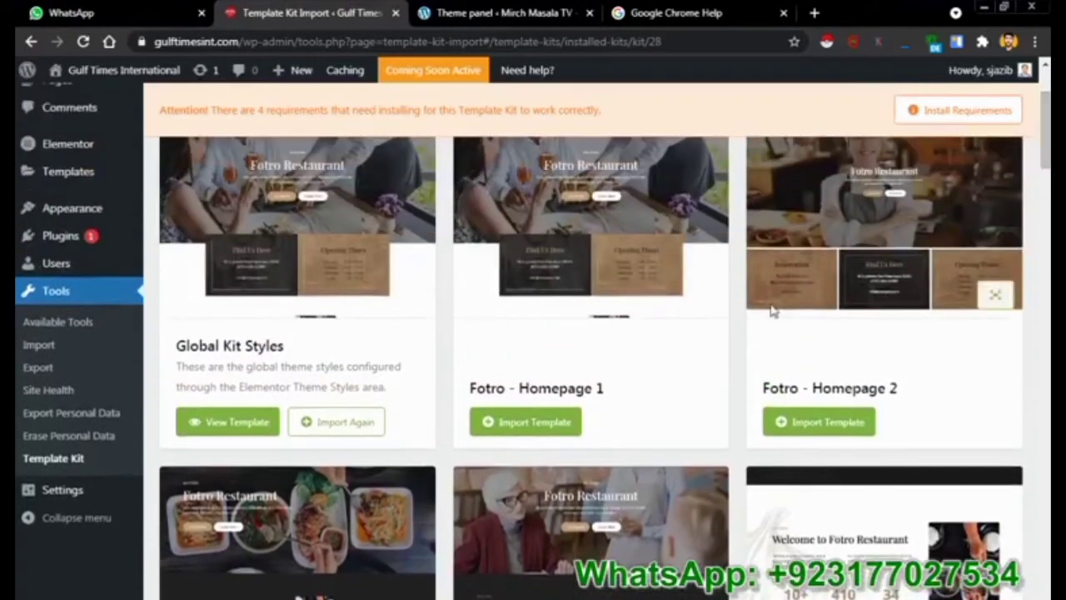
{"action": "left_click", "coordinate": [523, 422]}
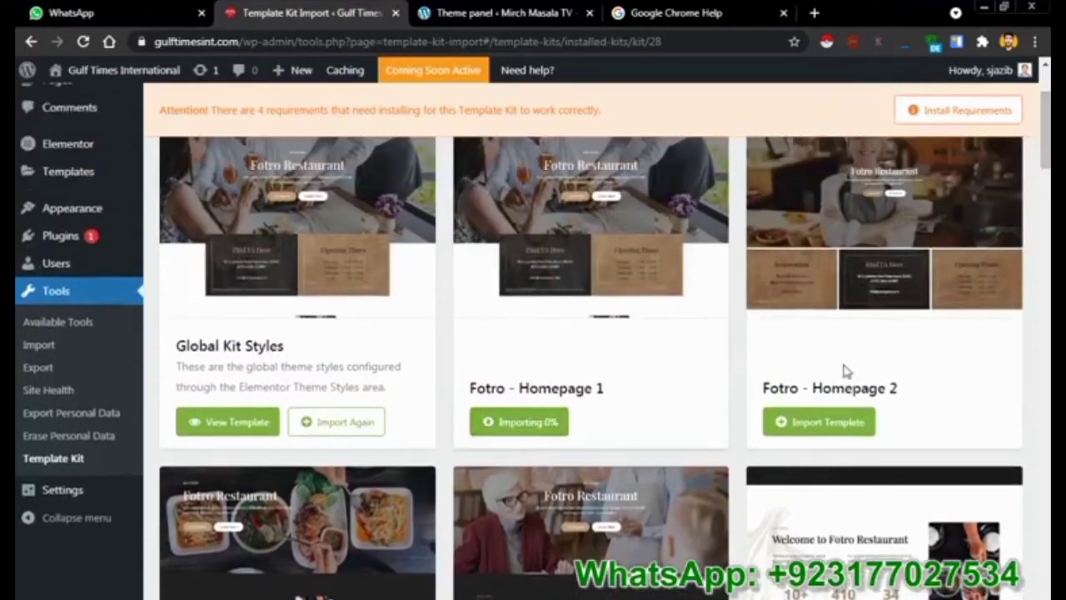
Import the Fotro - About template from the kit
{"action": "scroll", "coordinate": [533, 350], "scroll_direction": "down", "scroll_amount": 4}
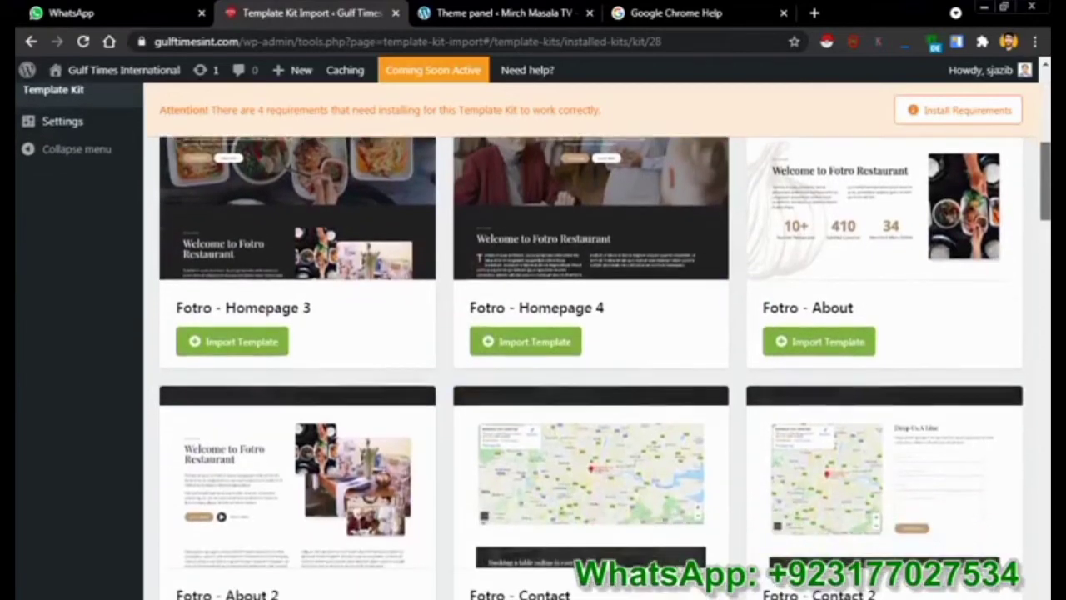
{"action": "scroll", "coordinate": [533, 350], "scroll_direction": "up", "scroll_amount": 2}
{"action": "scroll", "coordinate": [533, 349], "scroll_direction": "down", "scroll_amount": 3}
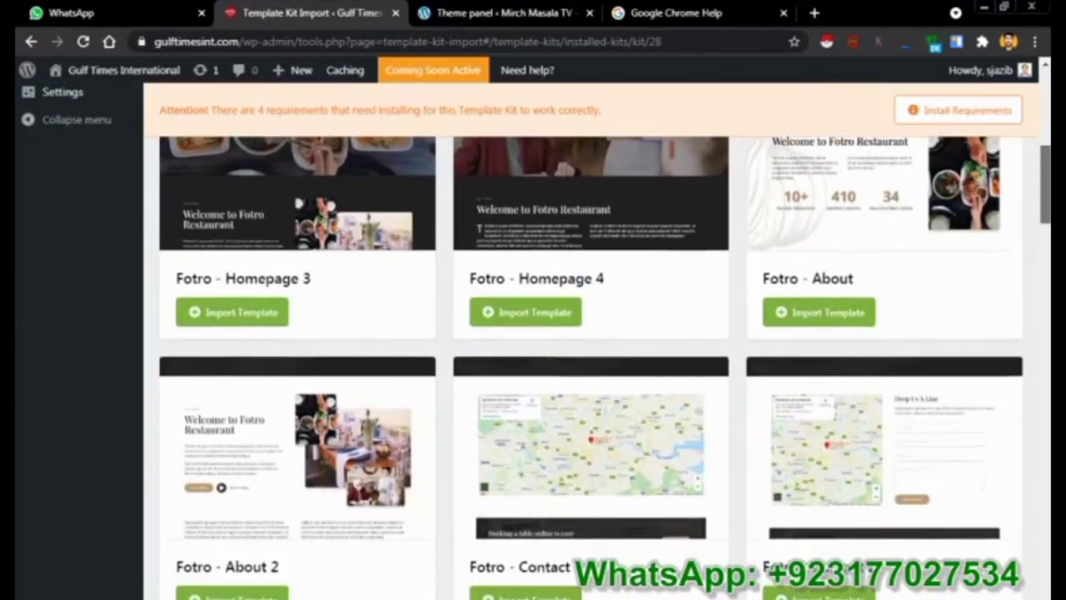
{"action": "scroll", "coordinate": [533, 349], "scroll_direction": "up", "scroll_amount": 1}
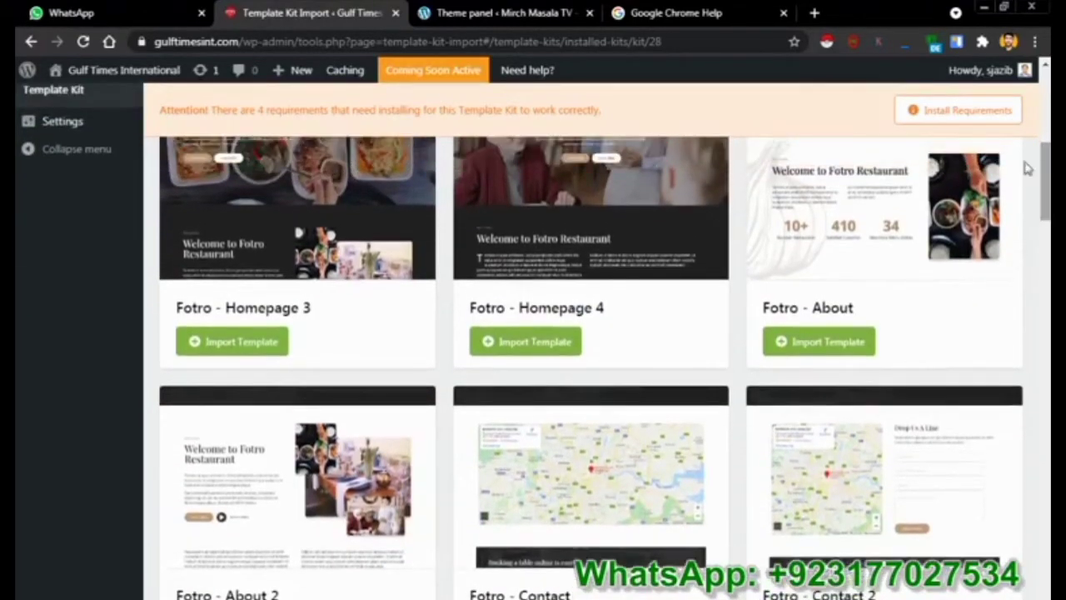
{"action": "left_click", "coordinate": [799, 345]}
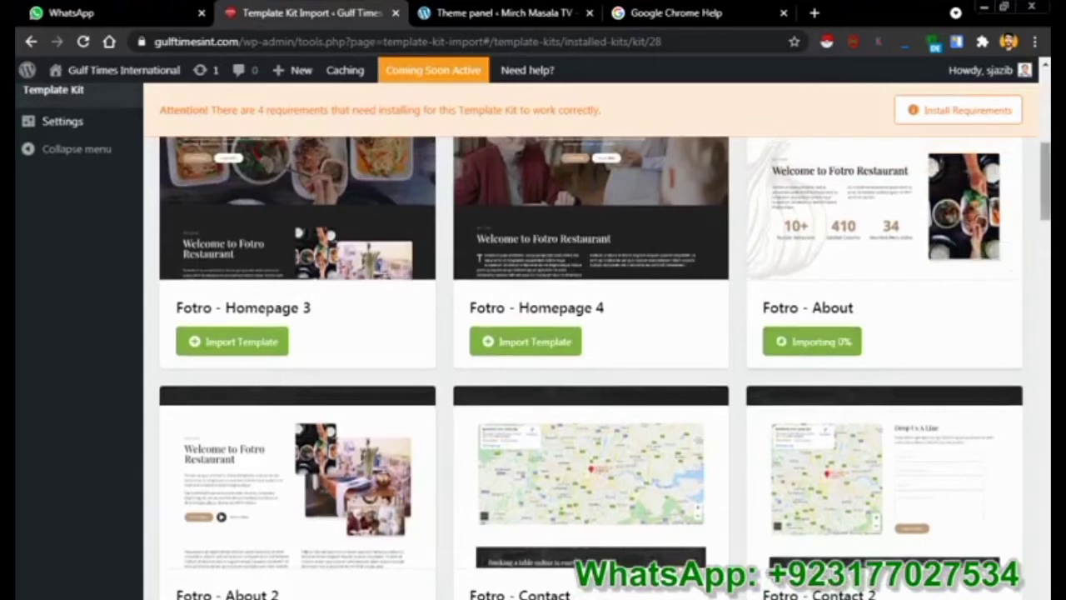
{"action": "scroll", "coordinate": [583, 366], "scroll_direction": "down", "scroll_amount": 4}
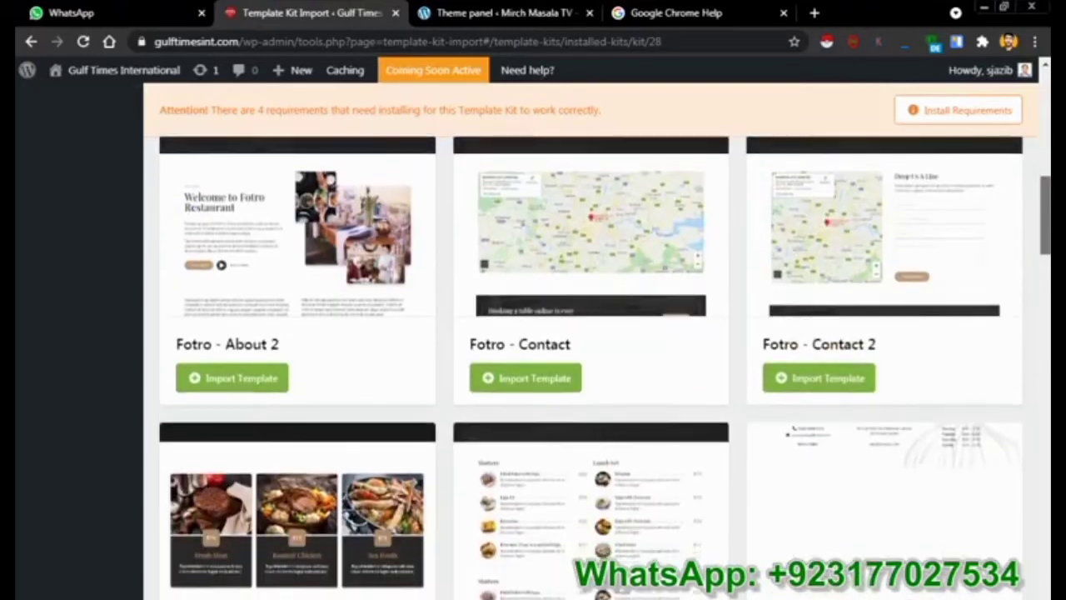
Import the Fotro - Contact 2 and Fotro - Our Menus templates from the kit
{"action": "scroll", "coordinate": [583, 366], "scroll_direction": "up", "scroll_amount": 1}
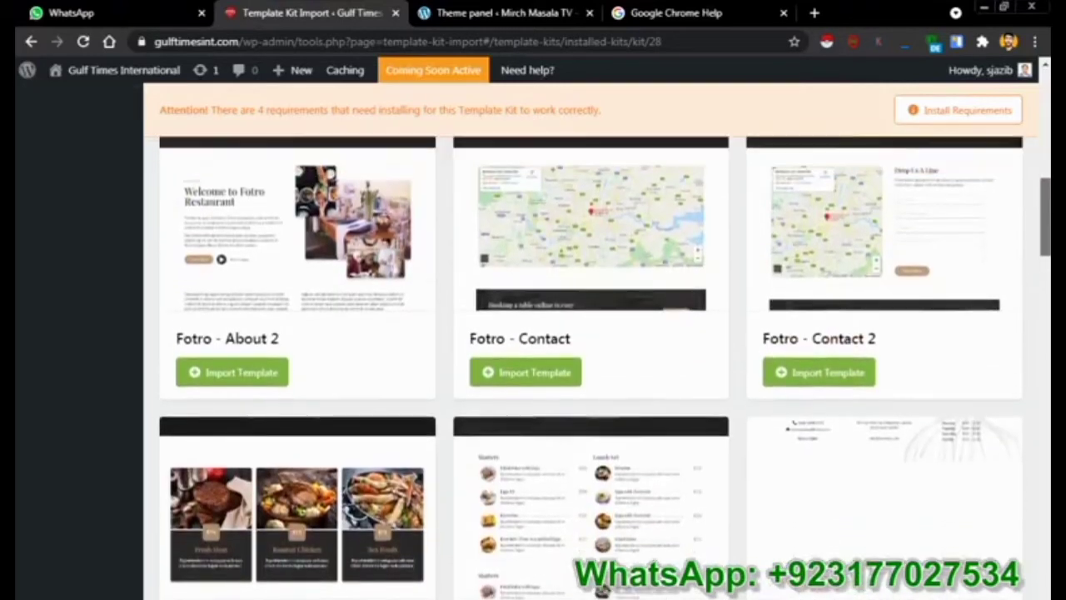
{"action": "scroll", "coordinate": [582, 366], "scroll_direction": "down", "scroll_amount": 2}
{"action": "scroll", "coordinate": [583, 366], "scroll_direction": "up", "scroll_amount": 2}
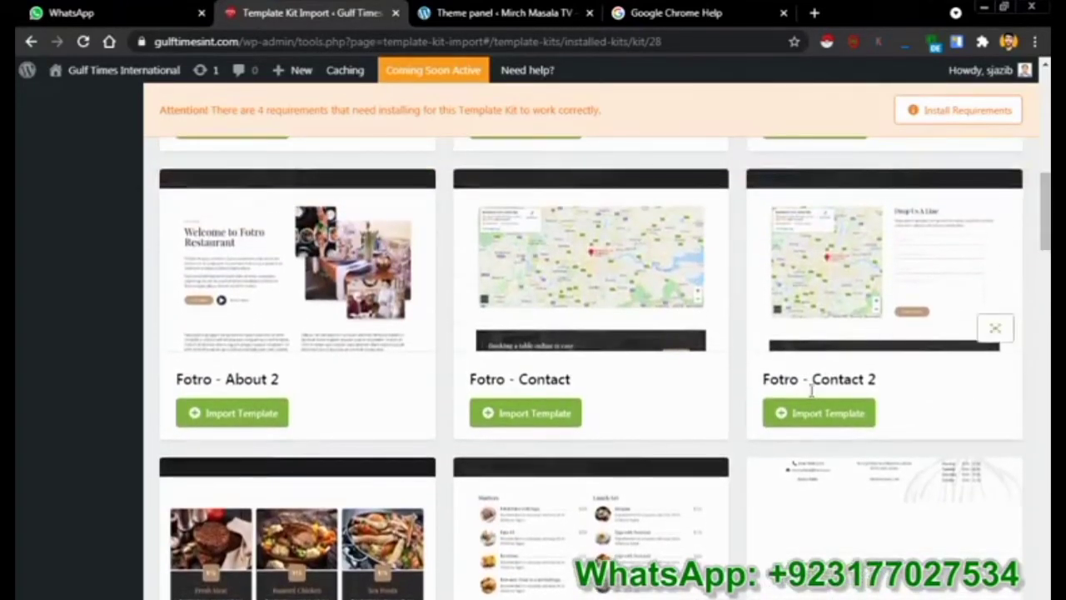
{"action": "left_click", "coordinate": [804, 419]}
{"action": "scroll", "coordinate": [1024, 275], "scroll_direction": "down", "scroll_amount": 5}
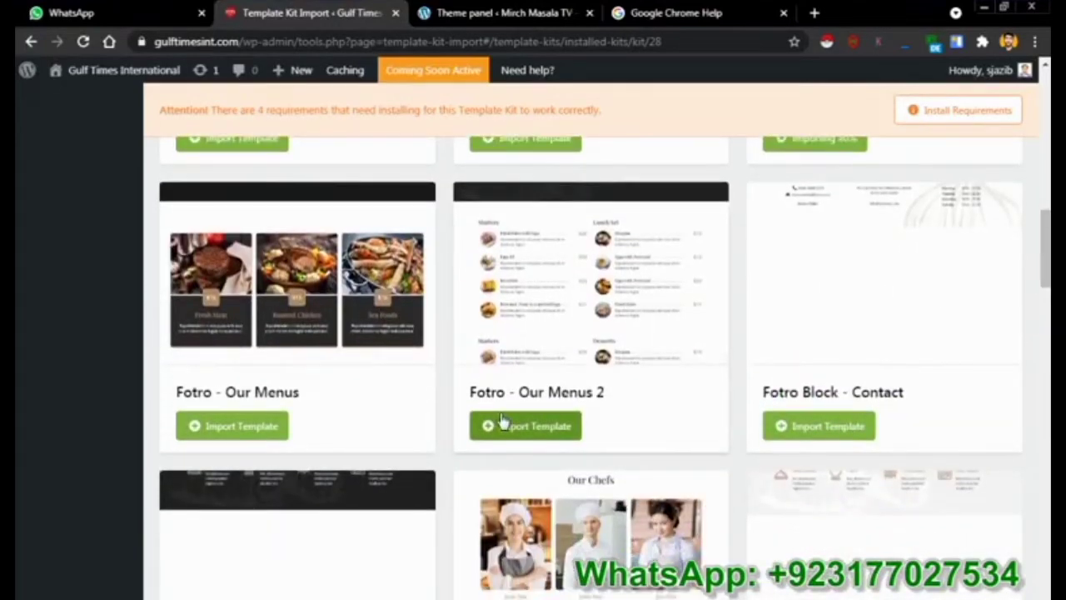
{"action": "left_click", "coordinate": [239, 424]}
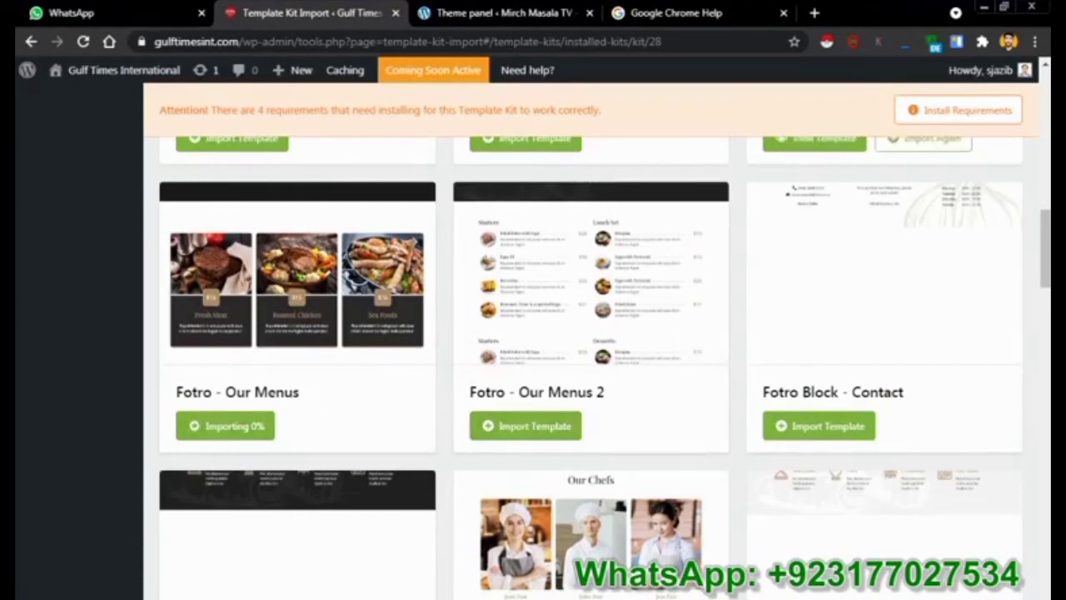
Import the Fotro Block - Contact template and the three block templates in the row below it
{"action": "mouse_move", "coordinate": [1045, 253]}
{"action": "left_mouse_down"}
{"action": "mouse_move", "coordinate": [1045, 288]}
{"action": "mouse_move", "coordinate": [1045, 267]}
{"action": "left_mouse_up"}
{"action": "left_click", "coordinate": [832, 317]}
{"action": "left_click", "coordinate": [231, 593]}
{"action": "left_click", "coordinate": [518, 592]}
{"action": "left_click", "coordinate": [820, 593]}
Import the three Fotro Block About templates: the dark one with gallery, About with Gallery, and About with Stats
{"action": "left_click_drag", "start_coordinate": [1045, 264], "coordinate": [1045, 340]}
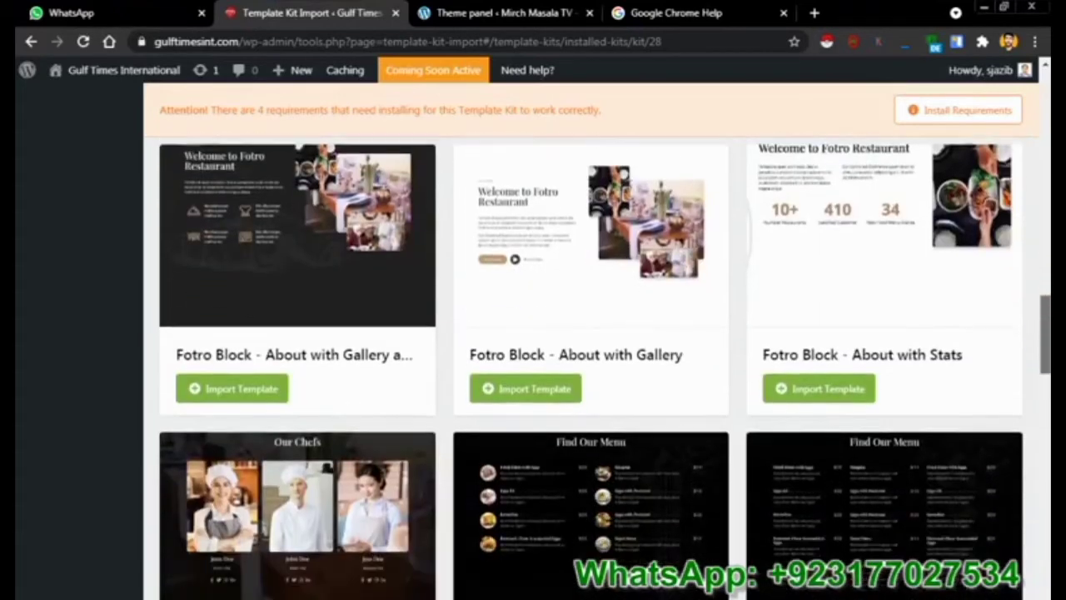
{"action": "left_click", "coordinate": [279, 347]}
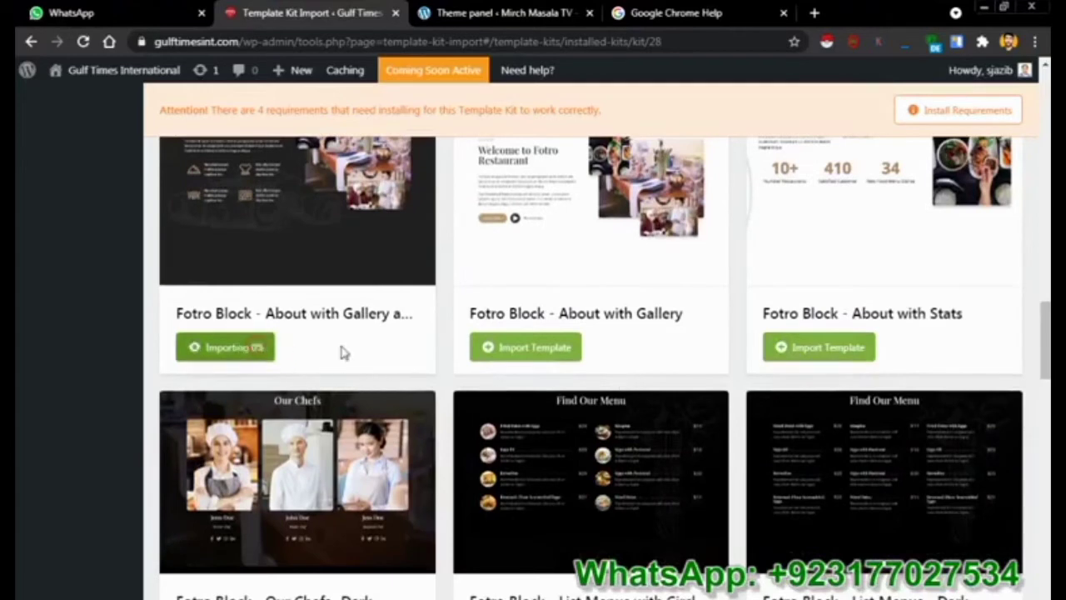
{"action": "left_click", "coordinate": [497, 348]}
{"action": "left_click", "coordinate": [830, 347]}
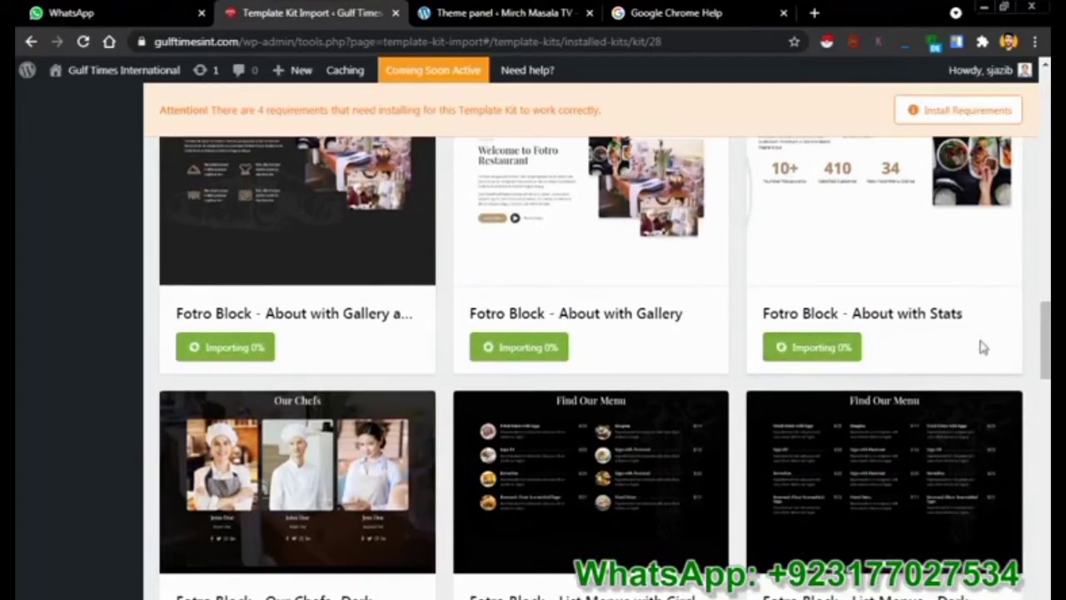
Import the Fotro Block templates List Menus - Dark, List Menus with Circle images, and Our Chefs - Dark
{"action": "left_click_drag", "start_coordinate": [1045, 341], "coordinate": [1047, 376]}
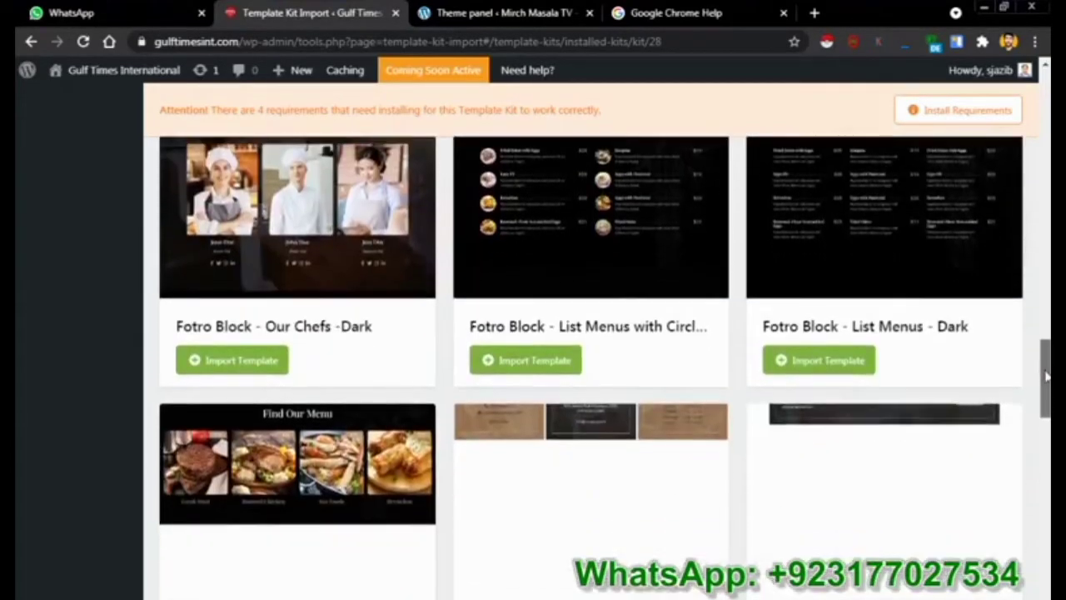
{"action": "left_click", "coordinate": [869, 364]}
{"action": "left_click", "coordinate": [525, 371]}
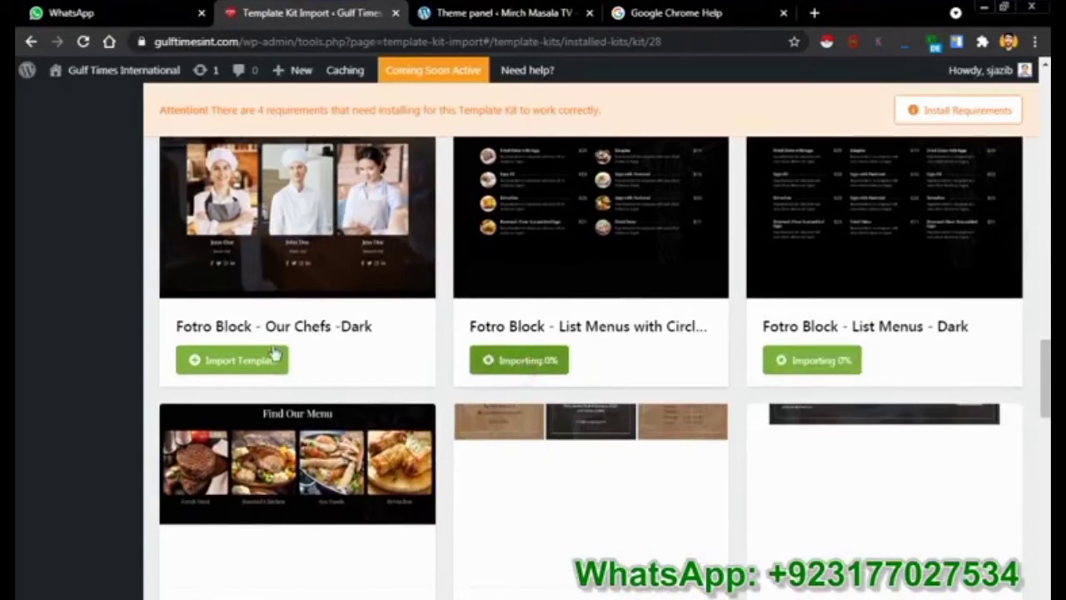
{"action": "left_click", "coordinate": [269, 349]}
Import the Fotro Block templates Call To Action, Contact with Colour, and Card Menus with Big images
{"action": "left_click_drag", "start_coordinate": [1045, 376], "coordinate": [1045, 416]}
{"action": "left_click", "coordinate": [818, 377]}
{"action": "left_click", "coordinate": [537, 365]}
{"action": "left_click", "coordinate": [269, 367]}
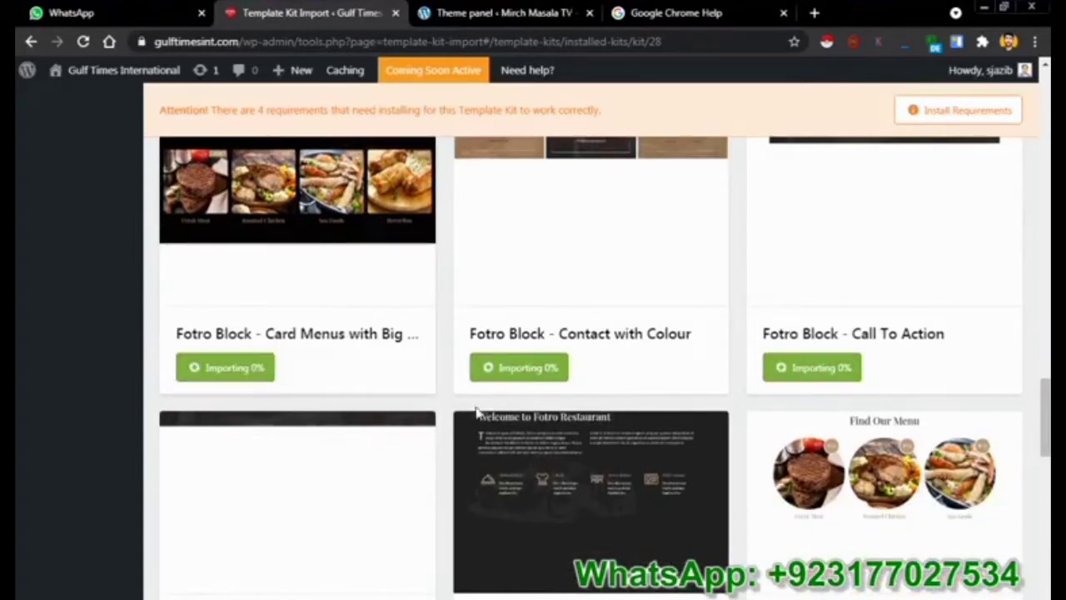
Import the Fotro Block templates Menus with Circle Images, About with Hero, and Stats - Dark
{"action": "left_click_drag", "start_coordinate": [1045, 418], "coordinate": [1047, 441]}
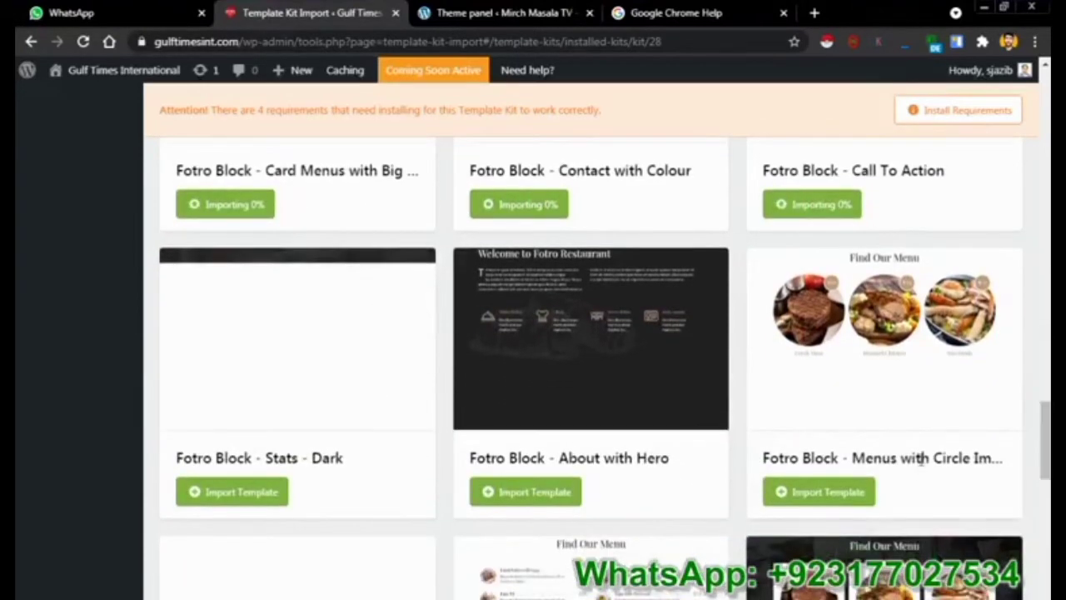
{"action": "double_click", "coordinate": [866, 493]}
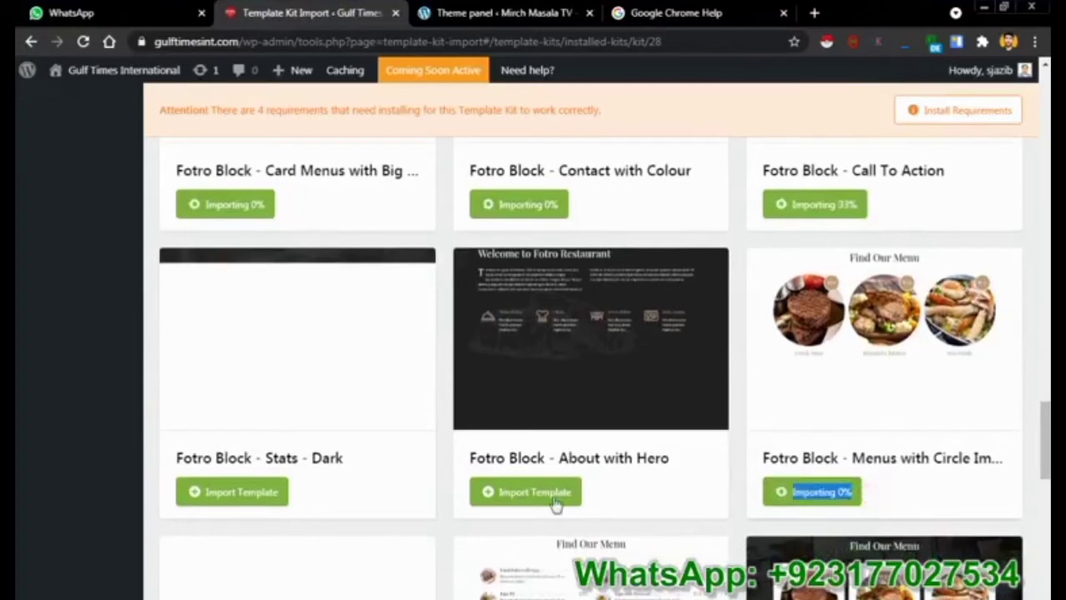
{"action": "left_click", "coordinate": [508, 492]}
{"action": "left_click", "coordinate": [200, 493]}
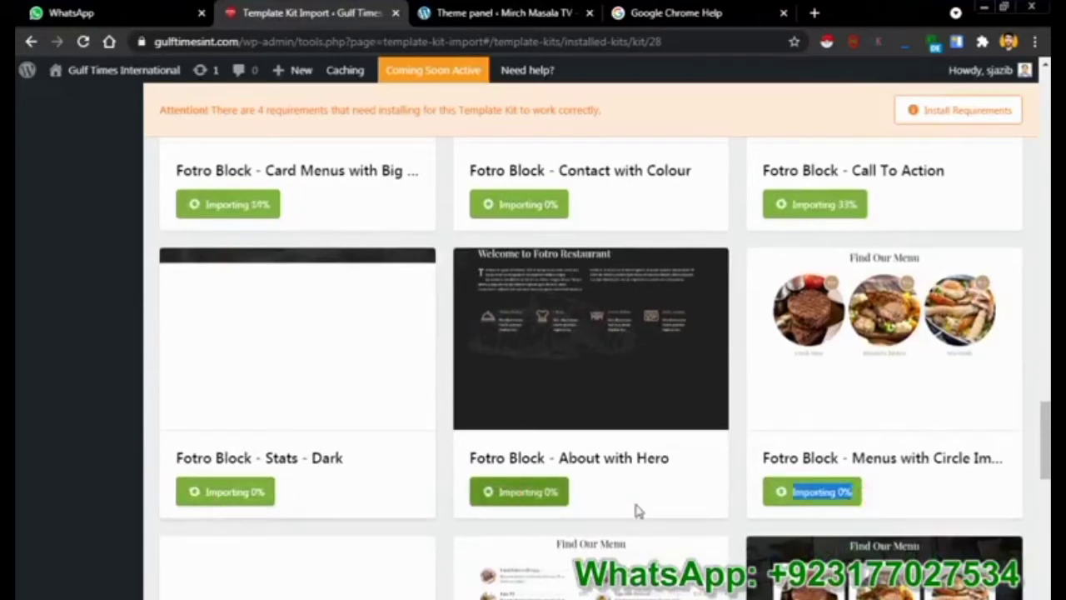
Import the Fotro Block templates Card Menus with Circle images, List Menus with Image, and Stats
{"action": "left_click_drag", "start_coordinate": [1045, 442], "coordinate": [1045, 496]}
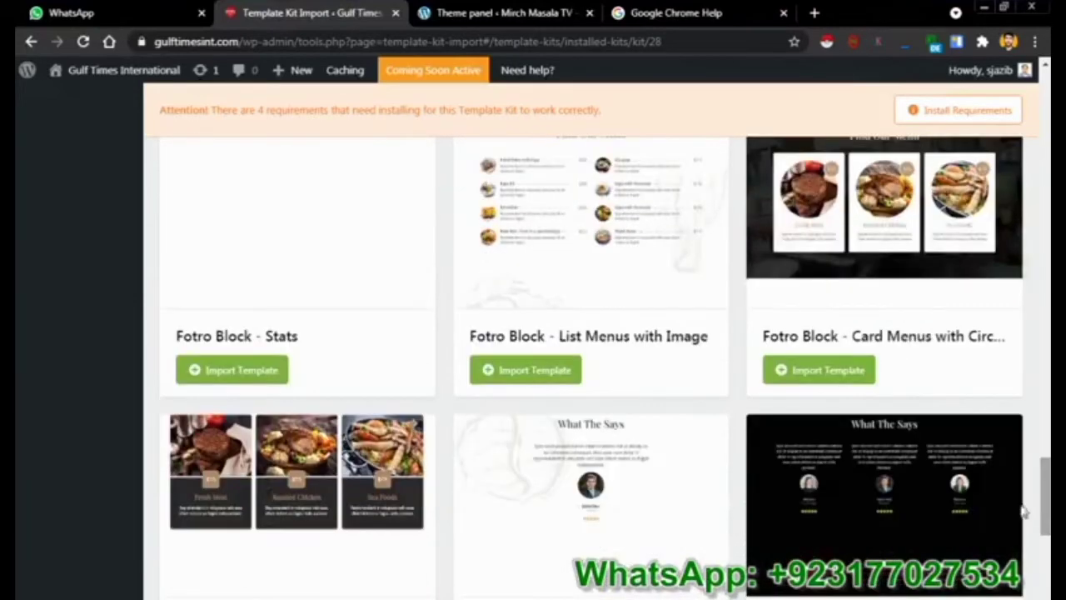
{"action": "left_click", "coordinate": [809, 376]}
{"action": "left_click", "coordinate": [541, 372]}
{"action": "left_click", "coordinate": [207, 370]}
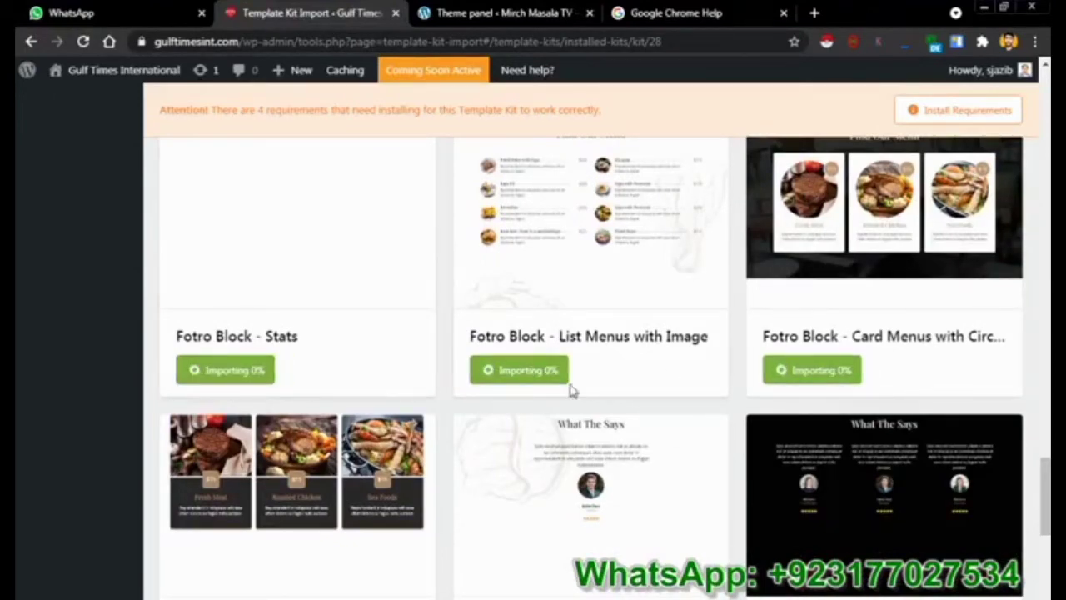
Import the Fotro Block templates dark Testimonial with Rating, Single Testimonial, and Card Menus
{"action": "left_click_drag", "start_coordinate": [1047, 474], "coordinate": [1047, 512]}
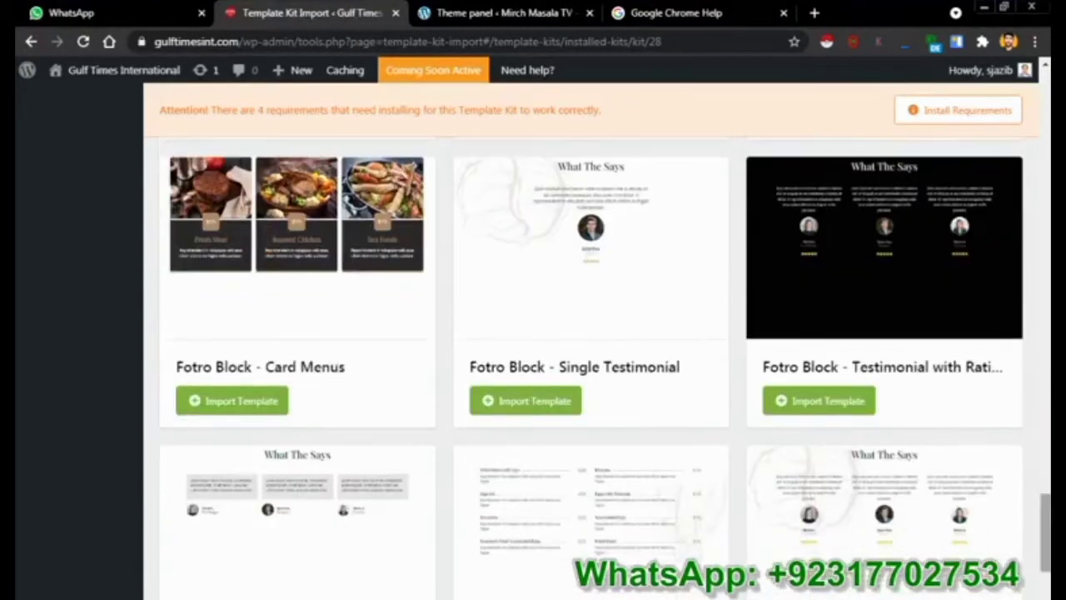
{"action": "left_click", "coordinate": [830, 391]}
{"action": "left_click", "coordinate": [566, 392]}
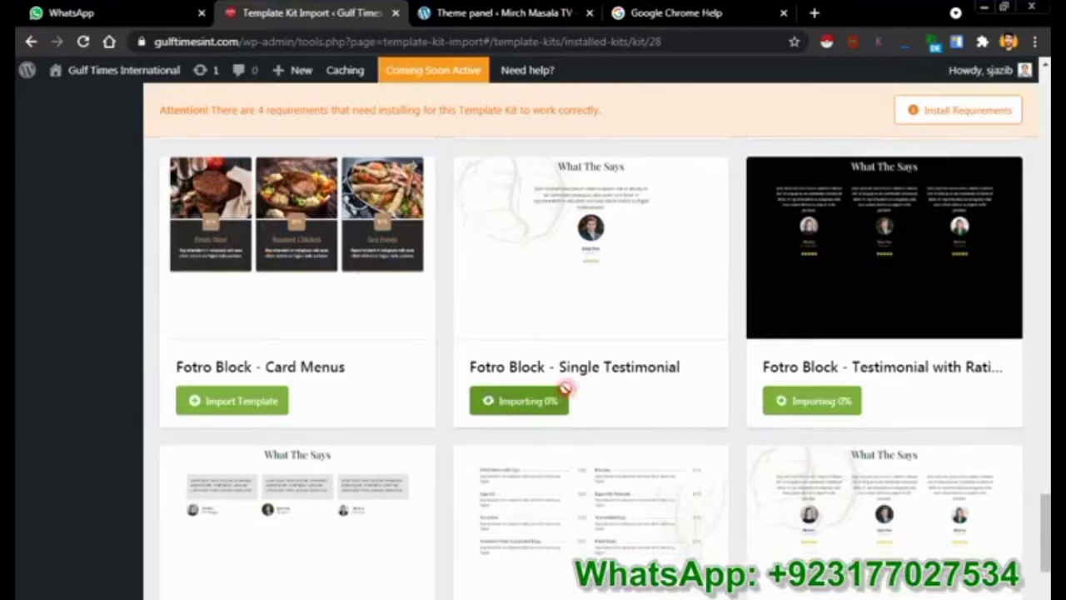
{"action": "left_click", "coordinate": [190, 403]}
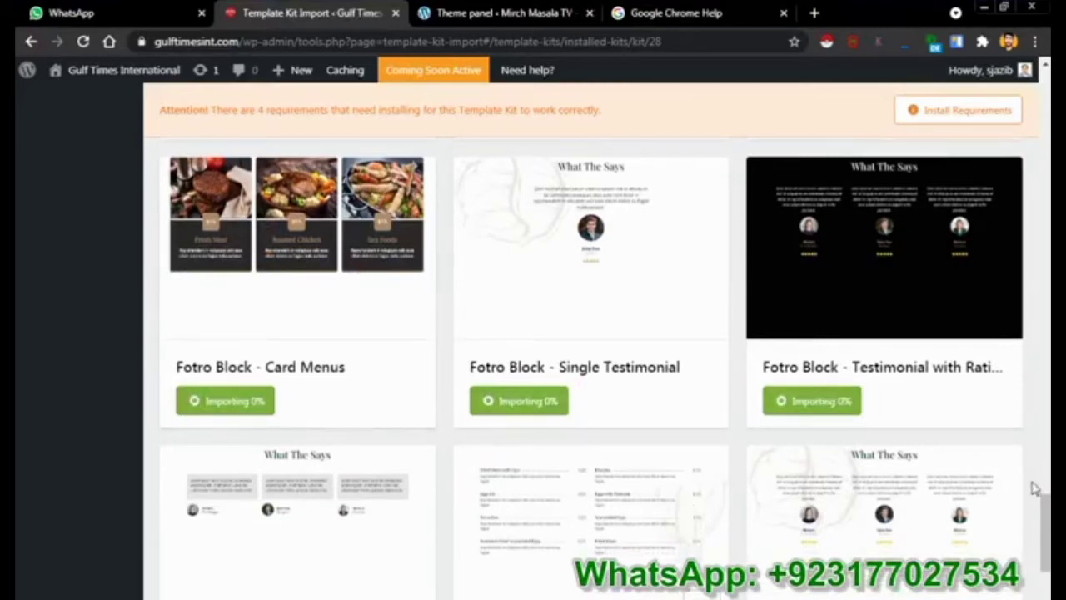
Import the last row of Fotro Block templates: light Testimonial with Rating, List Menus, and the balloon-style Testimonial
{"action": "left_click_drag", "start_coordinate": [1046, 529], "coordinate": [1046, 562]}
{"action": "left_click", "coordinate": [857, 484]}
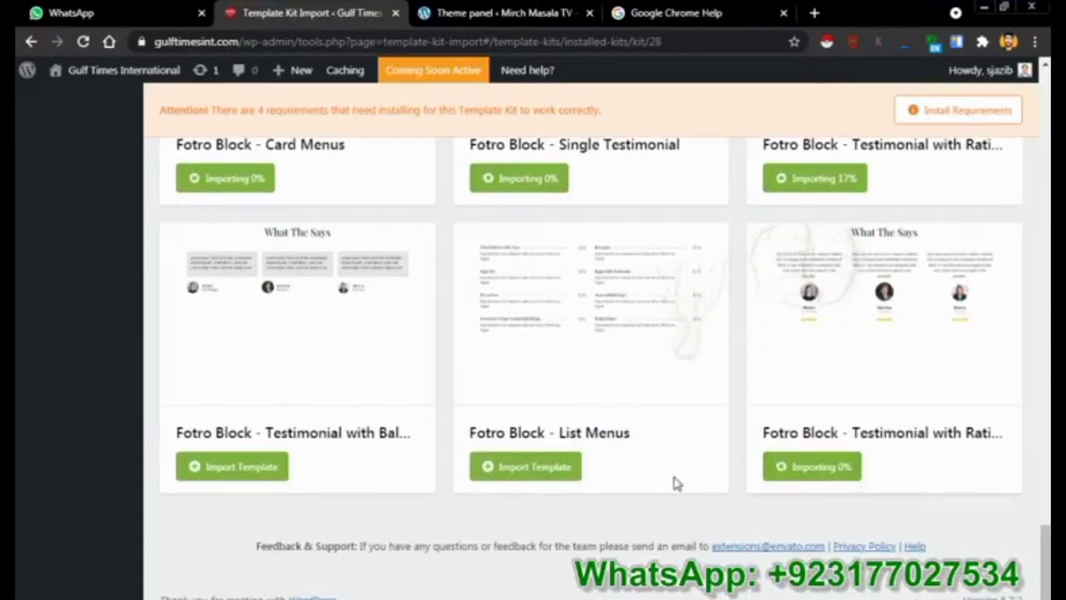
{"action": "left_click", "coordinate": [513, 468]}
{"action": "left_click", "coordinate": [281, 466]}
Install the kit's missing requirements: Awesome Contact Form7 for Elementor, Contact Form 7, and the Elementor default color and typography scheme settings
{"action": "left_click_drag", "start_coordinate": [1046, 558], "coordinate": [1046, 108]}
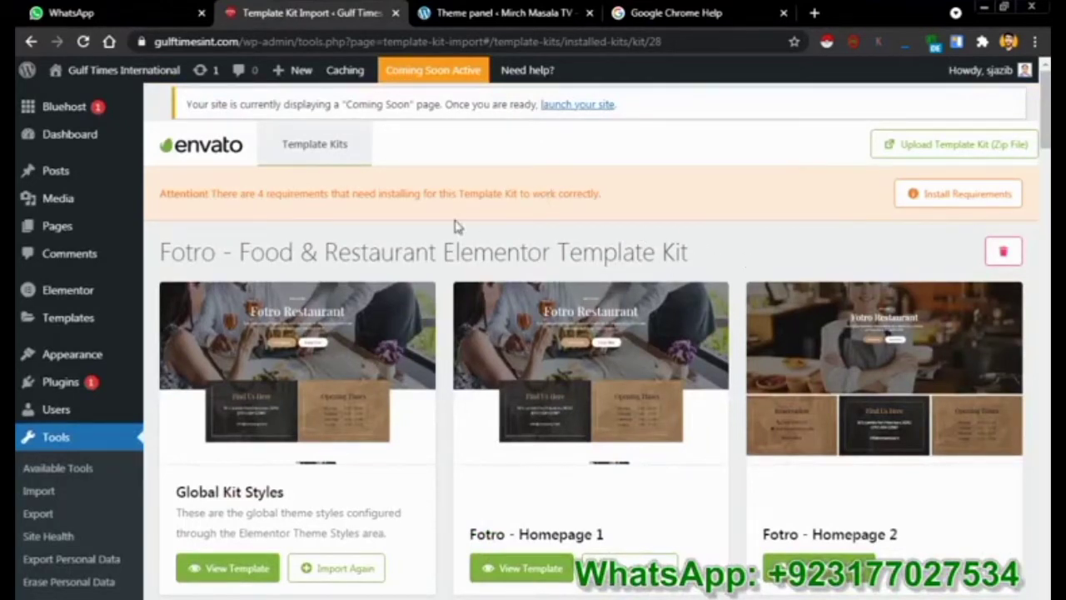
{"action": "left_click", "coordinate": [950, 213]}
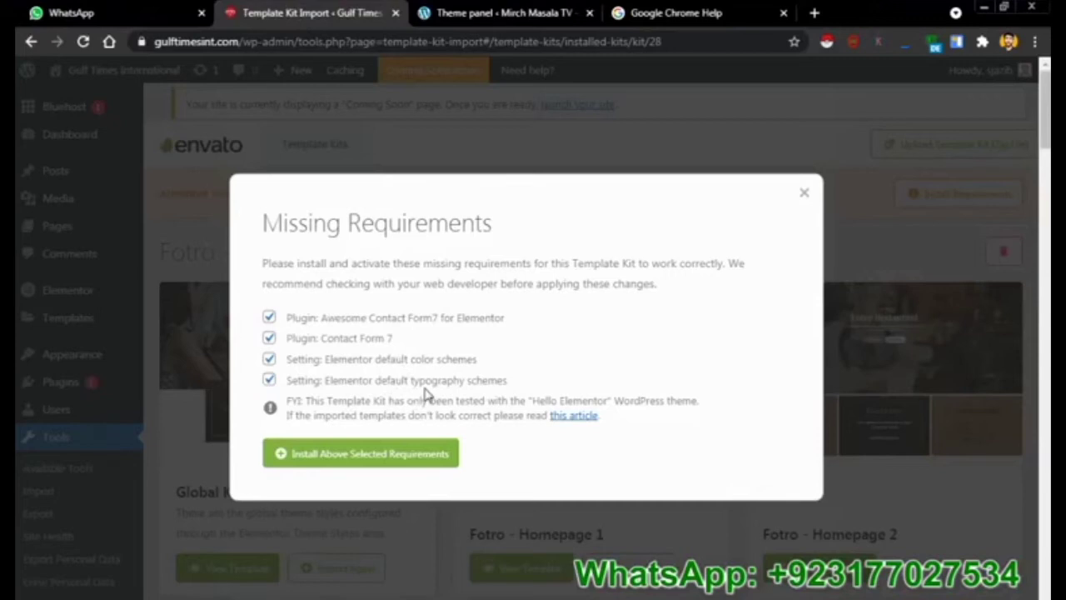
{"action": "left_click", "coordinate": [392, 454]}
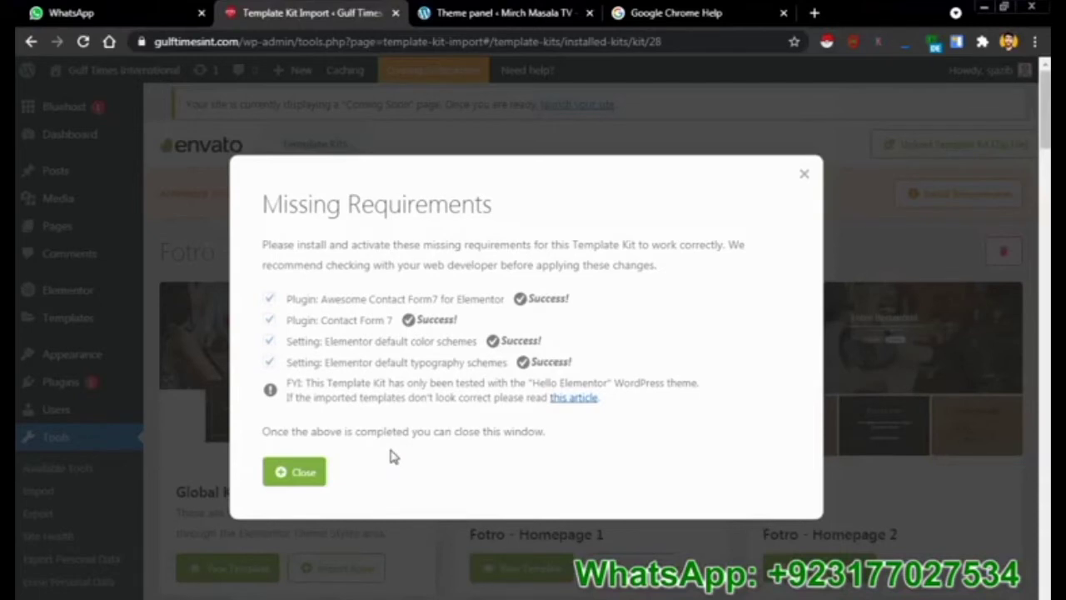
{"action": "left_click", "coordinate": [301, 473]}
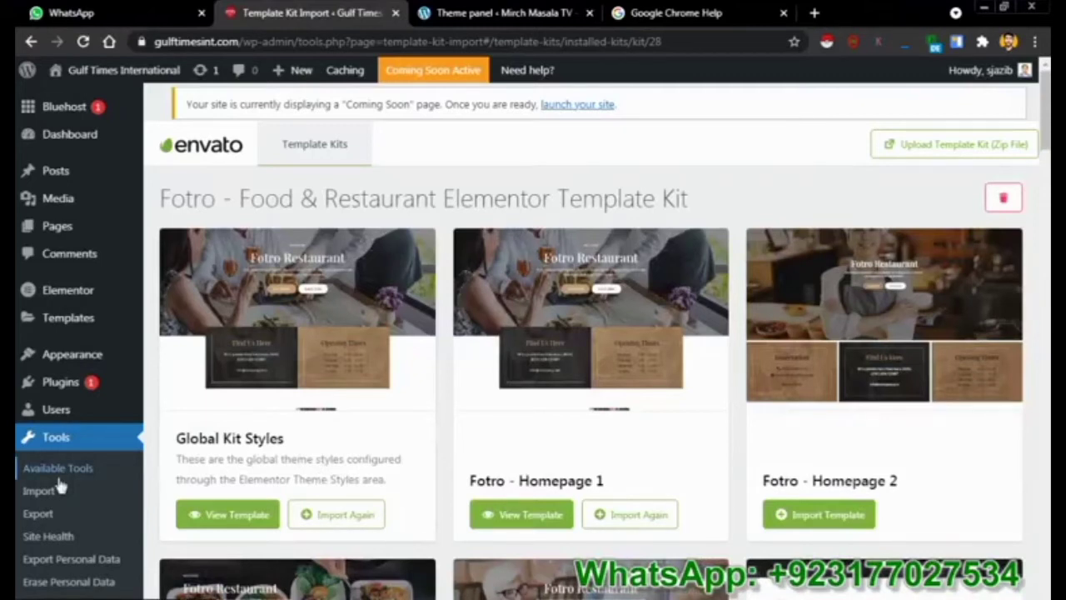
Open the Home page from the list of all pages and edit it with Elementor
{"action": "mouse_move", "coordinate": [72, 235]}
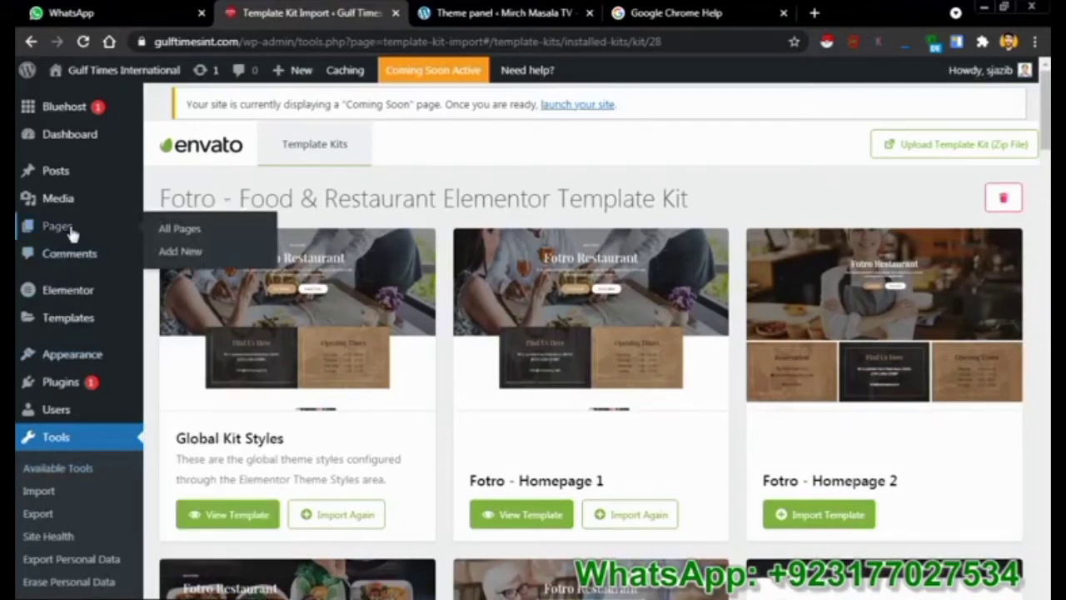
{"action": "left_click", "coordinate": [205, 237]}
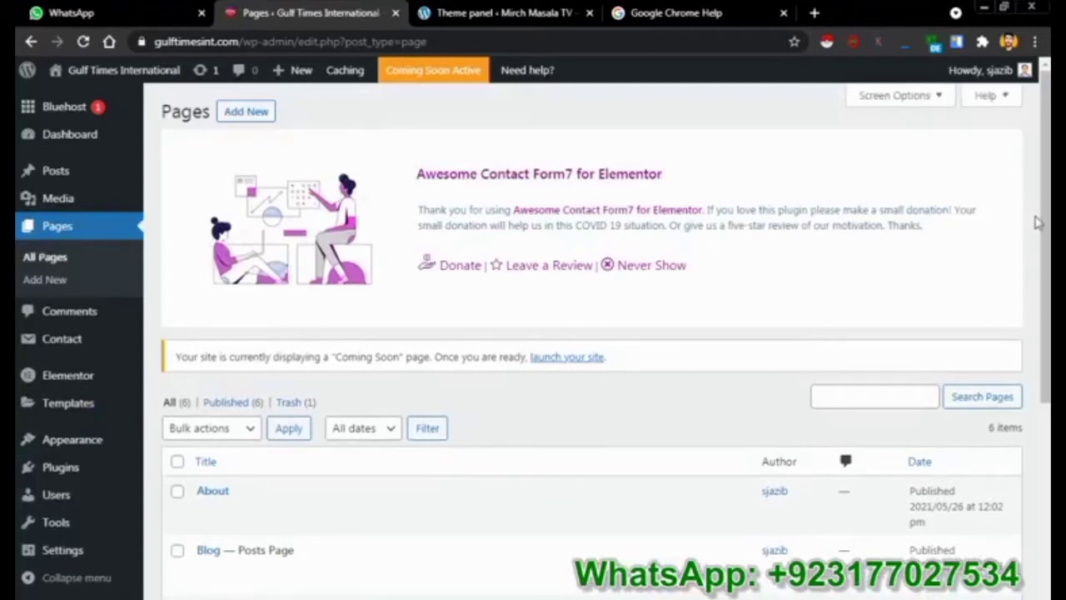
{"action": "left_click_drag", "start_coordinate": [1047, 189], "coordinate": [1048, 384]}
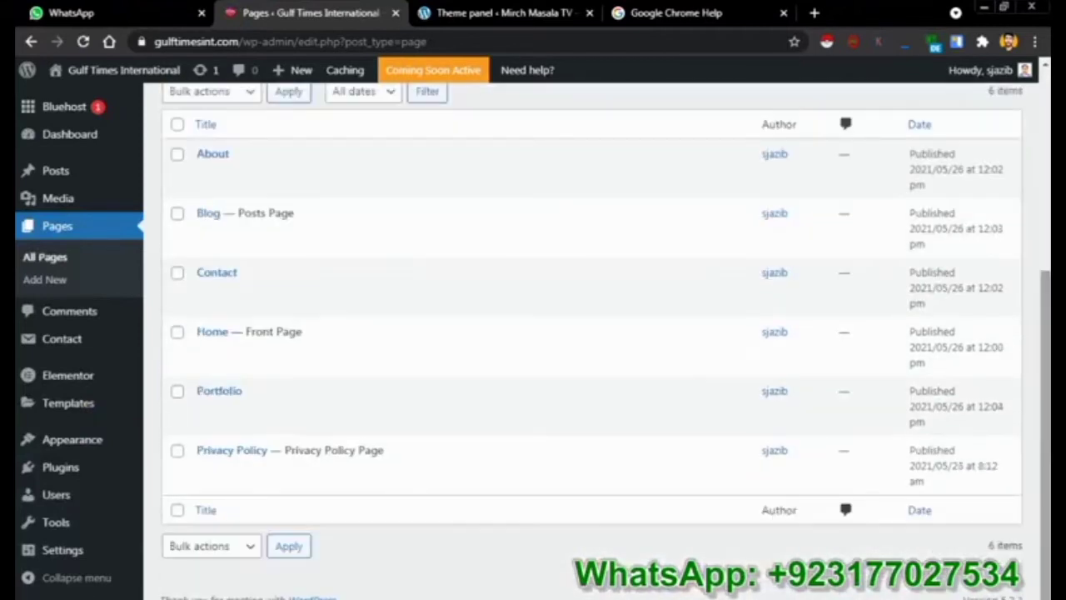
{"action": "left_click", "coordinate": [203, 351]}
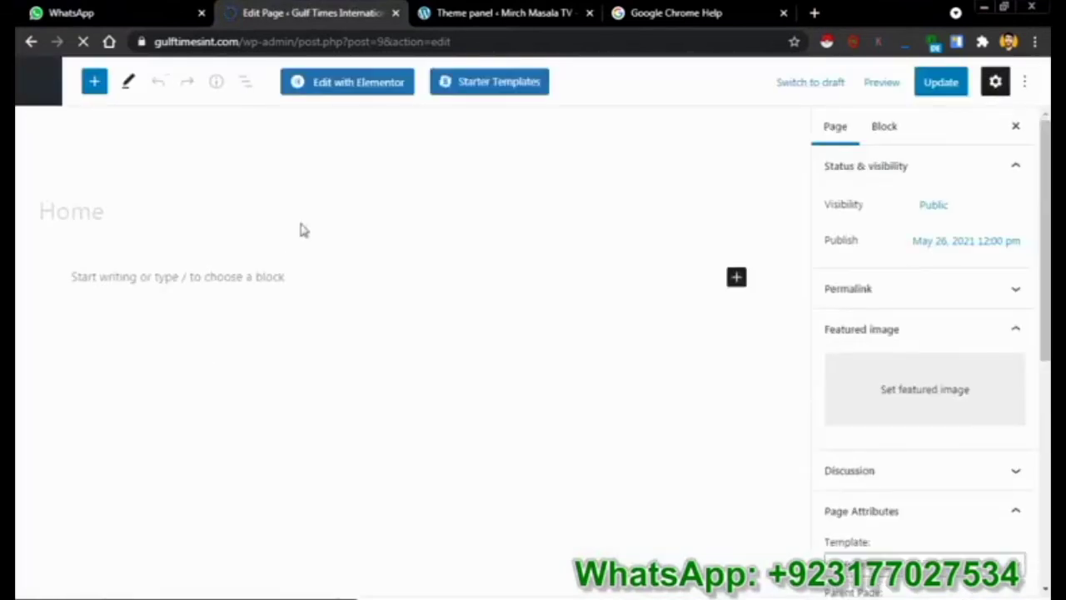
{"action": "left_click", "coordinate": [343, 87]}
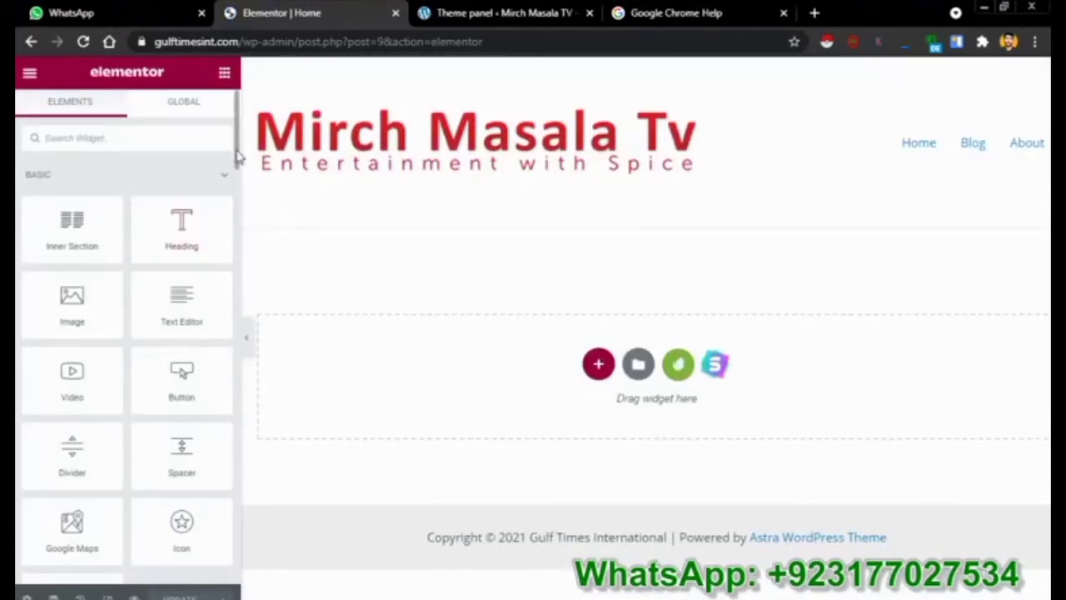
Look through the available Elementor widgets and add a Video widget to the empty Home page
{"action": "scroll", "coordinate": [236, 159], "scroll_direction": "down", "scroll_amount": 2}
{"action": "scroll", "coordinate": [243, 186], "scroll_direction": "down", "scroll_amount": 5}
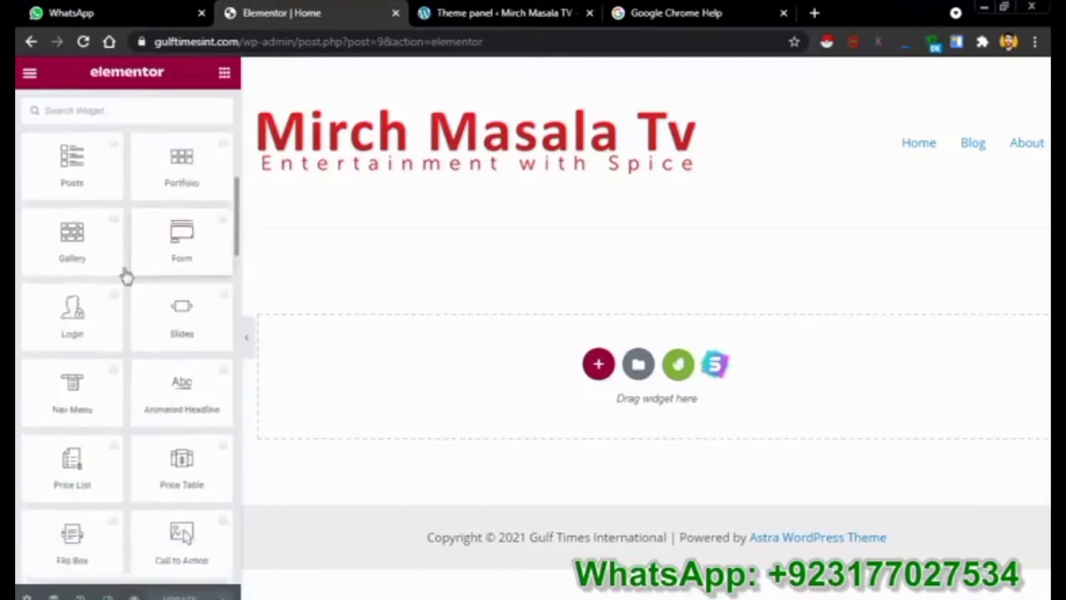
{"action": "scroll", "coordinate": [125, 259], "scroll_direction": "down", "scroll_amount": 4}
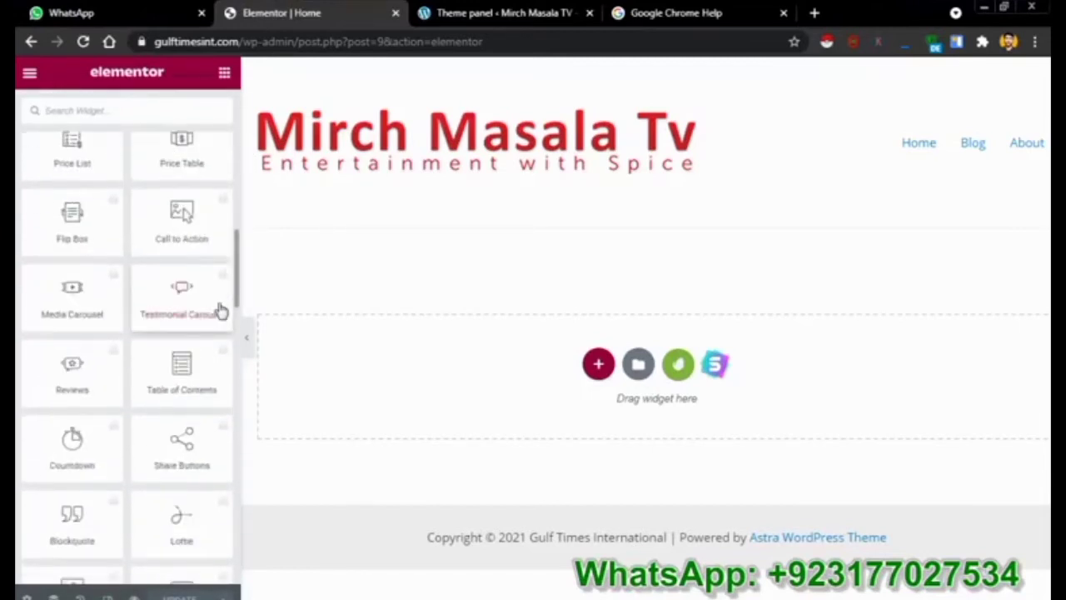
{"action": "left_click", "coordinate": [221, 309]}
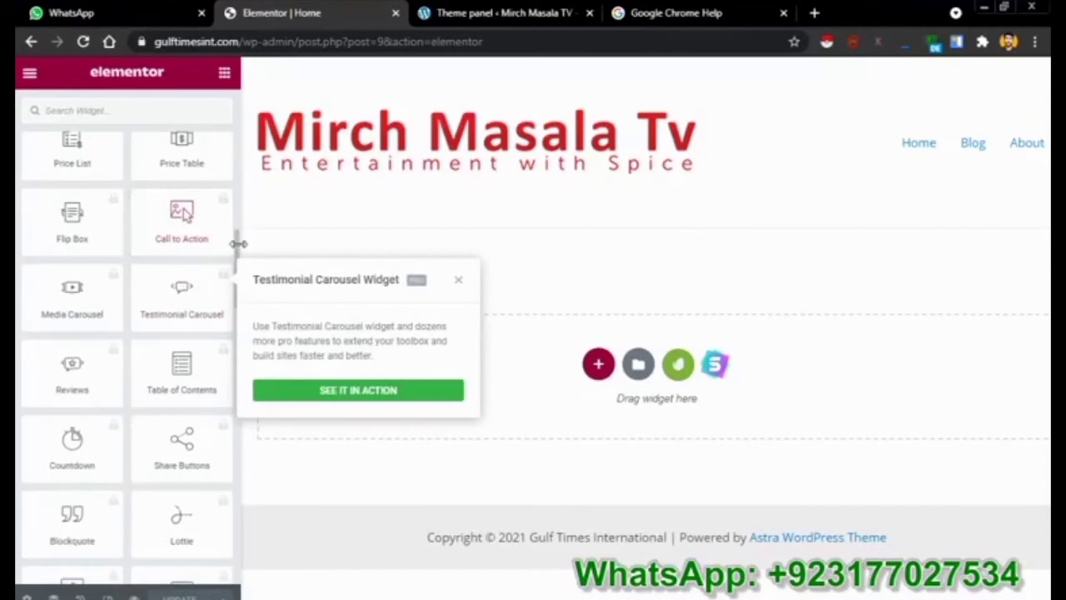
{"action": "left_click_drag", "start_coordinate": [236, 249], "coordinate": [242, 120]}
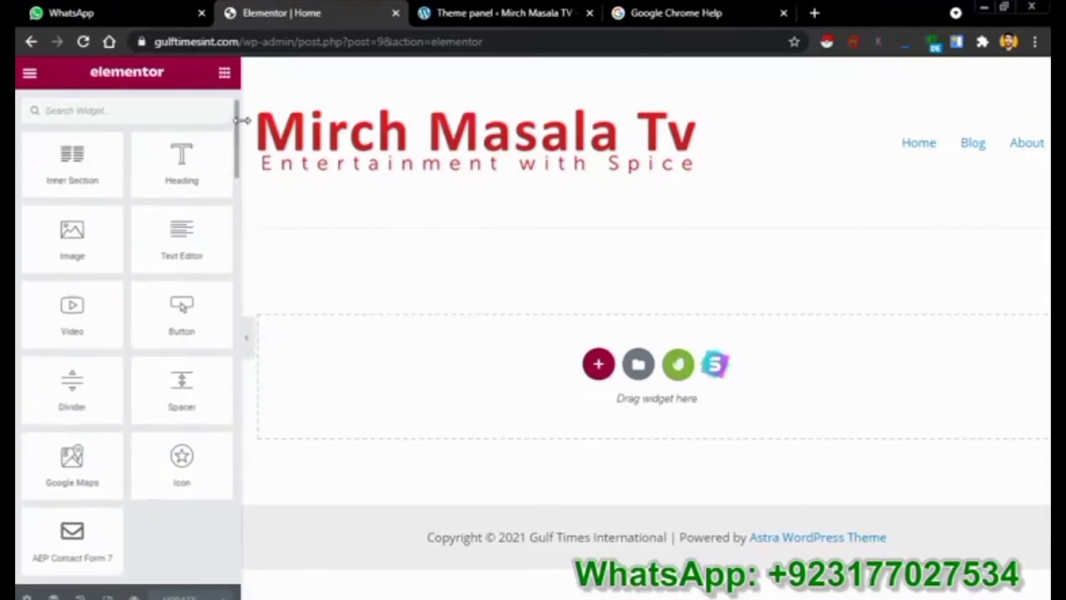
{"action": "left_click_drag", "start_coordinate": [87, 317], "coordinate": [621, 324]}
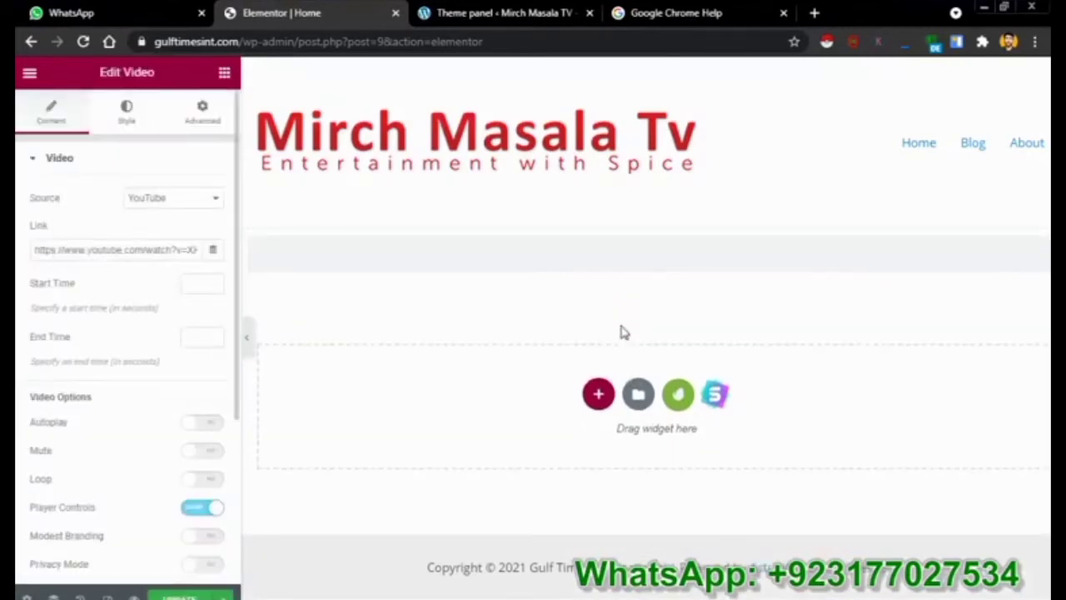
Examine the video widget's source options, link, and aspect ratio setting
{"action": "left_click", "coordinate": [170, 199]}
{"action": "left_click", "coordinate": [91, 249]}
{"action": "double_click", "coordinate": [98, 250]}
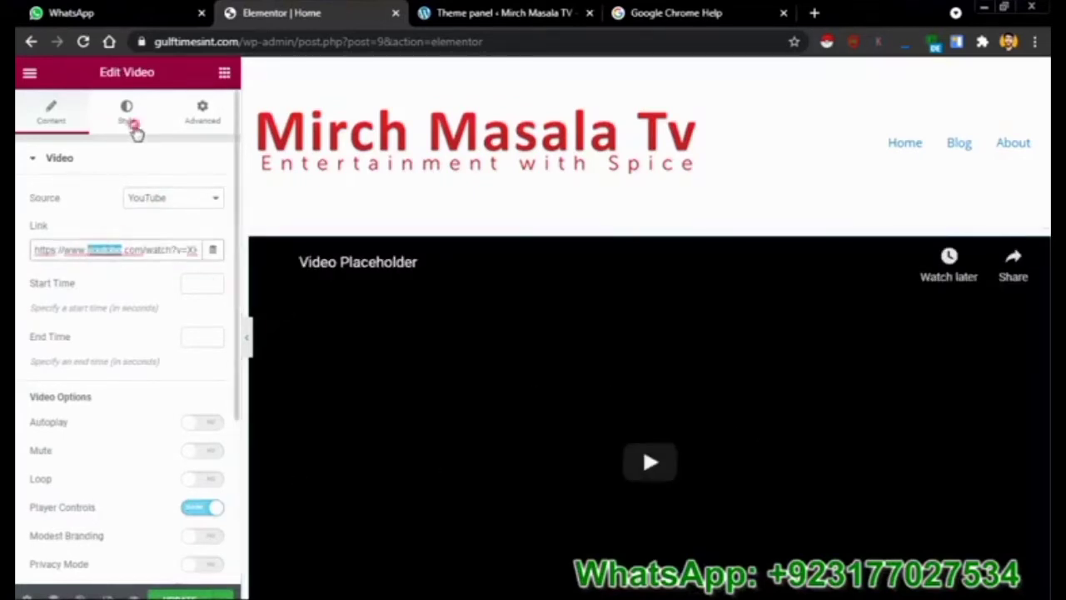
{"action": "left_click", "coordinate": [138, 132]}
{"action": "left_click", "coordinate": [170, 200]}
{"action": "left_click", "coordinate": [172, 201]}
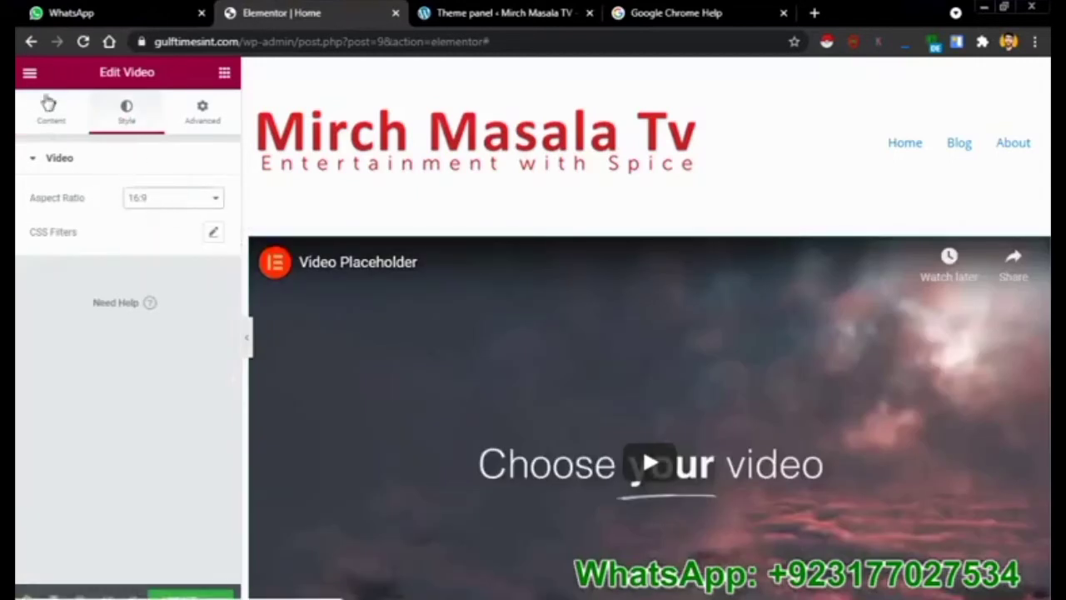
Delete the section holding the Video widget from the Home page
{"action": "left_click", "coordinate": [29, 73]}
{"action": "left_click", "coordinate": [25, 75]}
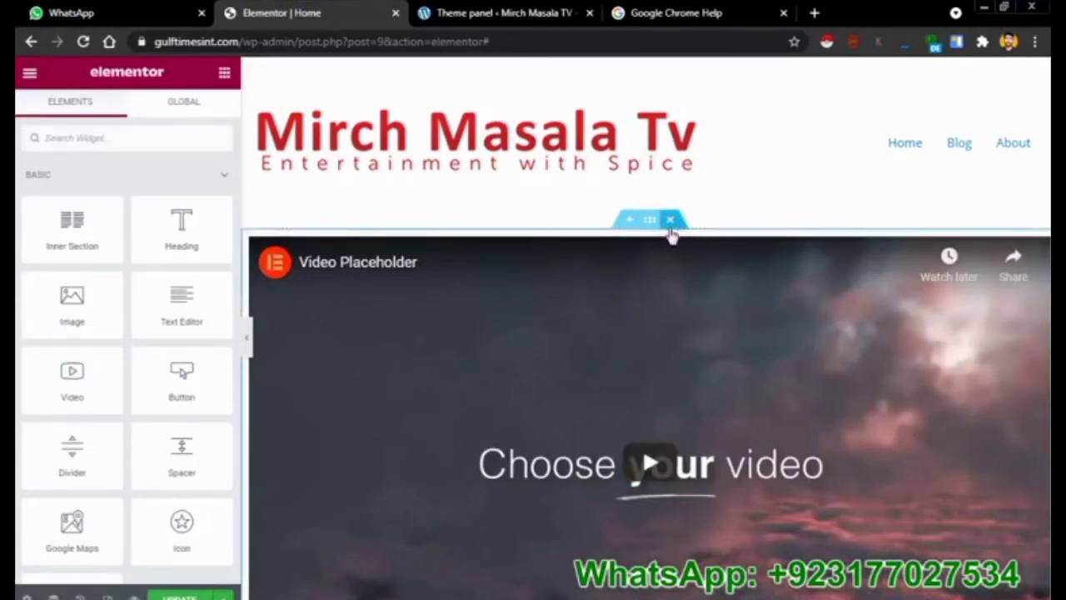
{"action": "left_click", "coordinate": [669, 223]}
Try out a Google Maps widget with a Button widget above it on the page, and delete their section
{"action": "left_click_drag", "start_coordinate": [60, 523], "coordinate": [499, 325]}
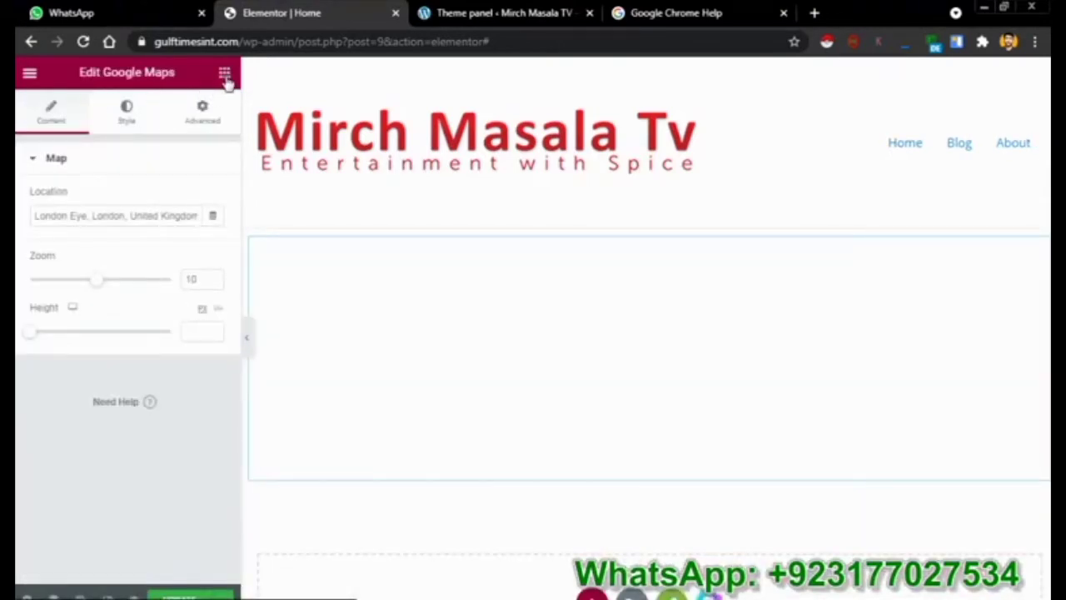
{"action": "left_click", "coordinate": [225, 73]}
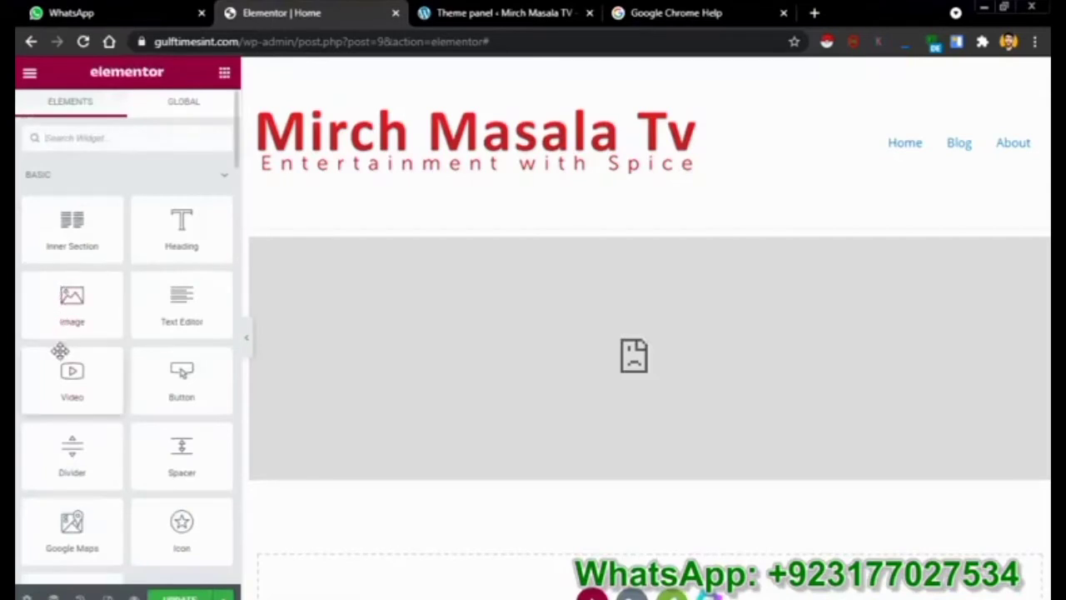
{"action": "left_click_drag", "start_coordinate": [177, 399], "coordinate": [447, 321]}
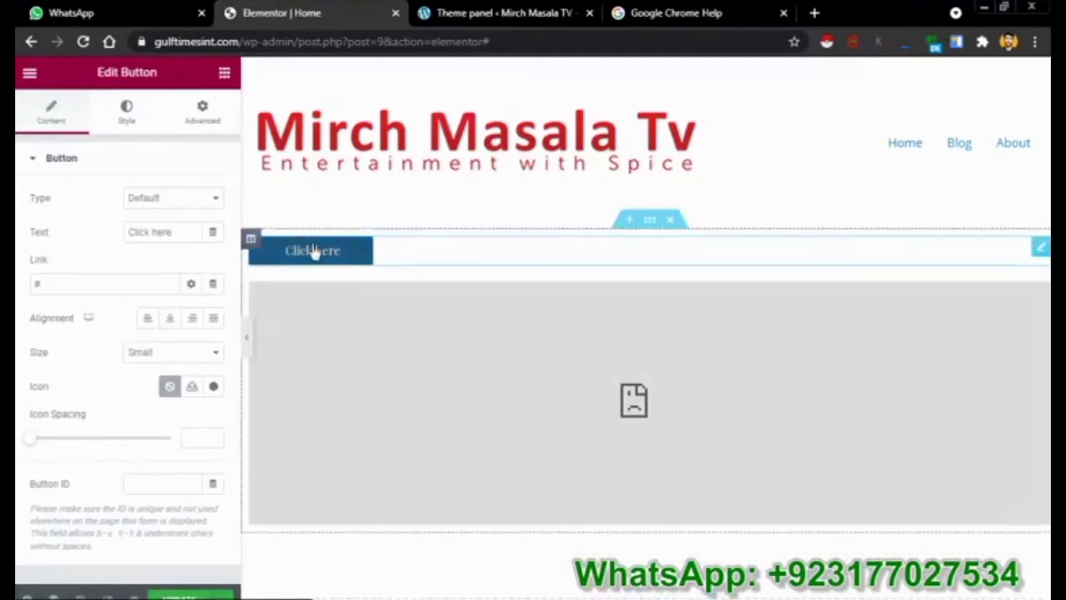
{"action": "left_click_drag", "start_coordinate": [312, 251], "coordinate": [381, 527]}
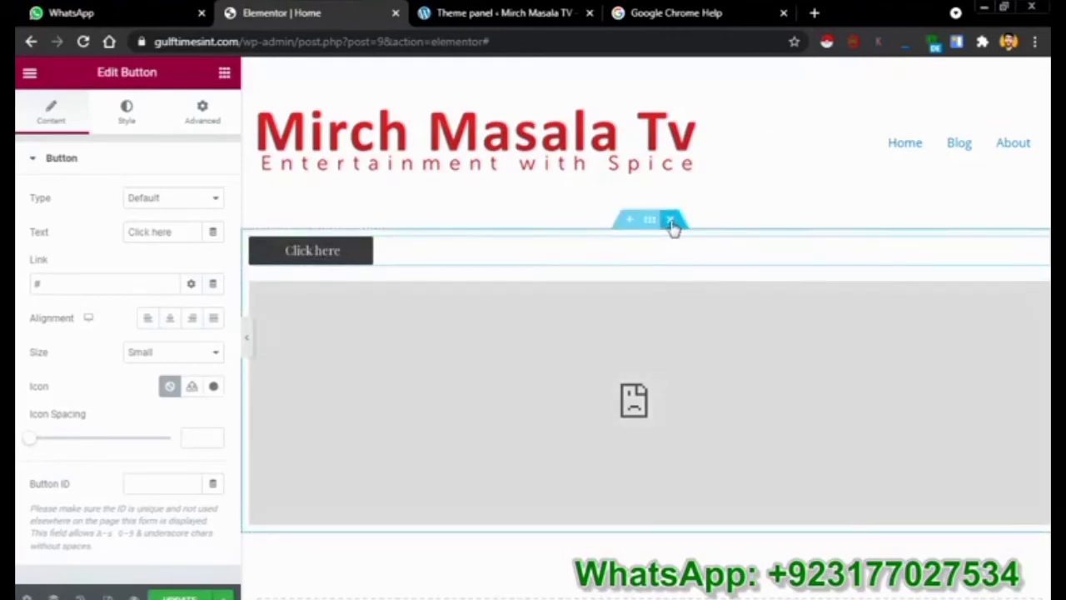
{"action": "left_click", "coordinate": [670, 220]}
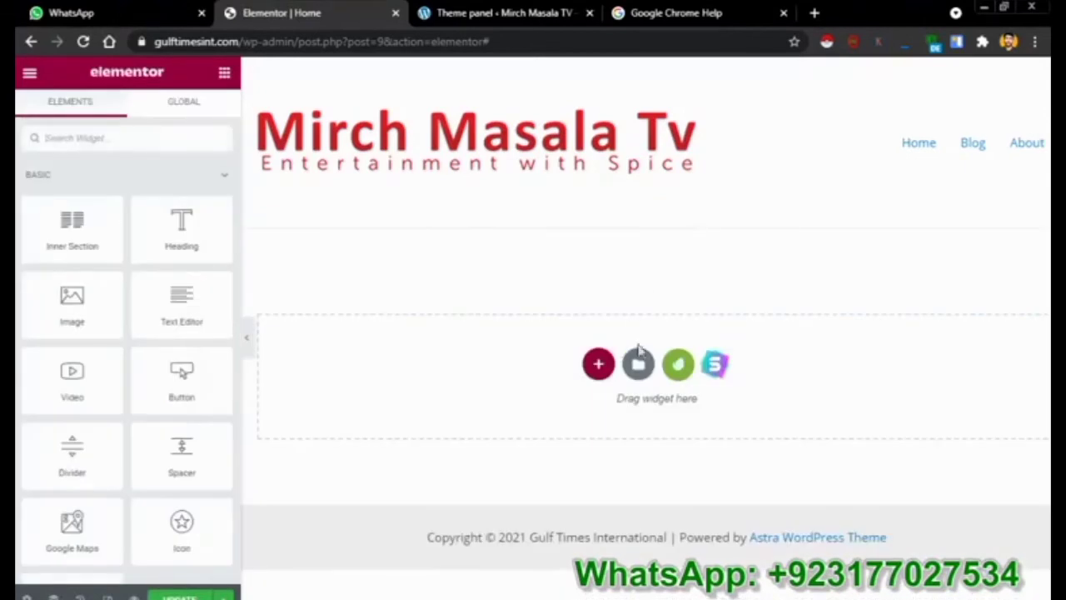
Insert the Global Kit Styles template from the installed Fotro - Food & Restaurant template kit
{"action": "left_click", "coordinate": [672, 371]}
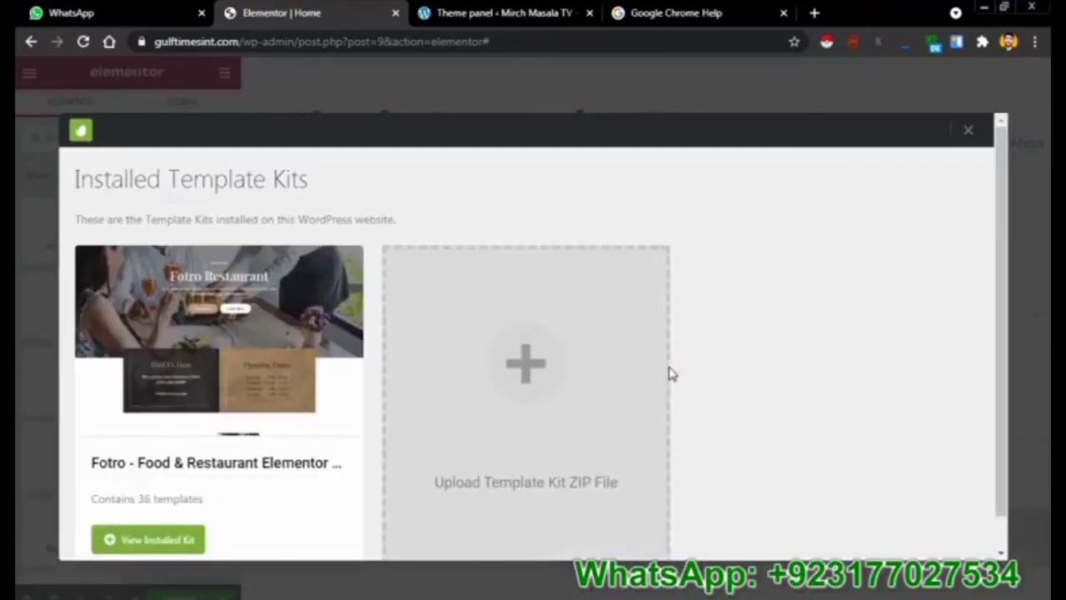
{"action": "left_click", "coordinate": [177, 539]}
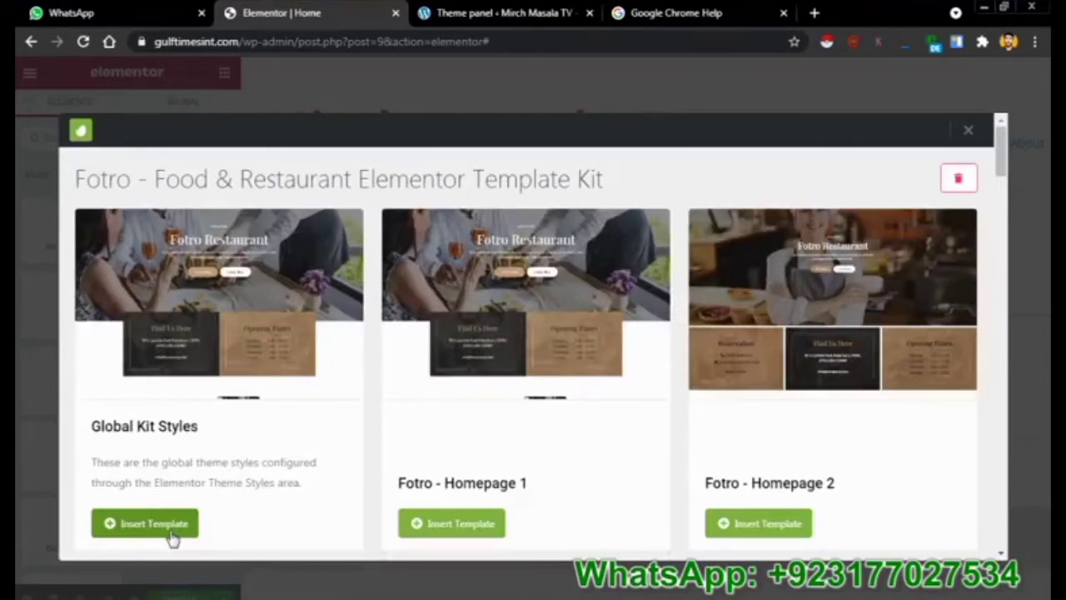
{"action": "left_click", "coordinate": [170, 526]}
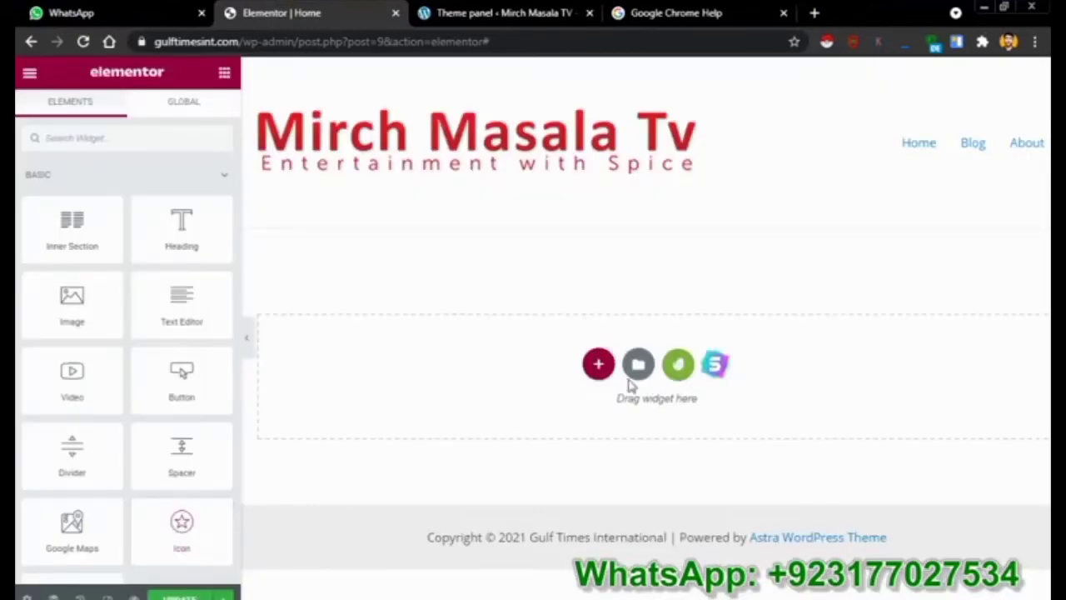
Insert the Fotro - Homepage 1 template from the installed Fotro kit into the Home page
{"action": "left_click", "coordinate": [677, 374]}
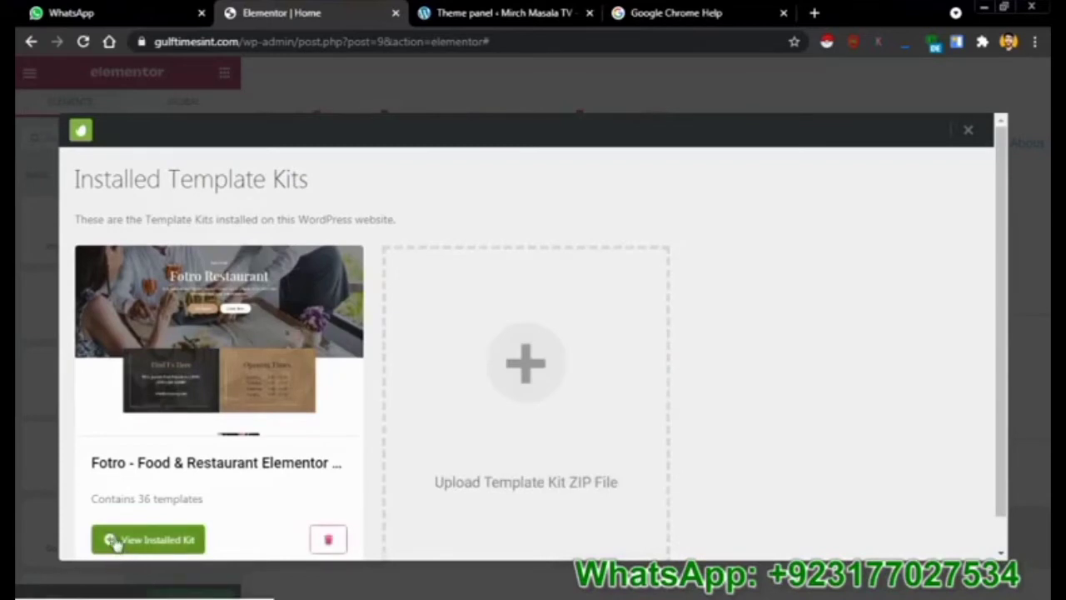
{"action": "left_click", "coordinate": [115, 541]}
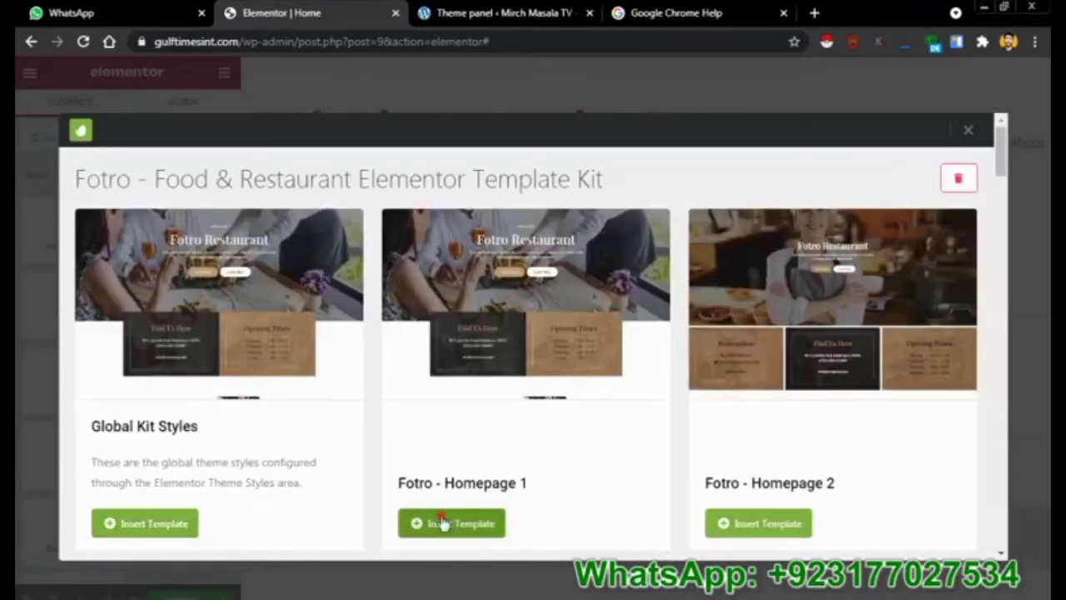
{"action": "left_click", "coordinate": [443, 522]}
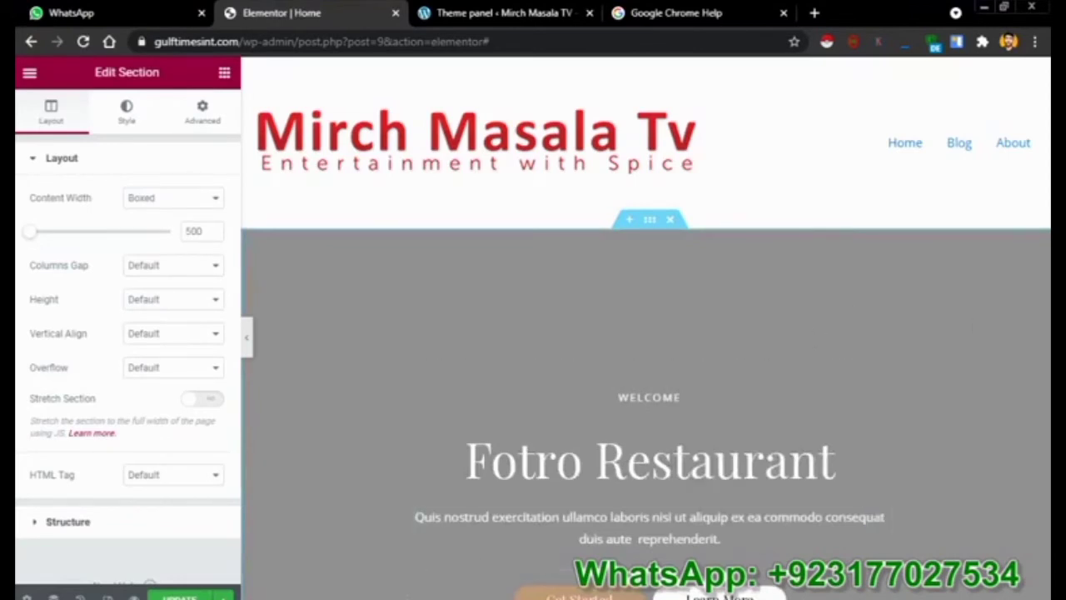
{"action": "left_click_drag", "start_coordinate": [1043, 119], "coordinate": [1044, 498]}
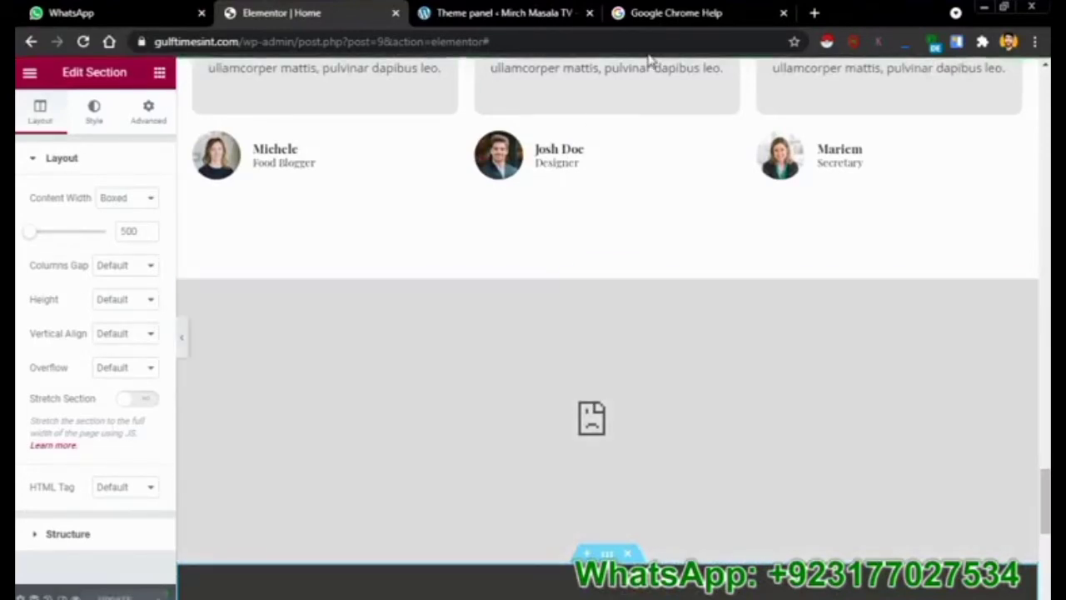
Load gulftimesint.com in the Google Chrome Help tab and look through the live Home page down to the testimonials
{"action": "left_click", "coordinate": [663, 11]}
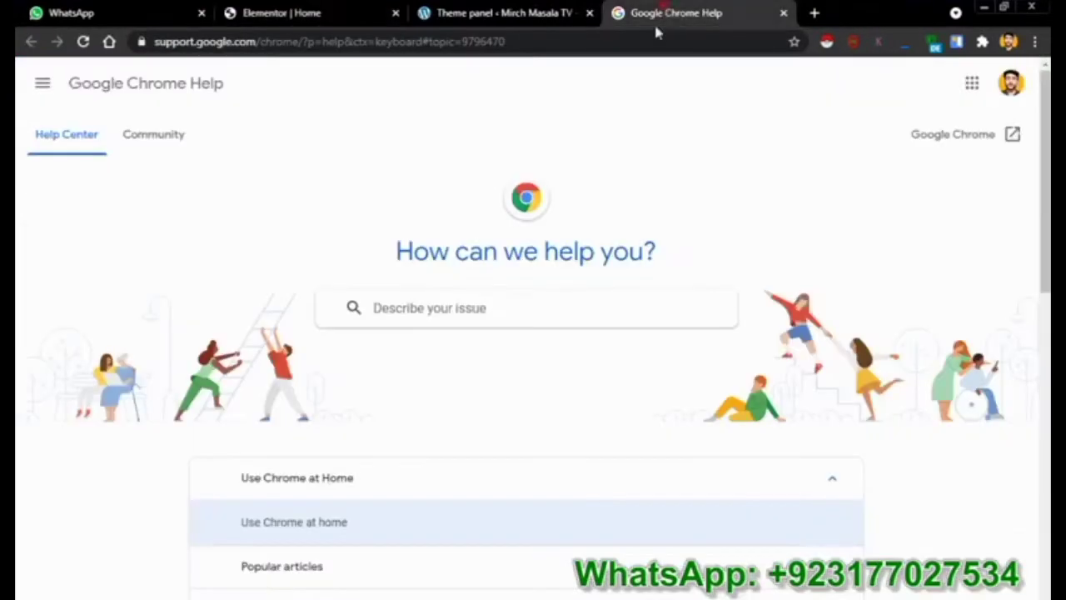
{"action": "left_click", "coordinate": [632, 44]}
{"action": "type", "text": "gu"}
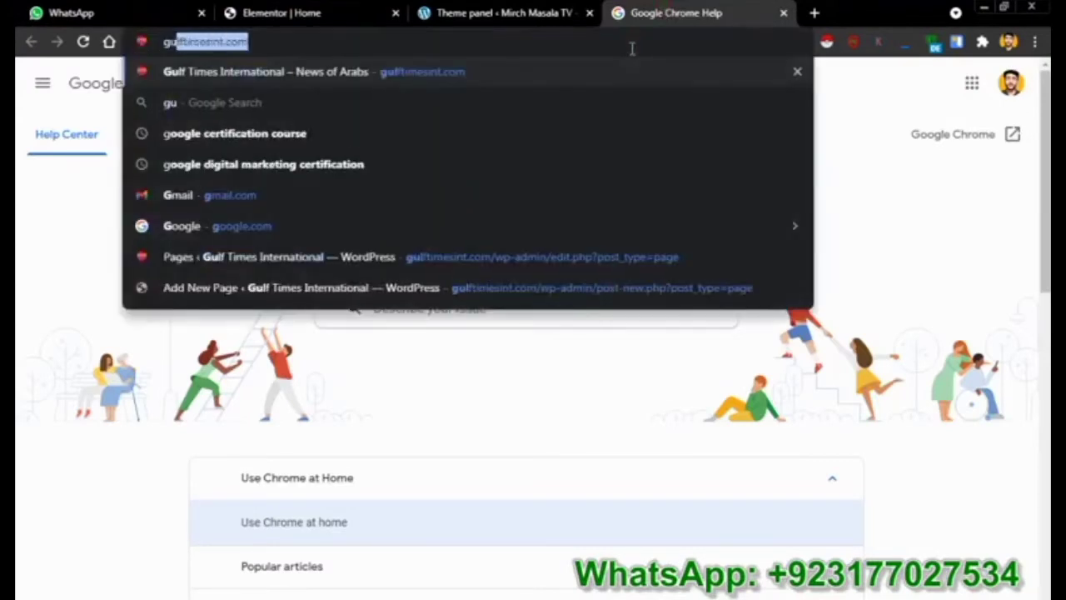
{"action": "key", "text": "Return"}
{"action": "left_click", "coordinate": [505, 13]}
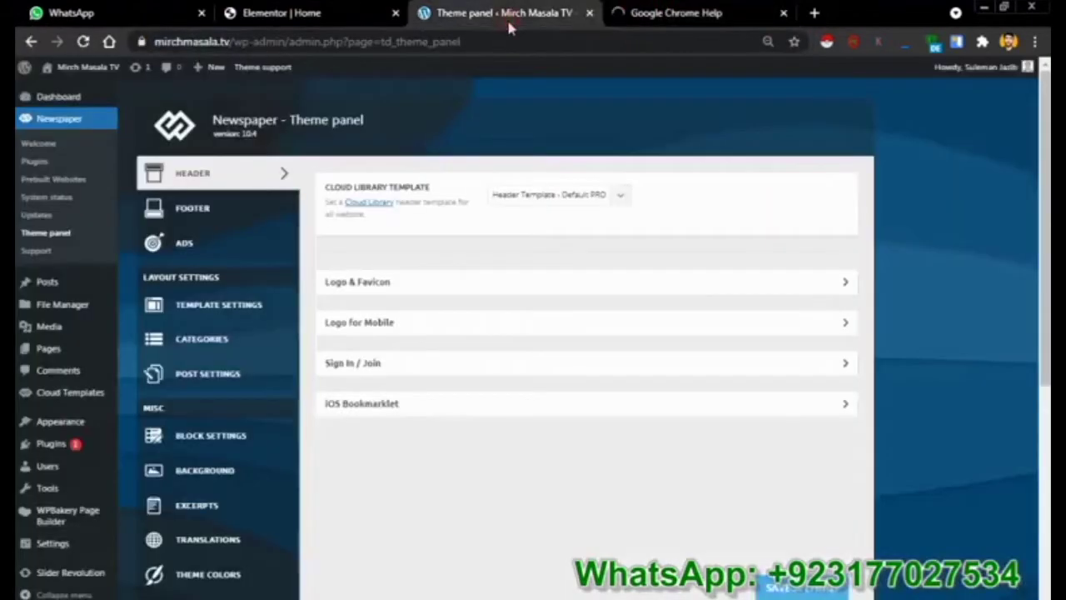
{"action": "left_click_drag", "start_coordinate": [350, 13], "coordinate": [497, 8]}
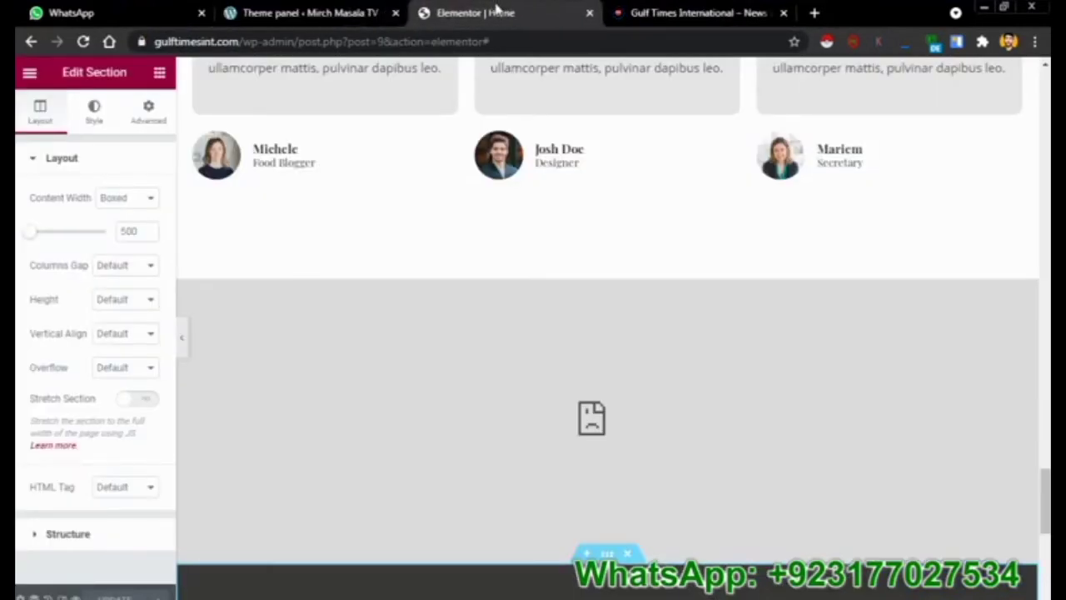
{"action": "left_click", "coordinate": [647, 12]}
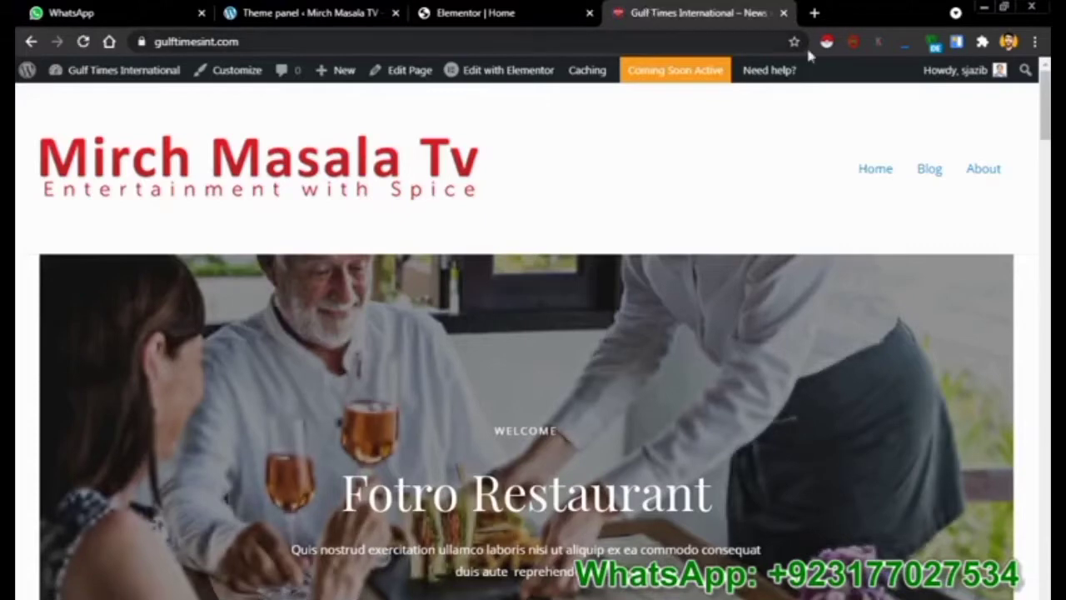
{"action": "scroll", "coordinate": [1044, 105], "scroll_direction": "down", "scroll_amount": 6}
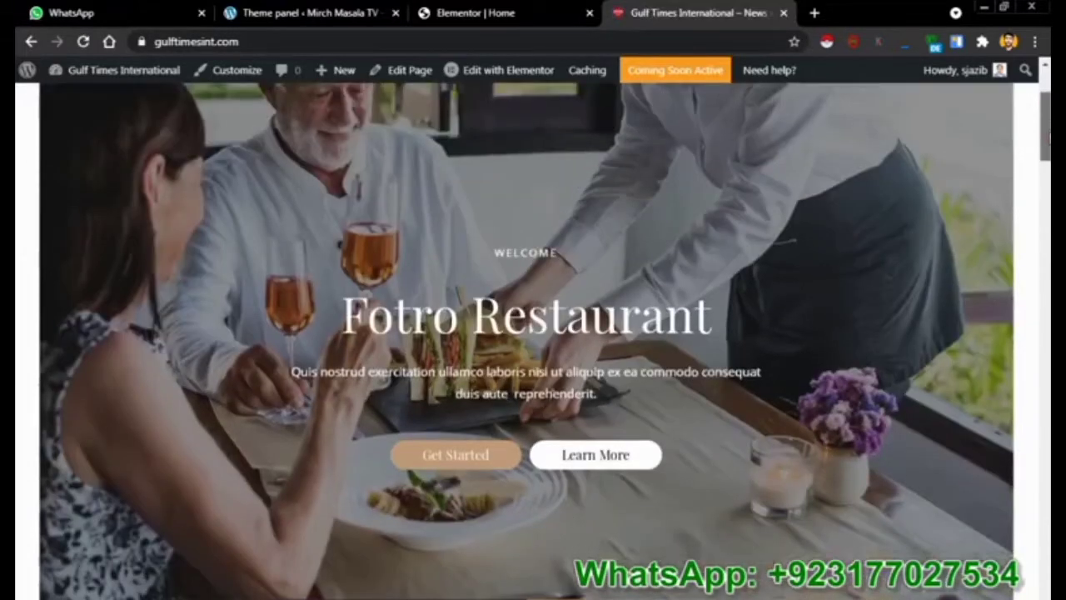
{"action": "scroll", "coordinate": [533, 333], "scroll_direction": "down", "scroll_amount": 10}
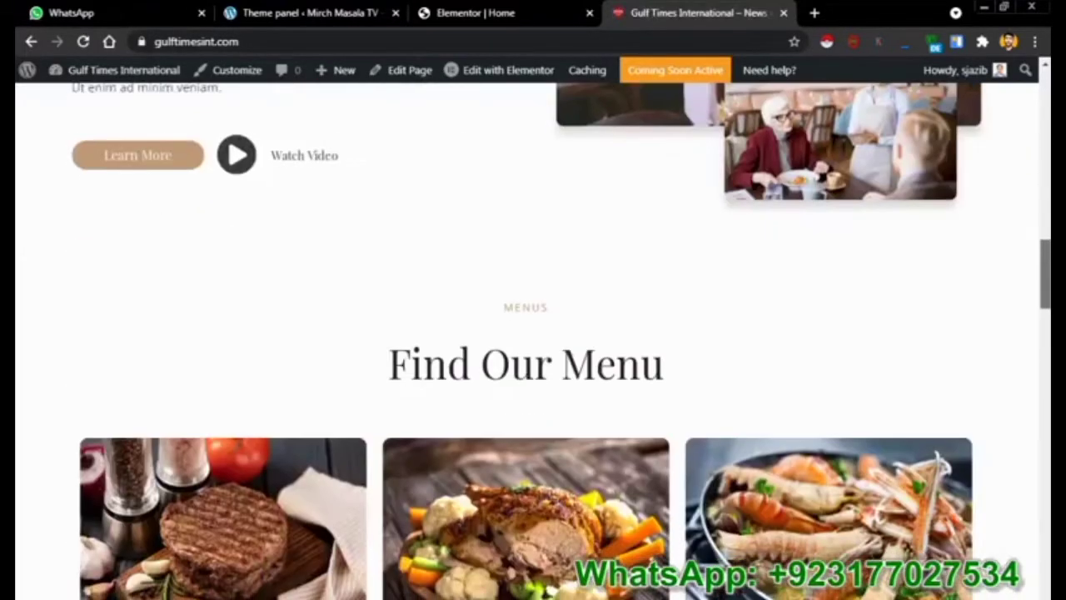
{"action": "scroll", "coordinate": [532, 333], "scroll_direction": "down", "scroll_amount": 8}
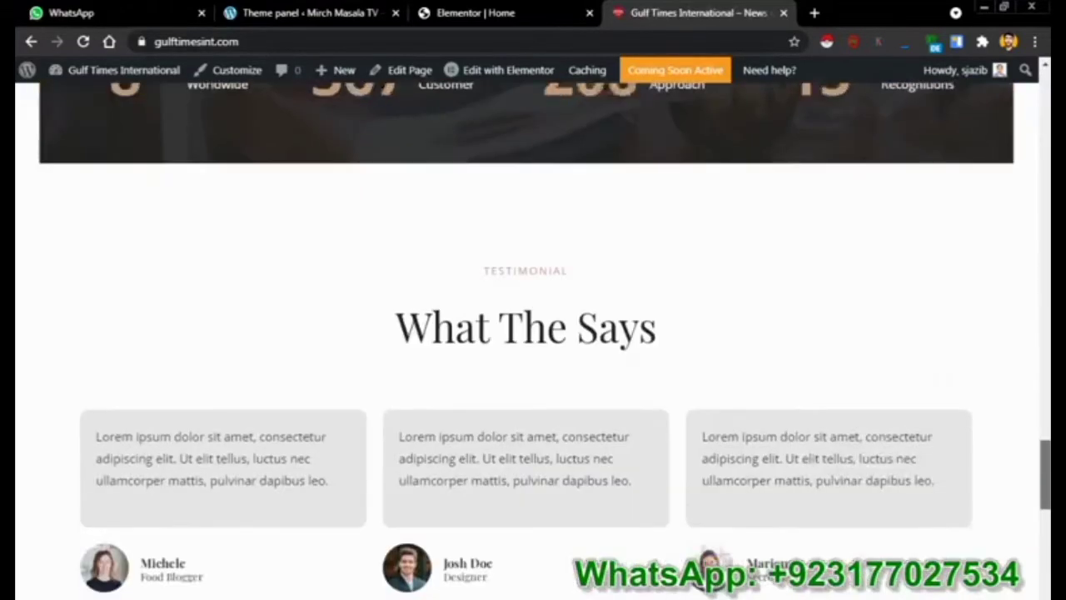
{"action": "left_click_drag", "start_coordinate": [1046, 460], "coordinate": [1047, 91]}
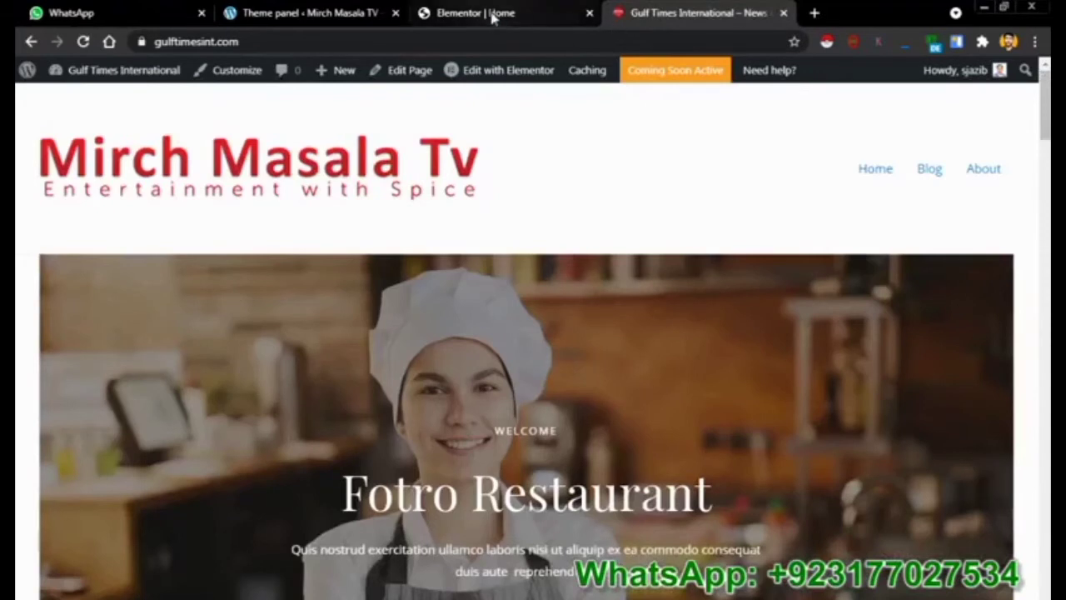
Return to the Elementor editor and change the hero heading to "Khadin's Restaurant"
{"action": "left_click", "coordinate": [491, 15]}
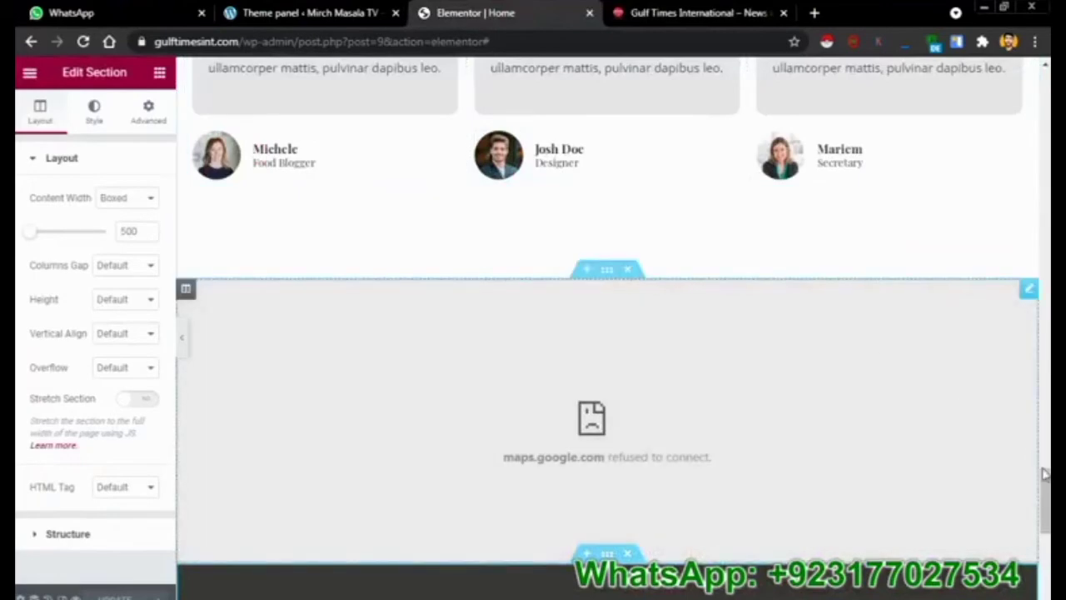
{"action": "left_click_drag", "start_coordinate": [1047, 473], "coordinate": [1046, 115]}
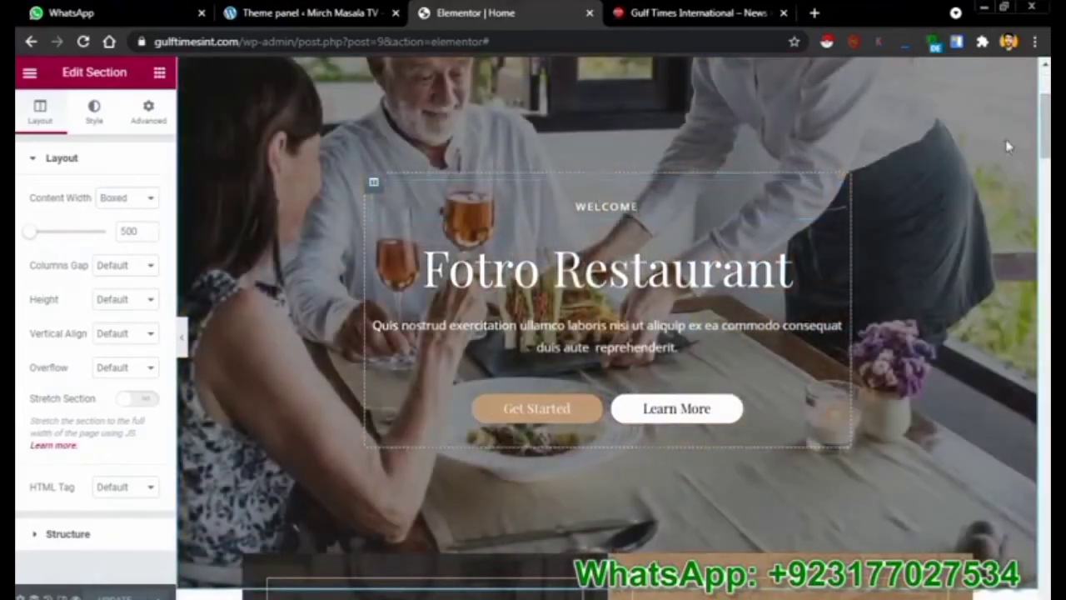
{"action": "scroll", "coordinate": [639, 208], "scroll_direction": "up", "scroll_amount": 3}
{"action": "scroll", "coordinate": [612, 324], "scroll_direction": "down", "scroll_amount": 3}
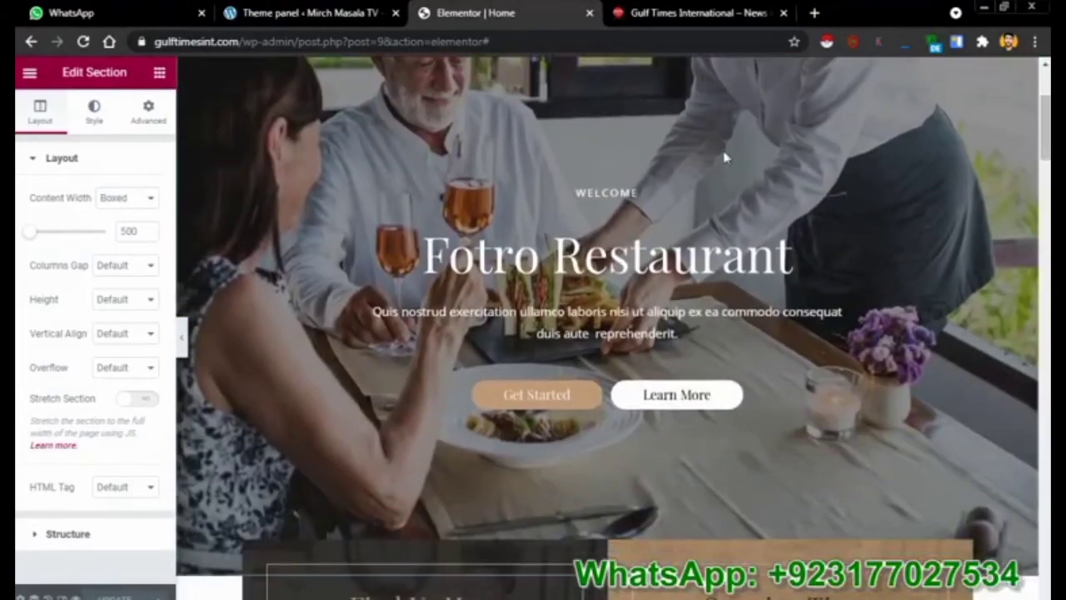
{"action": "left_click", "coordinate": [794, 255]}
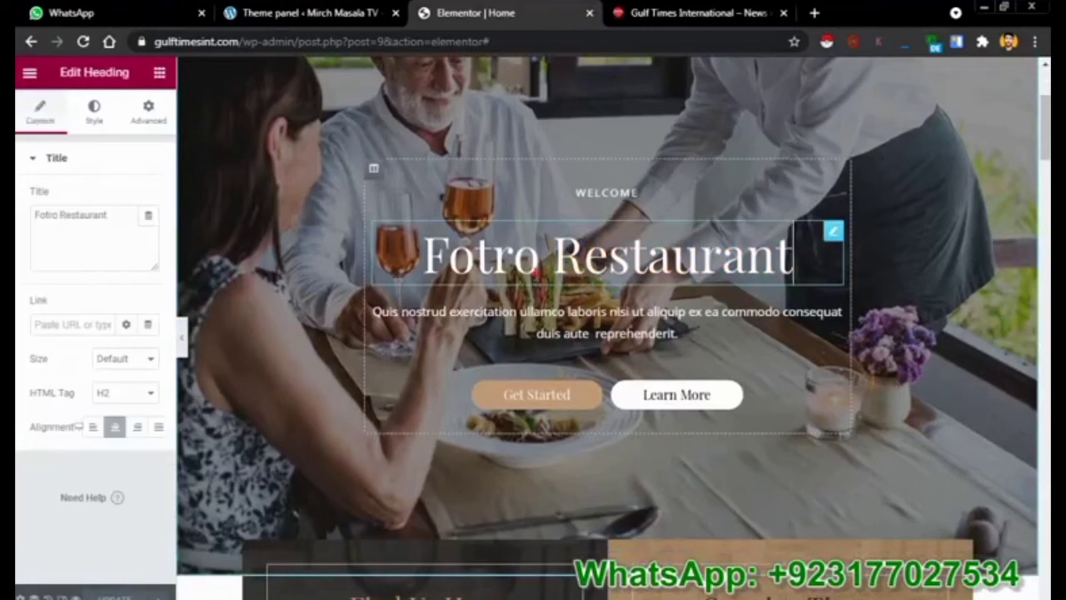
{"action": "left_click", "coordinate": [540, 255]}
{"action": "key", "text": "BackSpace"}
{"action": "key", "text": "BackSpace"}
{"action": "key", "text": "BackSpace"}
{"action": "key", "text": "BackSpace"}
{"action": "key", "text": "BackSpace"}
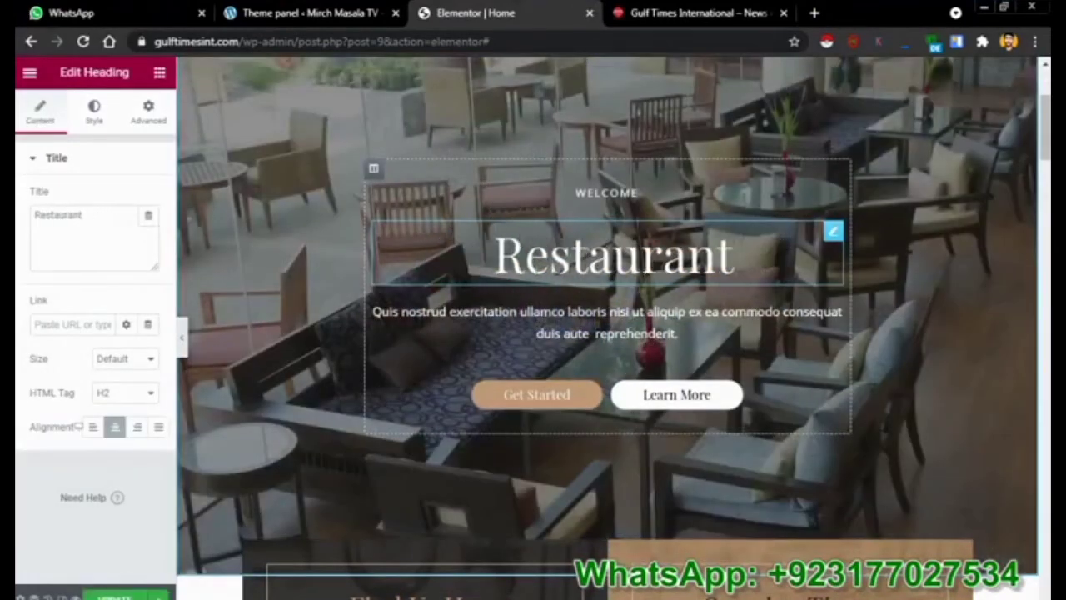
{"action": "type", "text": "Khadin "}
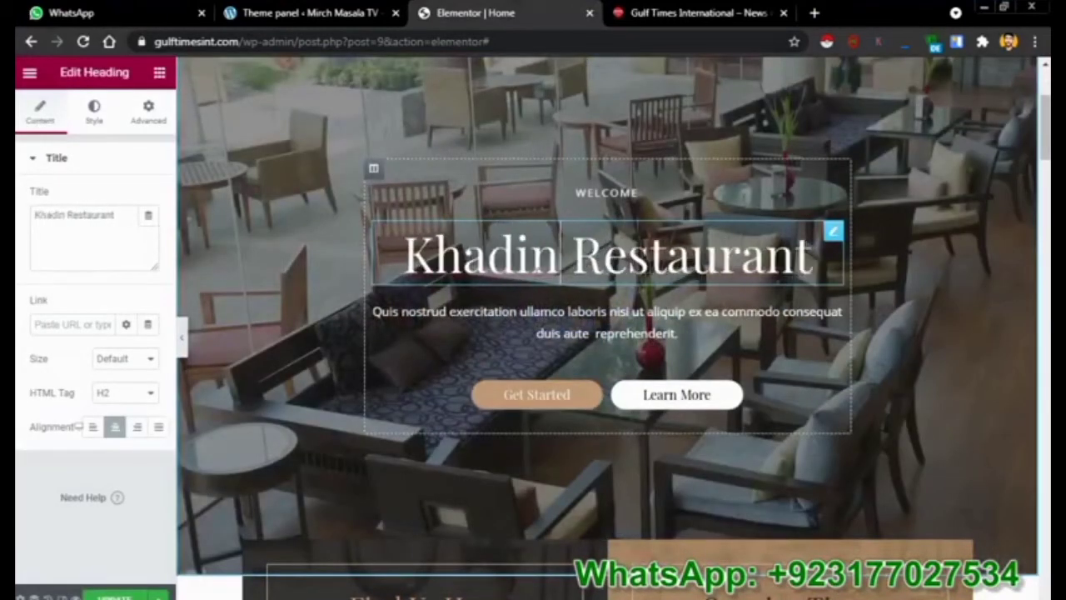
{"action": "type", "text": "'s"}
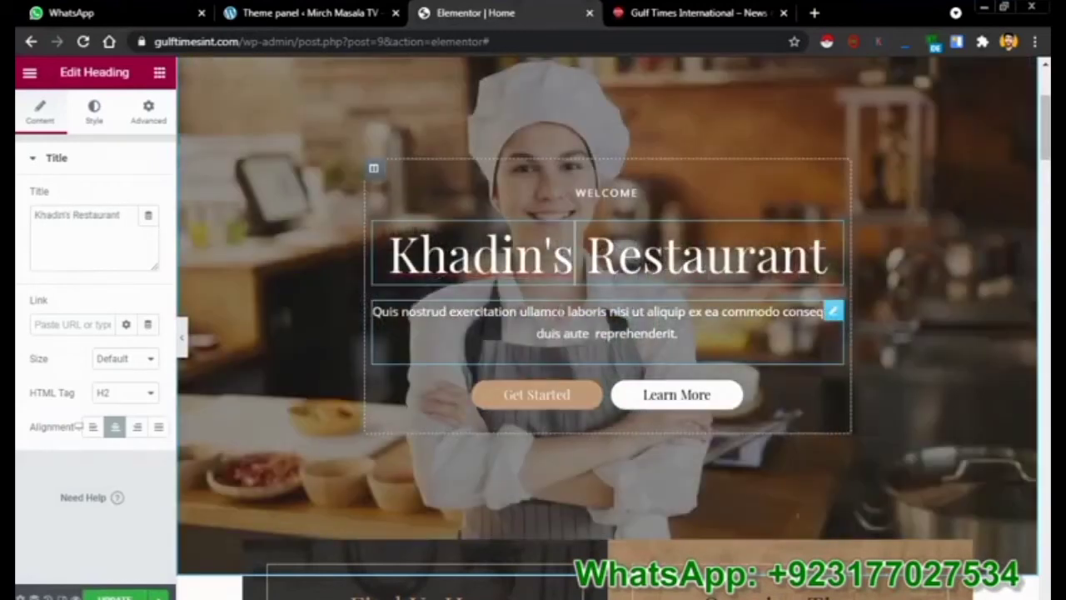
Replace the hero description with "We provide best food recipies for people who like desi foods and are urban villagers"
{"action": "left_click", "coordinate": [563, 313]}
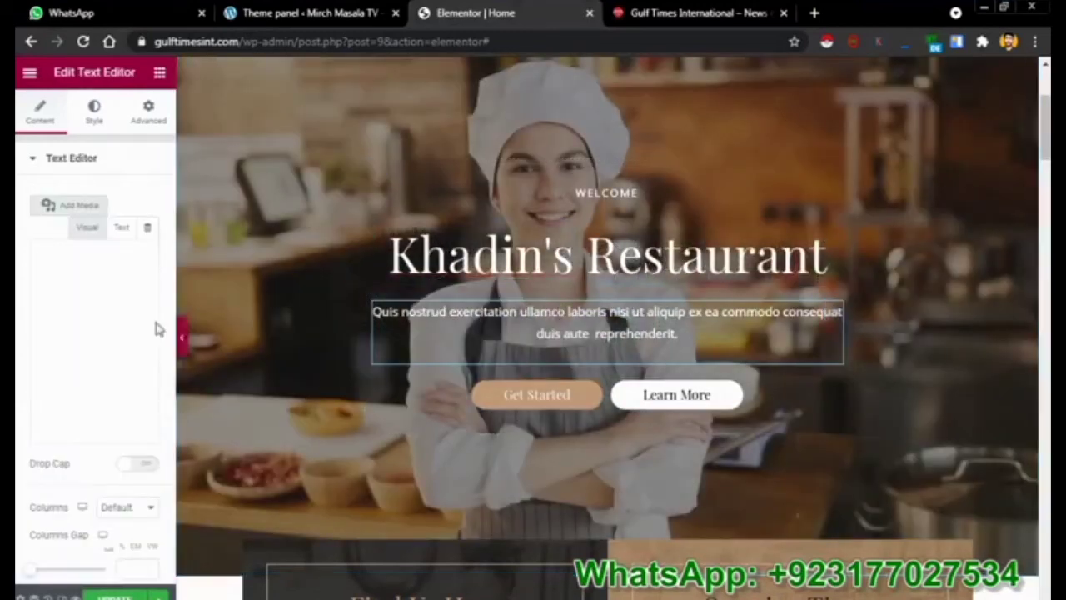
{"action": "left_click", "coordinate": [121, 331]}
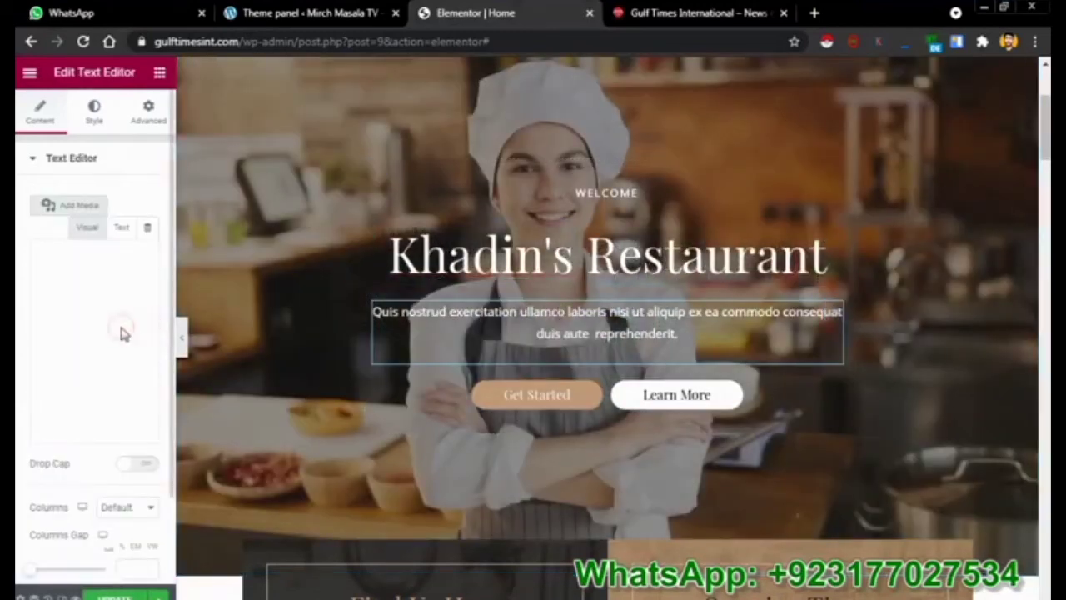
{"action": "left_click", "coordinate": [59, 259]}
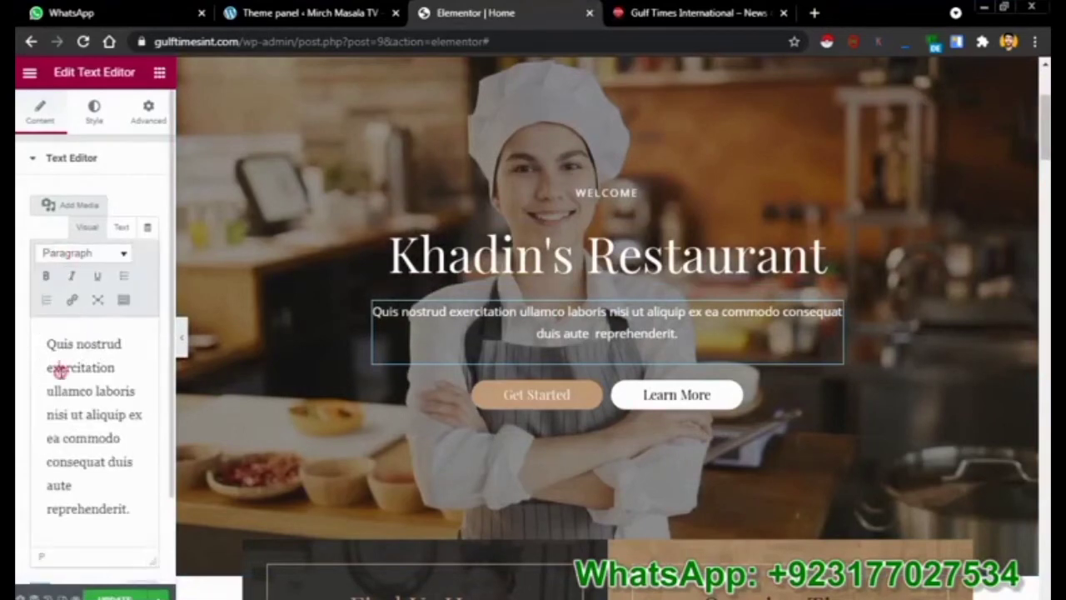
{"action": "triple_click", "coordinate": [60, 369]}
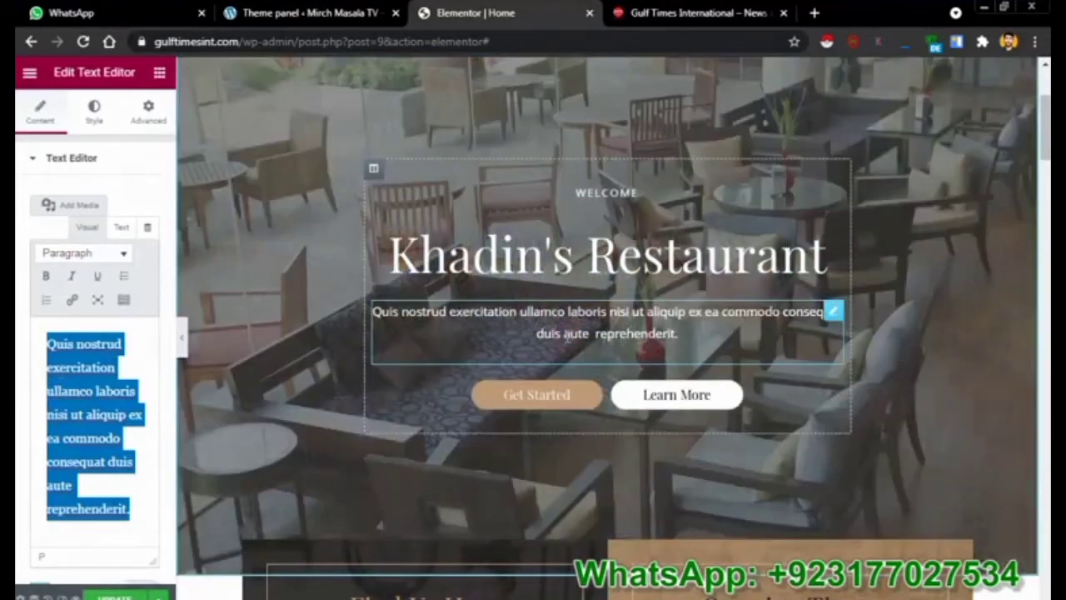
{"action": "key", "text": "BackSpace"}
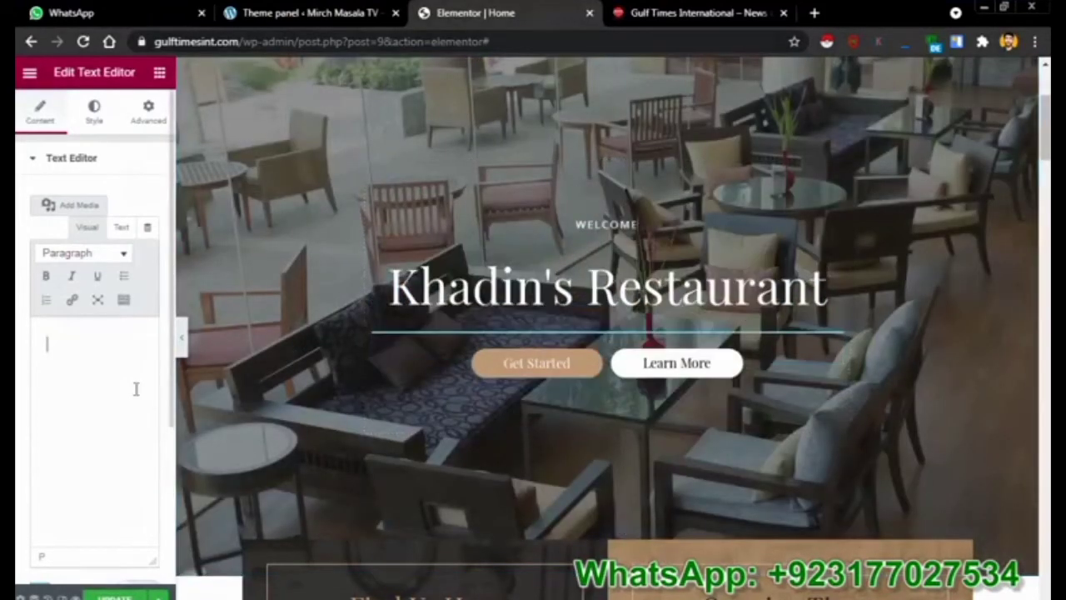
{"action": "type", "text": "We provide"}
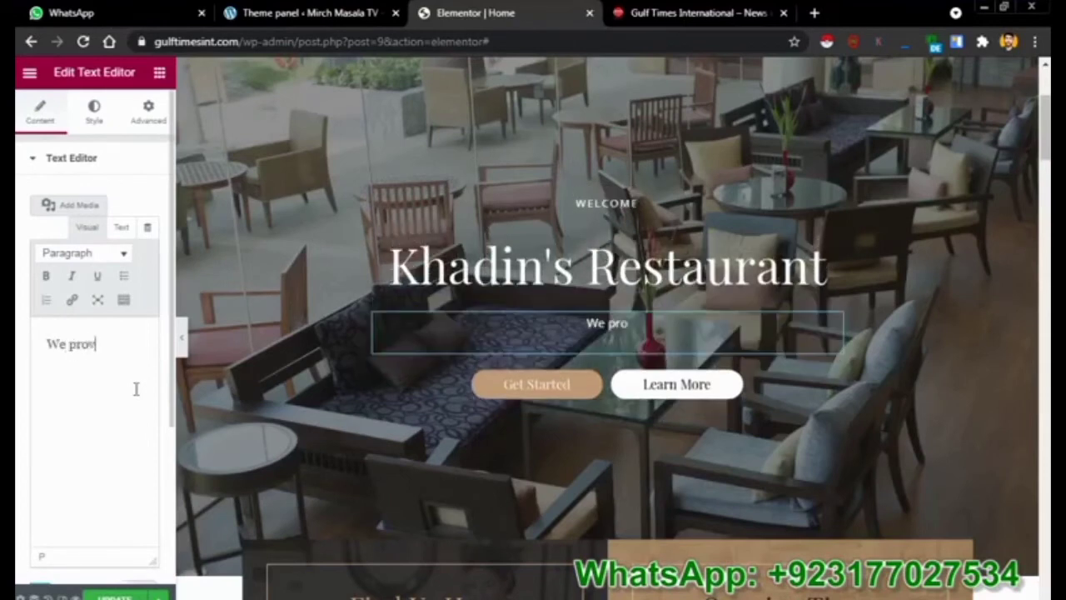
{"action": "key", "text": "BackSpace"}
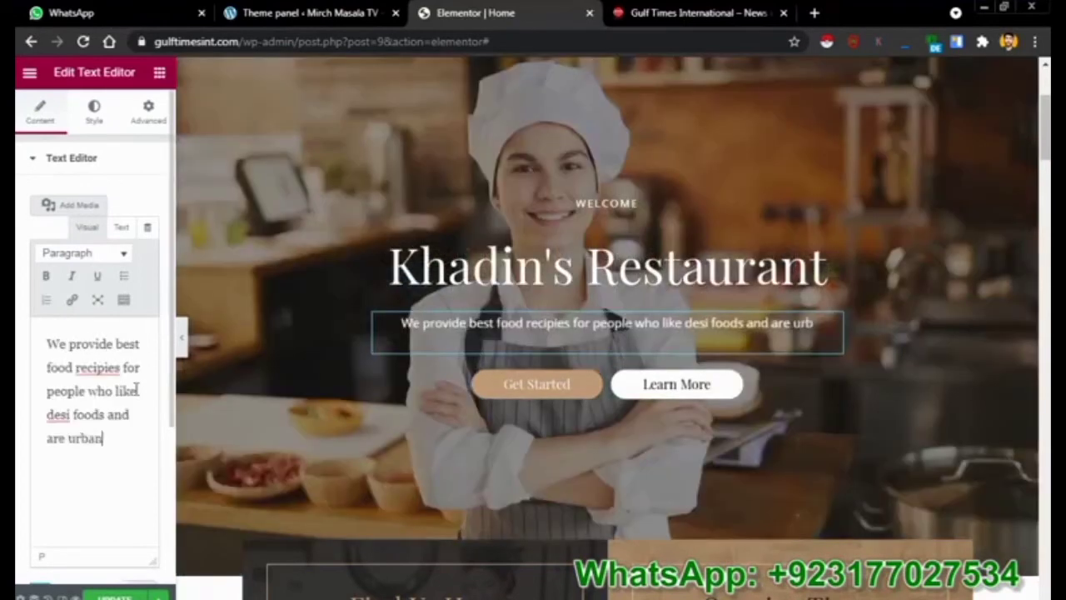
{"action": "type", "text": "village"}
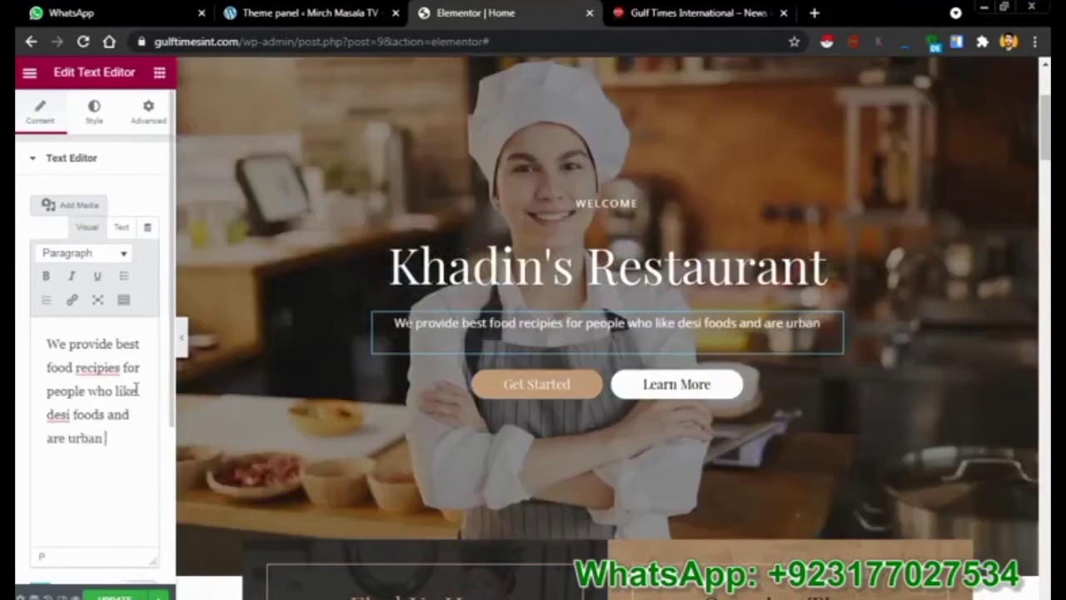
{"action": "type", "text": "rs"}
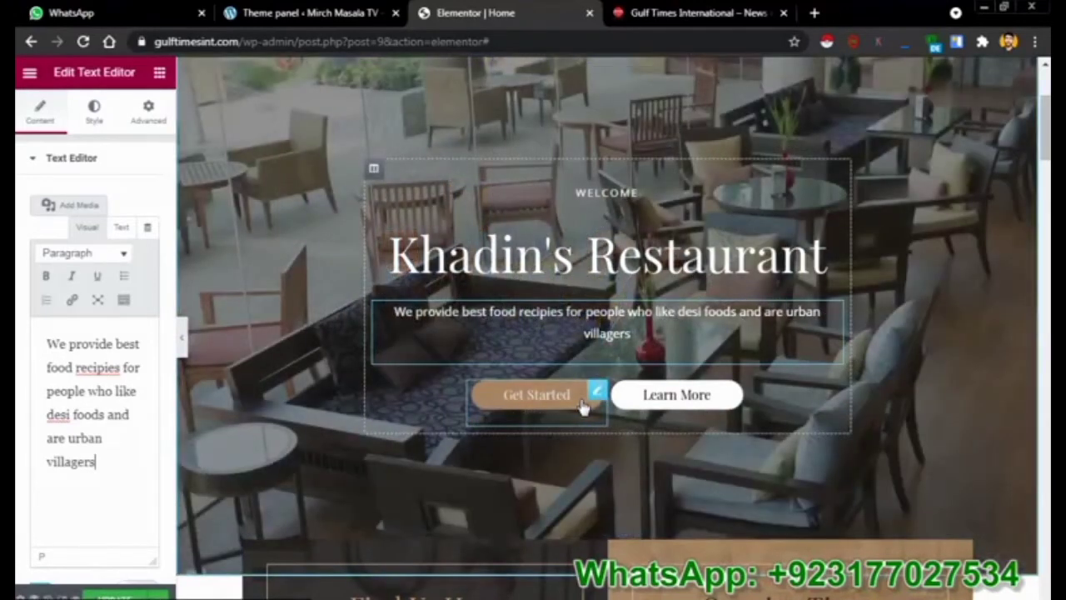
Set the hero heading's typography to the Play font family at size 76 px
{"action": "left_click", "coordinate": [583, 406]}
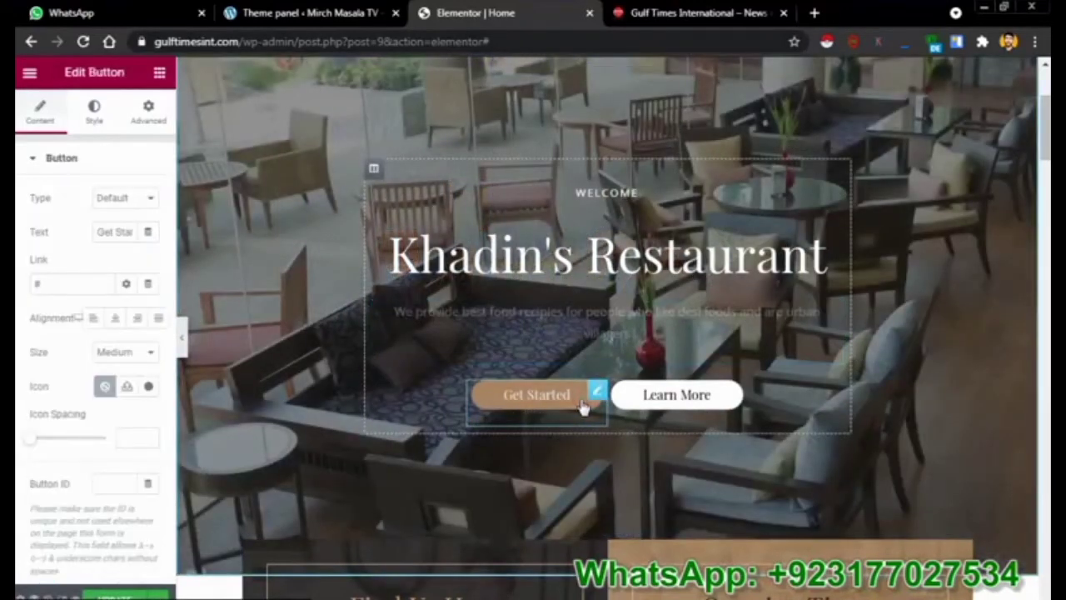
{"action": "triple_click", "coordinate": [112, 234]}
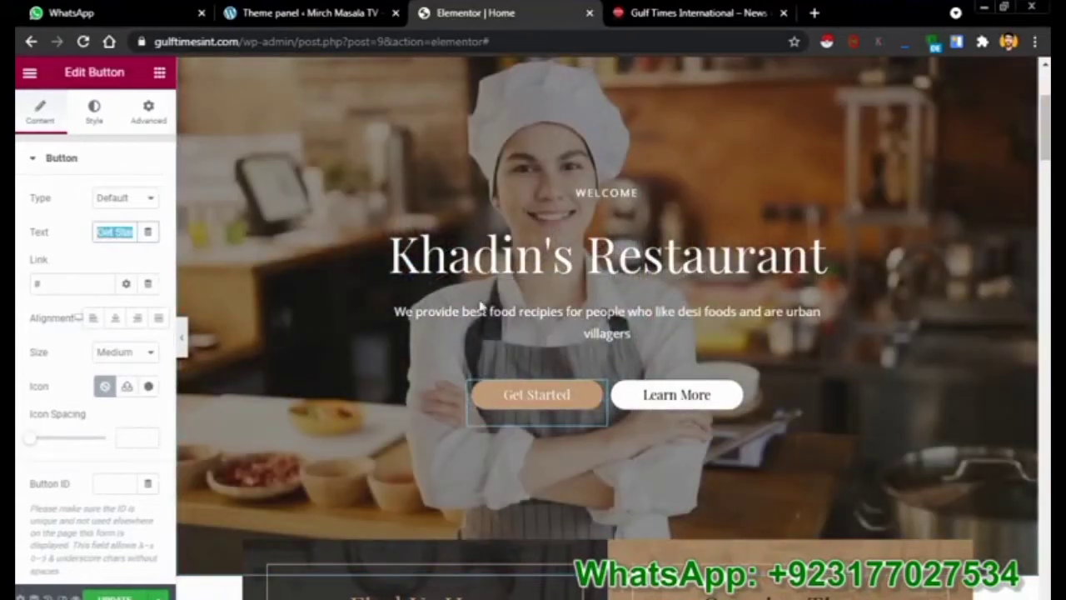
{"action": "left_click", "coordinate": [505, 263]}
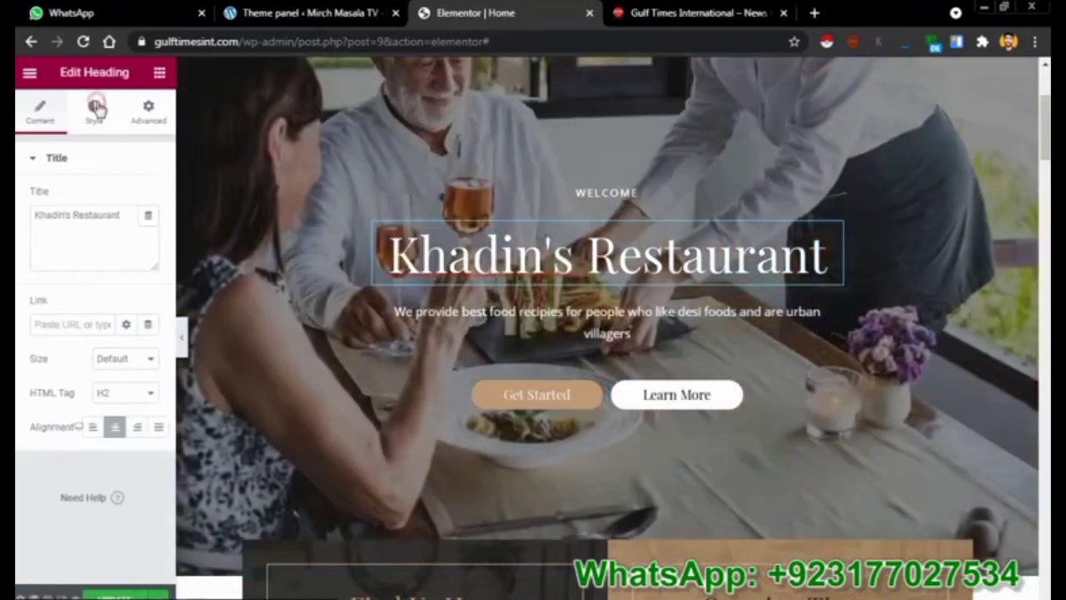
{"action": "left_click", "coordinate": [95, 109]}
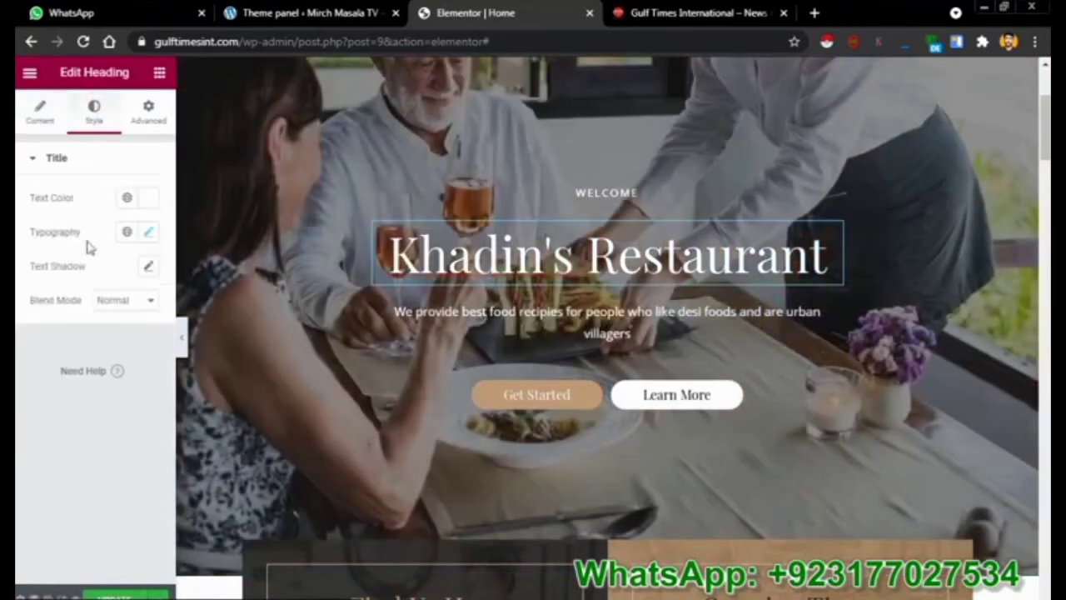
{"action": "left_click", "coordinate": [149, 233]}
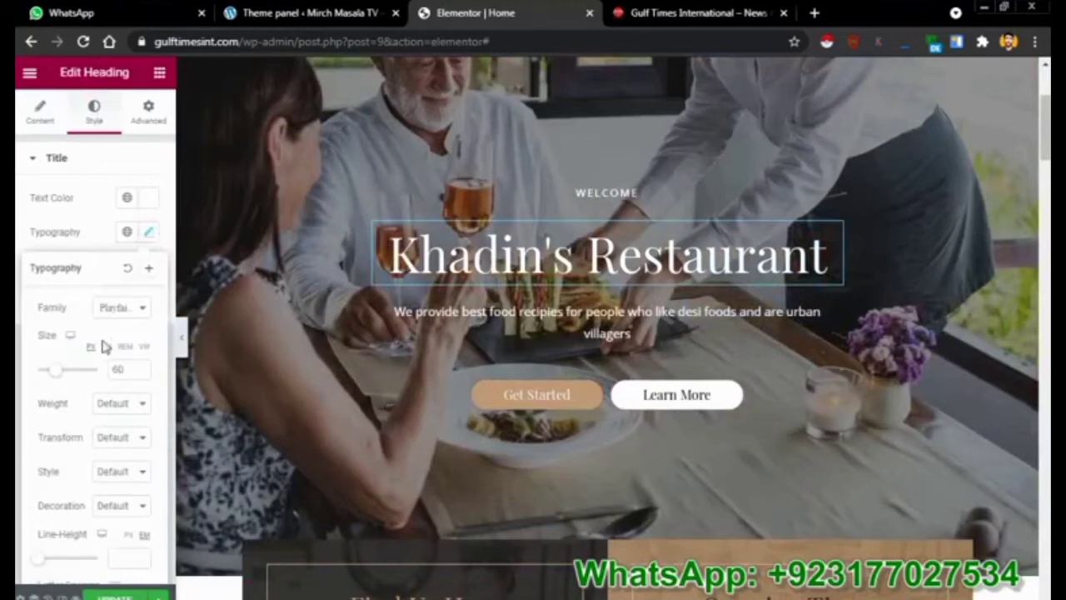
{"action": "mouse_move", "coordinate": [61, 367]}
{"action": "left_mouse_down"}
{"action": "mouse_move", "coordinate": [107, 381]}
{"action": "mouse_move", "coordinate": [53, 375]}
{"action": "left_mouse_up"}
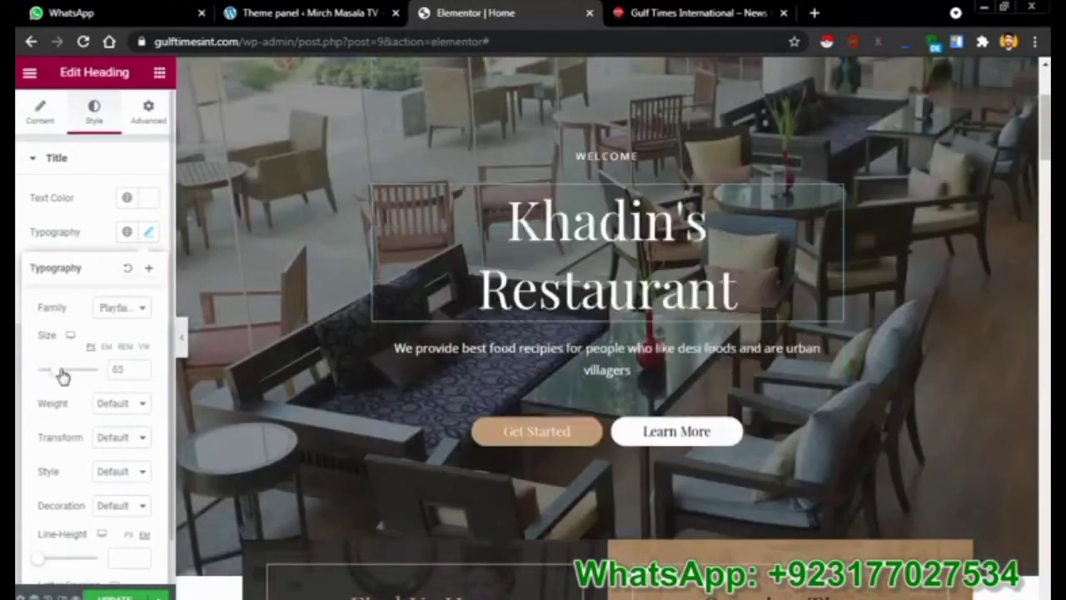
{"action": "left_click", "coordinate": [108, 316]}
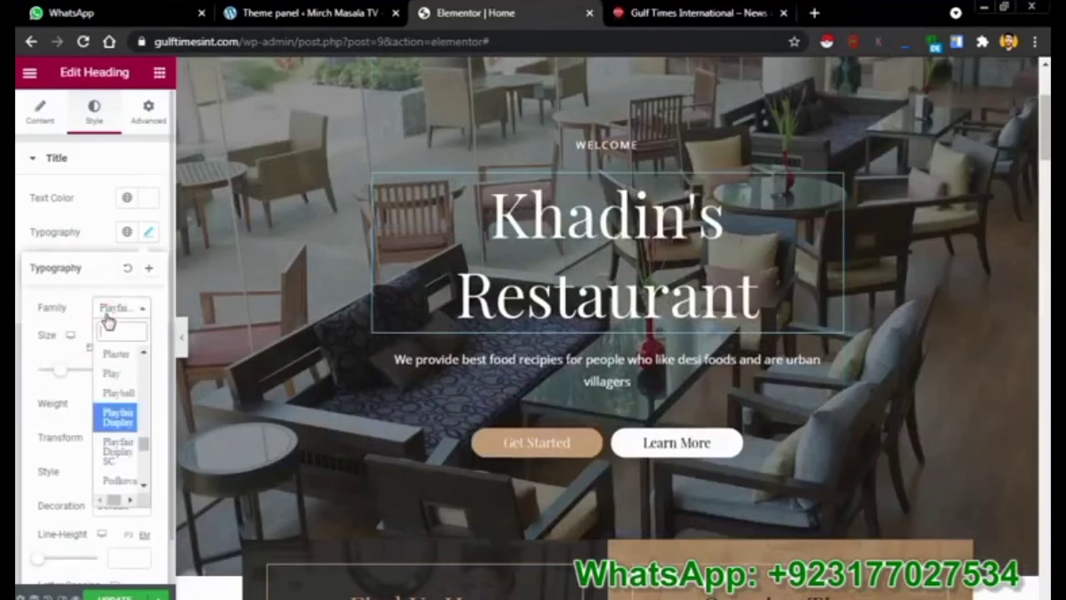
{"action": "left_click", "coordinate": [108, 377]}
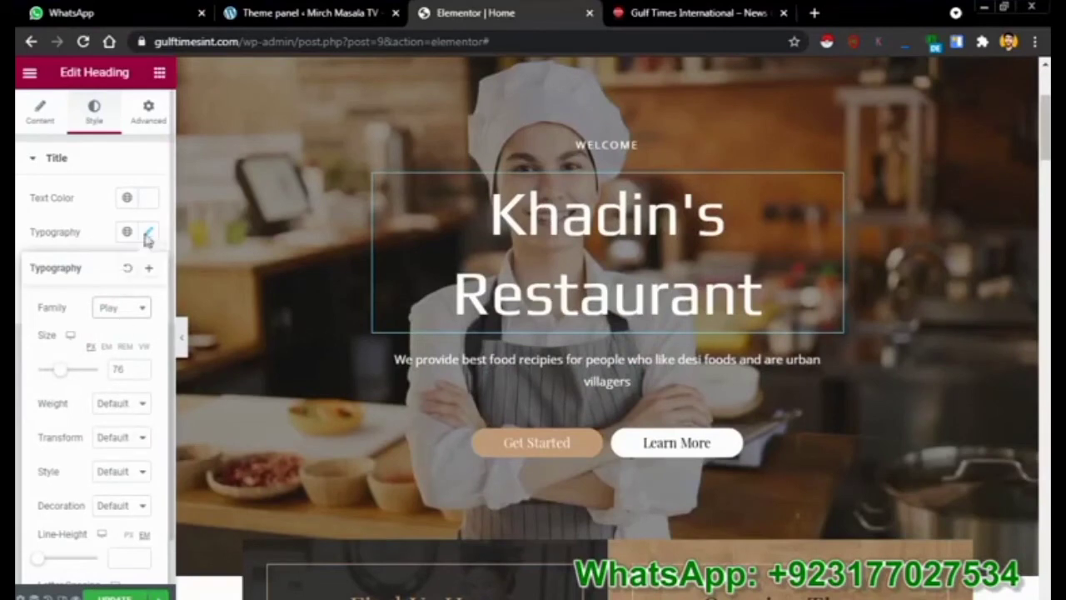
Set the hero heading's text color to white (#FFFFFF)
{"action": "left_click", "coordinate": [148, 198]}
{"action": "left_click", "coordinate": [158, 291]}
{"action": "left_click_drag", "start_coordinate": [169, 304], "coordinate": [92, 206]}
{"action": "left_click_drag", "start_coordinate": [79, 258], "coordinate": [56, 246]}
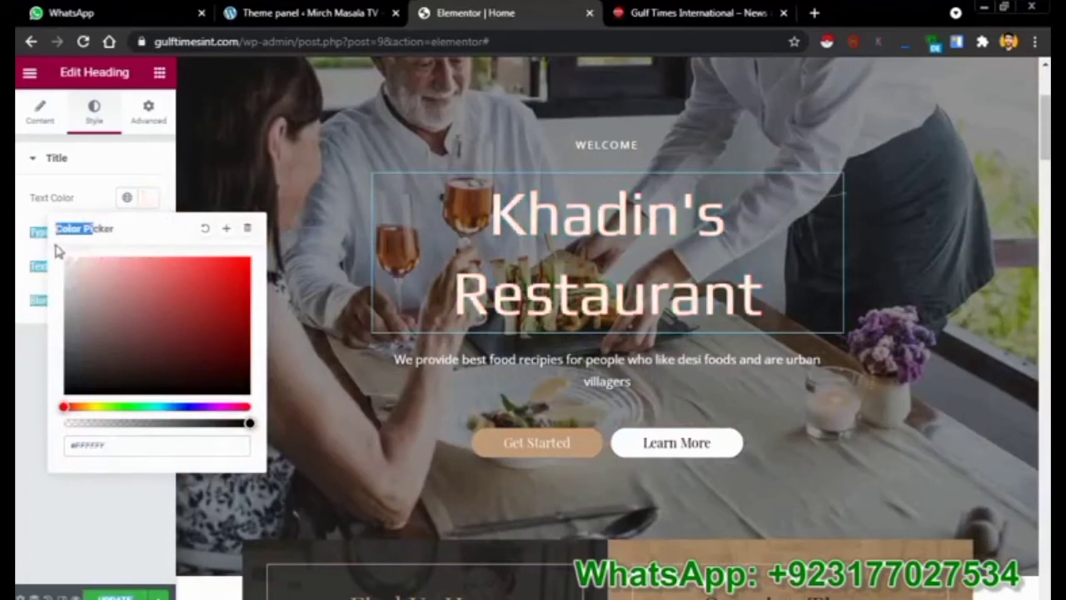
{"action": "left_click", "coordinate": [24, 348]}
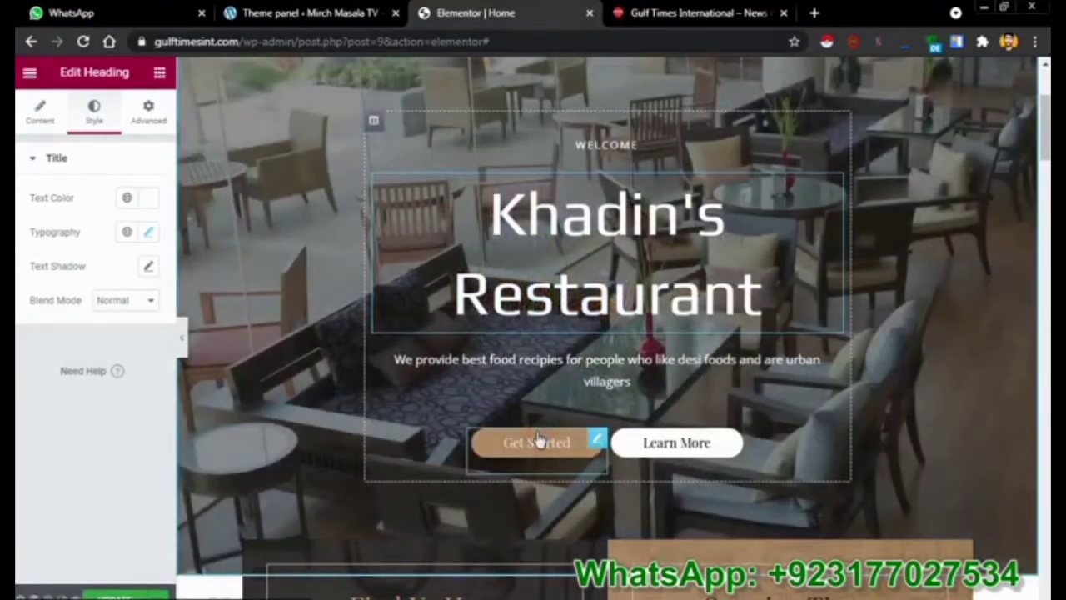
Change the text of the hero's Get Started button to "Lets start"
{"action": "left_click", "coordinate": [539, 440]}
{"action": "triple_click", "coordinate": [113, 232]}
{"action": "key", "text": "BackSpace"}
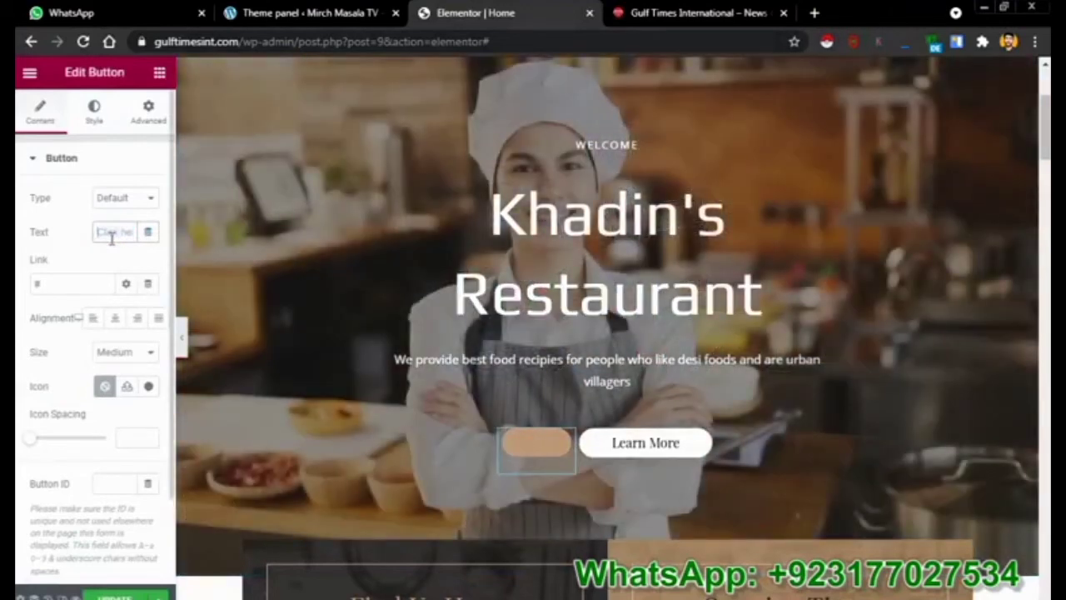
{"action": "type", "text": "Lets"}
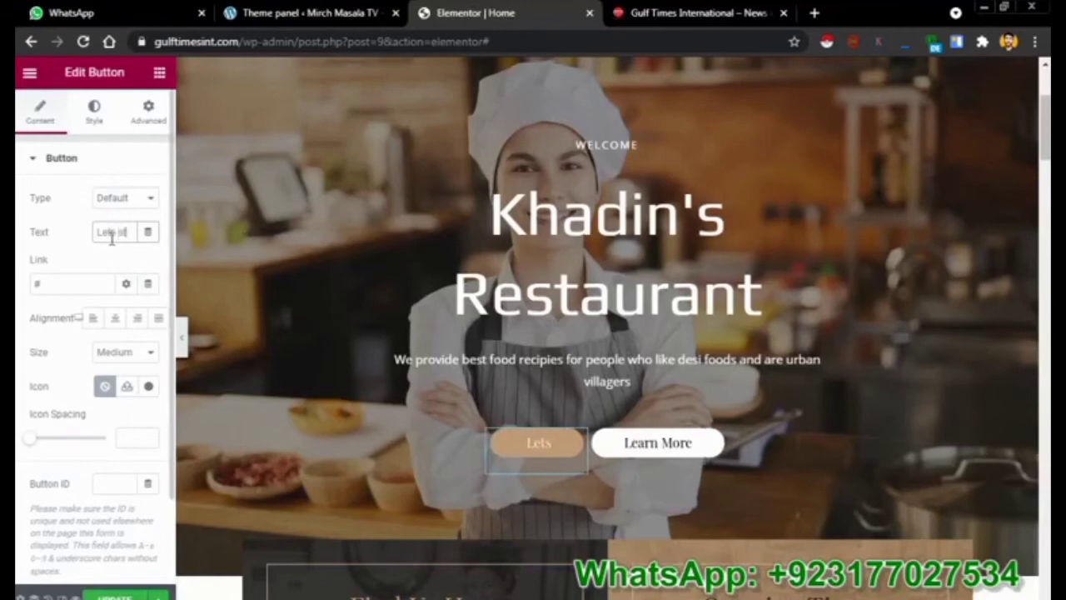
{"action": "type", "text": " start"}
Replace the Lets start button's link with the site page suggested for "contact", keeping the button size at Medium
{"action": "double_click", "coordinate": [55, 283]}
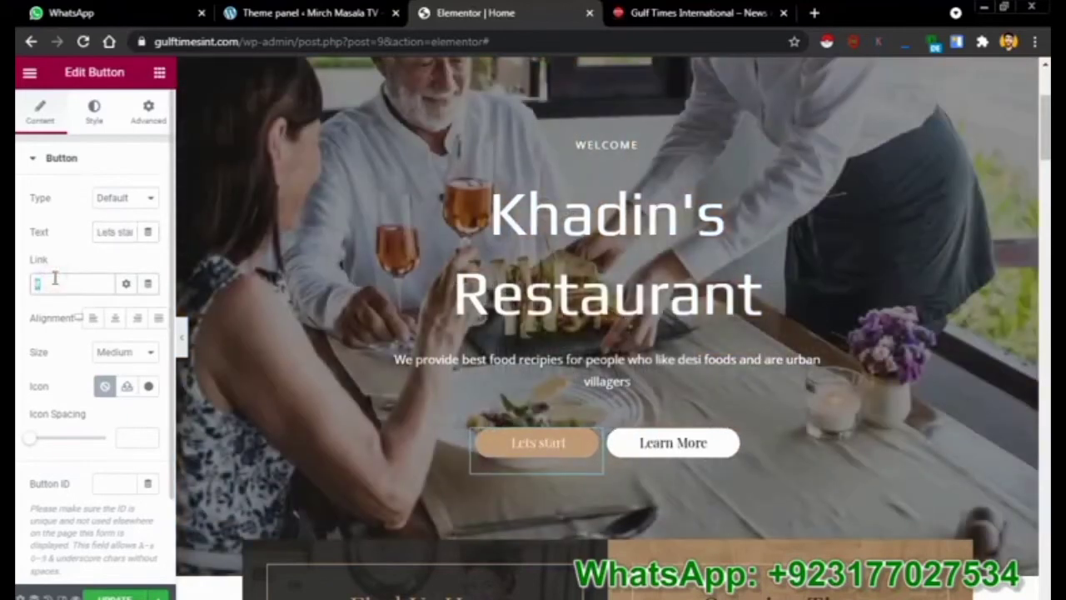
{"action": "key", "text": "BackSpace"}
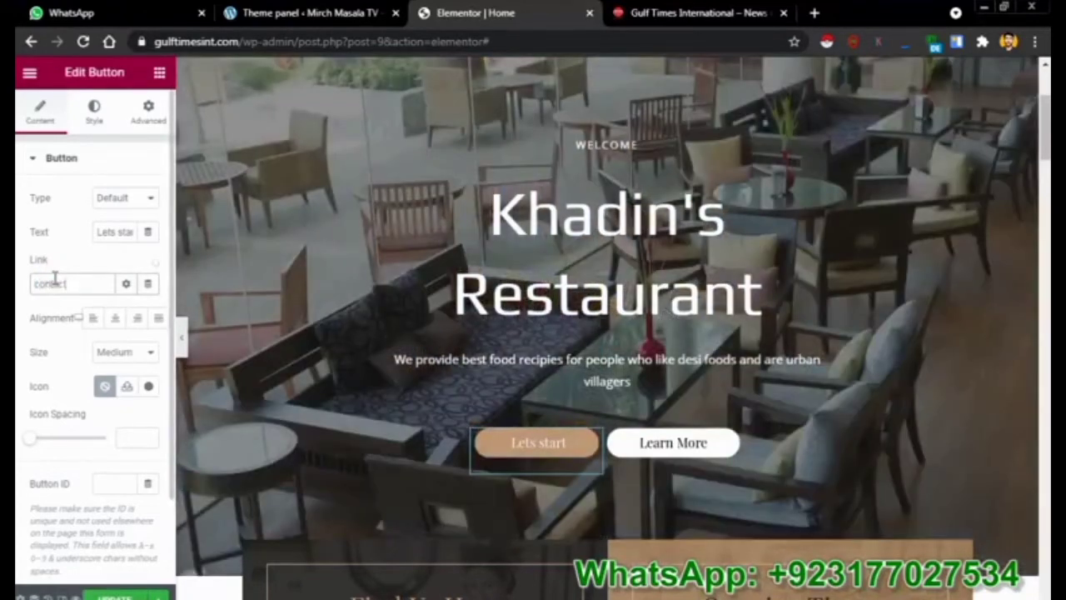
{"action": "left_click", "coordinate": [54, 308]}
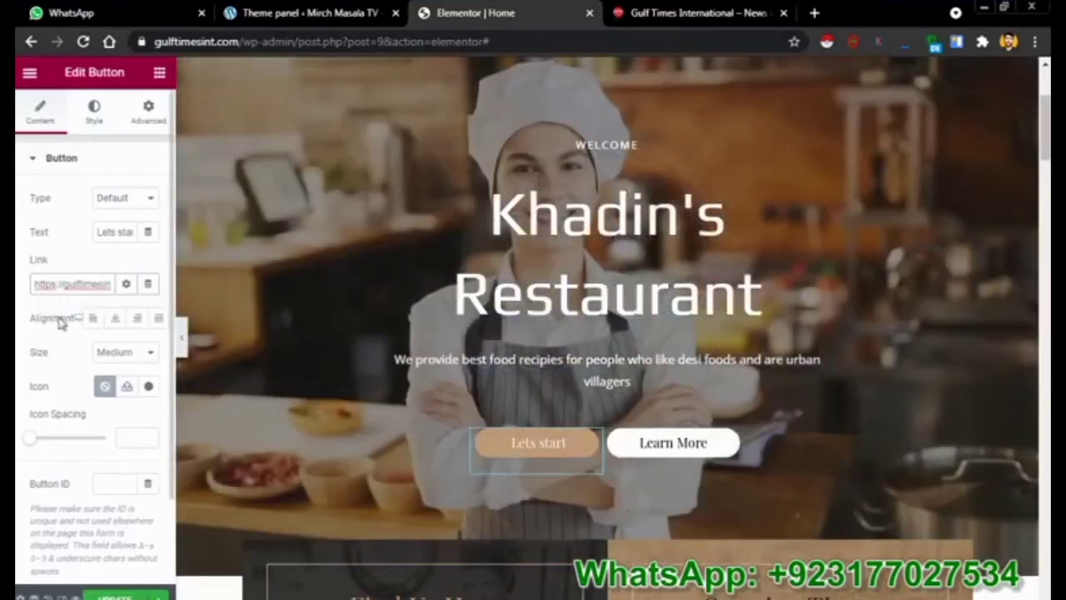
{"action": "left_click", "coordinate": [124, 355]}
{"action": "left_click", "coordinate": [125, 354]}
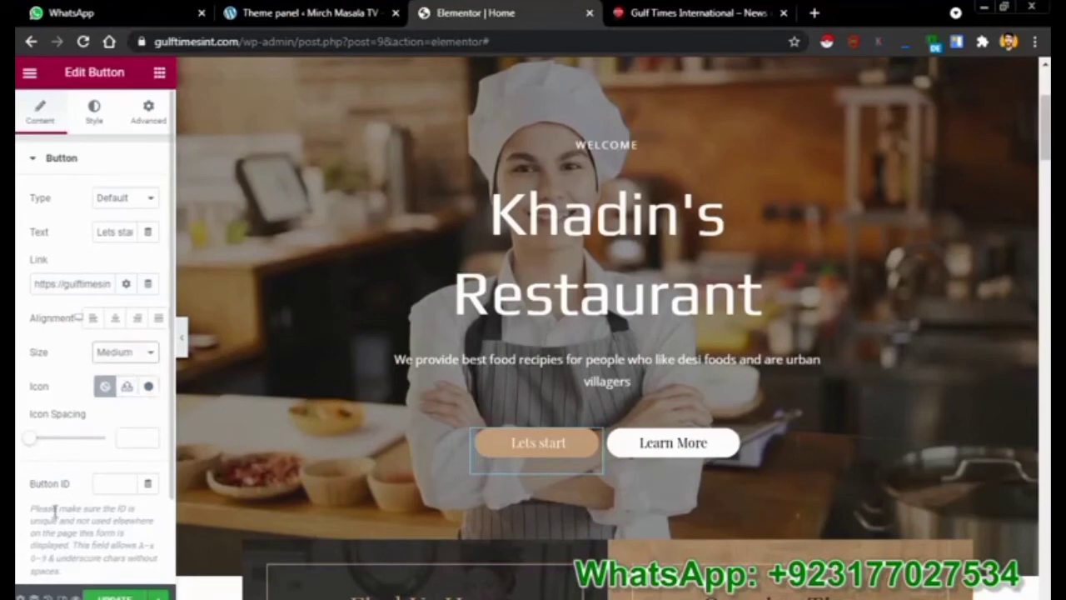
Enable unfiltered file uploads for the button's SVG icon and close the media library without choosing a file
{"action": "left_click", "coordinate": [125, 386]}
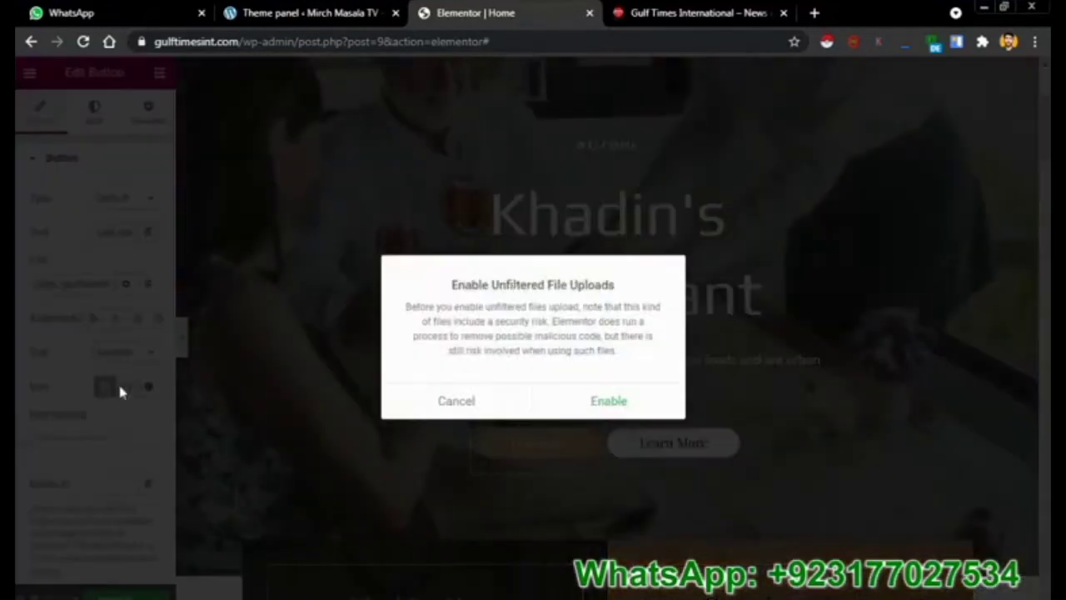
{"action": "left_click", "coordinate": [583, 405]}
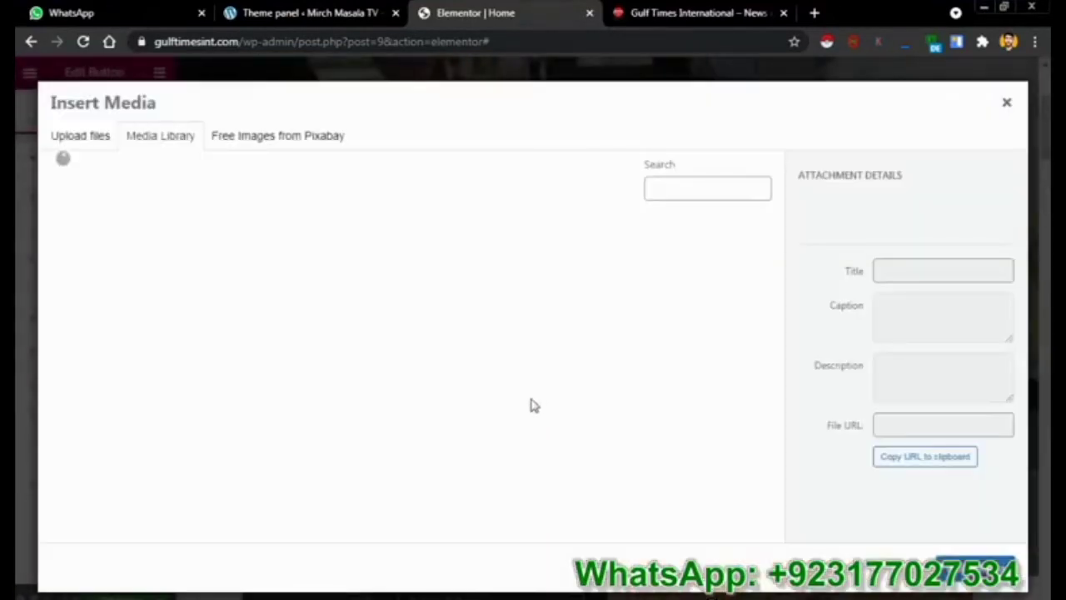
{"action": "left_click", "coordinate": [1005, 102]}
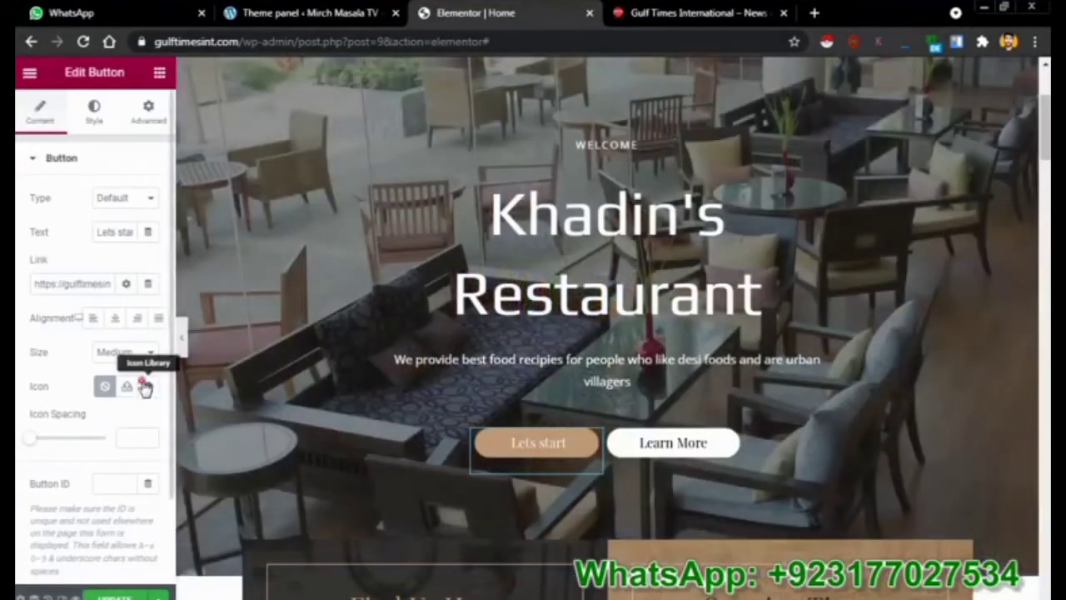
Insert the outlined bell from the icon library as the Lets start button's icon
{"action": "left_click", "coordinate": [146, 384]}
{"action": "left_click", "coordinate": [499, 335]}
{"action": "left_click", "coordinate": [880, 593]}
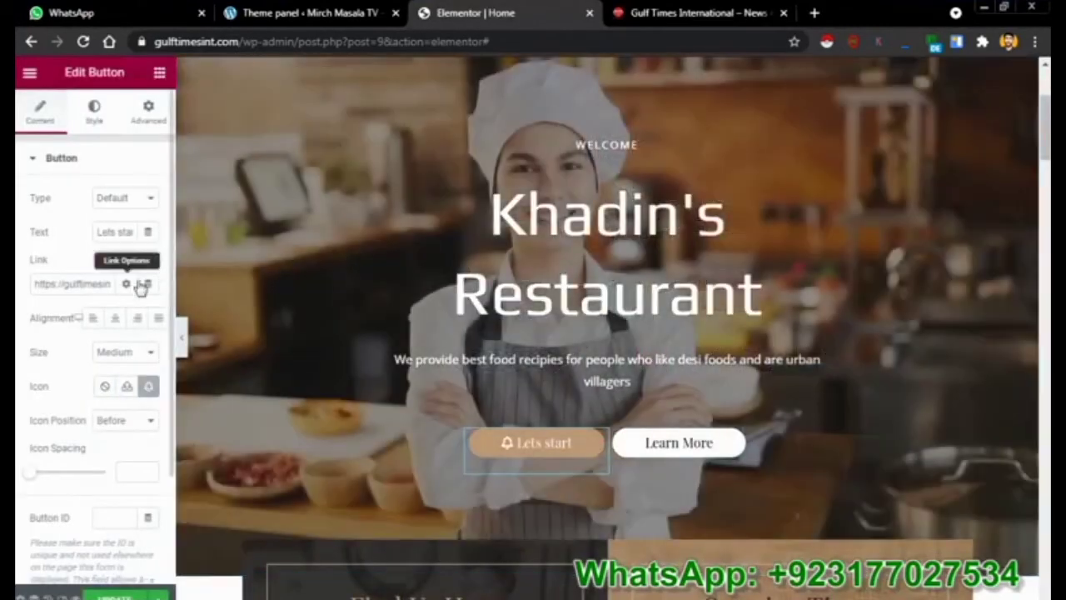
Set the Lets start button's normal text color to white
{"action": "left_click", "coordinate": [95, 117]}
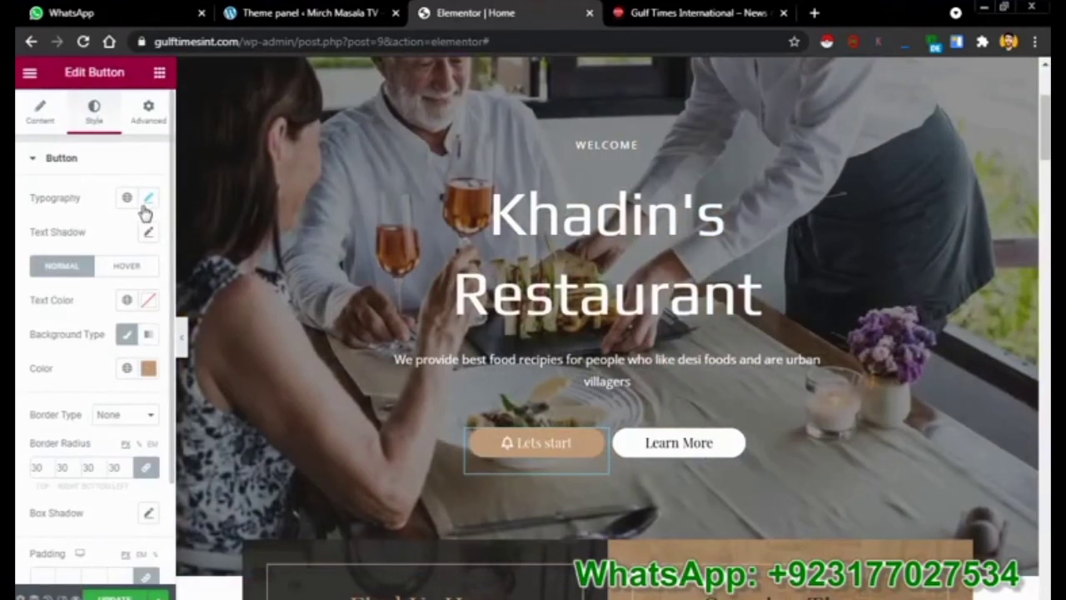
{"action": "left_click", "coordinate": [148, 299]}
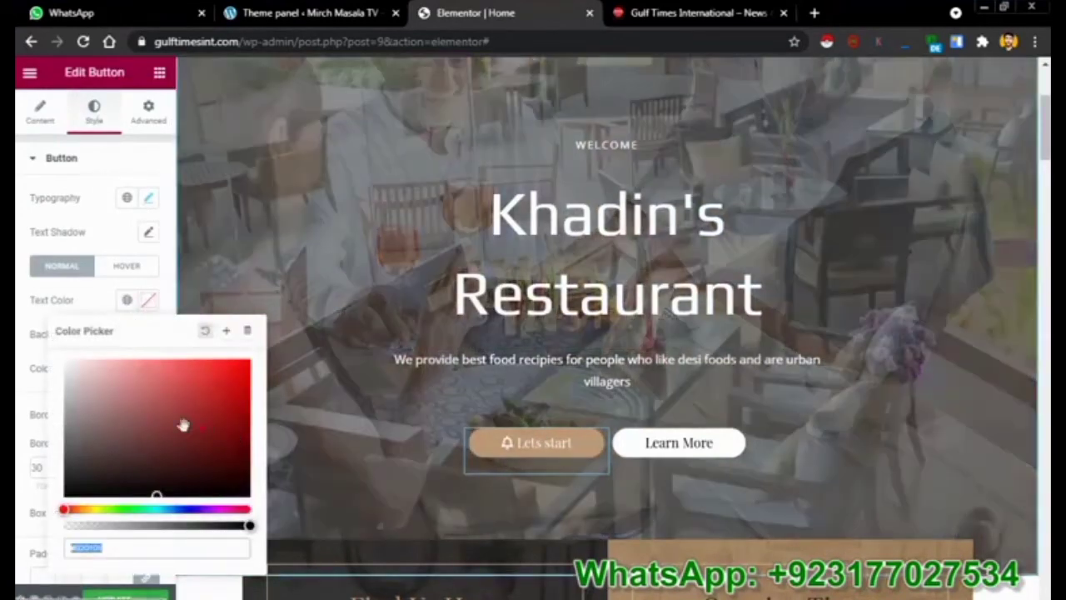
{"action": "left_click_drag", "start_coordinate": [183, 423], "coordinate": [47, 350]}
{"action": "left_click", "coordinate": [18, 324]}
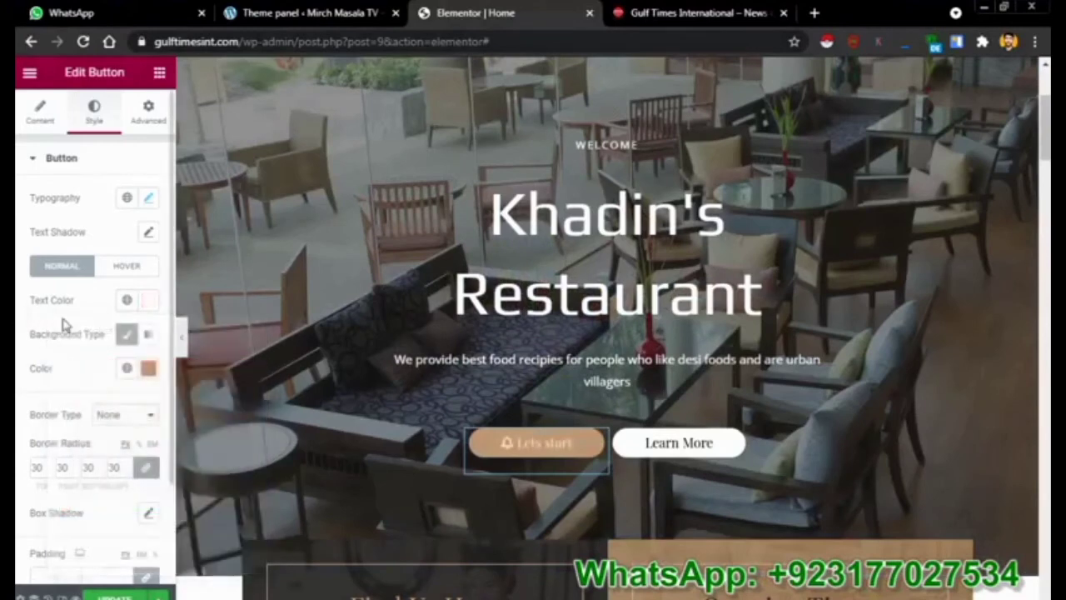
Set the Lets start button's normal background color to a light orange
{"action": "left_click", "coordinate": [147, 367]}
{"action": "left_click_drag", "start_coordinate": [226, 297], "coordinate": [271, 320]}
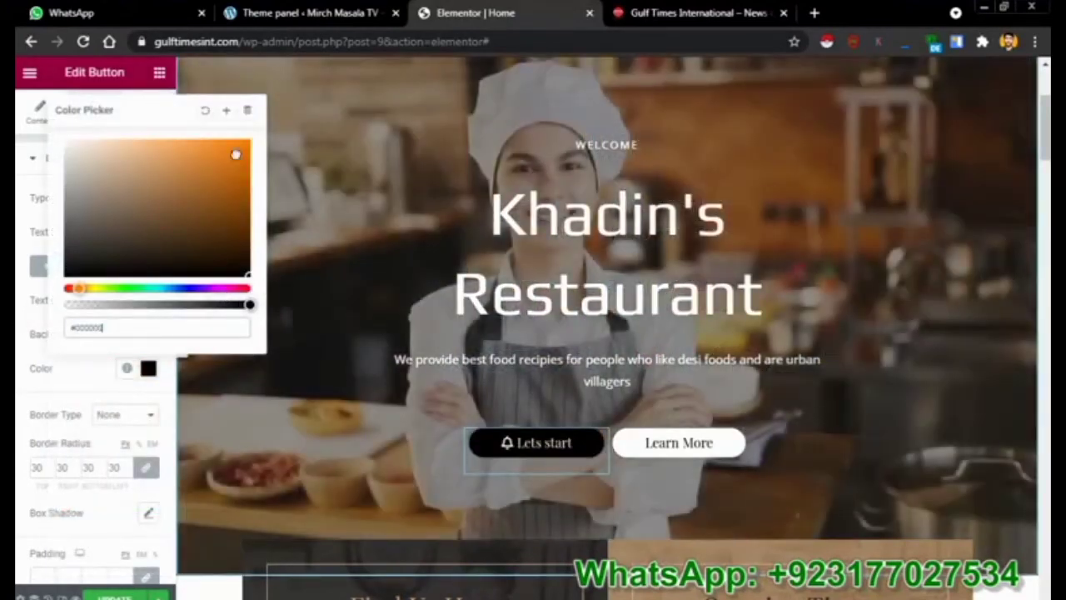
{"action": "mouse_move", "coordinate": [236, 155]}
{"action": "left_mouse_down"}
{"action": "mouse_move", "coordinate": [243, 132]}
{"action": "mouse_move", "coordinate": [155, 148]}
{"action": "left_mouse_up"}
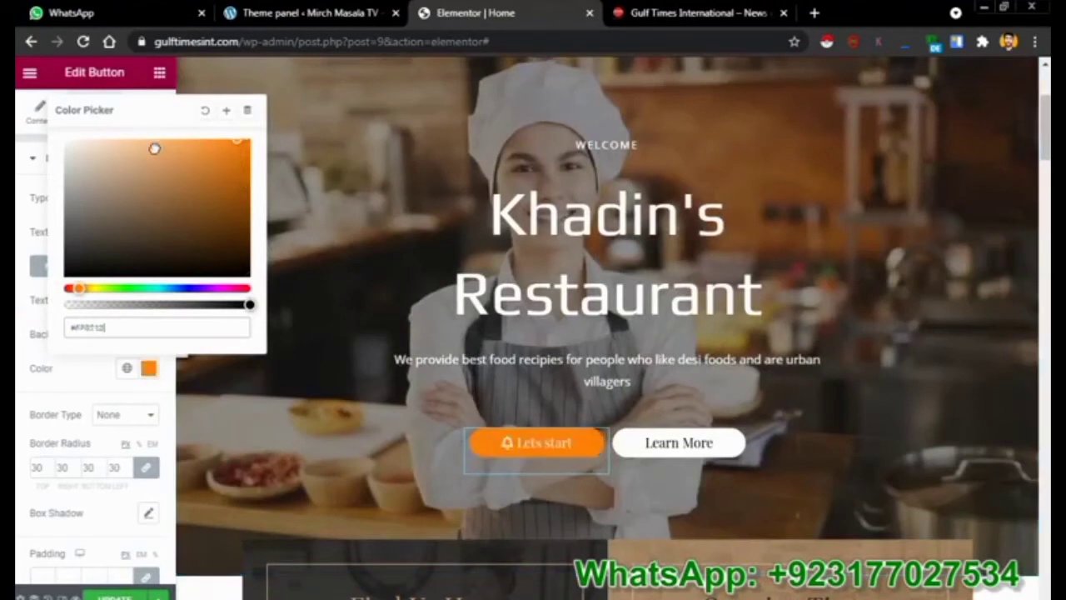
{"action": "left_click", "coordinate": [18, 271]}
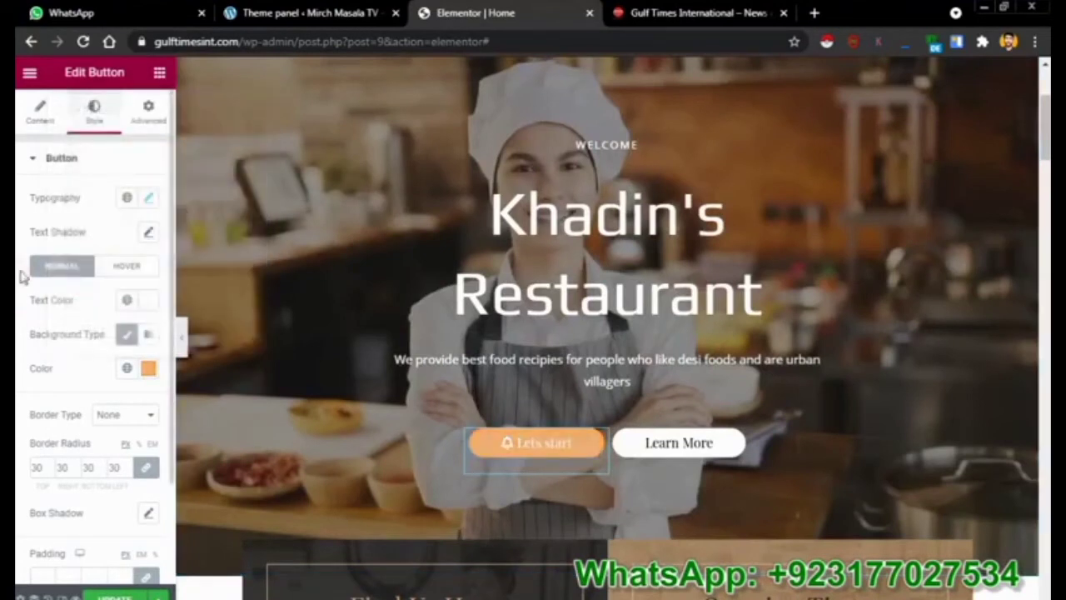
Change the "Find Us Here" heading above the address to "Find Us now"
{"action": "left_click", "coordinate": [687, 459]}
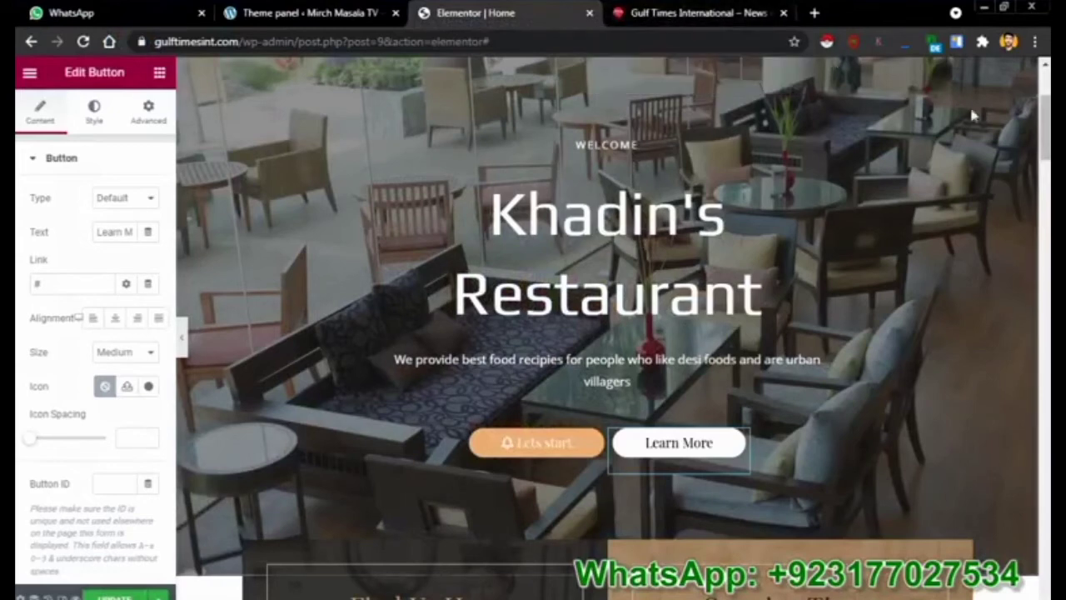
{"action": "scroll", "coordinate": [613, 327], "scroll_direction": "down", "scroll_amount": 3}
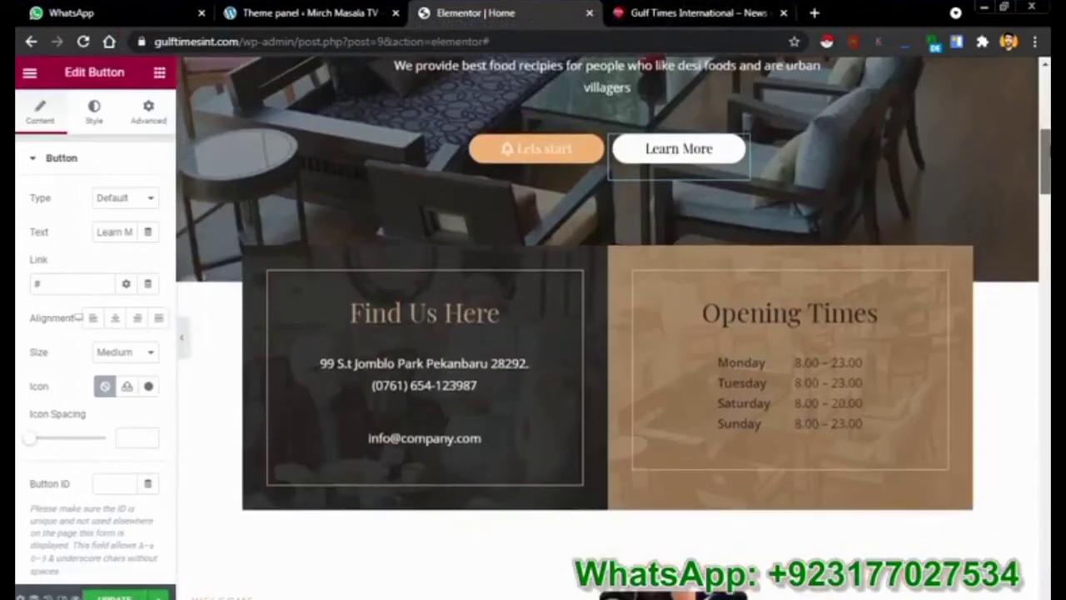
{"action": "scroll", "coordinate": [608, 327], "scroll_direction": "down", "scroll_amount": 1}
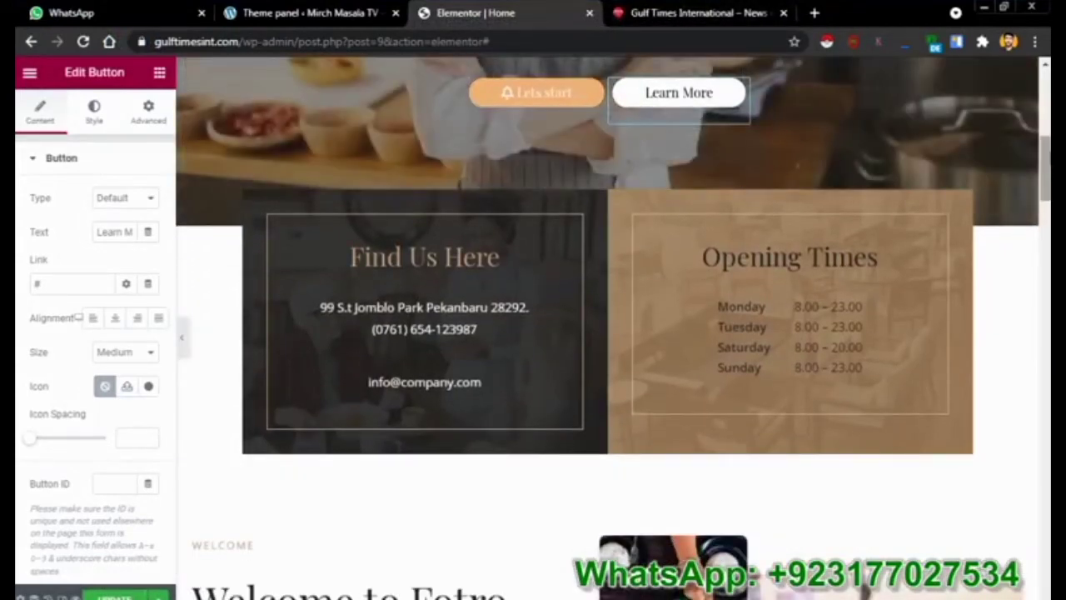
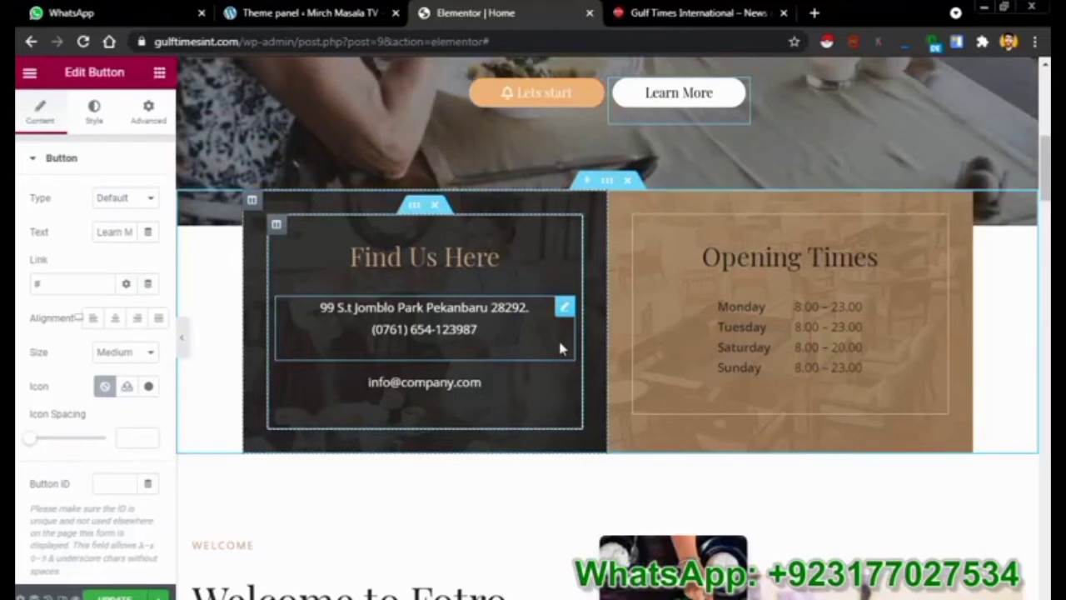
{"action": "left_click", "coordinate": [400, 259]}
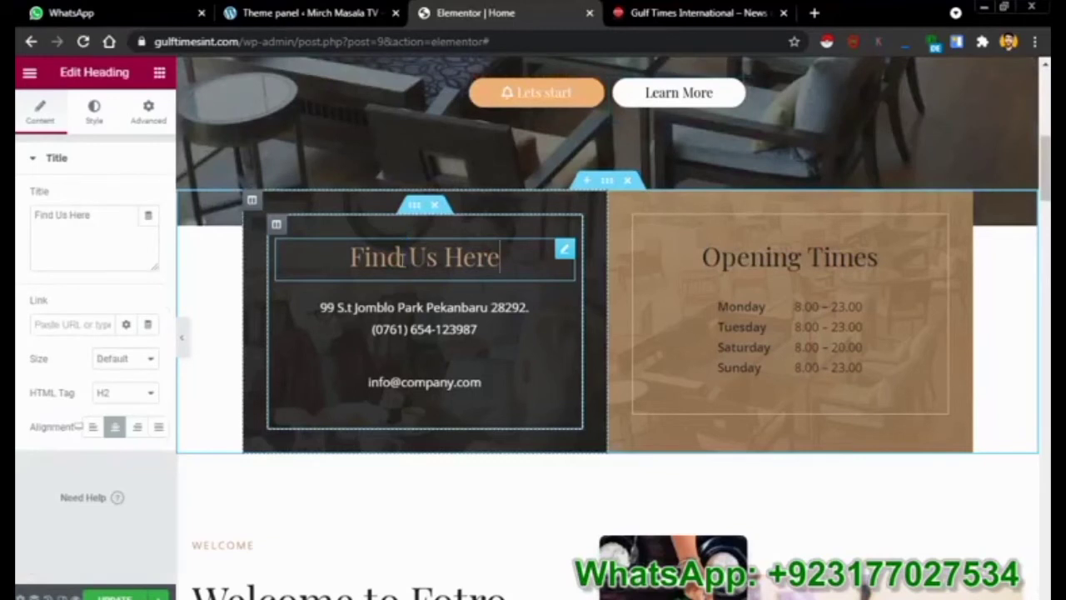
{"action": "key", "text": "BackSpace"}
{"action": "key", "text": "BackSpace"}
{"action": "key", "text": "BackSpace"}
{"action": "key", "text": "BackSpace"}
{"action": "key", "text": "BackSpace"}
{"action": "type", "text": "now"}
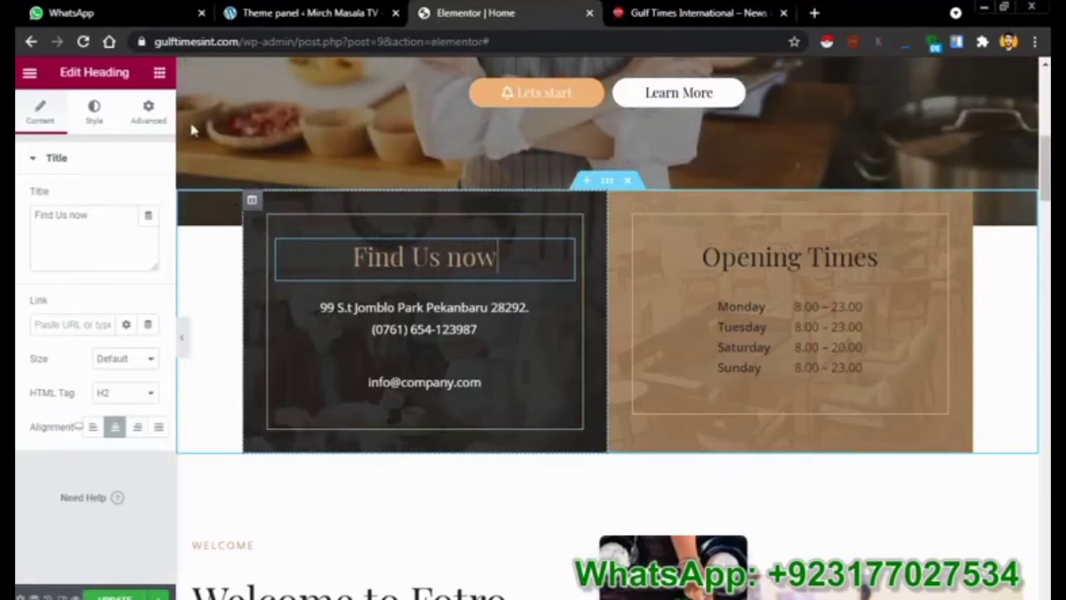
Review the content settings of the contact and opening-hours texts and the Welcome section's heading and paragraph
{"action": "left_click", "coordinate": [368, 300]}
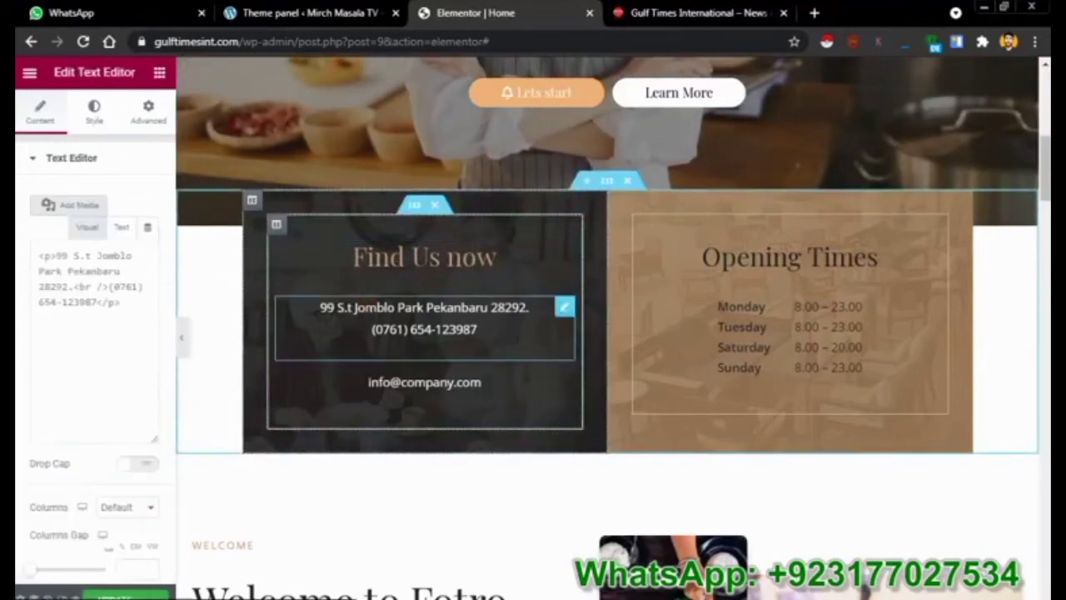
{"action": "left_click", "coordinate": [465, 385]}
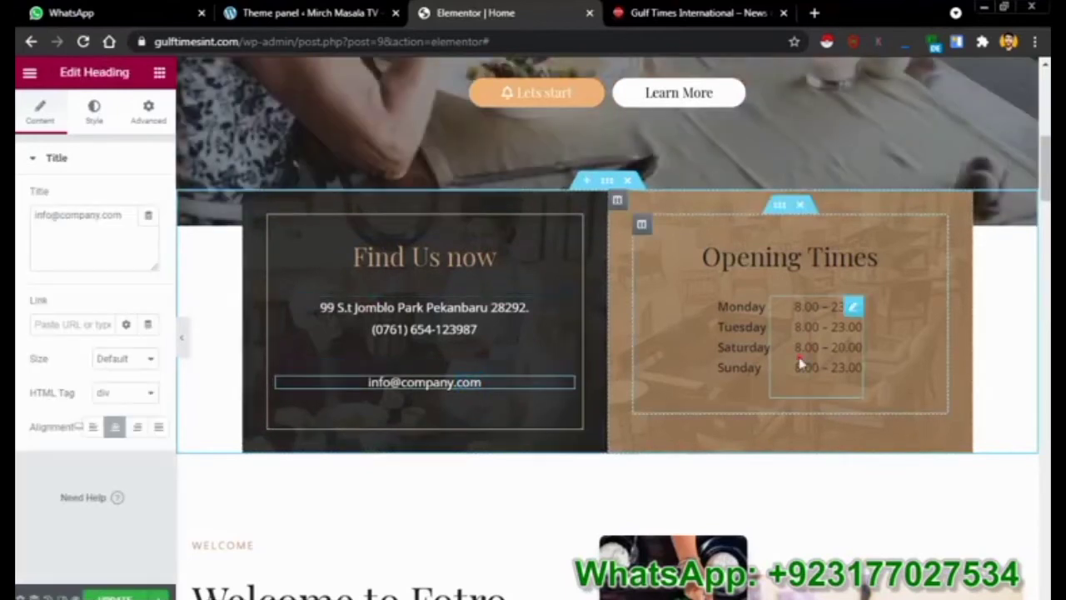
{"action": "left_click", "coordinate": [800, 363]}
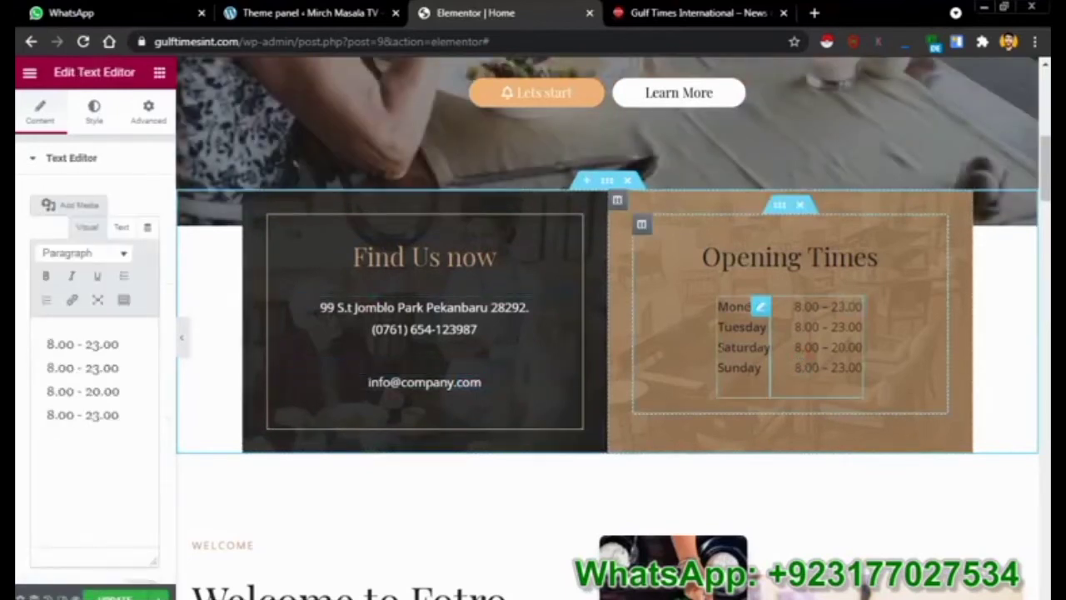
{"action": "left_click", "coordinate": [719, 343]}
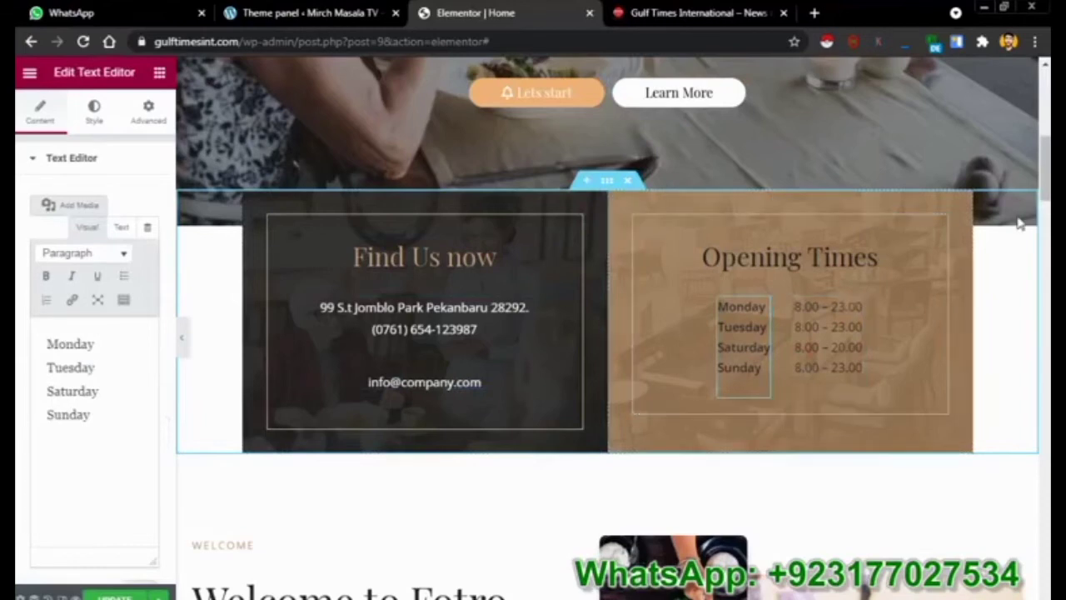
{"action": "left_click_drag", "start_coordinate": [1044, 184], "coordinate": [1046, 248]}
{"action": "scroll", "coordinate": [473, 338], "scroll_direction": "up", "scroll_amount": 3}
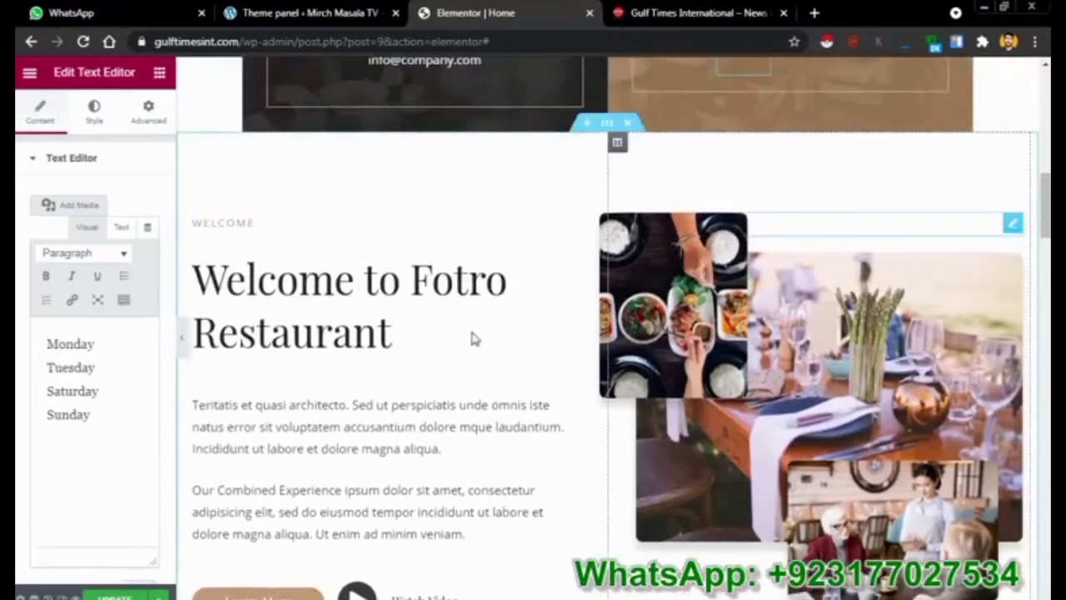
{"action": "left_click", "coordinate": [353, 298]}
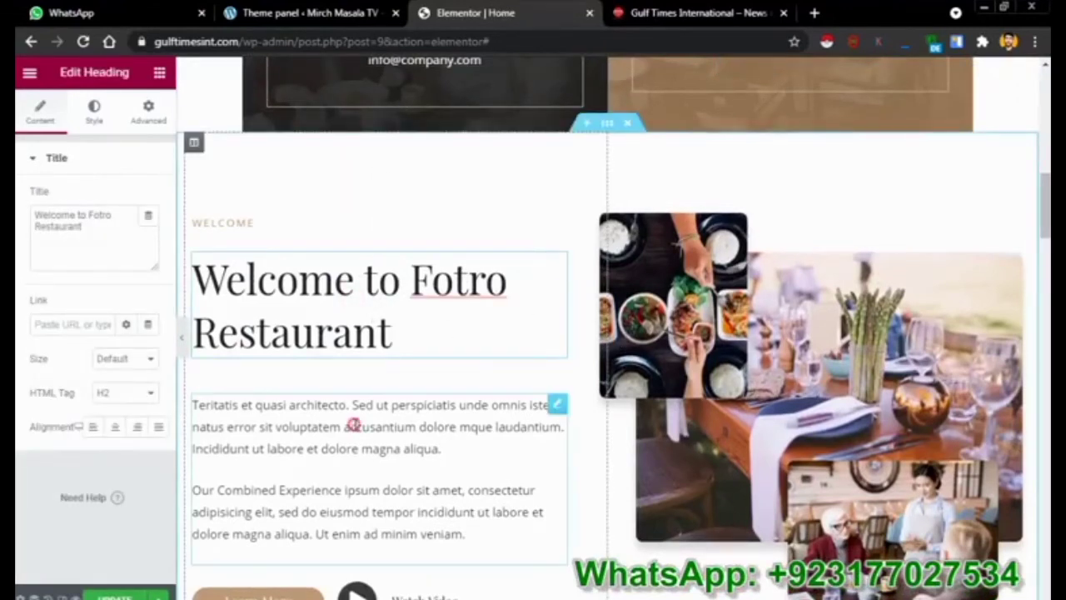
{"action": "left_click", "coordinate": [354, 427]}
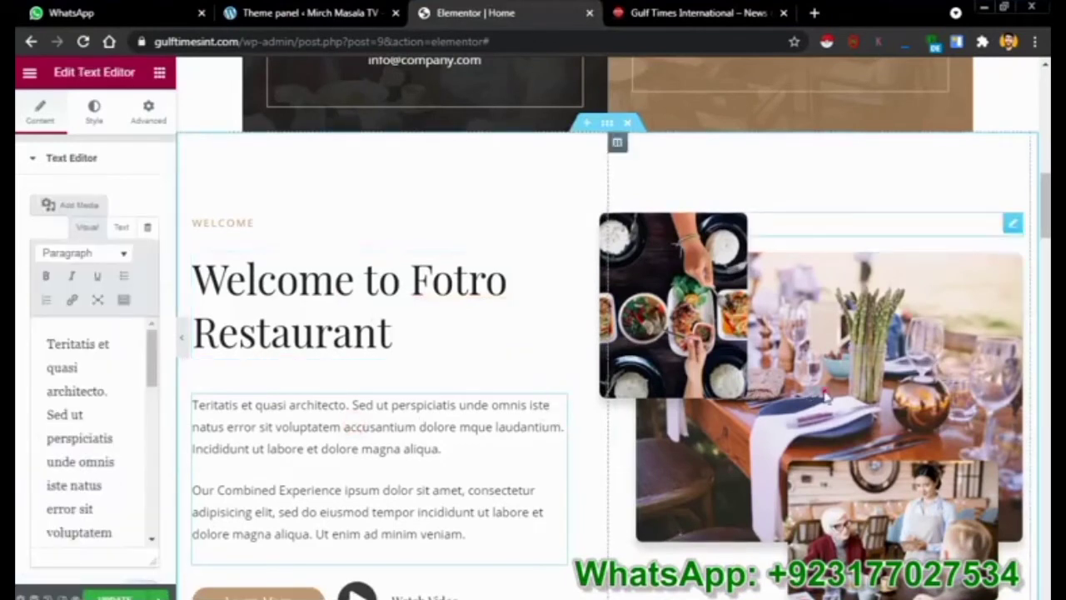
Replace the small food image beside the Welcome text with pancakes-with-walnuts-dates-and-date-syrup-P4XGMMF.jpg from the media library
{"action": "left_click", "coordinate": [826, 398]}
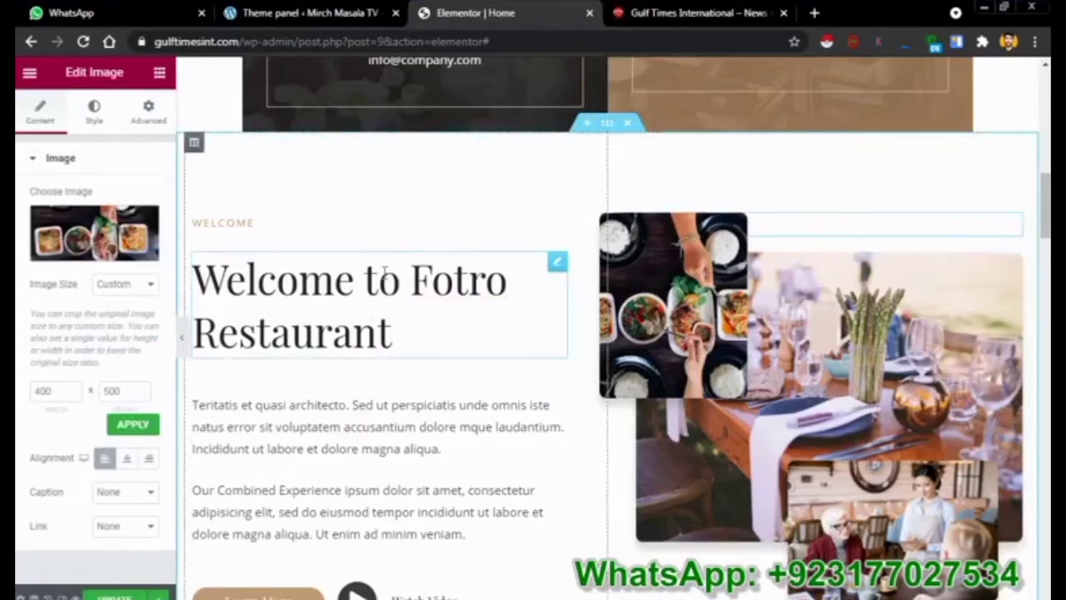
{"action": "left_click", "coordinate": [71, 251]}
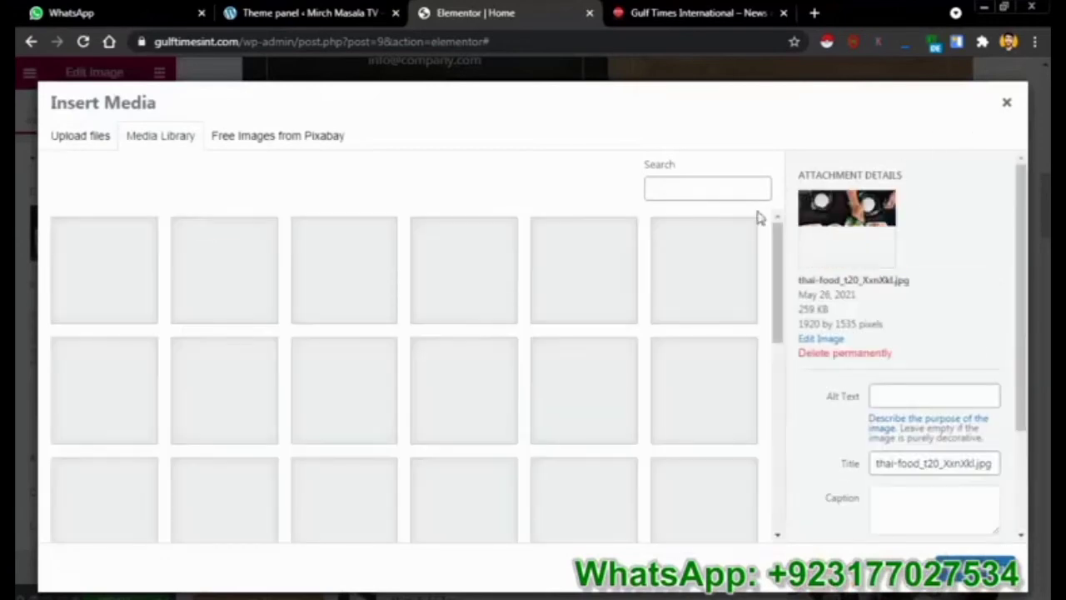
{"action": "left_click", "coordinate": [504, 278]}
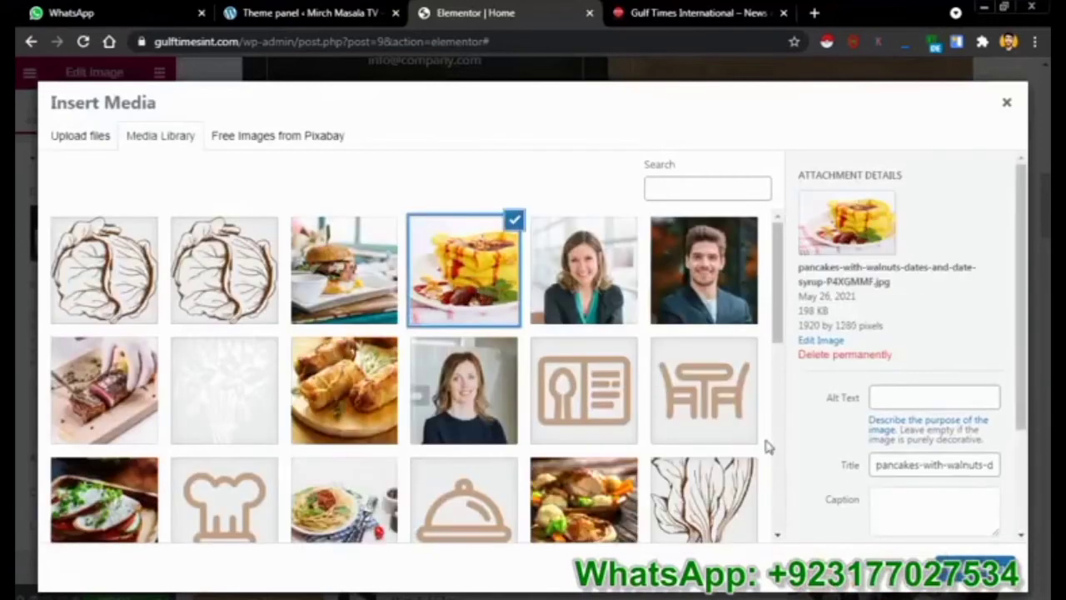
{"action": "left_click", "coordinate": [87, 137]}
{"action": "left_click", "coordinate": [571, 360]}
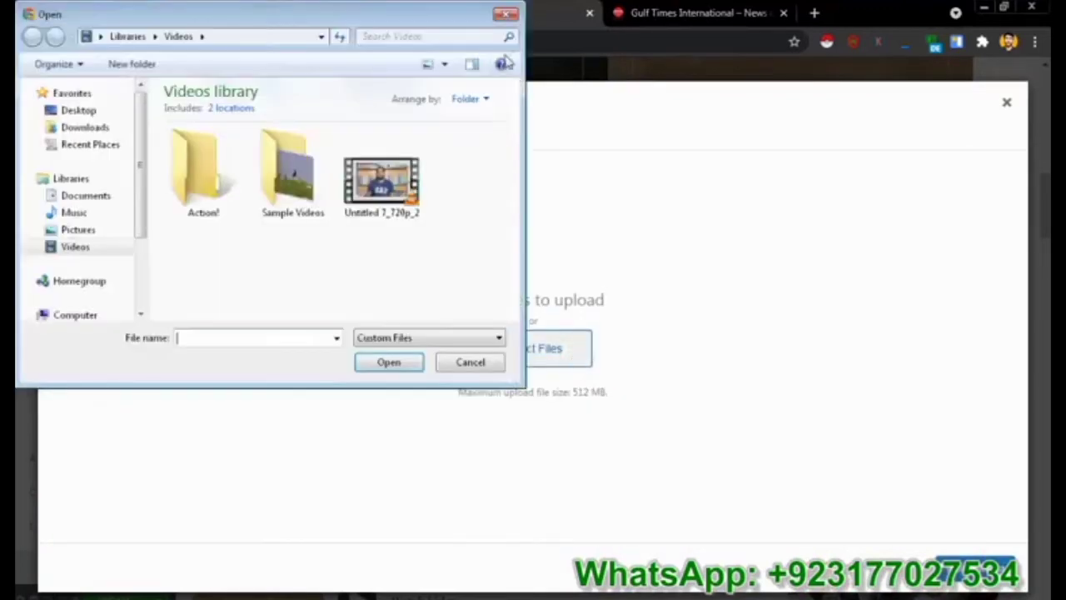
{"action": "left_click", "coordinate": [505, 13]}
{"action": "left_click", "coordinate": [184, 138]}
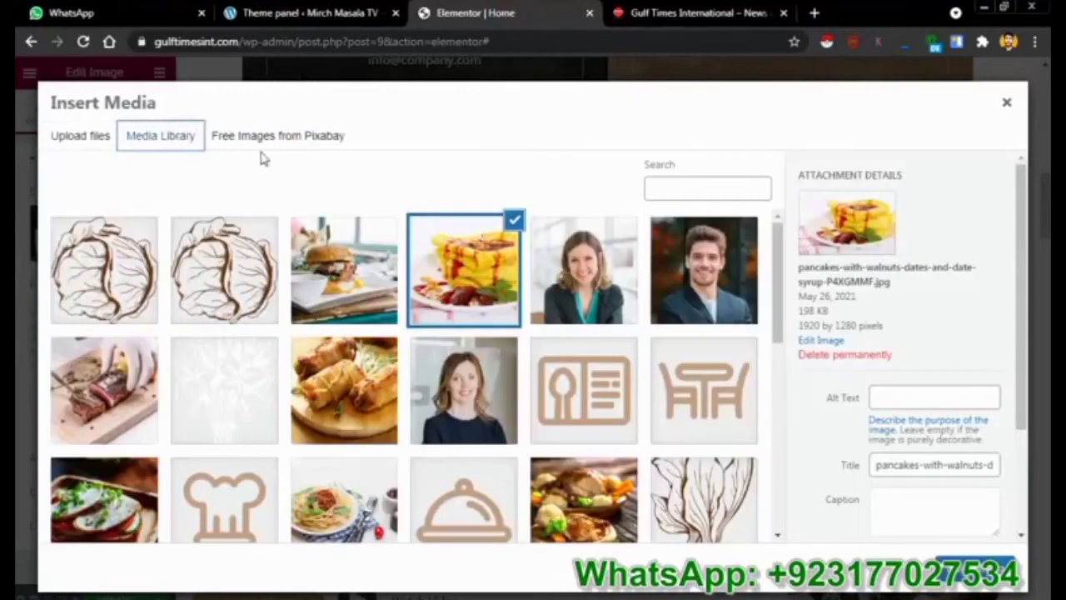
{"action": "left_click", "coordinate": [272, 140]}
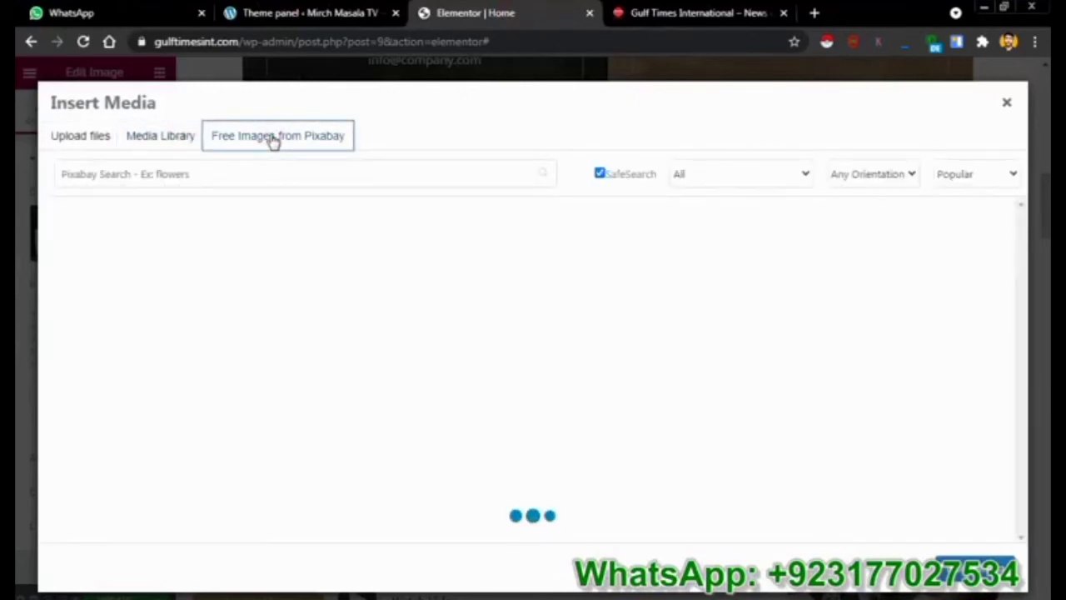
{"action": "left_click", "coordinate": [171, 137]}
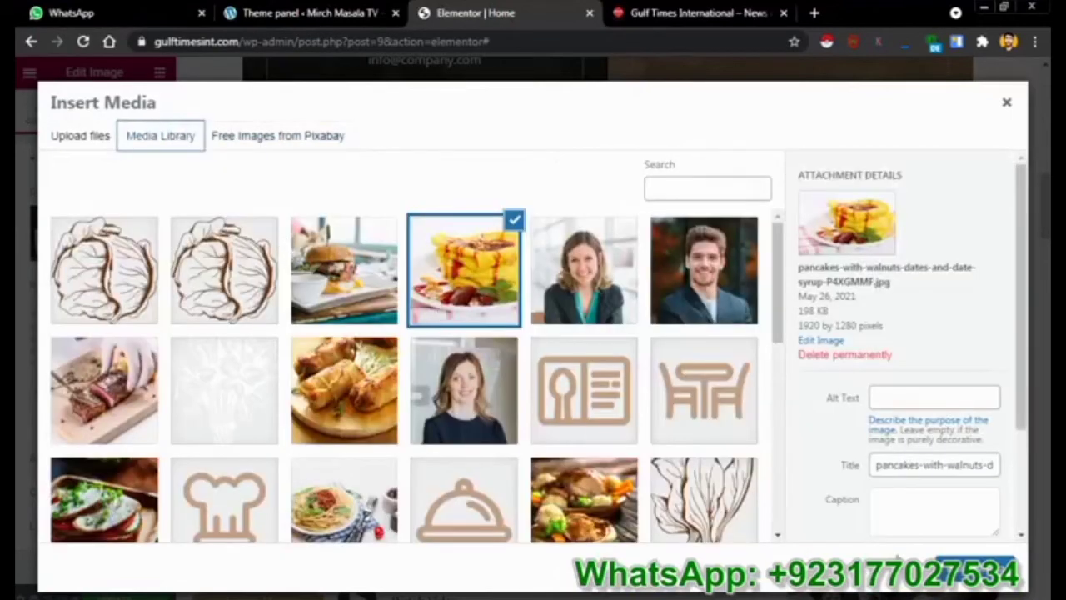
{"action": "left_click", "coordinate": [995, 578]}
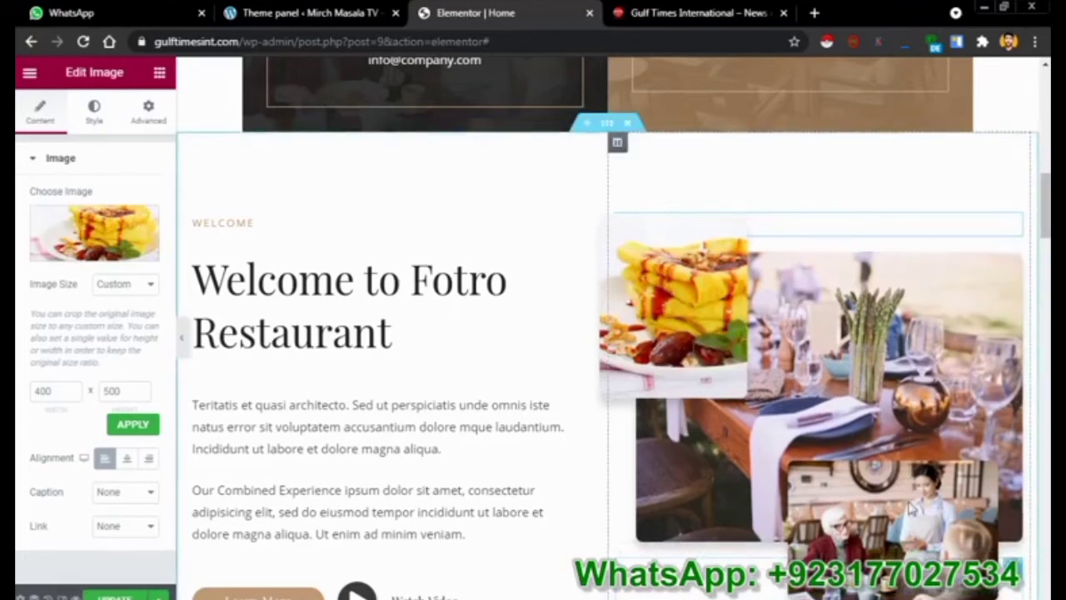
Examine the style settings of the large dining-table image in the Welcome section
{"action": "left_click", "coordinate": [910, 531]}
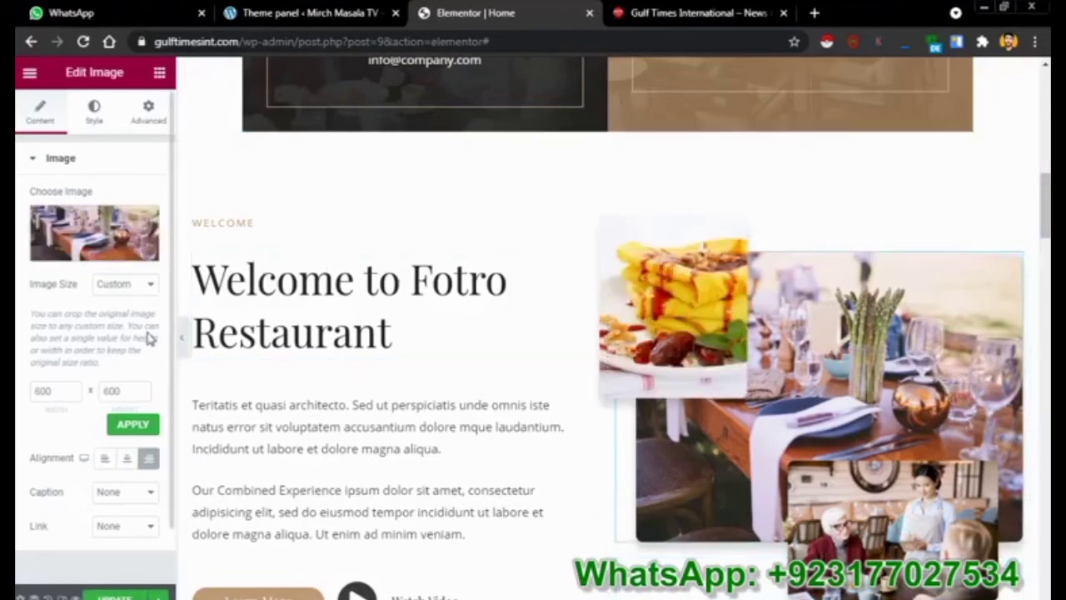
{"action": "left_click", "coordinate": [97, 113]}
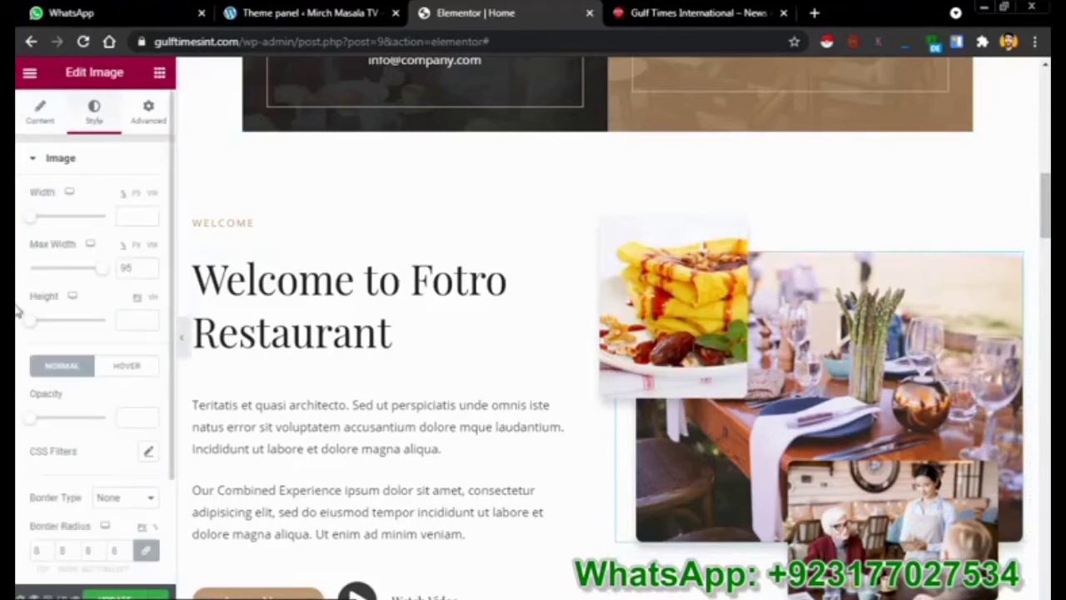
{"action": "scroll", "coordinate": [162, 337], "scroll_direction": "down", "scroll_amount": 3}
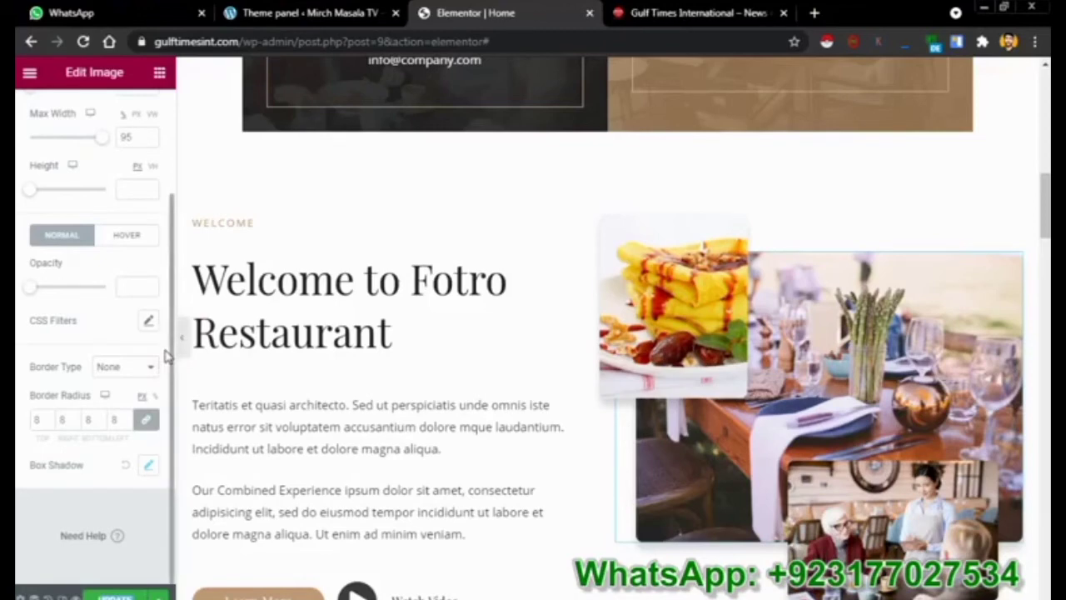
{"action": "scroll", "coordinate": [172, 364], "scroll_direction": "up", "scroll_amount": 3}
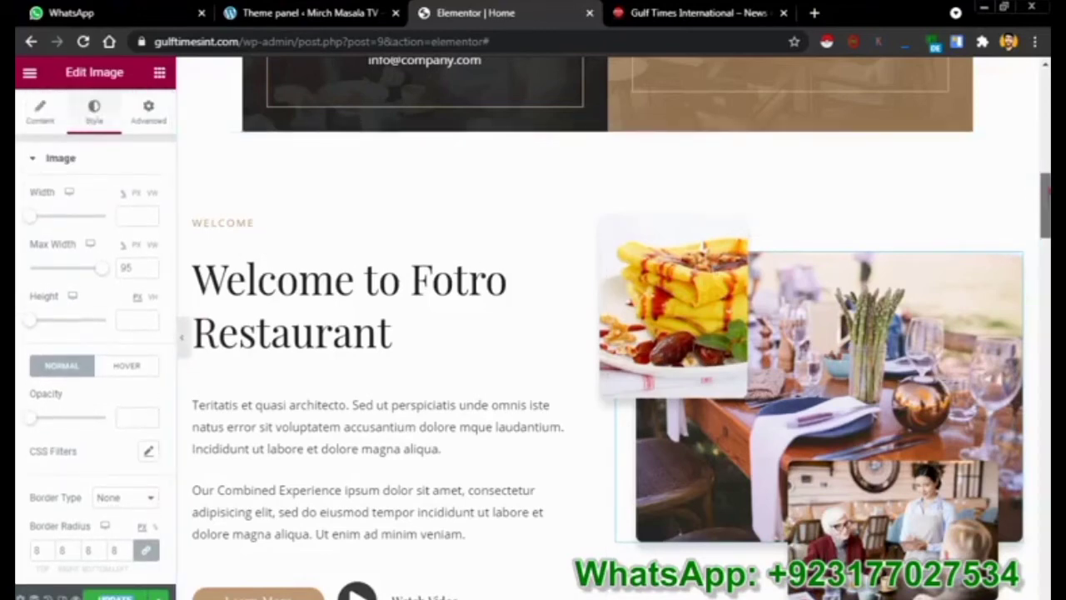
Open the content settings of the Learn More button in the Welcome to Fotro Restaurant section
{"action": "scroll", "coordinate": [816, 375], "scroll_direction": "down", "scroll_amount": 3}
{"action": "scroll", "coordinate": [816, 374], "scroll_direction": "up", "scroll_amount": 1}
{"action": "scroll", "coordinate": [616, 278], "scroll_direction": "down", "scroll_amount": 1}
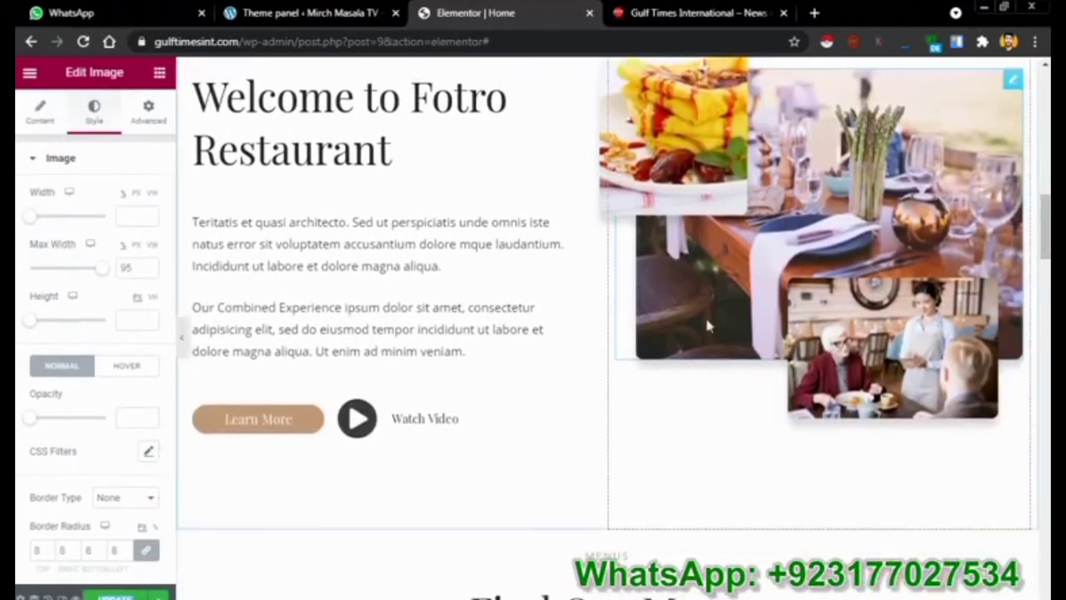
{"action": "left_click", "coordinate": [209, 426]}
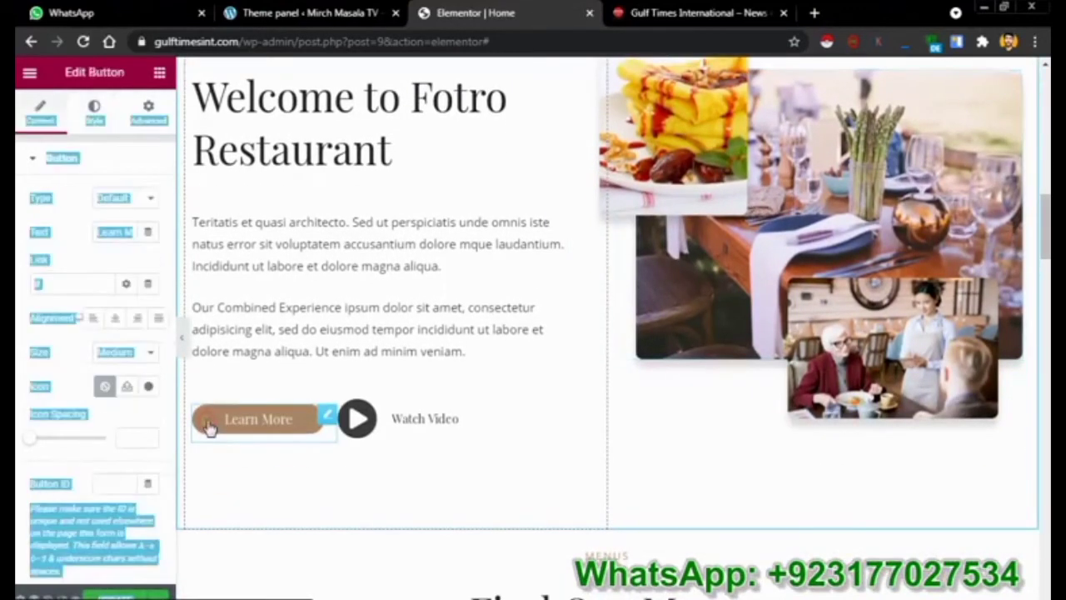
Inspect the Watch Video icon list item's text and link settings, and view its icon choices without replacing the icon
{"action": "left_click", "coordinate": [408, 440]}
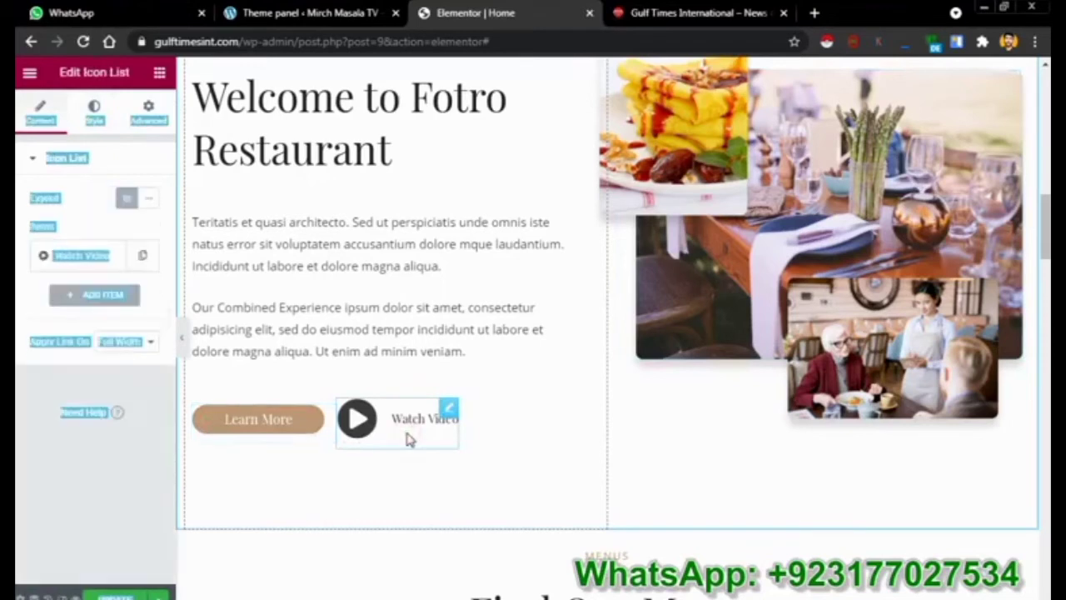
{"action": "left_click", "coordinate": [18, 486]}
{"action": "left_click", "coordinate": [76, 258]}
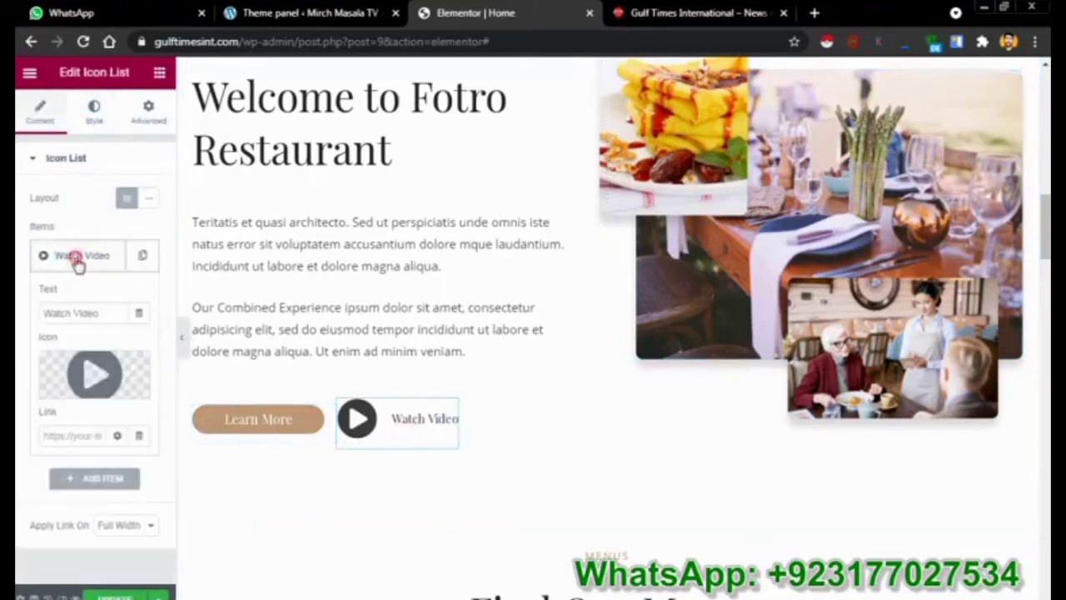
{"action": "triple_click", "coordinate": [63, 311]}
{"action": "left_click", "coordinate": [70, 389]}
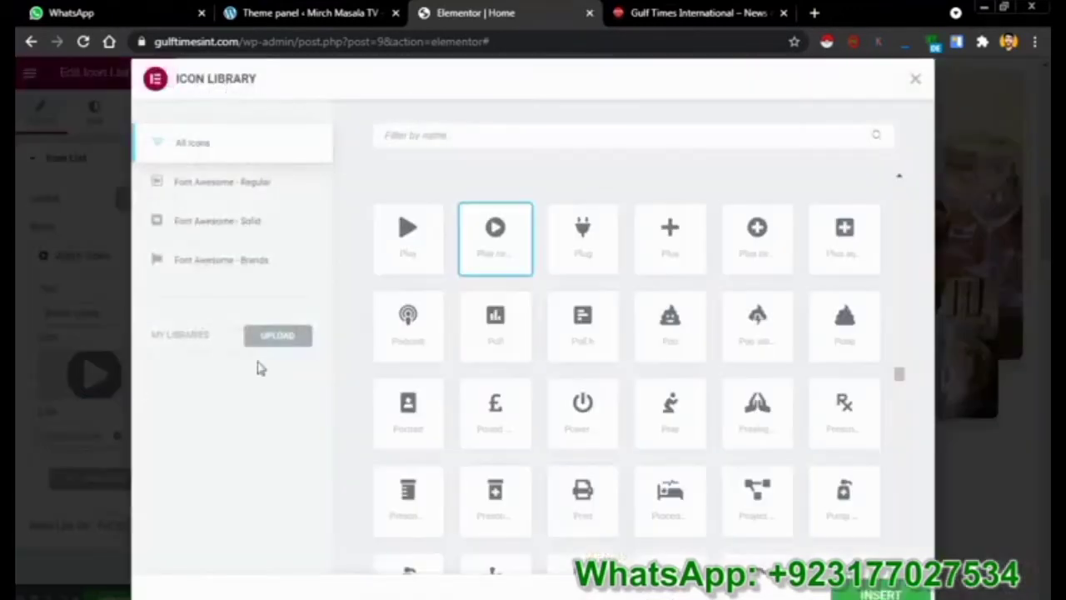
{"action": "left_click", "coordinate": [915, 79]}
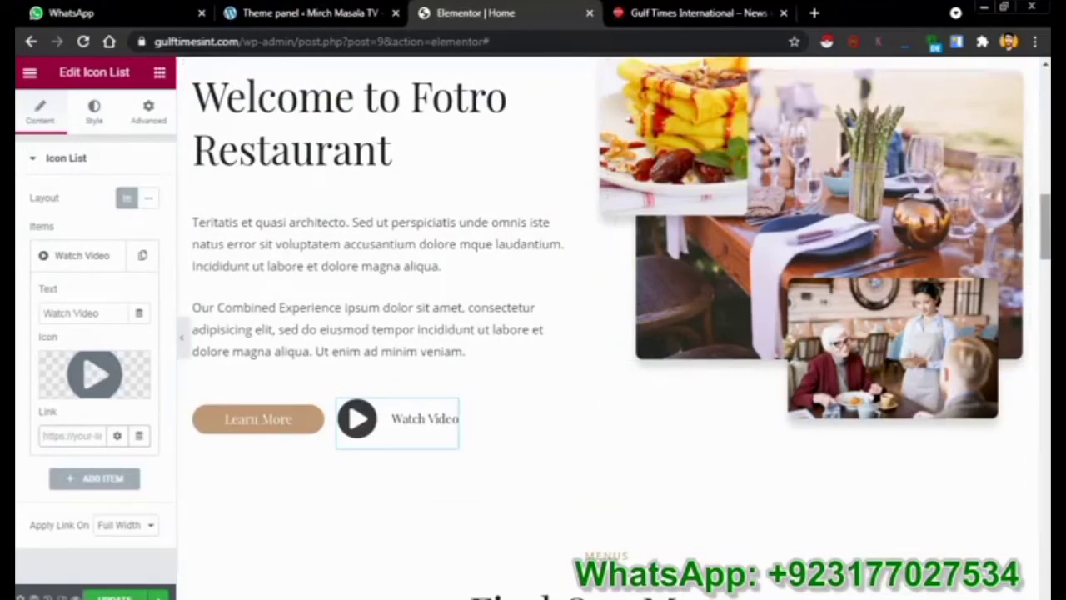
Inspect the content settings of the Fresh Meat card's image, price and heading under Find Our Menu
{"action": "scroll", "coordinate": [616, 333], "scroll_direction": "down", "scroll_amount": 6}
{"action": "scroll", "coordinate": [616, 333], "scroll_direction": "up", "scroll_amount": 1}
{"action": "scroll", "coordinate": [616, 333], "scroll_direction": "down", "scroll_amount": 1}
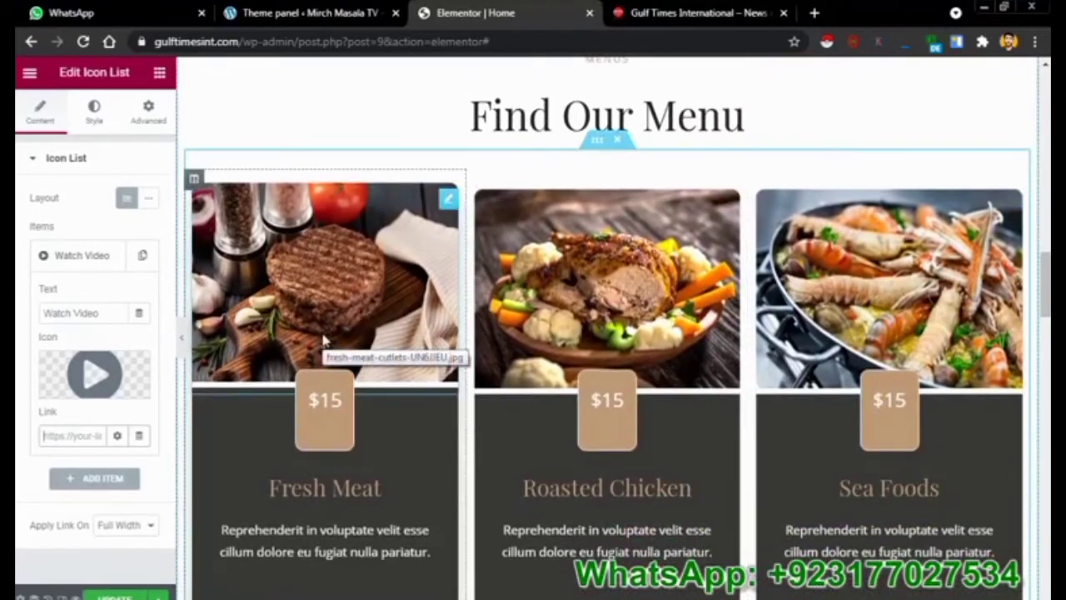
{"action": "left_click", "coordinate": [367, 348]}
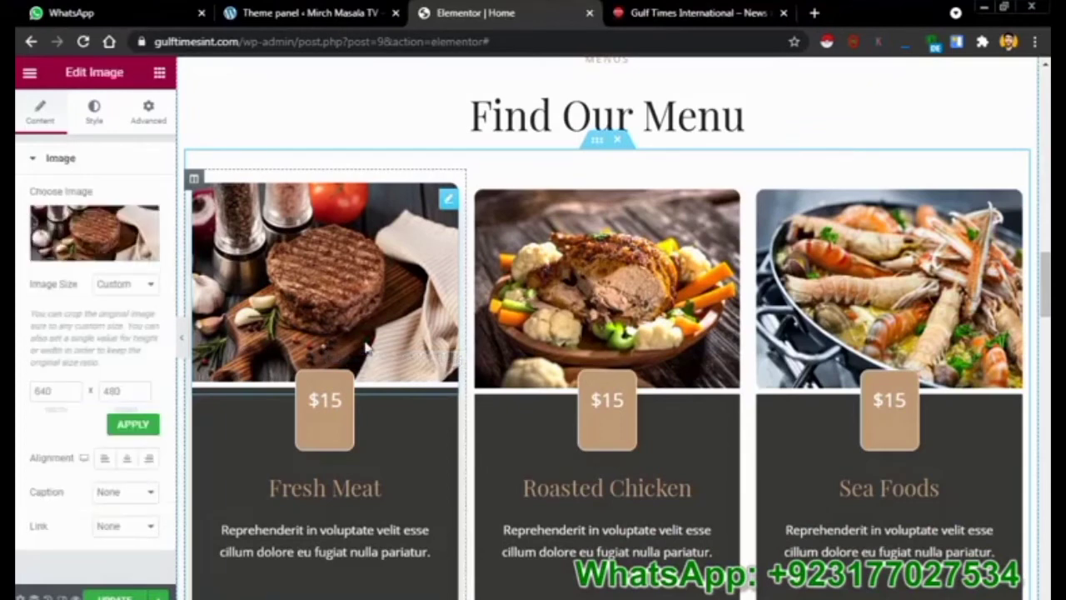
{"action": "left_click", "coordinate": [344, 414]}
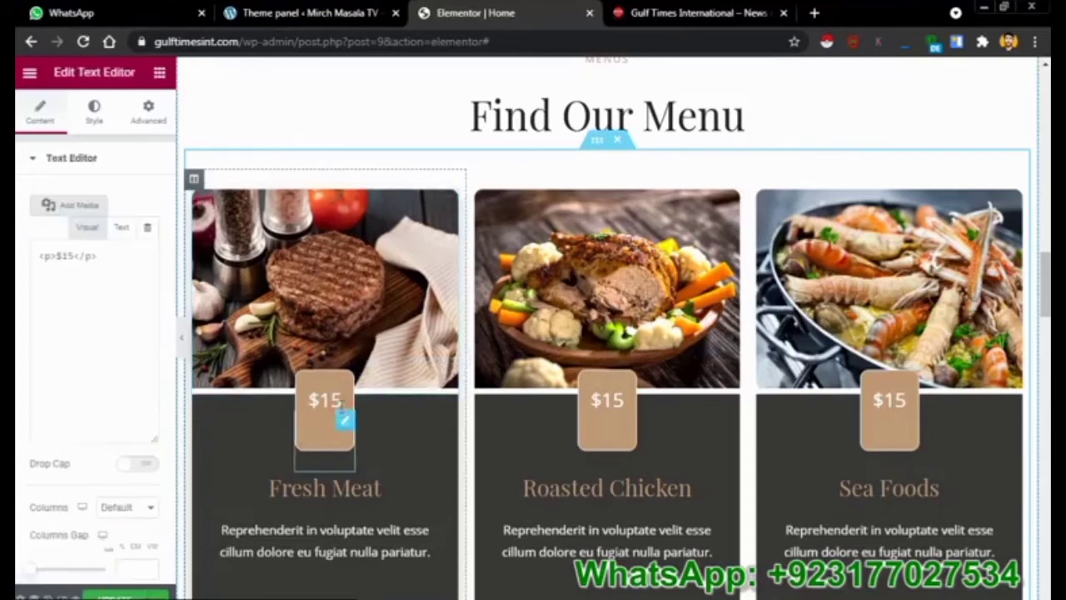
{"action": "left_click", "coordinate": [84, 342]}
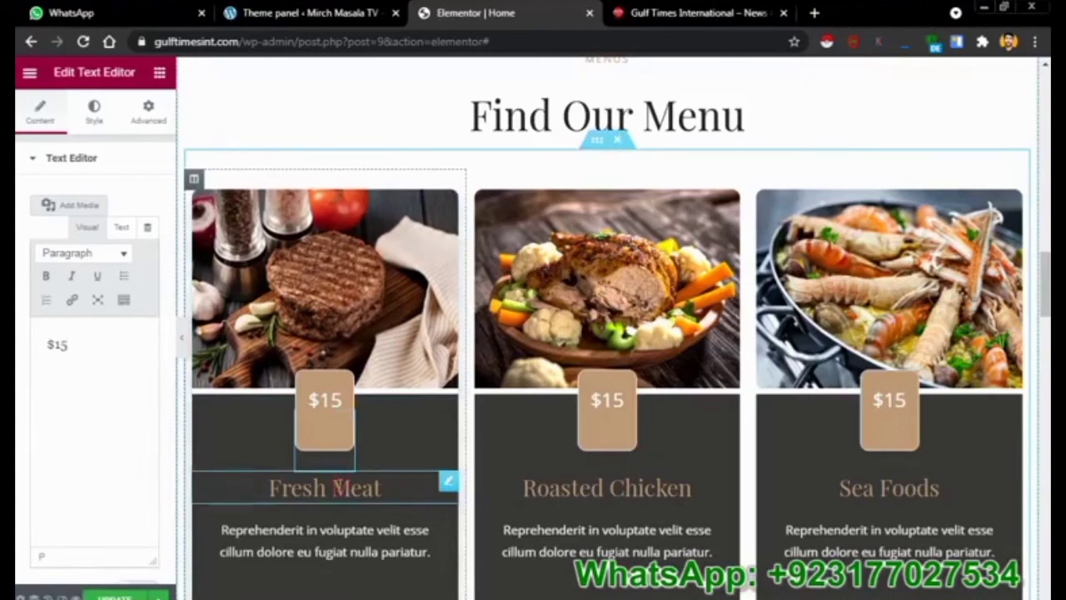
{"action": "left_click", "coordinate": [339, 486]}
{"action": "scroll", "coordinate": [971, 397], "scroll_direction": "down", "scroll_amount": 3}
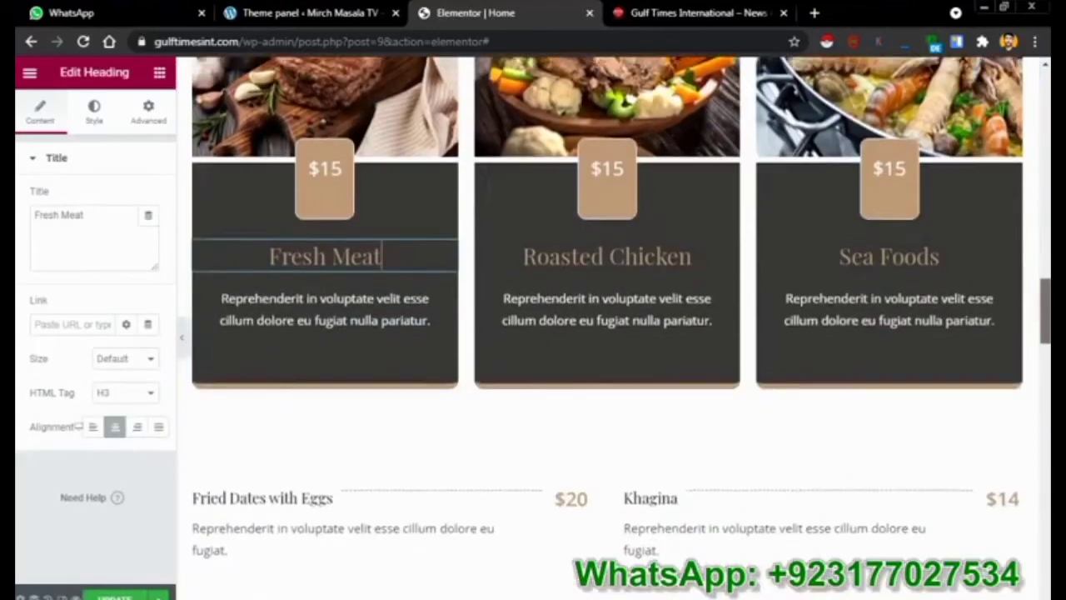
Duplicate the inner section holding the Fresh Meat, Roasted Chicken and Sea Foods cards
{"action": "scroll", "coordinate": [939, 298], "scroll_direction": "up", "scroll_amount": 4}
{"action": "scroll", "coordinate": [940, 298], "scroll_direction": "down", "scroll_amount": 2}
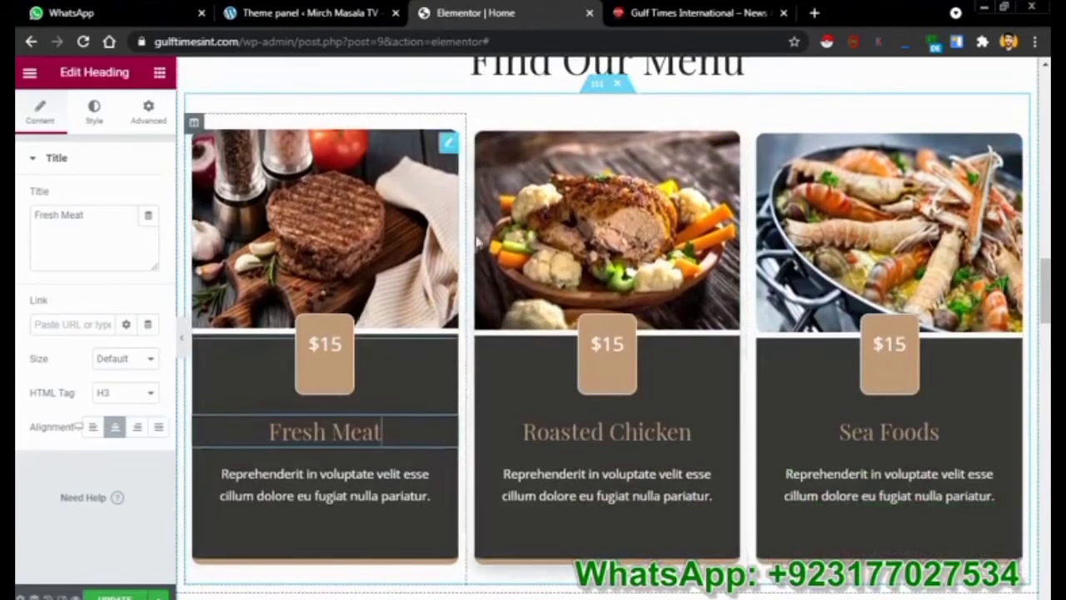
{"action": "left_click", "coordinate": [596, 91]}
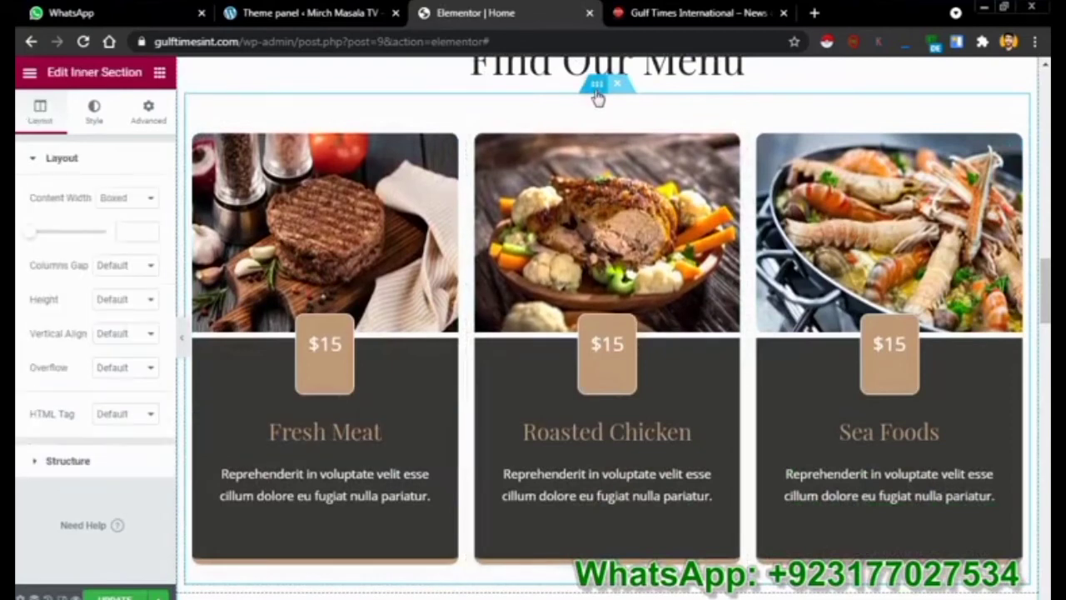
{"action": "right_click", "coordinate": [596, 93]}
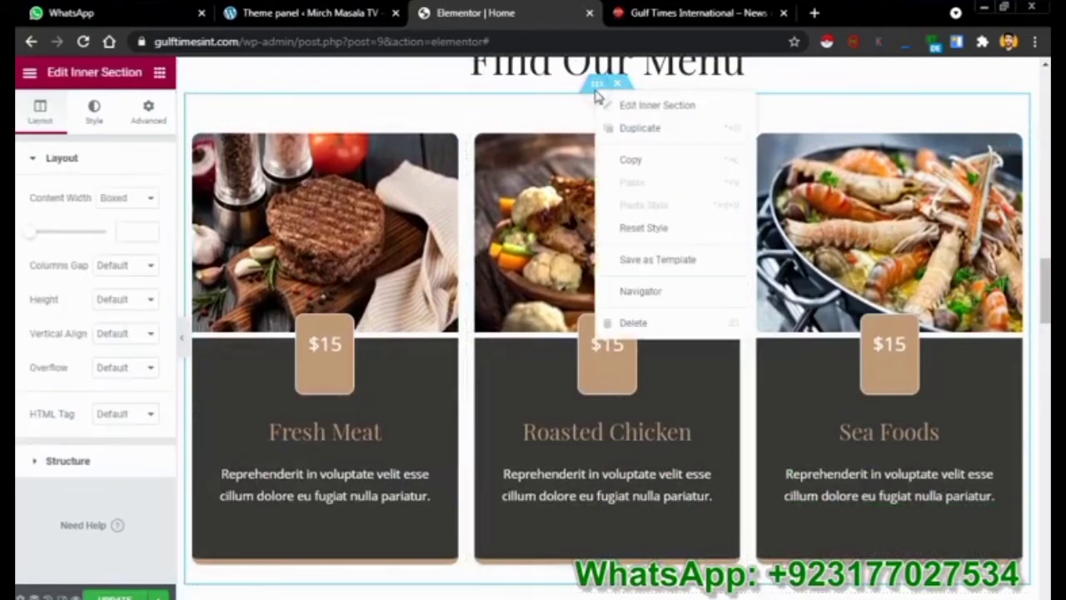
{"action": "left_click", "coordinate": [626, 133]}
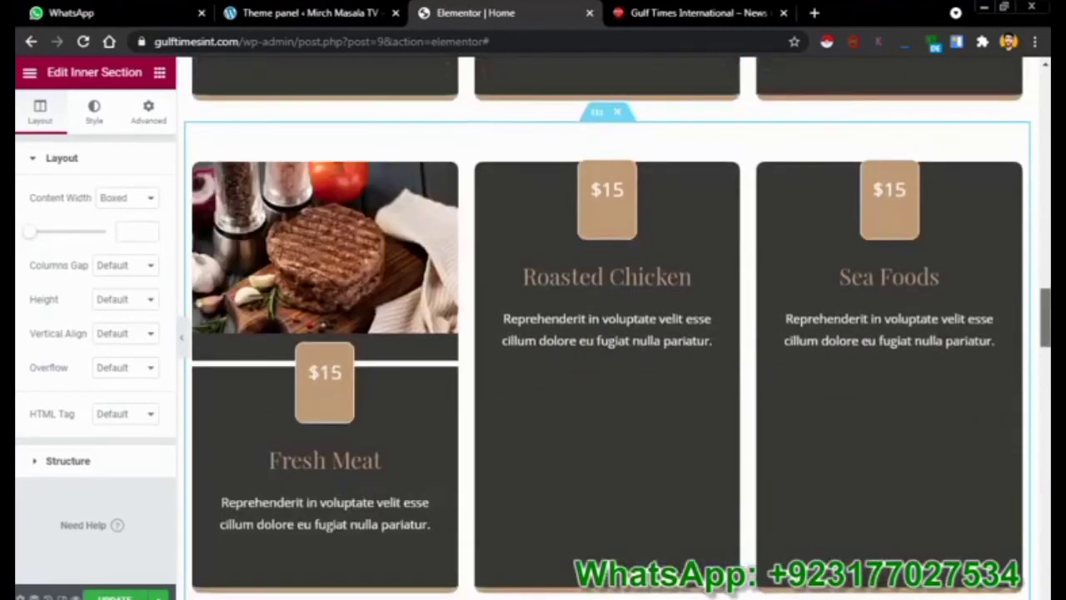
Try to move the lower duplicate row of menu cards above the original row
{"action": "left_click_drag", "start_coordinate": [1045, 316], "coordinate": [1041, 288]}
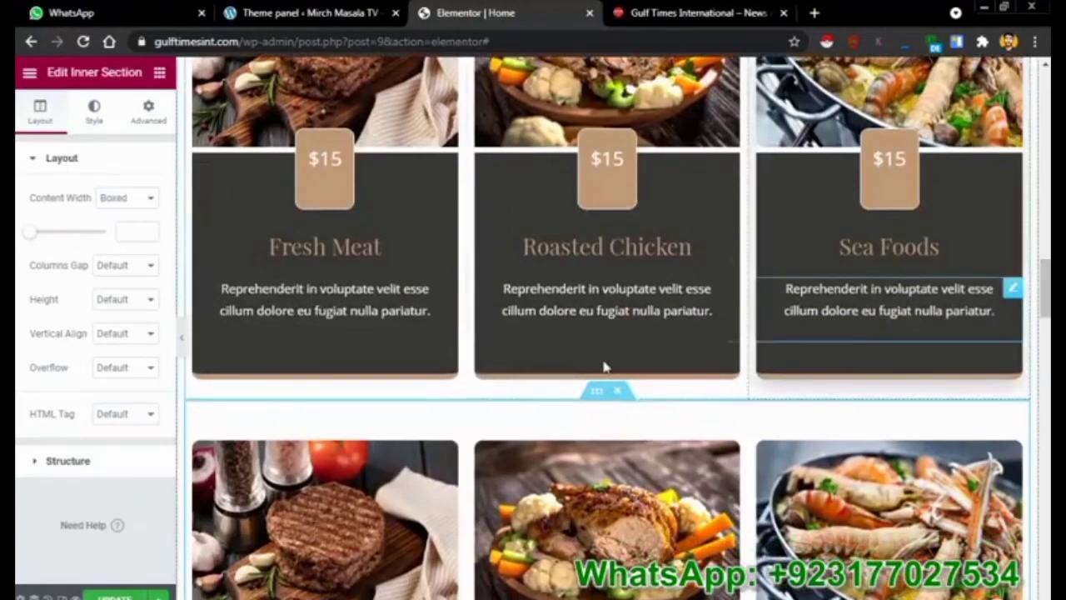
{"action": "left_click_drag", "start_coordinate": [594, 398], "coordinate": [567, 22]}
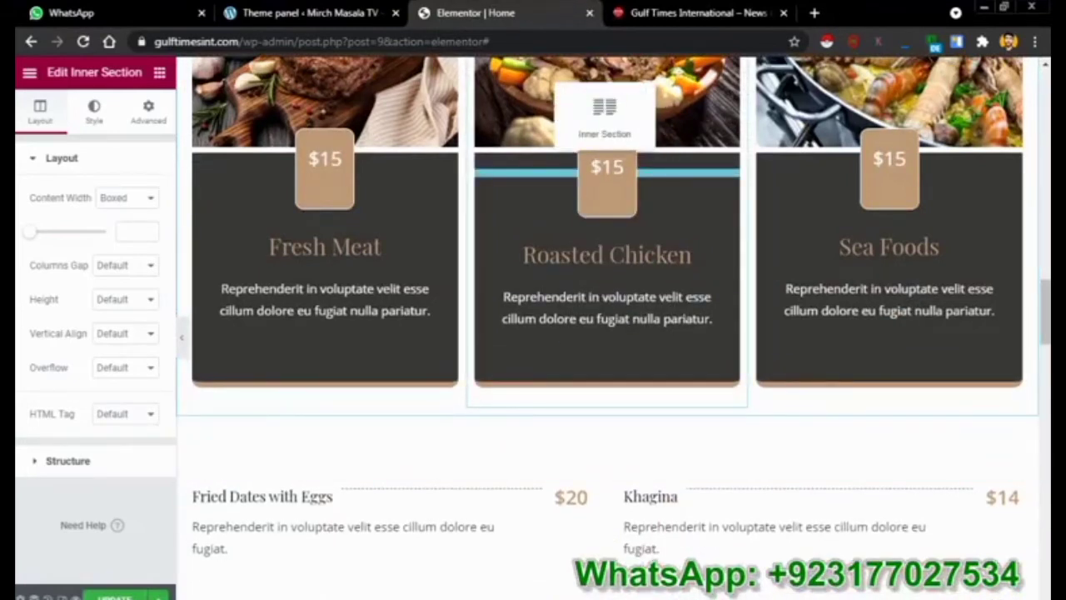
{"action": "left_click_drag", "start_coordinate": [552, 129], "coordinate": [793, 8]}
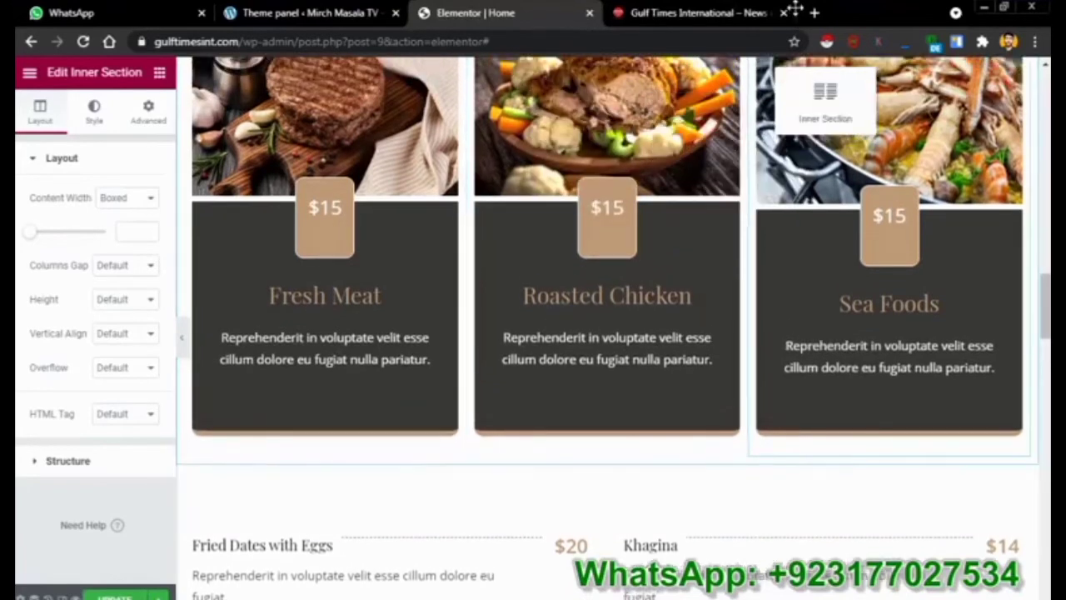
{"action": "left_click_drag", "start_coordinate": [665, 41], "coordinate": [545, 506]}
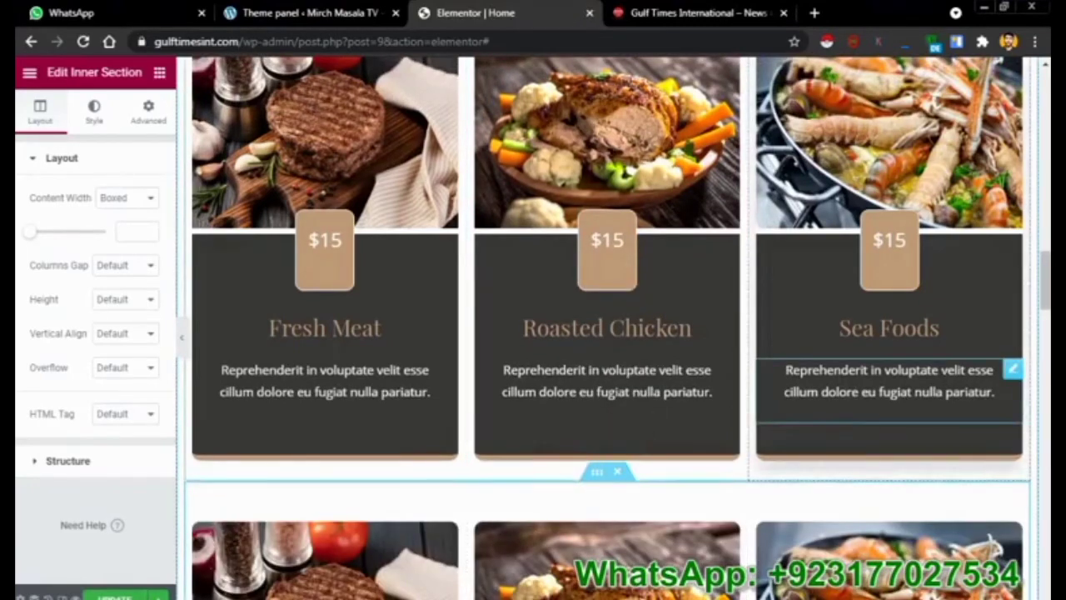
Open the content settings of the Fried Dates with Eggs heading in the price list below the menu cards
{"action": "scroll", "coordinate": [916, 374], "scroll_direction": "down", "scroll_amount": 3}
{"action": "scroll", "coordinate": [608, 333], "scroll_direction": "down", "scroll_amount": 5}
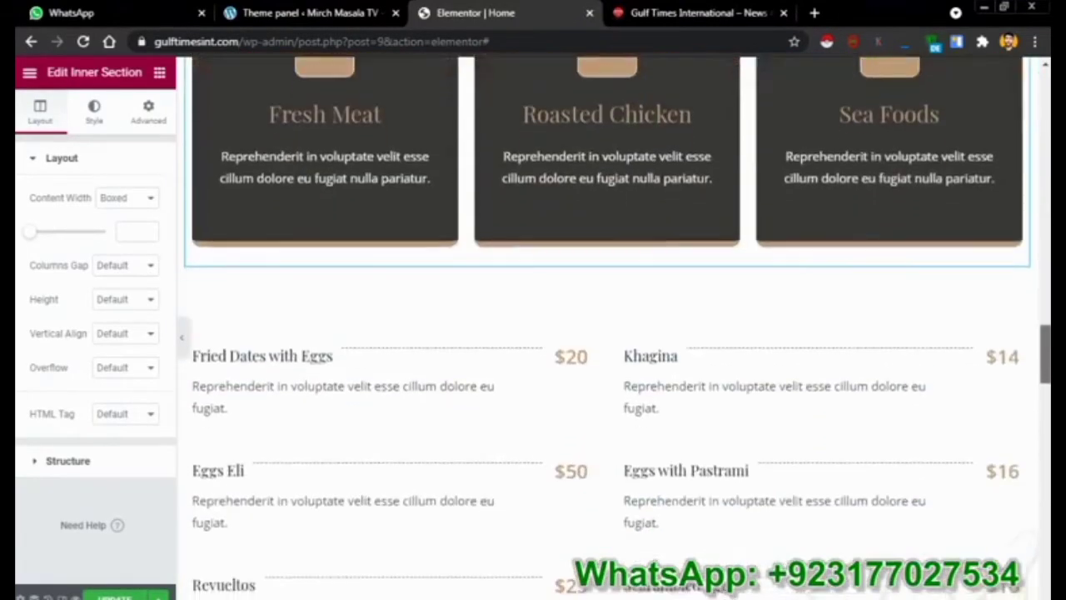
{"action": "scroll", "coordinate": [608, 333], "scroll_direction": "down", "scroll_amount": 1}
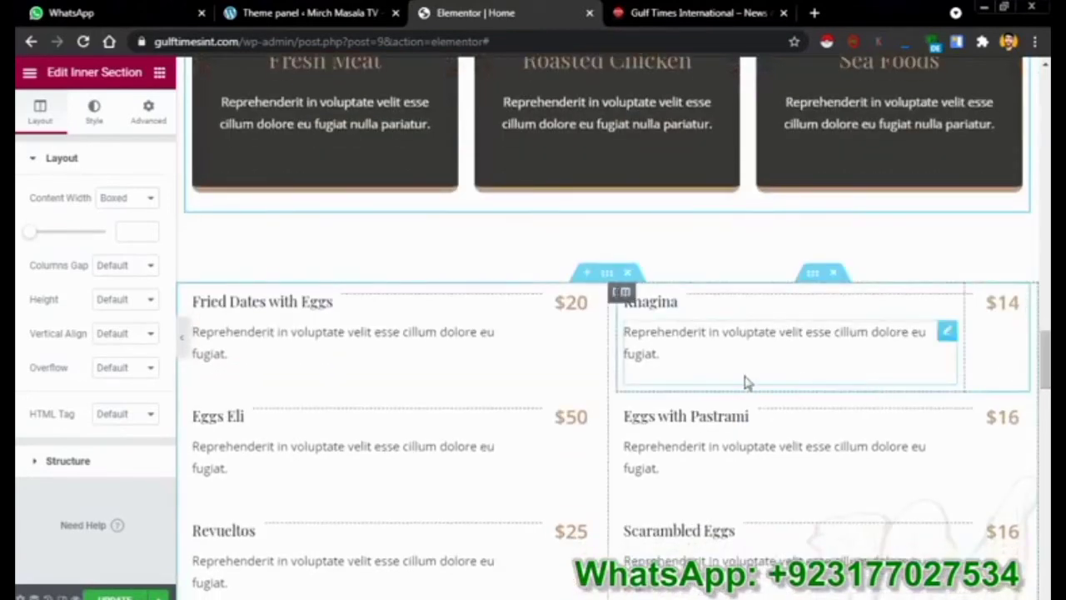
{"action": "left_click", "coordinate": [252, 308]}
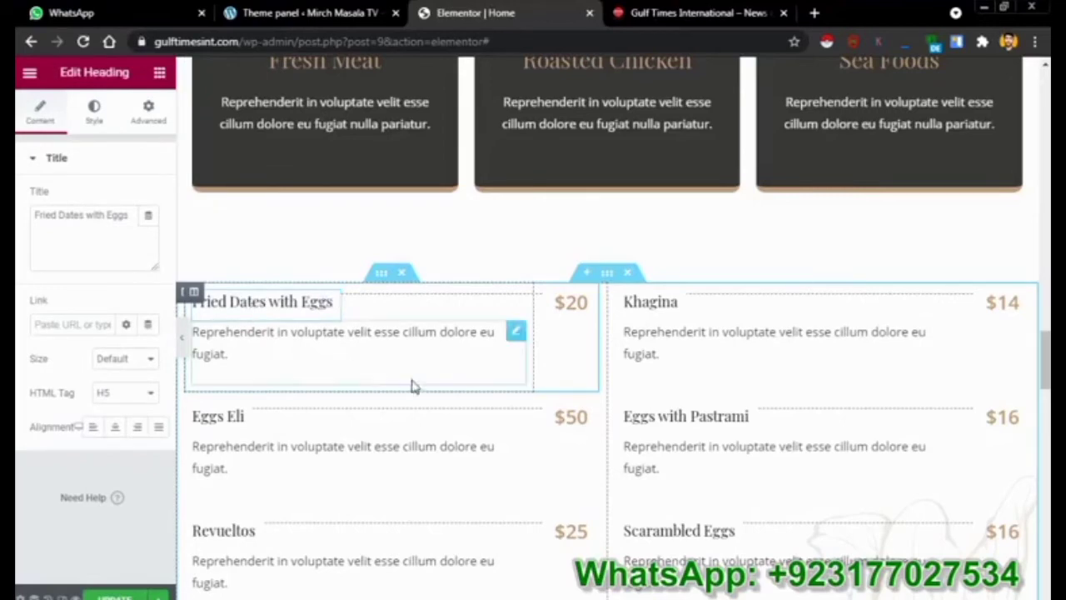
Move the Fried Dates item's price out of its column to just above the Scarambled Eggs item
{"action": "scroll", "coordinate": [923, 335], "scroll_direction": "down", "scroll_amount": 5}
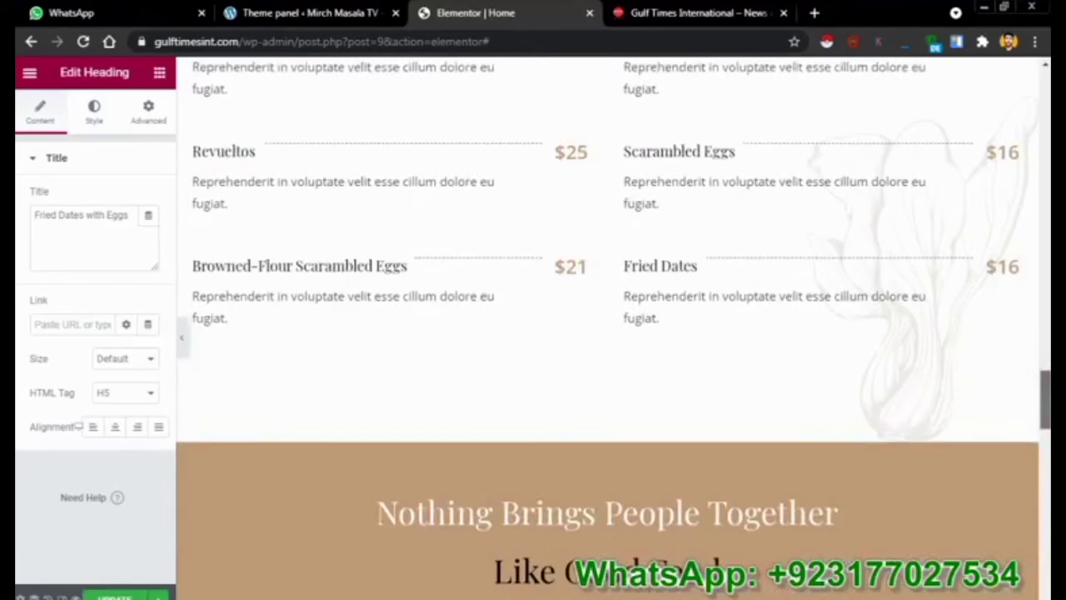
{"action": "scroll", "coordinate": [958, 391], "scroll_direction": "down", "scroll_amount": 2}
{"action": "scroll", "coordinate": [958, 391], "scroll_direction": "up", "scroll_amount": 4}
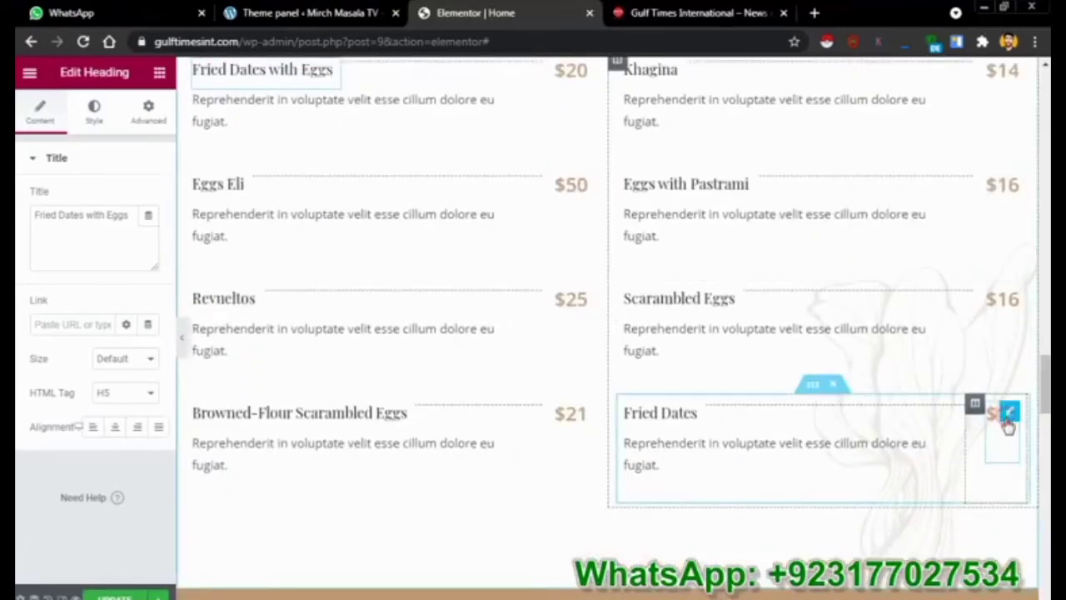
{"action": "left_click_drag", "start_coordinate": [1002, 431], "coordinate": [995, 426]}
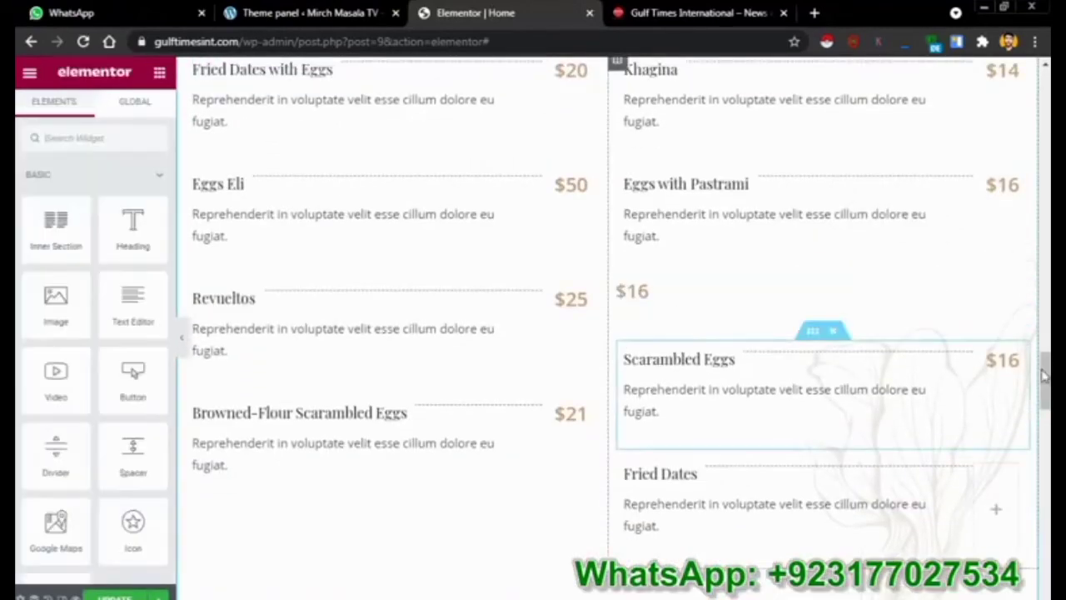
Inspect the content and style settings of the Awards & Recognitions counter
{"action": "scroll", "coordinate": [1043, 374], "scroll_direction": "down", "scroll_amount": 6}
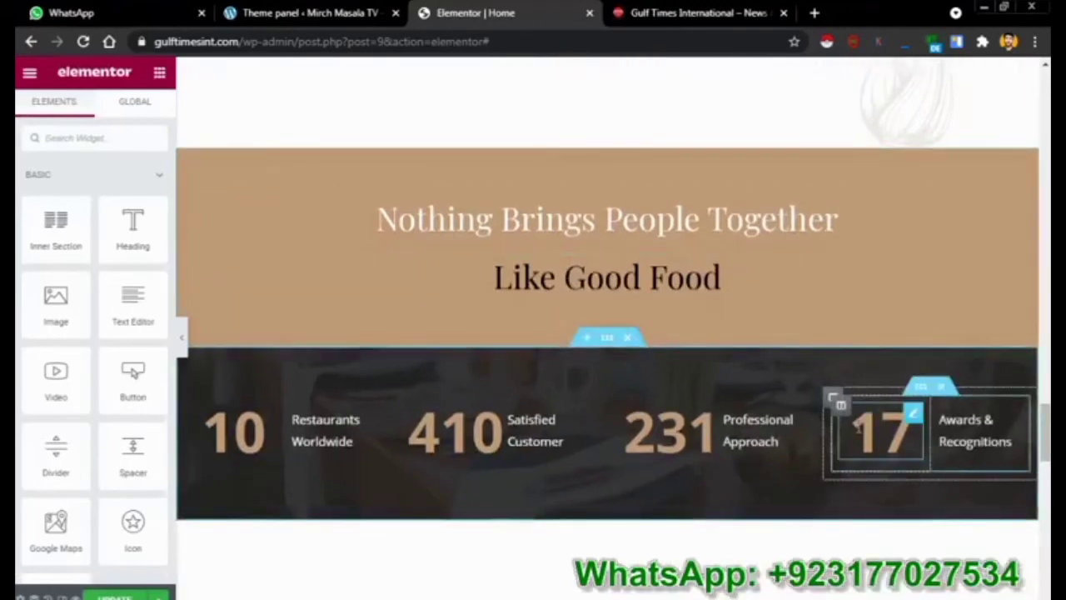
{"action": "left_click", "coordinate": [858, 426]}
{"action": "scroll", "coordinate": [1024, 419], "scroll_direction": "down", "scroll_amount": 2}
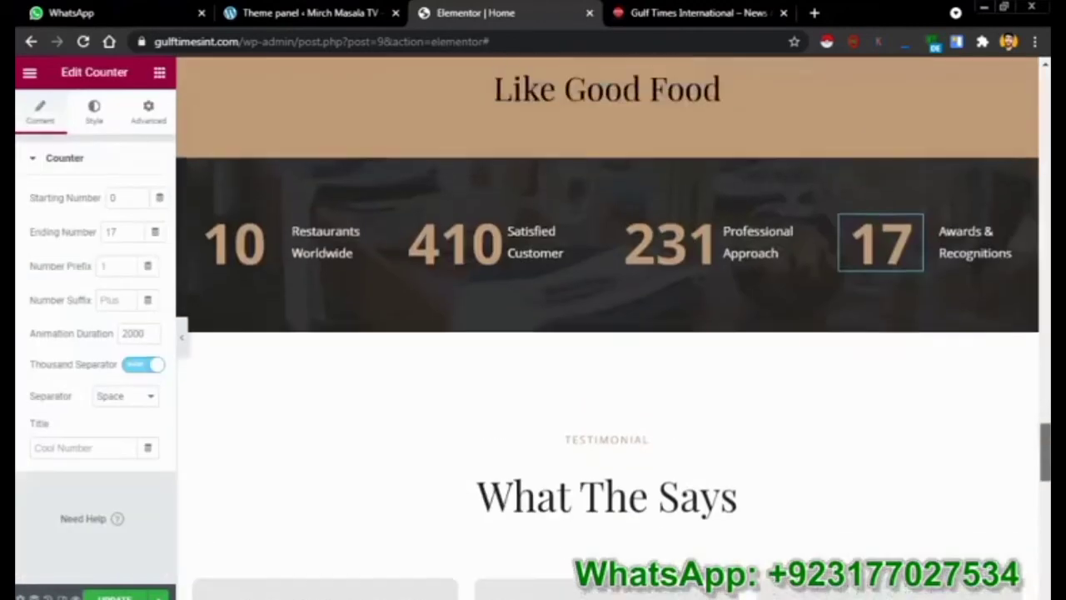
{"action": "left_click_drag", "start_coordinate": [1044, 445], "coordinate": [1045, 451]}
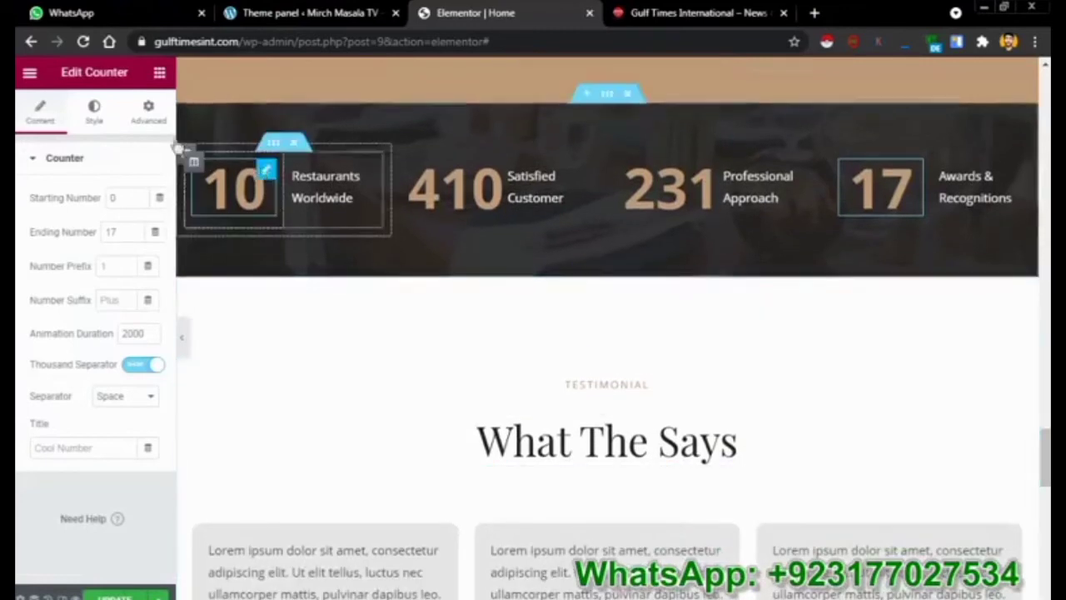
{"action": "left_click", "coordinate": [94, 113]}
{"action": "left_click", "coordinate": [25, 115]}
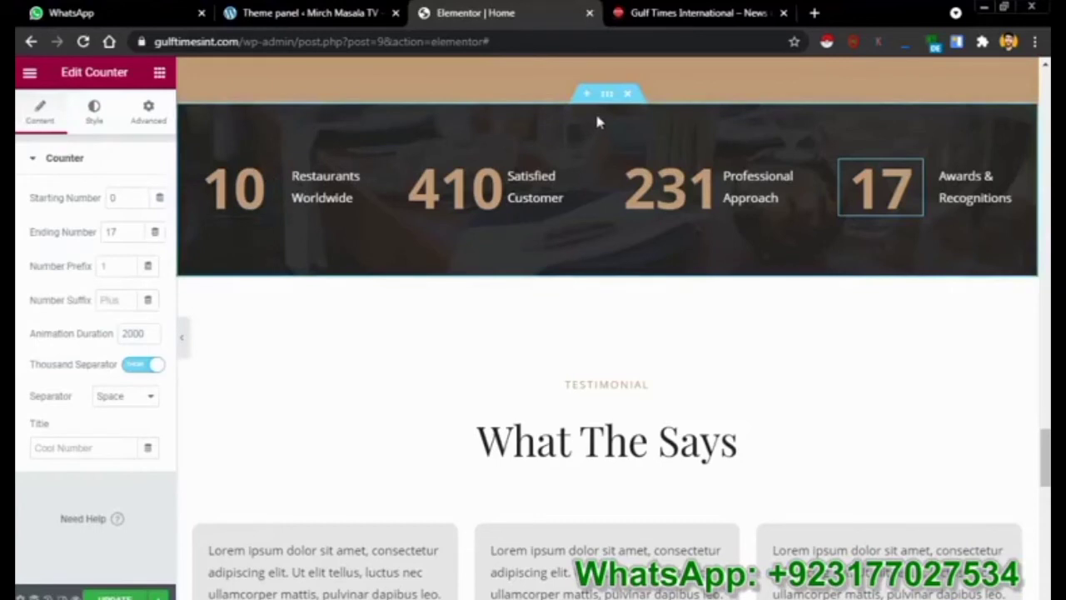
Set the background overlay opacity of the section containing the four counters to 1
{"action": "left_click", "coordinate": [608, 98]}
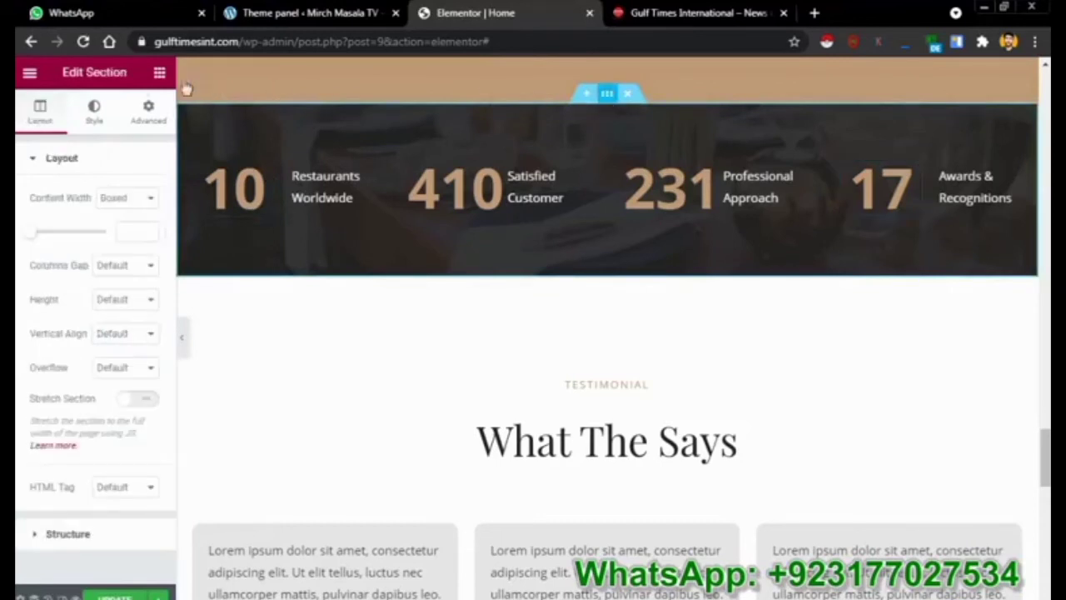
{"action": "left_click", "coordinate": [109, 107]}
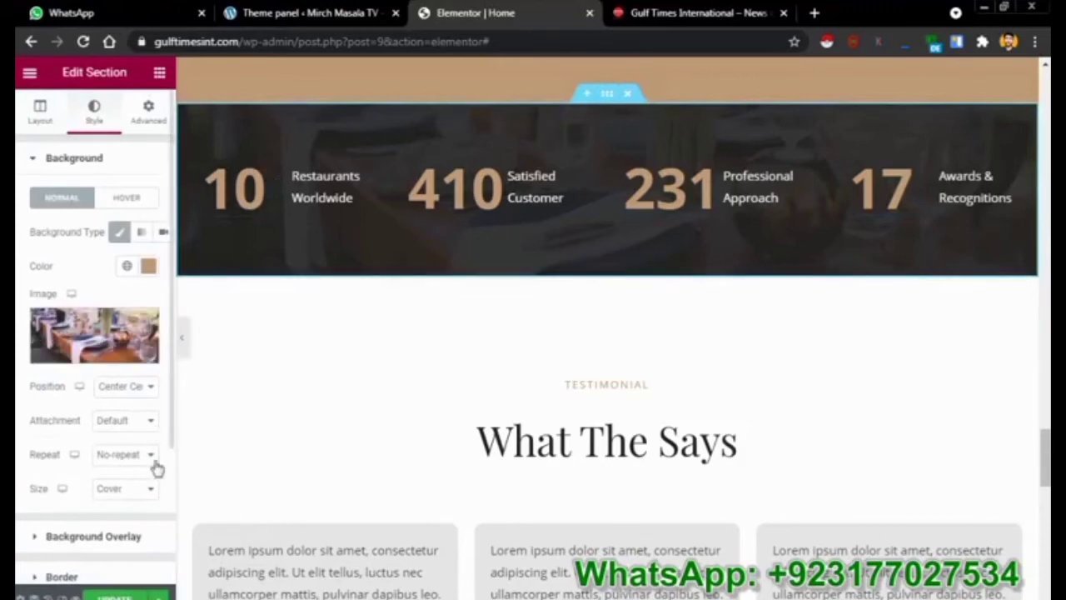
{"action": "left_click", "coordinate": [48, 539]}
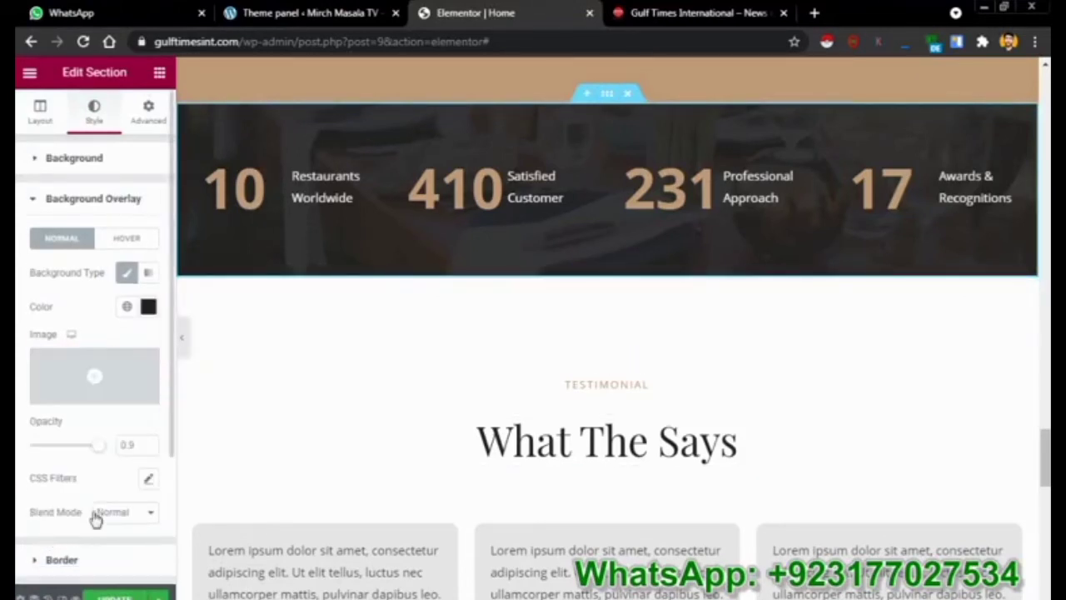
{"action": "left_click_drag", "start_coordinate": [98, 457], "coordinate": [138, 451]}
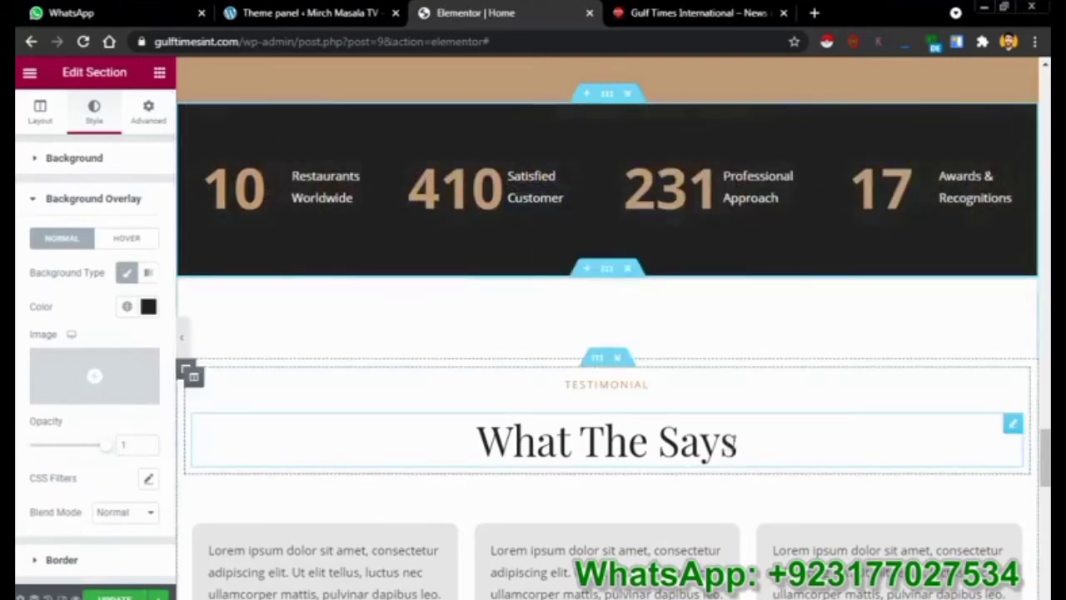
Open the content settings of the Food Blogger testimonial in the What The Says section
{"action": "left_click_drag", "start_coordinate": [1047, 461], "coordinate": [1048, 495]}
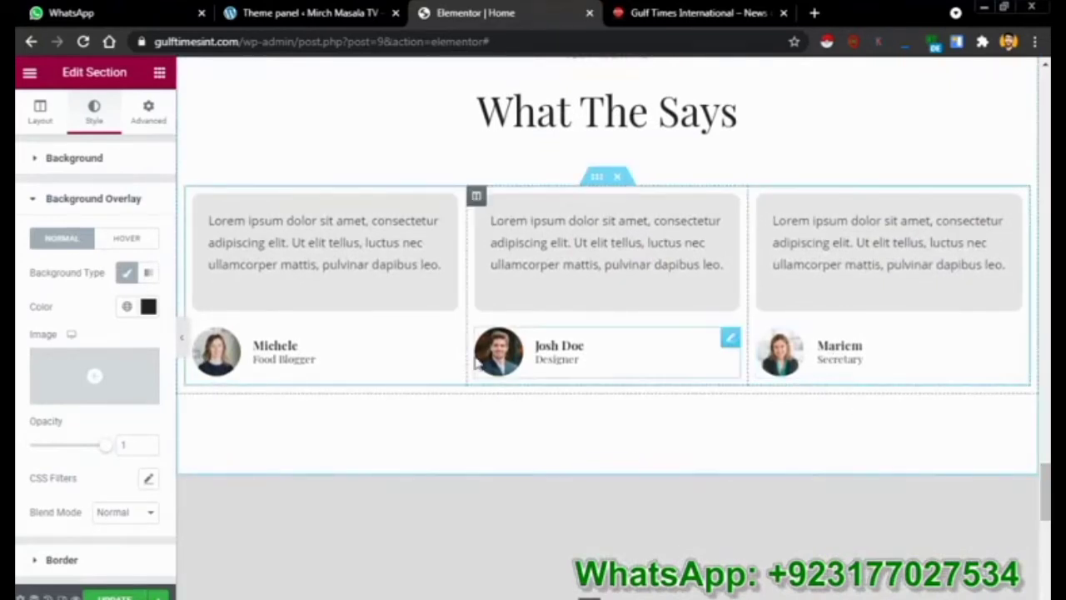
{"action": "left_click", "coordinate": [246, 347]}
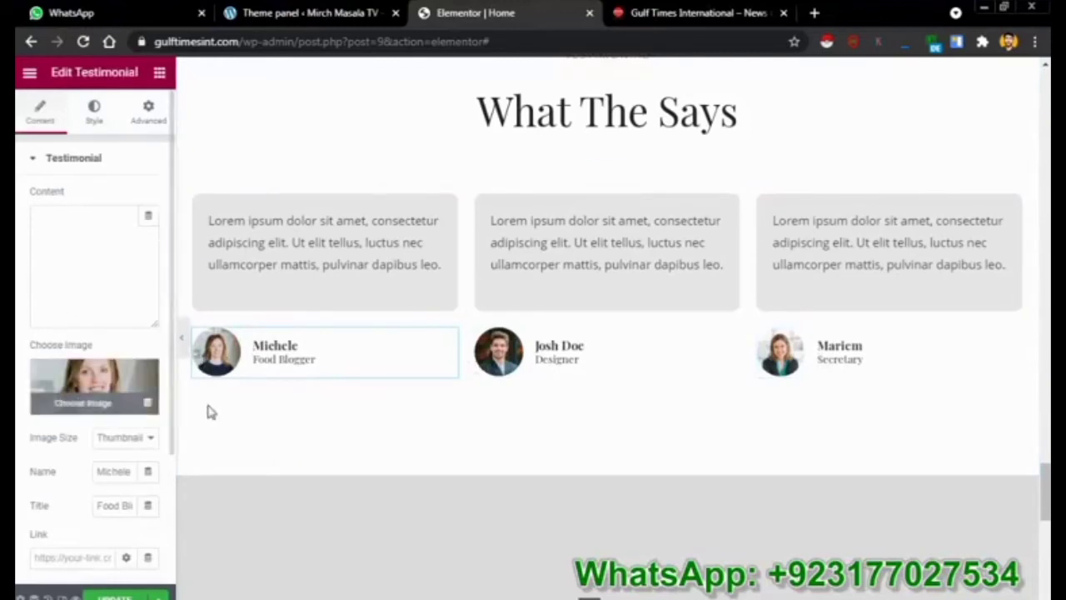
Inspect the Food Blogger testimonial's content field and its content and image style settings
{"action": "left_click", "coordinate": [98, 279]}
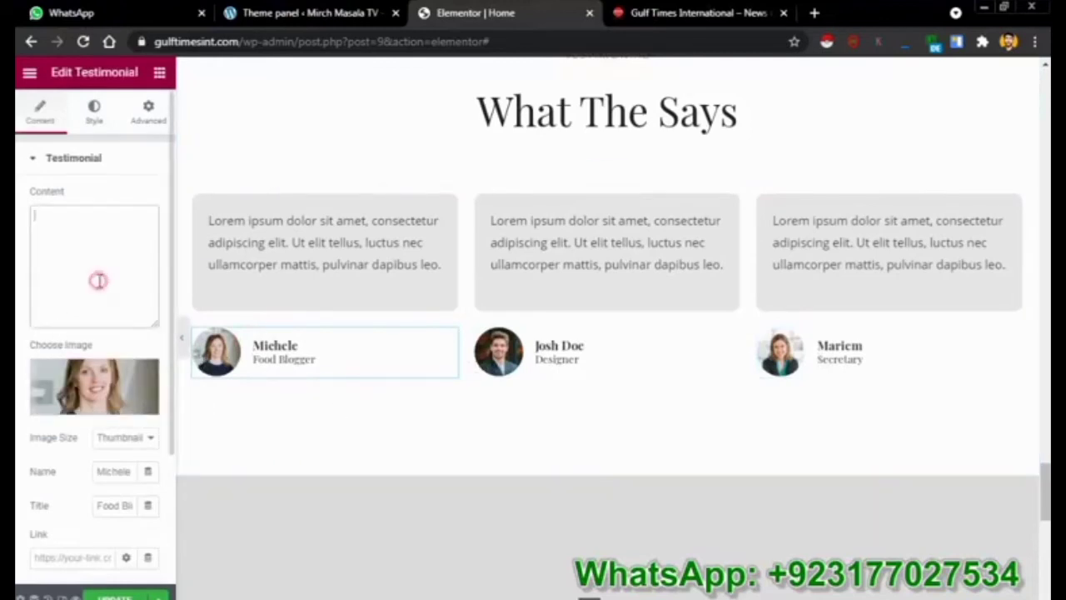
{"action": "left_click", "coordinate": [87, 125]}
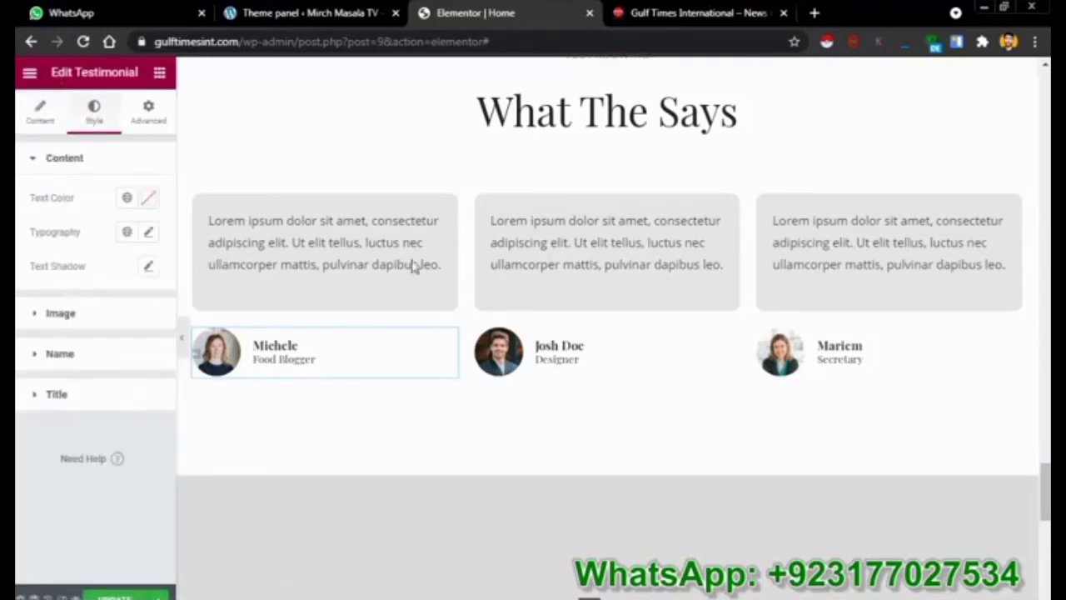
{"action": "scroll", "coordinate": [833, 491], "scroll_direction": "down", "scroll_amount": 2}
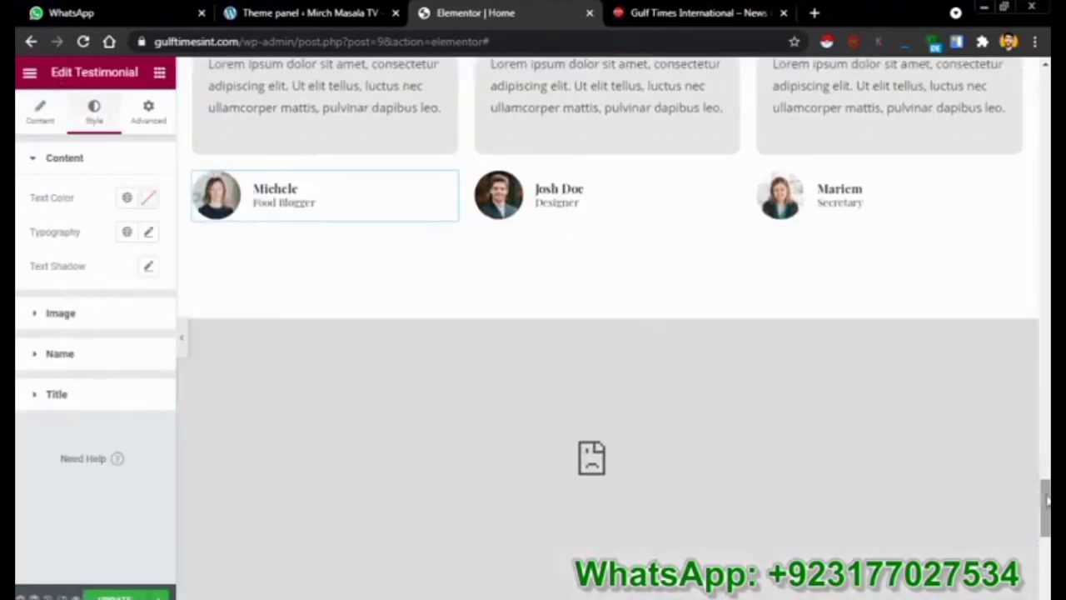
{"action": "left_click", "coordinate": [830, 487]}
{"action": "left_click", "coordinate": [87, 313]}
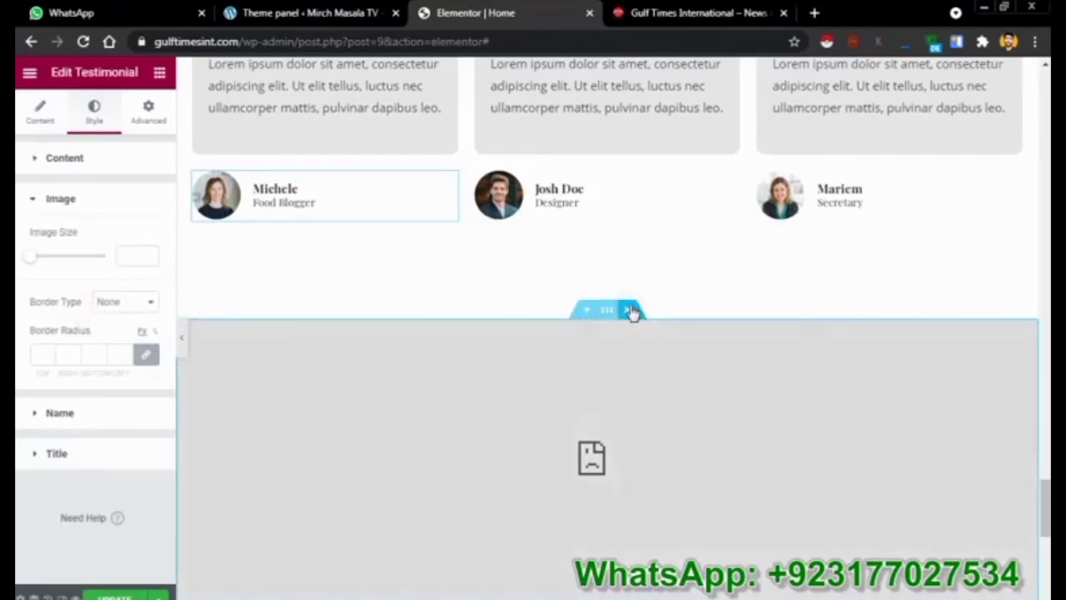
Delete the section with the broken embed placeholder between the testimonials and the dark footer section
{"action": "left_click", "coordinate": [632, 311]}
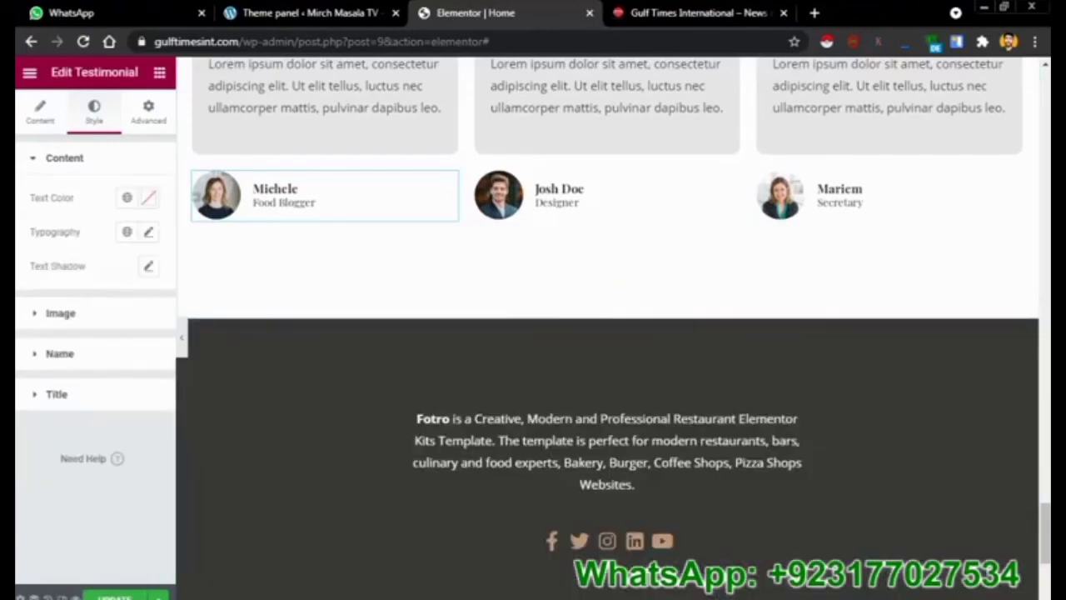
{"action": "scroll", "coordinate": [620, 316], "scroll_direction": "down", "scroll_amount": 3}
{"action": "scroll", "coordinate": [621, 317], "scroll_direction": "up", "scroll_amount": 5}
{"action": "scroll", "coordinate": [620, 316], "scroll_direction": "down", "scroll_amount": 3}
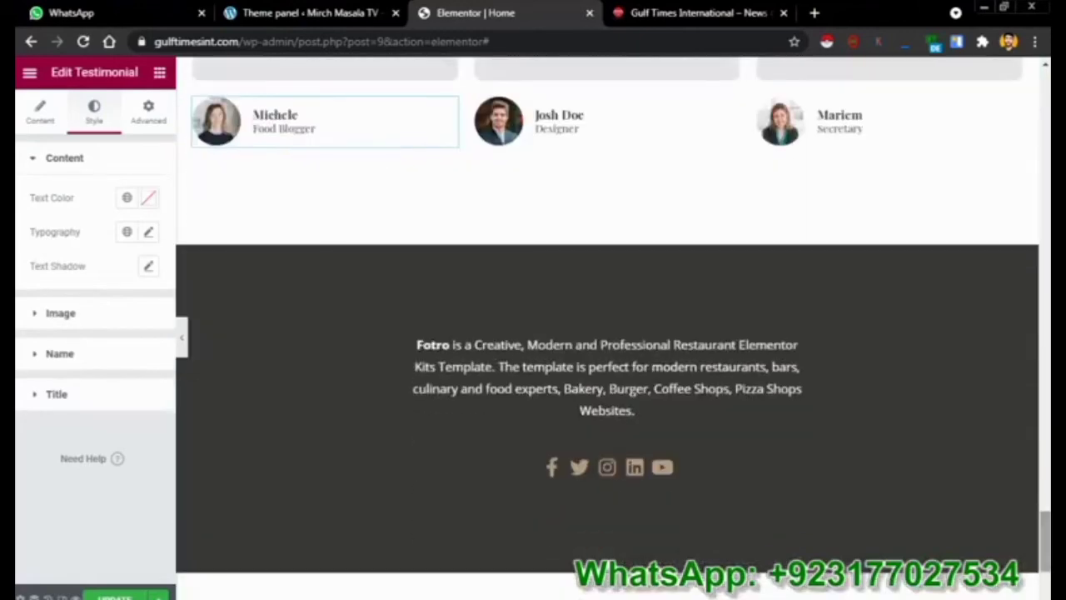
Inspect the content settings of the Fotro description text and the Twitter and Facebook icons in the dark footer section
{"action": "left_click", "coordinate": [653, 363]}
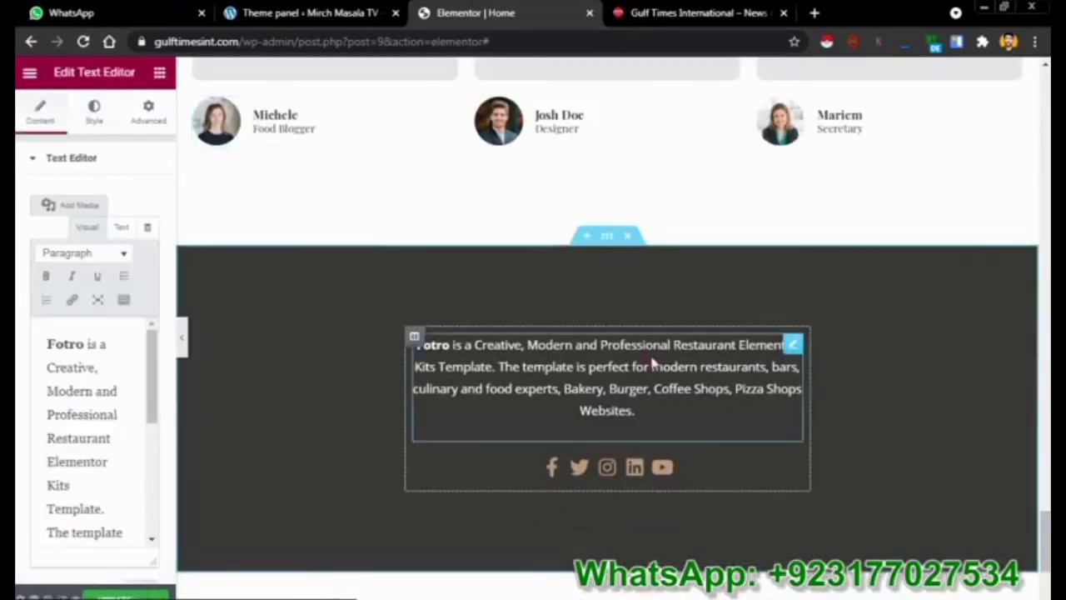
{"action": "left_click", "coordinate": [581, 469]}
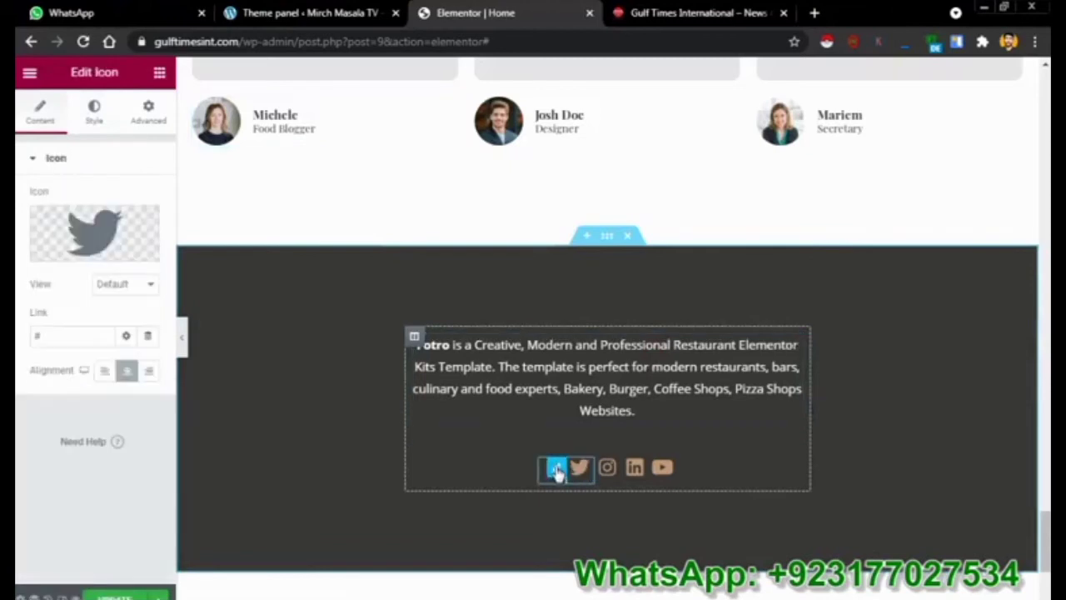
{"action": "left_click", "coordinate": [556, 470]}
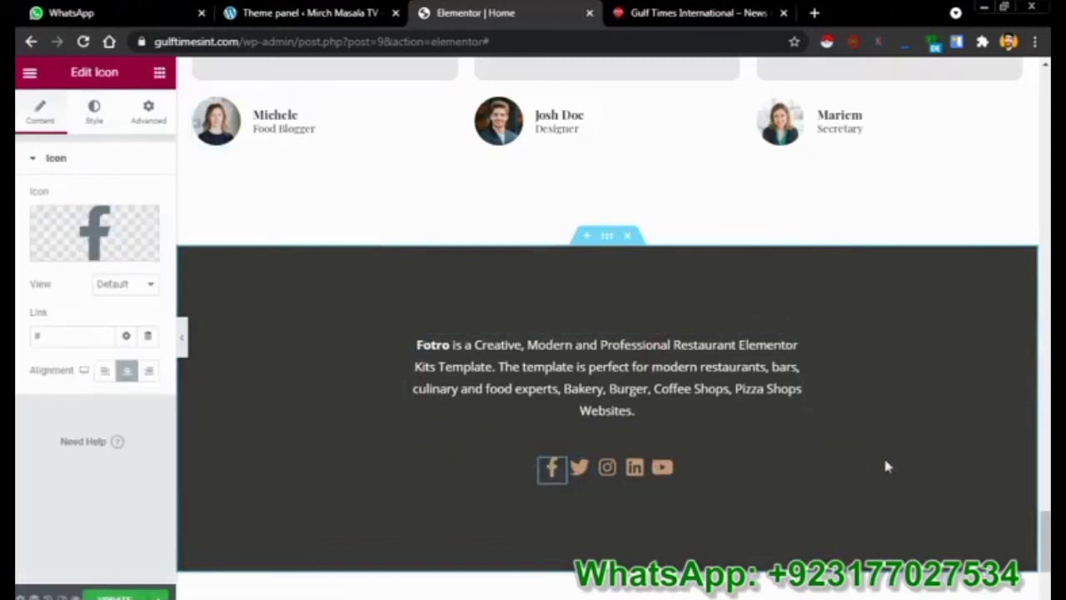
Update the home page to save its changes
{"action": "left_click_drag", "start_coordinate": [1046, 499], "coordinate": [1046, 87]}
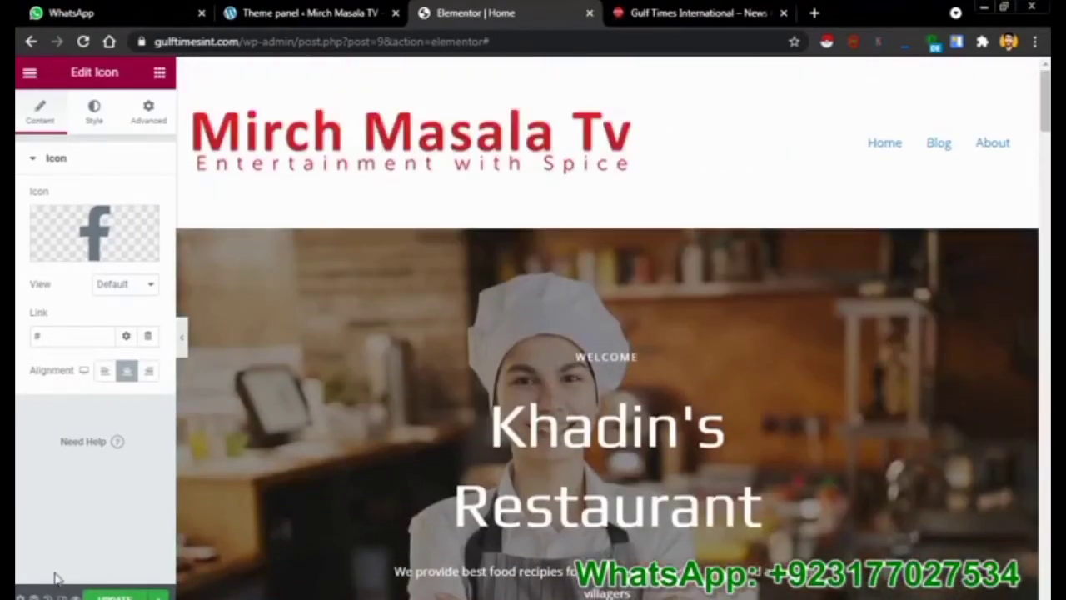
{"action": "left_click", "coordinate": [114, 597]}
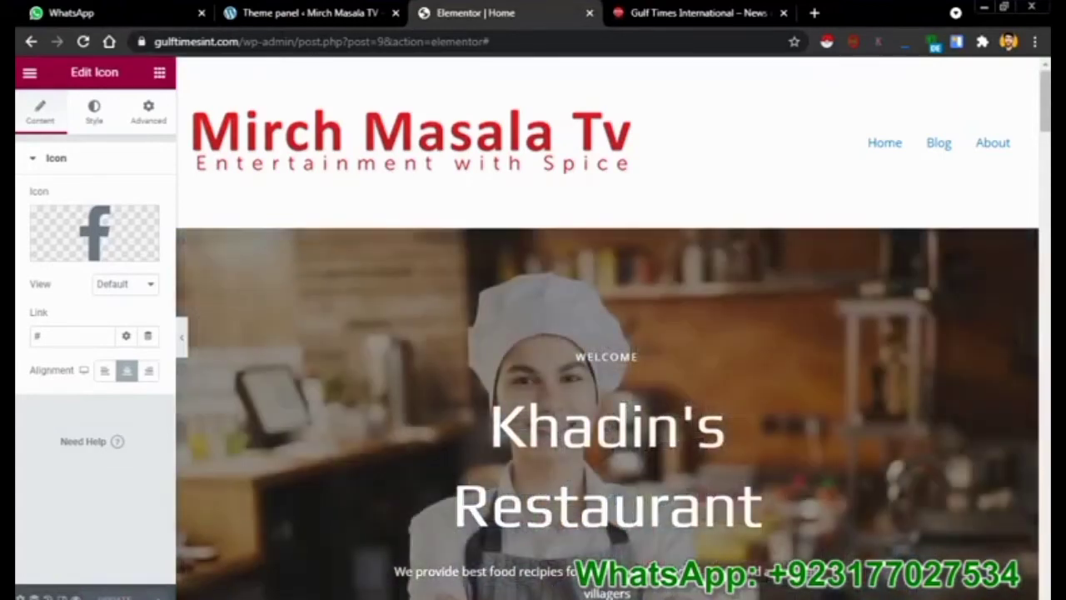
Leave the home page editor for the gulftimesint.com/wp-admin/ dashboard and open the list of all posts
{"action": "left_click_drag", "start_coordinate": [539, 42], "coordinate": [296, 50]}
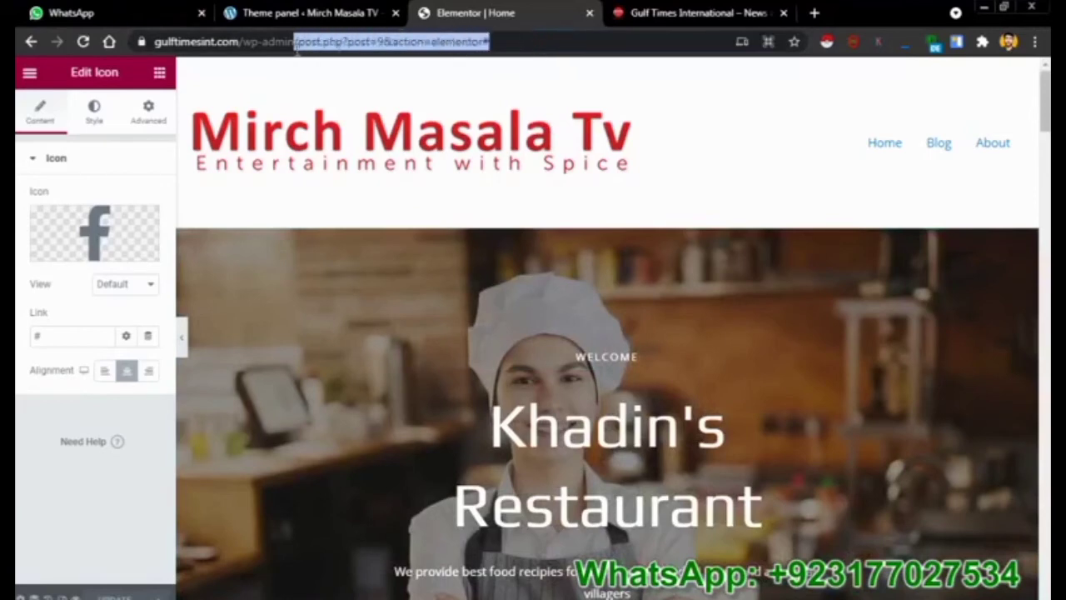
{"action": "key", "text": "BackSpace"}
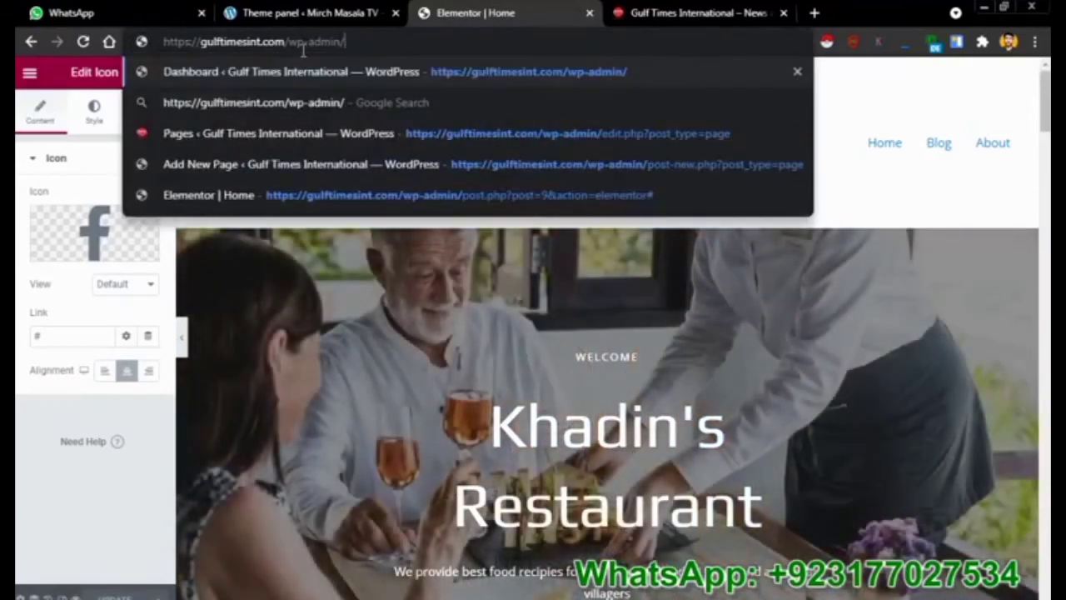
{"action": "key", "text": "Return"}
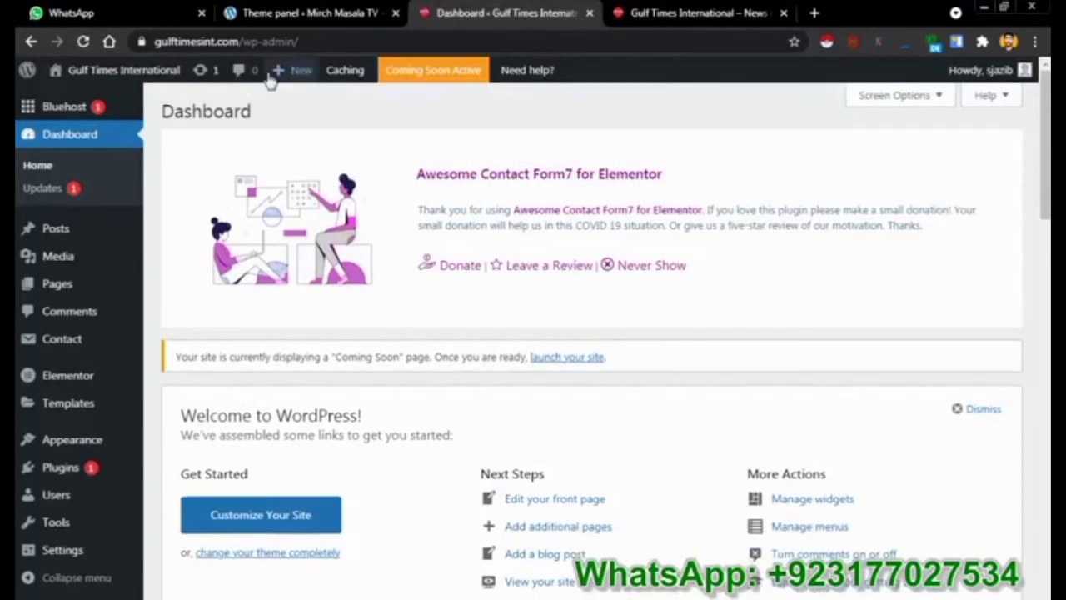
{"action": "mouse_move", "coordinate": [125, 233]}
{"action": "left_click", "coordinate": [193, 241]}
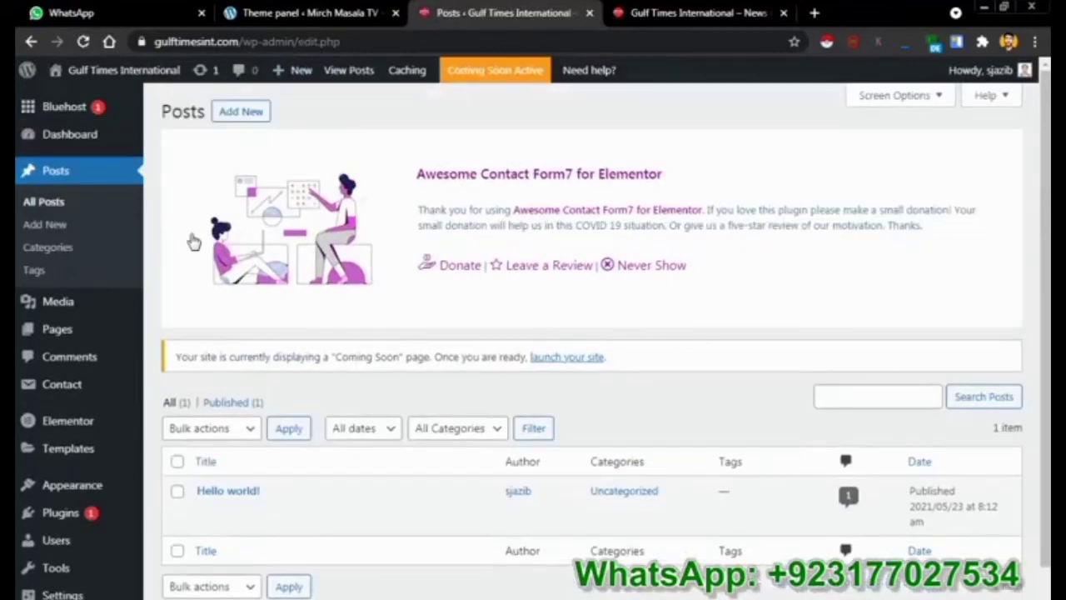
From the live site's browser tab, go to the WordPress dashboard and open the list of all pages
{"action": "left_click", "coordinate": [700, 12]}
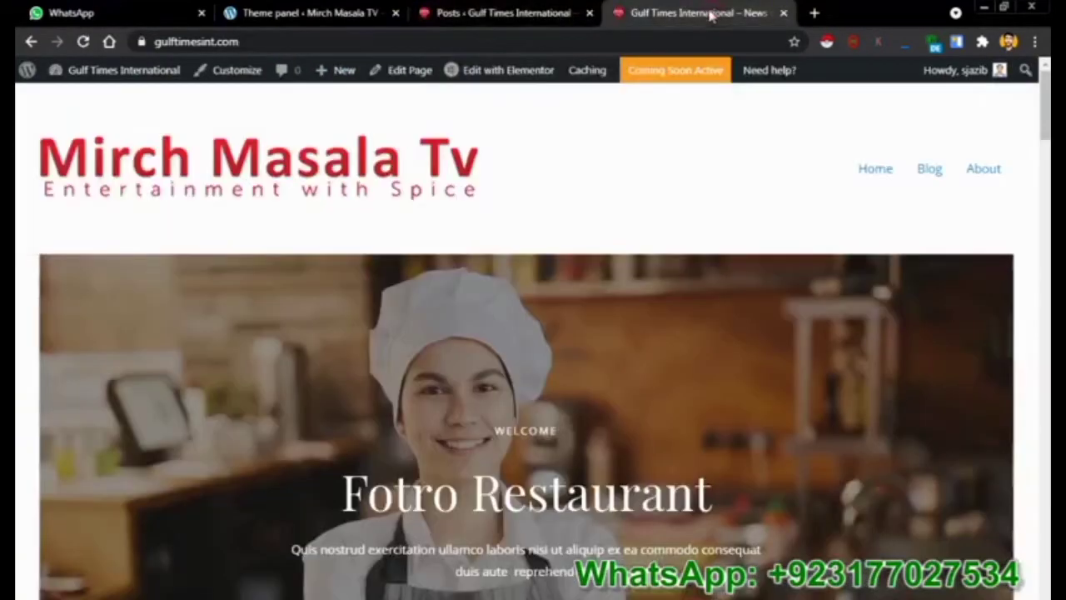
{"action": "mouse_move", "coordinate": [108, 73]}
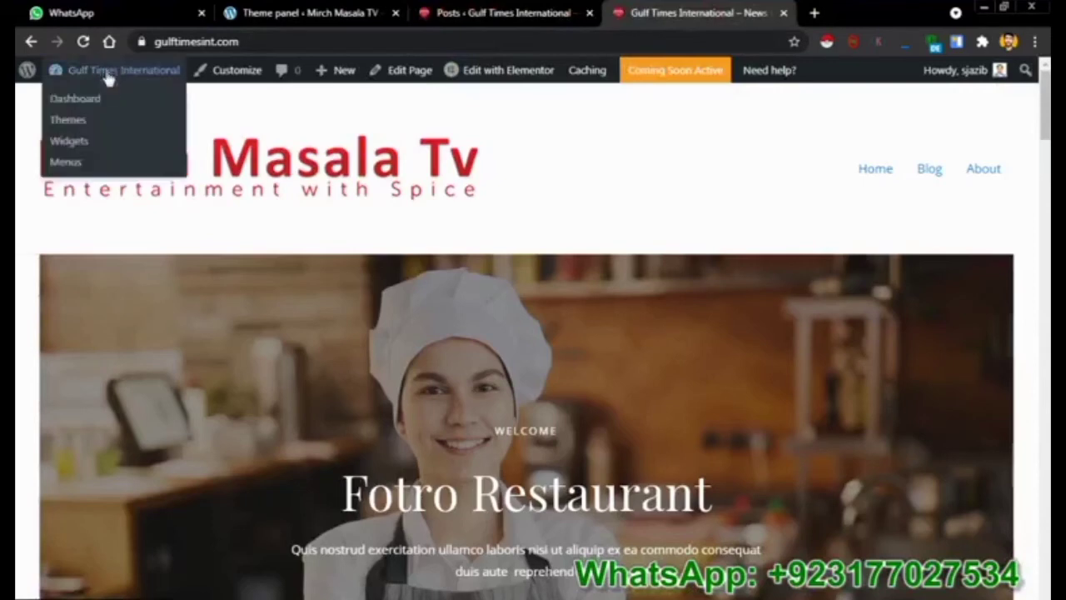
{"action": "left_click", "coordinate": [102, 98]}
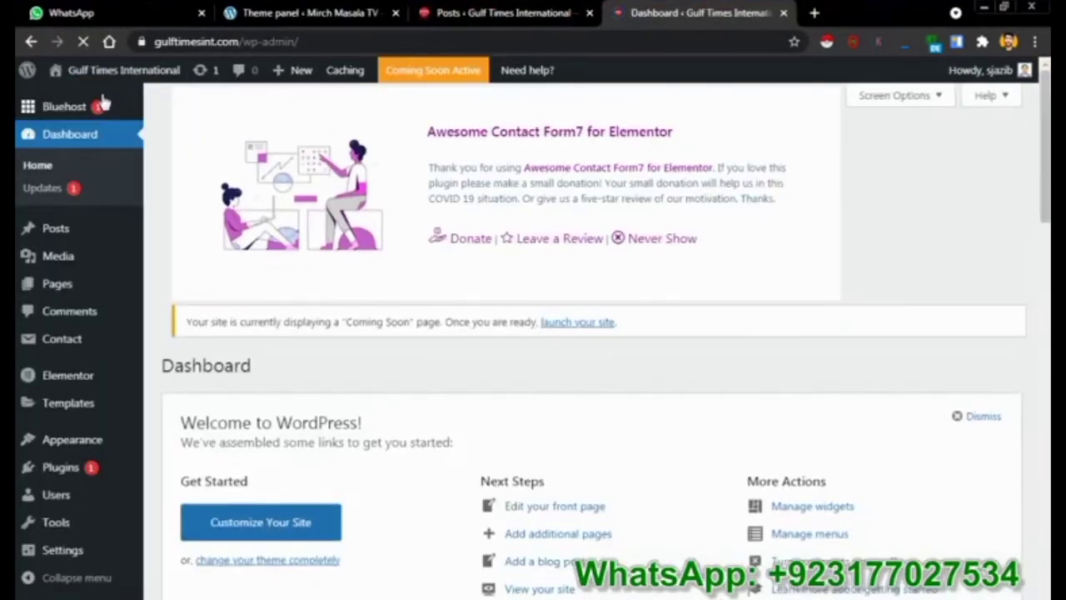
{"action": "mouse_move", "coordinate": [54, 297]}
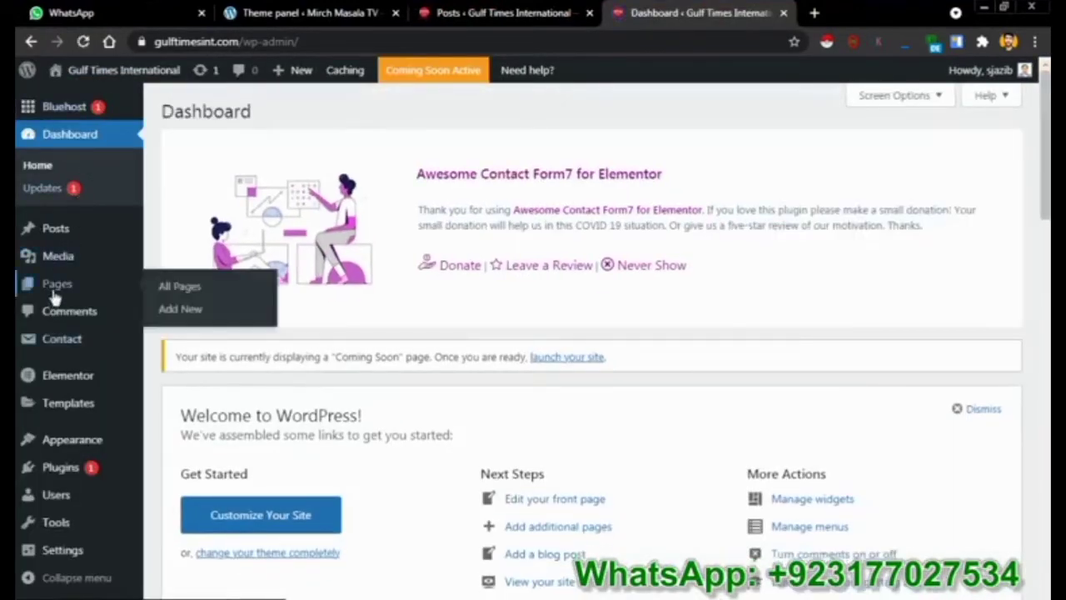
{"action": "right_click", "coordinate": [213, 285]}
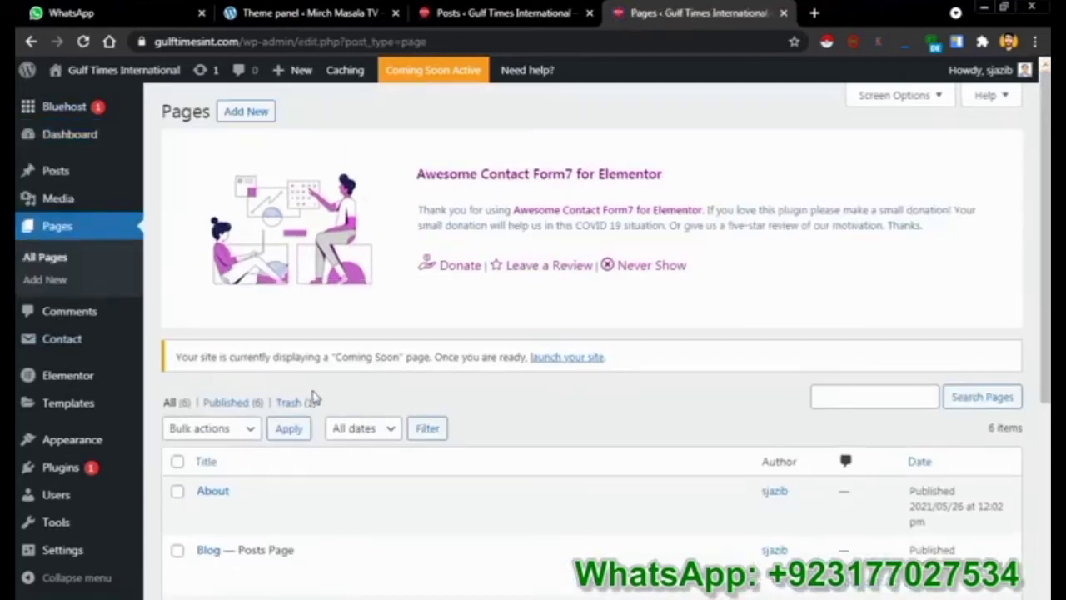
Open the Portfolio page for editing with Elementor
{"action": "left_click_drag", "start_coordinate": [1041, 252], "coordinate": [1050, 427]}
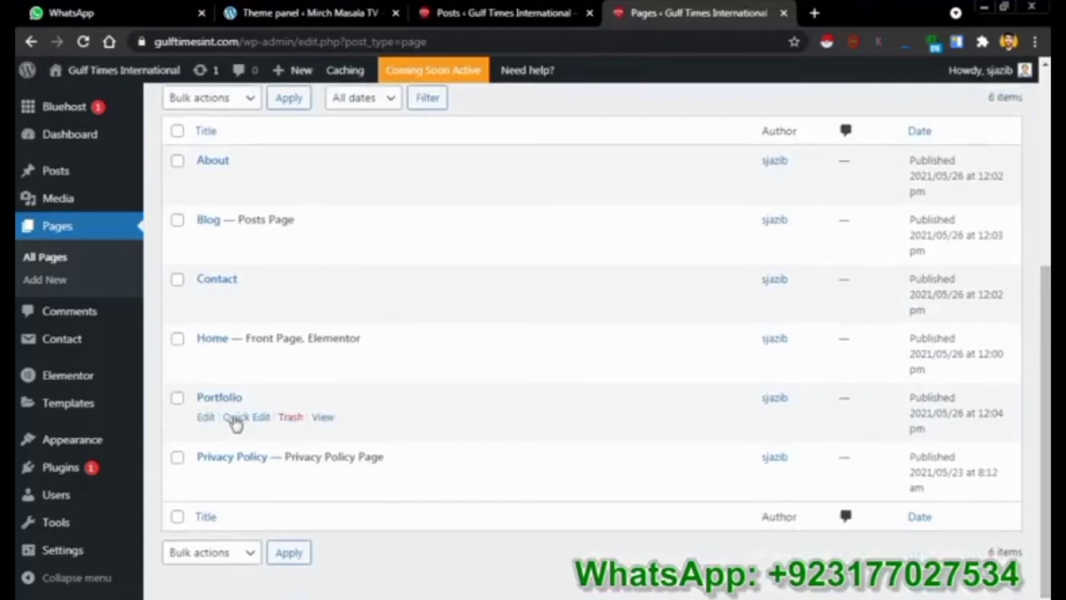
{"action": "left_click", "coordinate": [205, 418]}
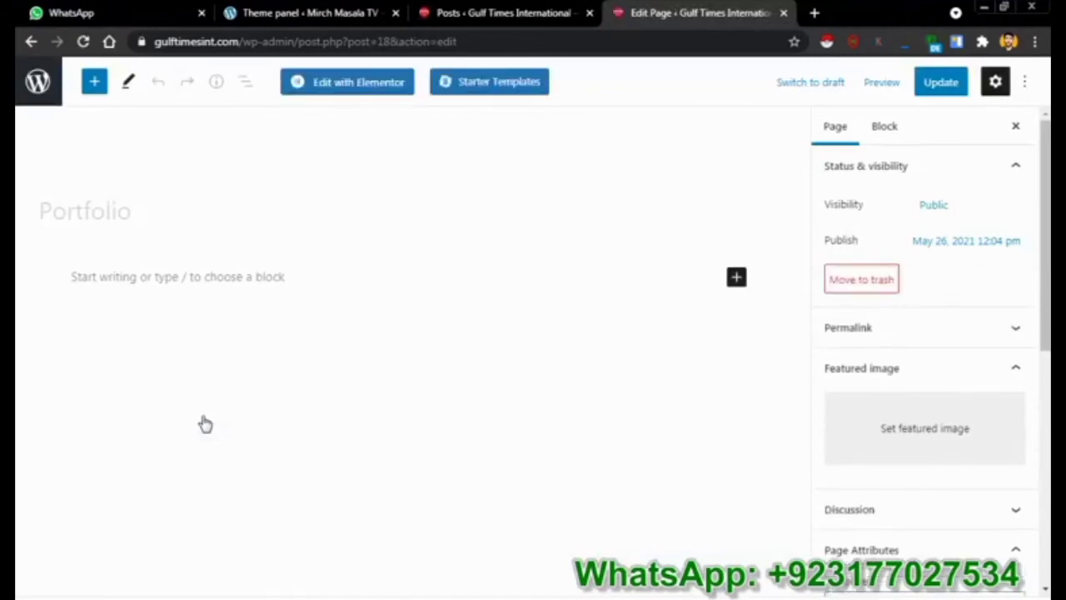
{"action": "left_click", "coordinate": [385, 94]}
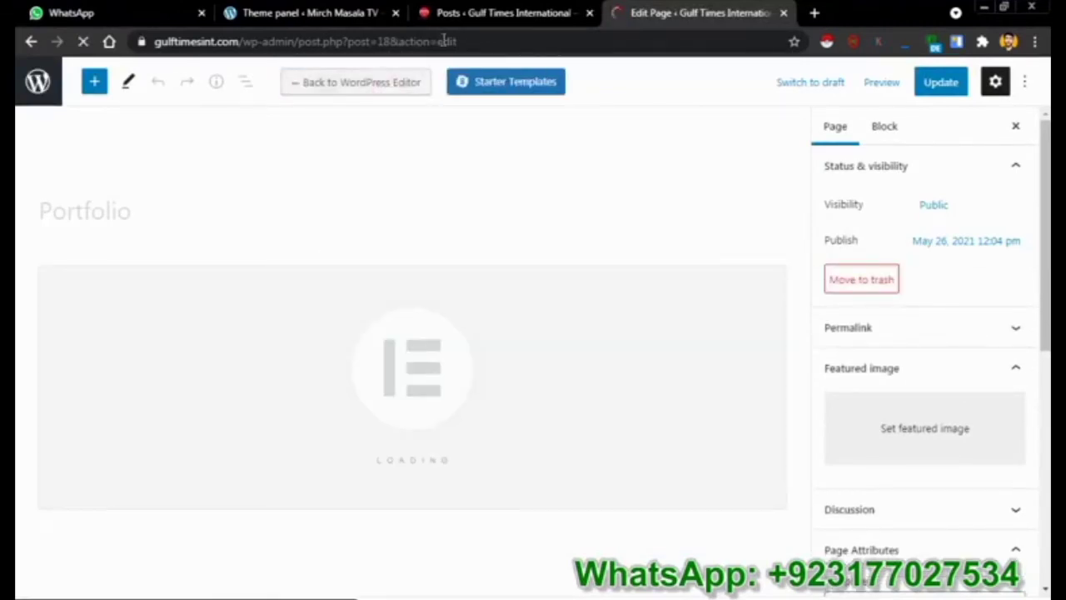
{"action": "key", "text": "alt+Tab"}
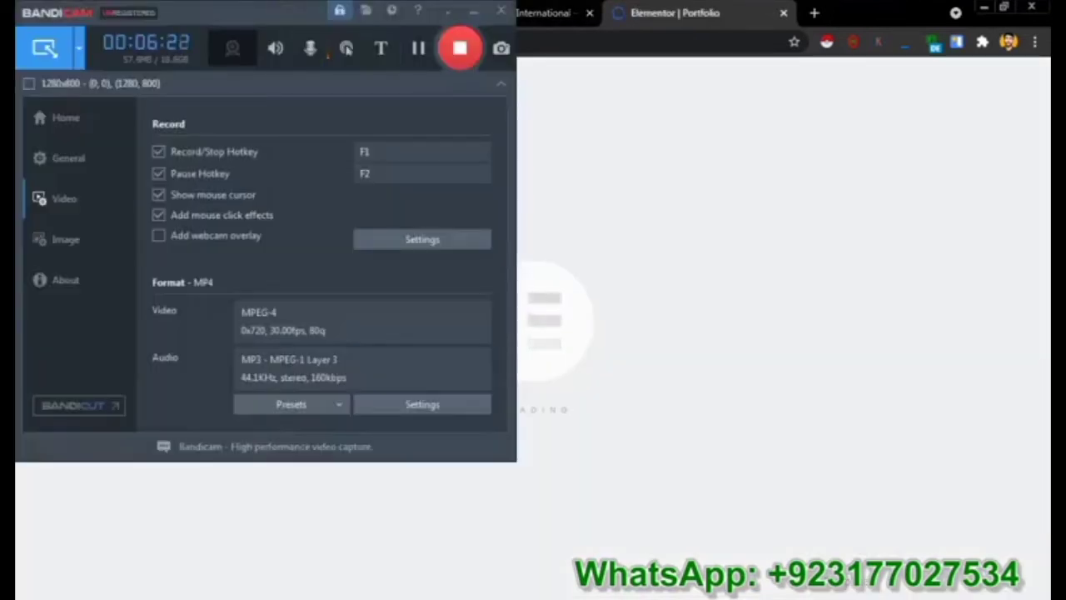
{"action": "left_click", "coordinate": [478, 10]}
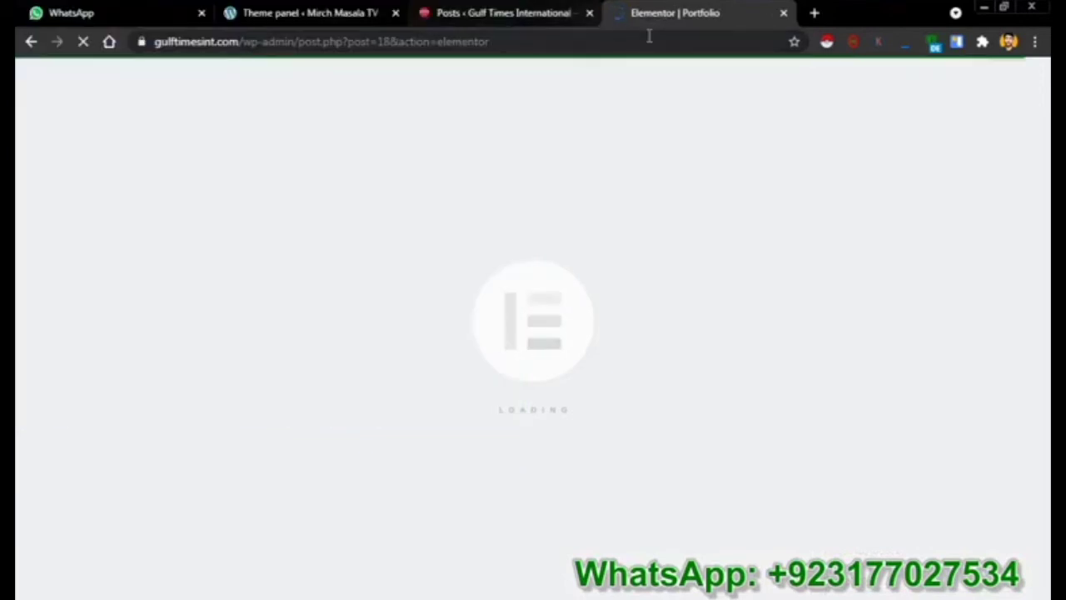
Replace the posts list in the other browser tab with the list of all pages
{"action": "left_click", "coordinate": [517, 13]}
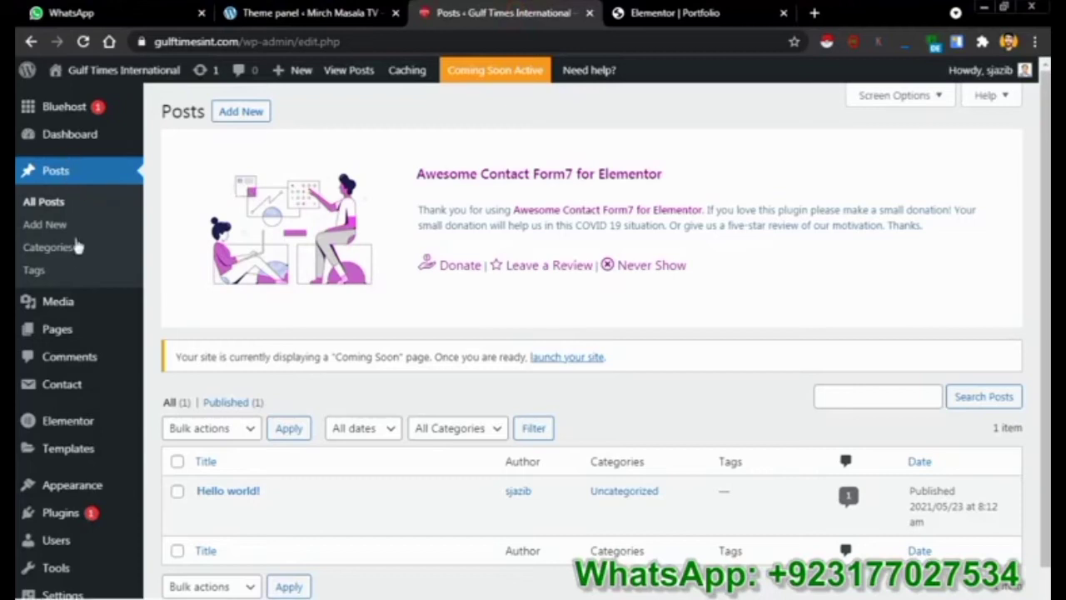
{"action": "mouse_move", "coordinate": [38, 333]}
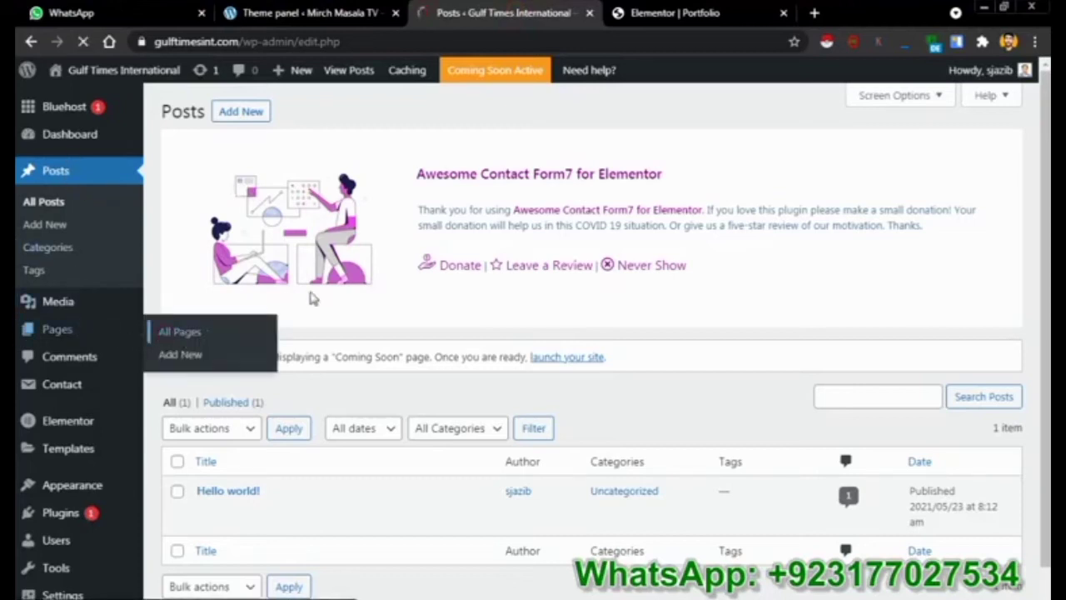
{"action": "left_click", "coordinate": [167, 333]}
{"action": "left_click", "coordinate": [691, 15]}
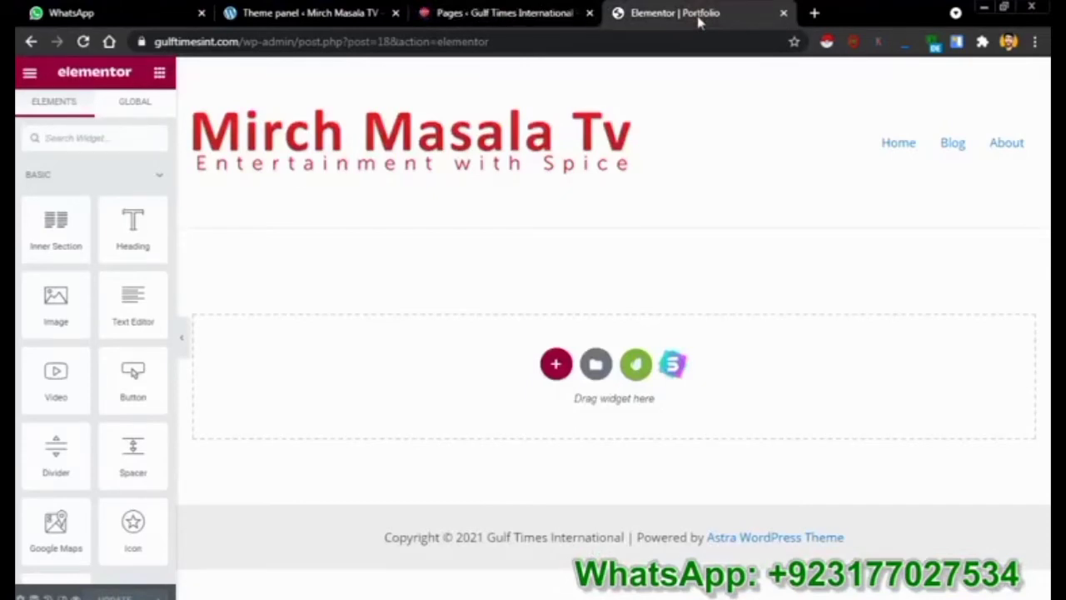
{"action": "left_click", "coordinate": [488, 25]}
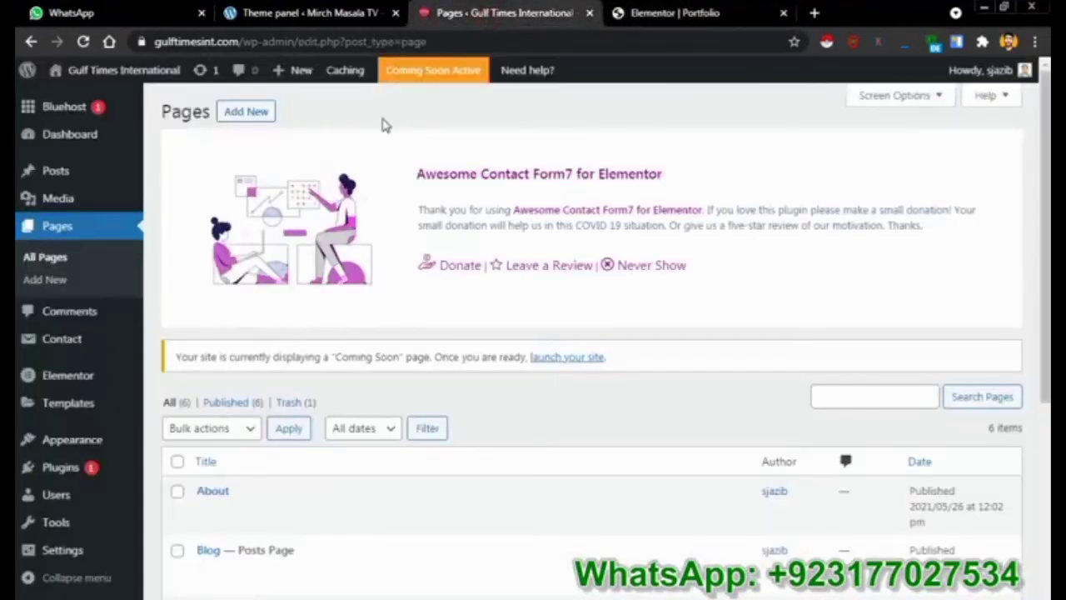
Open the About page for editing in a new browser tab
{"action": "left_click_drag", "start_coordinate": [1046, 163], "coordinate": [1048, 307]}
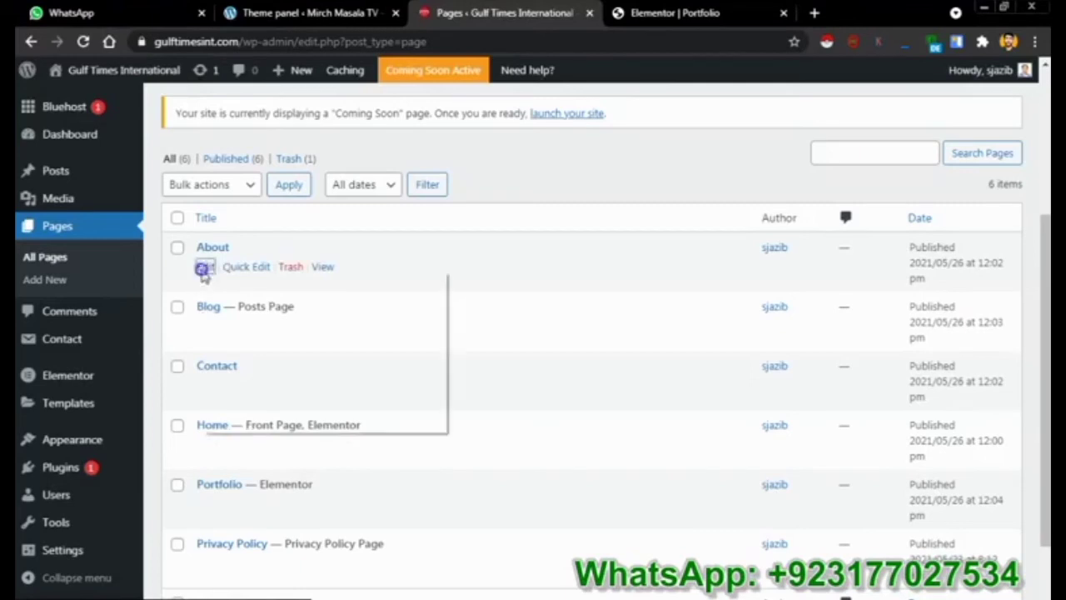
{"action": "right_click", "coordinate": [204, 267]}
{"action": "left_click", "coordinate": [245, 281]}
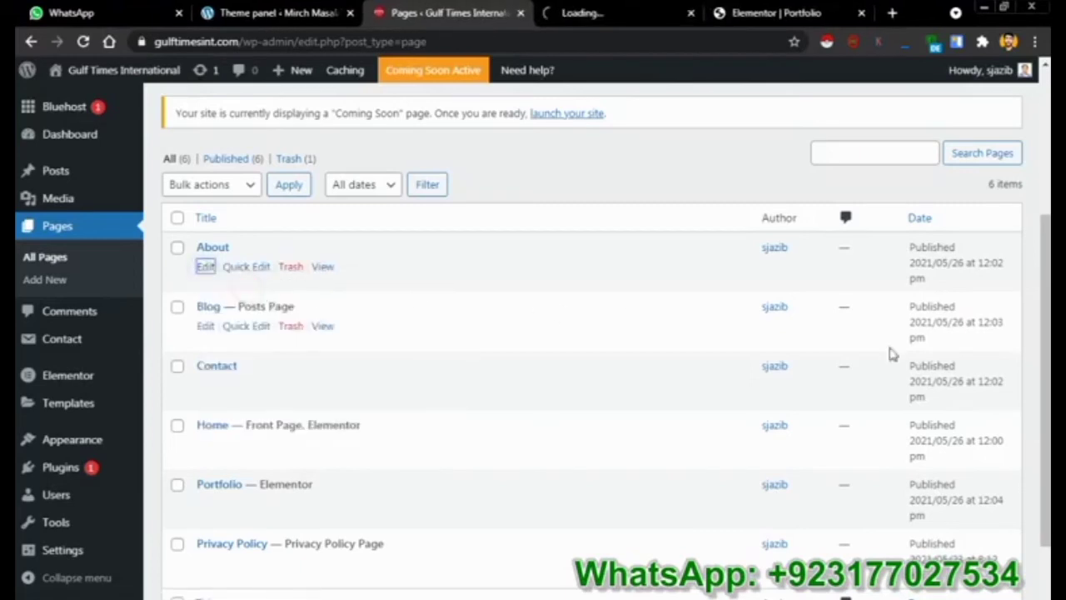
Open the Contact page for editing in a new browser tab and switch back to the Portfolio page in Elementor
{"action": "scroll", "coordinate": [629, 318], "scroll_direction": "down", "scroll_amount": 2}
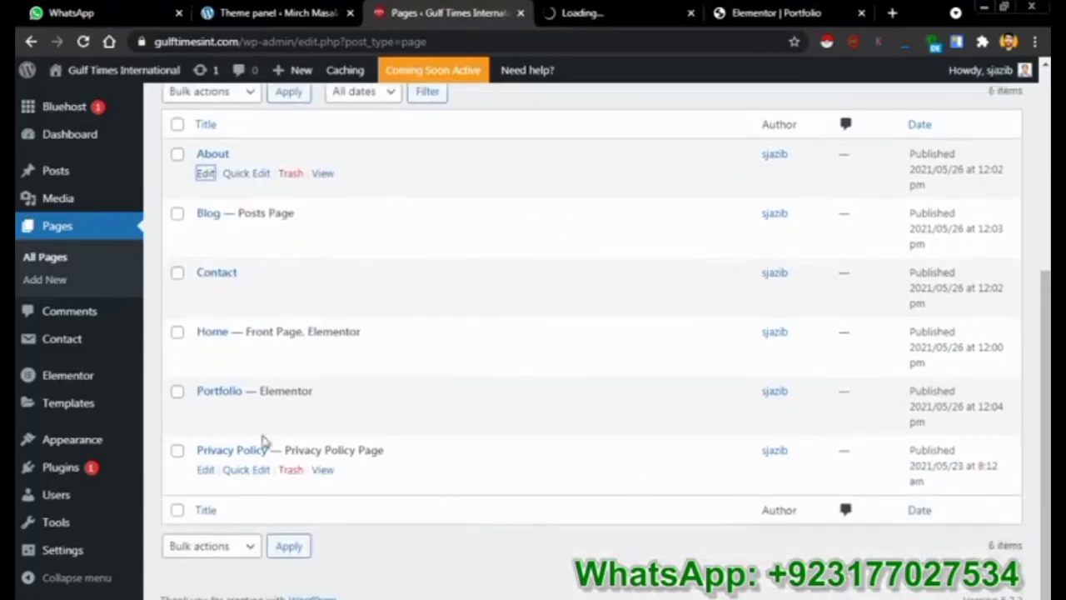
{"action": "right_click", "coordinate": [205, 291]}
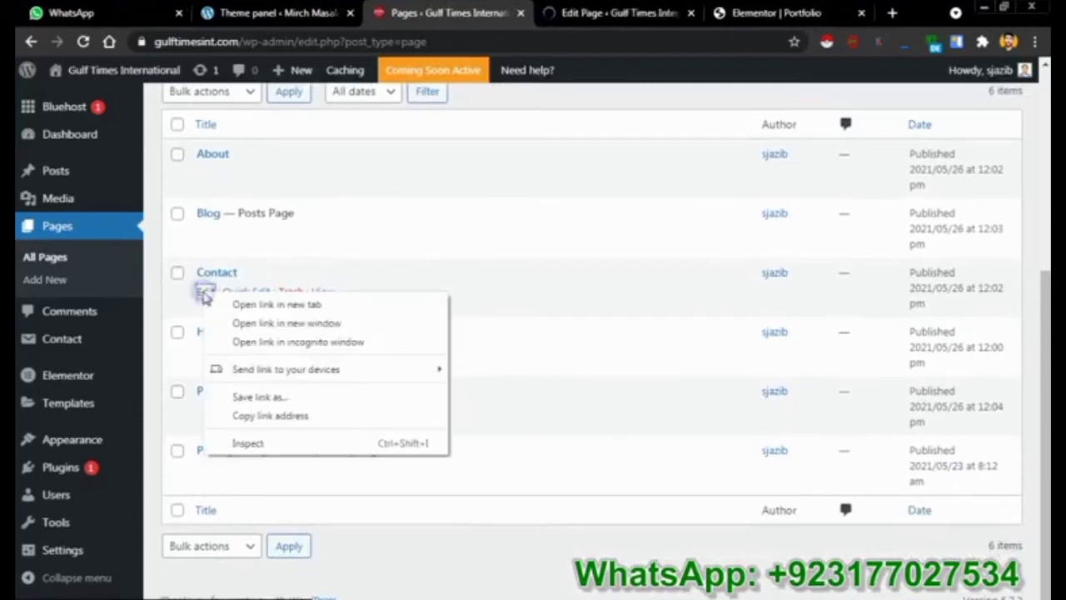
{"action": "left_click", "coordinate": [256, 305]}
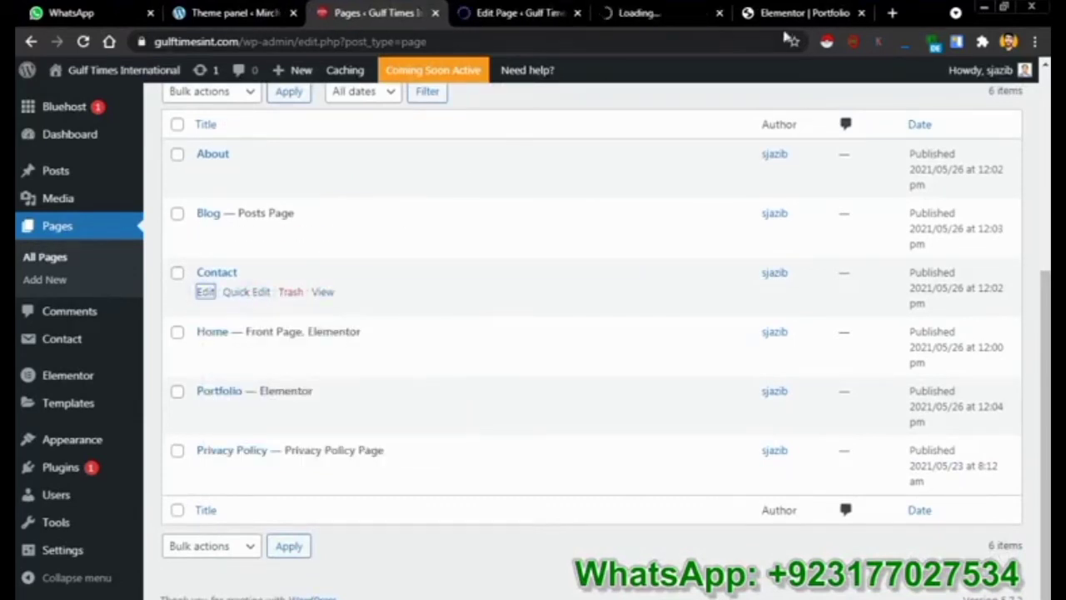
{"action": "left_click", "coordinate": [818, 14]}
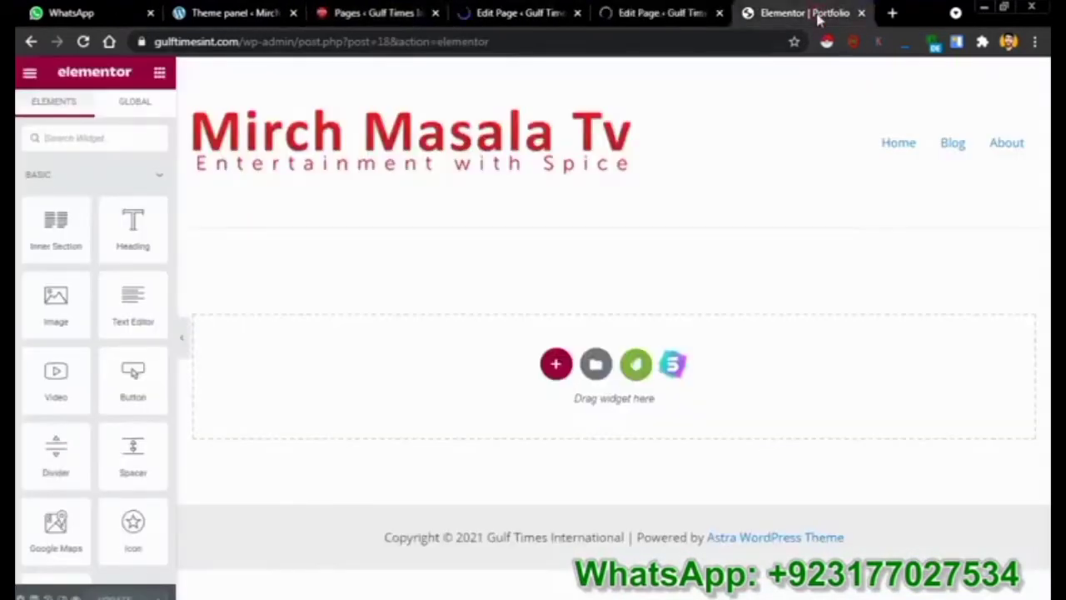
Insert the saved "Fotro – Our Menus" template into the Portfolio page, importing its document settings as well
{"action": "left_click", "coordinate": [598, 370]}
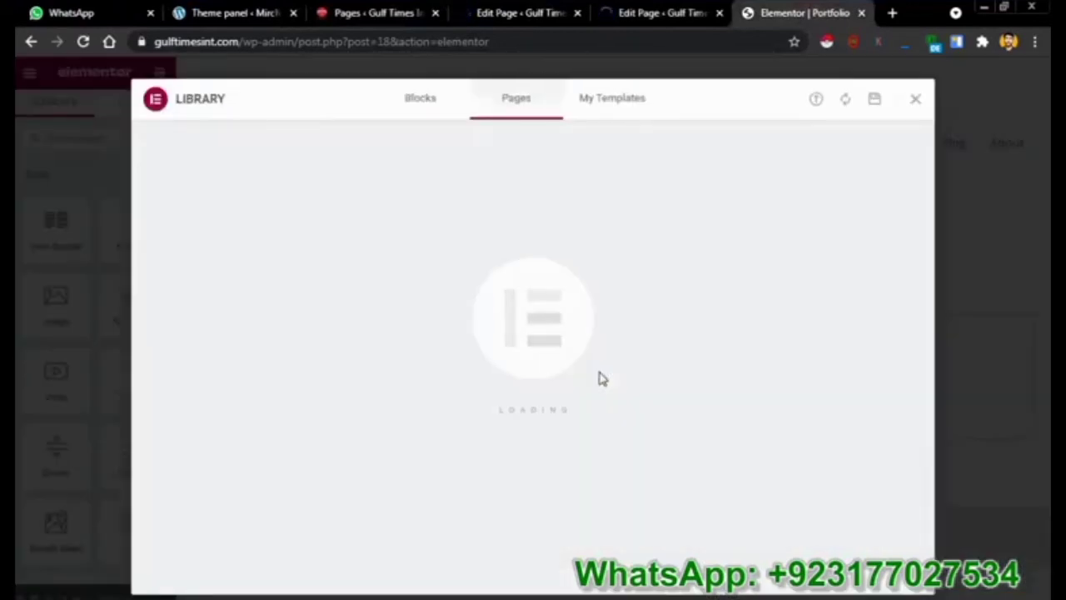
{"action": "left_click", "coordinate": [619, 104]}
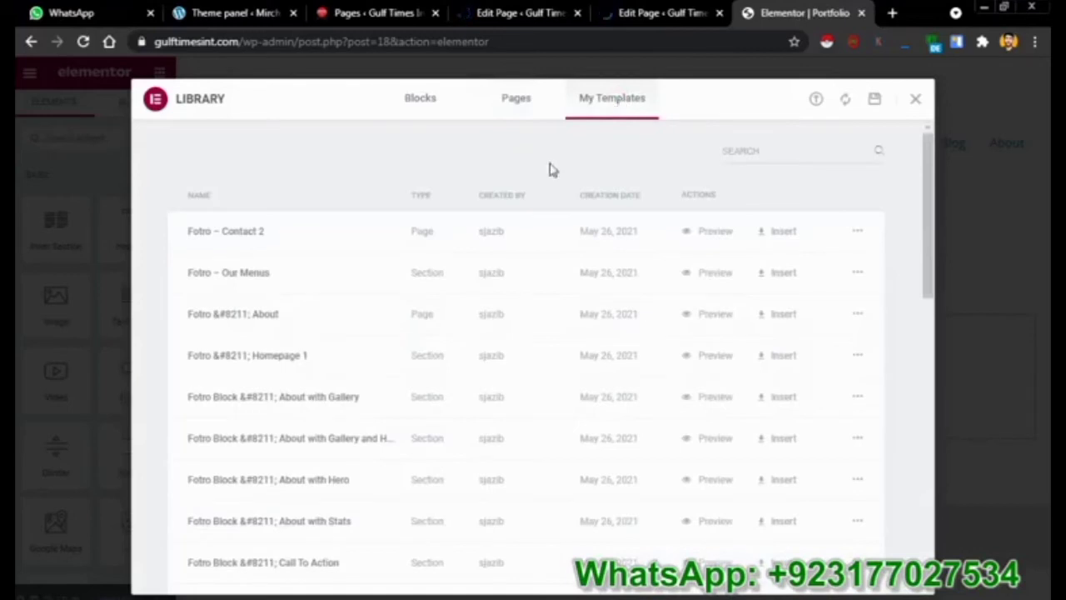
{"action": "left_click", "coordinate": [755, 277]}
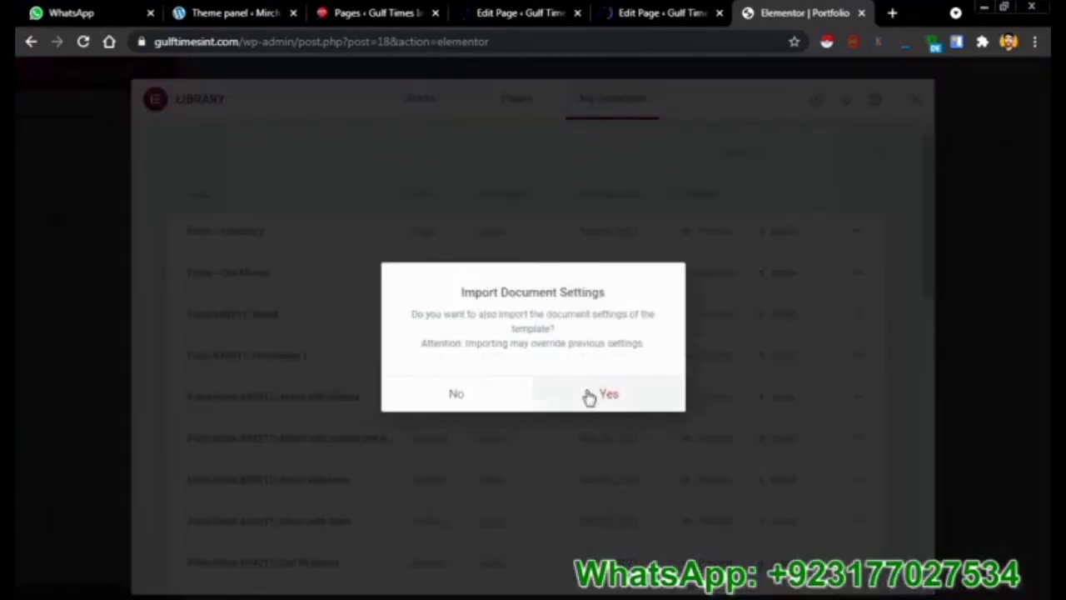
{"action": "left_click", "coordinate": [590, 394]}
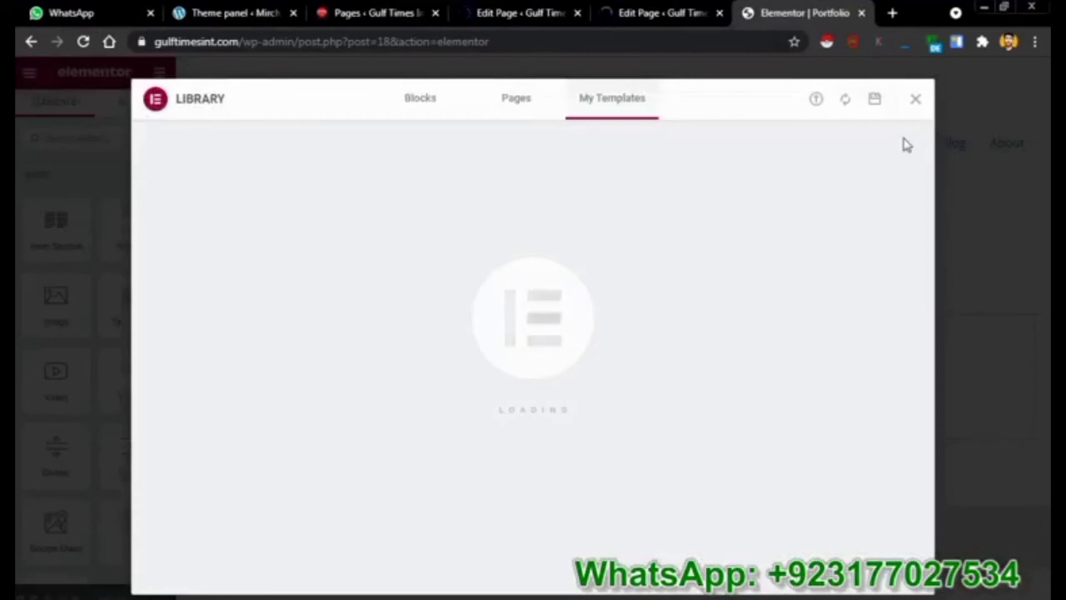
Open the About and Contact pages in Elementor from their editor tabs
{"action": "left_click", "coordinate": [658, 10]}
{"action": "left_click", "coordinate": [793, 10]}
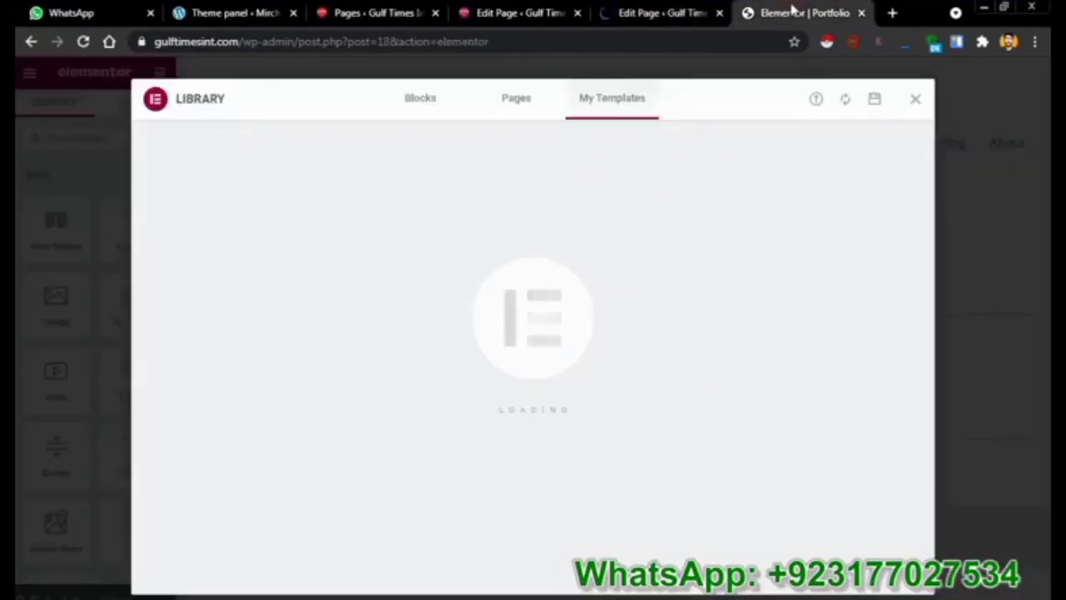
{"action": "left_click", "coordinate": [662, 10]}
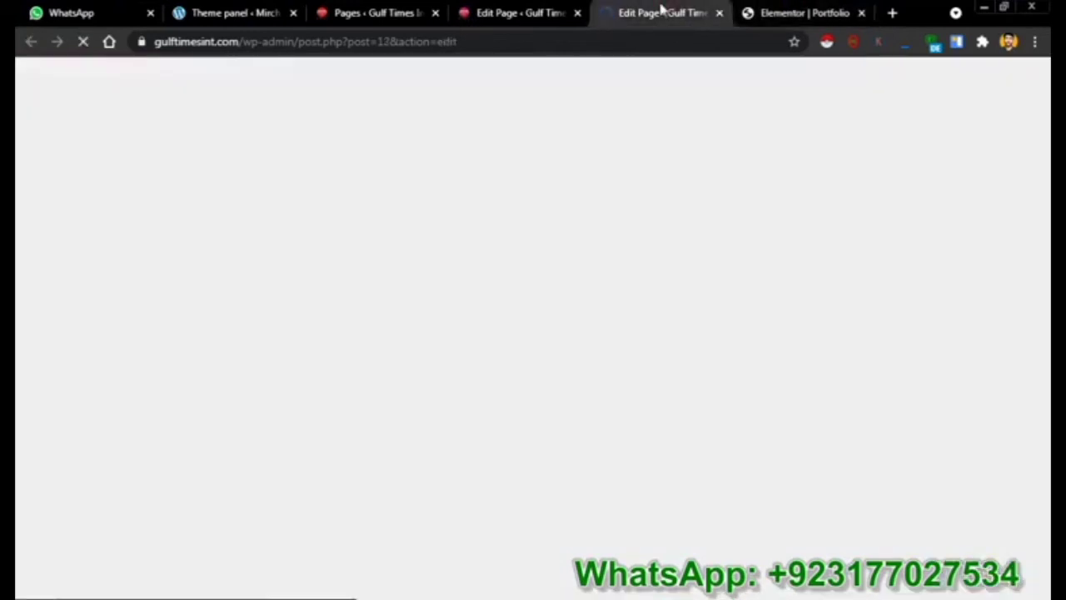
{"action": "left_click", "coordinate": [559, 11]}
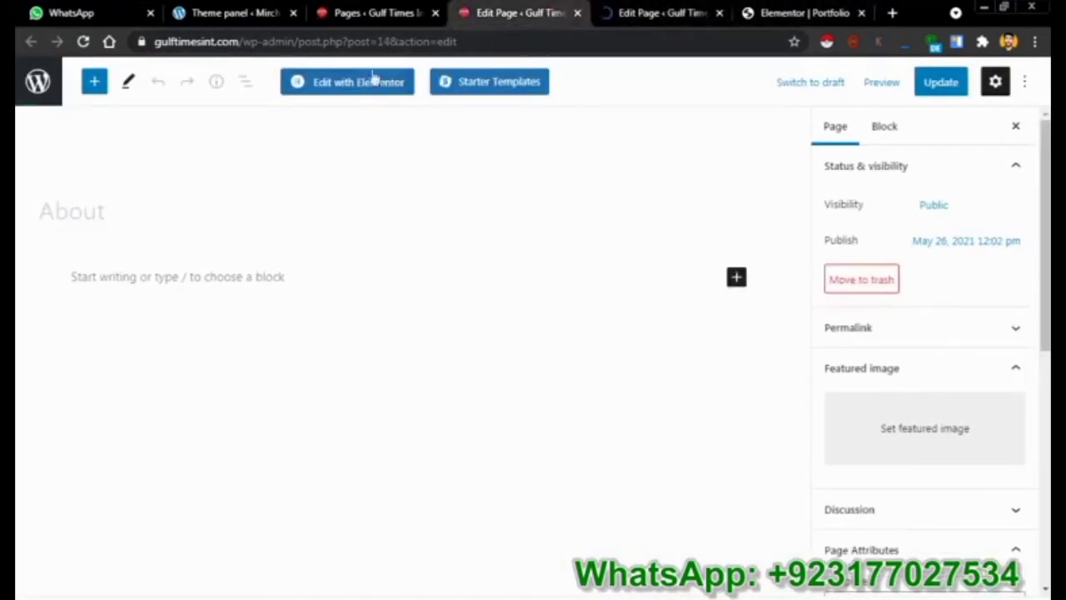
{"action": "left_click", "coordinate": [311, 84]}
{"action": "left_click", "coordinate": [652, 15]}
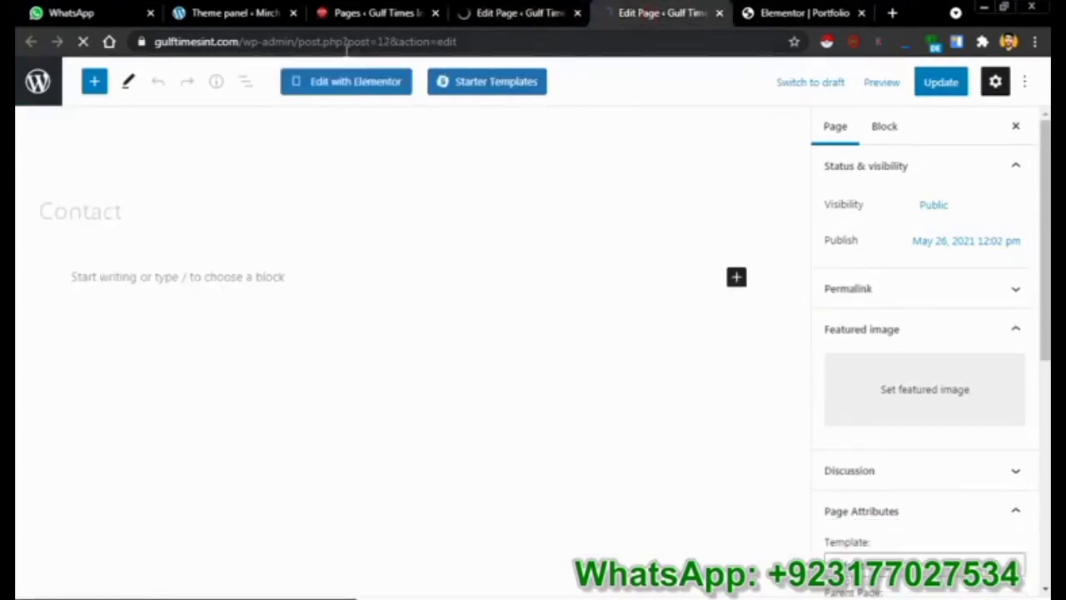
{"action": "left_click", "coordinate": [341, 79]}
{"action": "right_click", "coordinate": [342, 74]}
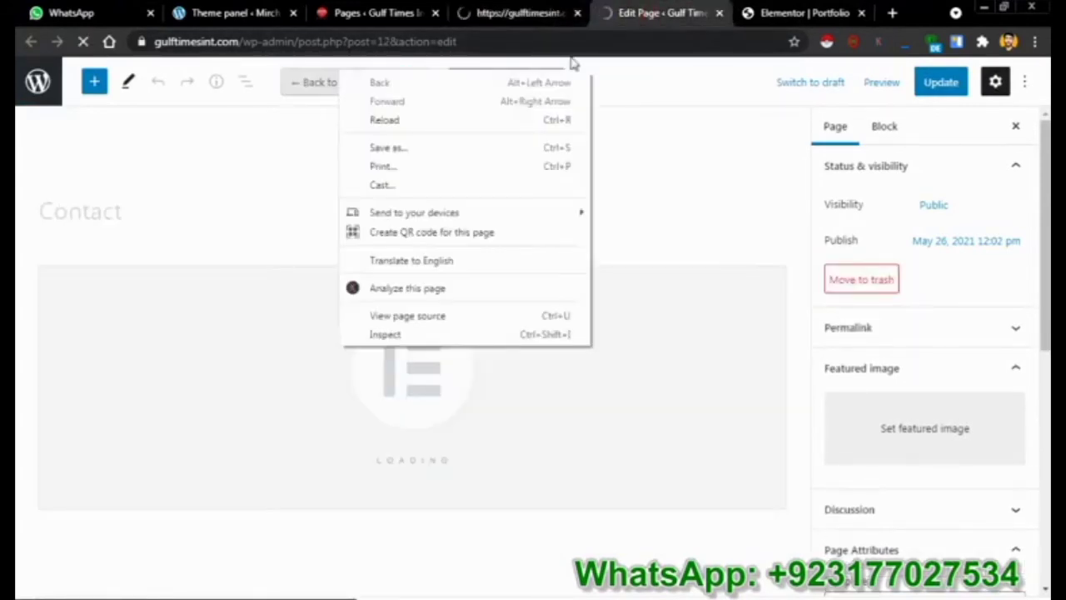
Return to the Portfolio page and look through the inserted template down to the reservation section
{"action": "left_click", "coordinate": [811, 14]}
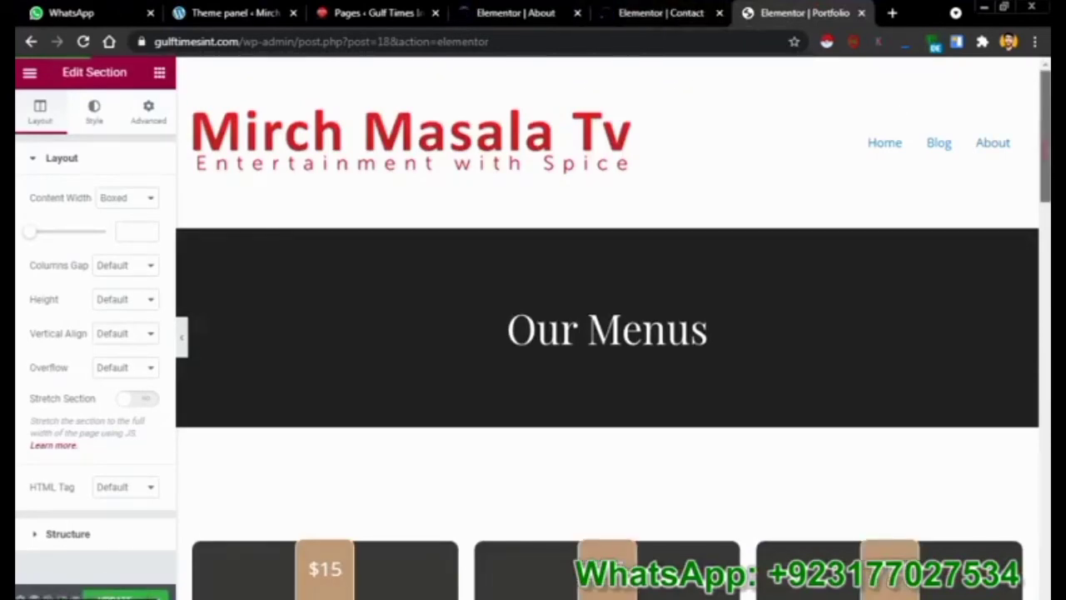
{"action": "scroll", "coordinate": [1044, 138], "scroll_direction": "down", "scroll_amount": 8}
{"action": "scroll", "coordinate": [613, 333], "scroll_direction": "down", "scroll_amount": 10}
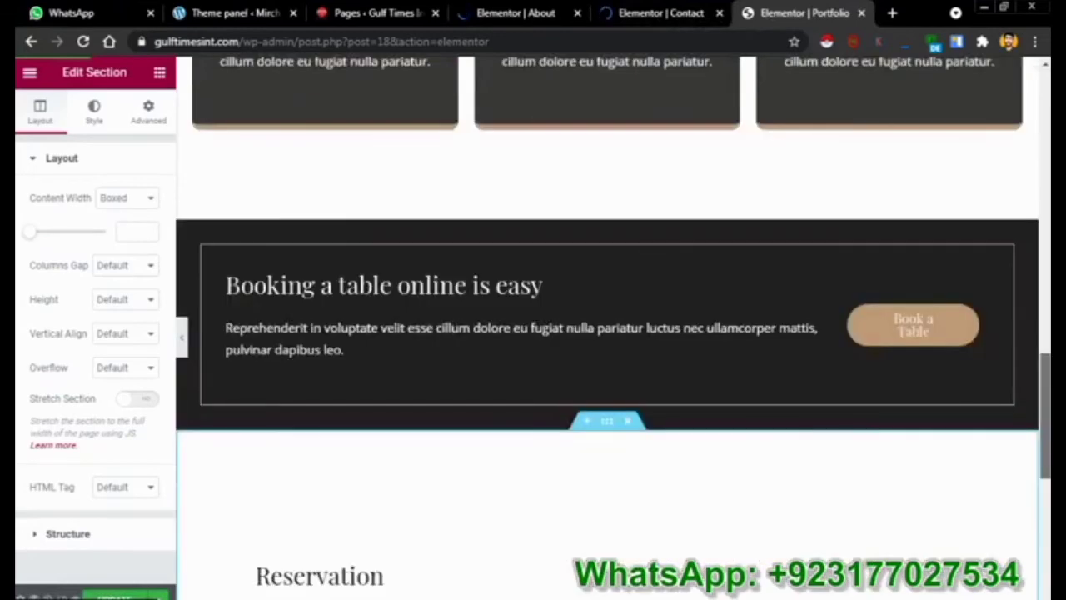
{"action": "scroll", "coordinate": [613, 333], "scroll_direction": "down", "scroll_amount": 4}
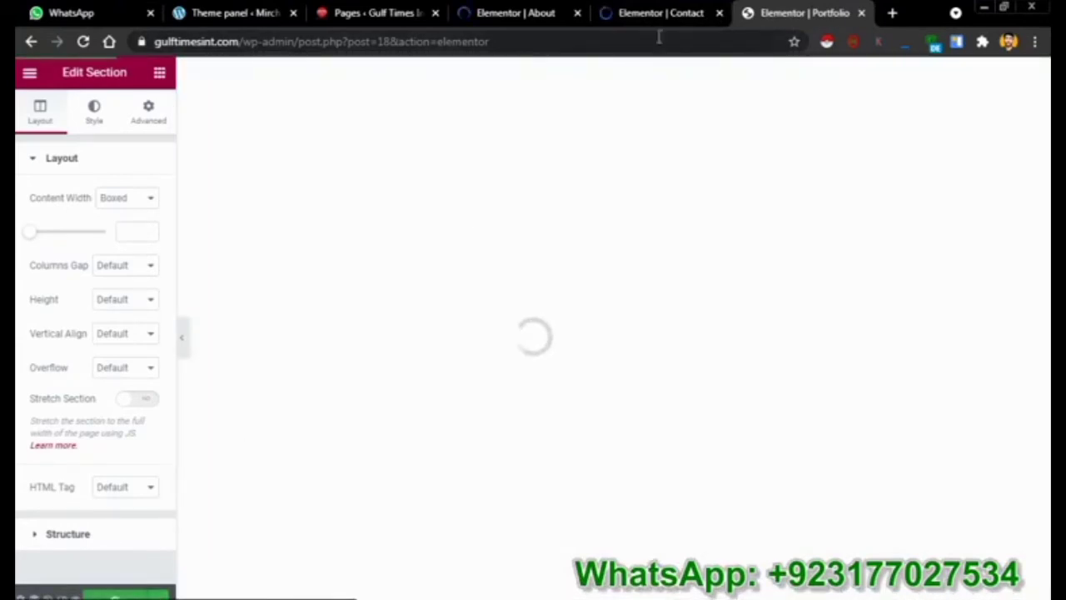
Insert the saved "Fotro &#8211; About" template into the About page together with its document settings
{"action": "left_click", "coordinate": [666, 12]}
{"action": "left_click", "coordinate": [543, 15]}
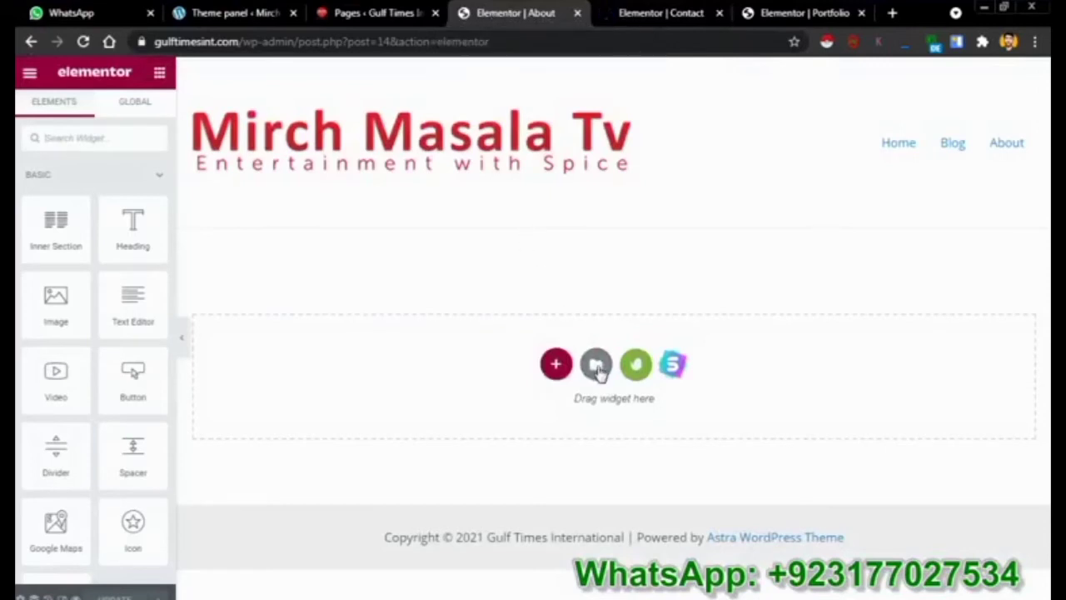
{"action": "left_click", "coordinate": [596, 367]}
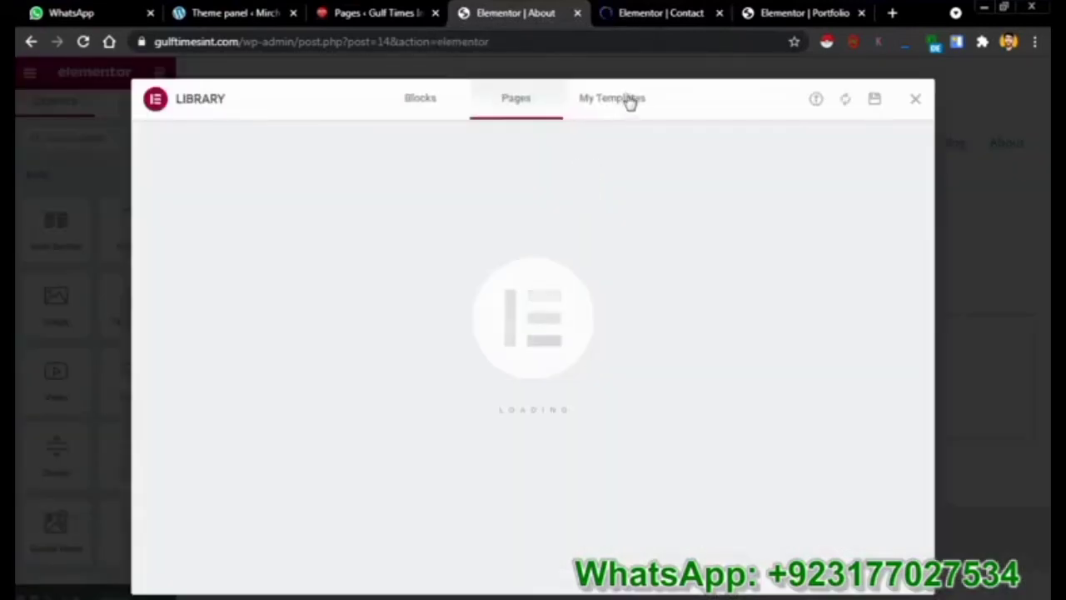
{"action": "left_click", "coordinate": [624, 100]}
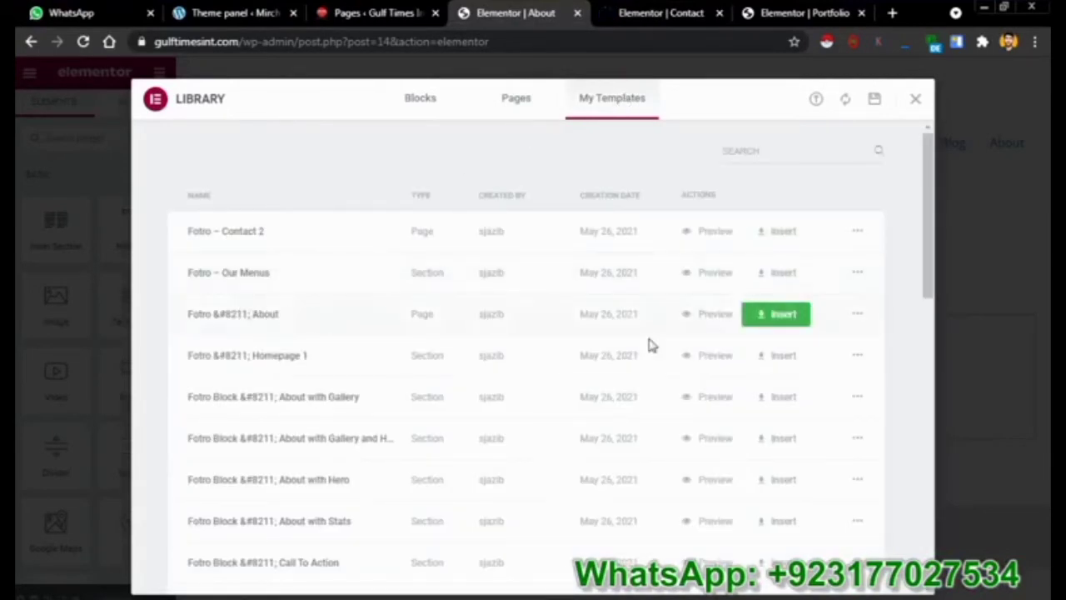
{"action": "left_click", "coordinate": [770, 317]}
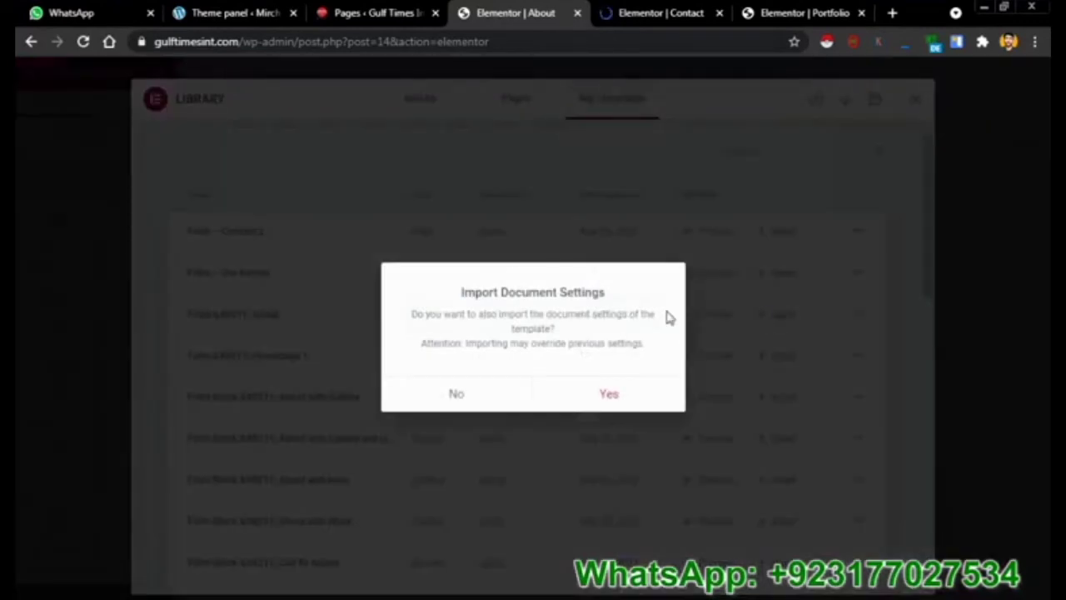
{"action": "left_click", "coordinate": [612, 396]}
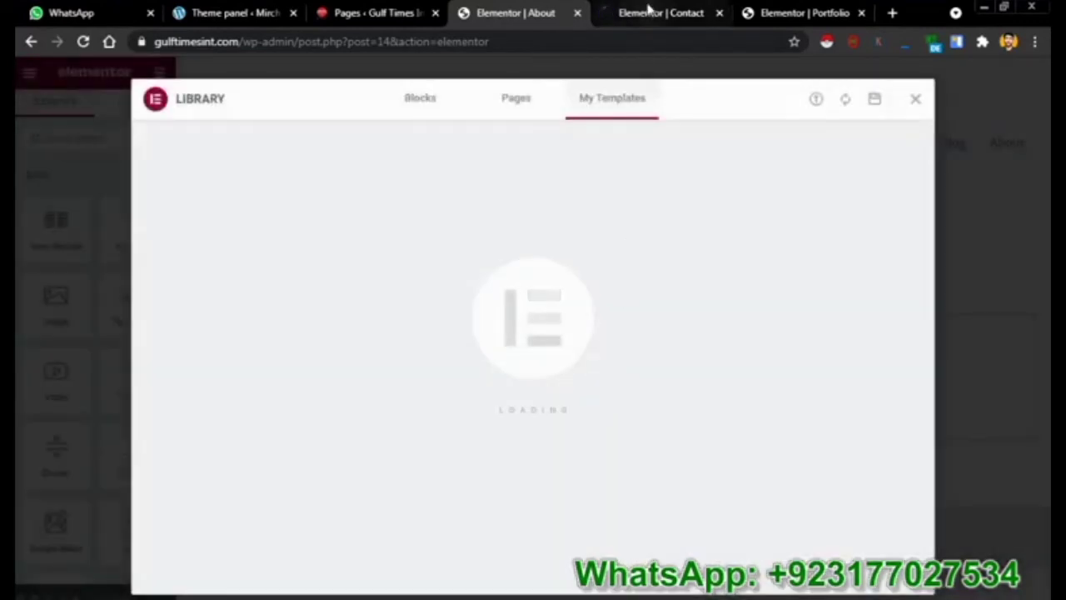
Insert the saved "Fotro – Contact 2" template into the Contact page together with its document settings
{"action": "left_click", "coordinate": [648, 10]}
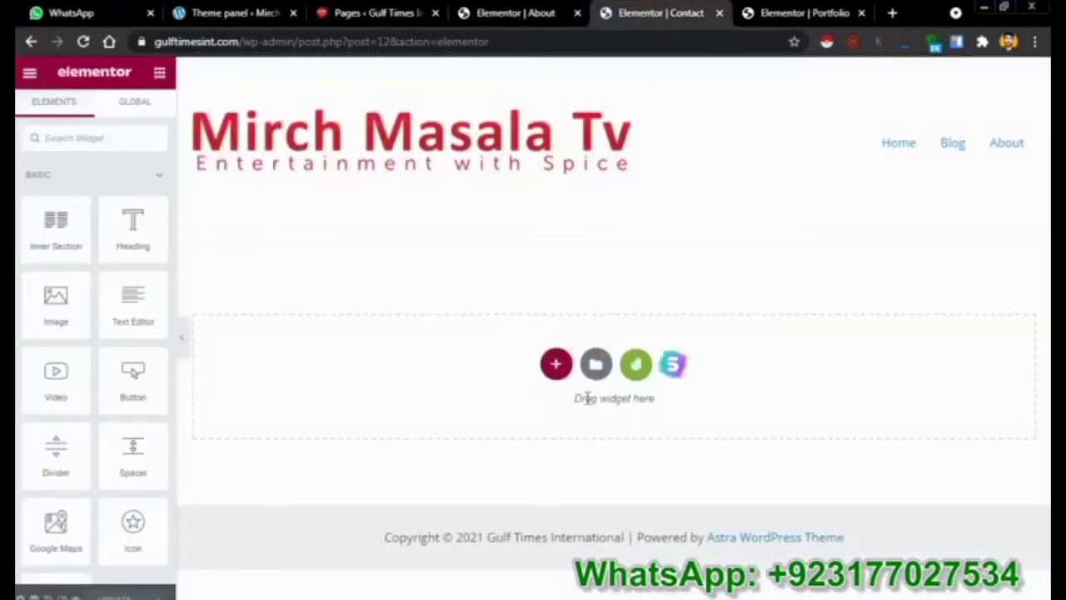
{"action": "left_click", "coordinate": [596, 366]}
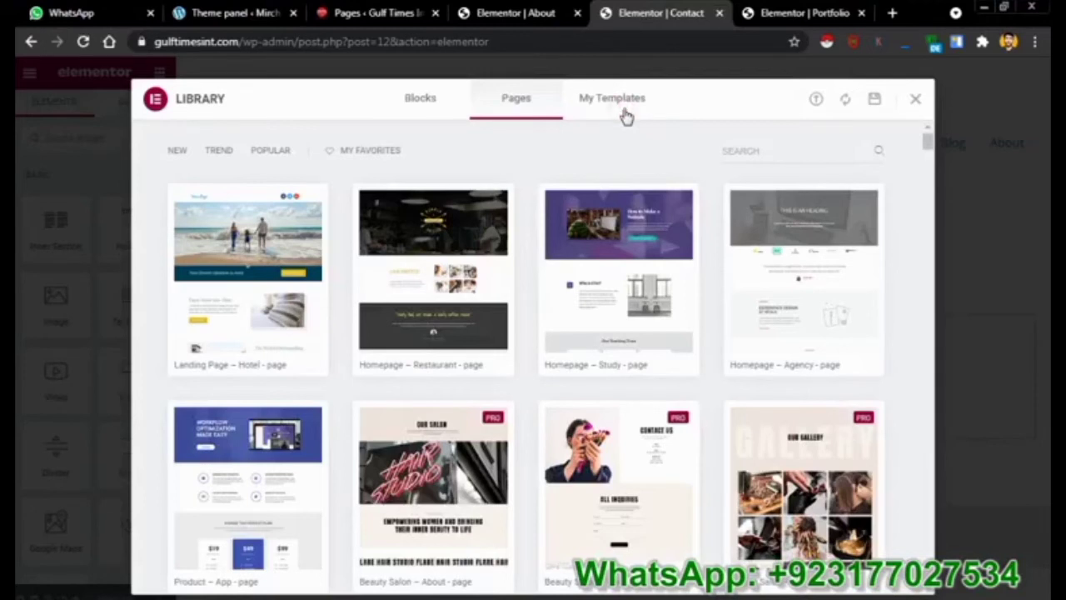
{"action": "left_click", "coordinate": [626, 118]}
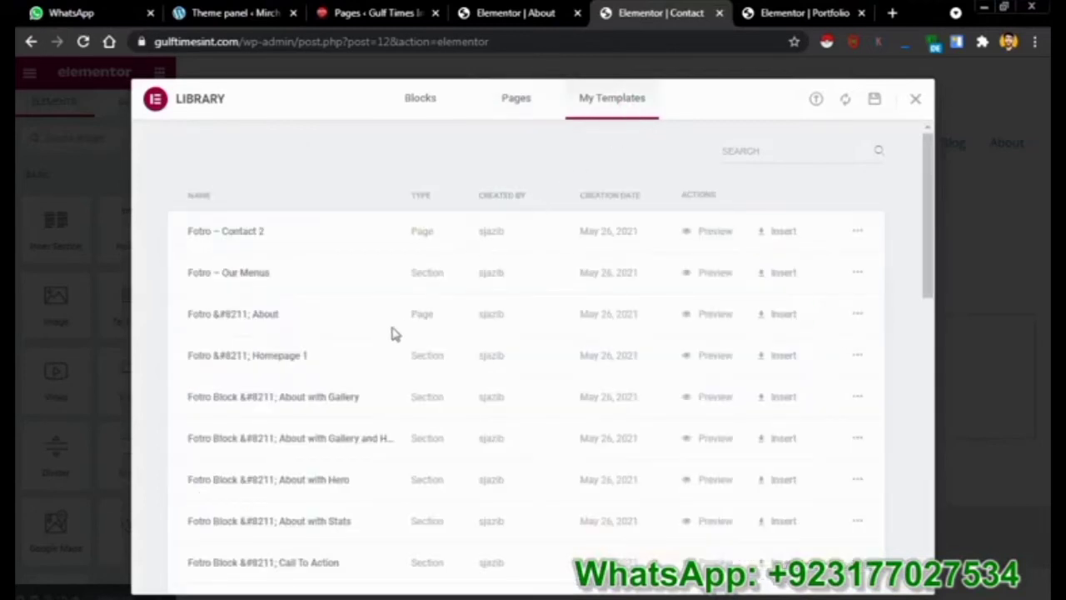
{"action": "left_click", "coordinate": [781, 238]}
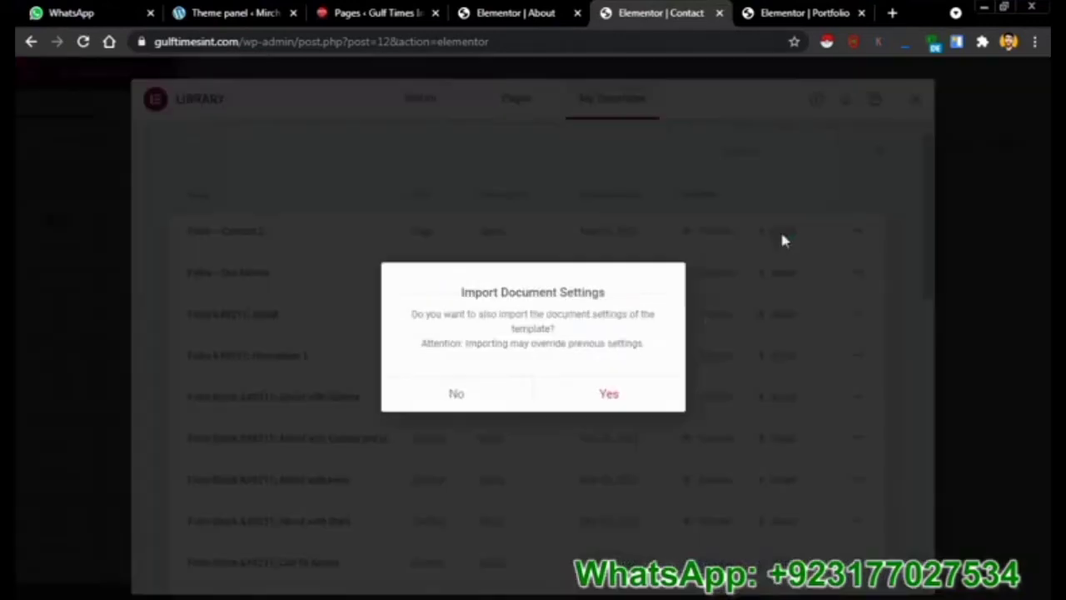
{"action": "left_click", "coordinate": [631, 403]}
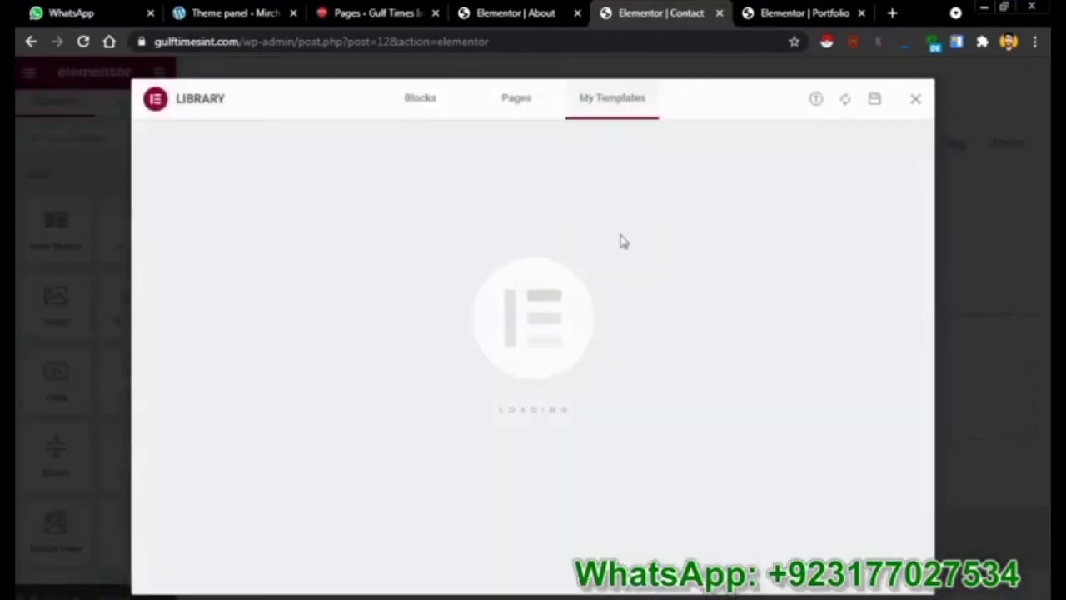
{"action": "left_click", "coordinate": [507, 14]}
{"action": "left_click", "coordinate": [654, 14]}
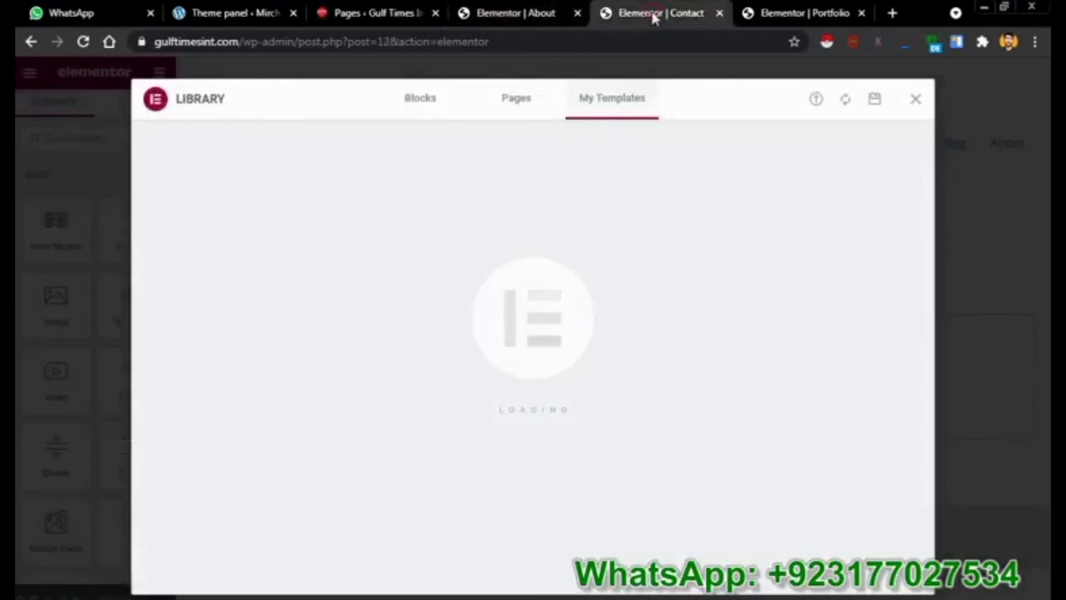
{"action": "left_click", "coordinate": [552, 14]}
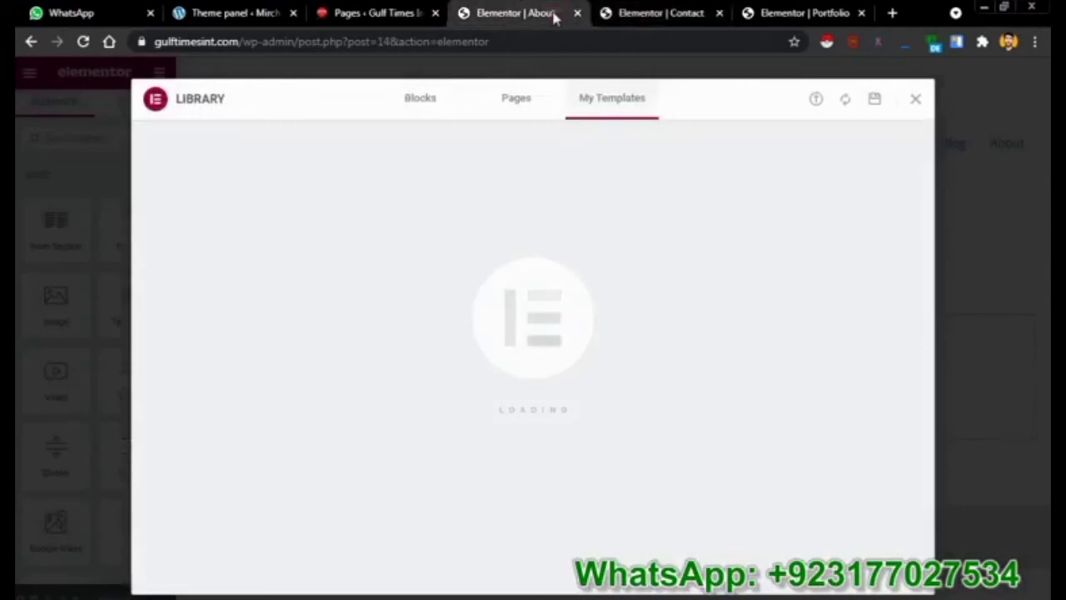
{"action": "left_click", "coordinate": [633, 15]}
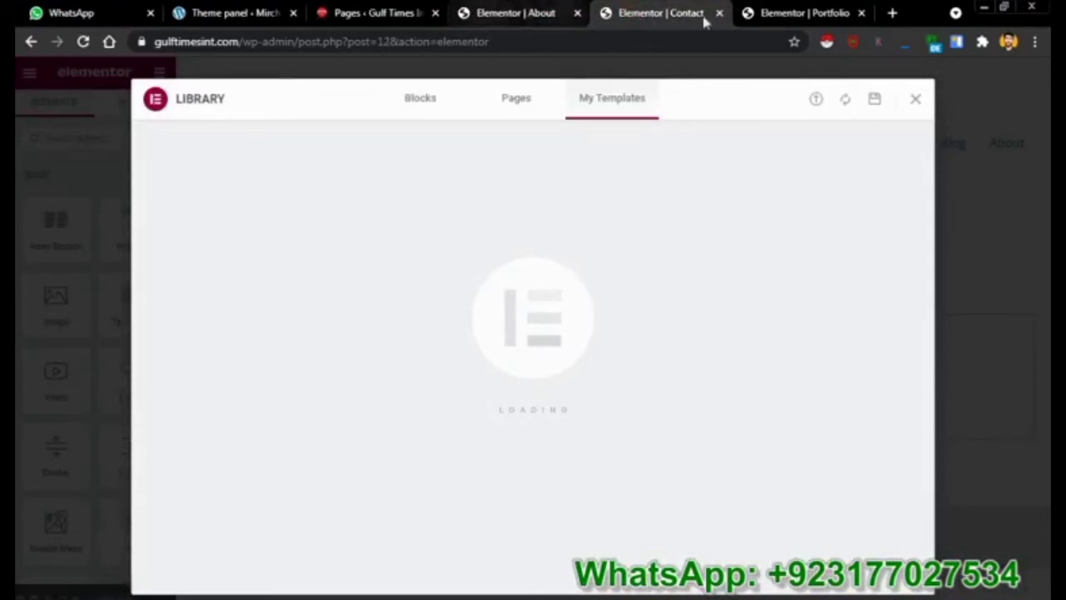
Examine the whole Portfolio page layout, from the Our Menus banner and dish cards to the booking and contact details
{"action": "left_click", "coordinate": [775, 18]}
{"action": "left_click_drag", "start_coordinate": [1045, 501], "coordinate": [1045, 82]}
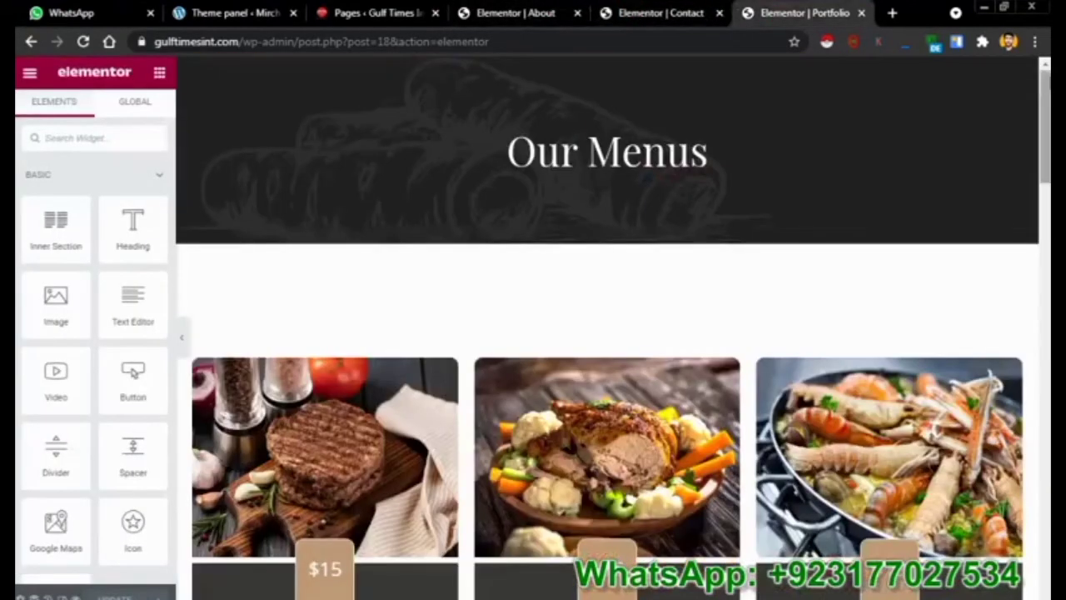
{"action": "scroll", "coordinate": [613, 333], "scroll_direction": "down", "scroll_amount": 4}
{"action": "scroll", "coordinate": [613, 334], "scroll_direction": "up", "scroll_amount": 4}
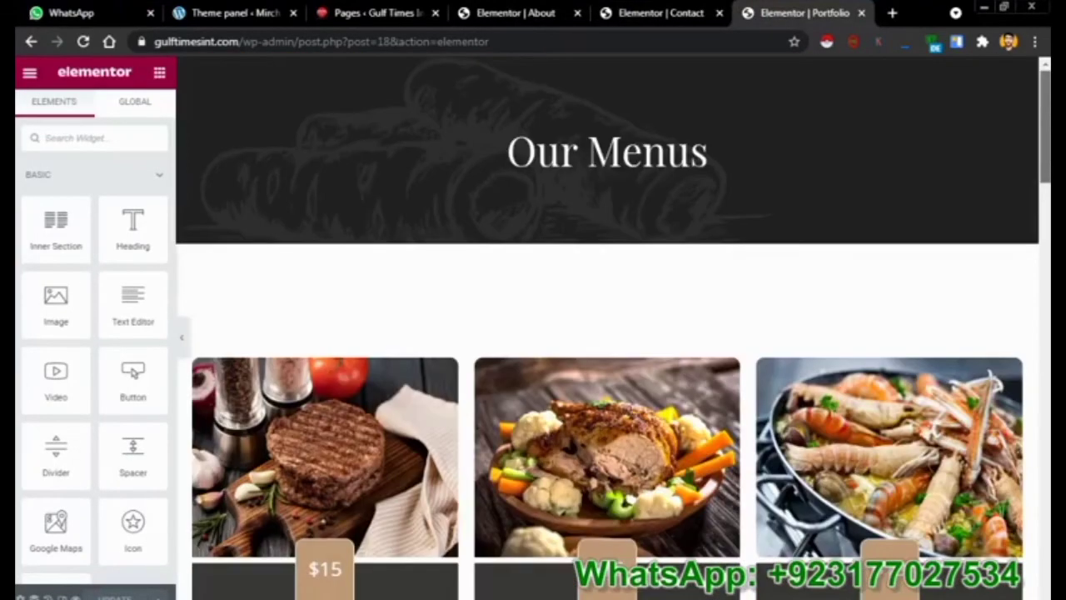
{"action": "scroll", "coordinate": [613, 333], "scroll_direction": "down", "scroll_amount": 8}
{"action": "left_click_drag", "start_coordinate": [1046, 233], "coordinate": [1046, 471]}
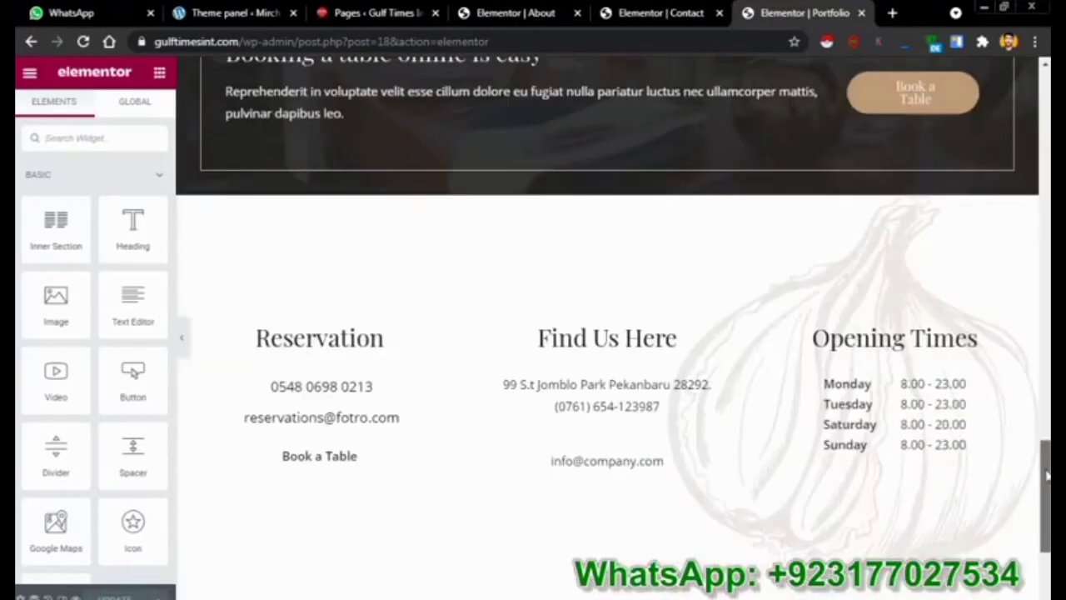
{"action": "scroll", "coordinate": [1047, 525], "scroll_direction": "up", "scroll_amount": 9}
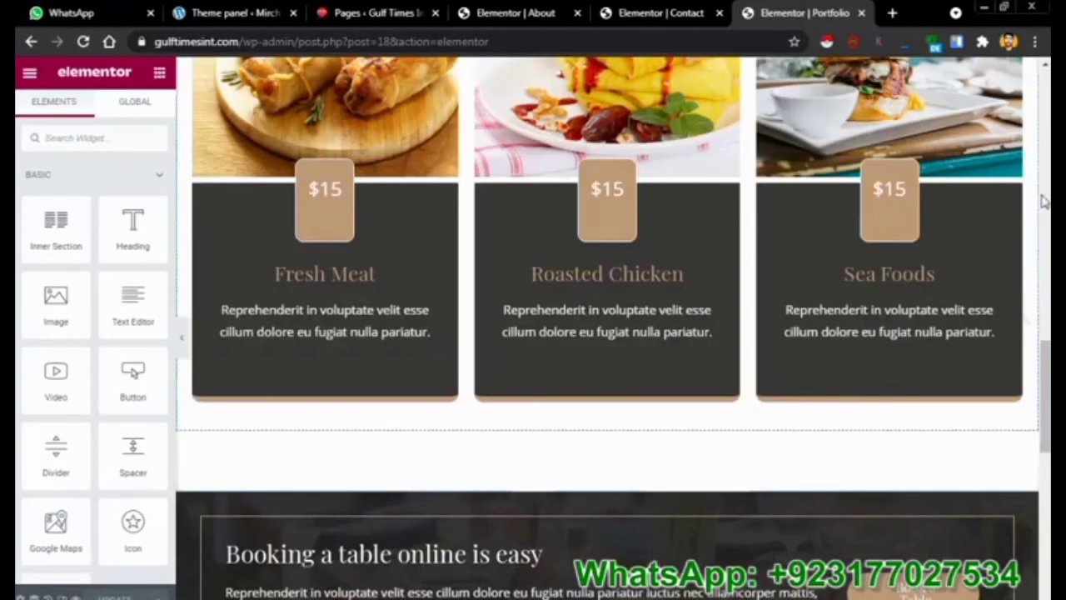
{"action": "left_click_drag", "start_coordinate": [1037, 202], "coordinate": [1036, 287]}
{"action": "left_click", "coordinate": [1042, 374]}
{"action": "left_click_drag", "start_coordinate": [1041, 374], "coordinate": [1042, 95]}
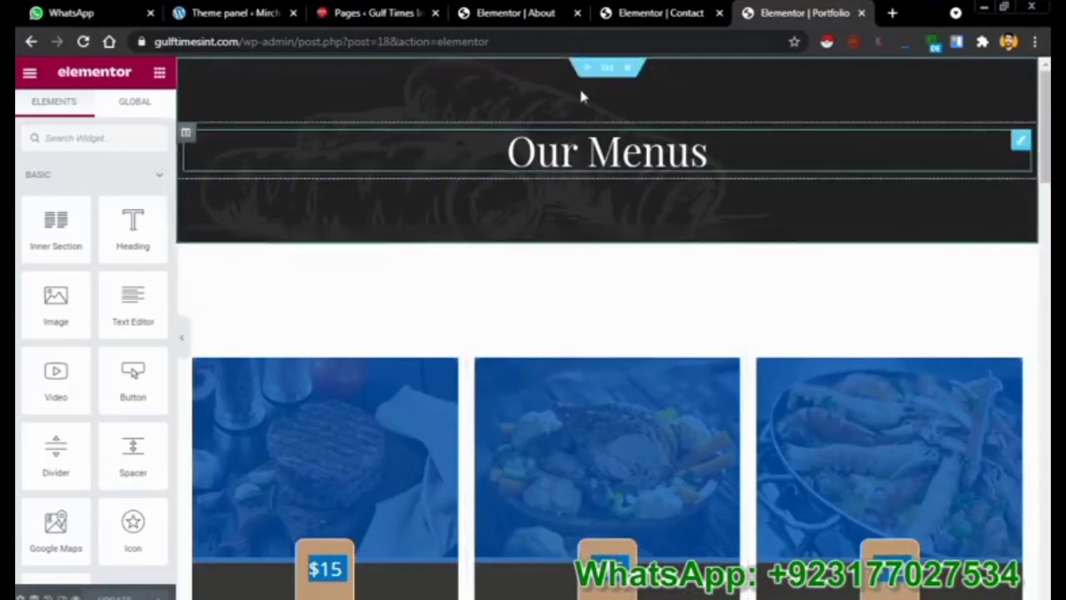
Check the inserted templates on the About and Contact pages, ending on the About page
{"action": "left_click", "coordinate": [684, 18]}
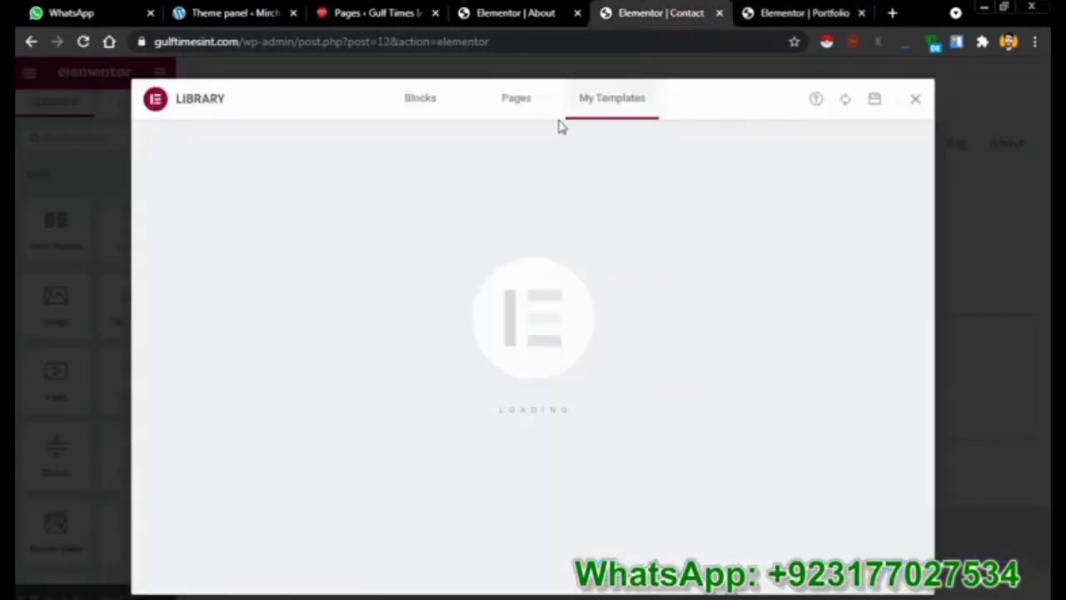
{"action": "left_click", "coordinate": [501, 17]}
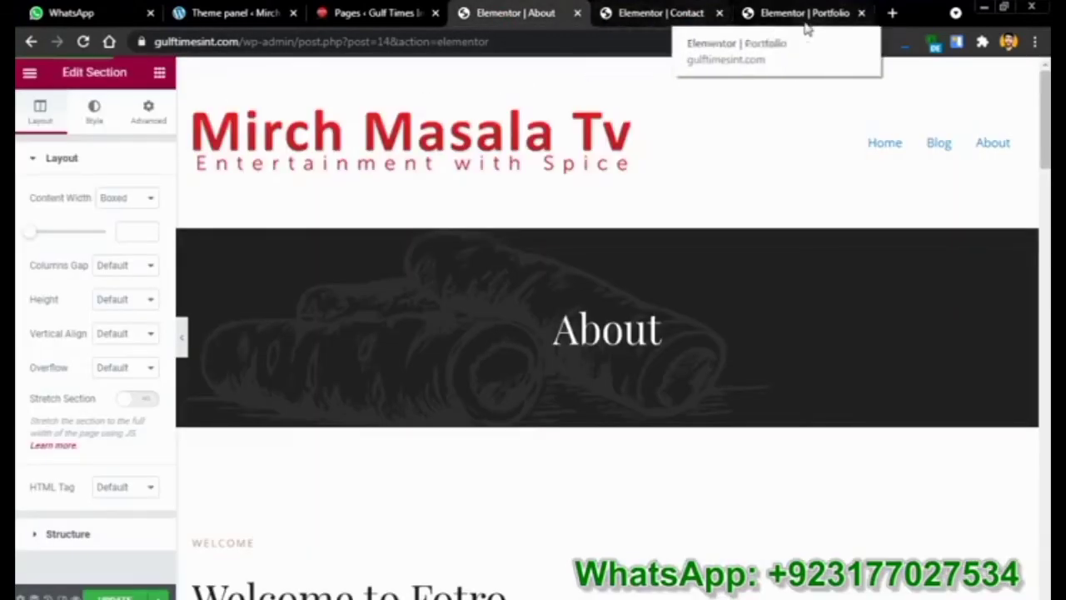
{"action": "scroll", "coordinate": [612, 333], "scroll_direction": "down", "scroll_amount": 6}
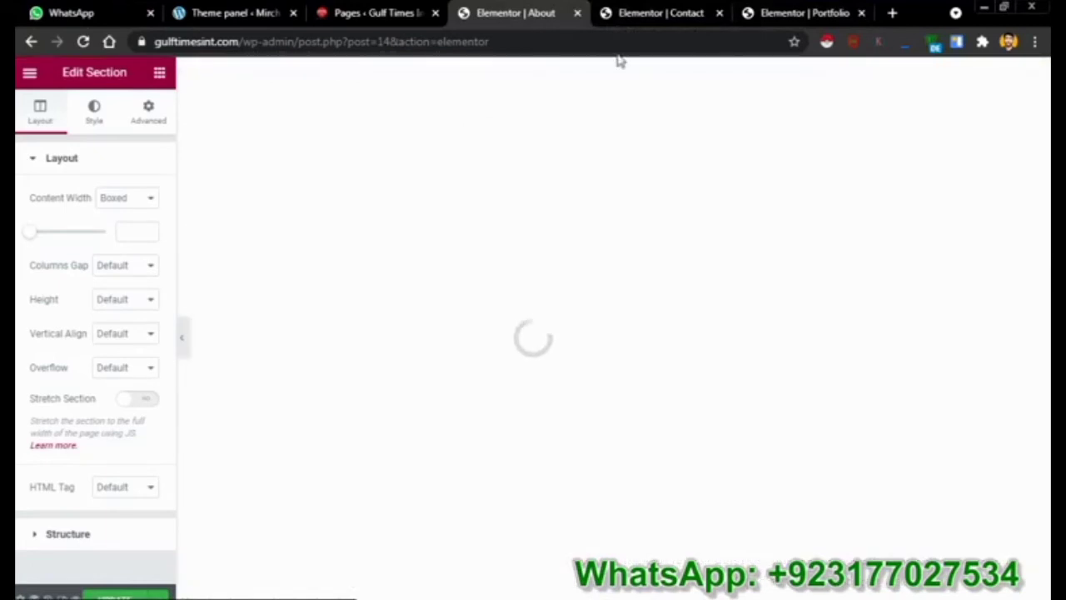
{"action": "left_click", "coordinate": [615, 39]}
{"action": "left_click", "coordinate": [622, 25]}
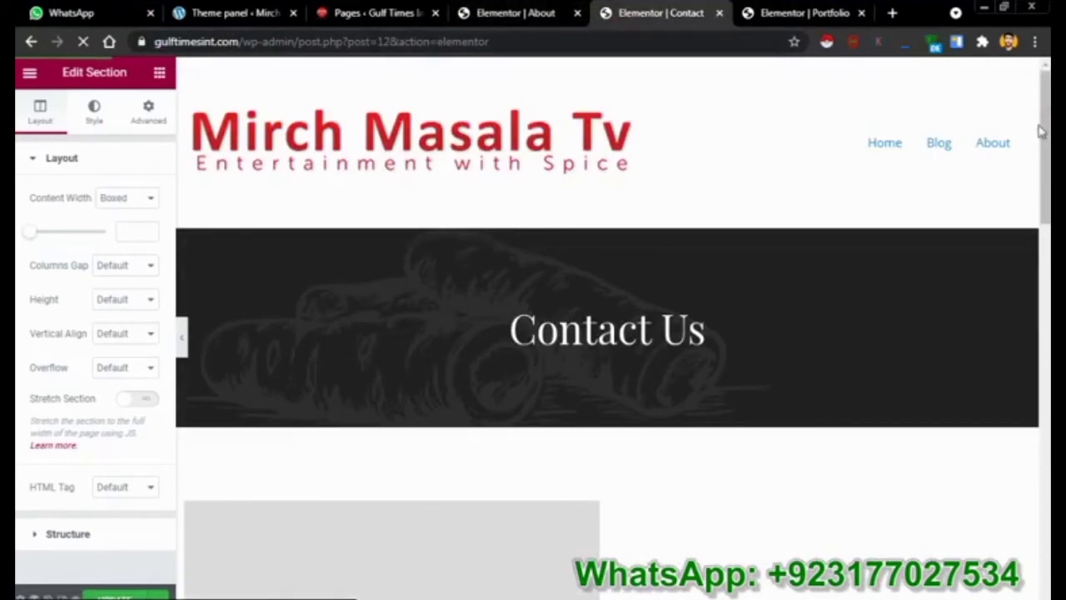
{"action": "left_click", "coordinate": [523, 18]}
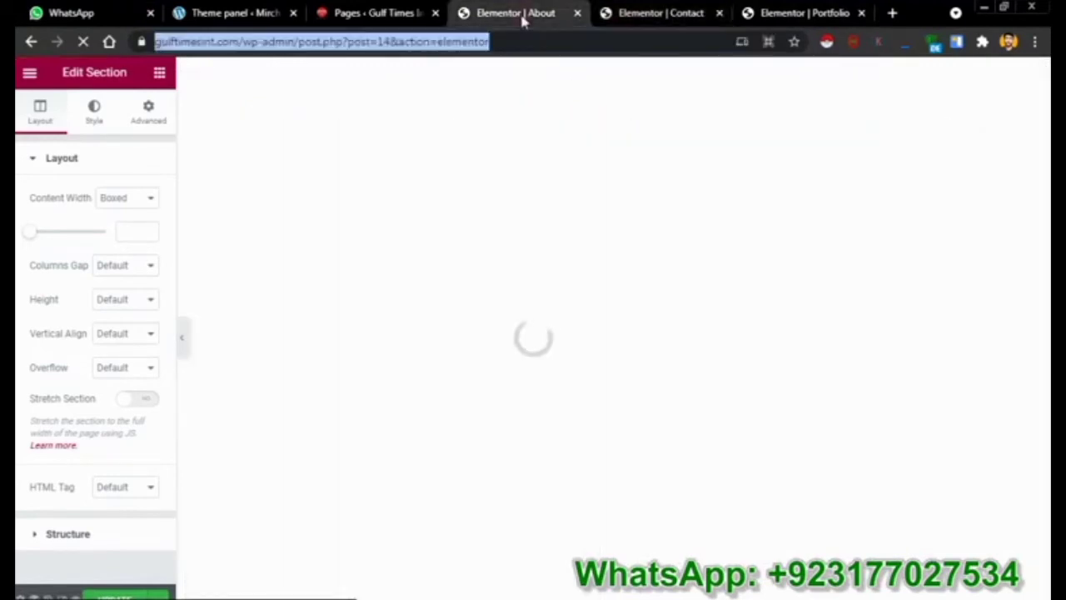
Check the Contact page's Google Maps widget and its location setting beside the Drop Us A Line text
{"action": "left_click", "coordinate": [644, 17]}
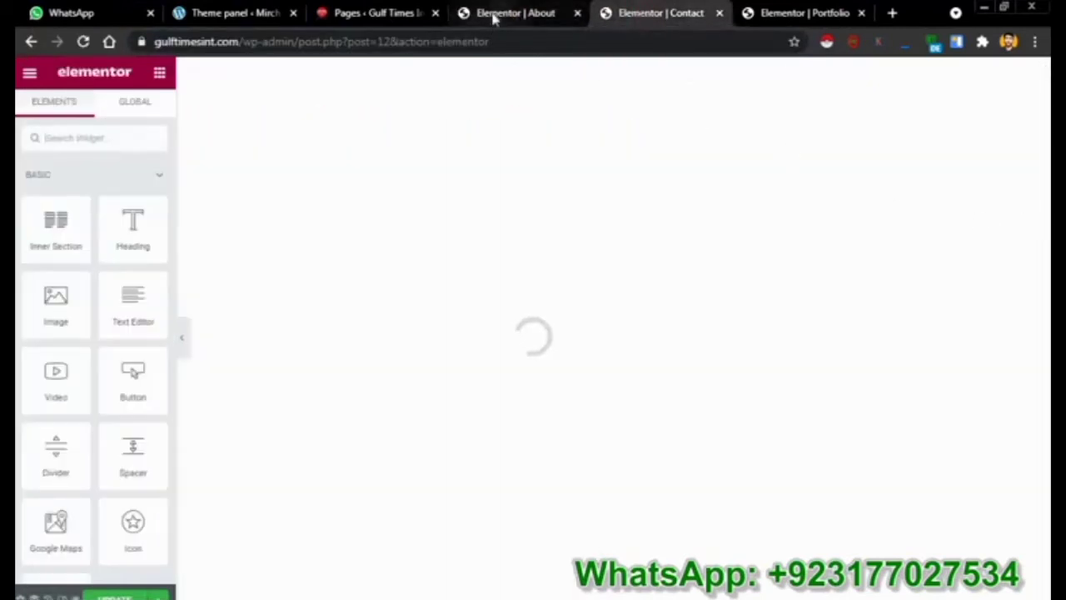
{"action": "left_click", "coordinate": [493, 17]}
{"action": "left_click", "coordinate": [647, 13]}
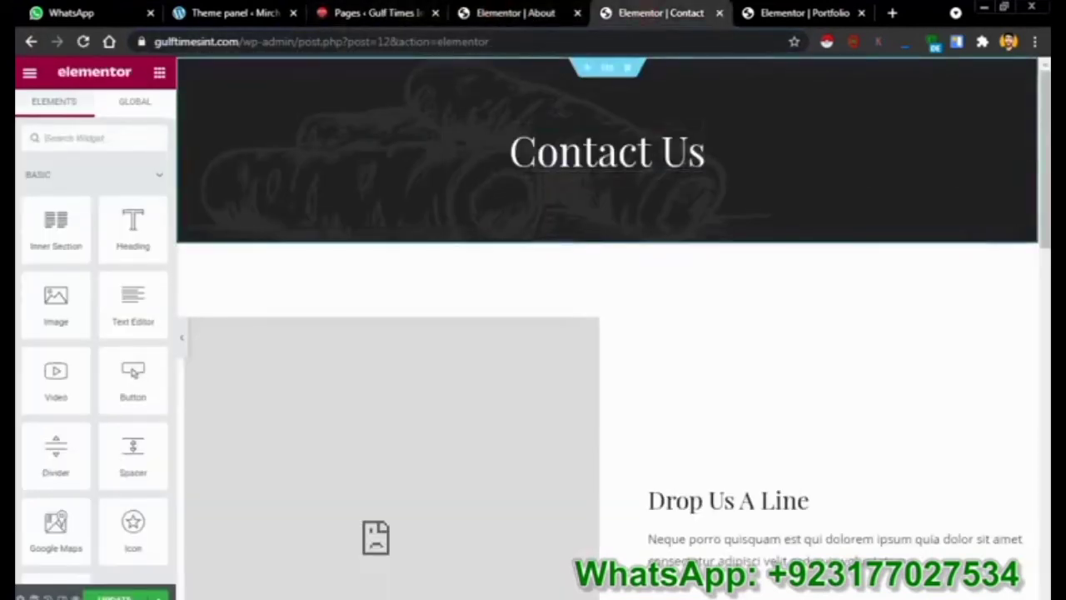
{"action": "left_click_drag", "start_coordinate": [1046, 129], "coordinate": [1046, 177]}
{"action": "left_click", "coordinate": [392, 366]}
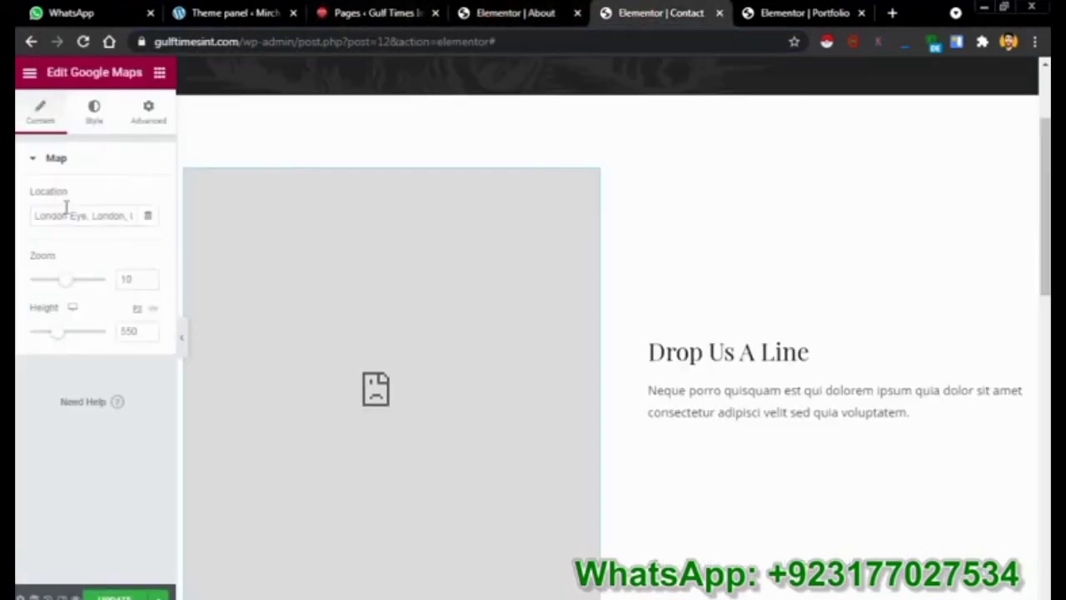
{"action": "triple_click", "coordinate": [65, 208]}
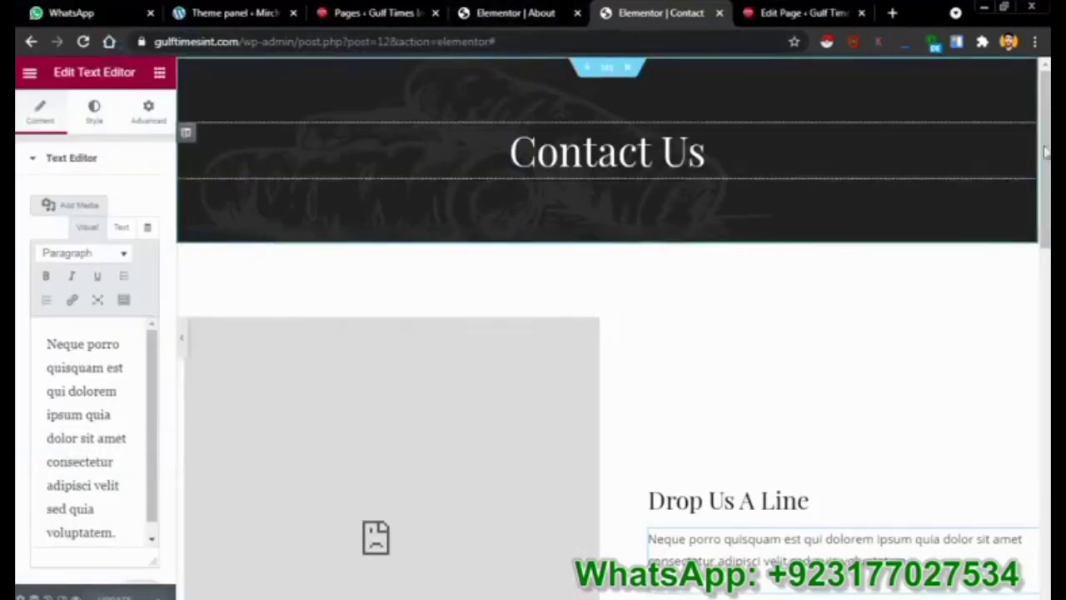
{"action": "scroll", "coordinate": [816, 274], "scroll_direction": "down", "scroll_amount": 2}
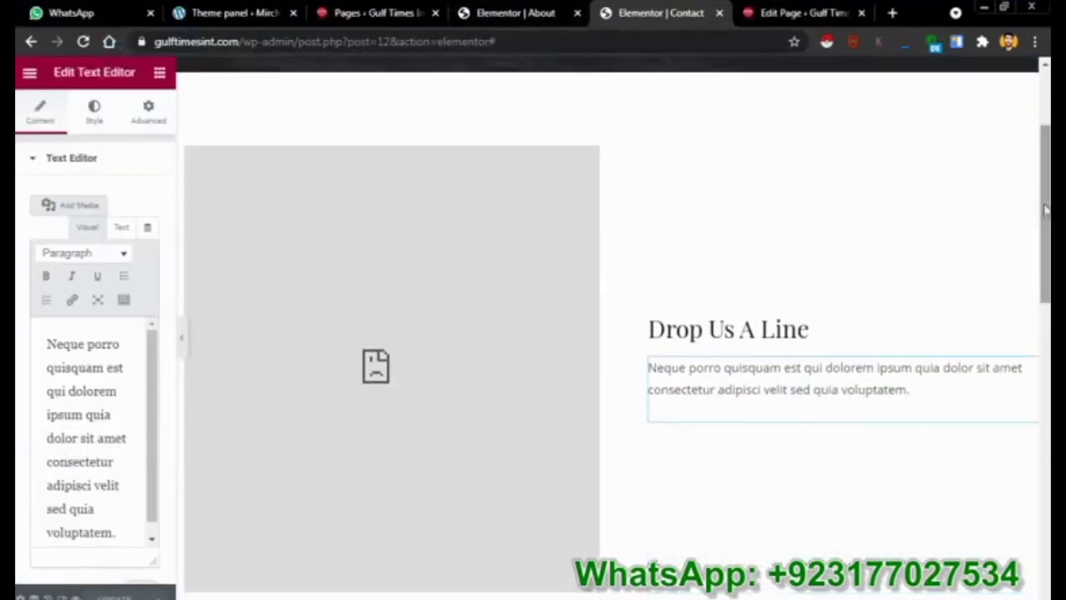
{"action": "double_click", "coordinate": [347, 316]}
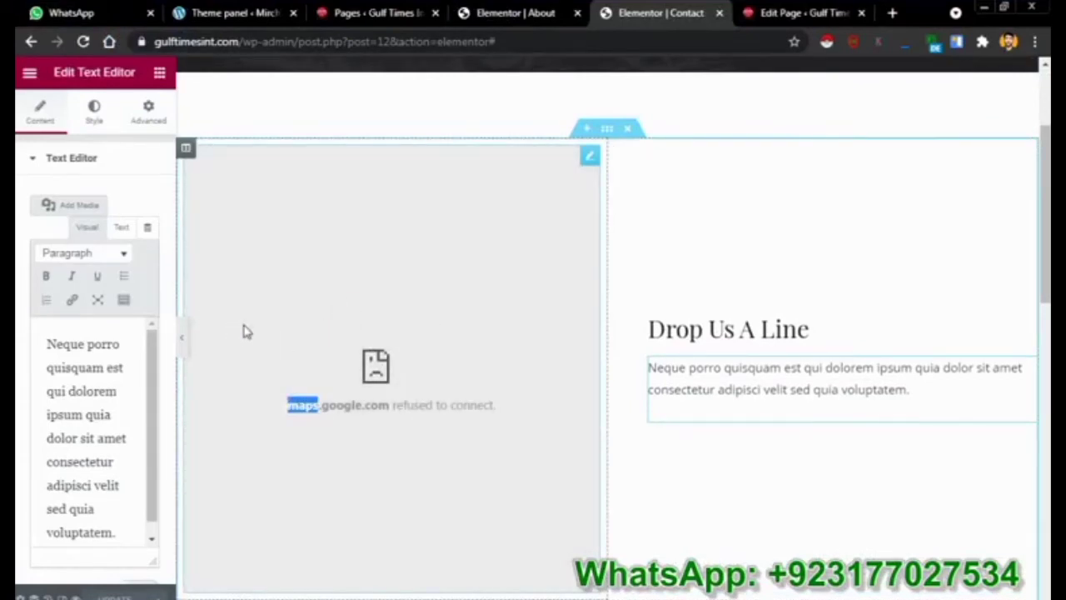
{"action": "left_click", "coordinate": [589, 158]}
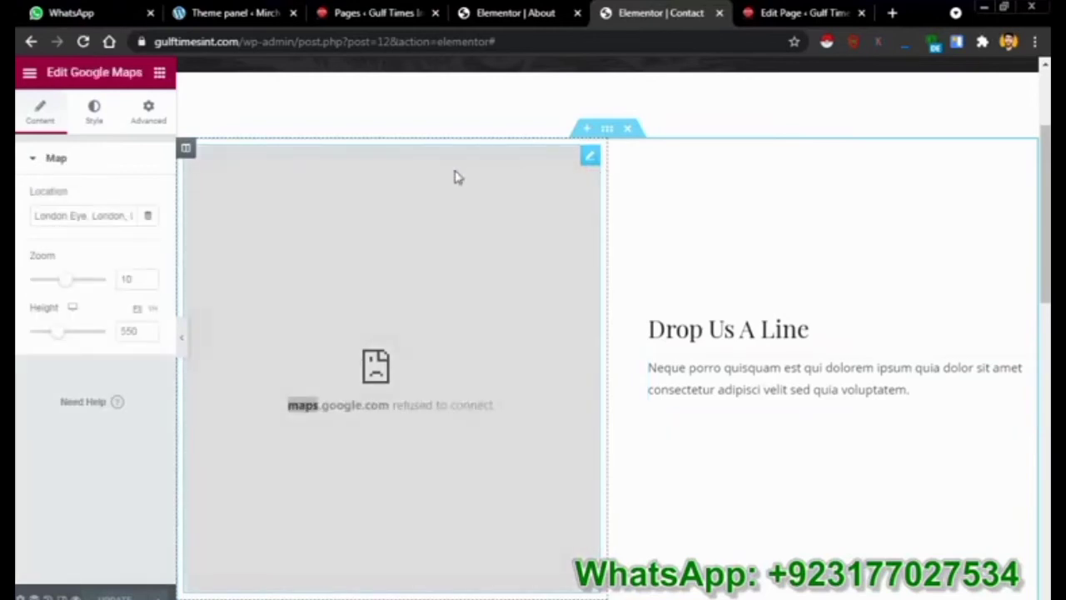
{"action": "triple_click", "coordinate": [117, 215]}
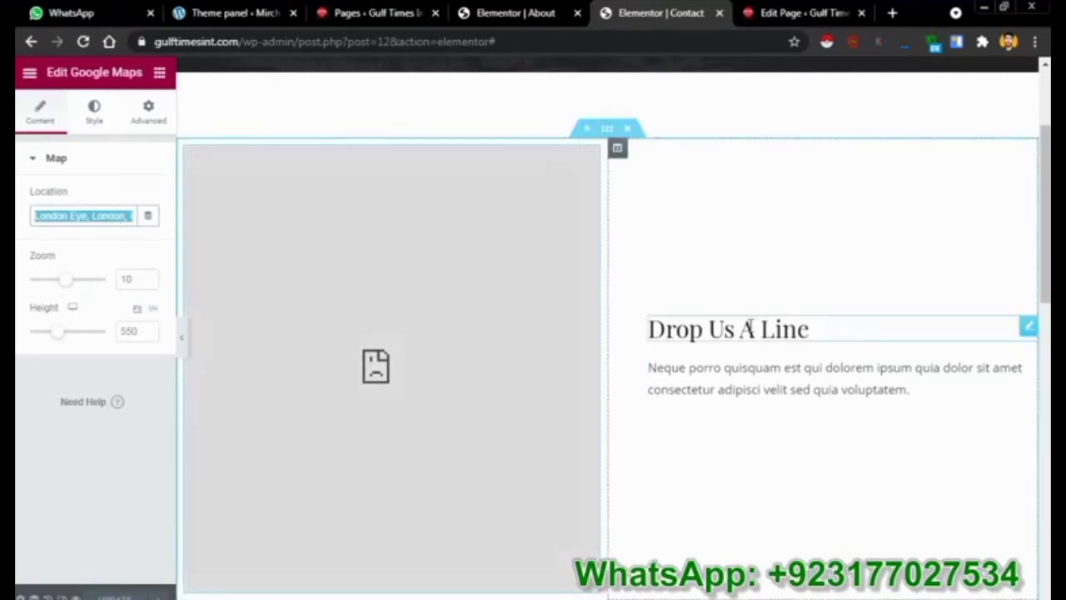
Look over the rest of the Contact page, including the table booking banner, reservation details and opening times
{"action": "scroll", "coordinate": [1014, 359], "scroll_direction": "down", "scroll_amount": 5}
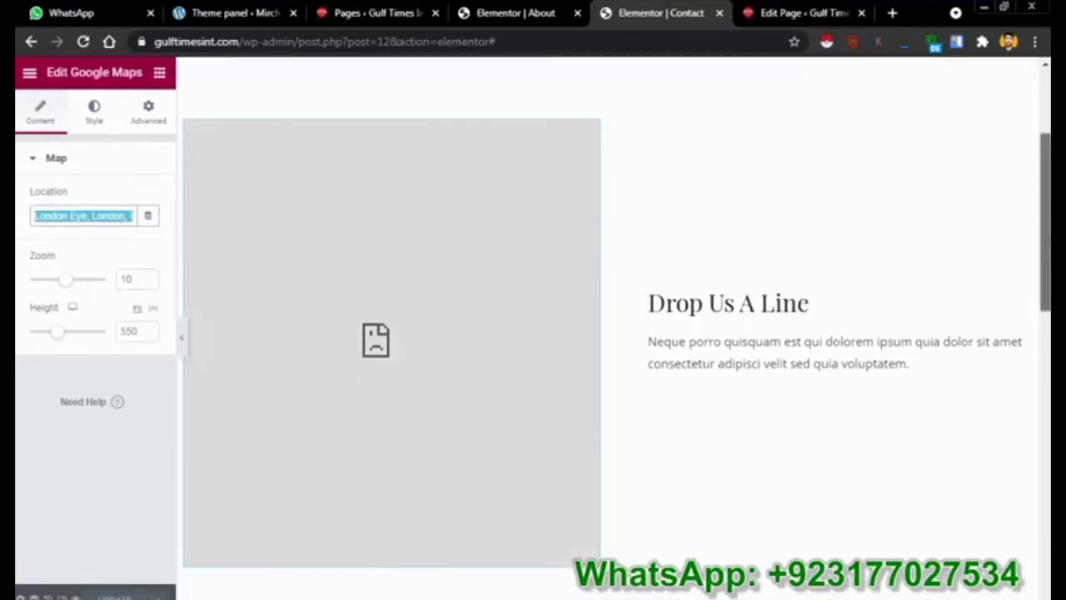
{"action": "scroll", "coordinate": [1014, 358], "scroll_direction": "down", "scroll_amount": 5}
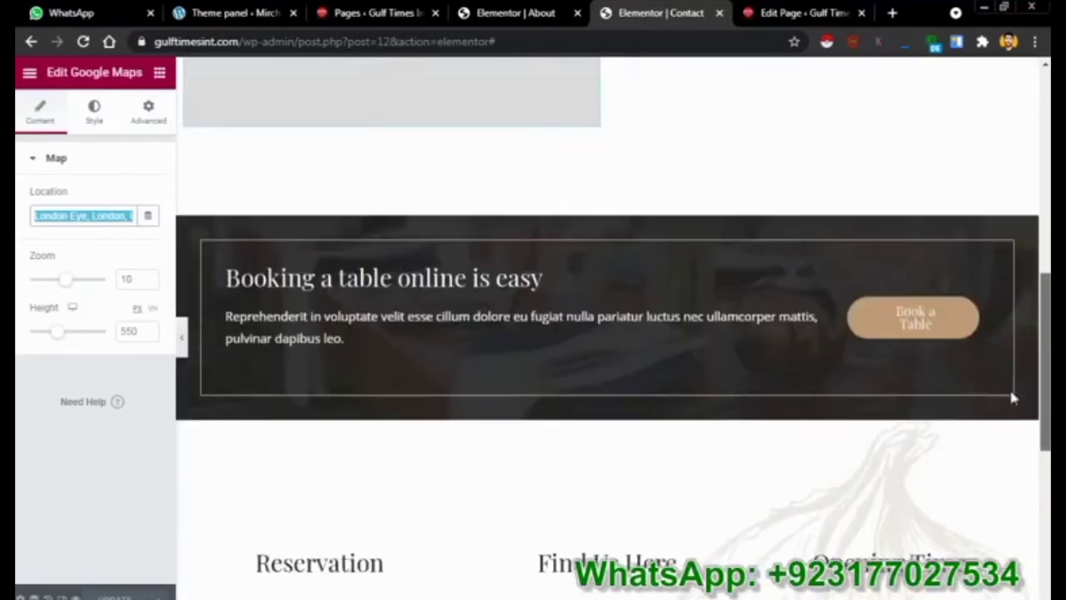
{"action": "scroll", "coordinate": [986, 472], "scroll_direction": "up", "scroll_amount": 5}
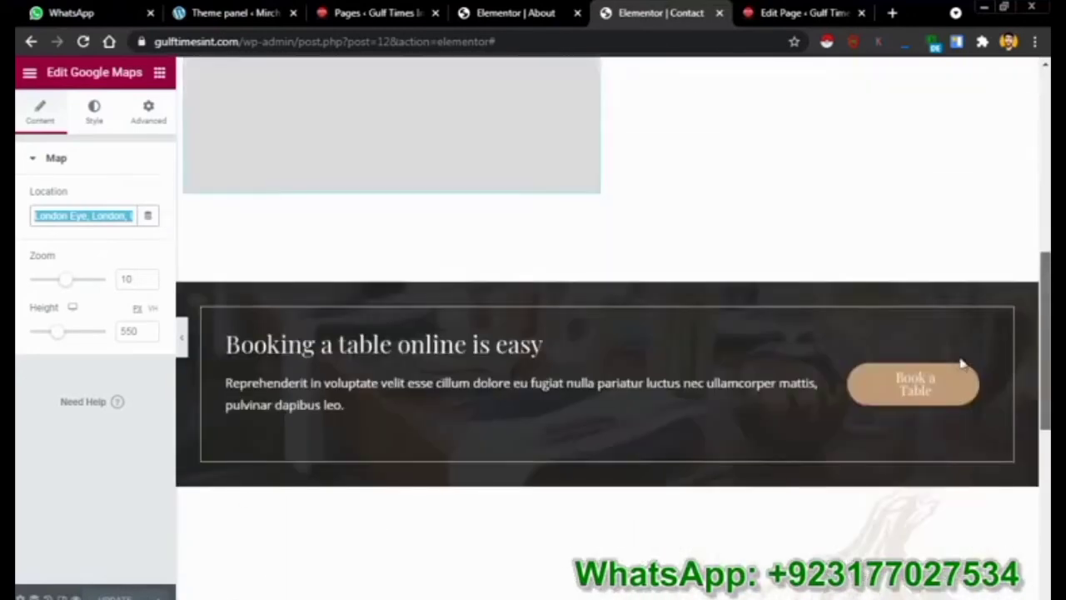
{"action": "scroll", "coordinate": [958, 362], "scroll_direction": "down", "scroll_amount": 2}
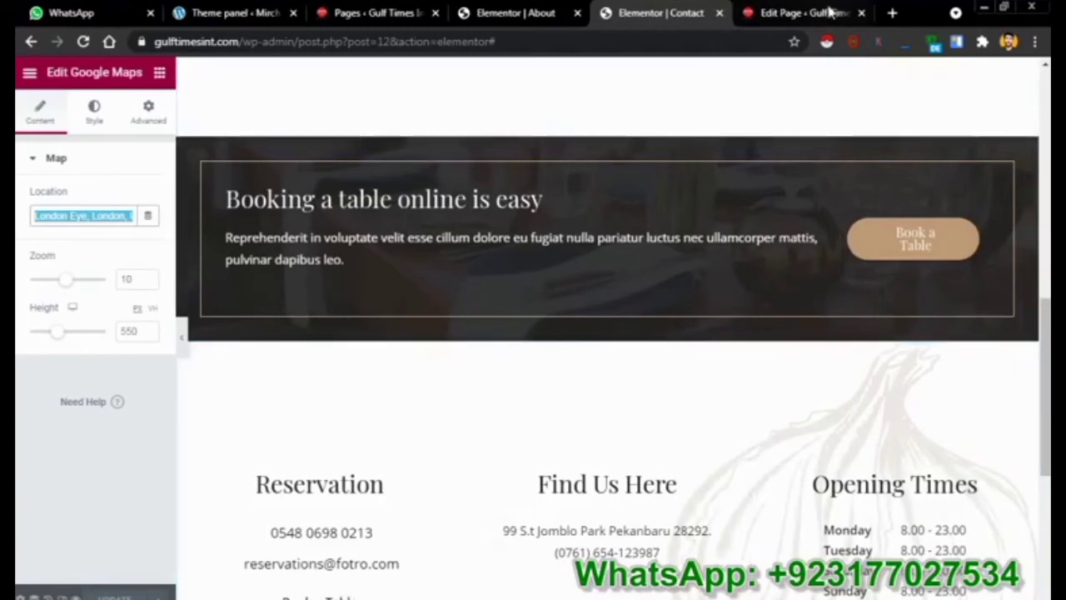
Load the site's homepage at gulftimesint.com in place of the About page's WordPress editor and check its header navigation
{"action": "left_click", "coordinate": [791, 13]}
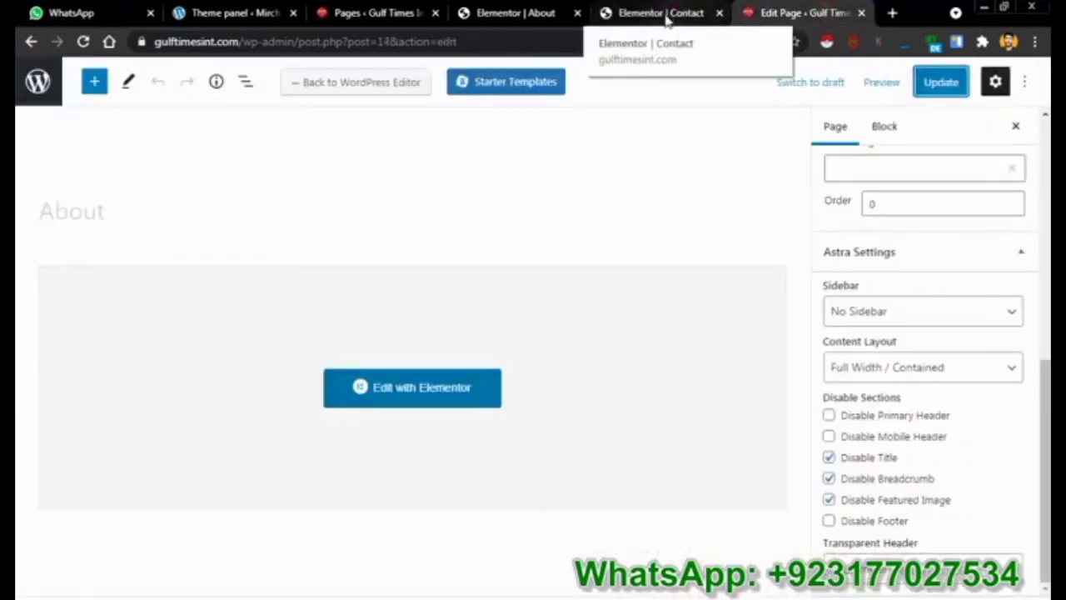
{"action": "left_click", "coordinate": [596, 48]}
{"action": "left_click_drag", "start_coordinate": [448, 46], "coordinate": [244, 48]}
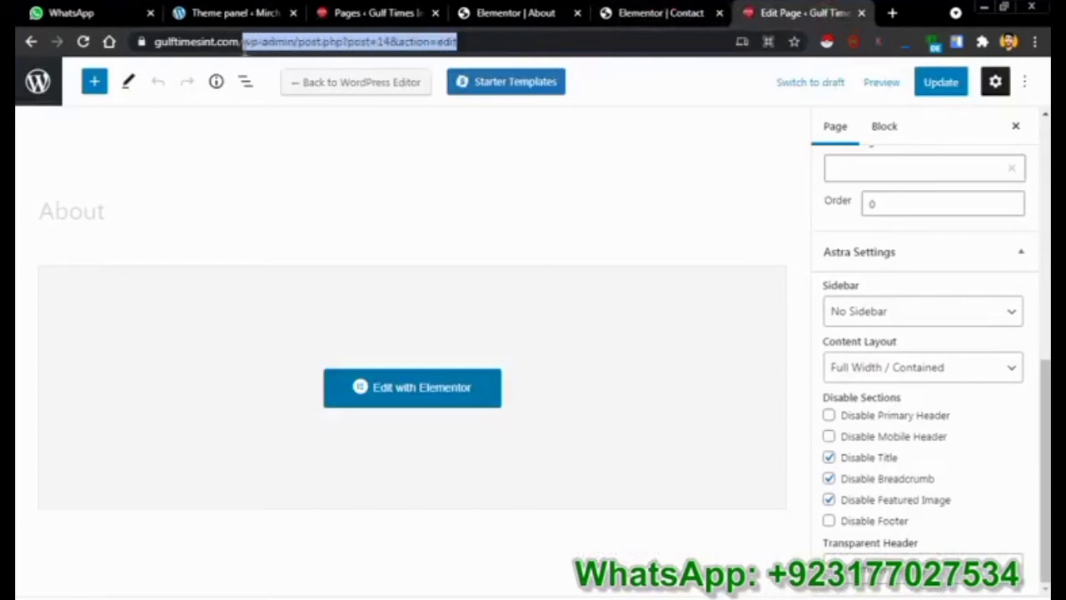
{"action": "key", "text": "BackSpace"}
{"action": "key", "text": "Return"}
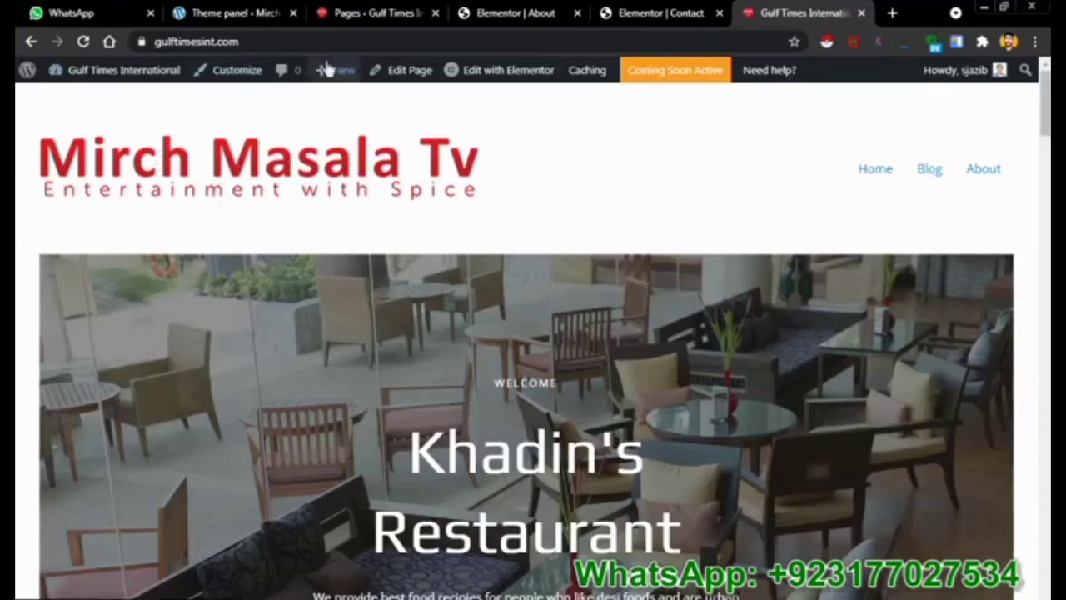
{"action": "mouse_move", "coordinate": [333, 70]}
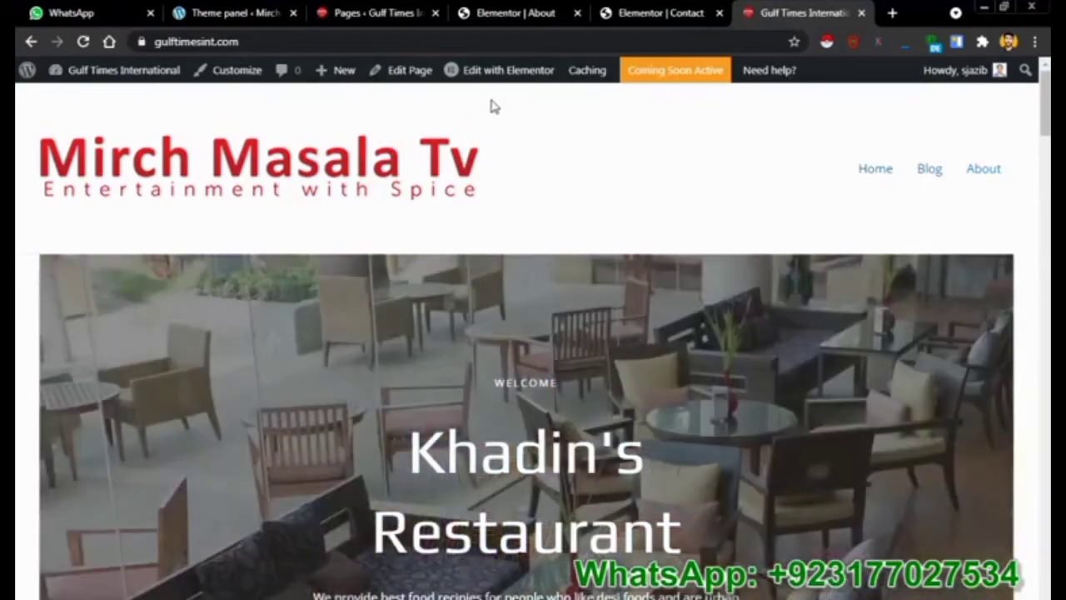
{"action": "mouse_move", "coordinate": [466, 70]}
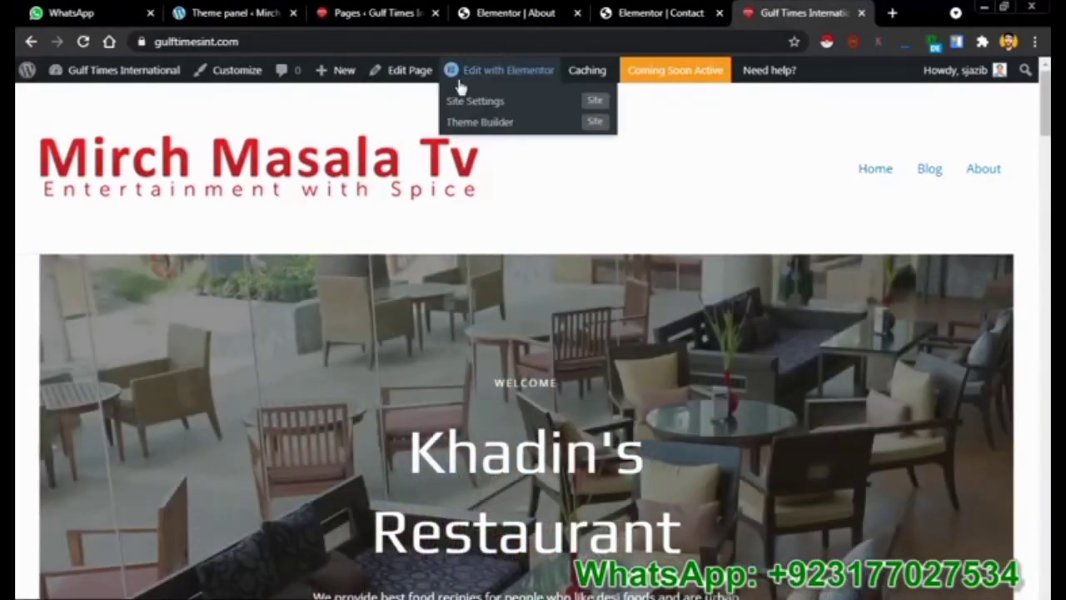
Add the Contact and Portfolio pages to the site's Header Menu in the WordPress menu editor
{"action": "left_click", "coordinate": [381, 15]}
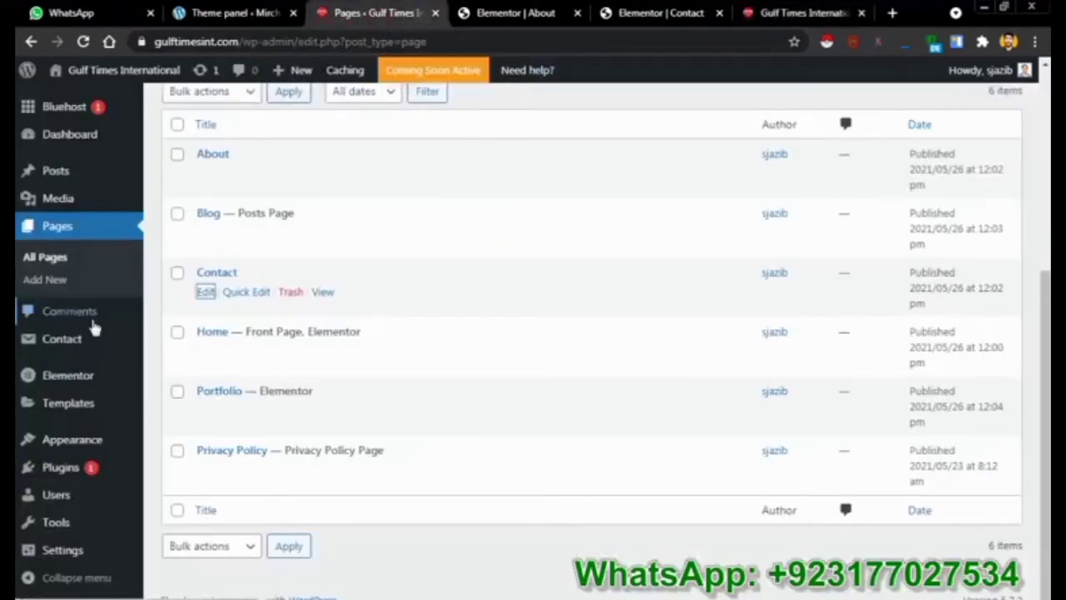
{"action": "mouse_move", "coordinate": [82, 483]}
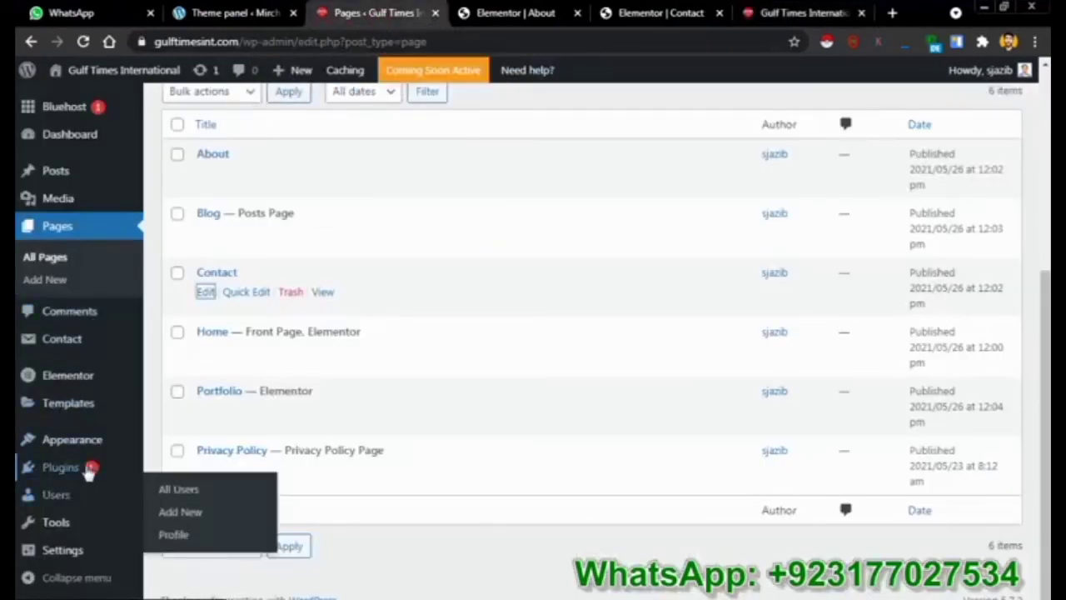
{"action": "mouse_move", "coordinate": [109, 444]}
{"action": "left_click", "coordinate": [219, 411]}
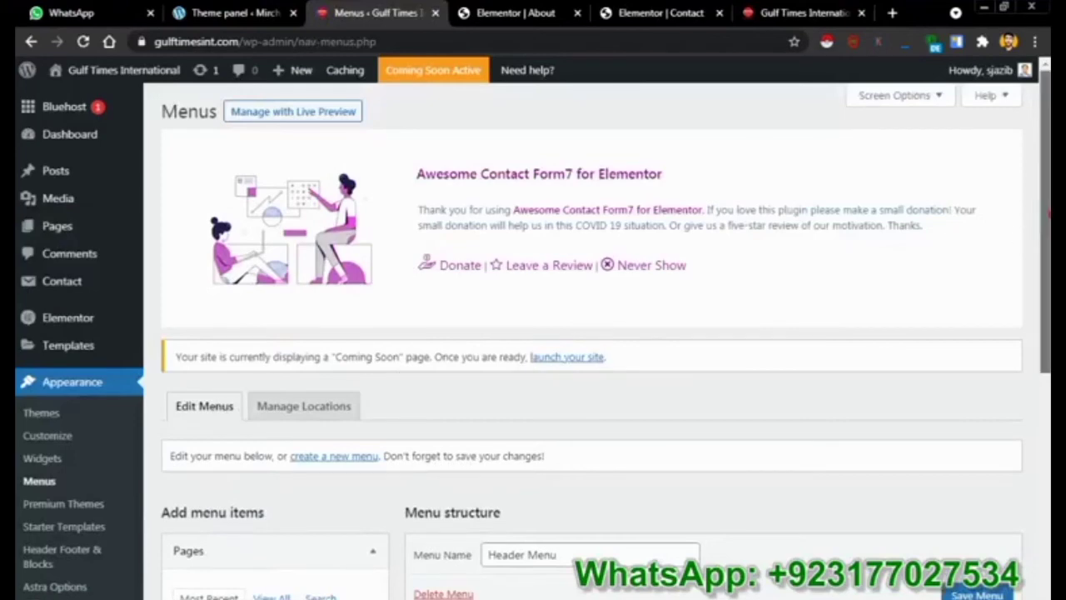
{"action": "scroll", "coordinate": [1046, 216], "scroll_direction": "down", "scroll_amount": 3}
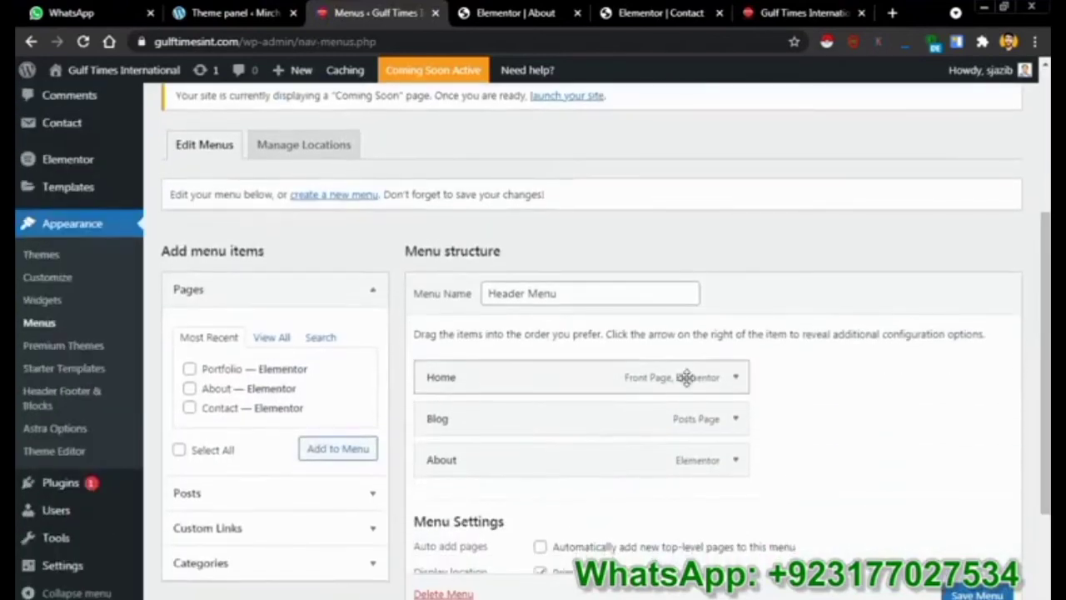
{"action": "left_click", "coordinate": [270, 337]}
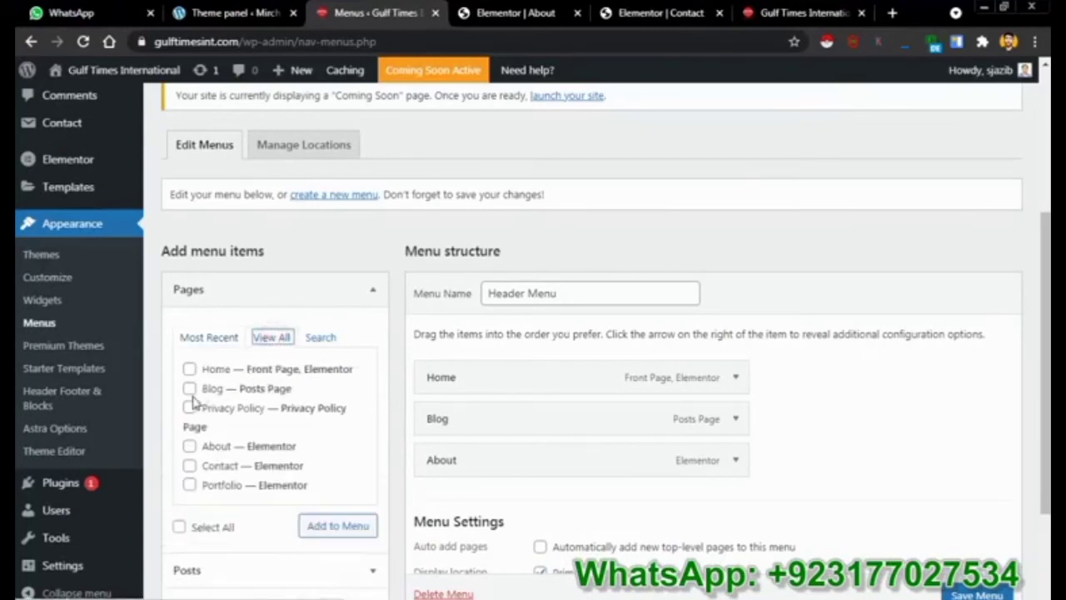
{"action": "left_click", "coordinate": [190, 466]}
{"action": "left_click", "coordinate": [190, 485]}
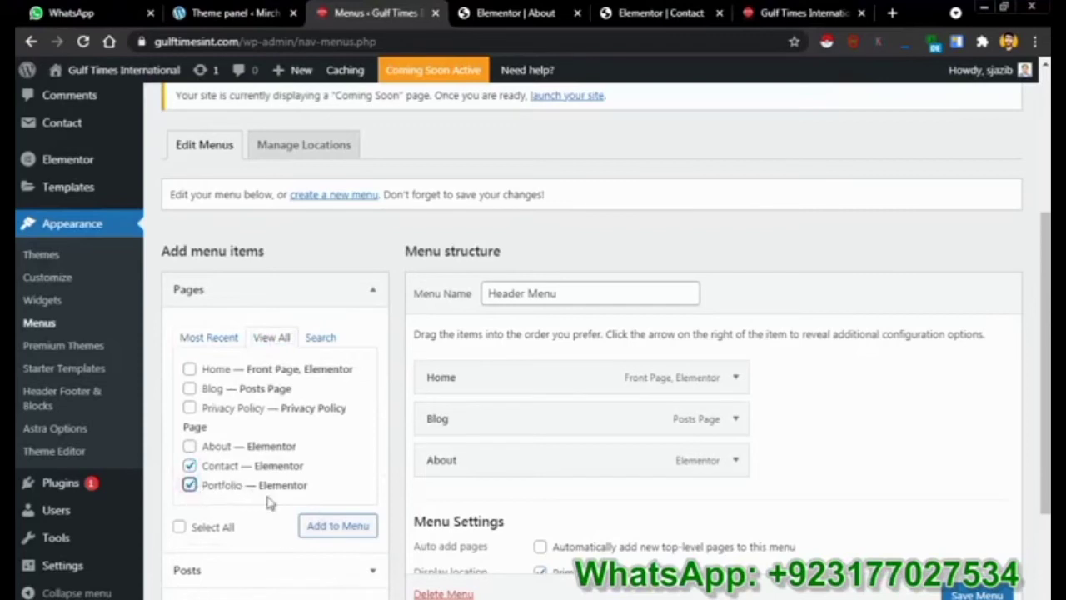
{"action": "left_click", "coordinate": [316, 527]}
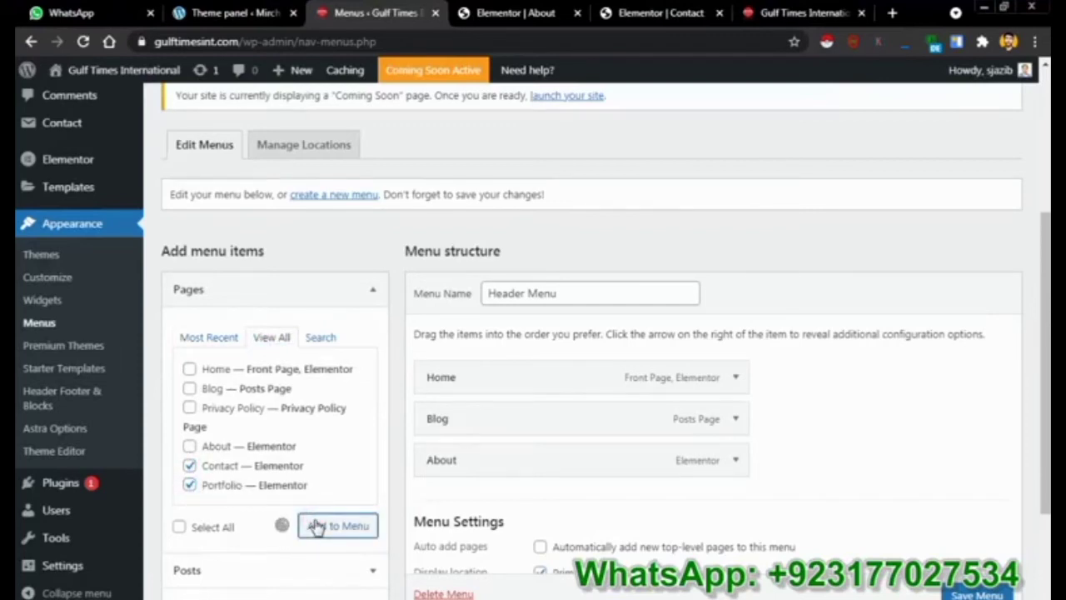
Remove the Blog item from the Header Menu and save the menu
{"action": "left_click", "coordinate": [736, 423]}
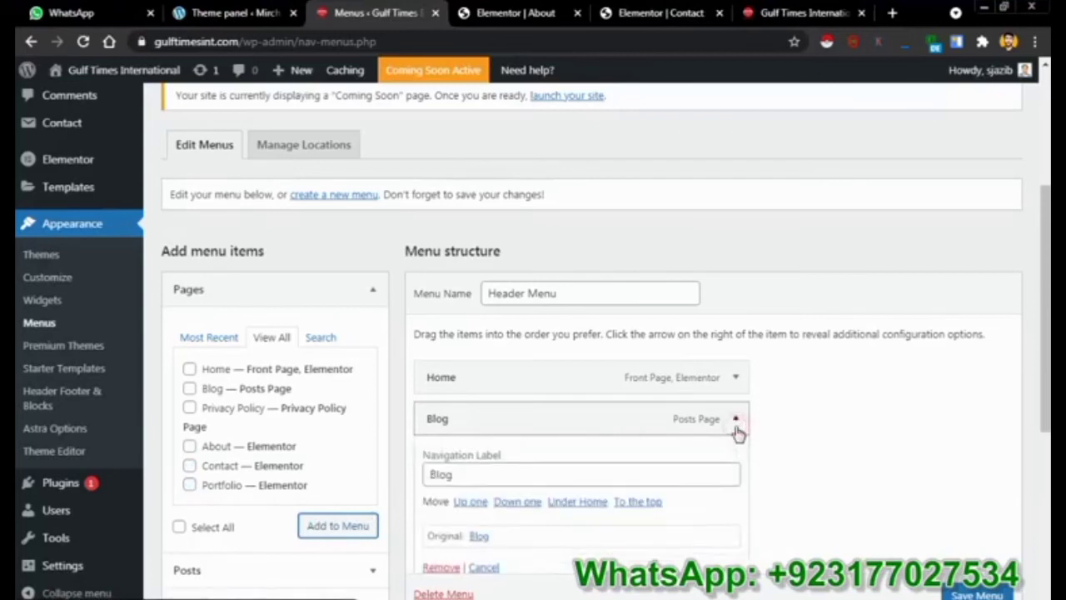
{"action": "left_click", "coordinate": [436, 570]}
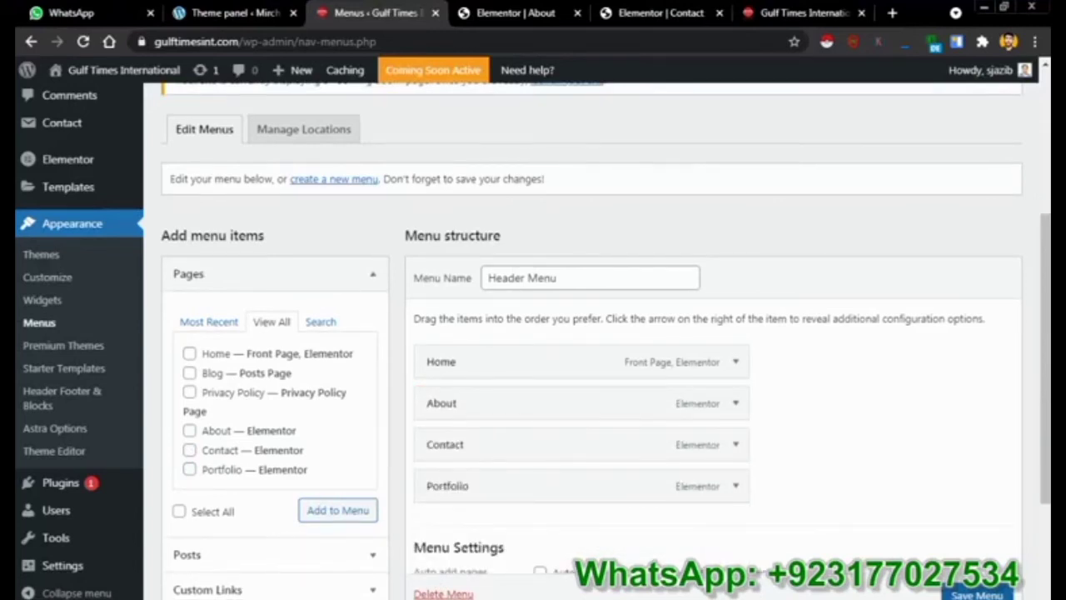
{"action": "left_click", "coordinate": [977, 593]}
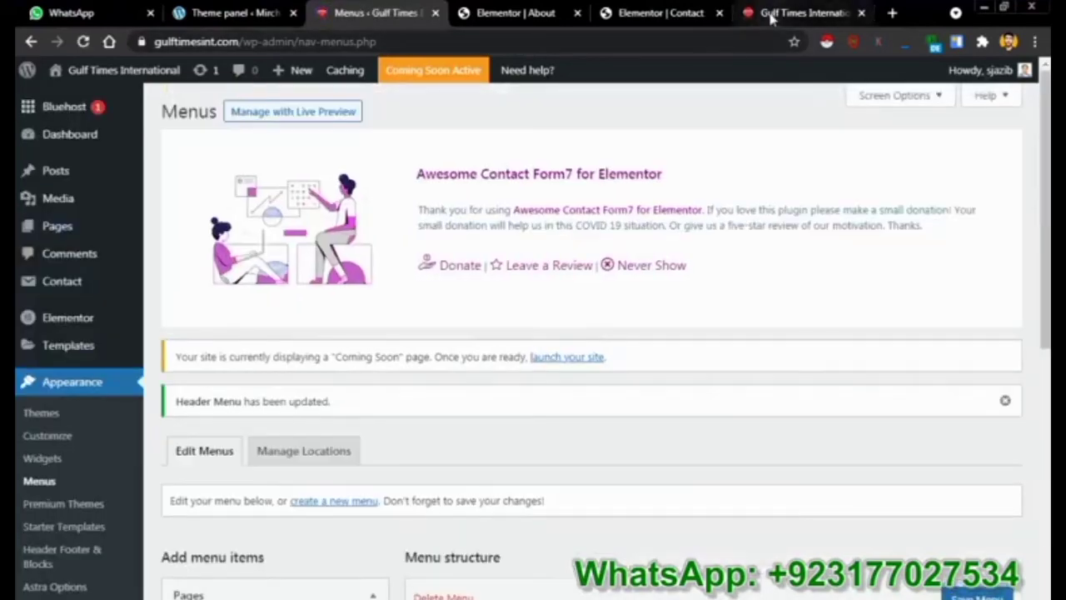
Reload the site's homepage and check its header navigation and the page content down to the footer
{"action": "left_click", "coordinate": [770, 13]}
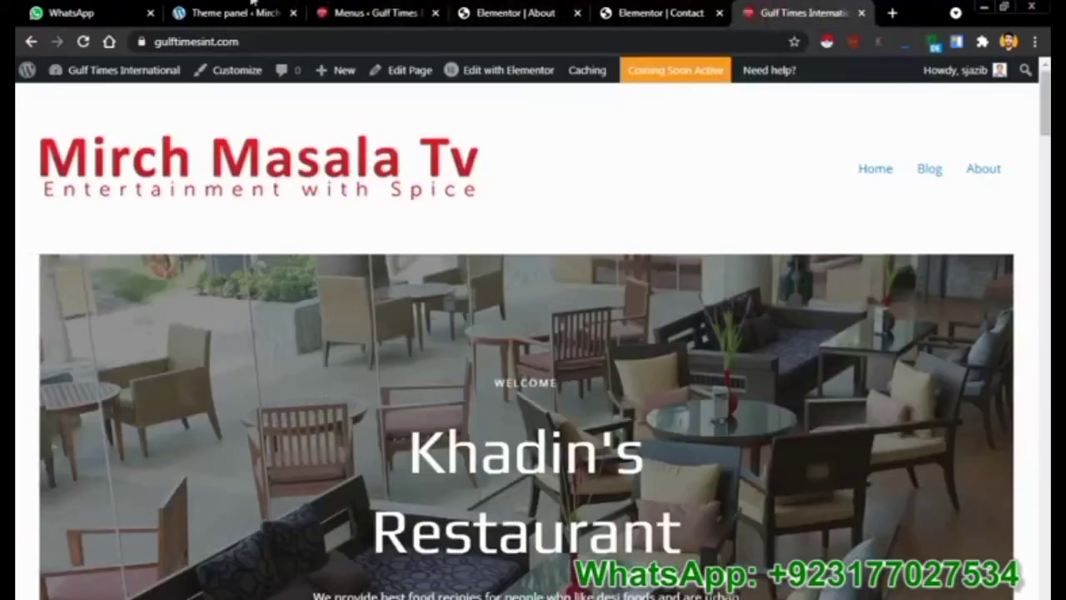
{"action": "left_click", "coordinate": [82, 44]}
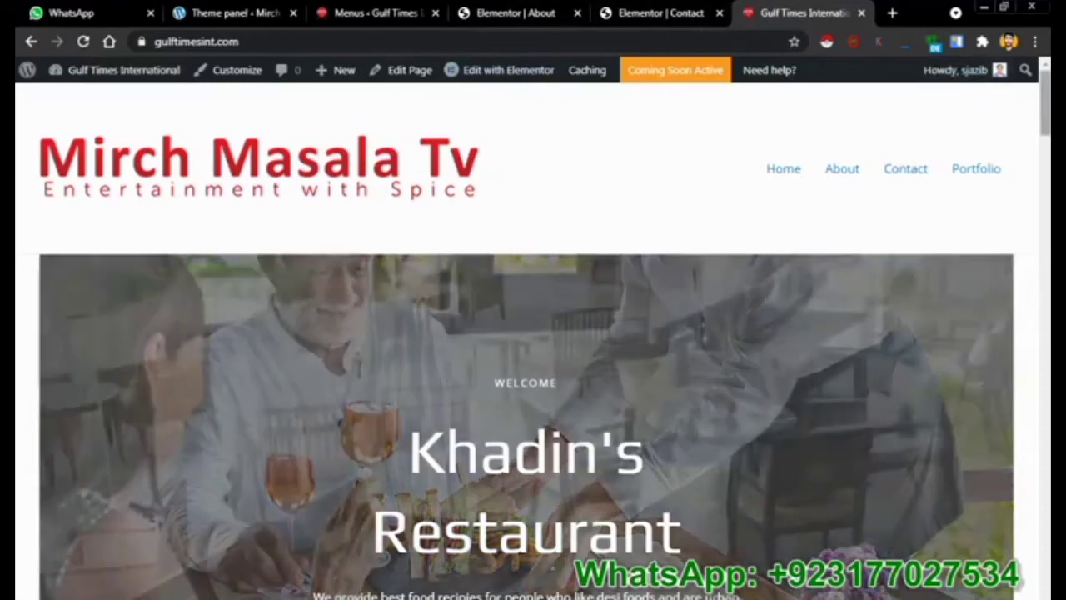
{"action": "scroll", "coordinate": [907, 86], "scroll_direction": "down", "scroll_amount": 20}
{"action": "scroll", "coordinate": [533, 333], "scroll_direction": "down", "scroll_amount": 1}
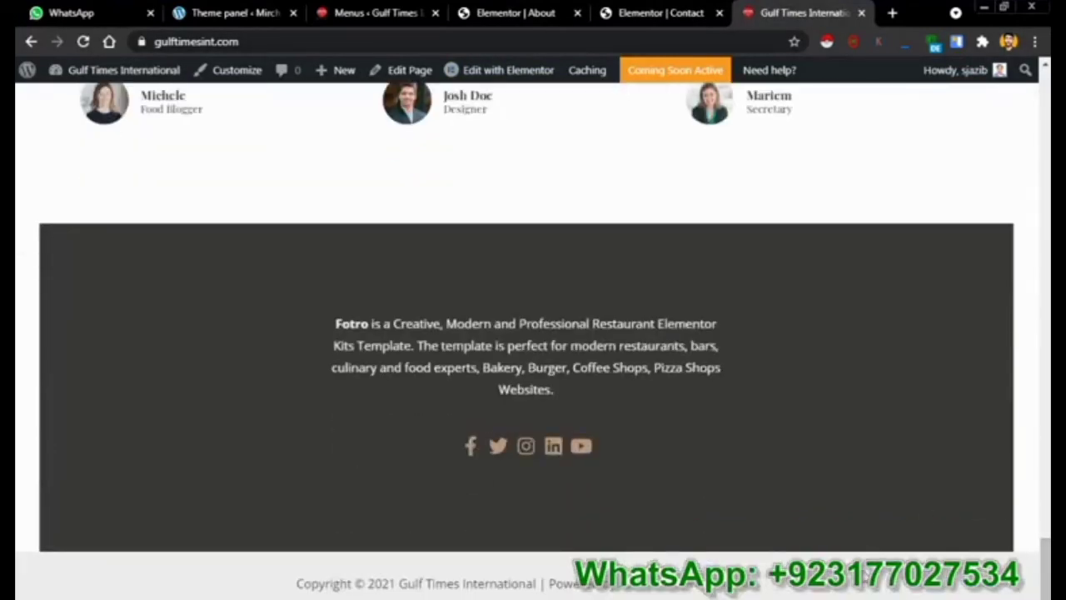
{"action": "left_click_drag", "start_coordinate": [1046, 567], "coordinate": [1046, 105]}
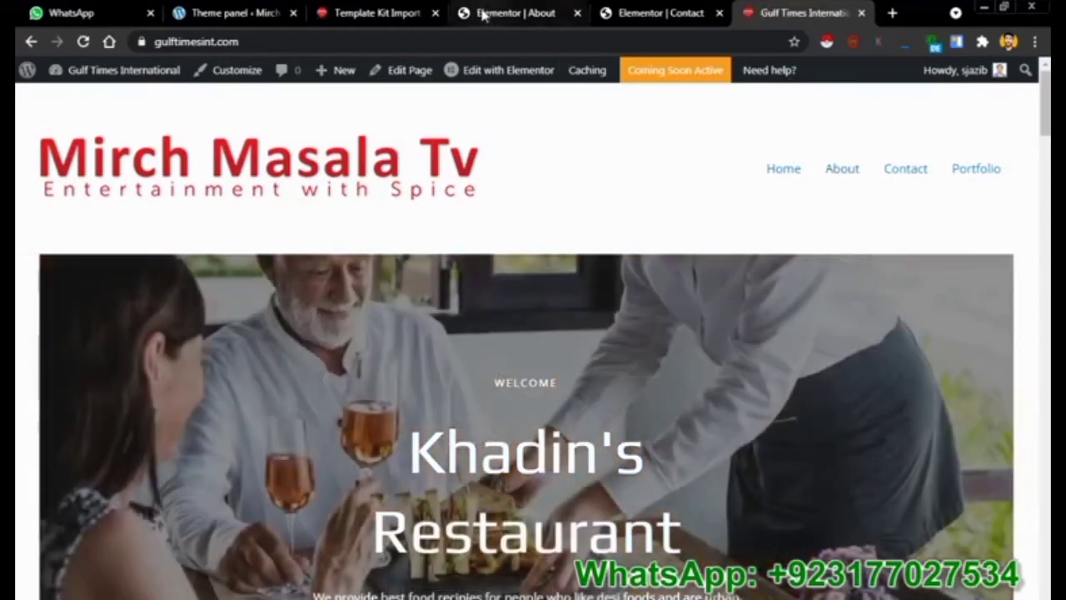
Create a new Header Footer & Blocks template in the WordPress admin and title it Header Menu
{"action": "left_click", "coordinate": [483, 14]}
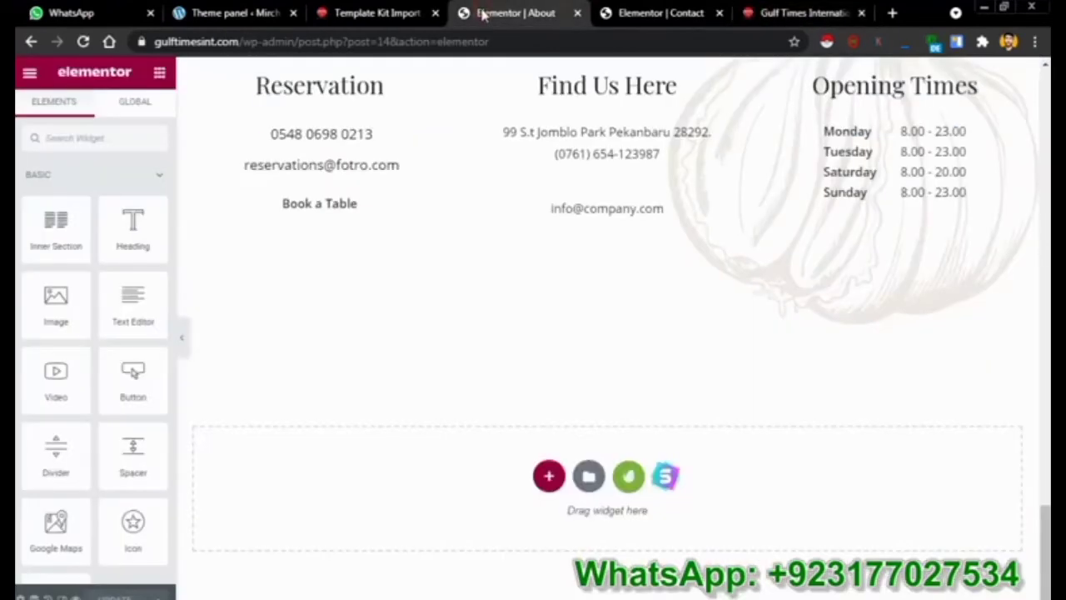
{"action": "left_click", "coordinate": [388, 18]}
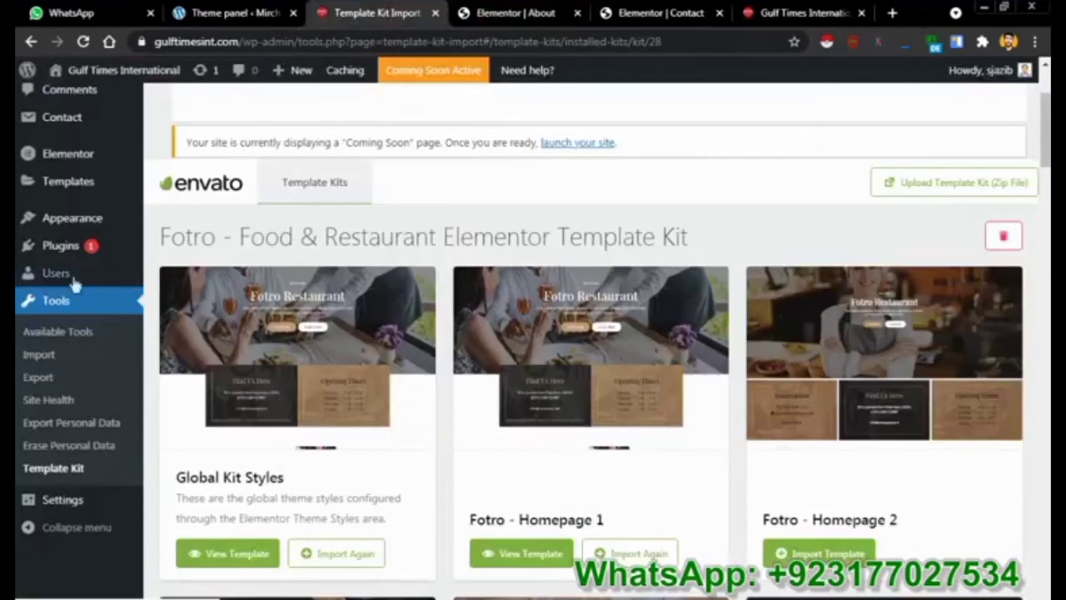
{"action": "mouse_move", "coordinate": [72, 218]}
{"action": "left_click", "coordinate": [195, 363]}
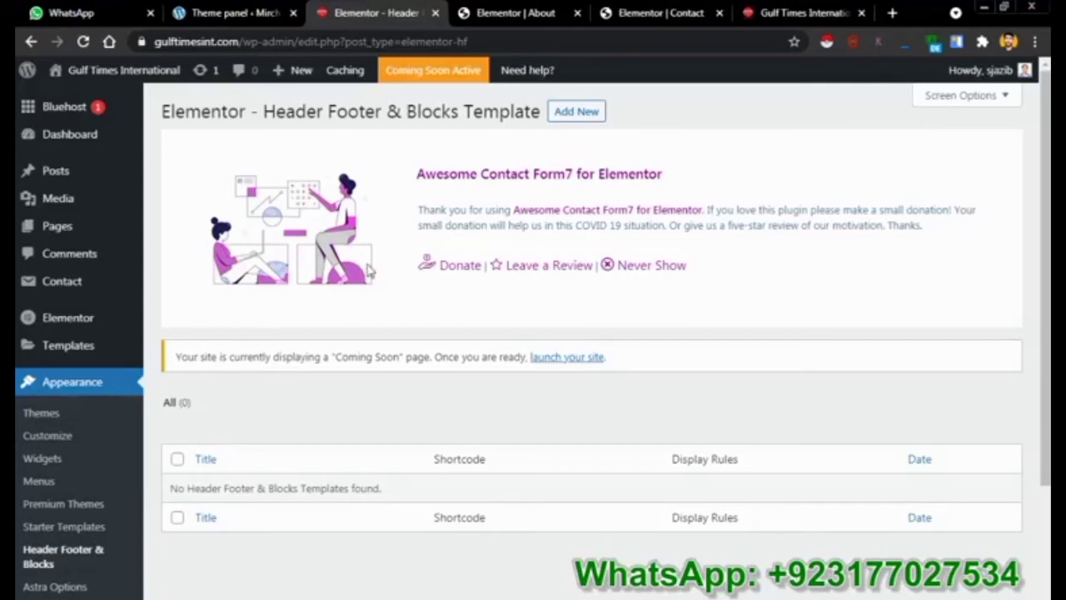
{"action": "left_click", "coordinate": [587, 116]}
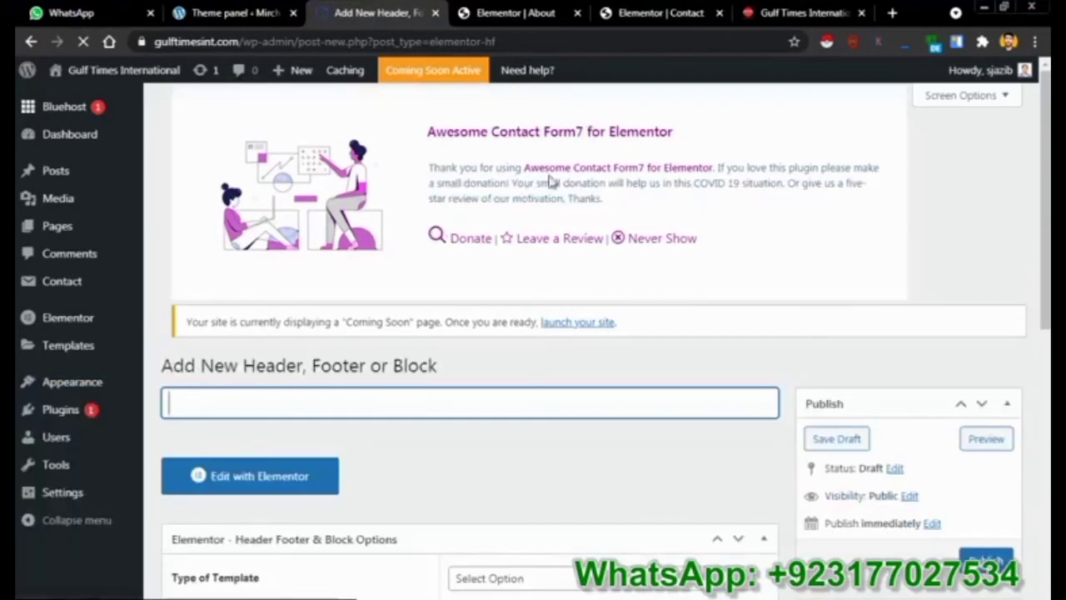
{"action": "left_click", "coordinate": [375, 407]}
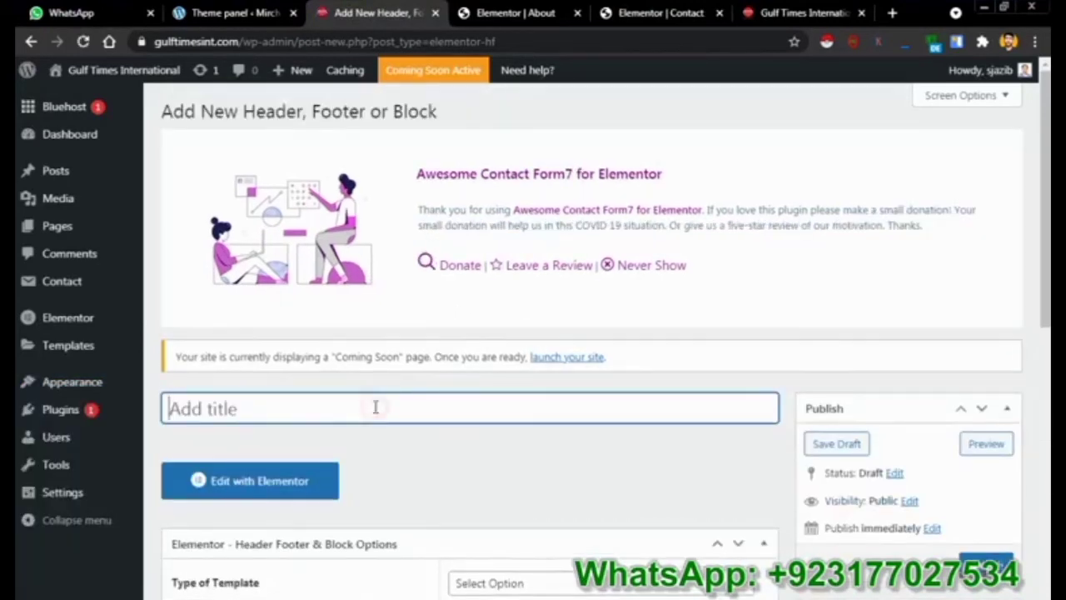
{"action": "type", "text": "Header Menu"}
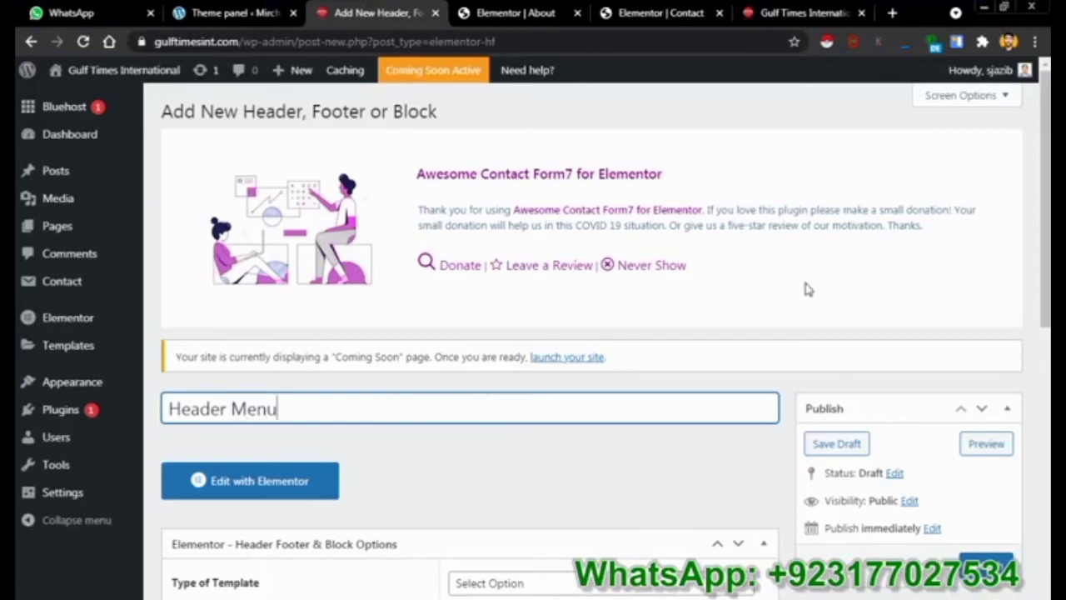
Set the template's type to Header and its display location to Entire Website
{"action": "scroll", "coordinate": [783, 308], "scroll_direction": "down", "scroll_amount": 3}
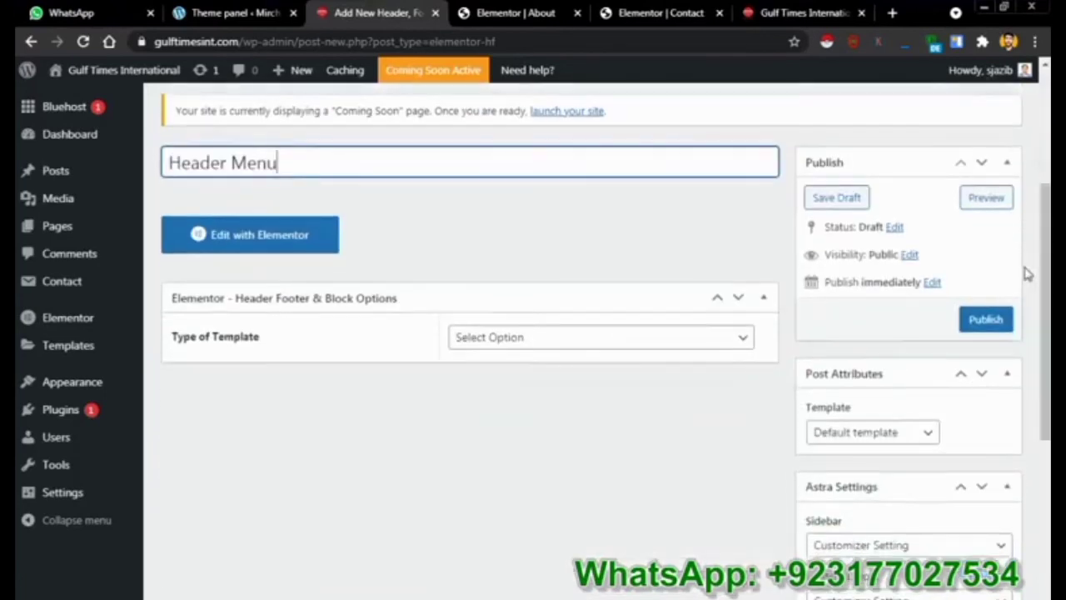
{"action": "left_click", "coordinate": [673, 343]}
{"action": "left_click", "coordinate": [631, 375]}
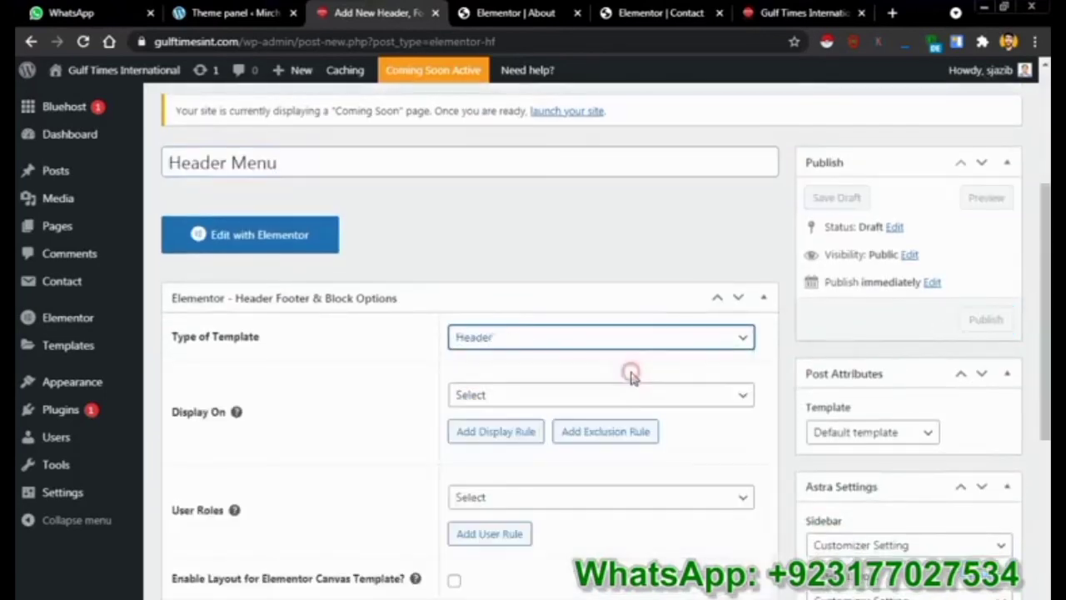
{"action": "left_click", "coordinate": [662, 397]}
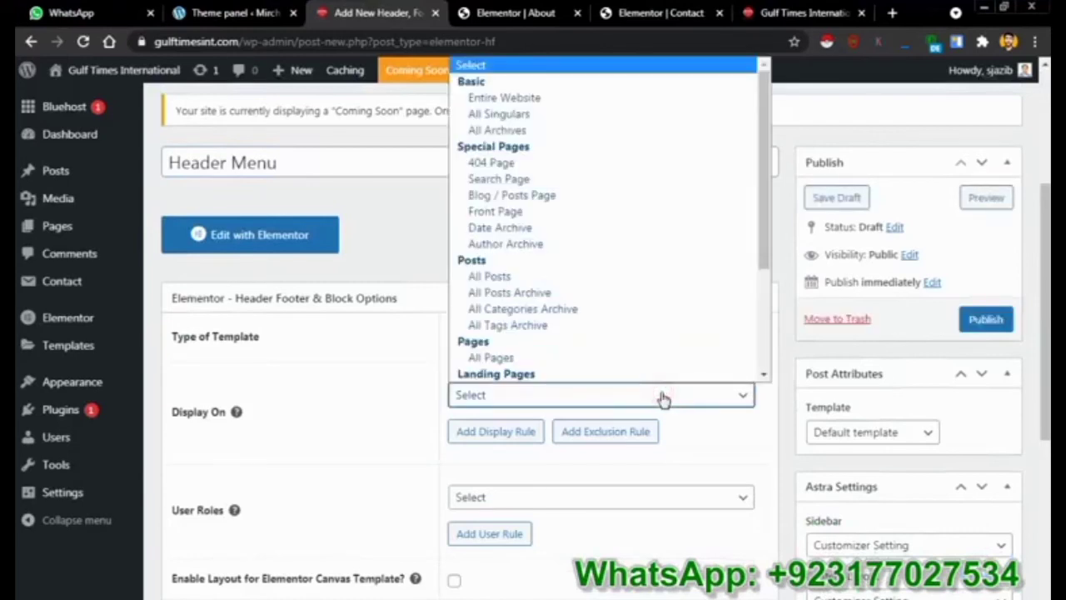
{"action": "left_click", "coordinate": [645, 359]}
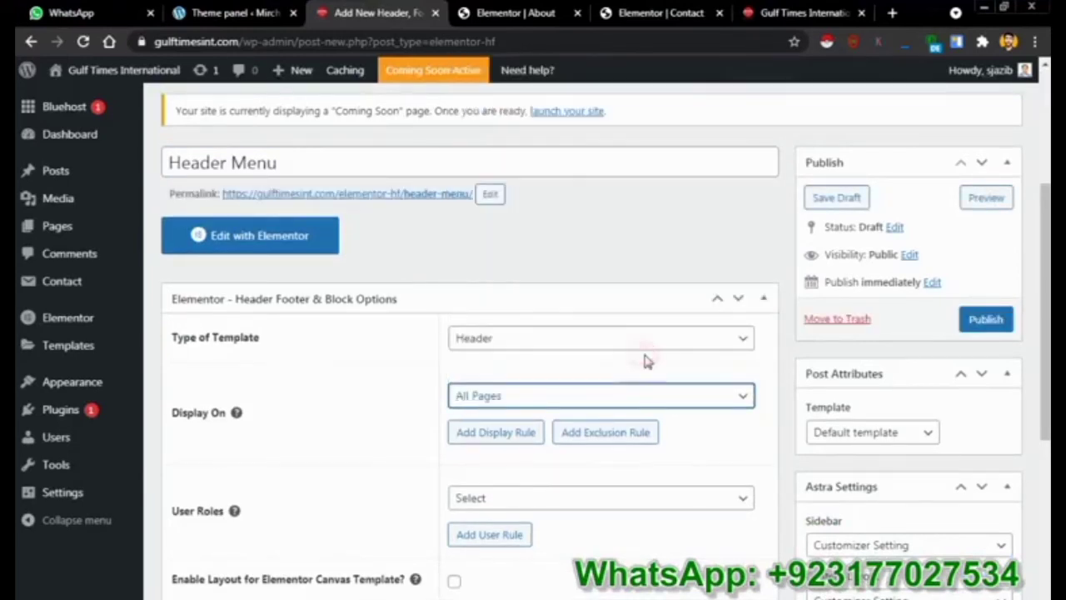
{"action": "left_click", "coordinate": [642, 399]}
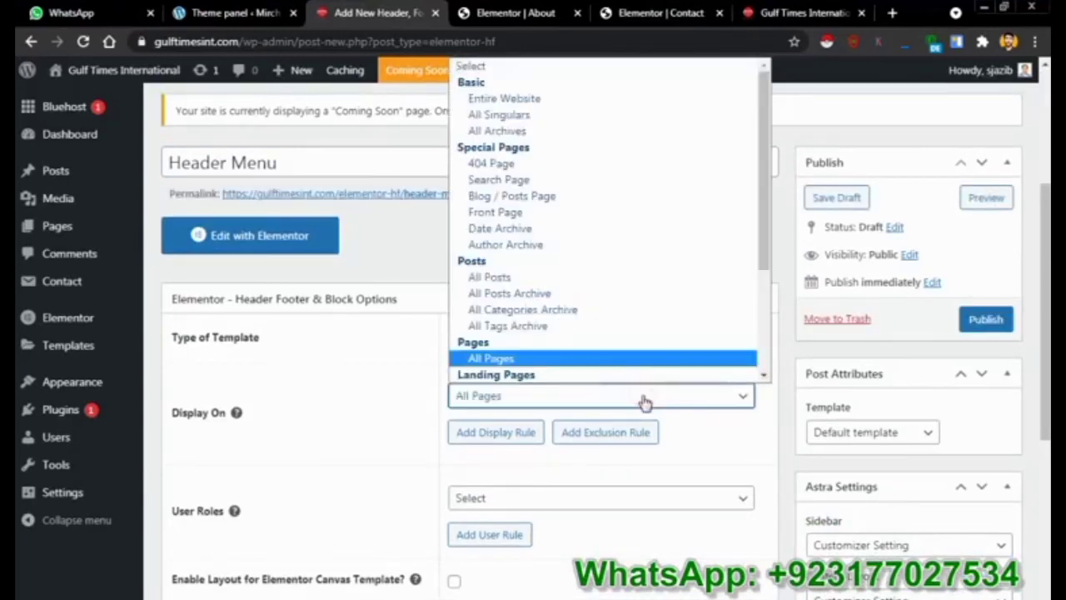
{"action": "left_click", "coordinate": [636, 99]}
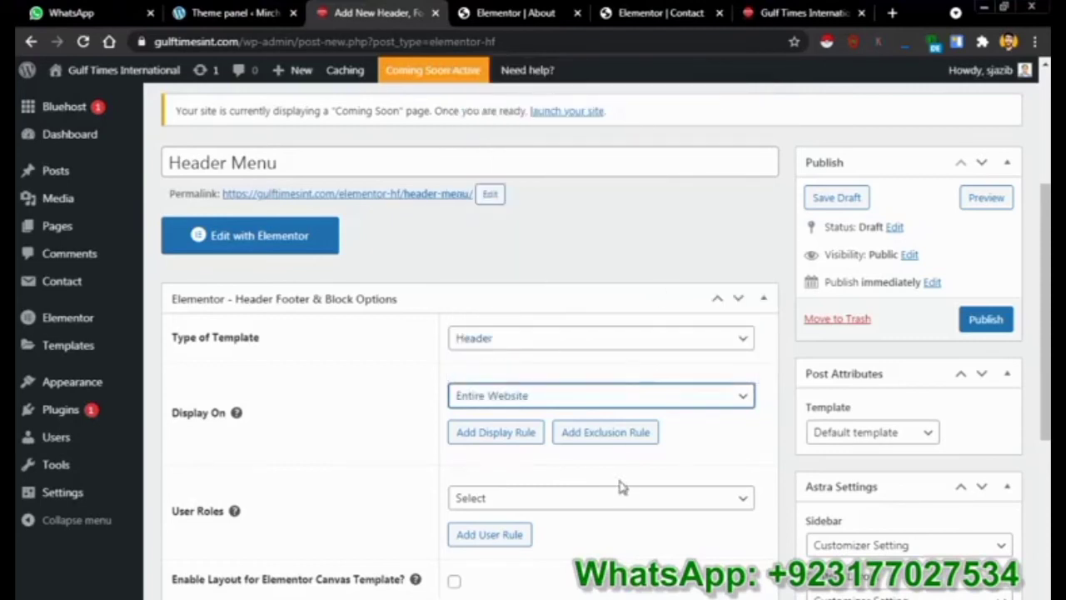
Look through the User Roles options and enable the layout for the Elementor Canvas Template
{"action": "left_click", "coordinate": [619, 499]}
{"action": "left_click", "coordinate": [620, 497]}
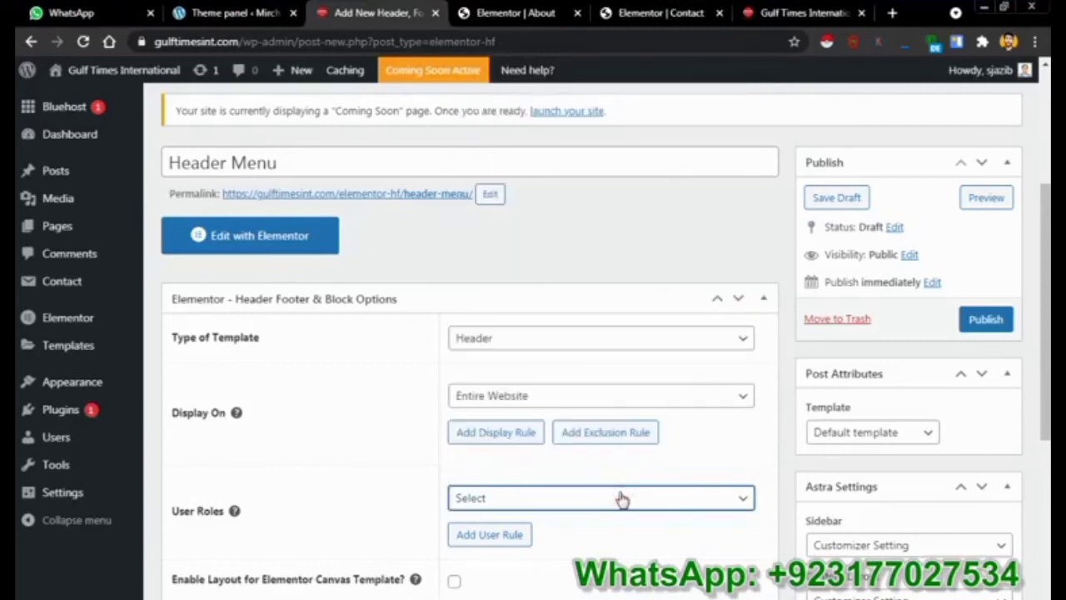
{"action": "left_click", "coordinate": [620, 498]}
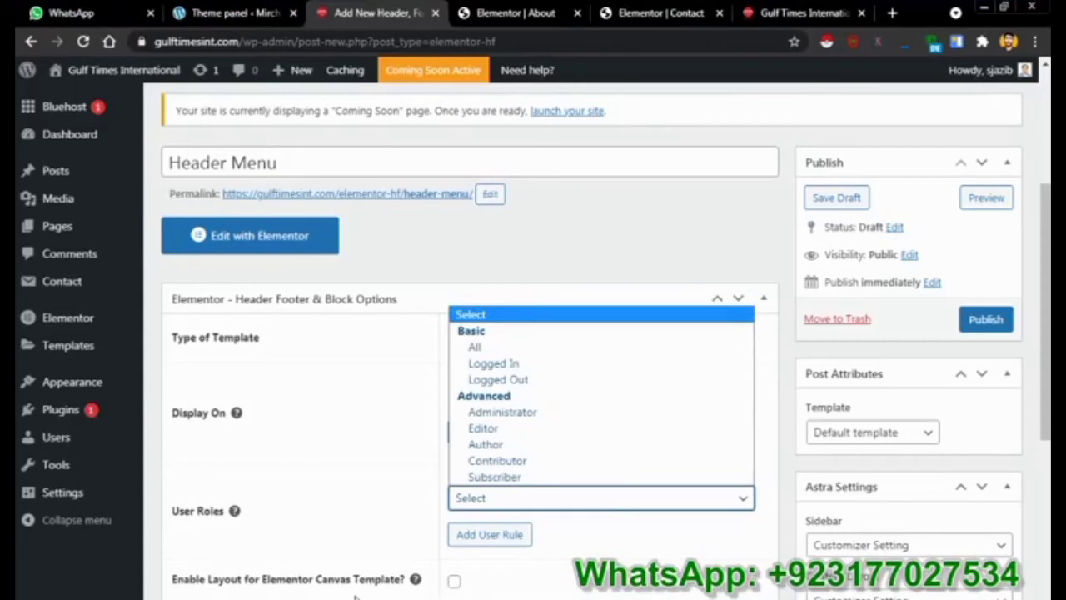
{"action": "left_click", "coordinate": [454, 580]}
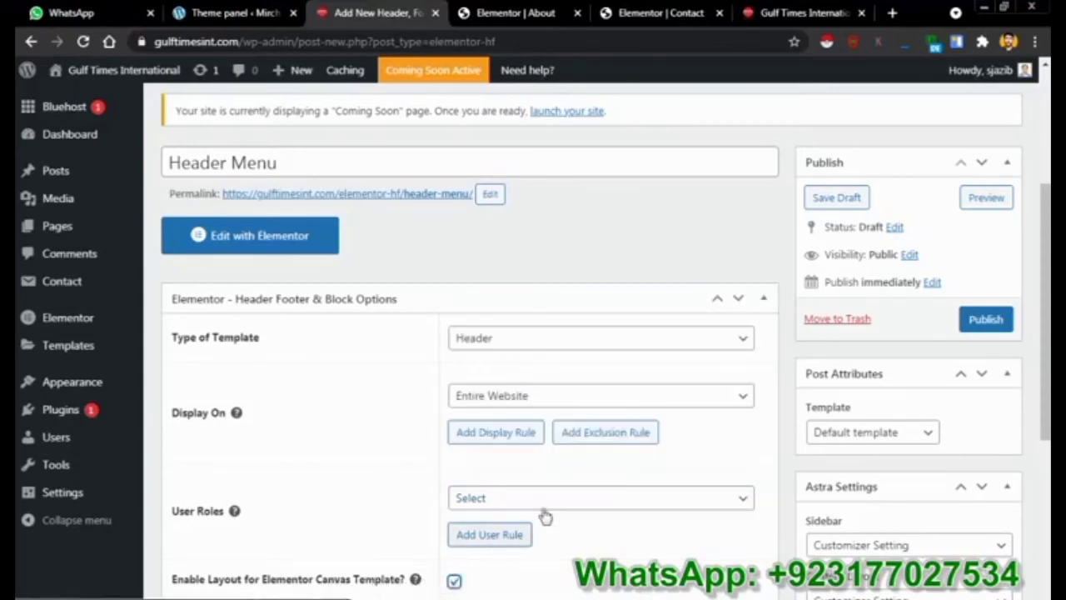
In the Astra settings, set the sidebar to No Sidebar and the content layout to Full Width / Stretched
{"action": "left_click_drag", "start_coordinate": [1046, 242], "coordinate": [1046, 313]}
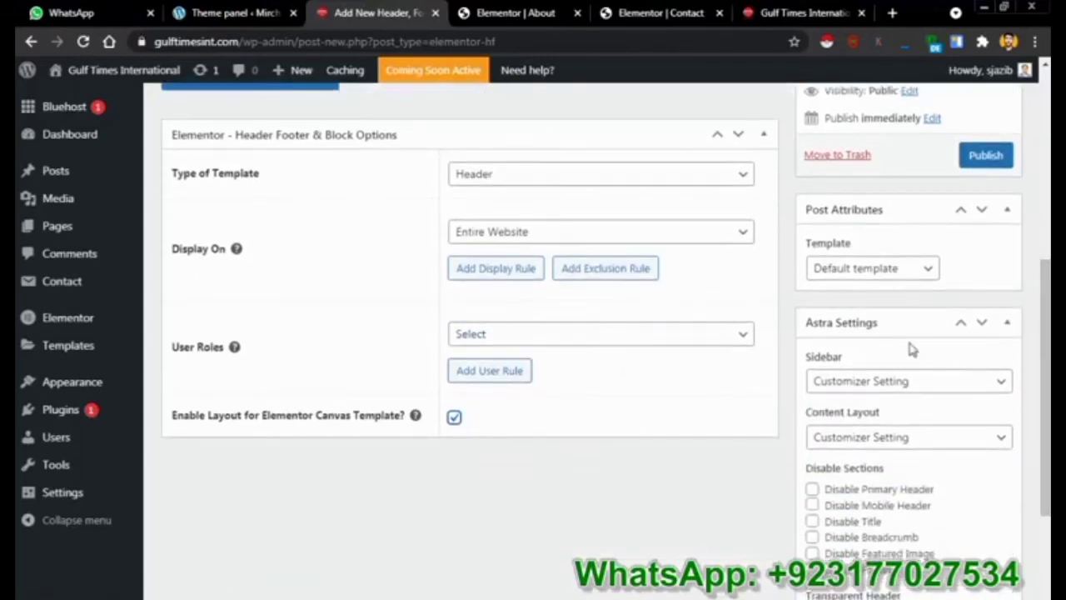
{"action": "left_click", "coordinate": [906, 380]}
{"action": "left_click", "coordinate": [866, 450]}
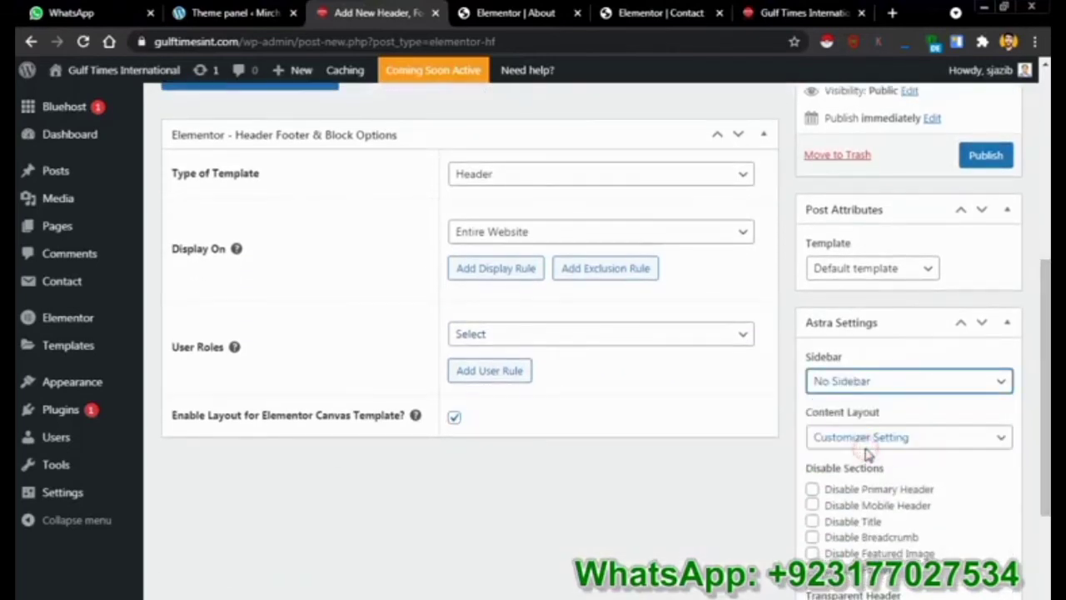
{"action": "left_click", "coordinate": [872, 438]}
{"action": "left_click", "coordinate": [861, 523]}
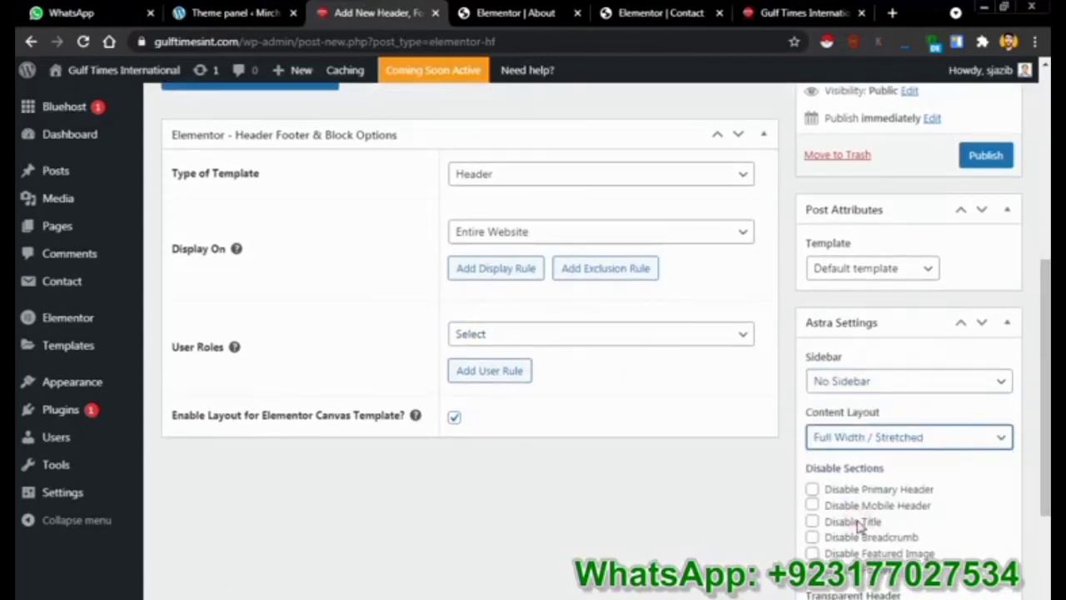
{"action": "left_click_drag", "start_coordinate": [1046, 467], "coordinate": [1033, 528]}
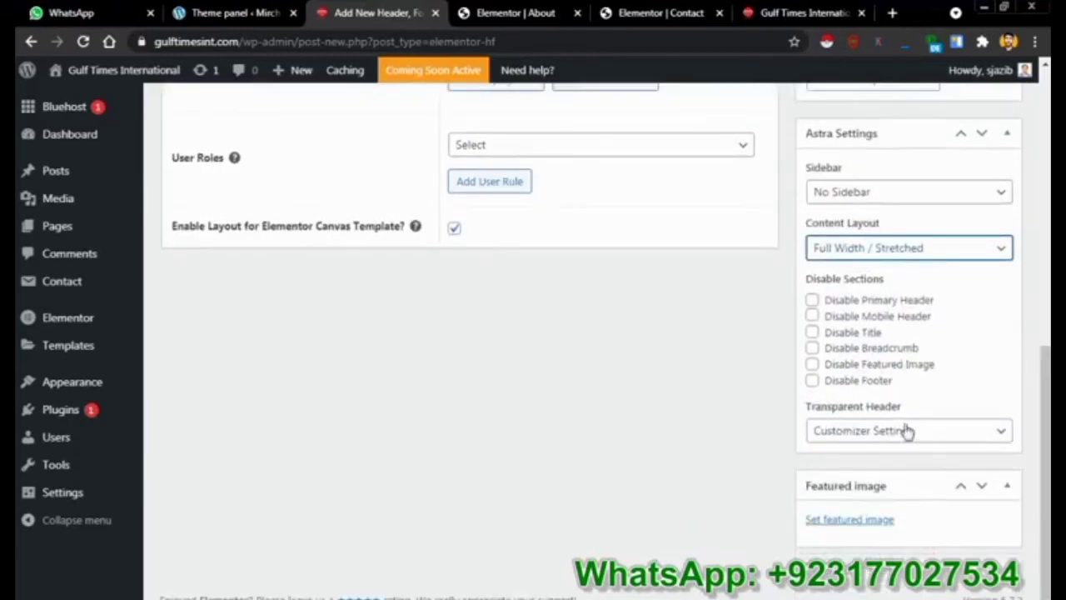
{"action": "left_click", "coordinate": [812, 300]}
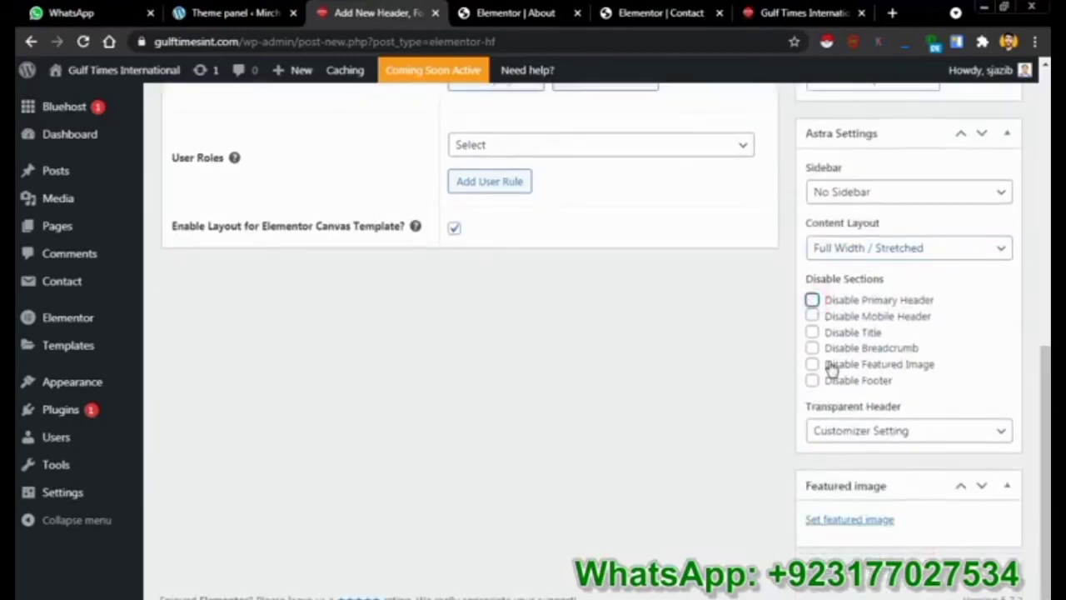
Publish the Header Menu template and open it for editing in Elementor
{"action": "left_click_drag", "start_coordinate": [1045, 470], "coordinate": [1044, 279]}
{"action": "left_click", "coordinate": [983, 387]}
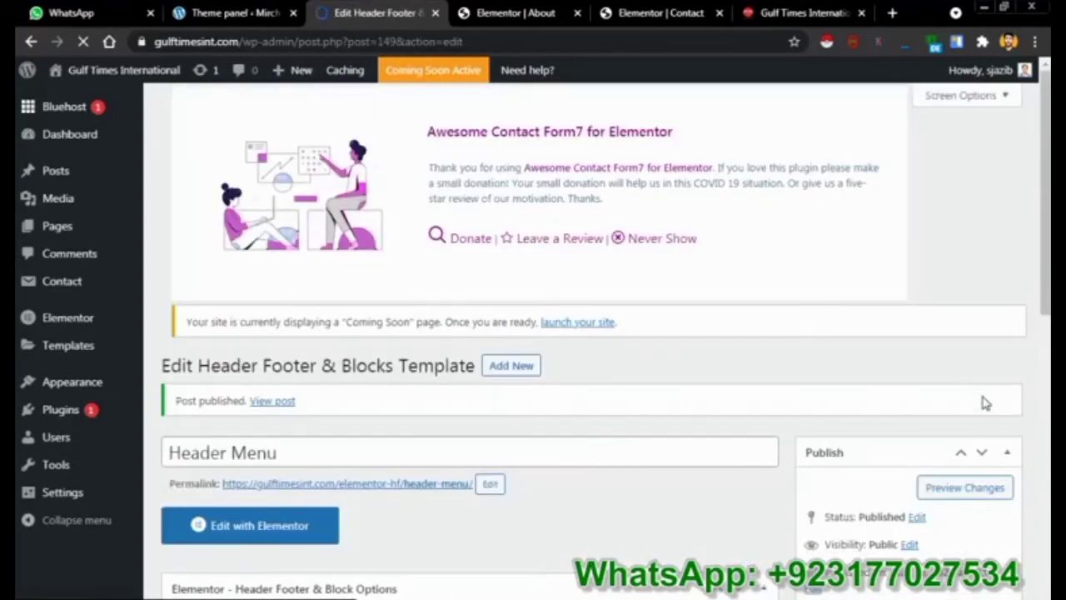
{"action": "left_click", "coordinate": [221, 526]}
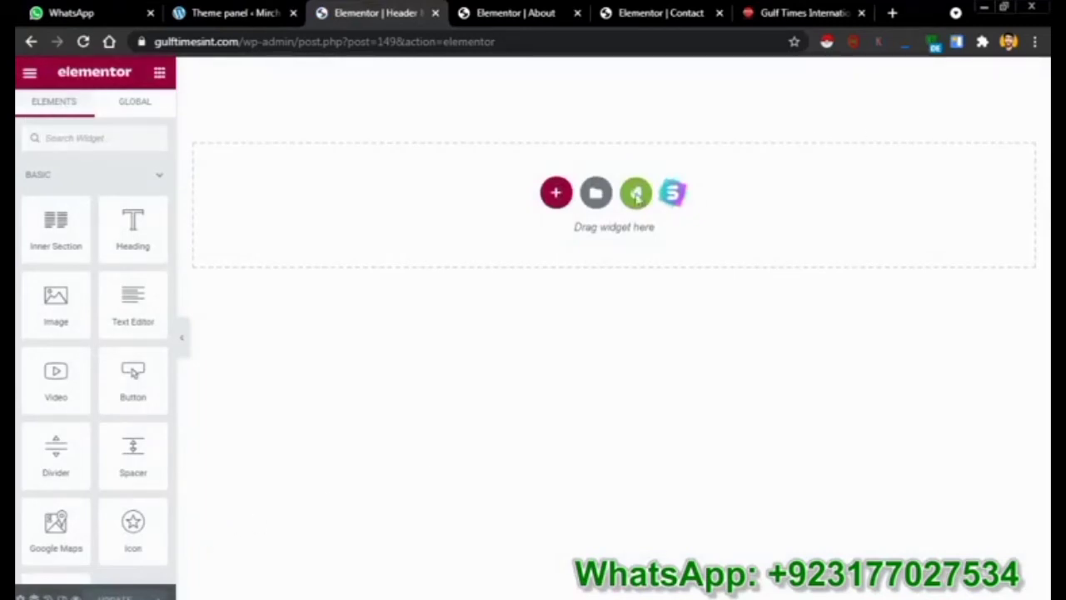
{"action": "left_click", "coordinate": [557, 194]}
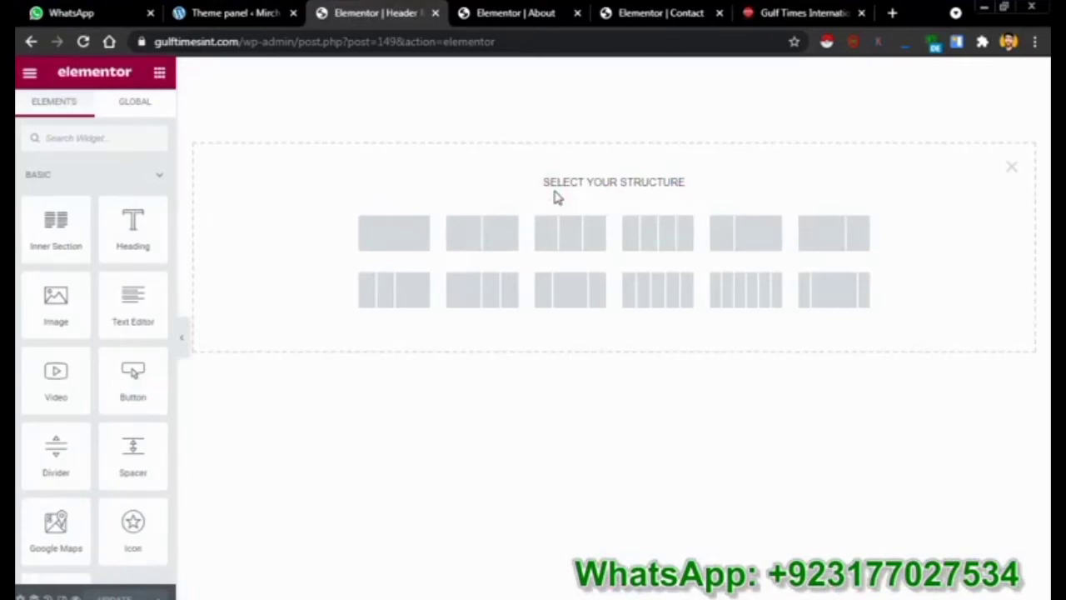
{"action": "left_click", "coordinate": [389, 253]}
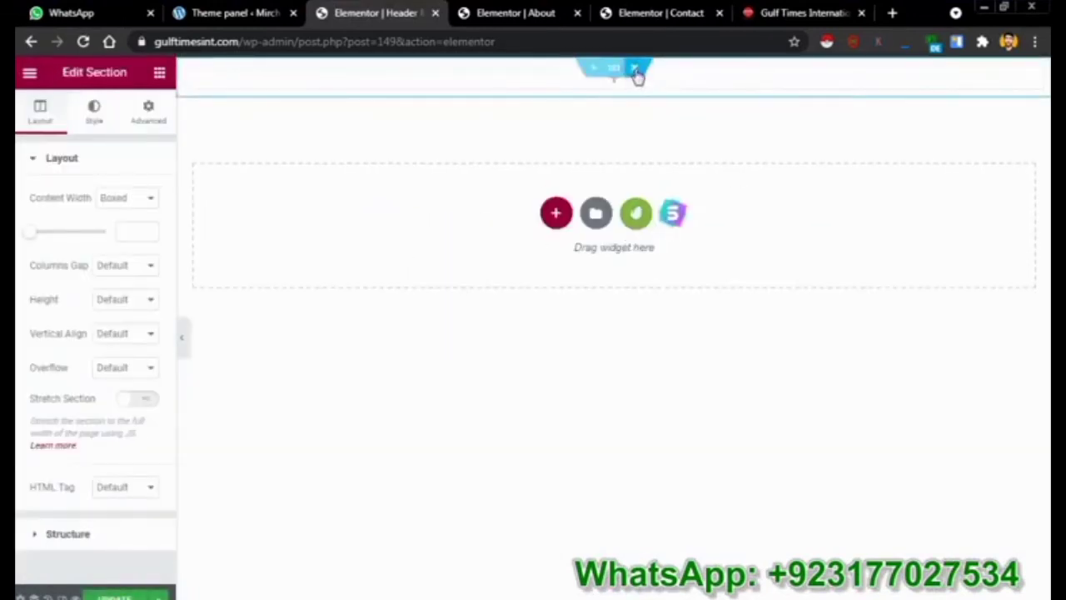
{"action": "left_click", "coordinate": [636, 72]}
Add a section with two equal columns and make its first column much narrower than the second
{"action": "left_click", "coordinate": [557, 193]}
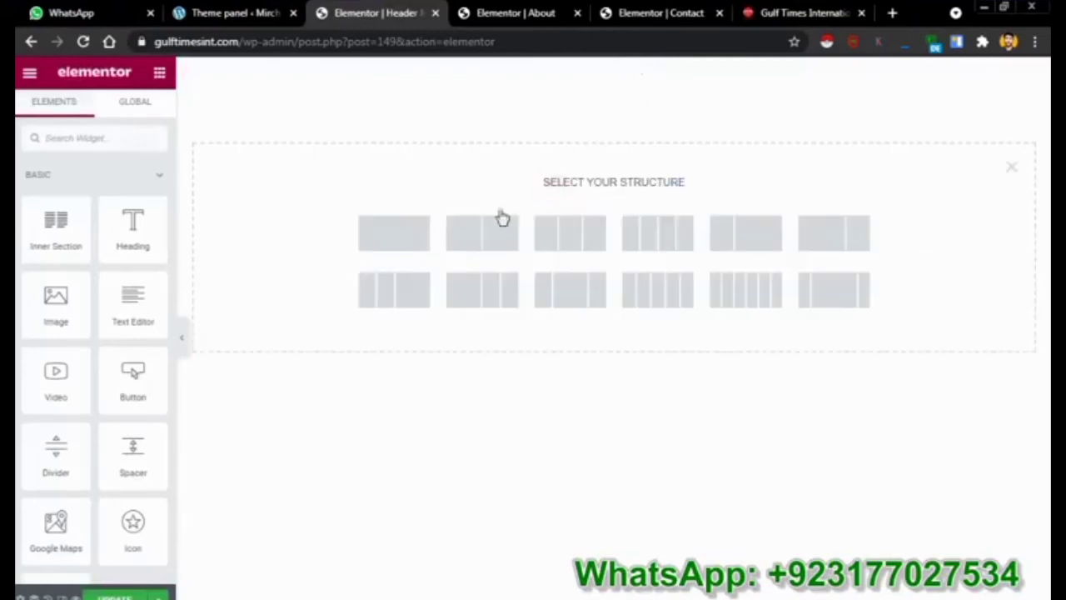
{"action": "left_click", "coordinate": [469, 225]}
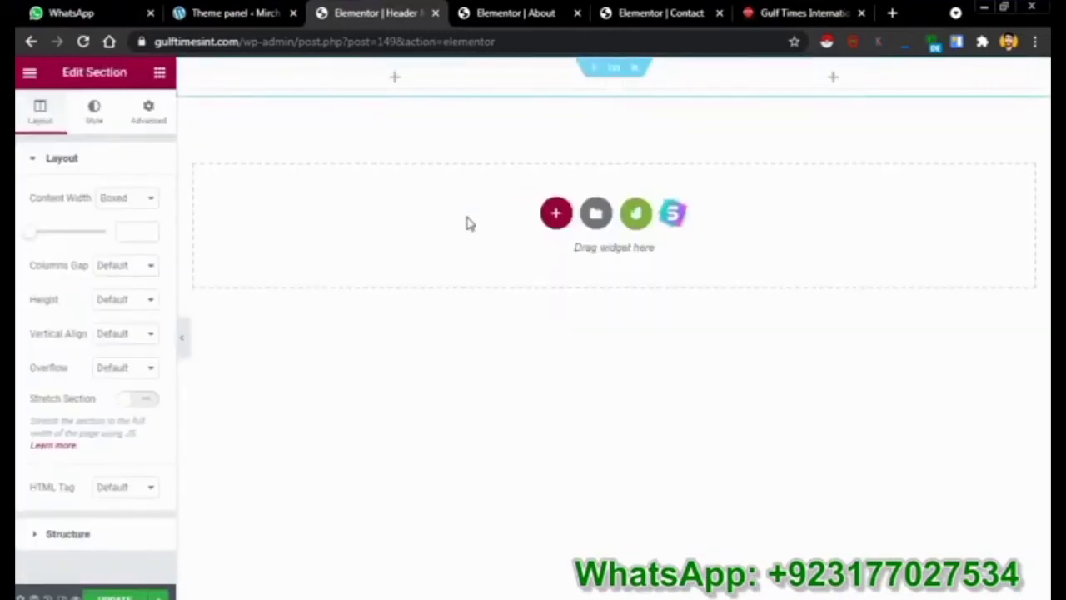
{"action": "left_click_drag", "start_coordinate": [614, 84], "coordinate": [324, 91]}
Find the Image widget among the Elementor elements and place it in the section's narrow first column
{"action": "left_click", "coordinate": [159, 74]}
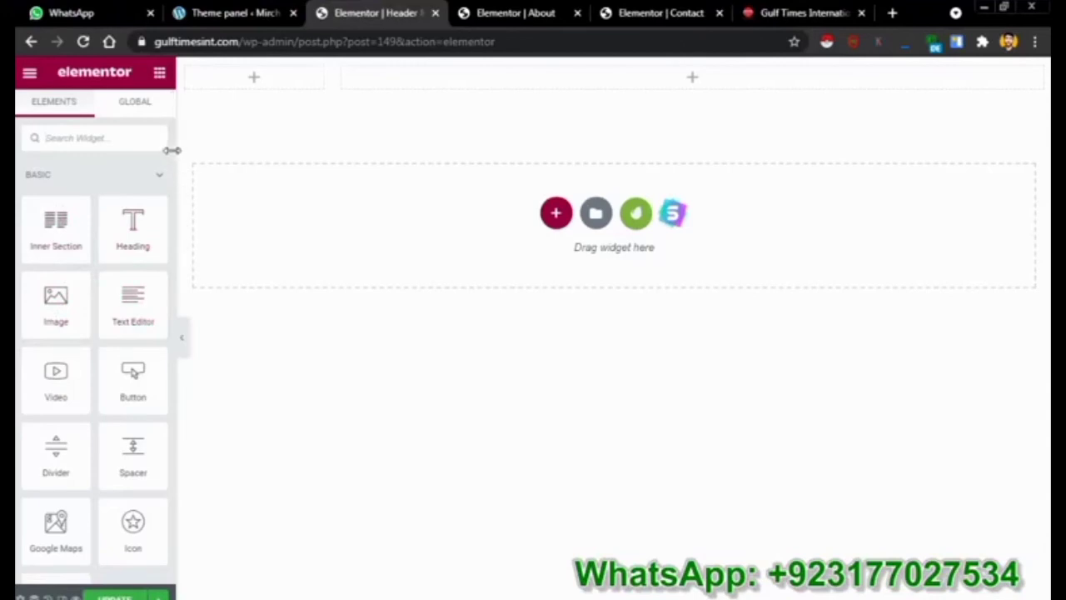
{"action": "mouse_move", "coordinate": [172, 148]}
{"action": "left_mouse_down"}
{"action": "mouse_move", "coordinate": [173, 198]}
{"action": "mouse_move", "coordinate": [181, 152]}
{"action": "left_mouse_up"}
{"action": "scroll", "coordinate": [84, 155], "scroll_direction": "up", "scroll_amount": 3}
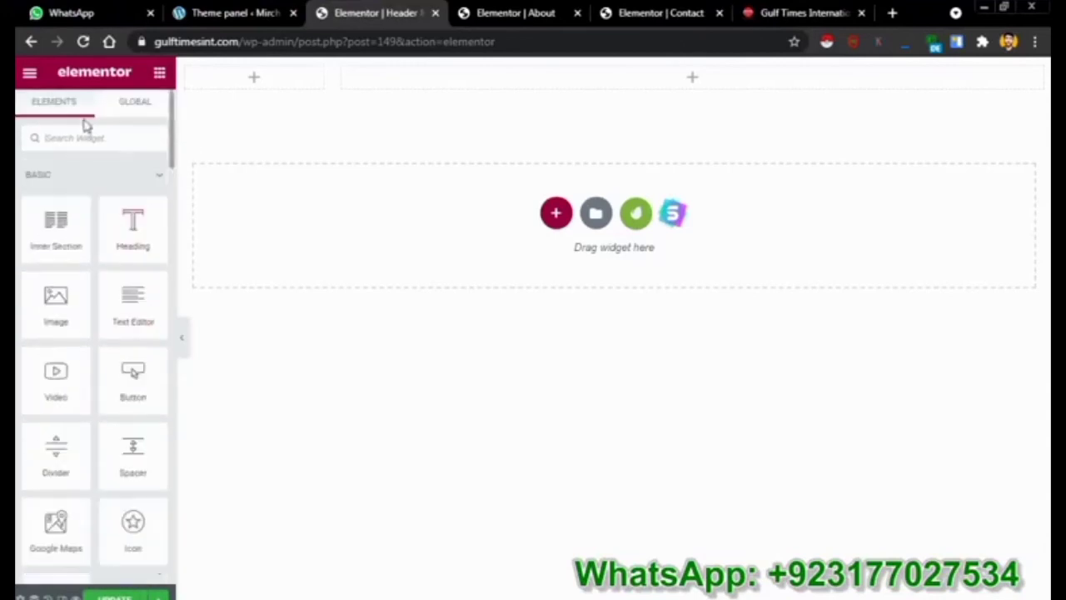
{"action": "scroll", "coordinate": [90, 116], "scroll_direction": "down", "scroll_amount": 3}
{"action": "scroll", "coordinate": [76, 142], "scroll_direction": "up", "scroll_amount": 3}
{"action": "scroll", "coordinate": [75, 142], "scroll_direction": "down", "scroll_amount": 3}
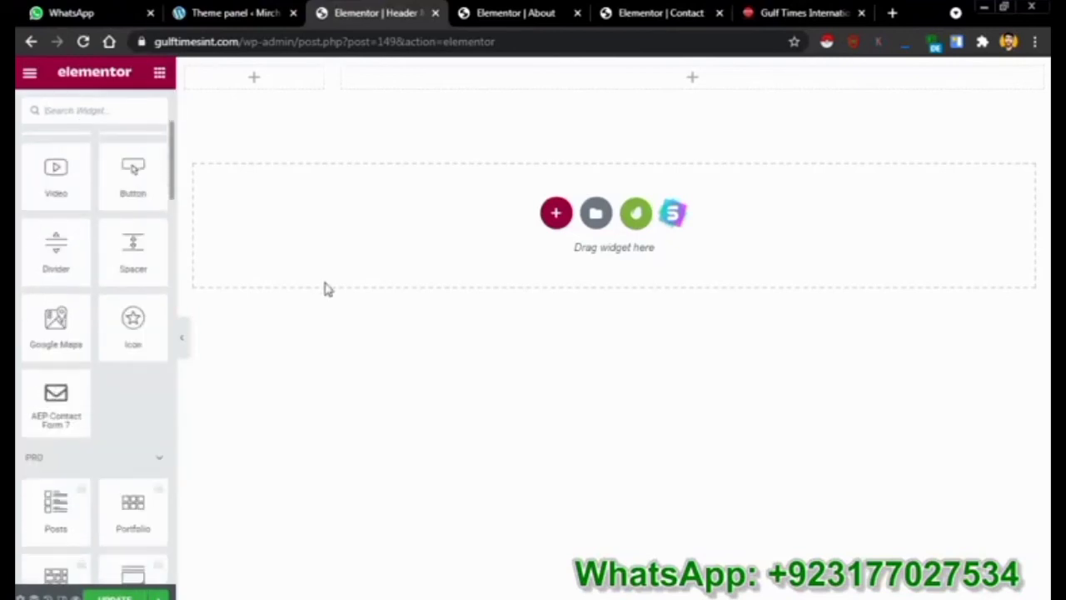
{"action": "left_click_drag", "start_coordinate": [173, 179], "coordinate": [171, 140]}
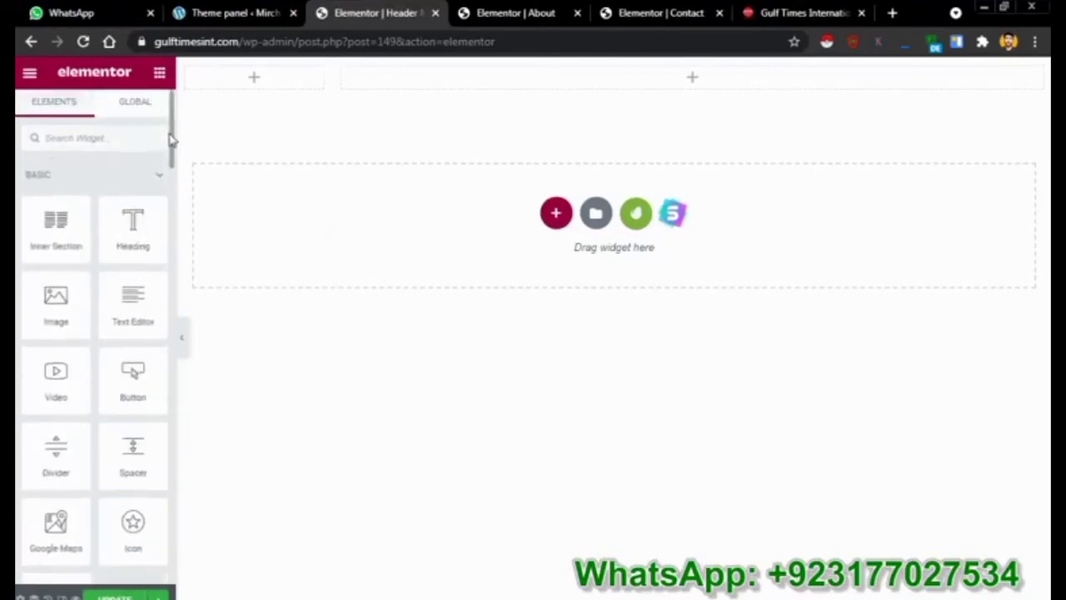
{"action": "left_click_drag", "start_coordinate": [43, 304], "coordinate": [241, 88]}
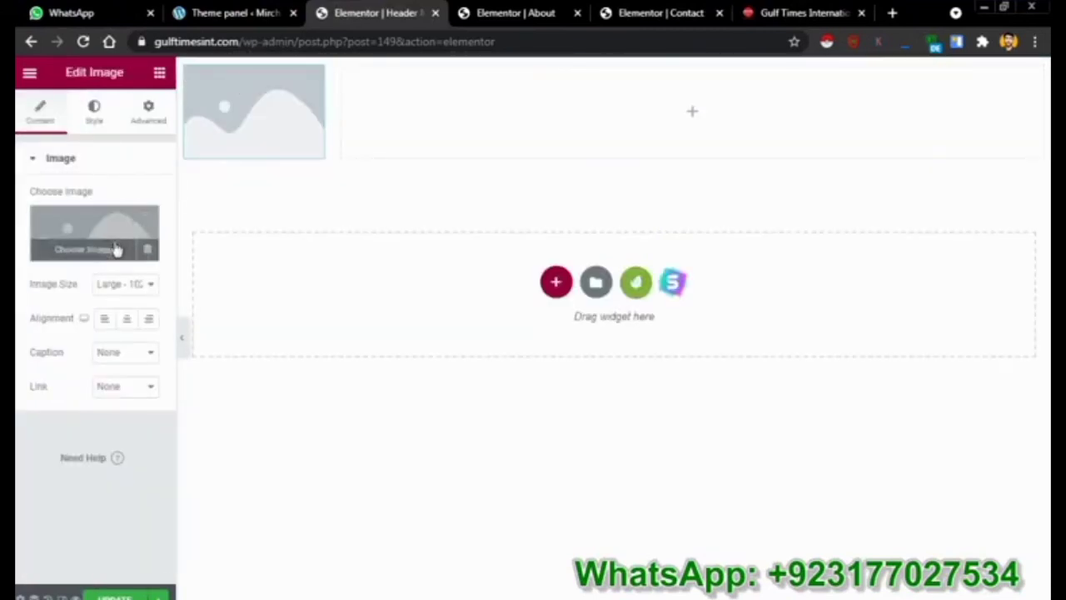
Upload the Logo 544x180 PNG file from the Desktop to the media library for the header's image widget
{"action": "left_click", "coordinate": [81, 249]}
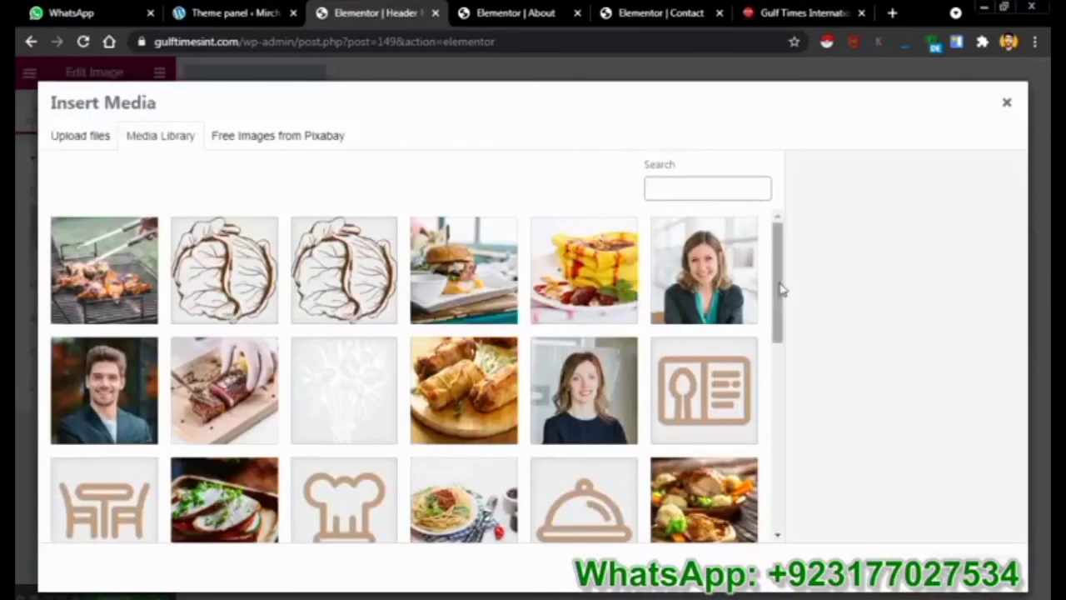
{"action": "left_click", "coordinate": [95, 141]}
{"action": "left_click", "coordinate": [552, 363]}
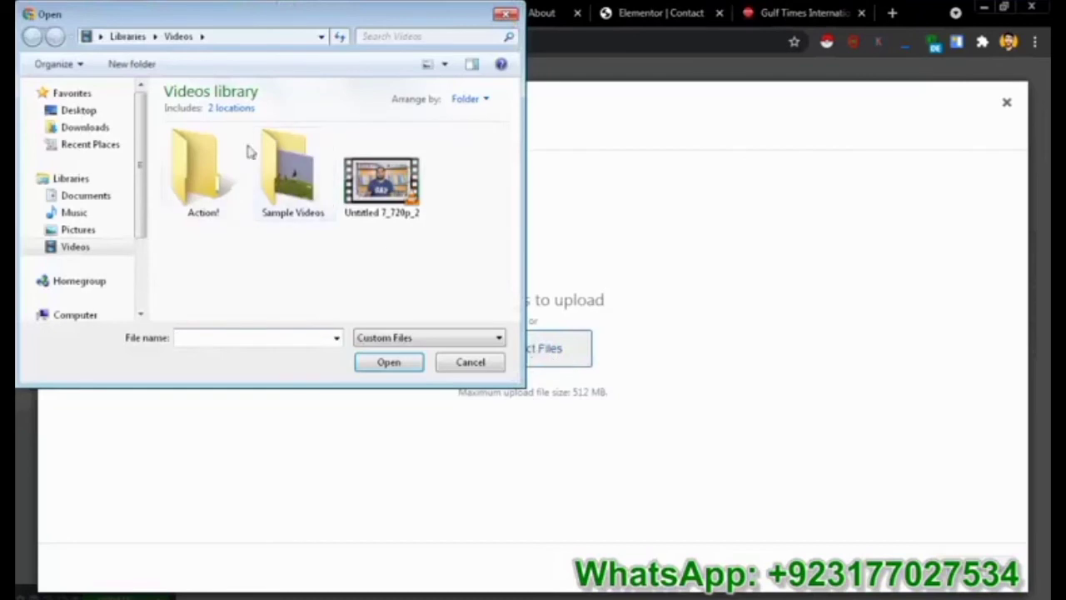
{"action": "left_click", "coordinate": [122, 112]}
{"action": "left_click_drag", "start_coordinate": [512, 107], "coordinate": [511, 244]}
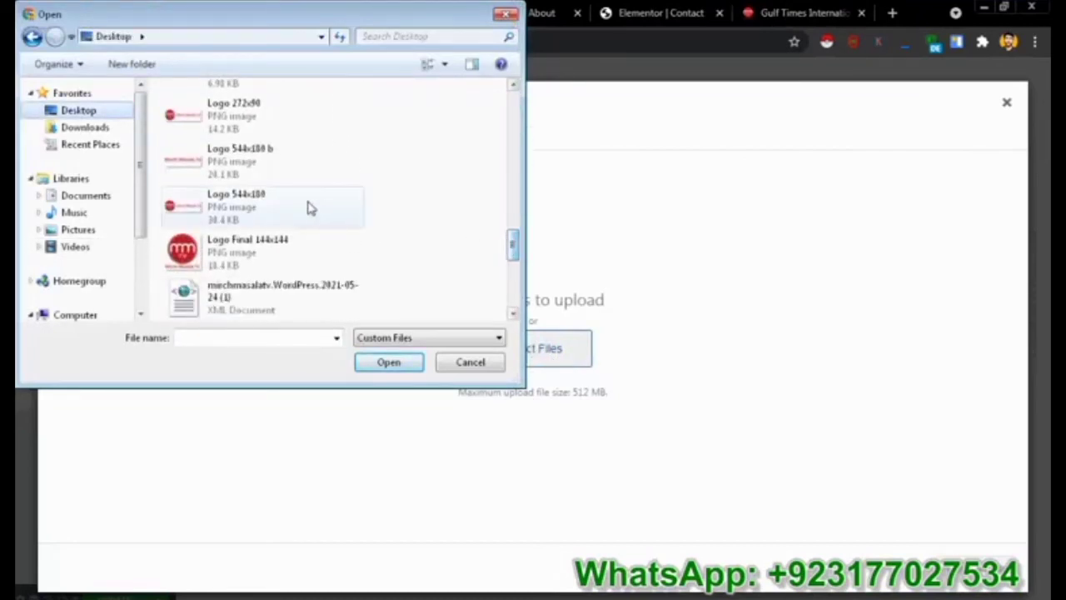
{"action": "double_click", "coordinate": [307, 208]}
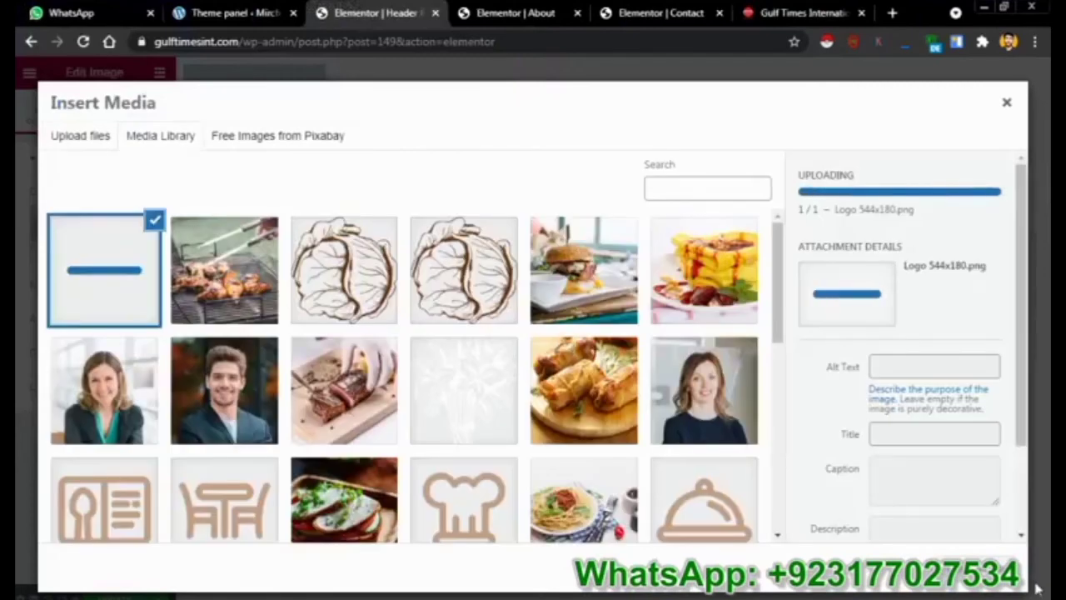
Insert the uploaded Logo 544x180 PNG into the header's image widget
{"action": "left_click", "coordinate": [992, 576]}
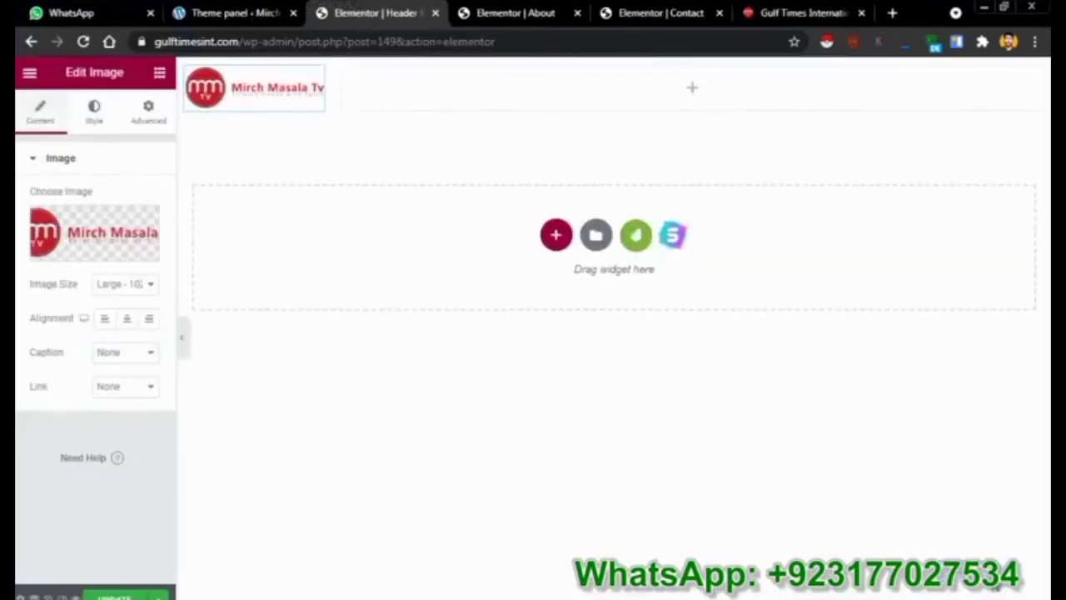
{"action": "right_click", "coordinate": [996, 583]}
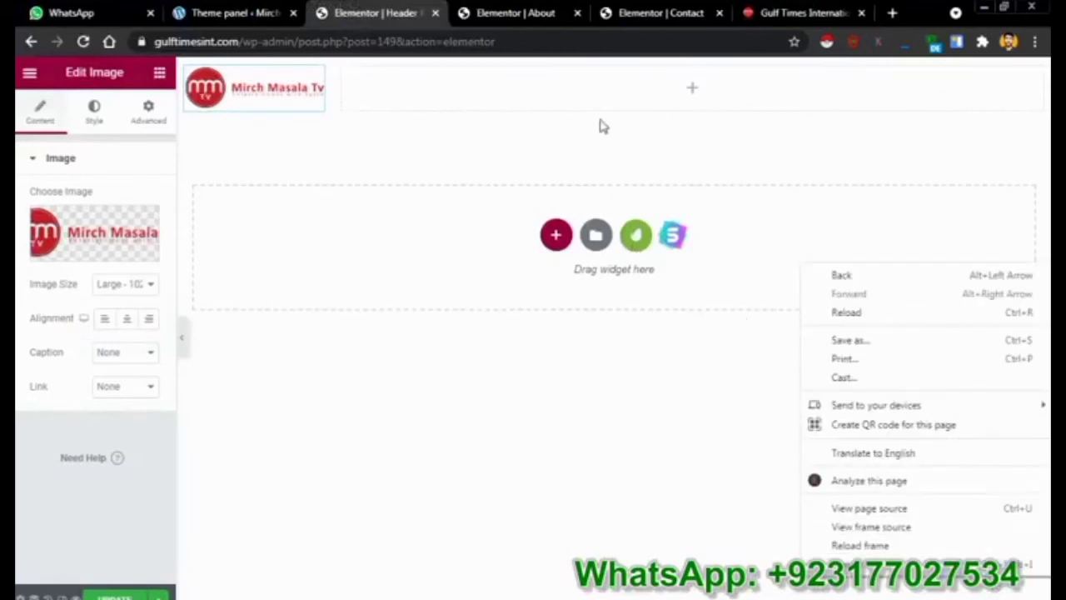
{"action": "left_click", "coordinate": [534, 193]}
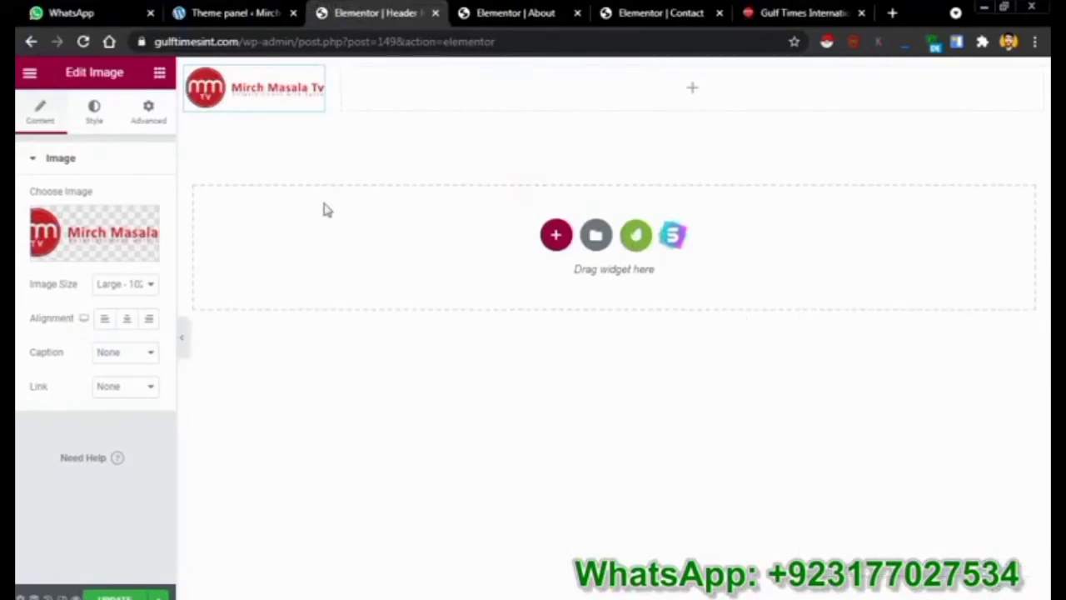
Try the WordPress Navigation Menu widget with Header Menu selected in the section's wide column, and delete the widget
{"action": "left_click", "coordinate": [159, 83]}
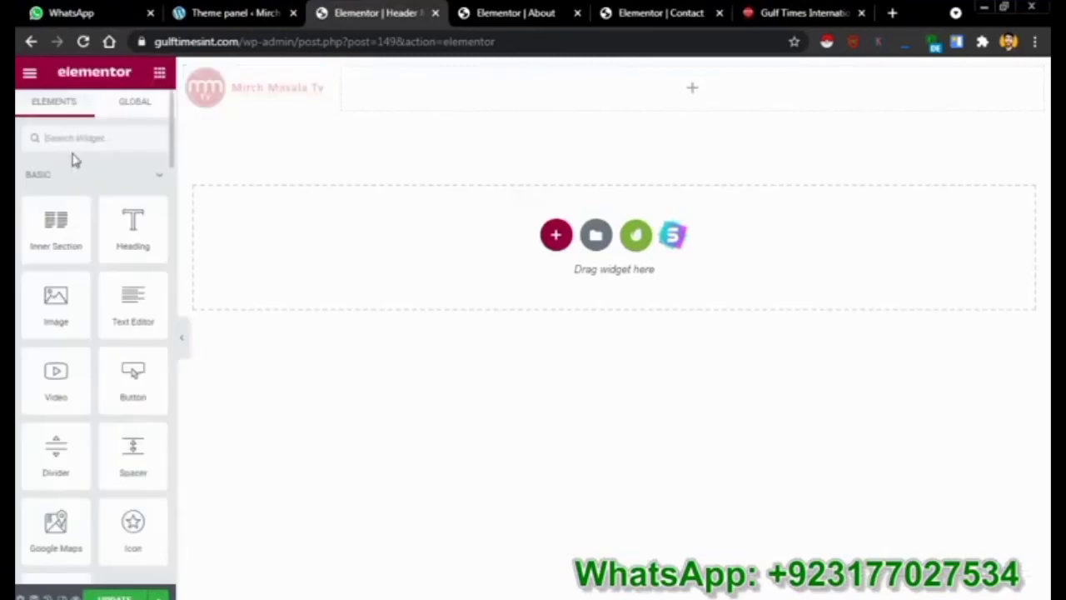
{"action": "left_click", "coordinate": [75, 140]}
{"action": "type", "text": "menu"}
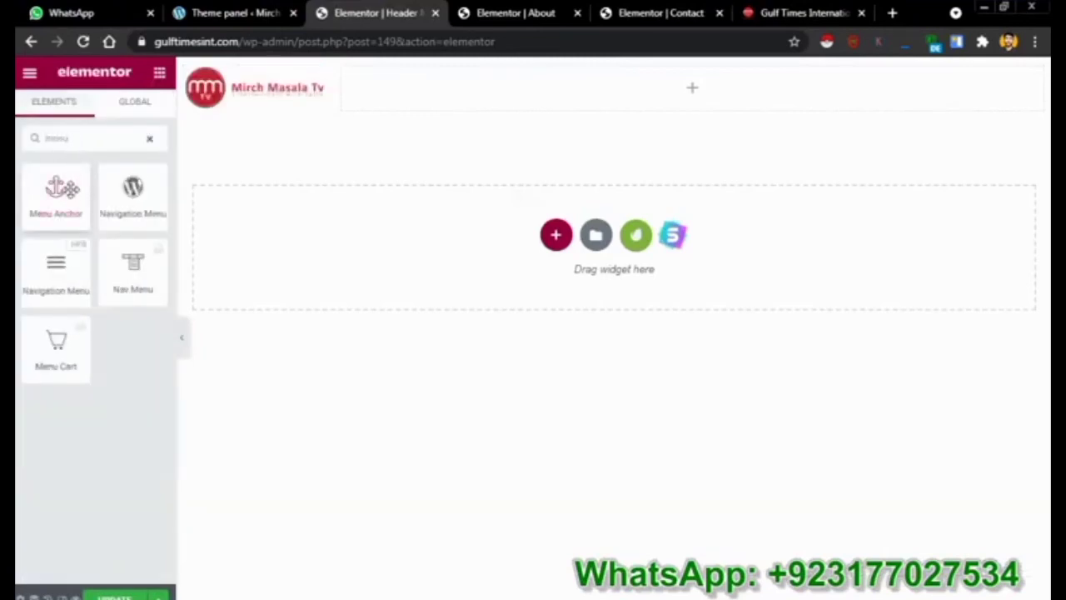
{"action": "left_click_drag", "start_coordinate": [62, 187], "coordinate": [697, 97]}
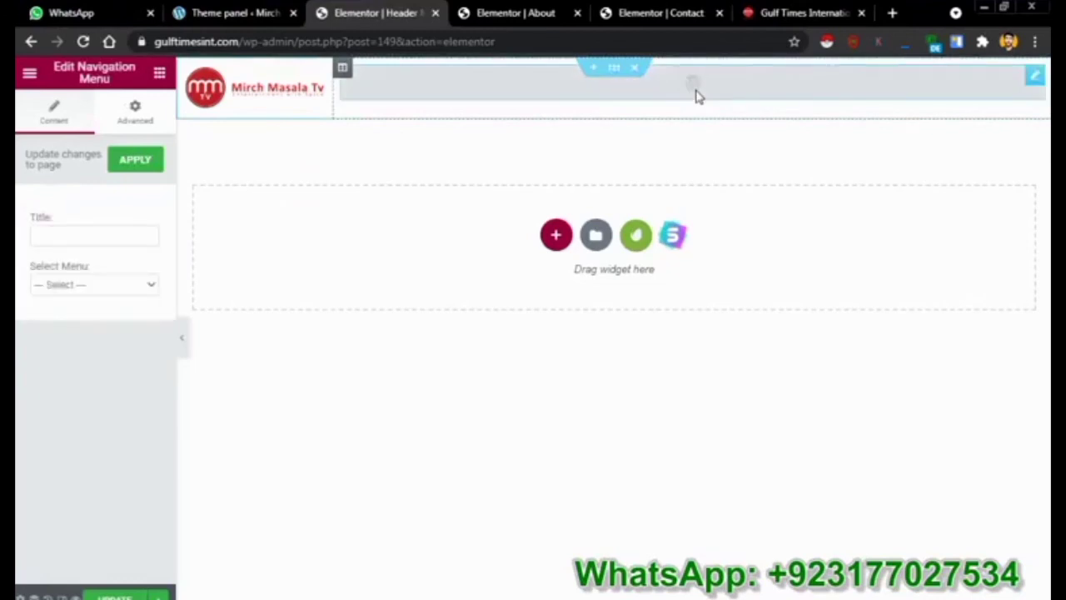
{"action": "left_click", "coordinate": [59, 288]}
{"action": "left_click", "coordinate": [69, 313]}
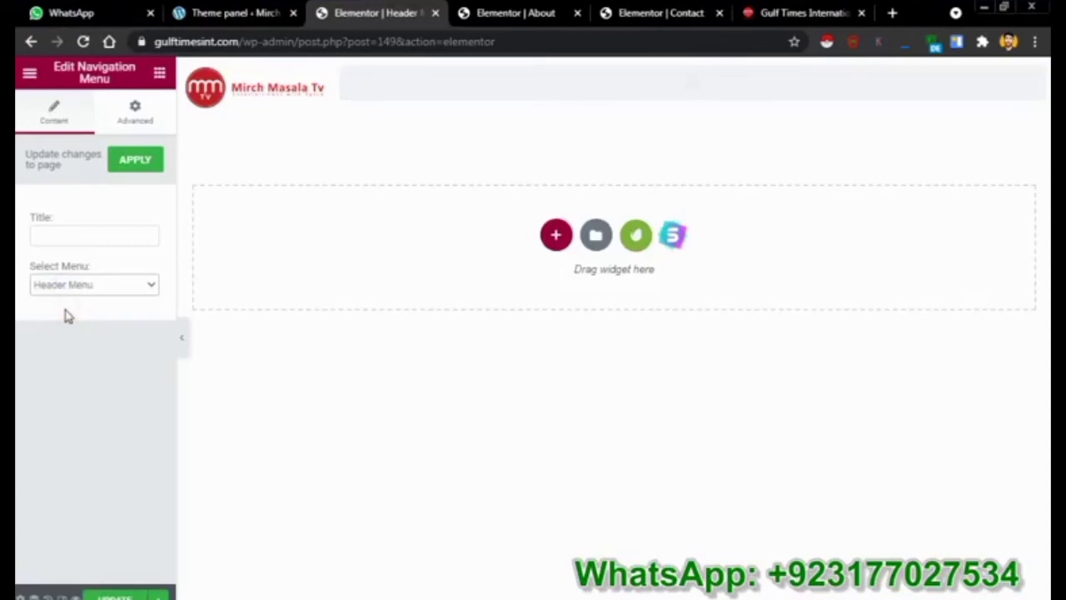
{"action": "left_click", "coordinate": [132, 166]}
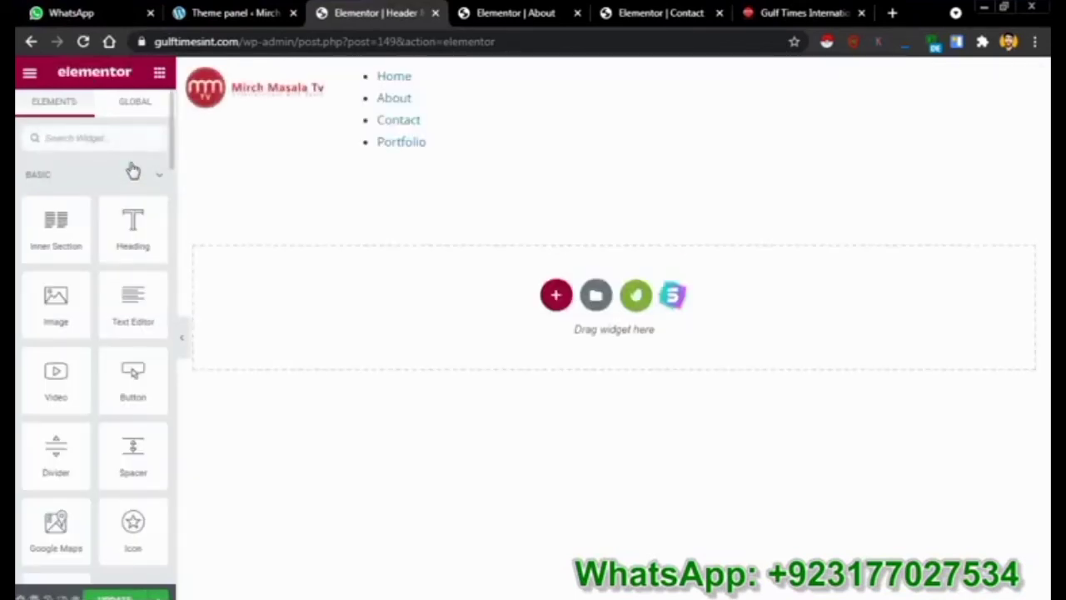
{"action": "right_click", "coordinate": [454, 103]}
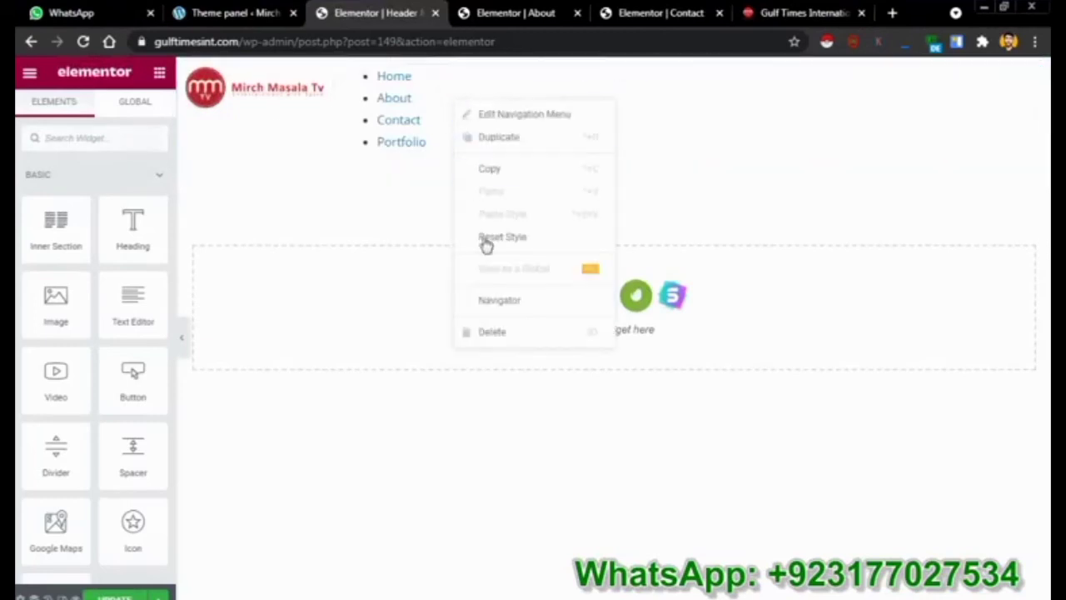
{"action": "left_click", "coordinate": [504, 334]}
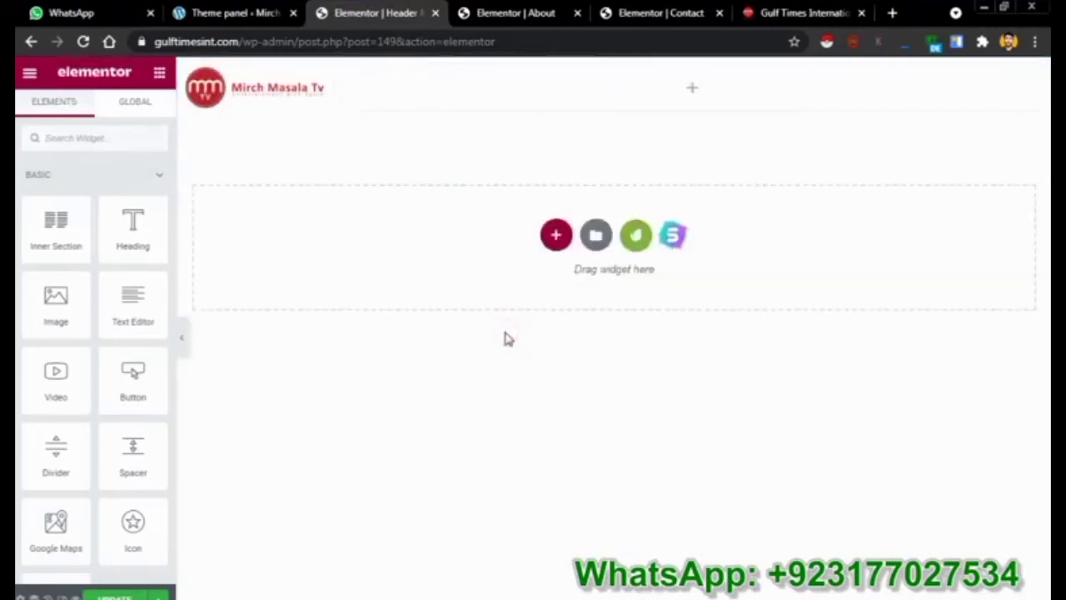
Try the Navigation Menu widget with the three-line icon in the wide column and delete it
{"action": "left_click", "coordinate": [126, 147]}
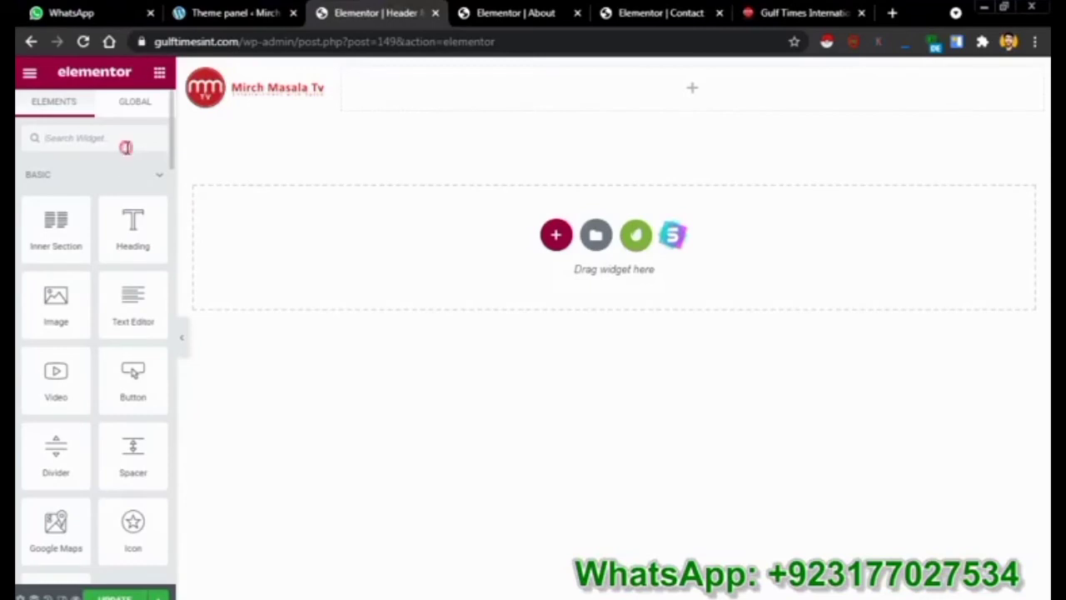
{"action": "type", "text": "menu"}
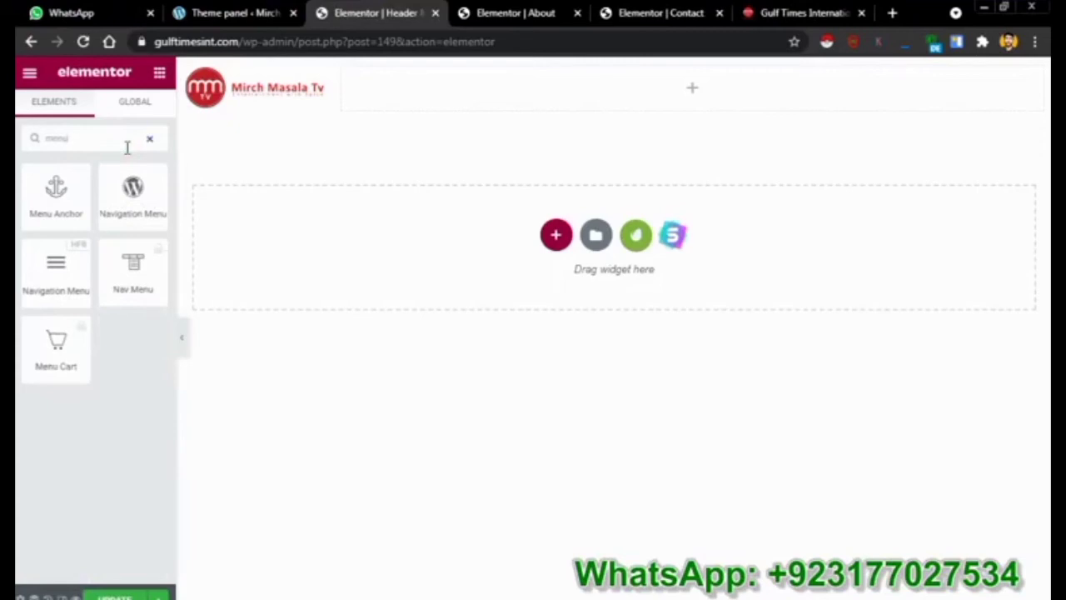
{"action": "left_click_drag", "start_coordinate": [22, 286], "coordinate": [561, 95]}
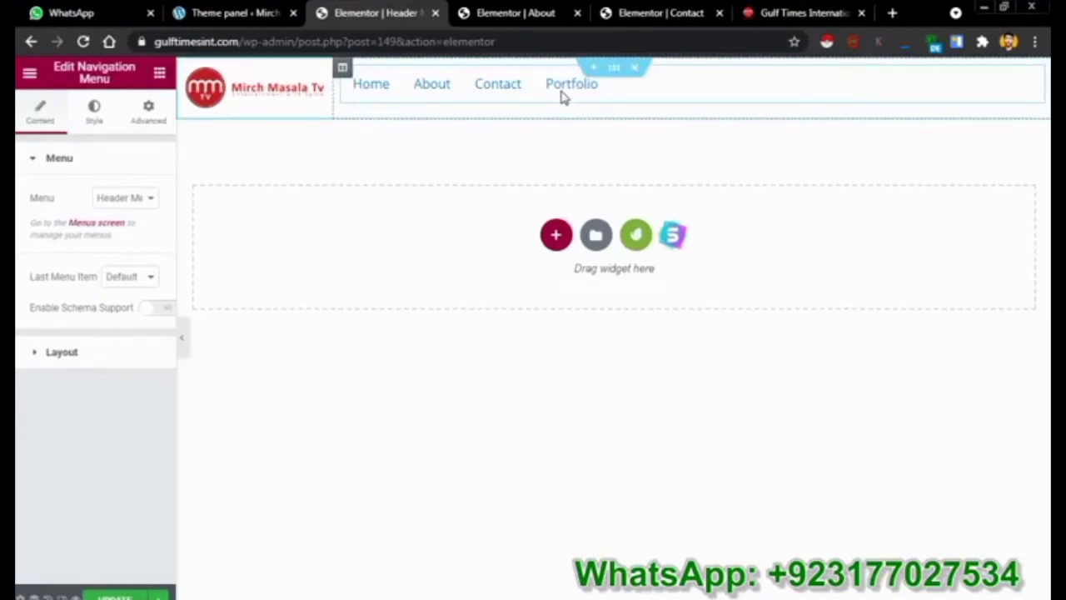
{"action": "right_click", "coordinate": [562, 95]}
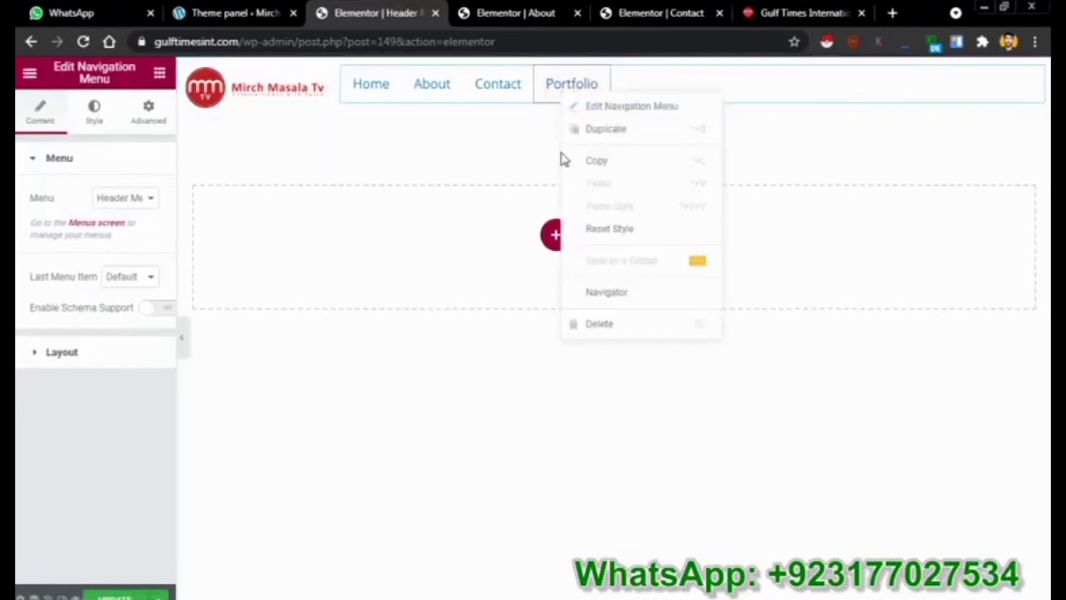
{"action": "left_click", "coordinate": [589, 326]}
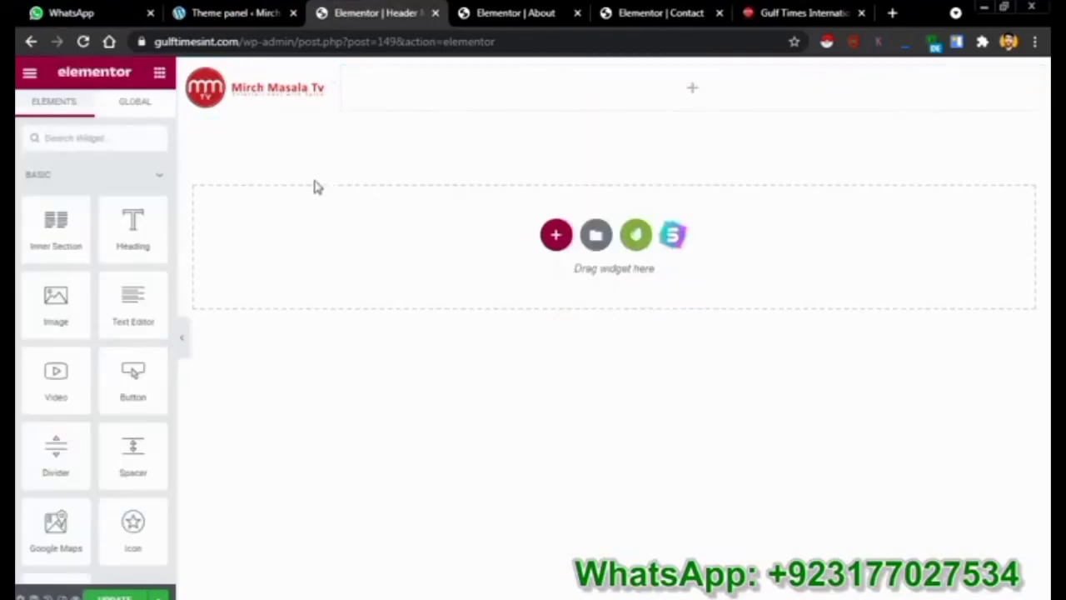
Place the Navigation Menu widget with the three-line icon in the wide column beside the logo, keeping Header Menu as its menu
{"action": "left_click", "coordinate": [80, 149]}
{"action": "type", "text": "menu"}
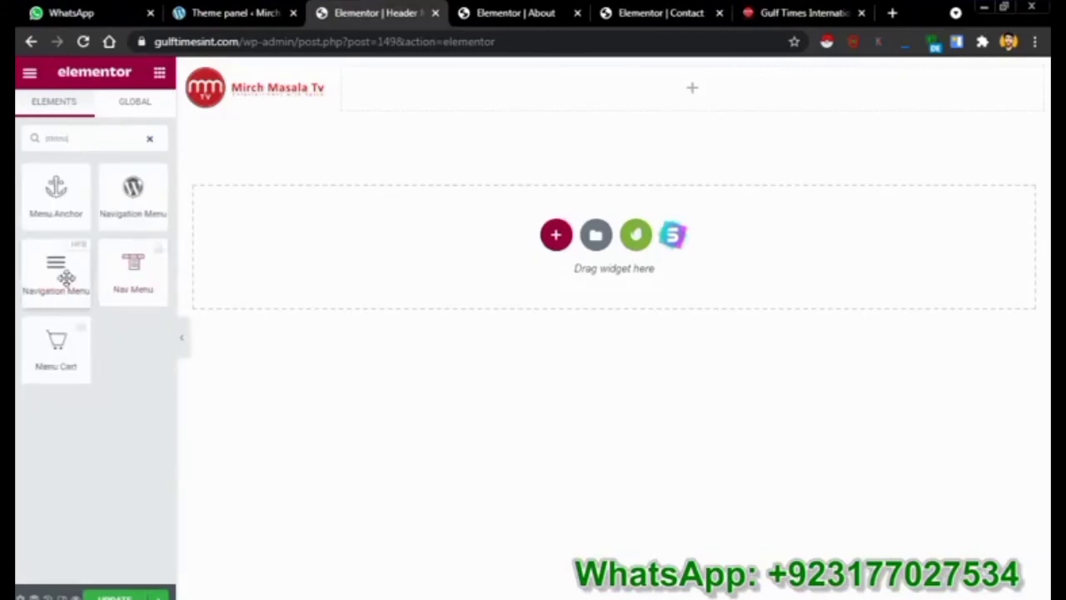
{"action": "left_click_drag", "start_coordinate": [66, 278], "coordinate": [324, 236]}
{"action": "left_click_drag", "start_coordinate": [485, 123], "coordinate": [506, 103]}
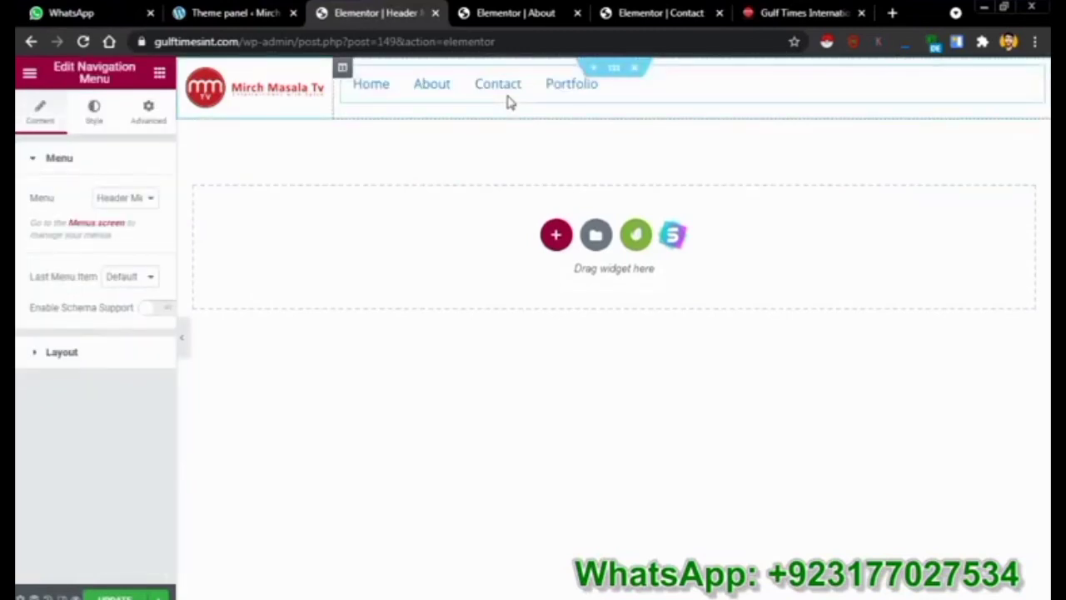
{"action": "left_click", "coordinate": [119, 198]}
{"action": "left_click", "coordinate": [118, 198]}
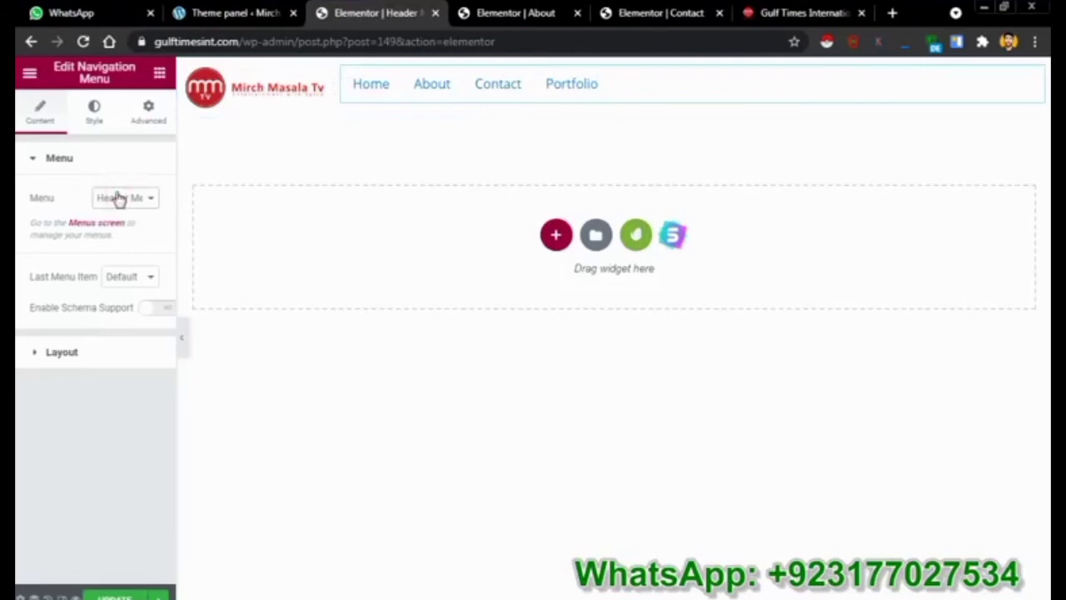
{"action": "left_click", "coordinate": [118, 198]}
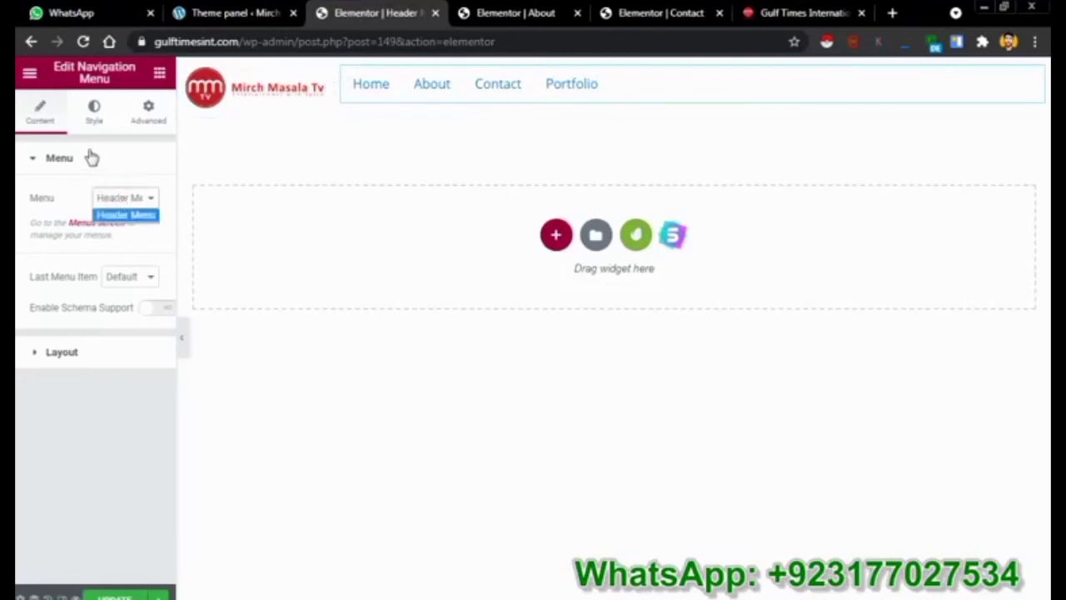
{"action": "left_click", "coordinate": [60, 192]}
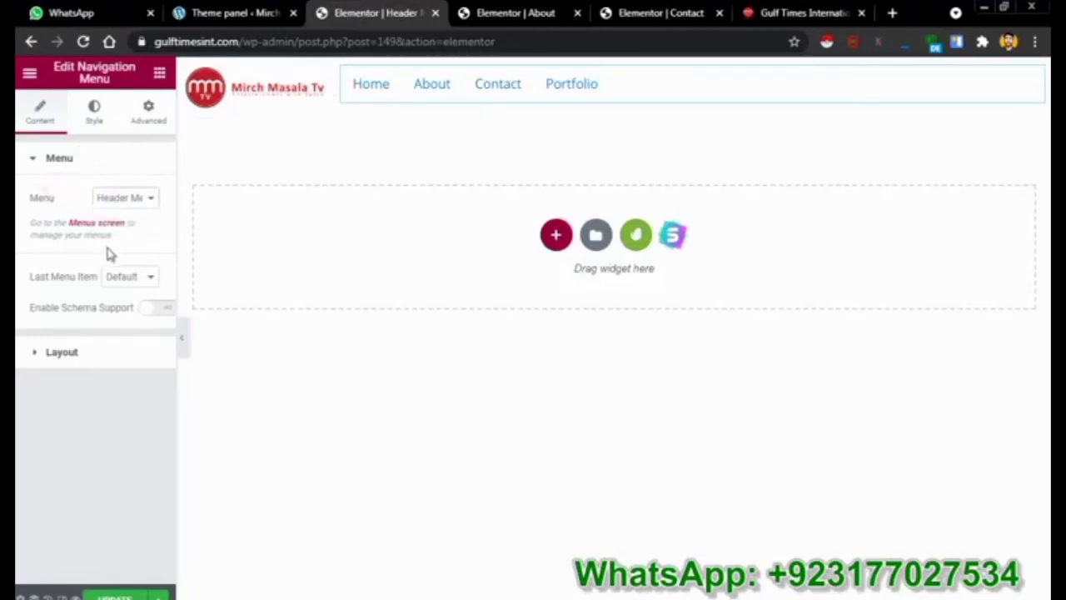
Try the Button style for the last menu item and set it back to Default
{"action": "left_click", "coordinate": [112, 278]}
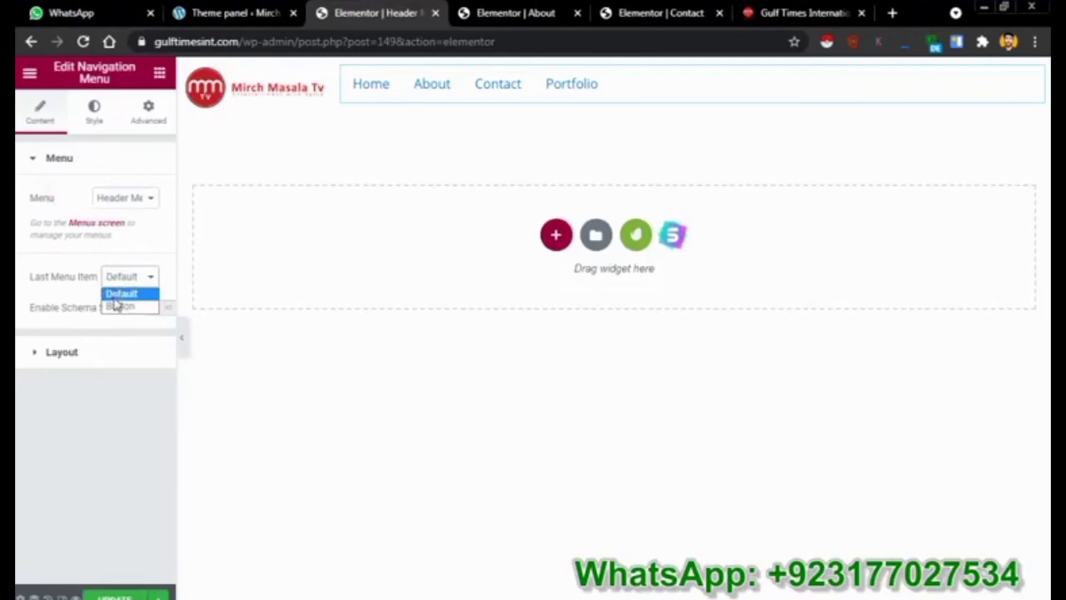
{"action": "left_click", "coordinate": [117, 306]}
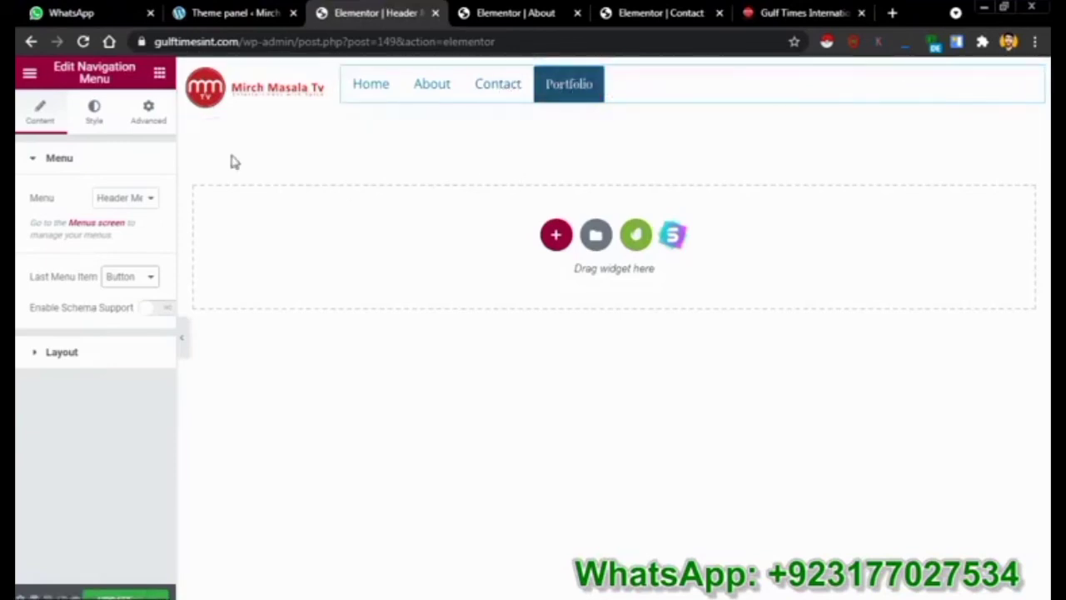
{"action": "left_click", "coordinate": [113, 280]}
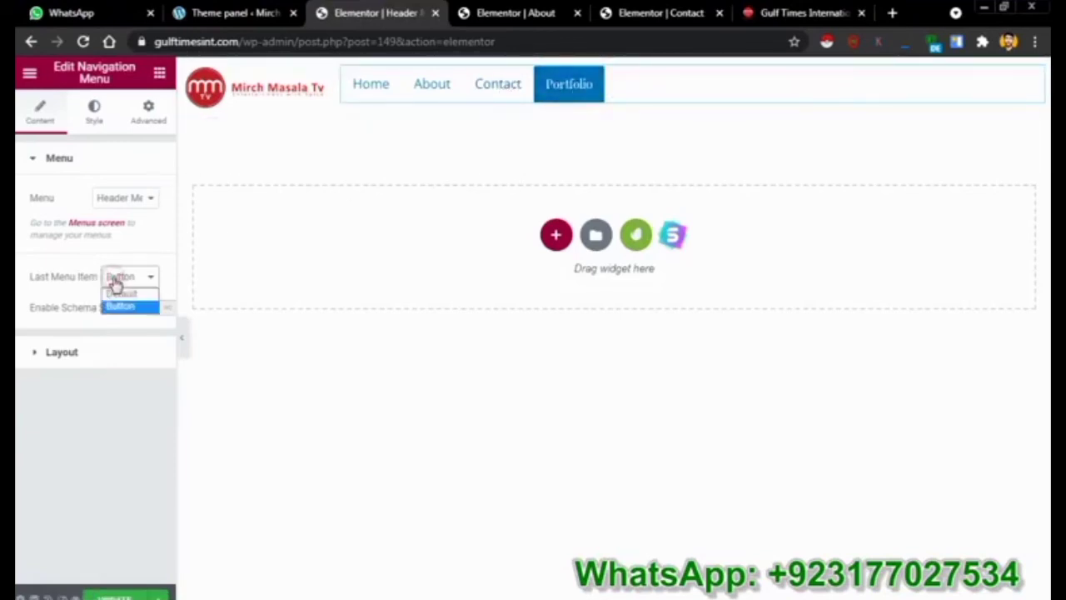
{"action": "left_click", "coordinate": [117, 291]}
Set the alignment of the navigation menu's horizontal layout to Right, trying the justified option as well
{"action": "left_click", "coordinate": [46, 350]}
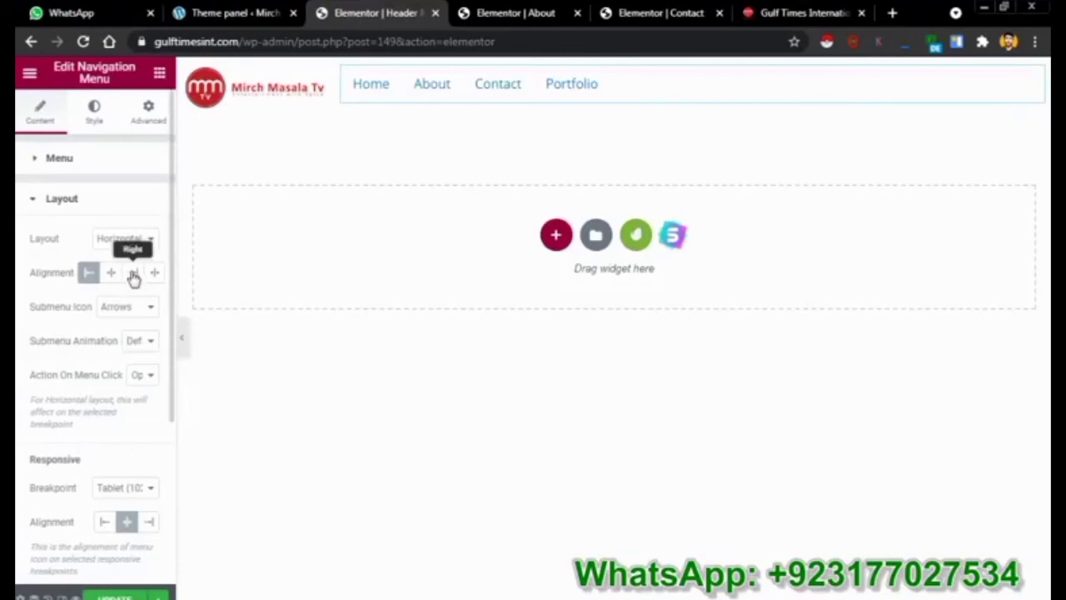
{"action": "left_click", "coordinate": [133, 273]}
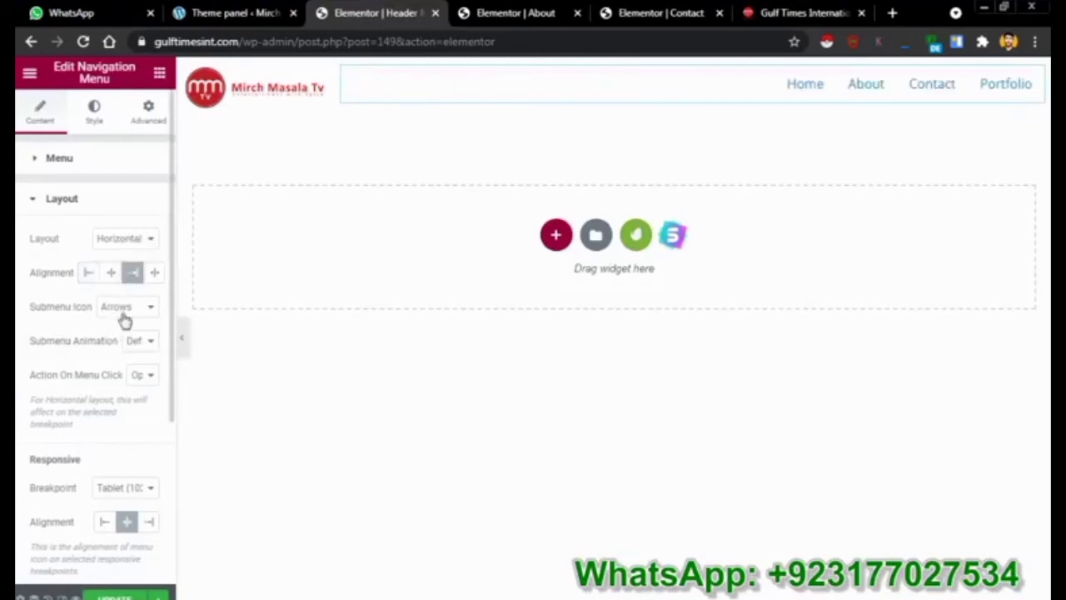
{"action": "left_click", "coordinate": [155, 278]}
{"action": "left_click", "coordinate": [155, 279]}
{"action": "left_click", "coordinate": [133, 279]}
Try the Slide Up submenu animation and set it back to Default
{"action": "left_click", "coordinate": [139, 341]}
{"action": "left_click", "coordinate": [141, 343]}
{"action": "left_click", "coordinate": [140, 345]}
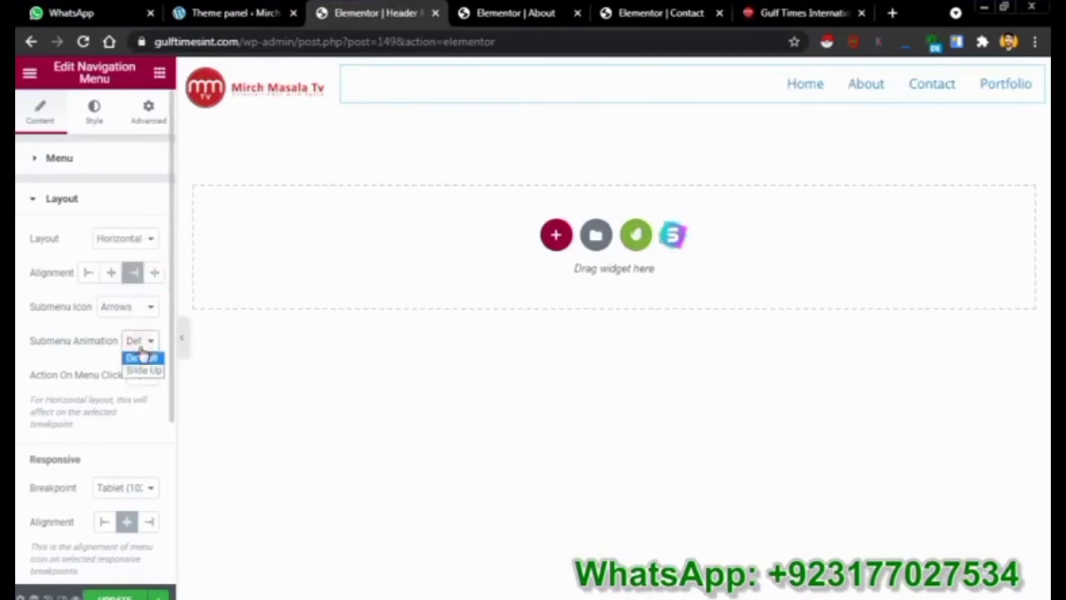
{"action": "left_click", "coordinate": [141, 369]}
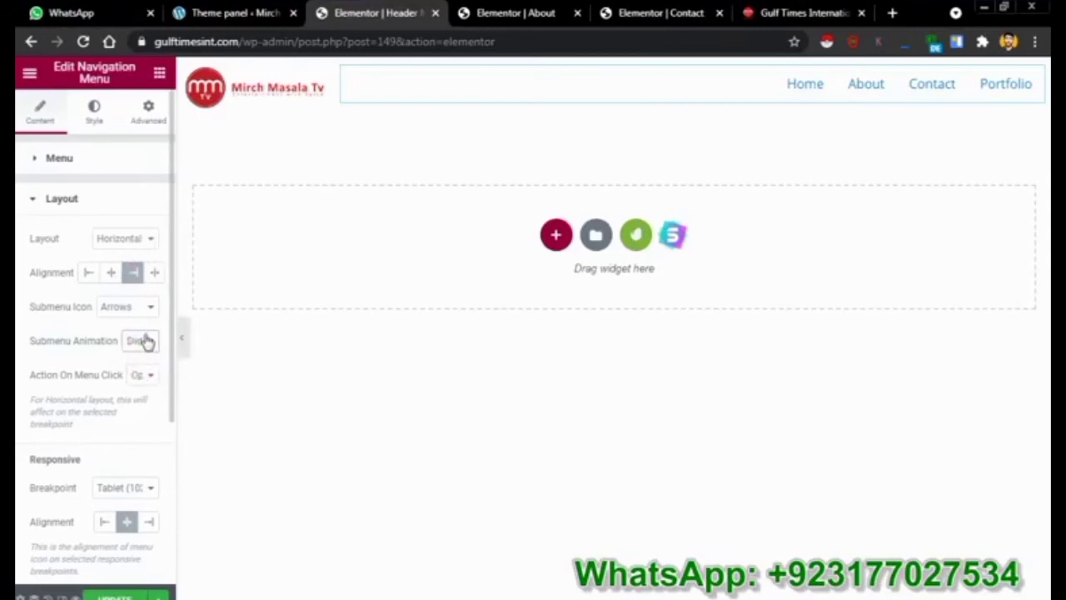
{"action": "left_click", "coordinate": [144, 341]}
{"action": "left_click", "coordinate": [142, 357]}
Try Redirect To Self Link as the action on menu click and restore Open Submenu
{"action": "left_click", "coordinate": [144, 377]}
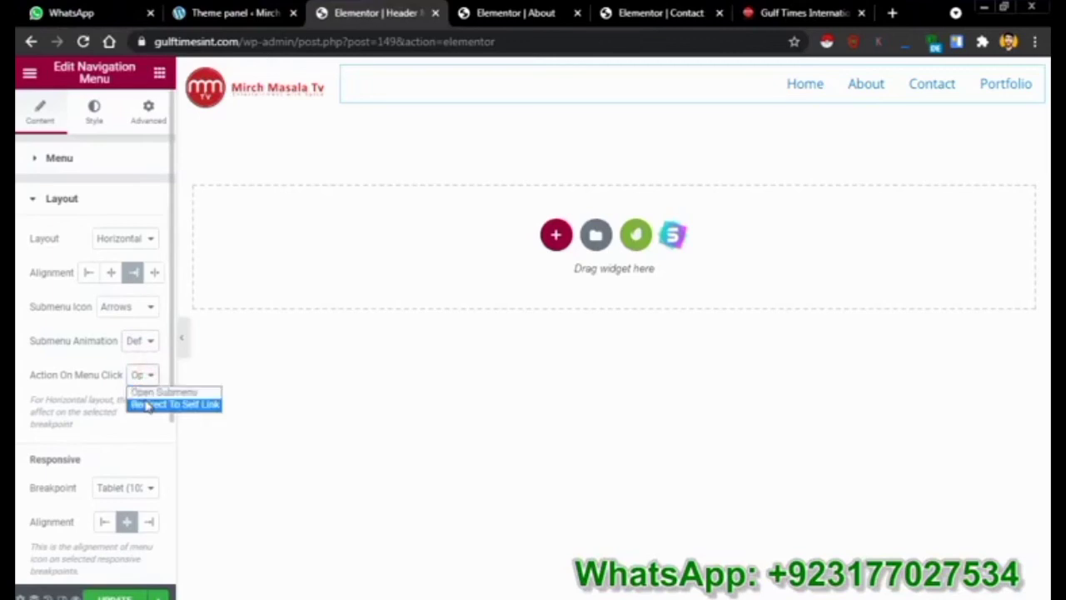
{"action": "left_click", "coordinate": [147, 405]}
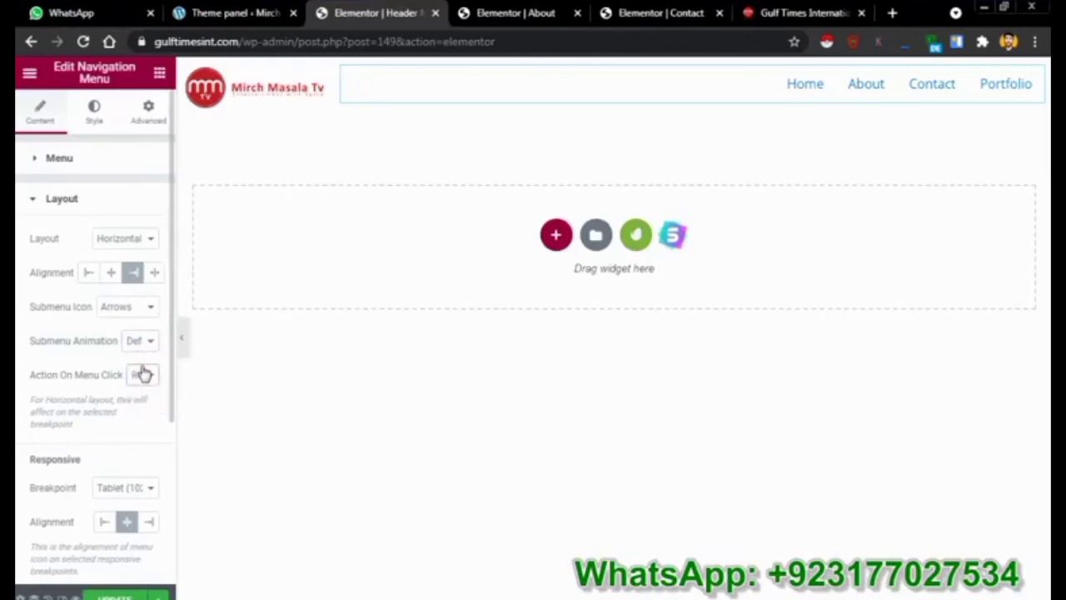
{"action": "left_click", "coordinate": [141, 375]}
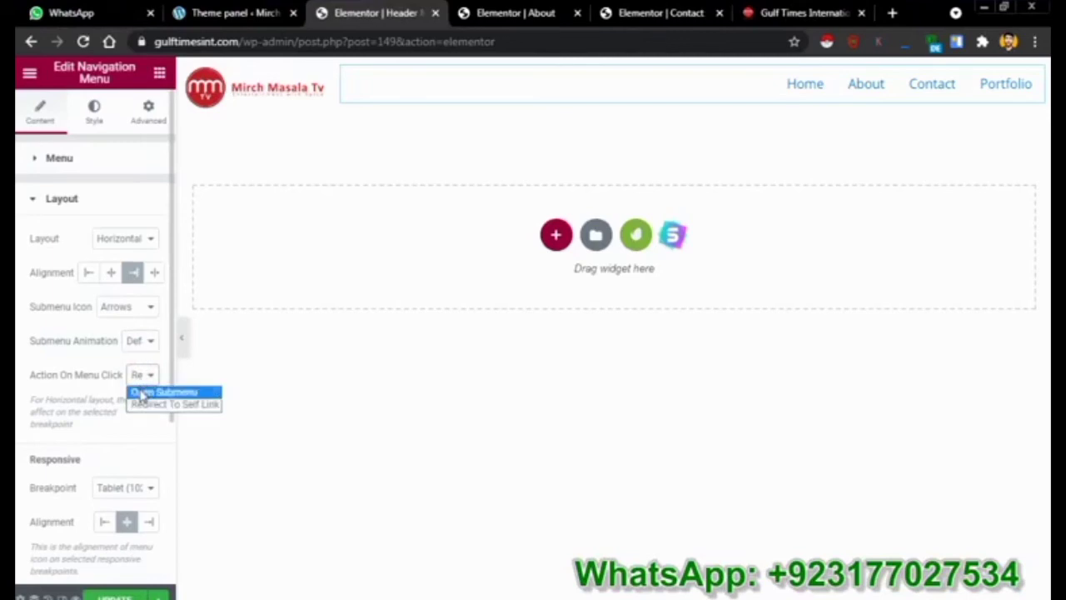
{"action": "left_click", "coordinate": [141, 393]}
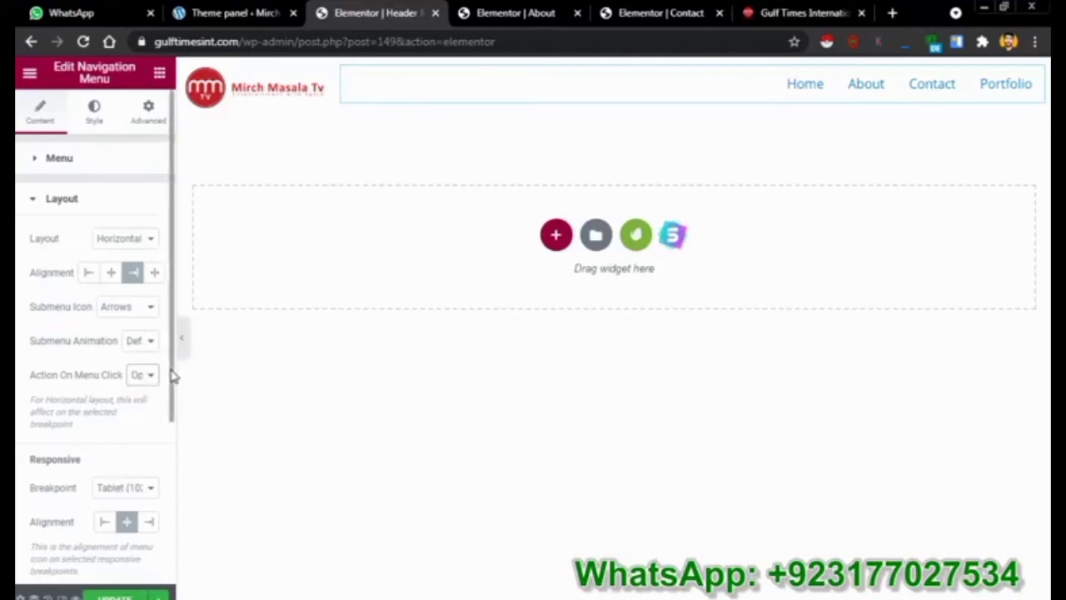
Align the menu icon to the right on responsive breakpoints and open the navigation menu's style settings
{"action": "left_click_drag", "start_coordinate": [170, 373], "coordinate": [172, 549]}
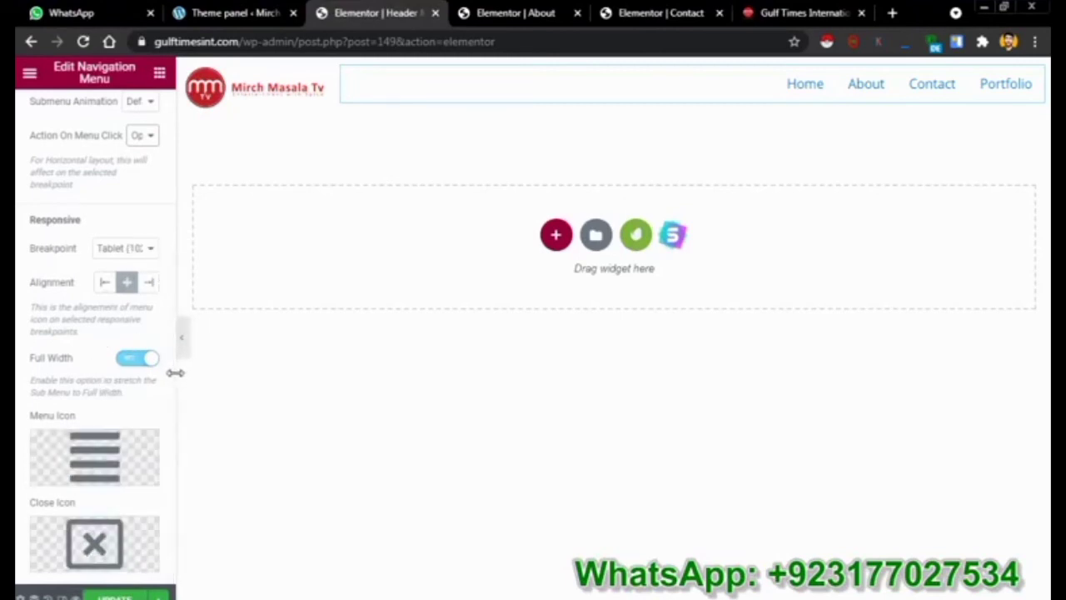
{"action": "left_click", "coordinate": [151, 284]}
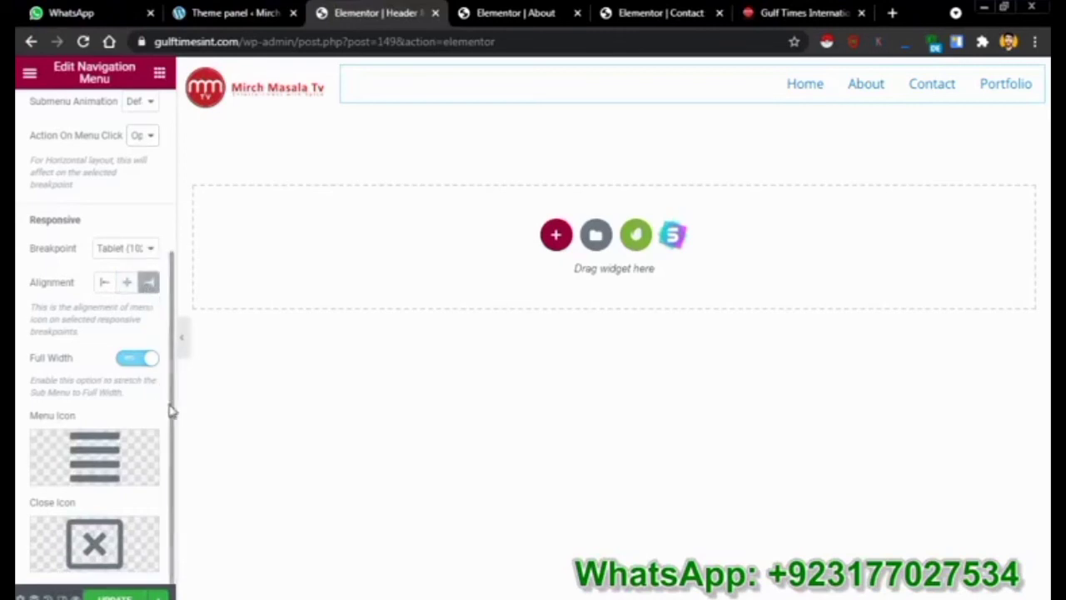
{"action": "scroll", "coordinate": [174, 404], "scroll_direction": "up", "scroll_amount": 3}
{"action": "left_click", "coordinate": [99, 124]}
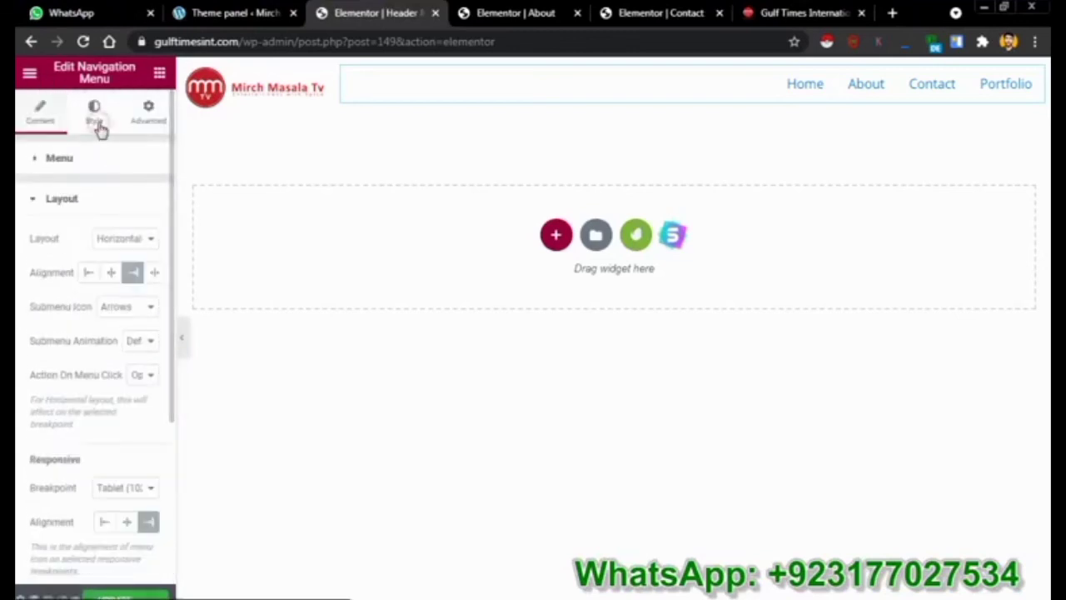
{"action": "left_click", "coordinate": [97, 125]}
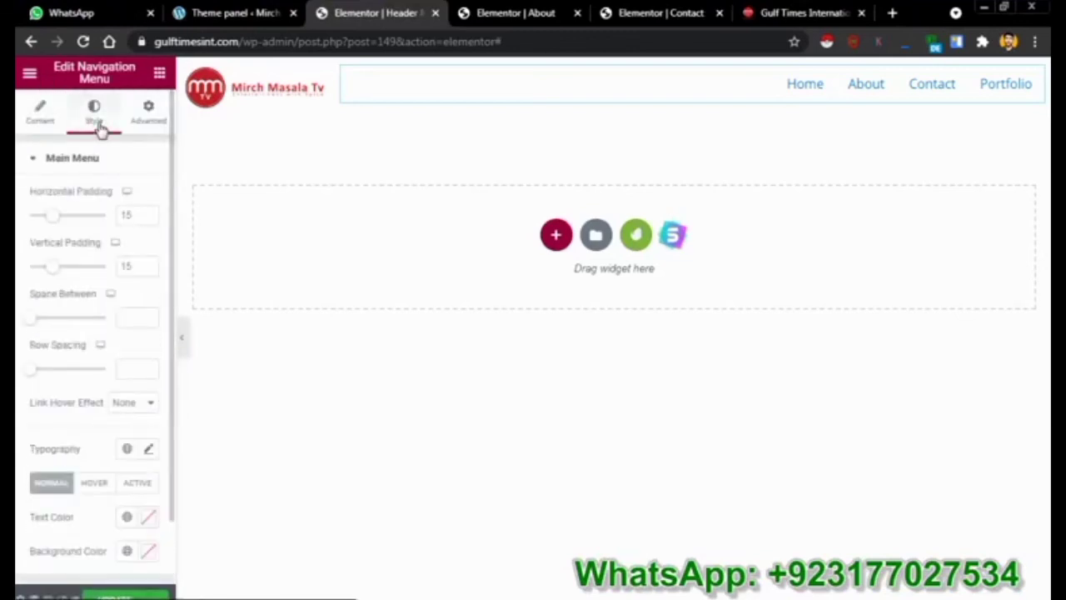
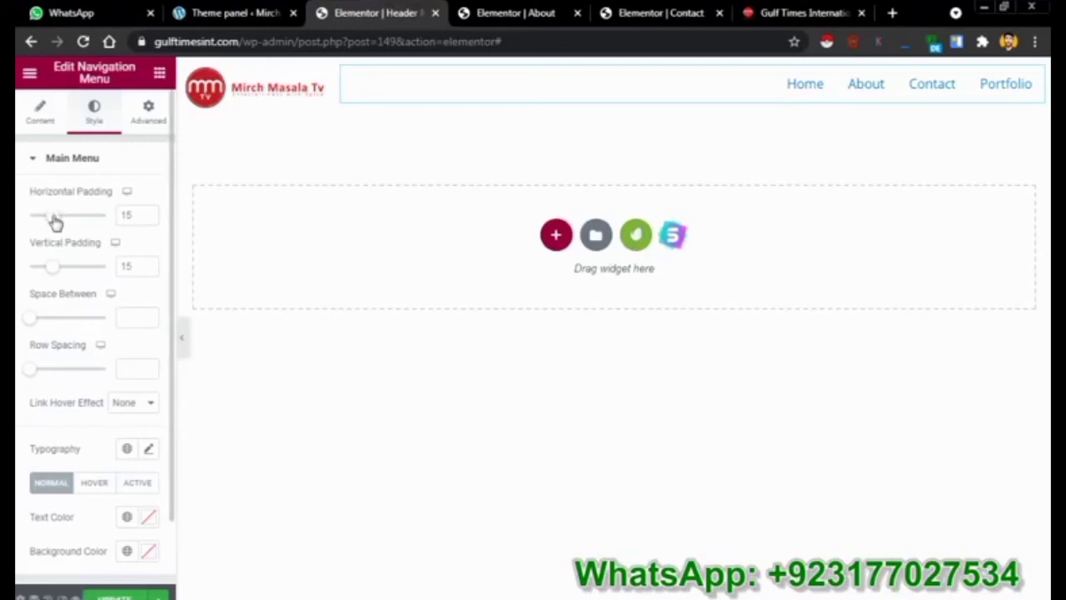
Set the menu's horizontal padding to 27, vertical padding to 16, space between to 15, row spacing to 11, and link hover effect to Underline
{"action": "left_click_drag", "start_coordinate": [54, 221], "coordinate": [73, 221]}
{"action": "left_click_drag", "start_coordinate": [58, 273], "coordinate": [60, 271]}
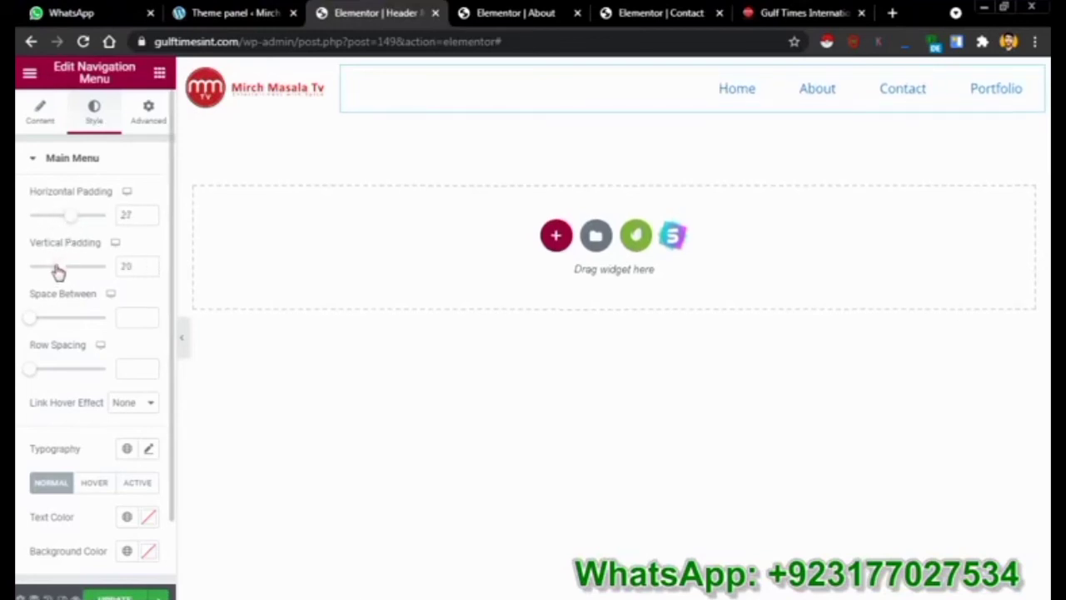
{"action": "left_click_drag", "start_coordinate": [33, 316], "coordinate": [43, 318]}
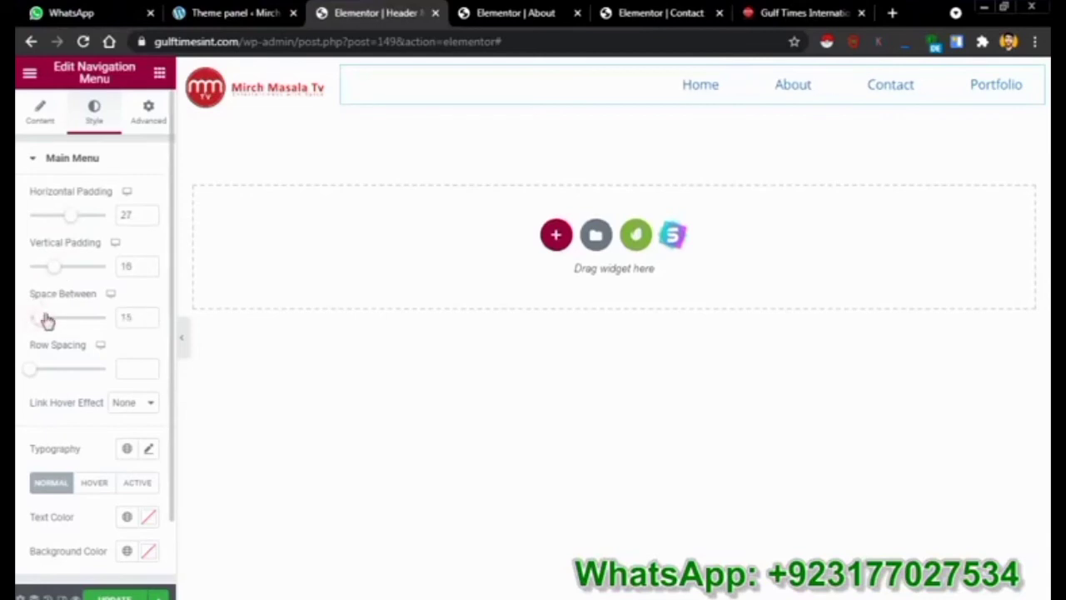
{"action": "mouse_move", "coordinate": [29, 378]}
{"action": "left_mouse_down"}
{"action": "mouse_move", "coordinate": [50, 376]}
{"action": "mouse_move", "coordinate": [33, 374]}
{"action": "left_mouse_up"}
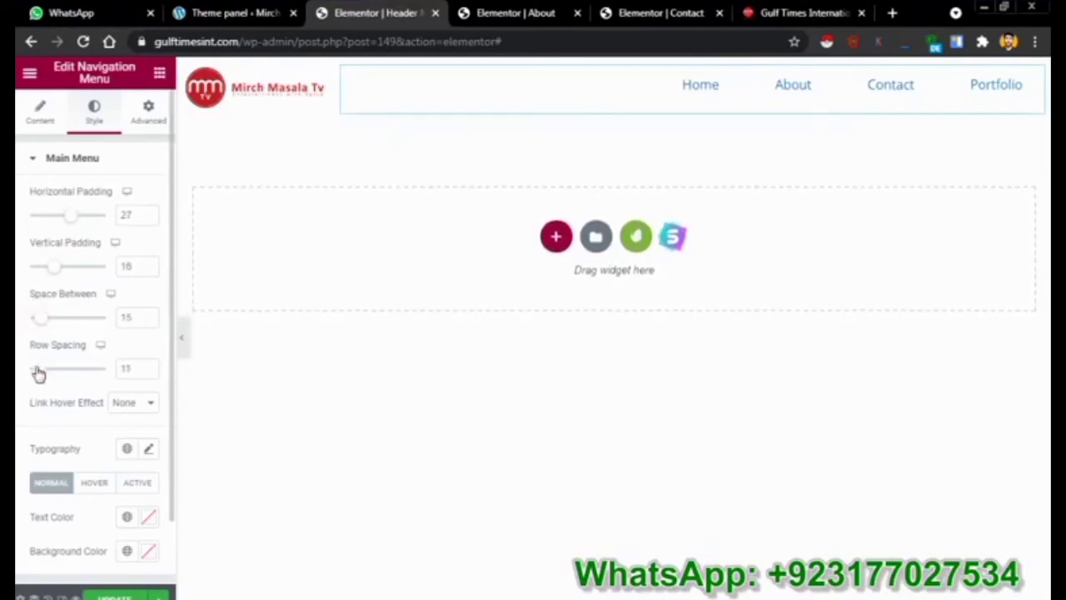
{"action": "left_click", "coordinate": [109, 403]}
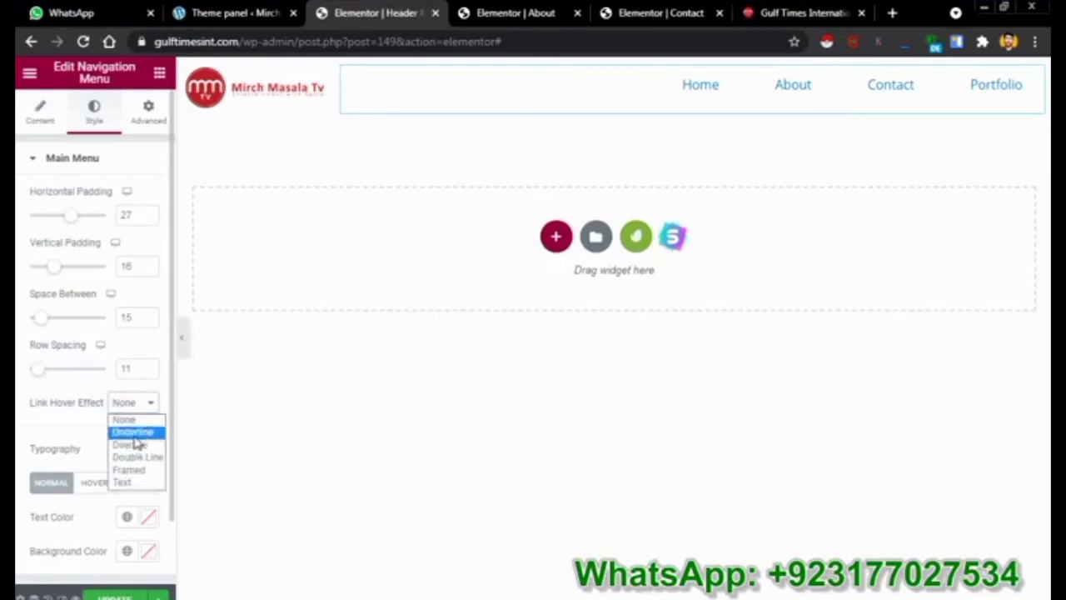
{"action": "left_click", "coordinate": [132, 432]}
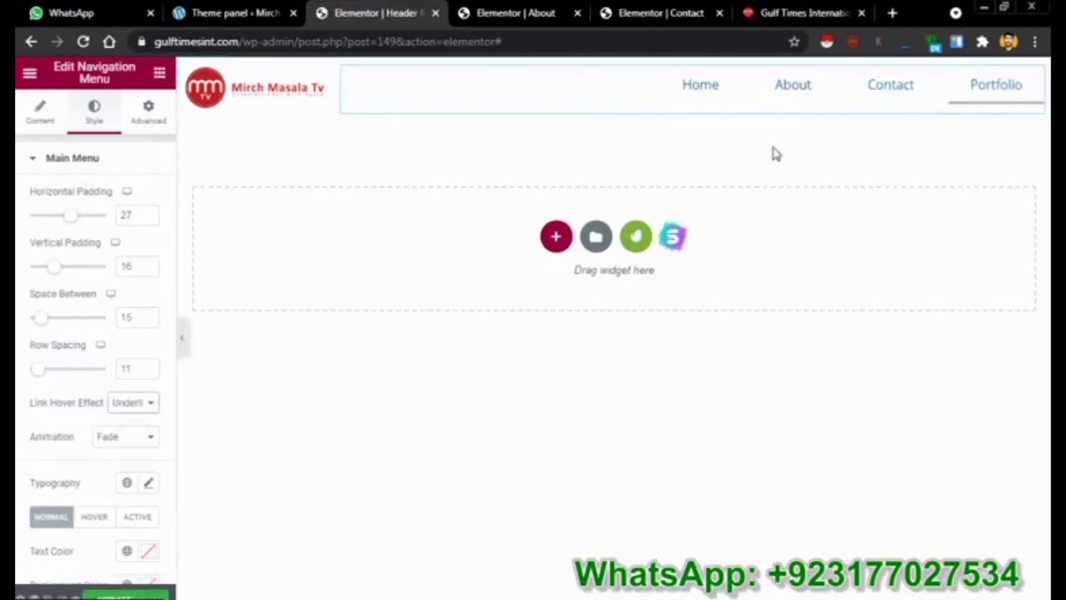
Set the navigation menu's typography font family to Poppins
{"action": "left_click", "coordinate": [148, 483]}
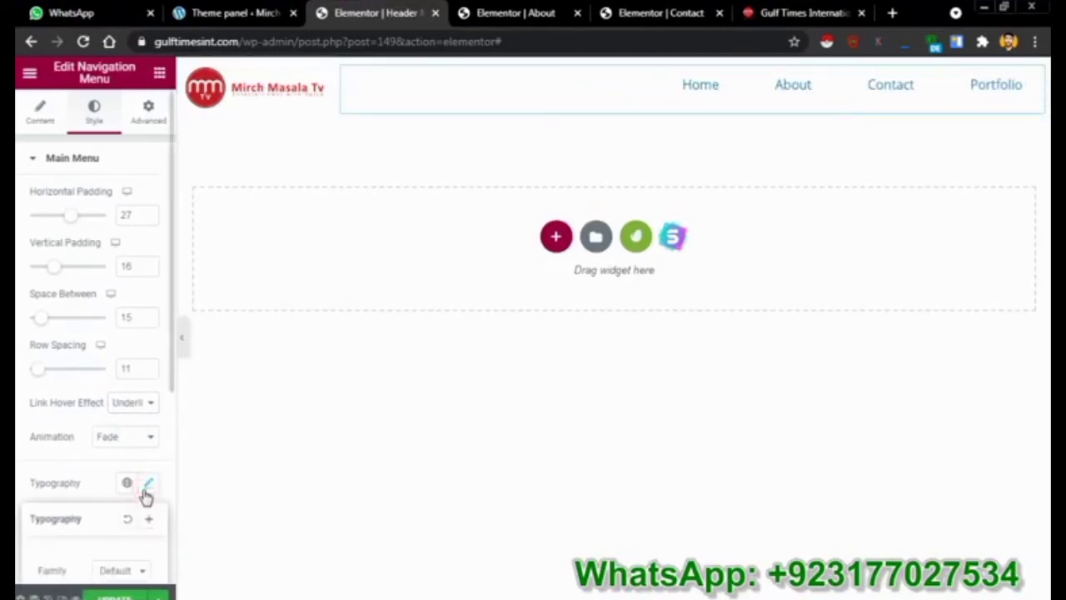
{"action": "left_click", "coordinate": [119, 571]}
{"action": "type", "text": "popp"}
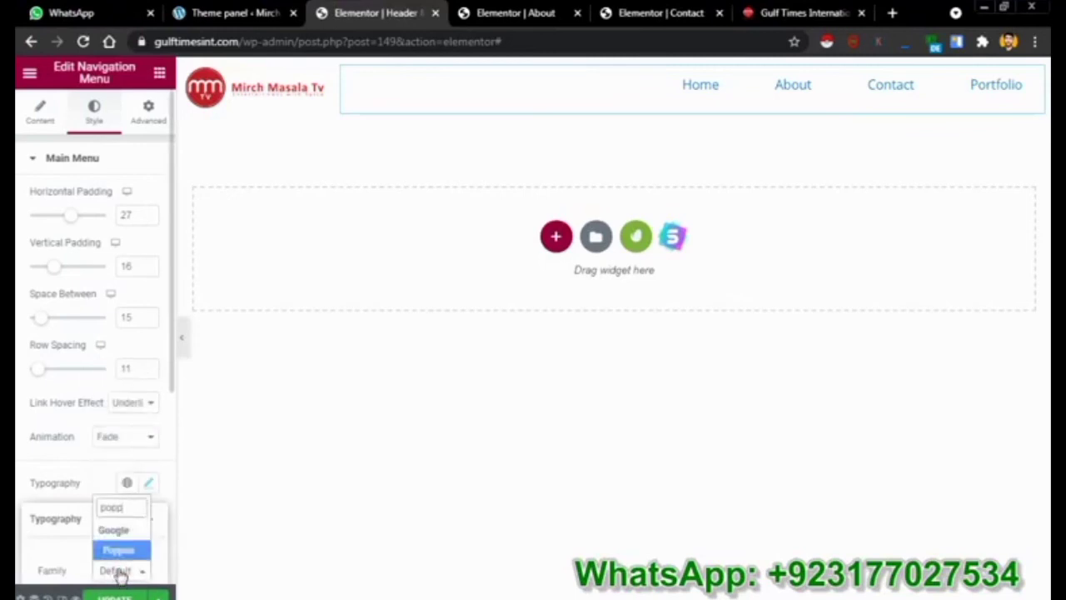
{"action": "key", "text": "Return"}
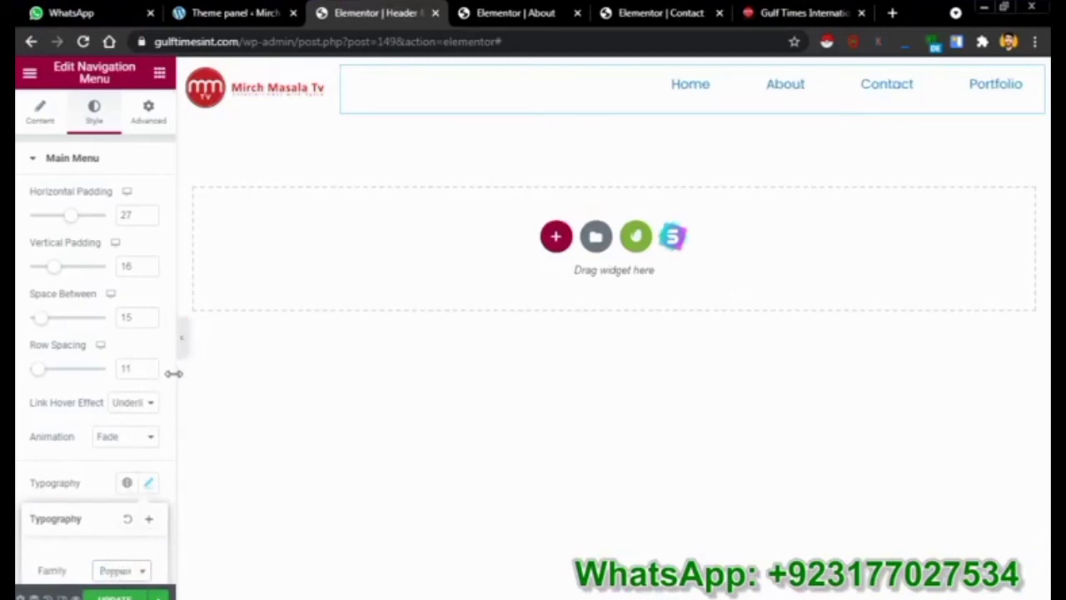
Set the menu typography's text transform to Uppercase and update the header
{"action": "scroll", "coordinate": [173, 418], "scroll_direction": "down", "scroll_amount": 2}
{"action": "left_click_drag", "start_coordinate": [173, 418], "coordinate": [164, 576]}
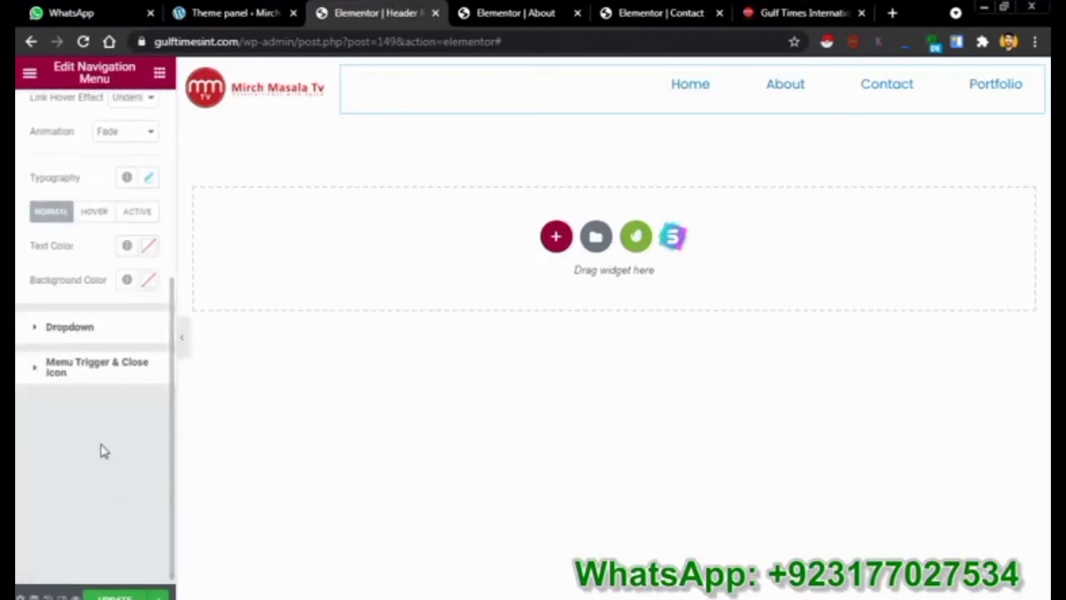
{"action": "left_click", "coordinate": [149, 190]}
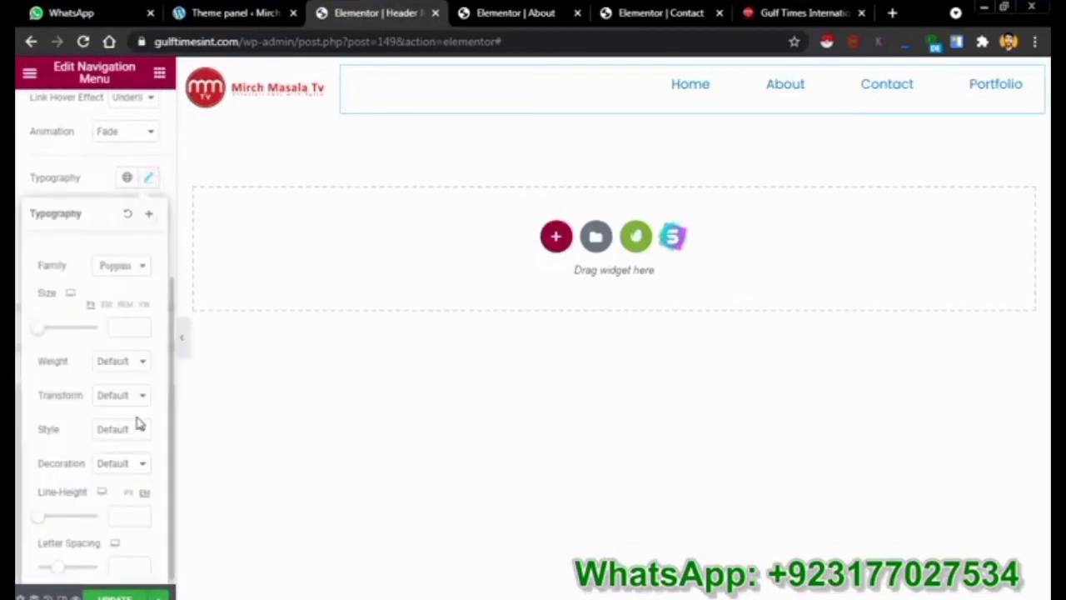
{"action": "left_click", "coordinate": [123, 390]}
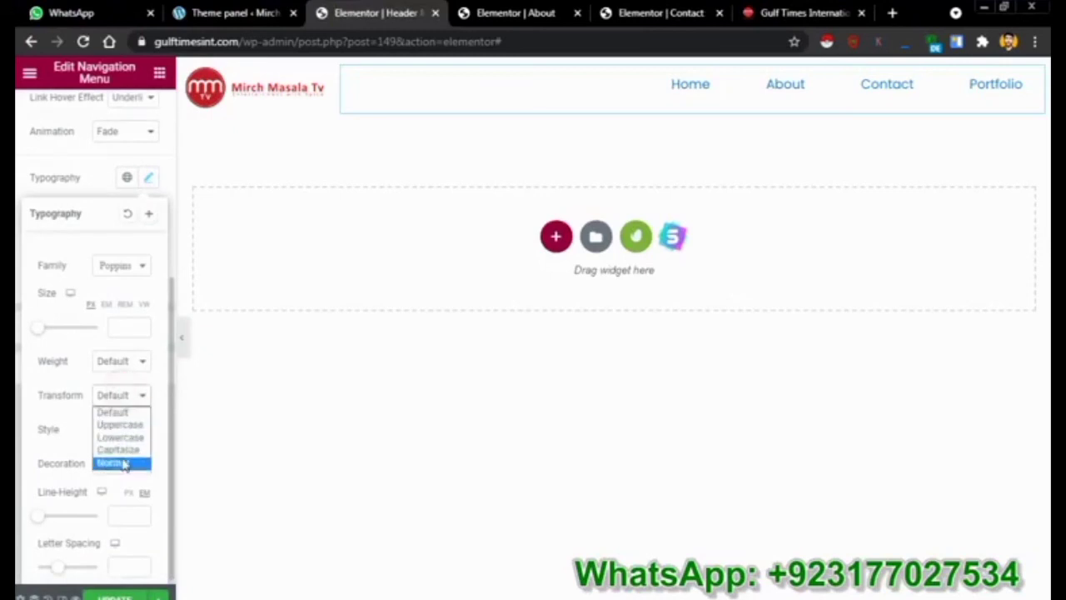
{"action": "left_click", "coordinate": [123, 426]}
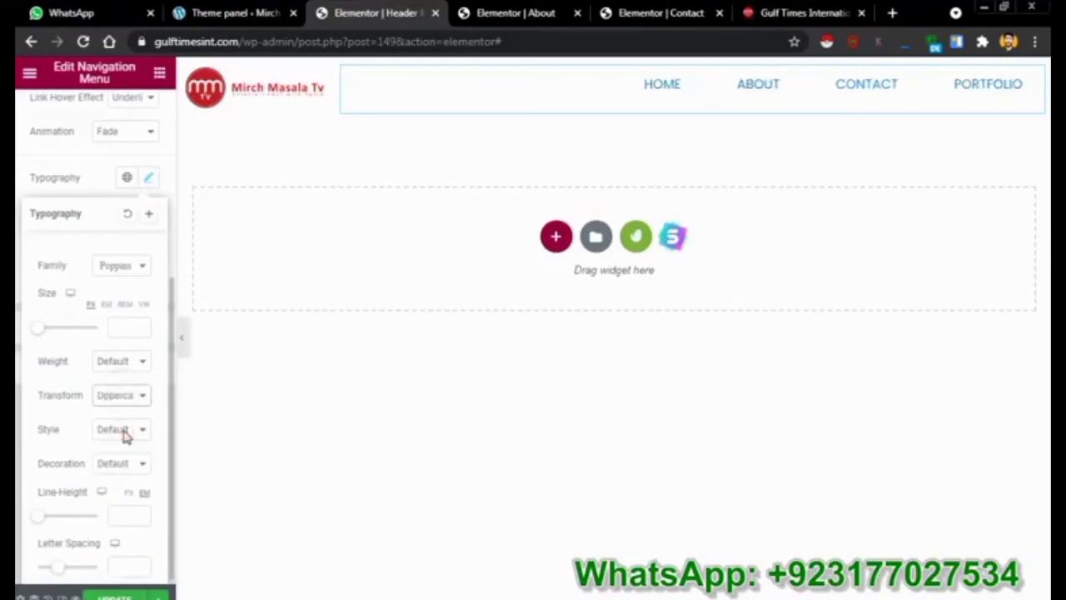
{"action": "left_click", "coordinate": [390, 216]}
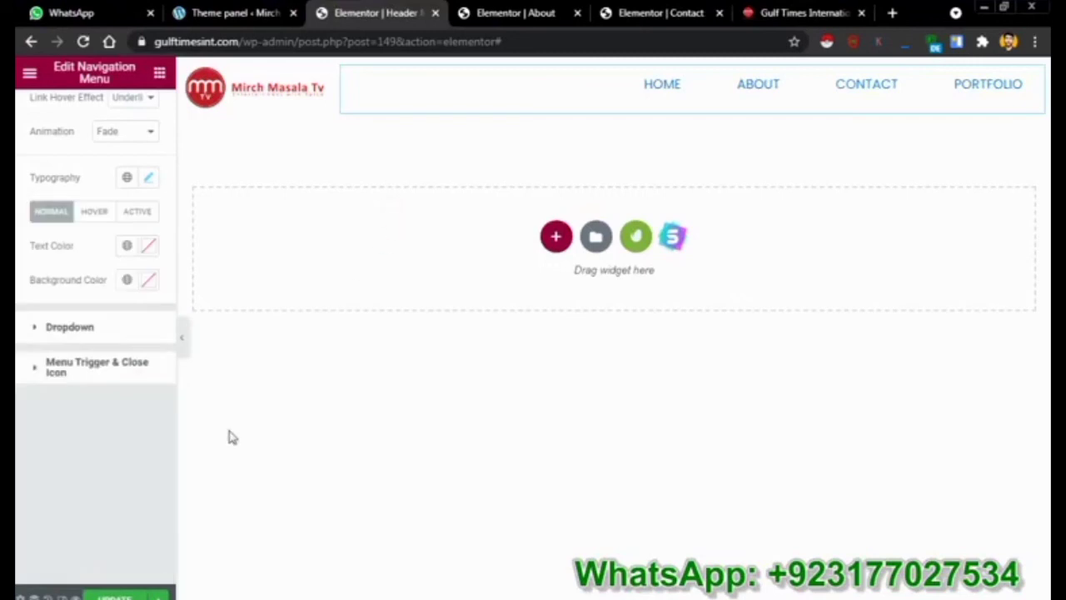
{"action": "left_click", "coordinate": [112, 594]}
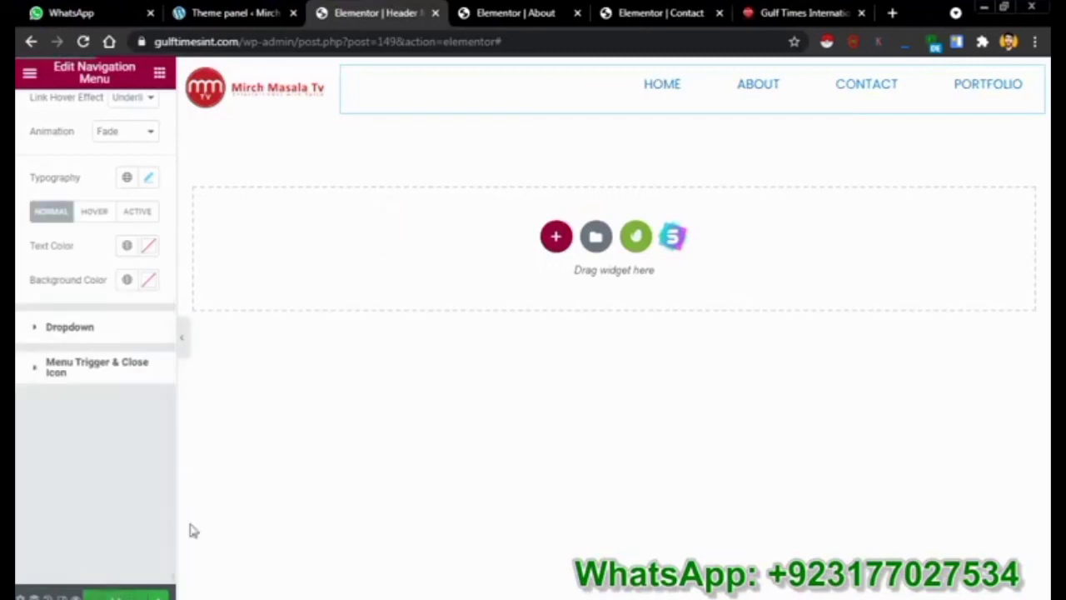
Set the menu typography's font weight to 500, trying 600 first
{"action": "left_click", "coordinate": [149, 177]}
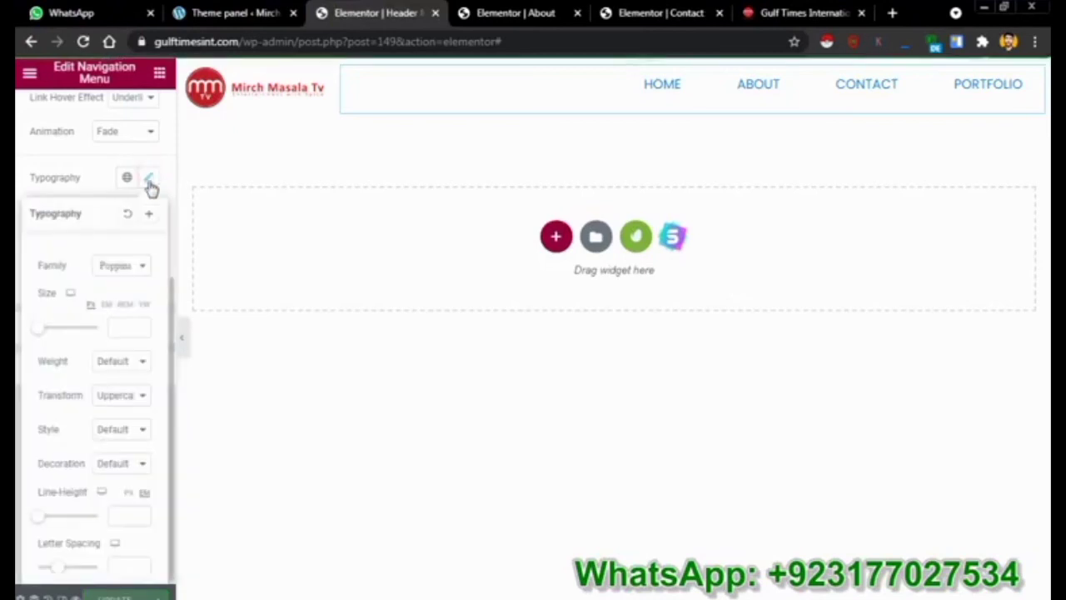
{"action": "left_click", "coordinate": [127, 372]}
{"action": "left_click", "coordinate": [130, 441]}
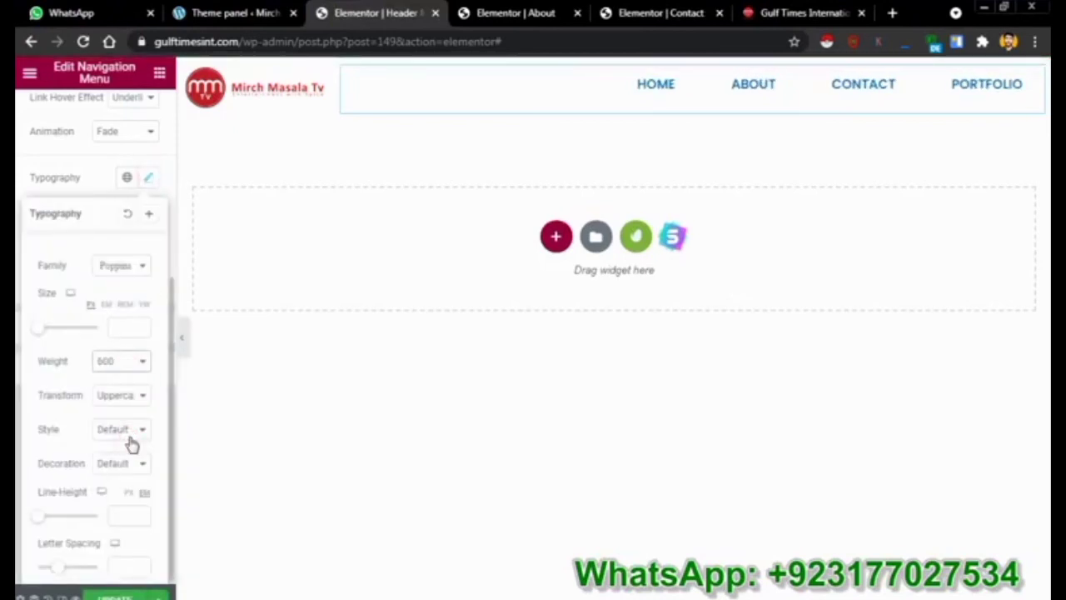
{"action": "left_click", "coordinate": [113, 367]}
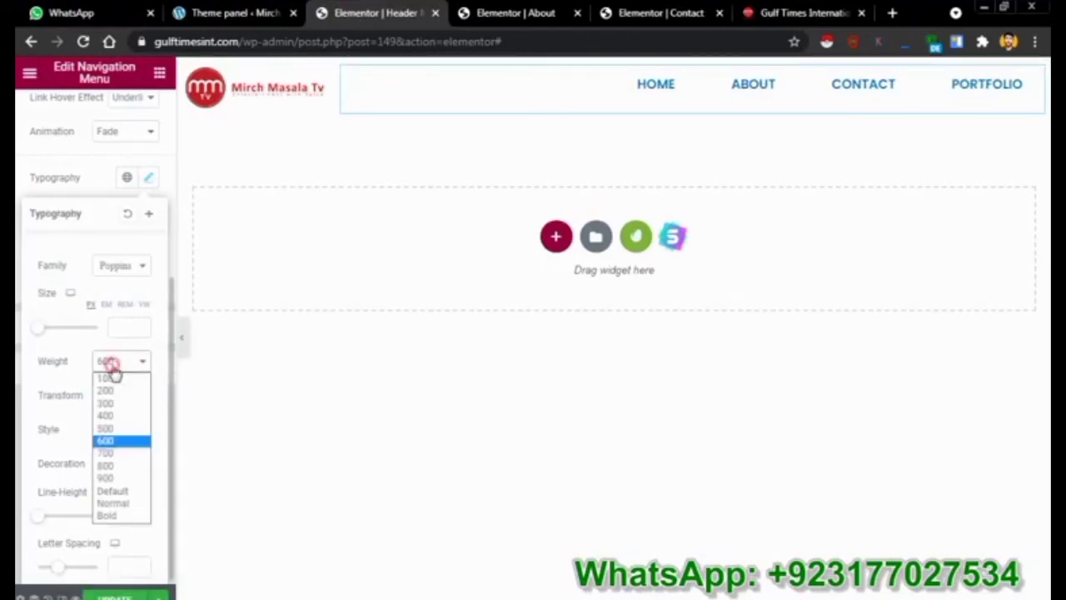
{"action": "left_click", "coordinate": [119, 426]}
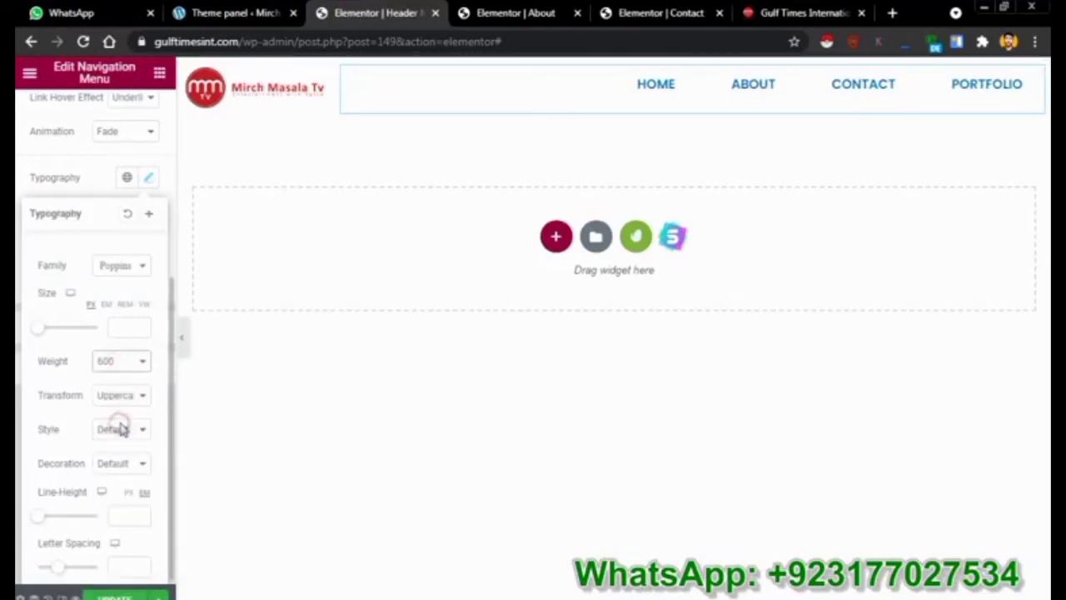
{"action": "left_click", "coordinate": [119, 146]}
Set the navigation menu's normal text color to black (#000000) and update the header
{"action": "left_click", "coordinate": [148, 245]}
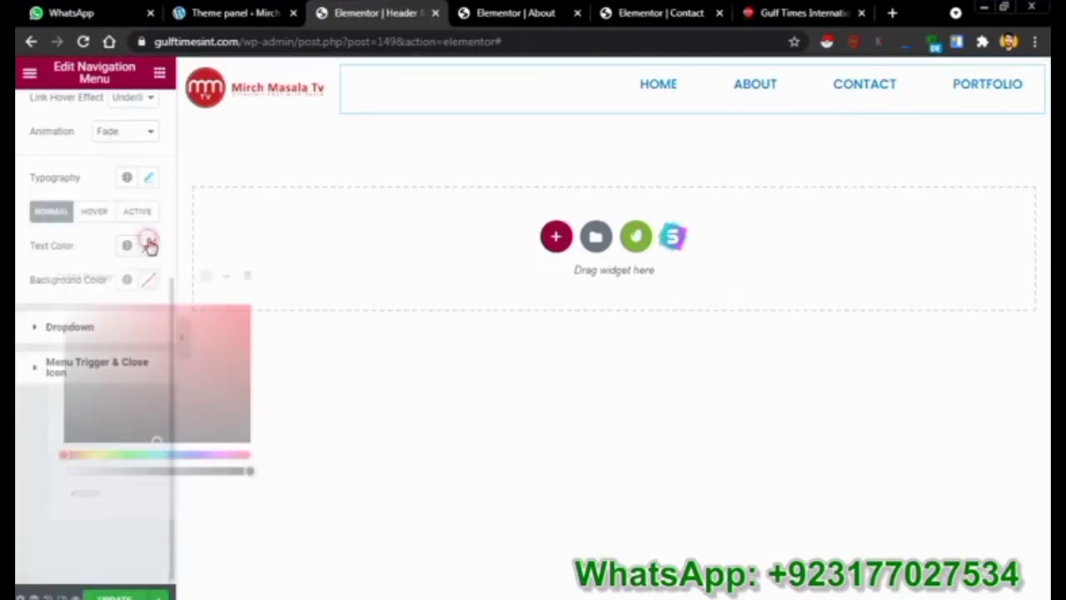
{"action": "left_click_drag", "start_coordinate": [178, 380], "coordinate": [266, 438]}
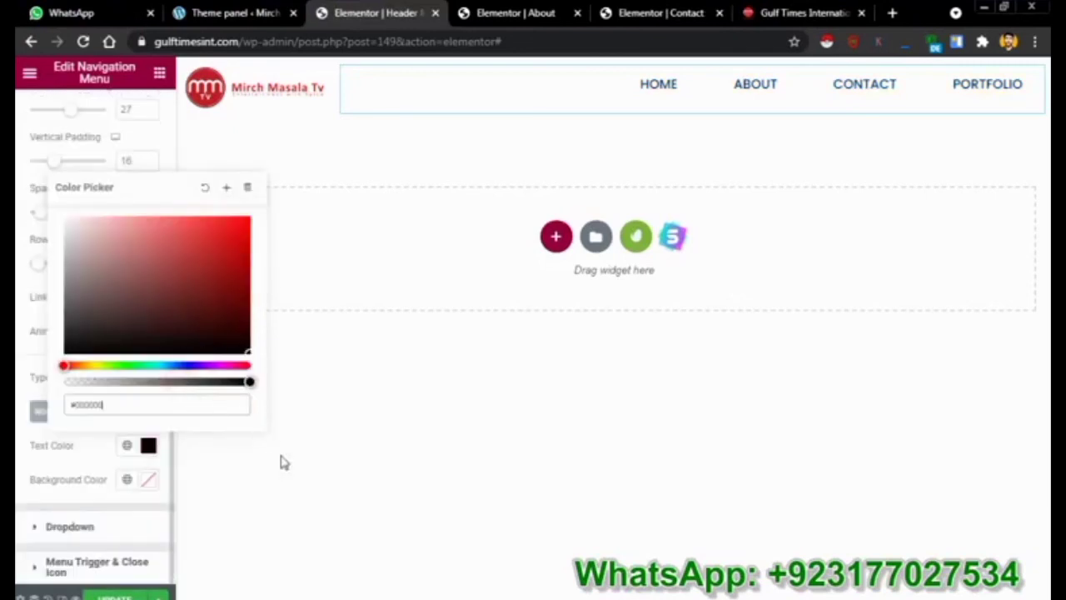
{"action": "left_click", "coordinate": [287, 498]}
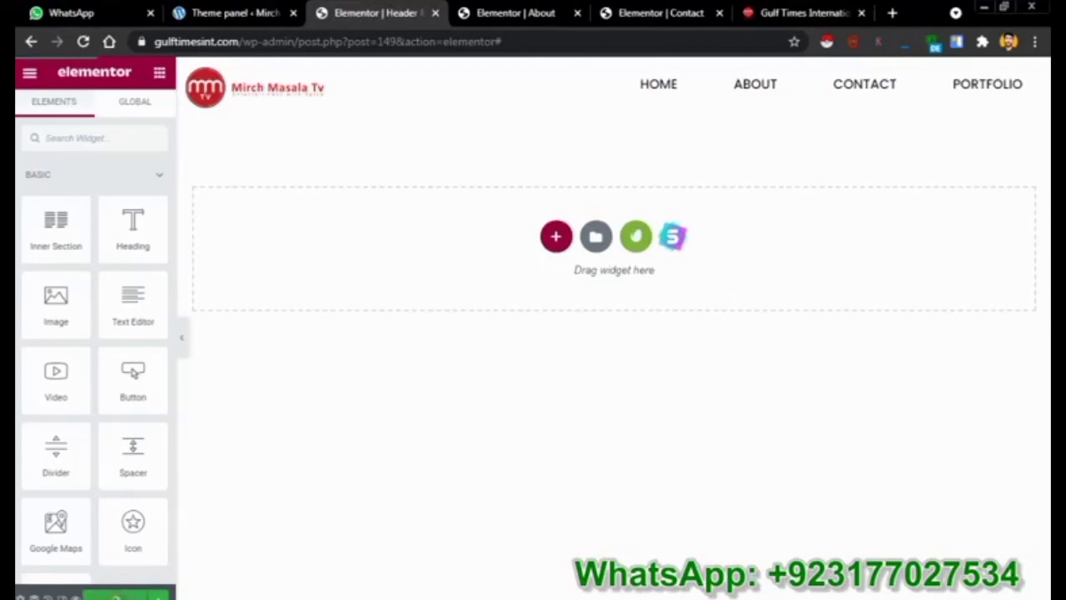
Reload the live restaurant site and review the home page with its new header
{"action": "left_click", "coordinate": [650, 12]}
{"action": "left_click", "coordinate": [485, 15]}
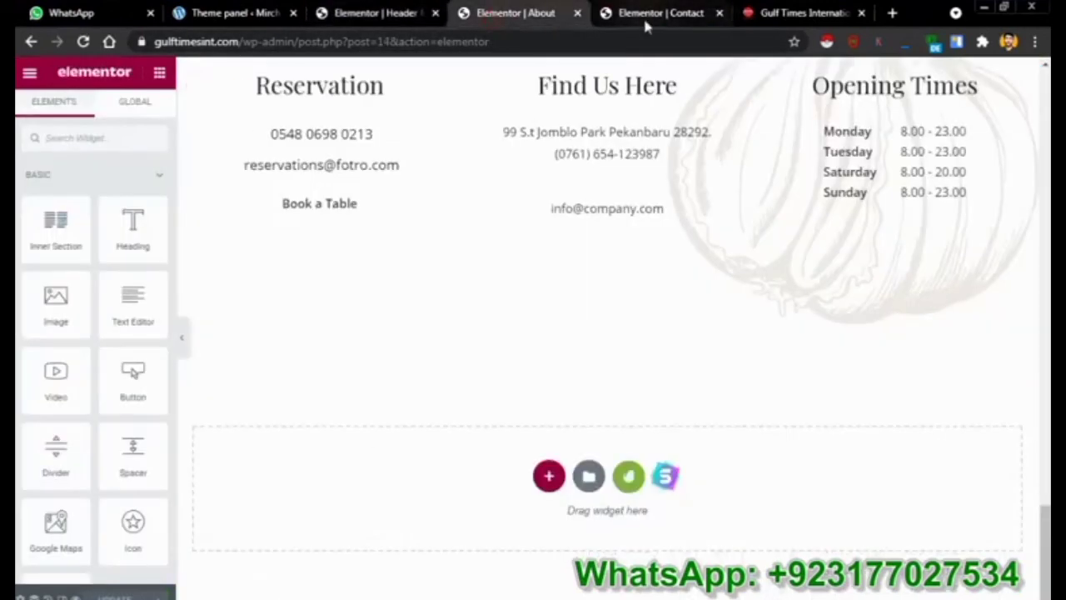
{"action": "left_click", "coordinate": [749, 15]}
{"action": "left_click", "coordinate": [83, 42]}
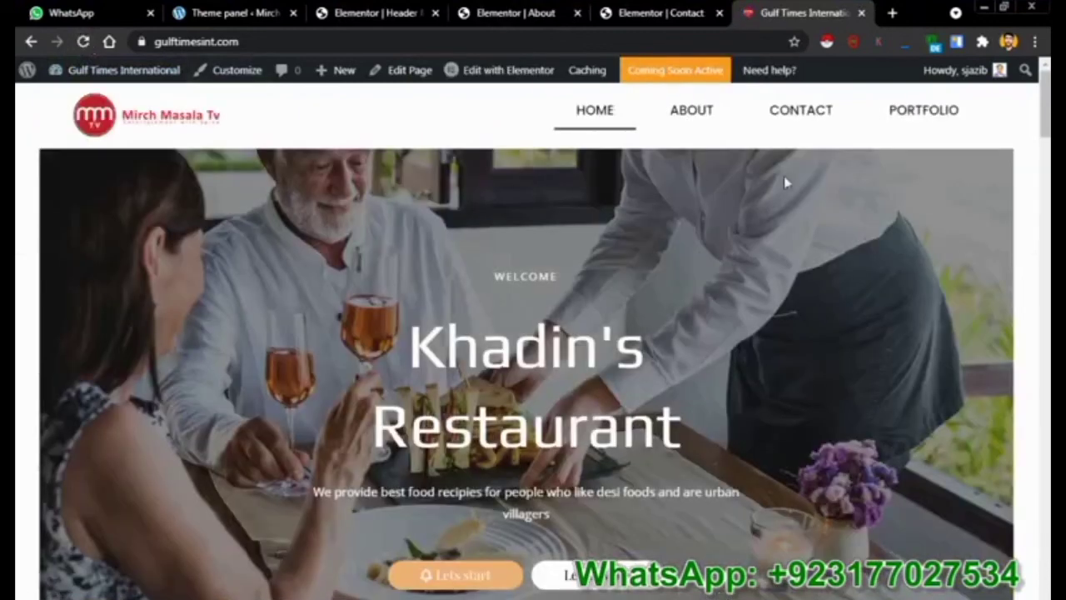
{"action": "left_click_drag", "start_coordinate": [1046, 115], "coordinate": [1038, 454]}
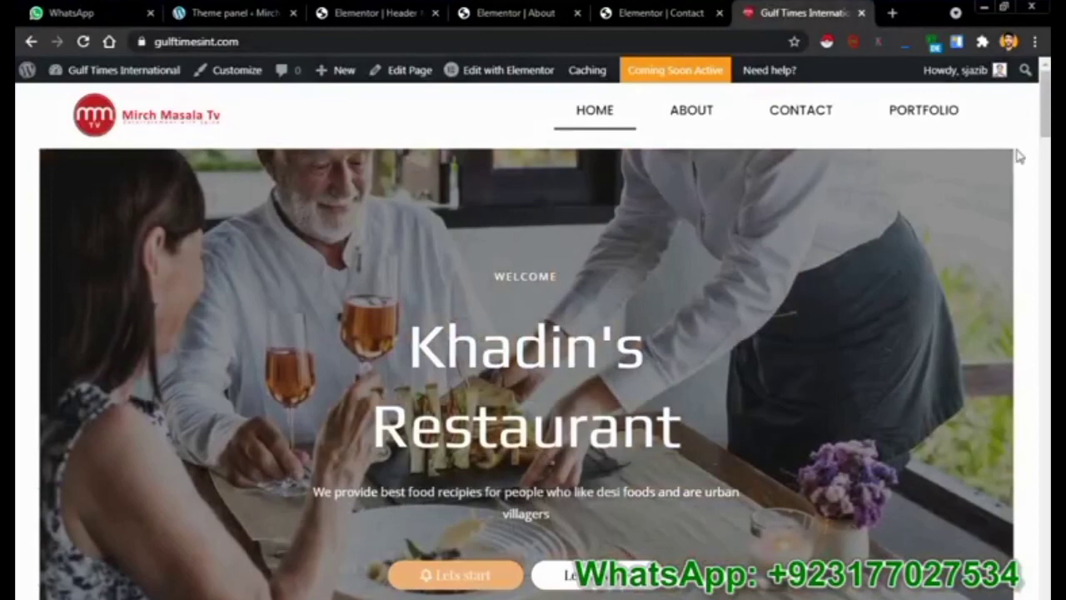
{"action": "mouse_move", "coordinate": [1043, 125]}
{"action": "left_mouse_down"}
{"action": "mouse_move", "coordinate": [1047, 583]}
{"action": "mouse_move", "coordinate": [1043, 125]}
{"action": "left_mouse_up"}
Open the live About page and inspect its header in the browser's Galaxy S5 device view
{"action": "left_click", "coordinate": [691, 116]}
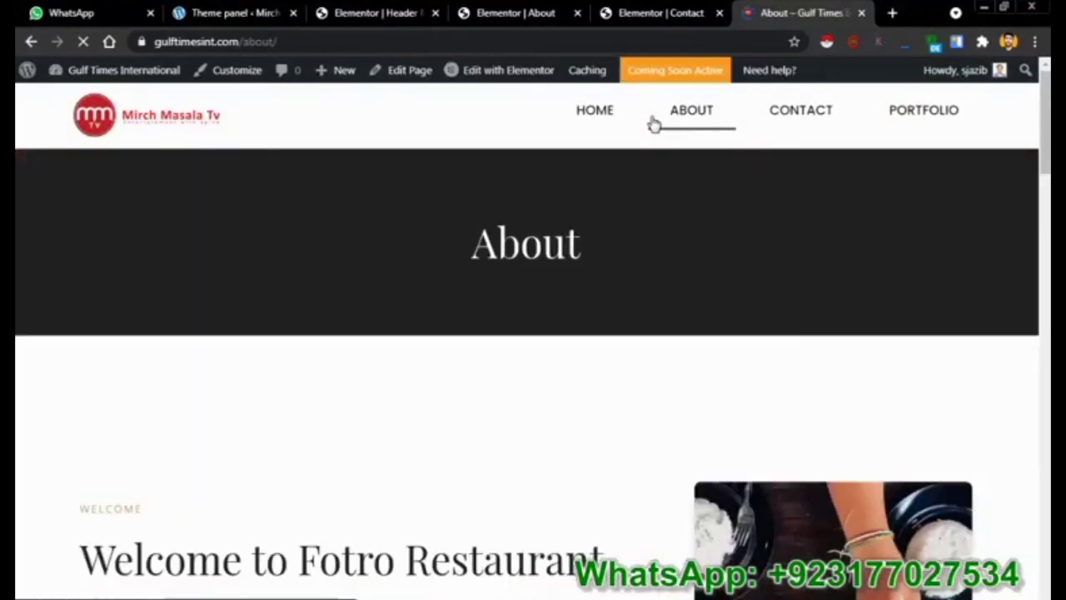
{"action": "right_click", "coordinate": [434, 198]}
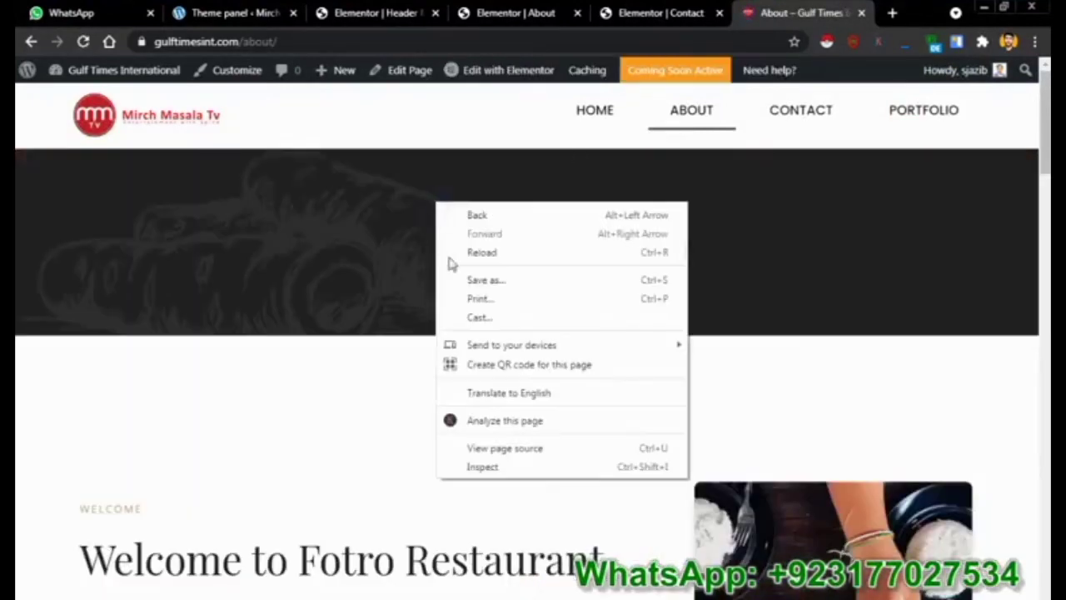
{"action": "left_click", "coordinate": [489, 466]}
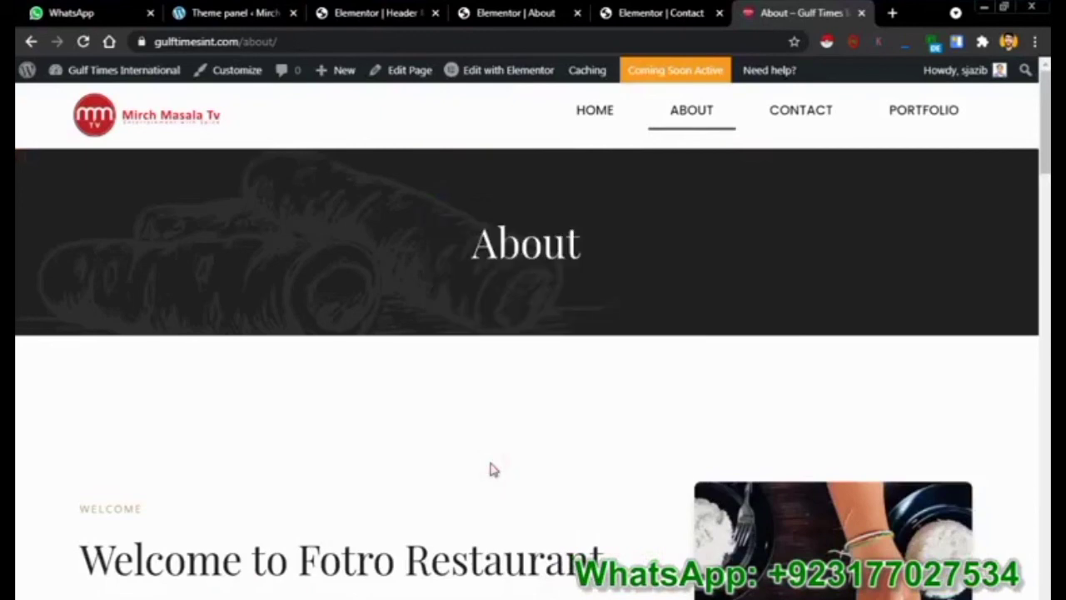
{"action": "key", "text": "ctrl+shift+i"}
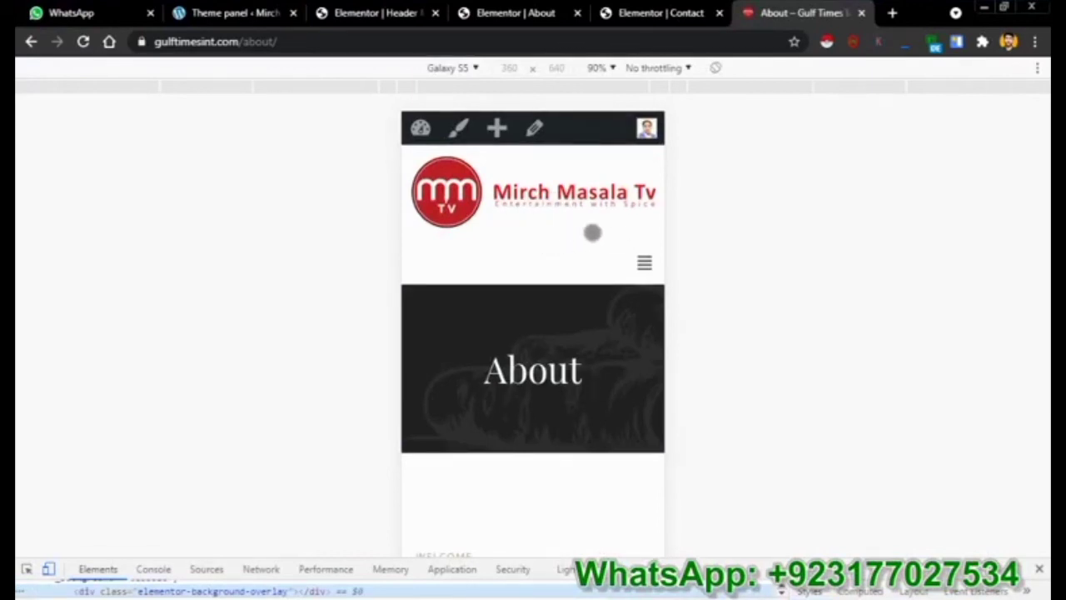
Return to the header template's editor tab and switch it to the responsive mobile preview
{"action": "left_click", "coordinate": [673, 14]}
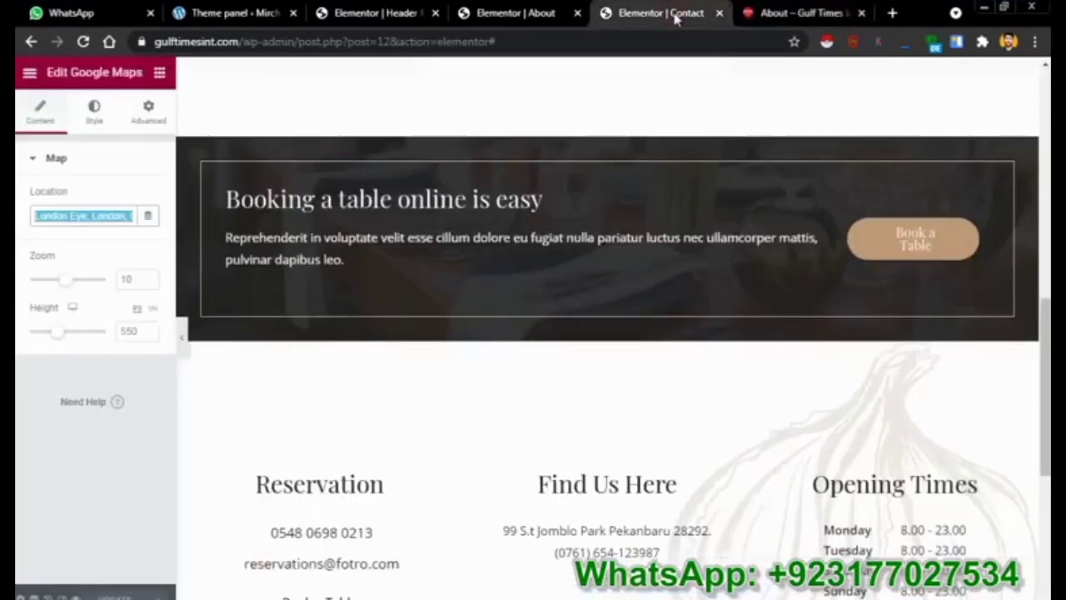
{"action": "left_click", "coordinate": [514, 10]}
{"action": "left_click", "coordinate": [391, 14]}
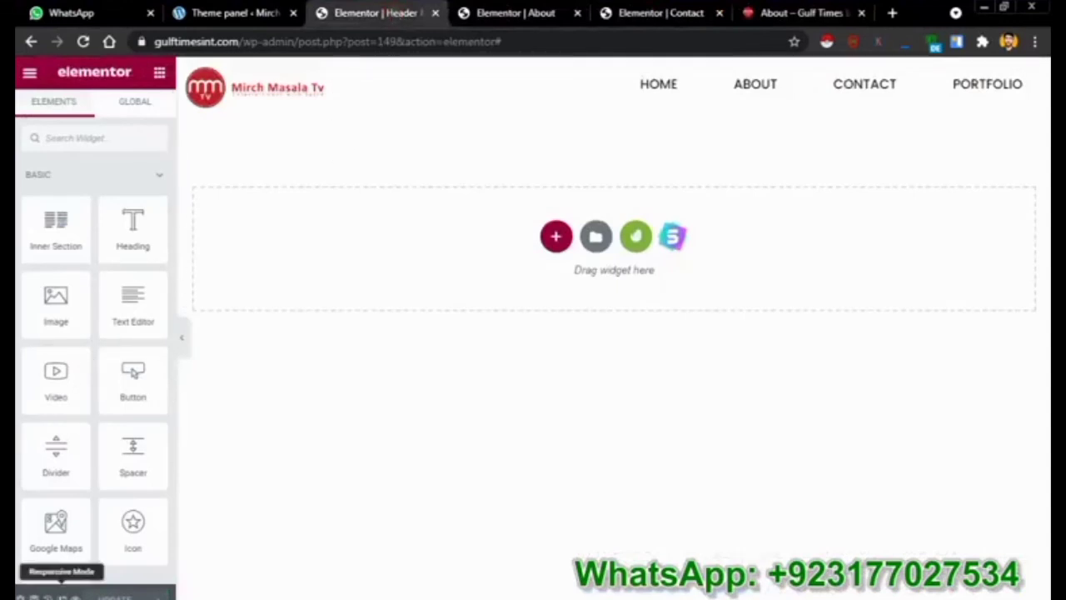
{"action": "left_click", "coordinate": [62, 594]}
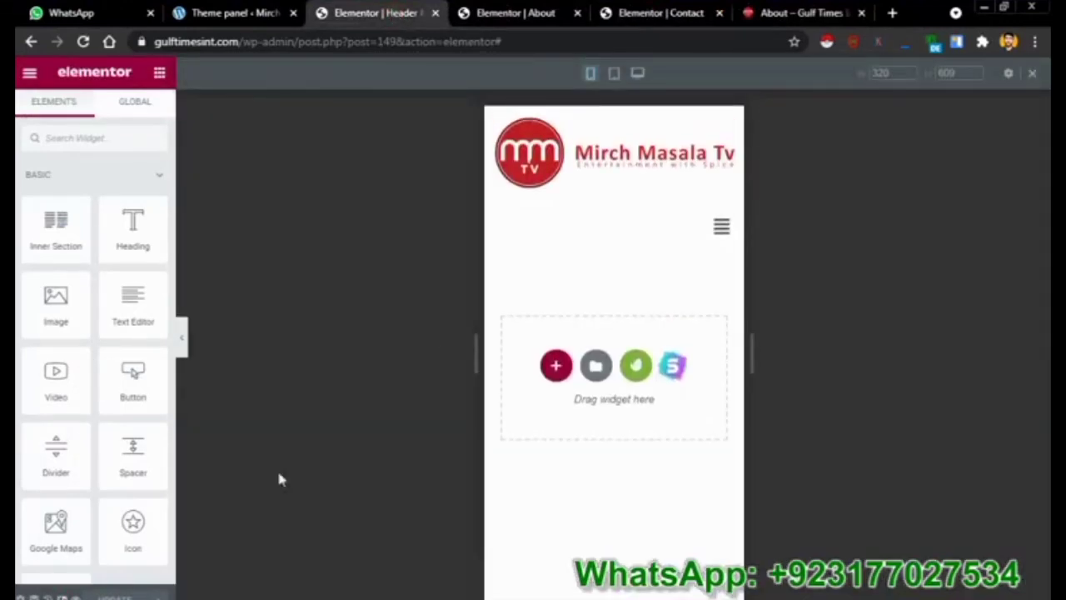
Set the mobile width of the header's logo column to 50%
{"action": "left_click", "coordinate": [629, 157]}
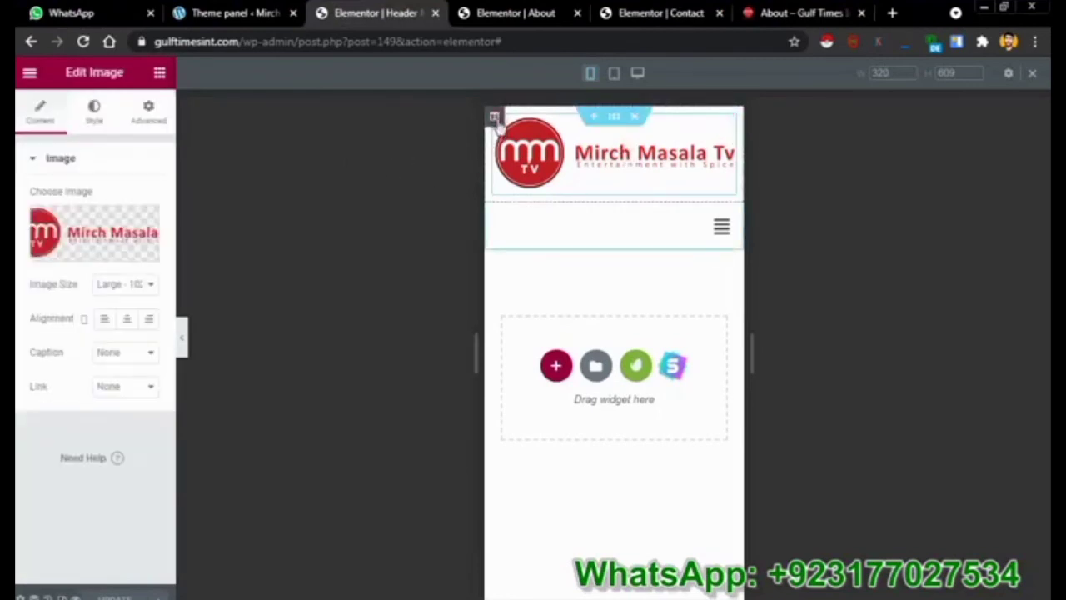
{"action": "left_click", "coordinate": [494, 118]}
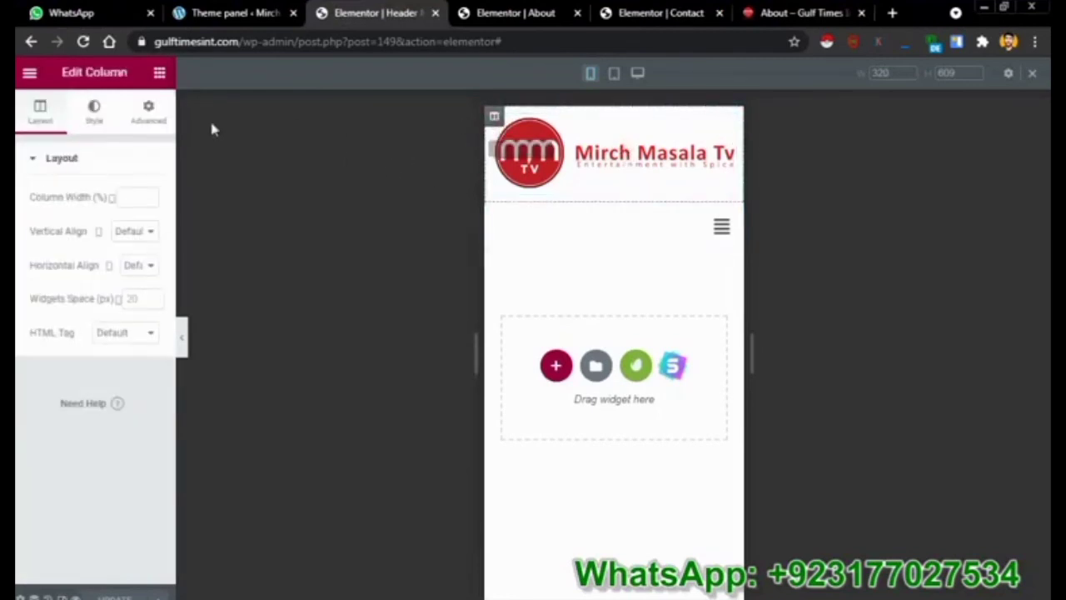
{"action": "left_click", "coordinate": [135, 198]}
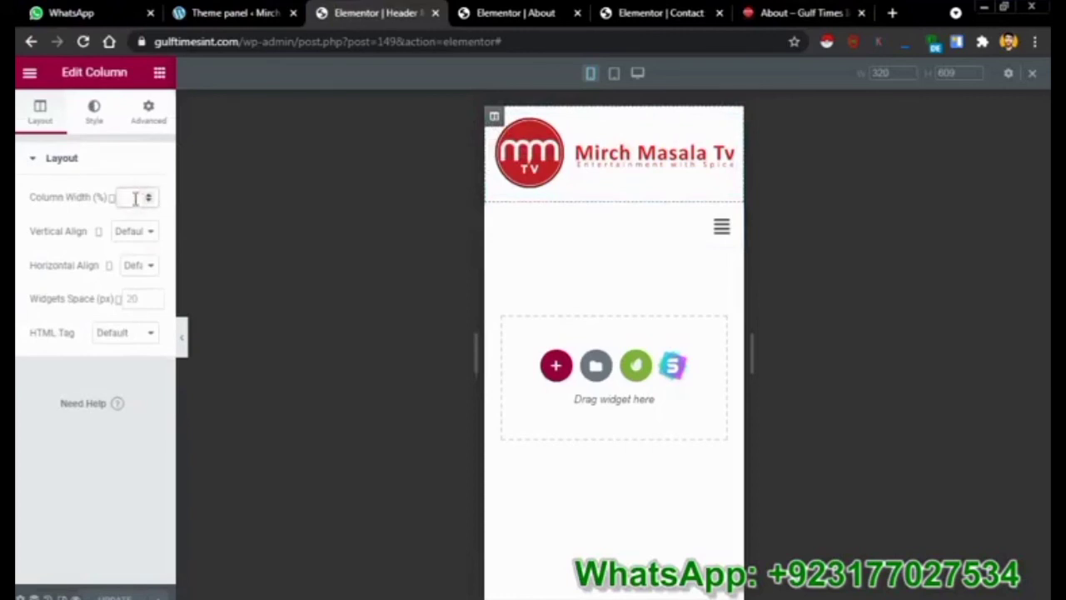
{"action": "type", "text": "50"}
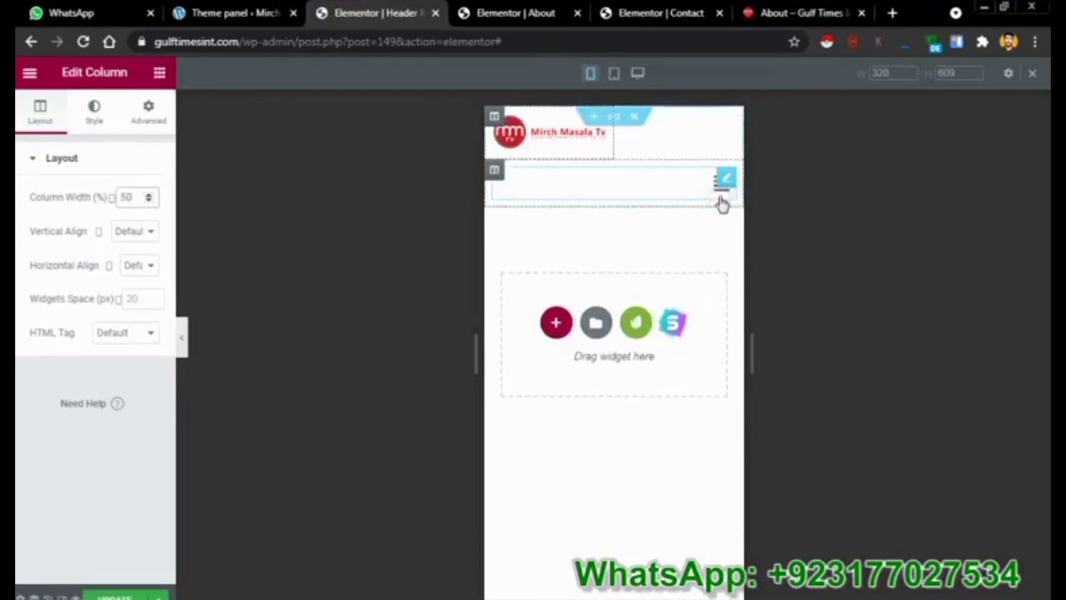
Set the mobile width of the header's navigation menu column to 50%
{"action": "left_click", "coordinate": [504, 180]}
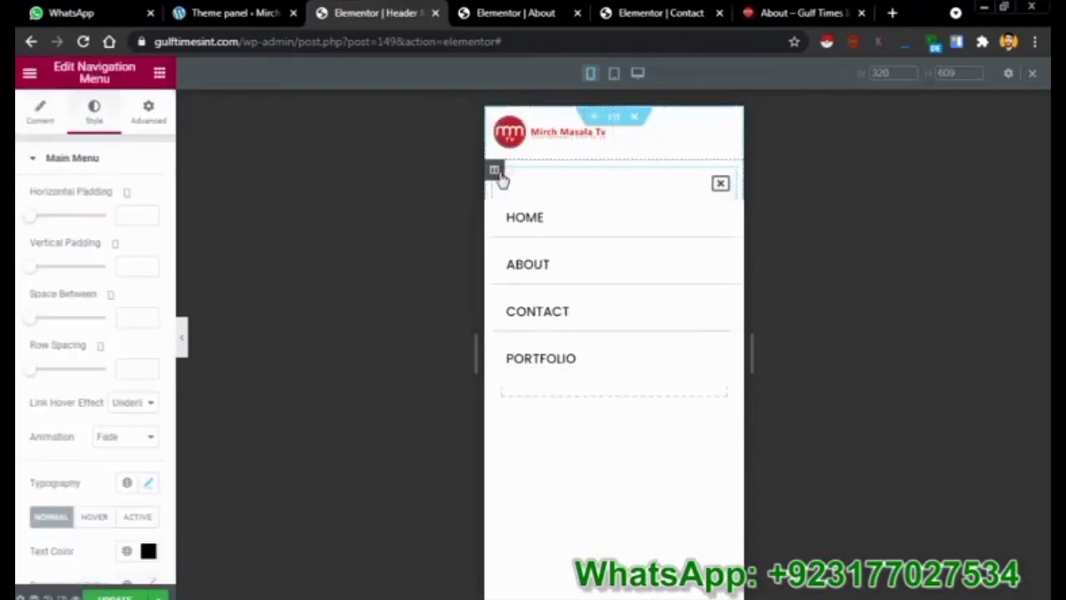
{"action": "left_click", "coordinate": [499, 173]}
{"action": "left_click", "coordinate": [138, 197]}
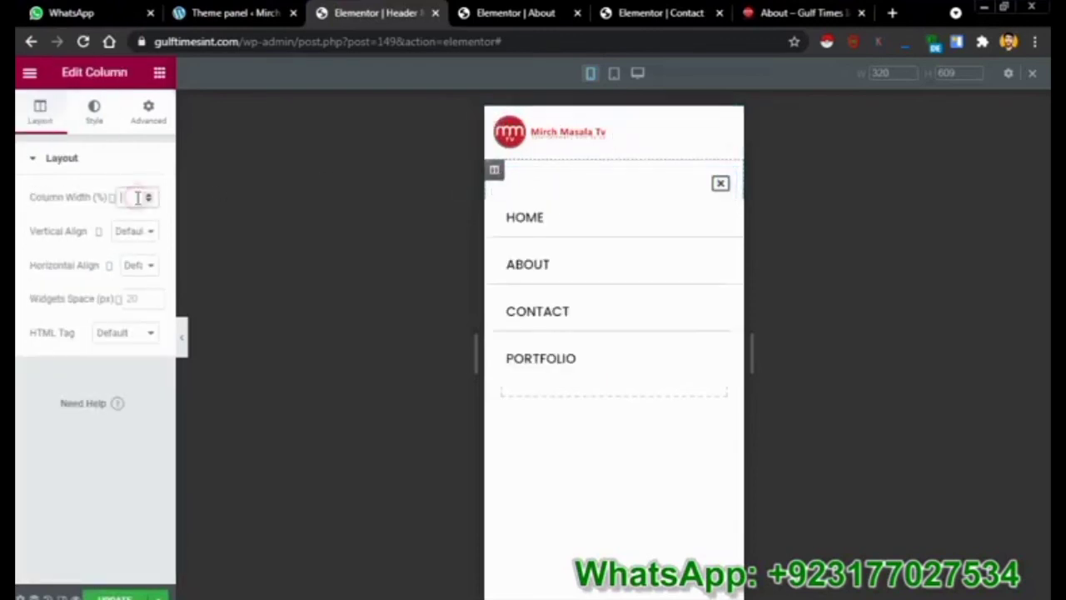
{"action": "type", "text": "50"}
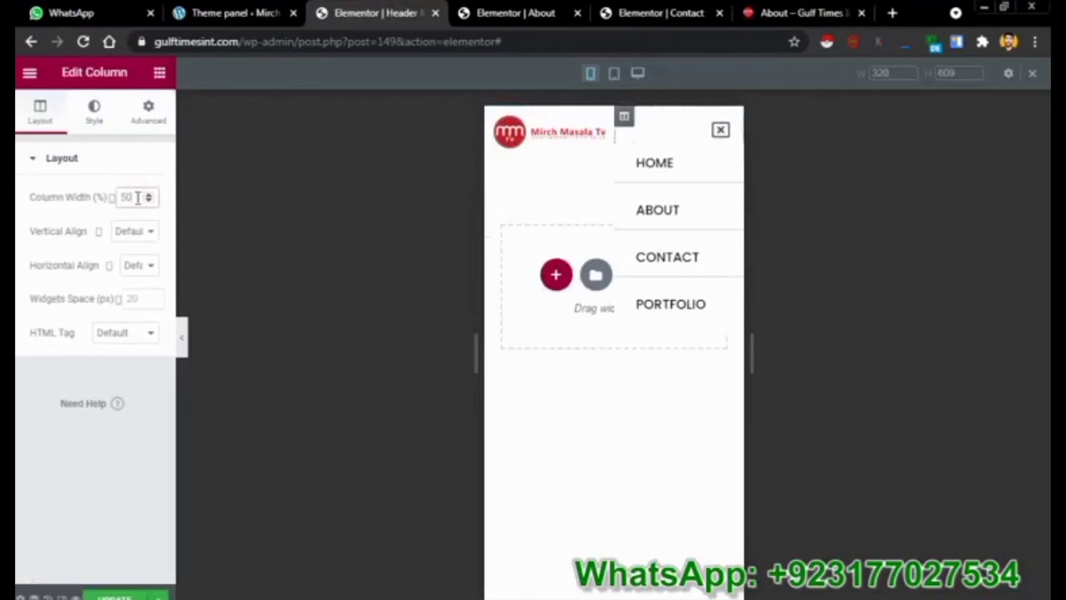
{"action": "left_click", "coordinate": [238, 295]}
{"action": "key", "text": "ctrl+a"}
{"action": "left_click", "coordinate": [316, 293]}
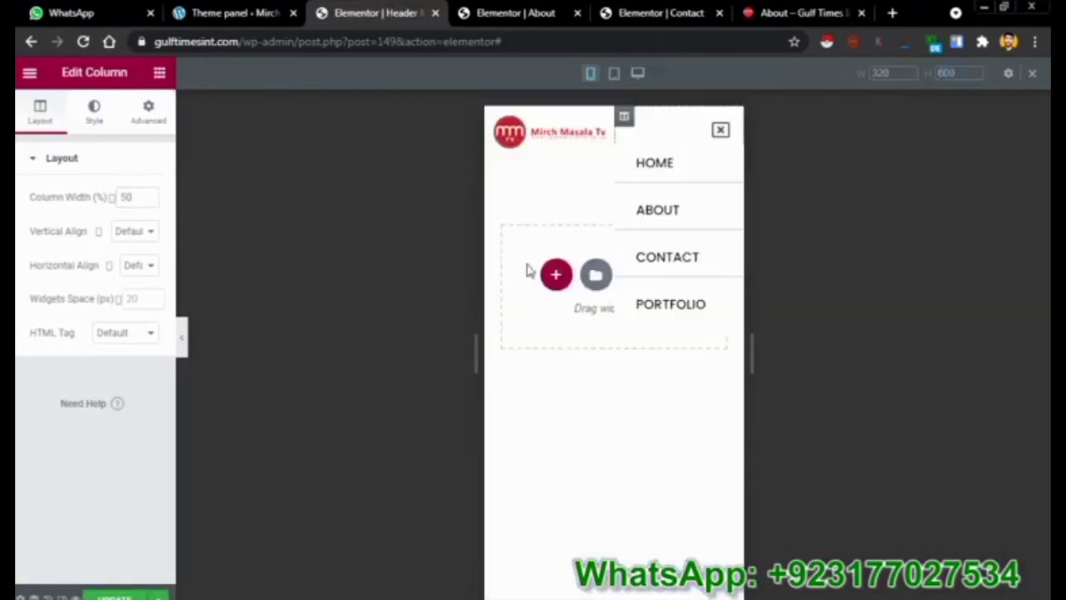
Set the main menu's mobile horizontal padding to 11, vertical padding to 19, space between to 15 and row spacing to 21
{"action": "left_click", "coordinate": [718, 148]}
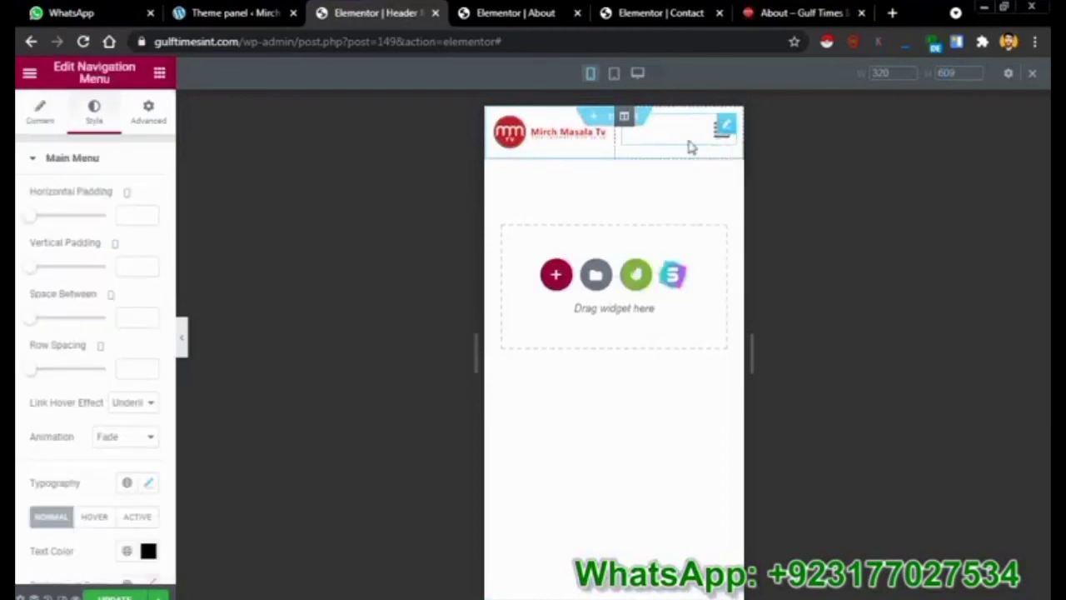
{"action": "left_click", "coordinate": [720, 147]}
{"action": "left_click", "coordinate": [720, 147]}
{"action": "left_click", "coordinate": [721, 147]}
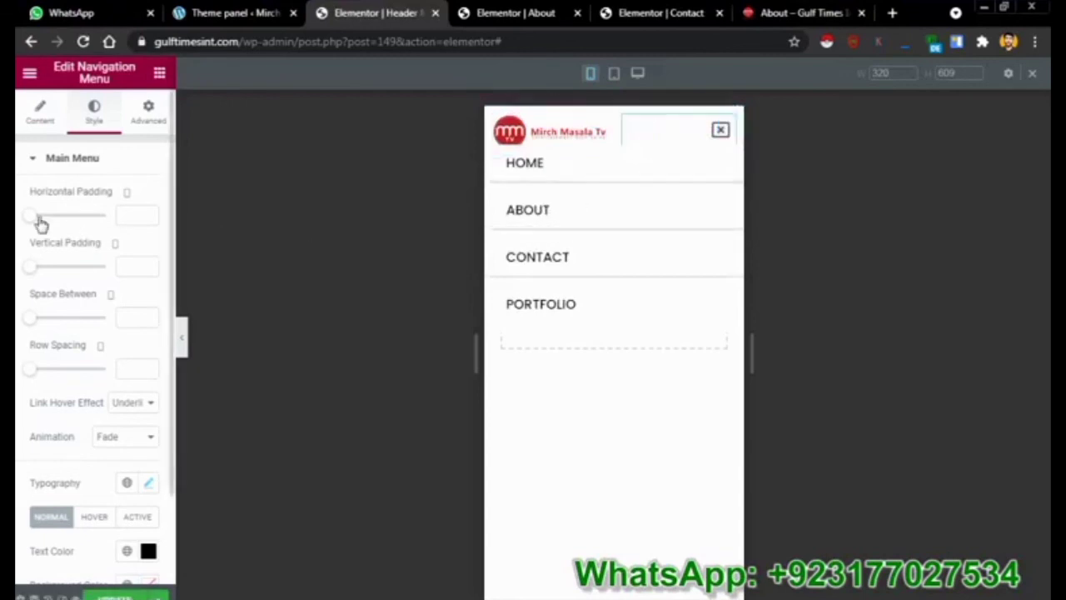
{"action": "left_click_drag", "start_coordinate": [38, 224], "coordinate": [71, 238]}
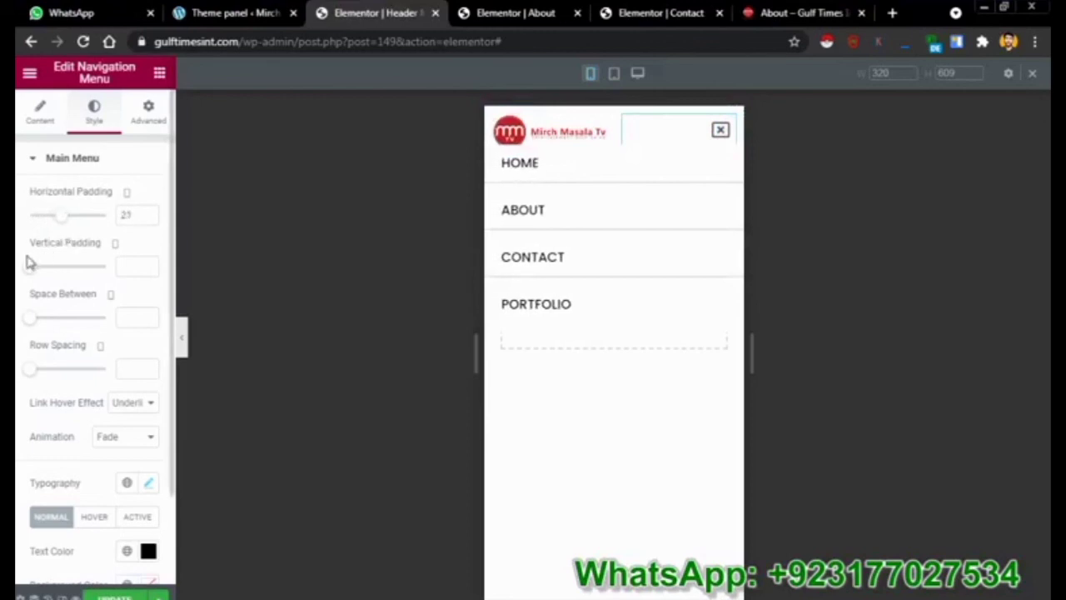
{"action": "left_click_drag", "start_coordinate": [29, 271], "coordinate": [54, 271]}
{"action": "mouse_move", "coordinate": [30, 330]}
{"action": "left_mouse_down"}
{"action": "mouse_move", "coordinate": [52, 329]}
{"action": "mouse_move", "coordinate": [41, 326]}
{"action": "left_mouse_up"}
{"action": "mouse_move", "coordinate": [32, 376]}
{"action": "left_mouse_down"}
{"action": "mouse_move", "coordinate": [59, 376]}
{"action": "mouse_move", "coordinate": [48, 379]}
{"action": "left_mouse_up"}
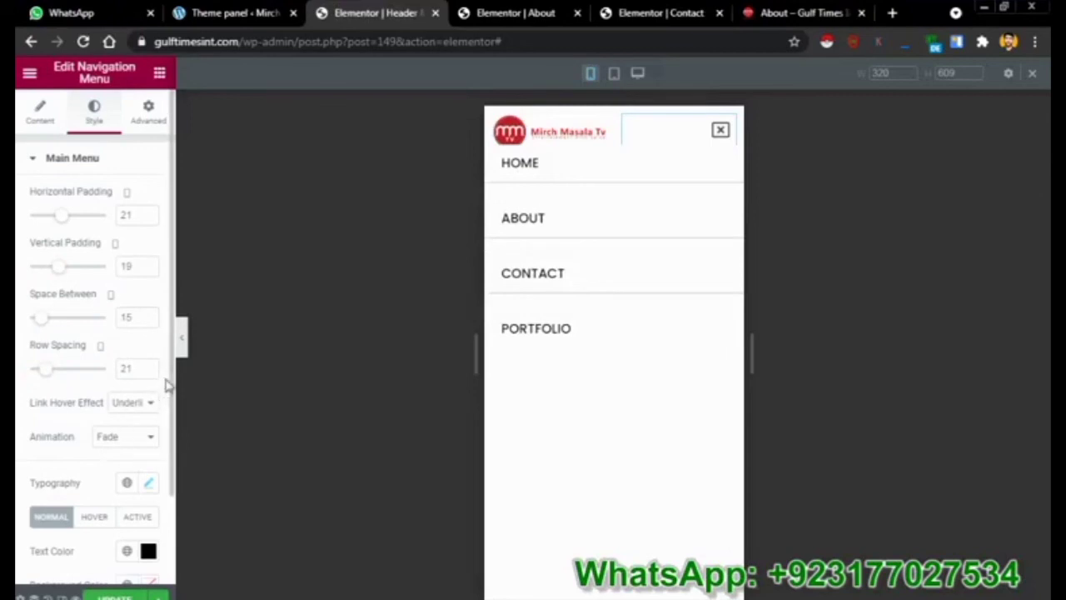
{"action": "mouse_move", "coordinate": [70, 221]}
{"action": "left_mouse_down"}
{"action": "mouse_move", "coordinate": [92, 228]}
{"action": "mouse_move", "coordinate": [55, 233]}
{"action": "left_mouse_up"}
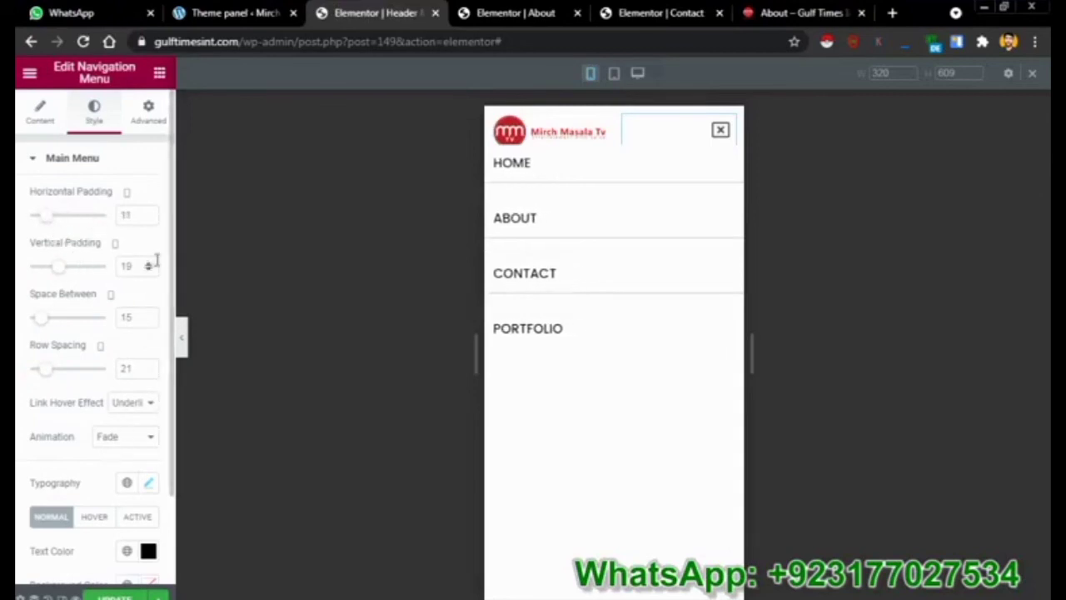
Set the menu dropdown's mobile top distance to 26 and update the header
{"action": "left_click_drag", "start_coordinate": [171, 261], "coordinate": [171, 366]}
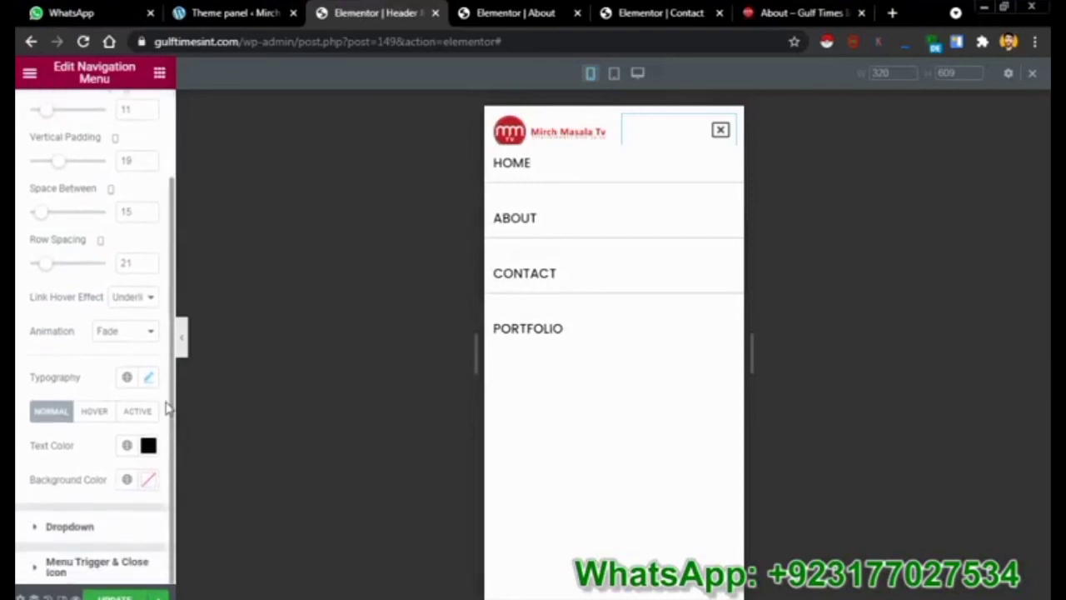
{"action": "left_click", "coordinate": [70, 527]}
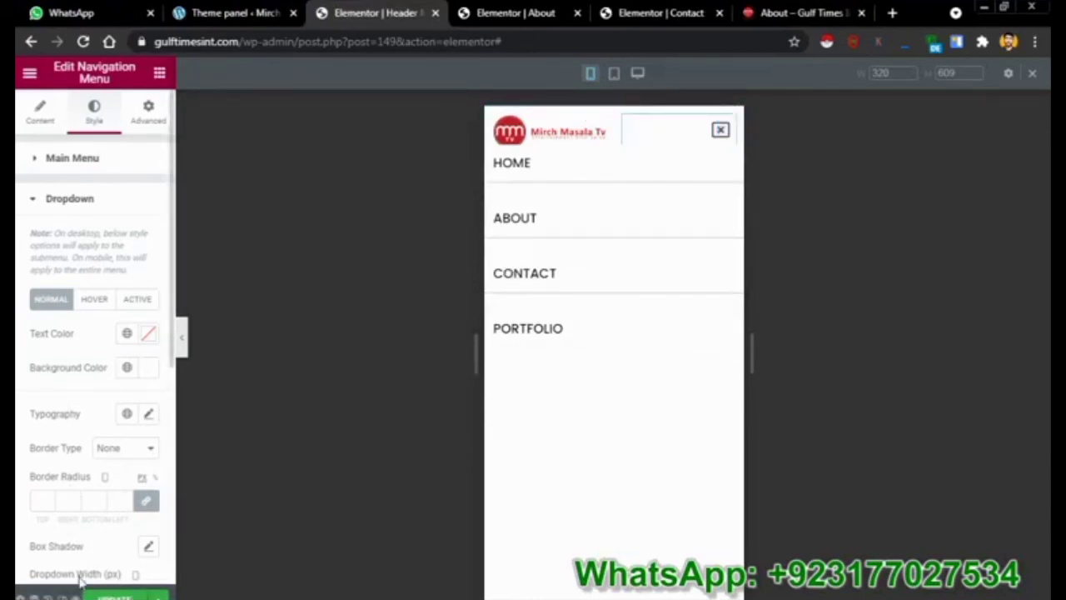
{"action": "scroll", "coordinate": [169, 357], "scroll_direction": "down", "scroll_amount": 5}
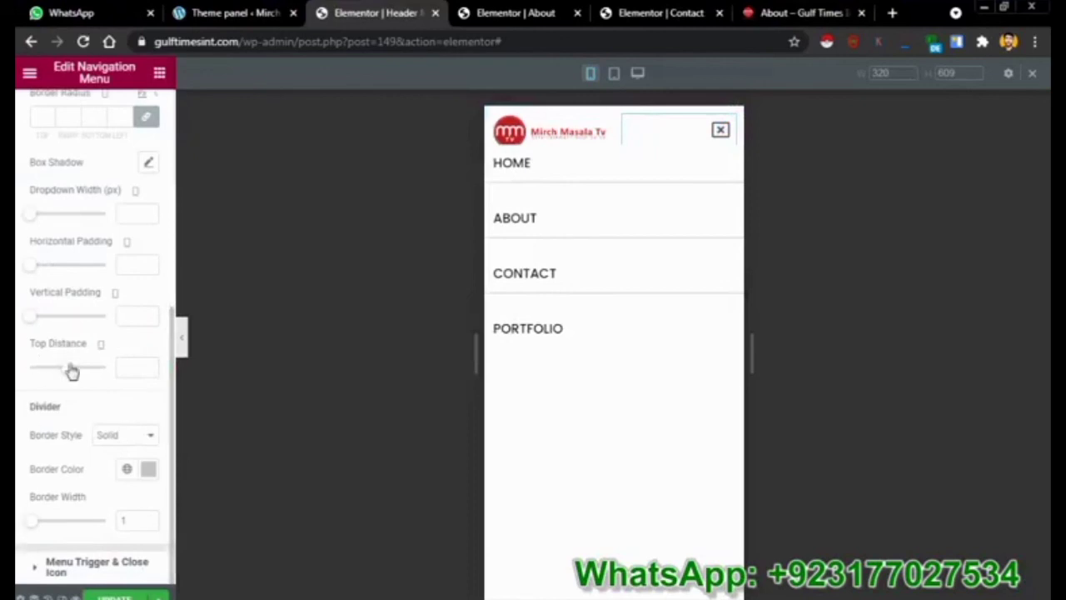
{"action": "mouse_move", "coordinate": [71, 375]}
{"action": "left_mouse_down"}
{"action": "mouse_move", "coordinate": [86, 369]}
{"action": "mouse_move", "coordinate": [81, 385]}
{"action": "left_mouse_up"}
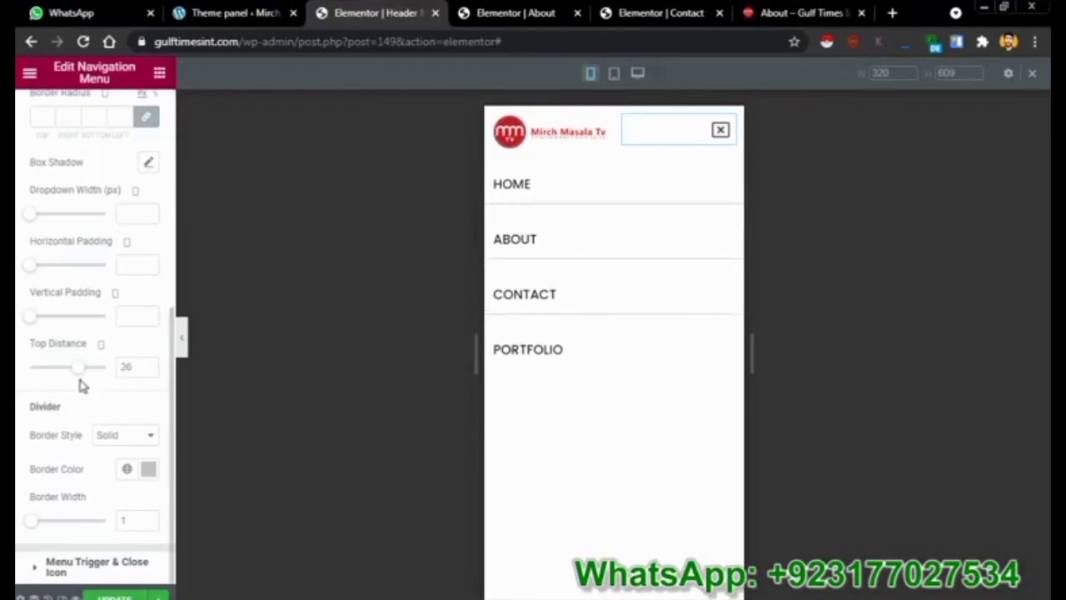
{"action": "left_click", "coordinate": [118, 572]}
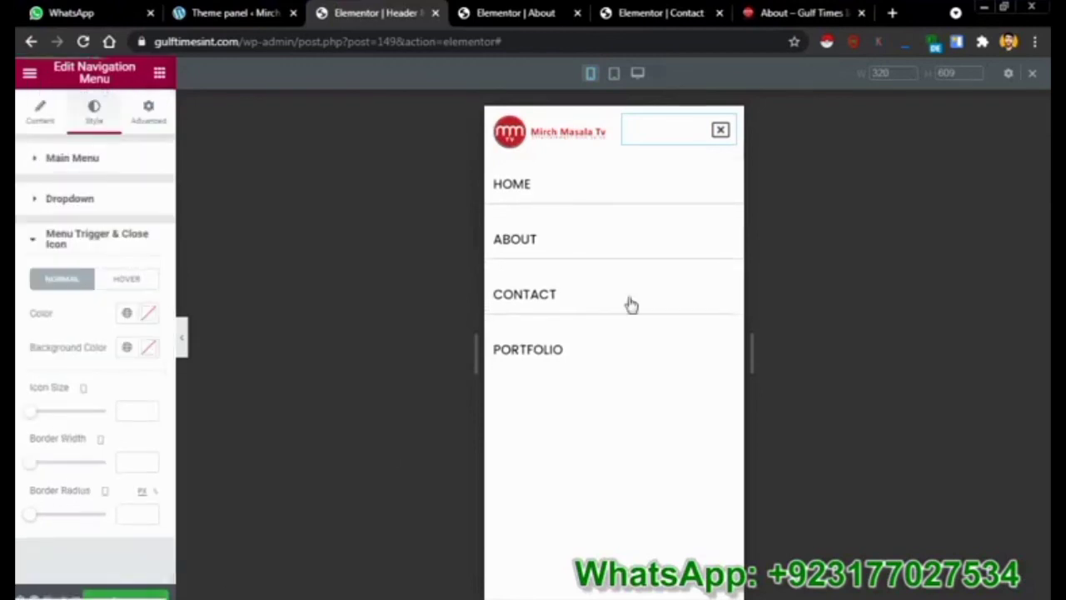
Test the header's mobile menu on the live About page in the Galaxy S5 view and look through the page content
{"action": "left_click", "coordinate": [707, 14]}
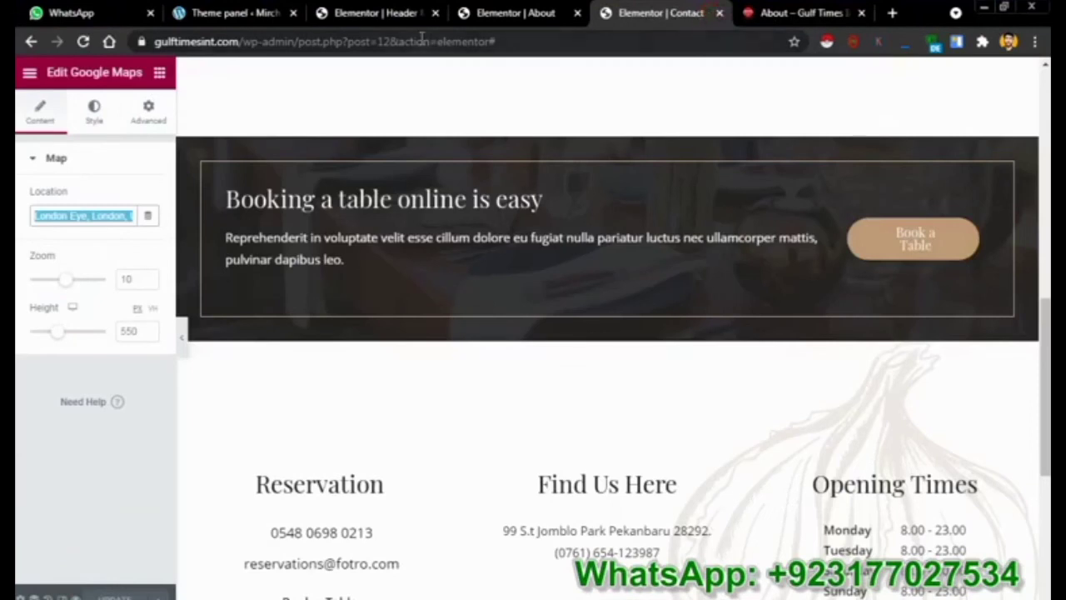
{"action": "left_click", "coordinate": [745, 14]}
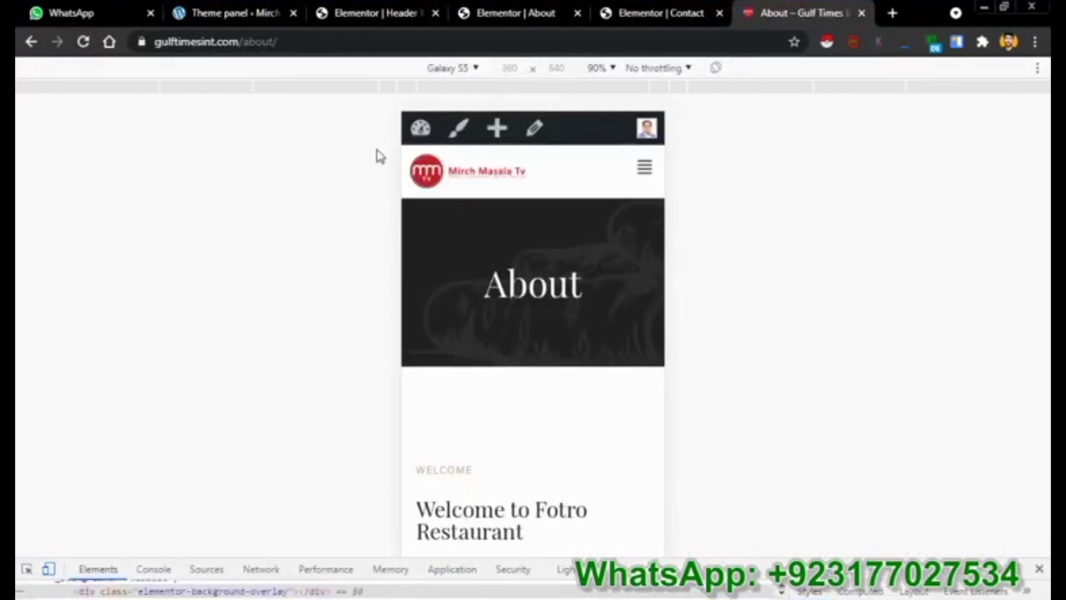
{"action": "left_click", "coordinate": [642, 169]}
{"action": "left_click", "coordinate": [642, 169]}
{"action": "left_click", "coordinate": [642, 169]}
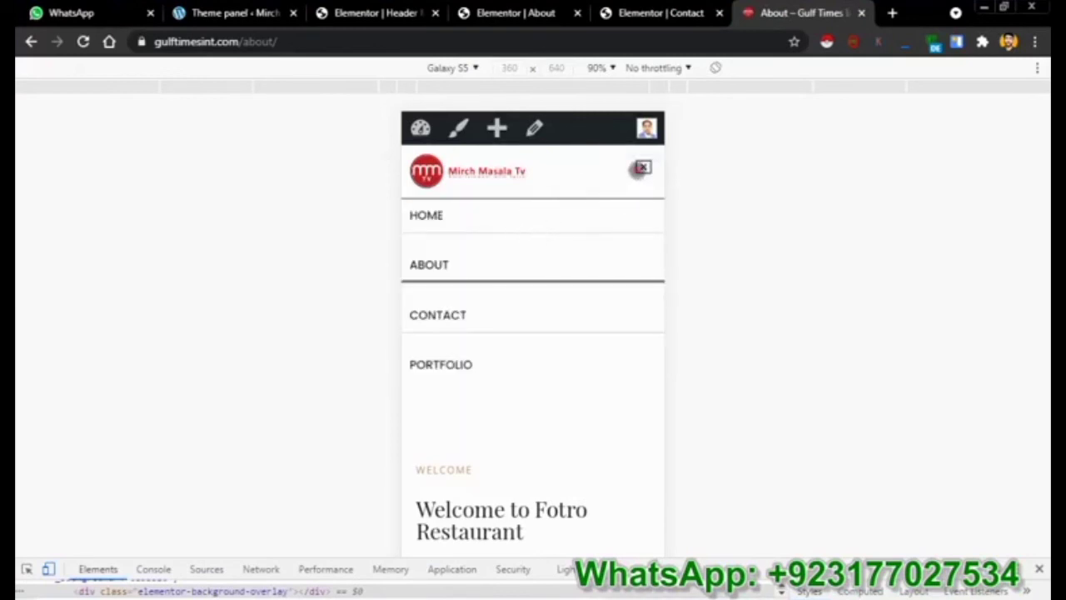
{"action": "left_click", "coordinate": [642, 170]}
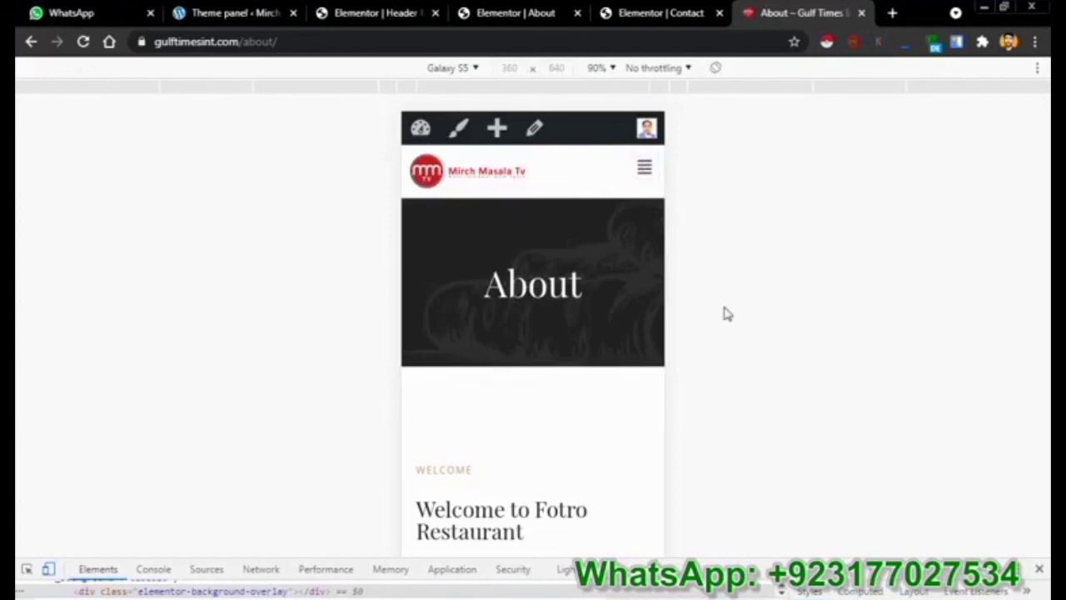
{"action": "scroll", "coordinate": [492, 402], "scroll_direction": "down", "scroll_amount": 10}
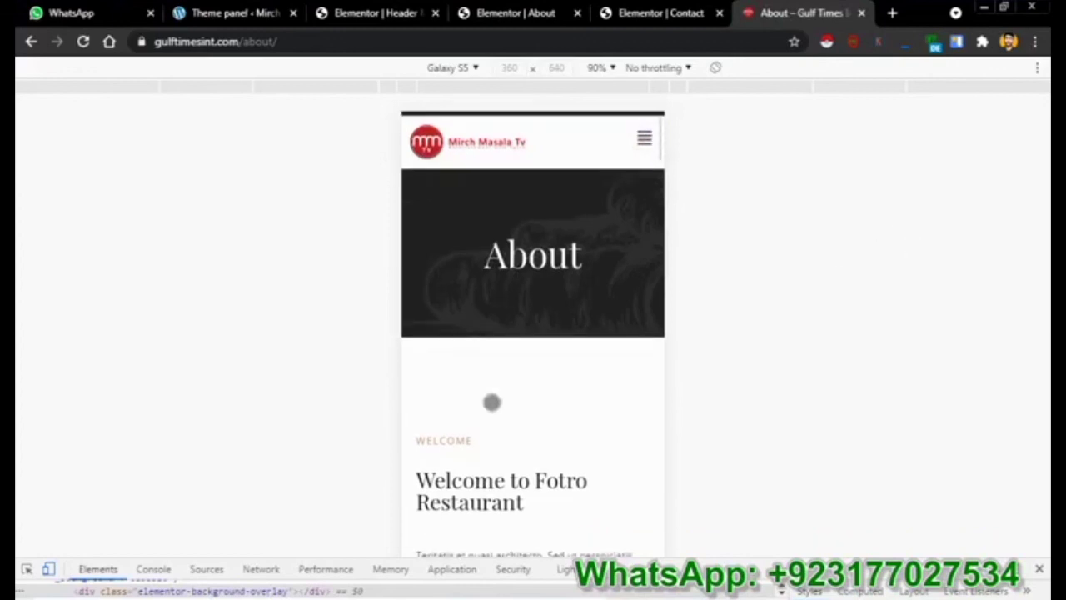
{"action": "scroll", "coordinate": [491, 403], "scroll_direction": "down", "scroll_amount": 8}
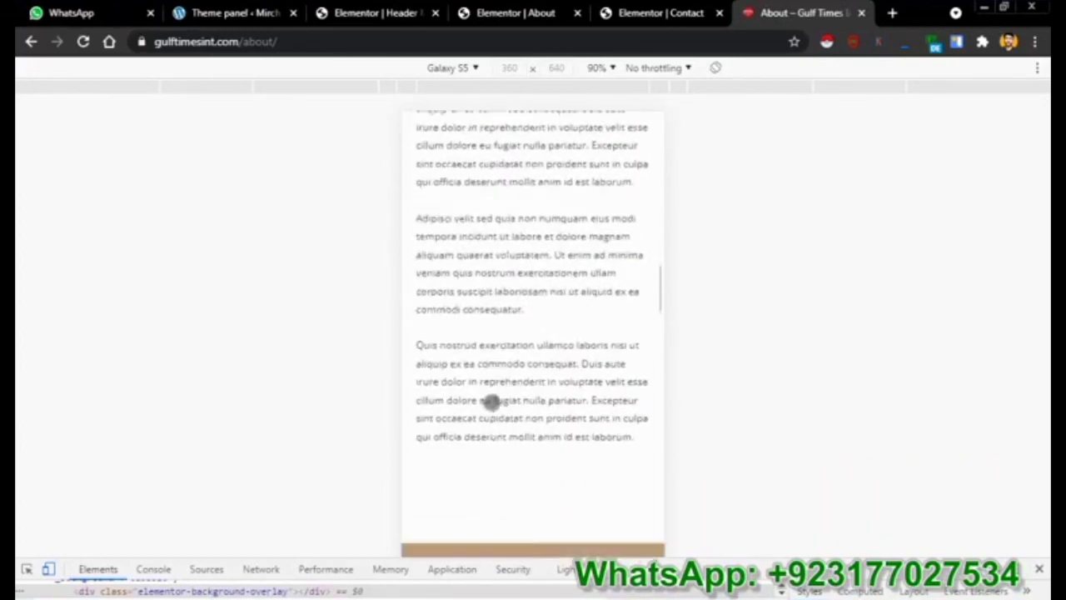
{"action": "scroll", "coordinate": [491, 402], "scroll_direction": "up", "scroll_amount": 8}
{"action": "scroll", "coordinate": [492, 402], "scroll_direction": "up", "scroll_amount": 10}
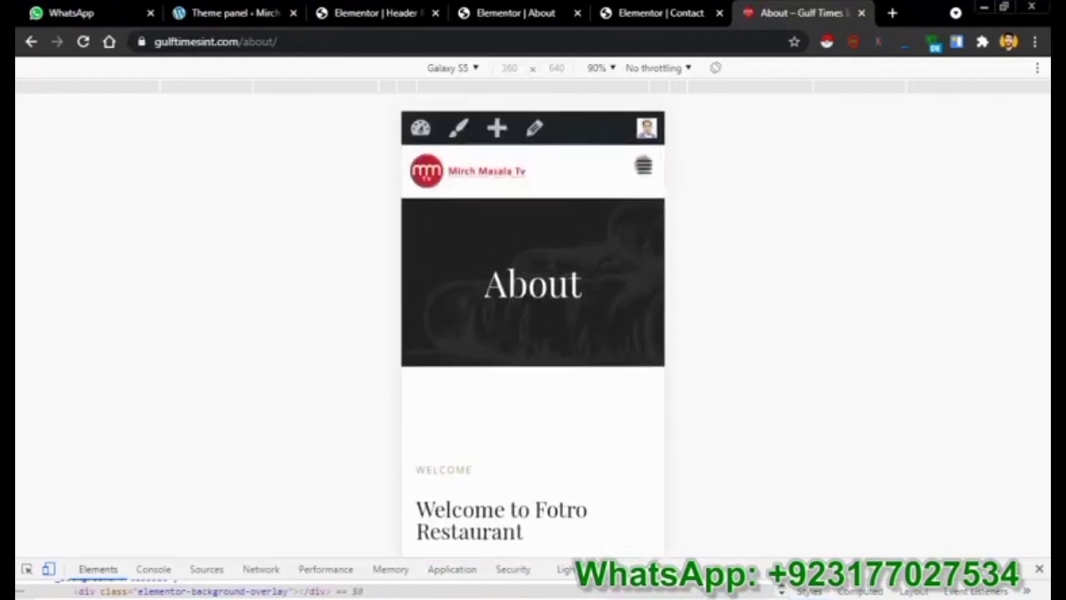
Open the live Home page from the mobile menu and review its mobile layout from the hero to the first food card
{"action": "left_click", "coordinate": [643, 167]}
{"action": "left_click", "coordinate": [518, 213]}
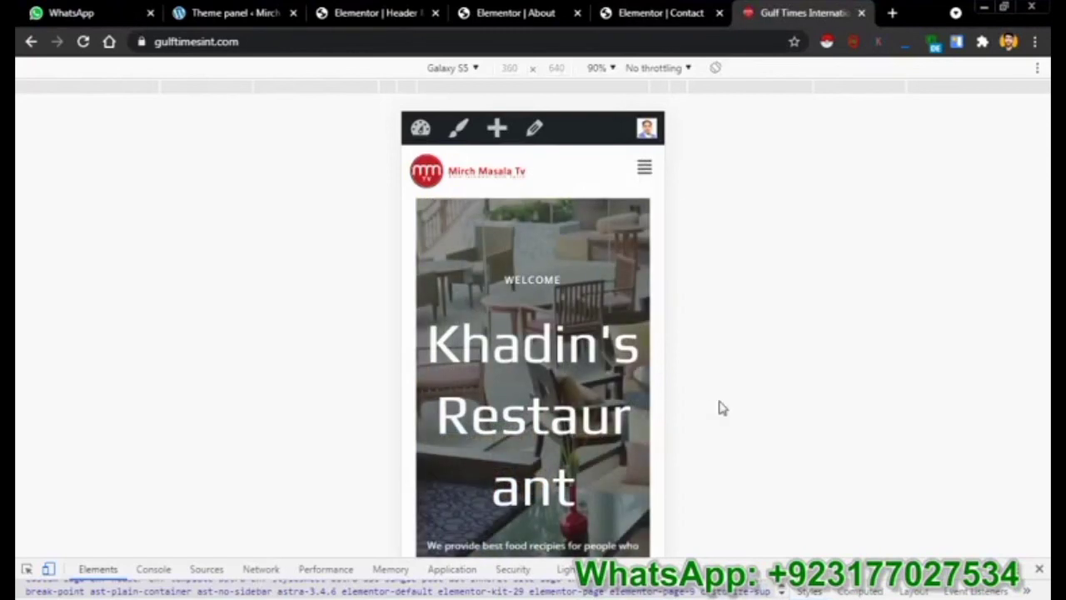
{"action": "scroll", "coordinate": [610, 390], "scroll_direction": "down", "scroll_amount": 10}
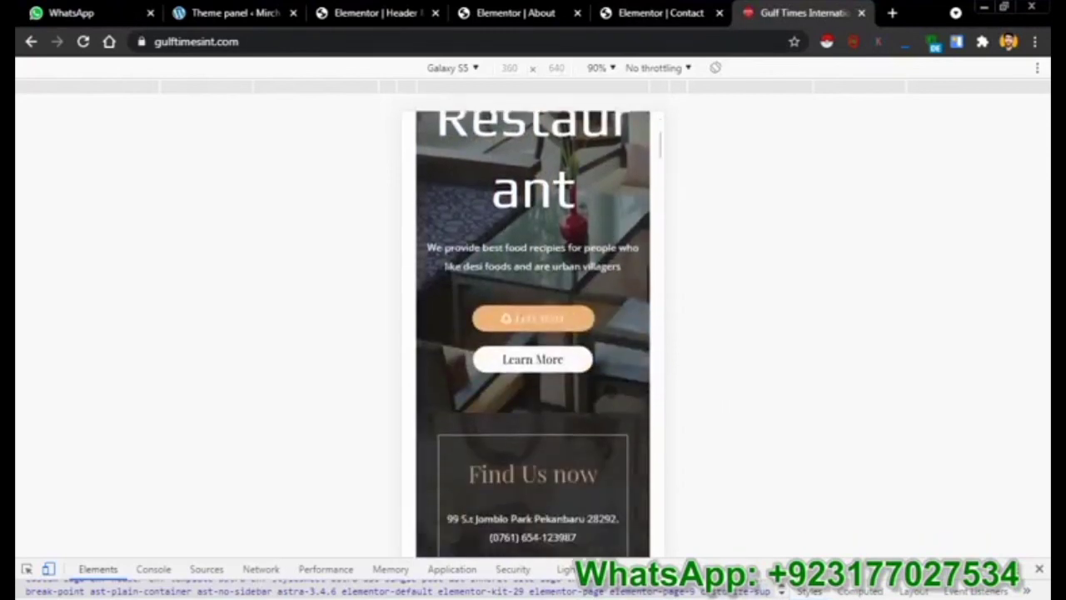
{"action": "scroll", "coordinate": [610, 390], "scroll_direction": "down", "scroll_amount": 15}
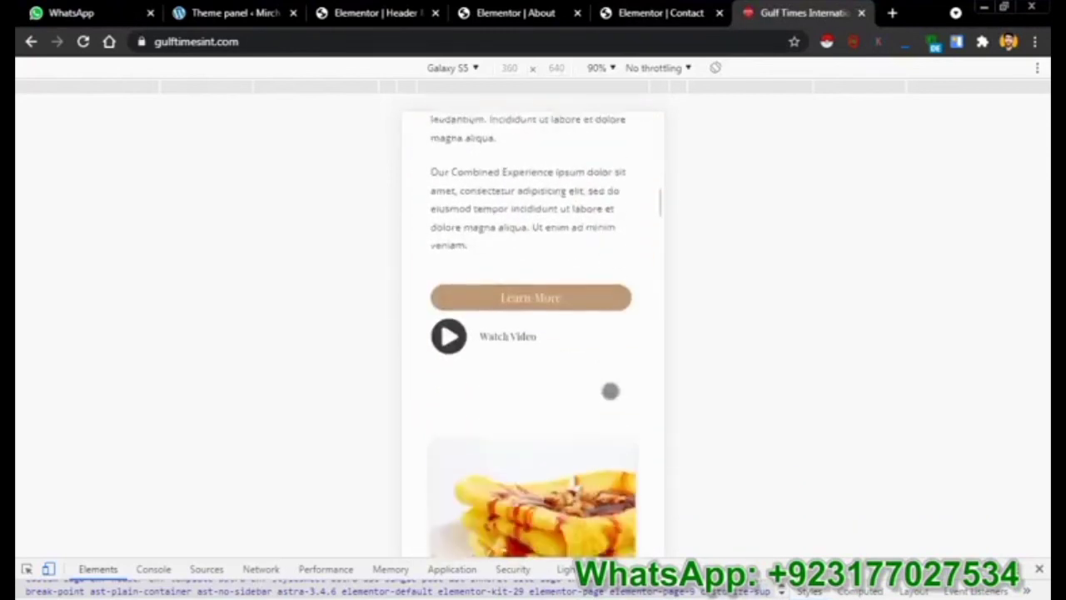
{"action": "scroll", "coordinate": [610, 390], "scroll_direction": "down", "scroll_amount": 1}
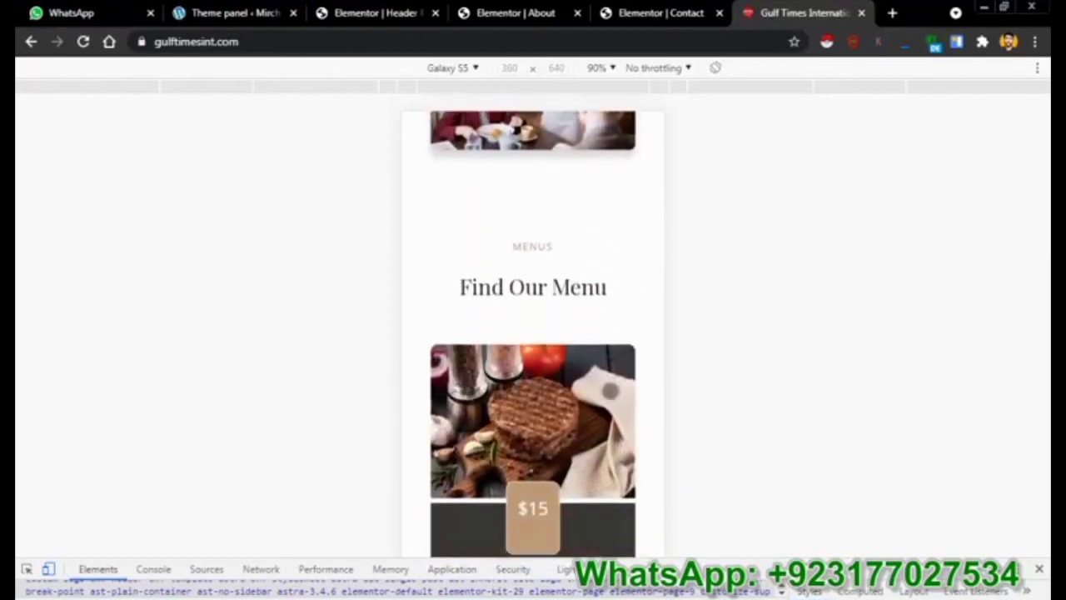
{"action": "scroll", "coordinate": [610, 390], "scroll_direction": "down", "scroll_amount": 6}
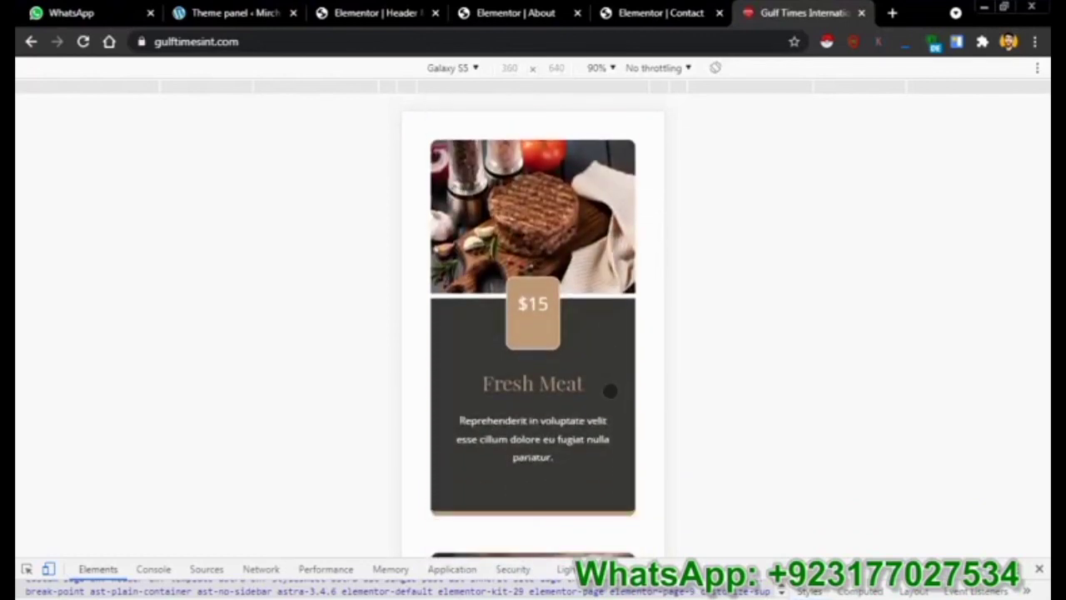
Review the rest of the Home page's mobile layout, from the food cards and price lists down to the footer
{"action": "left_click", "coordinate": [374, 14]}
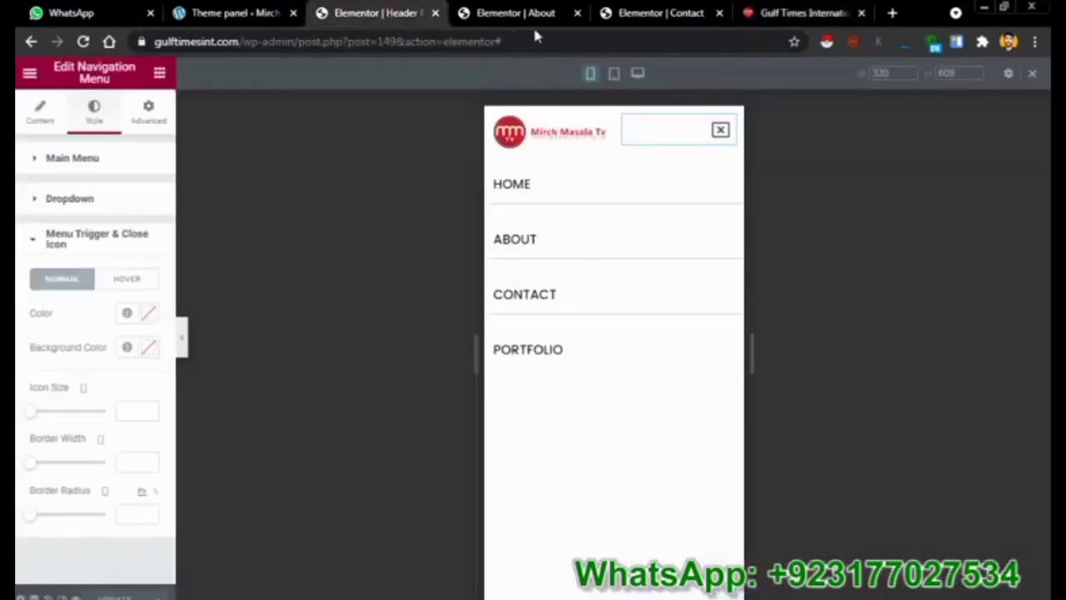
{"action": "left_click", "coordinate": [678, 14]}
{"action": "left_click", "coordinate": [740, 19]}
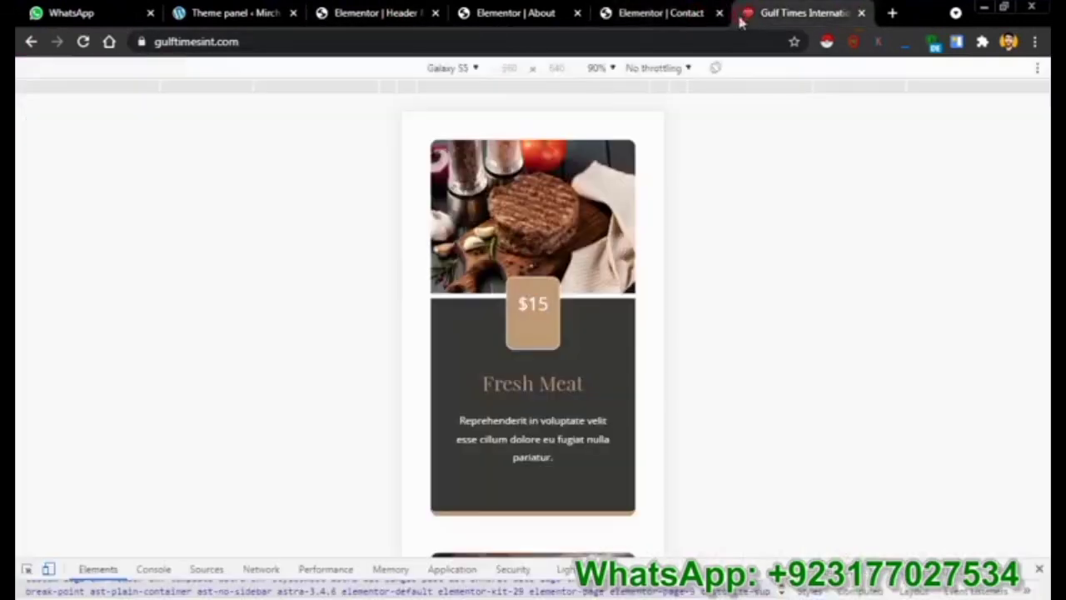
{"action": "scroll", "coordinate": [591, 410], "scroll_direction": "down", "scroll_amount": 1}
{"action": "scroll", "coordinate": [591, 409], "scroll_direction": "down", "scroll_amount": 20}
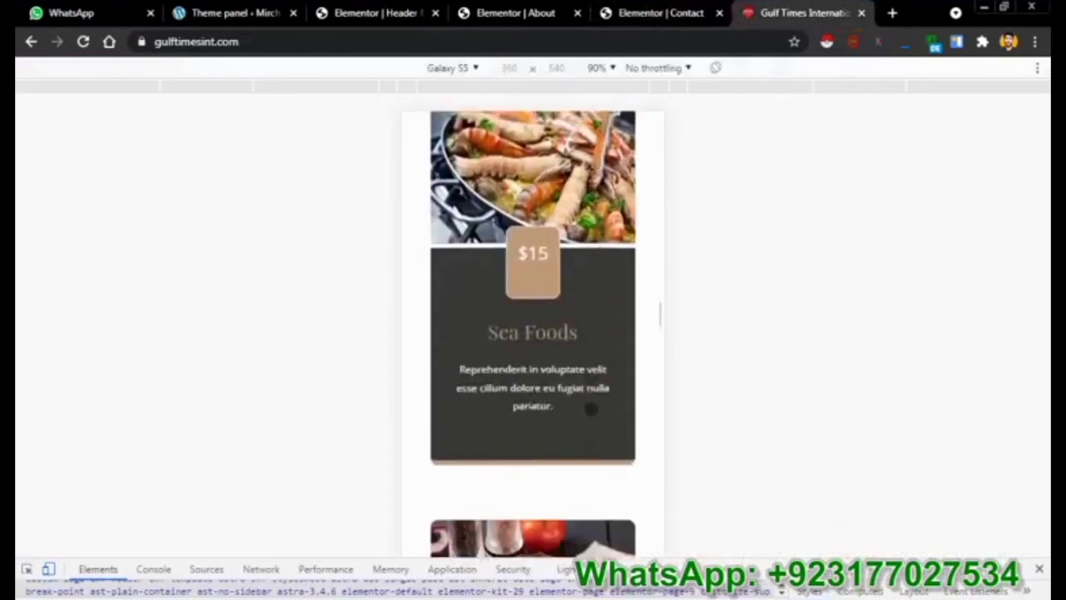
{"action": "scroll", "coordinate": [591, 410], "scroll_direction": "down", "scroll_amount": 20}
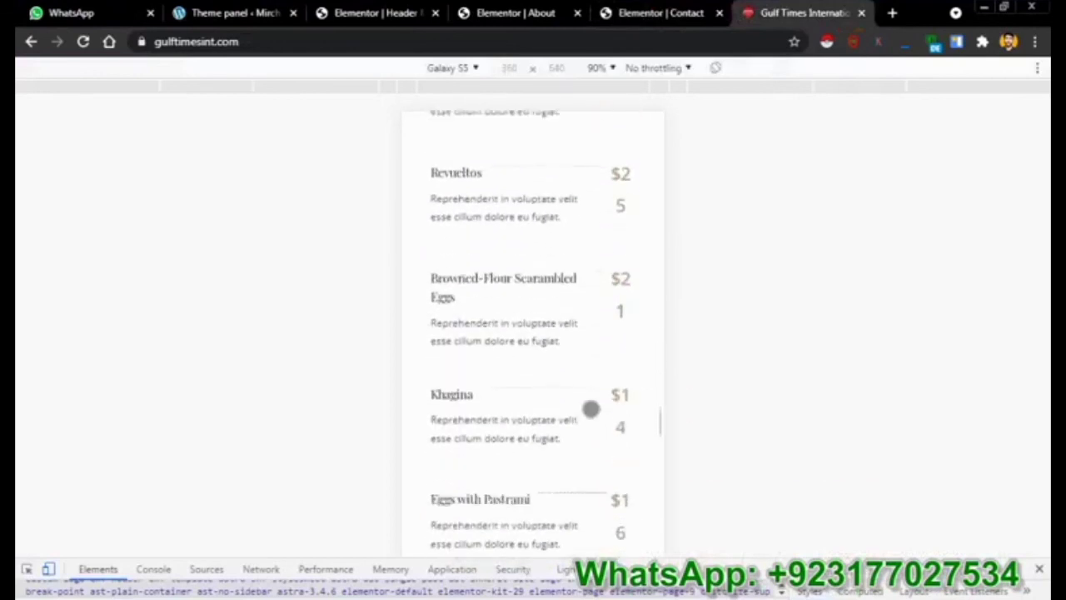
{"action": "scroll", "coordinate": [591, 409], "scroll_direction": "down", "scroll_amount": 20}
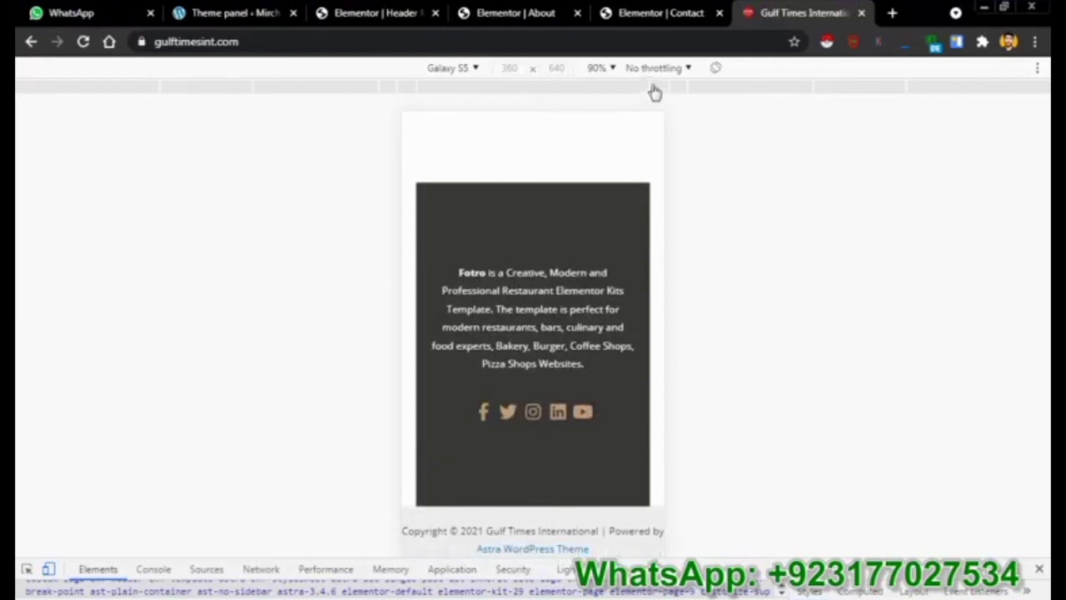
Leave the header editor and open the gulftimesint.com WordPress admin dashboard in its place
{"action": "left_click", "coordinate": [562, 17]}
{"action": "left_click", "coordinate": [414, 17]}
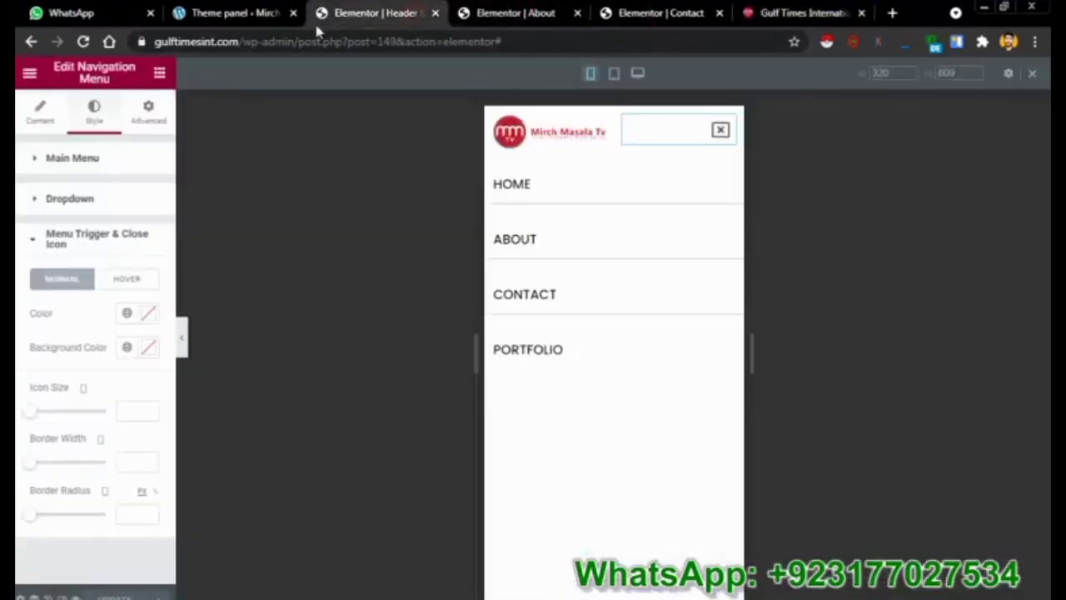
{"action": "left_click", "coordinate": [247, 15]}
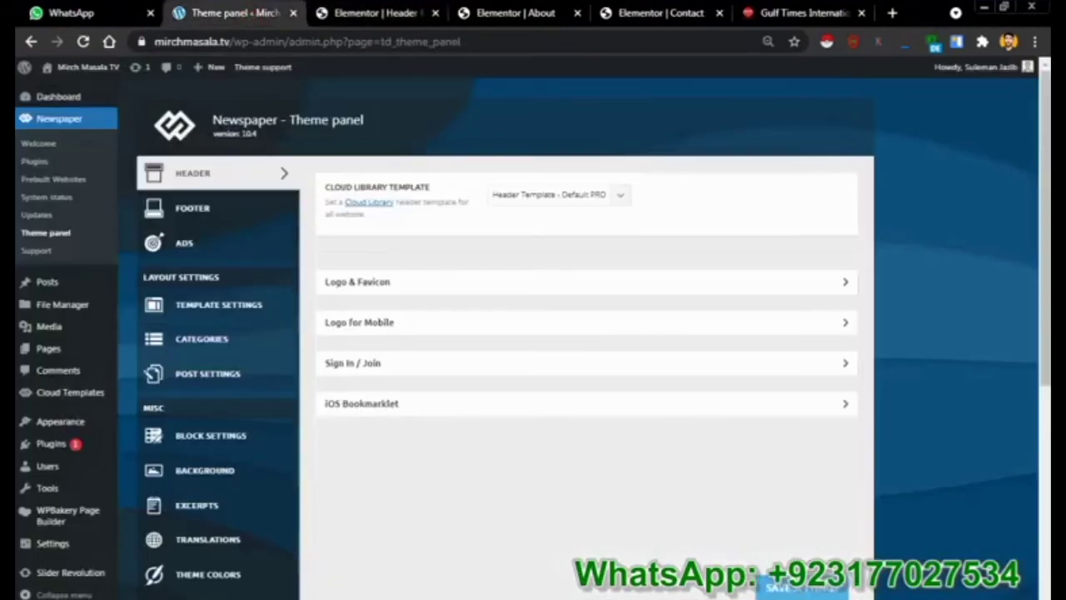
{"action": "left_click", "coordinate": [375, 13]}
{"action": "left_click_drag", "start_coordinate": [520, 36], "coordinate": [312, 35]}
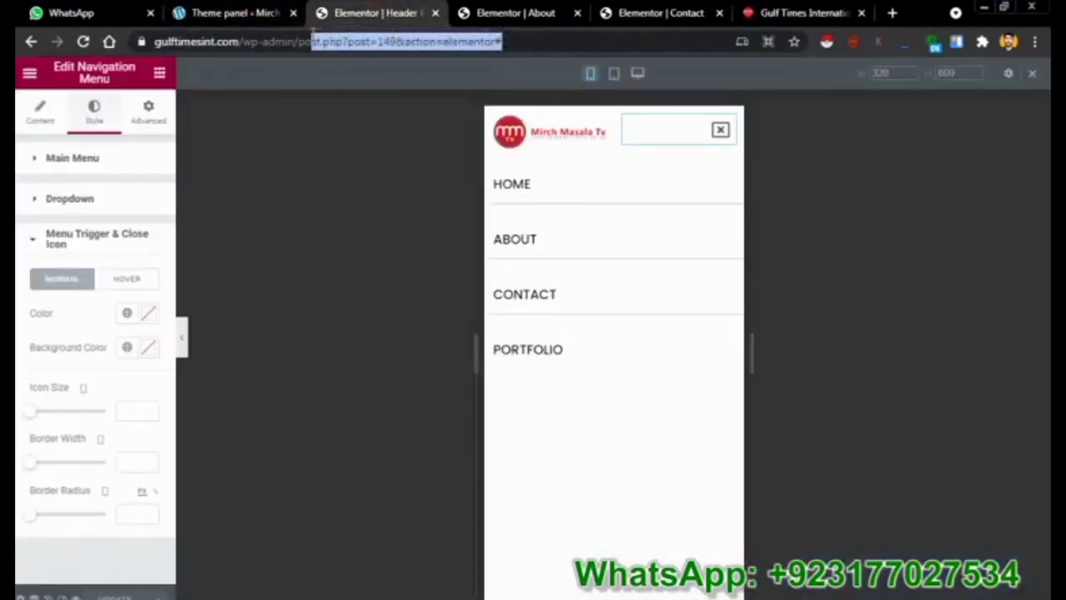
{"action": "key", "text": "BackSpace"}
{"action": "key", "text": "BackSpace"}
{"action": "key", "text": "Return"}
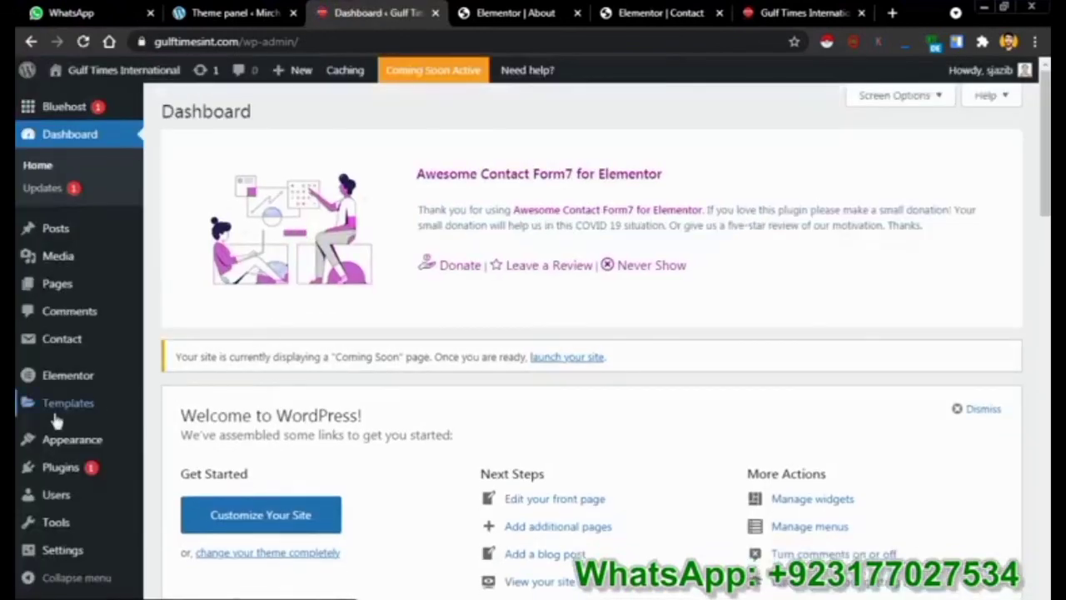
Add a new Header Footer & Blocks template and title it Footer Menu
{"action": "mouse_move", "coordinate": [20, 444]}
{"action": "left_click", "coordinate": [198, 519]}
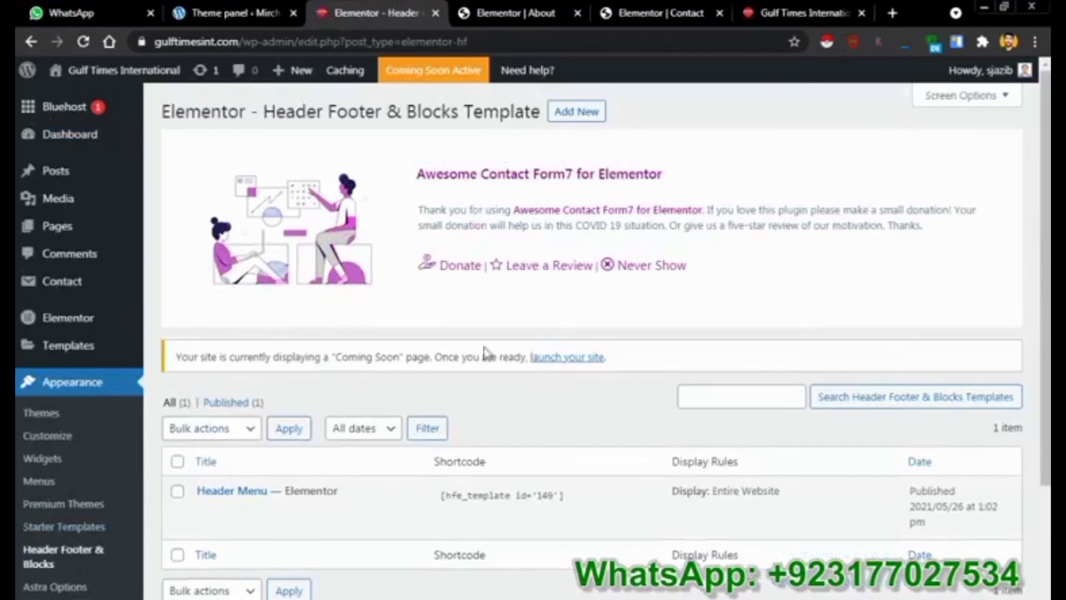
{"action": "left_click_drag", "start_coordinate": [478, 290], "coordinate": [458, 198]}
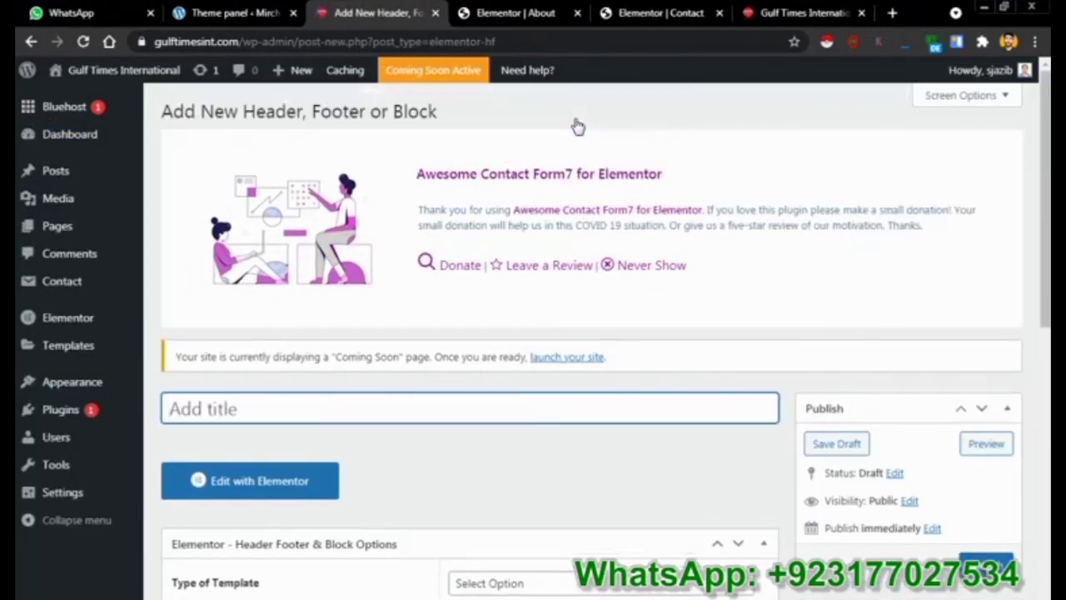
{"action": "left_click", "coordinate": [470, 397]}
{"action": "type", "text": "Footer"}
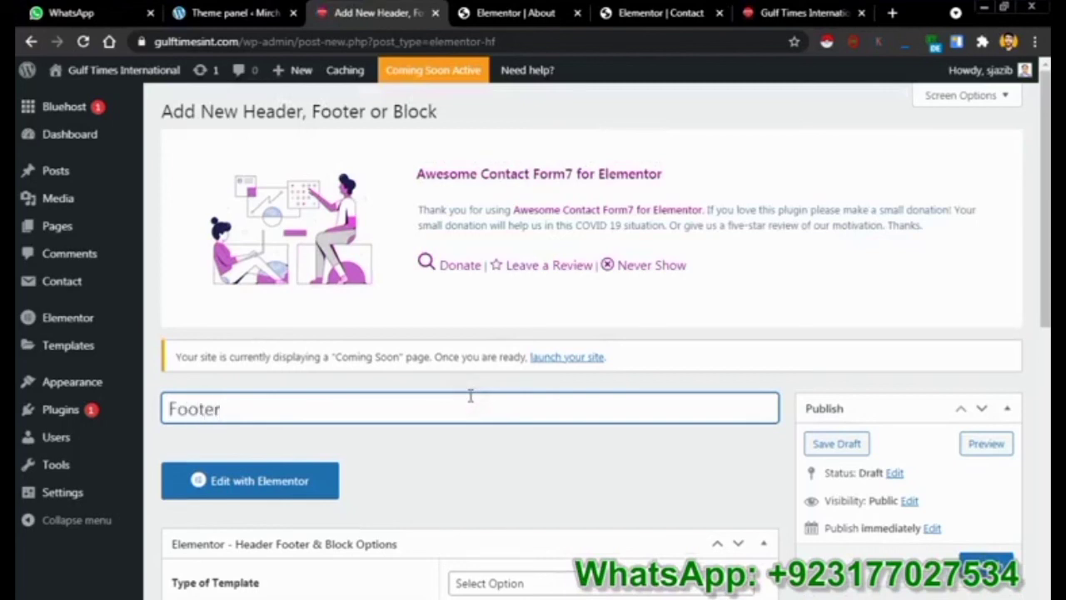
{"action": "type", "text": " Menu"}
Publish the template as a Footer displayed on the Entire Website, with its layout enabled for the Elementor Canvas Template
{"action": "scroll", "coordinate": [1042, 303], "scroll_direction": "down", "scroll_amount": 3}
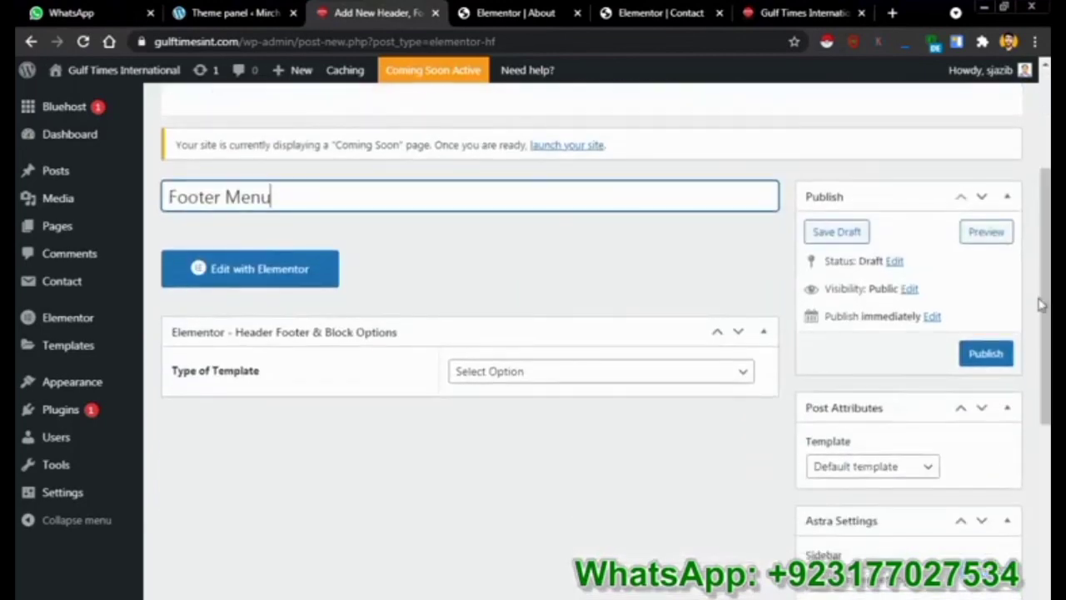
{"action": "left_click", "coordinate": [673, 371]}
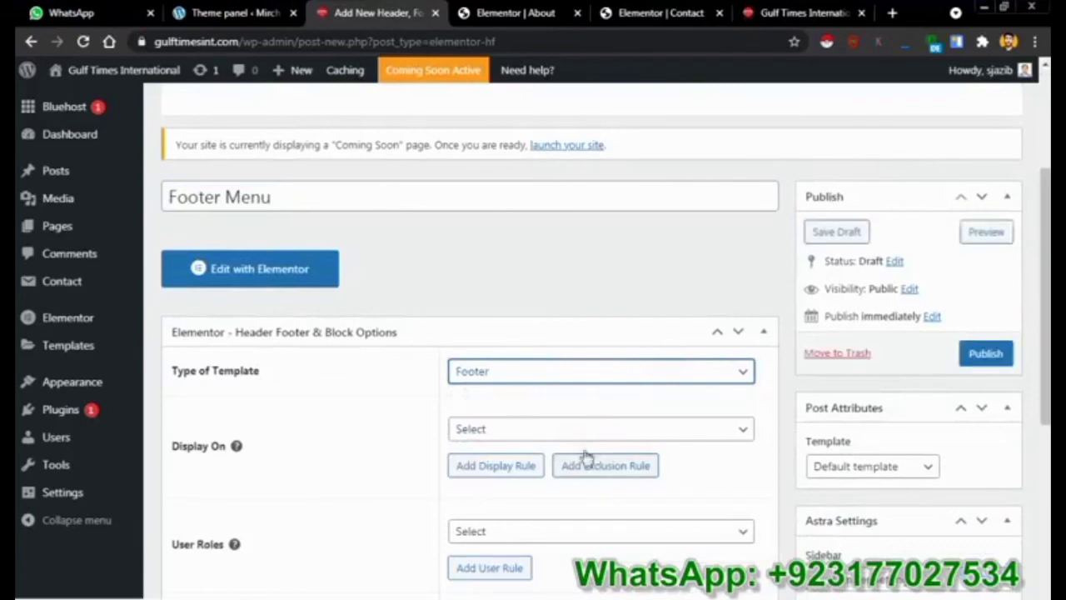
{"action": "left_click", "coordinate": [585, 433]}
{"action": "left_click", "coordinate": [579, 136]}
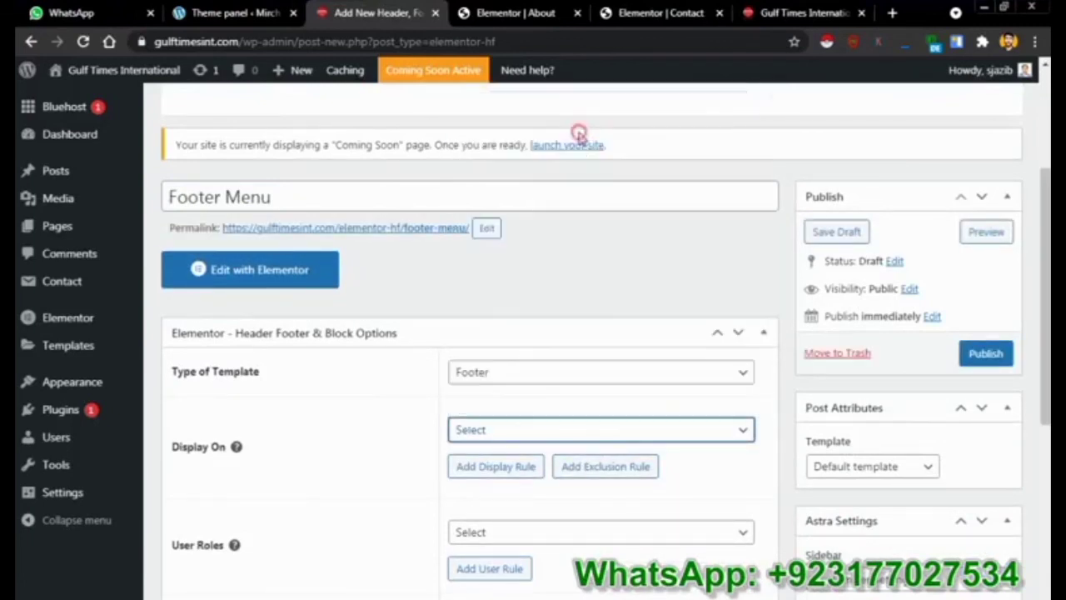
{"action": "scroll", "coordinate": [954, 461], "scroll_direction": "down", "scroll_amount": 3}
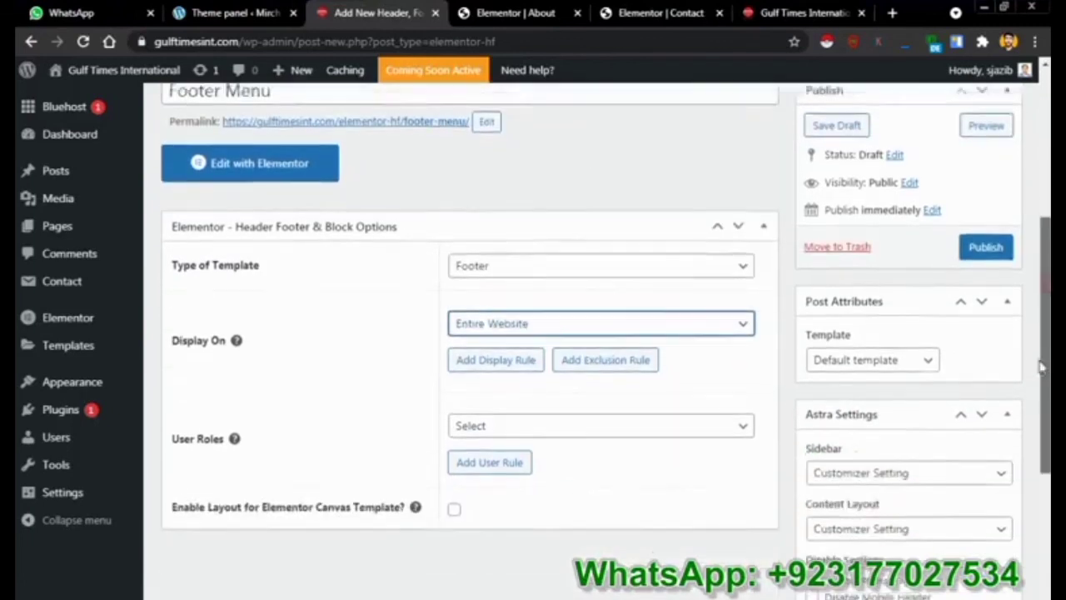
{"action": "left_click", "coordinate": [454, 377]}
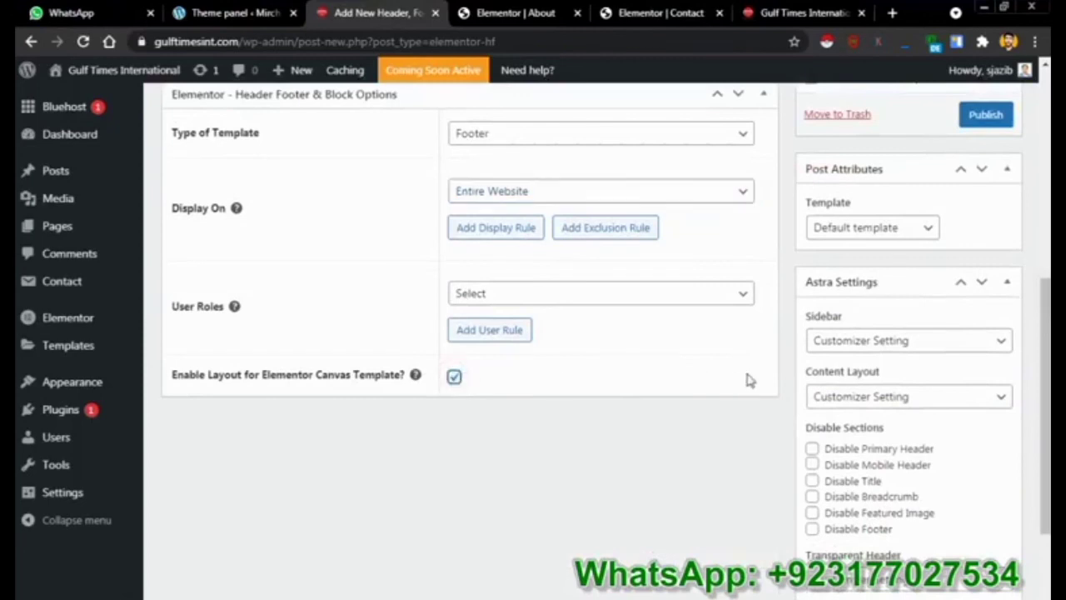
{"action": "scroll", "coordinate": [957, 333], "scroll_direction": "up", "scroll_amount": 3}
{"action": "left_click", "coordinate": [985, 312]}
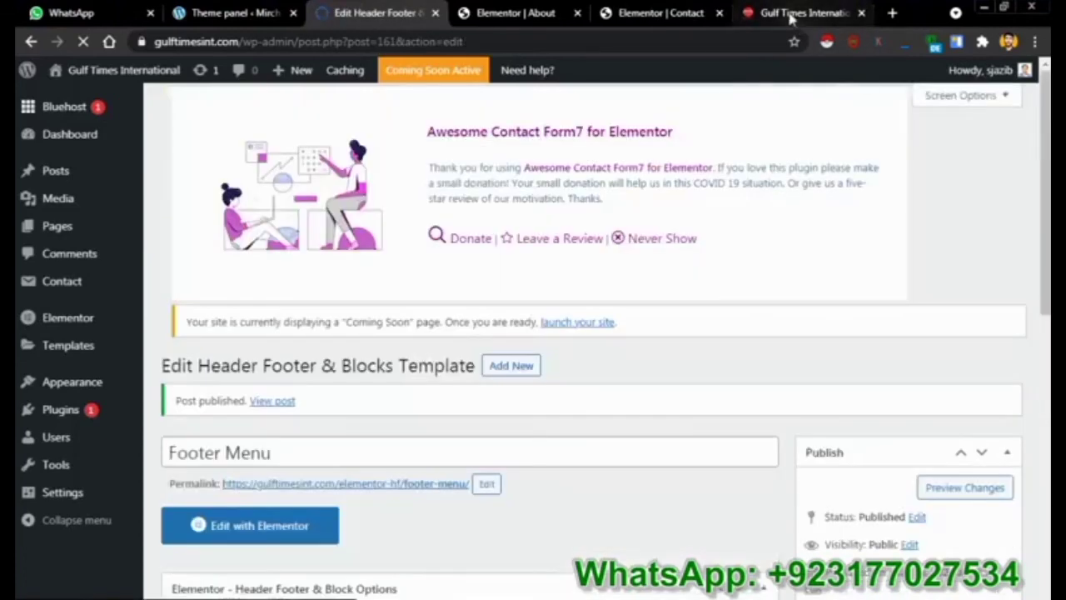
Reload the live Home page, check its lower part in mobile view, and review it from footer to header in desktop view
{"action": "left_click", "coordinate": [791, 15]}
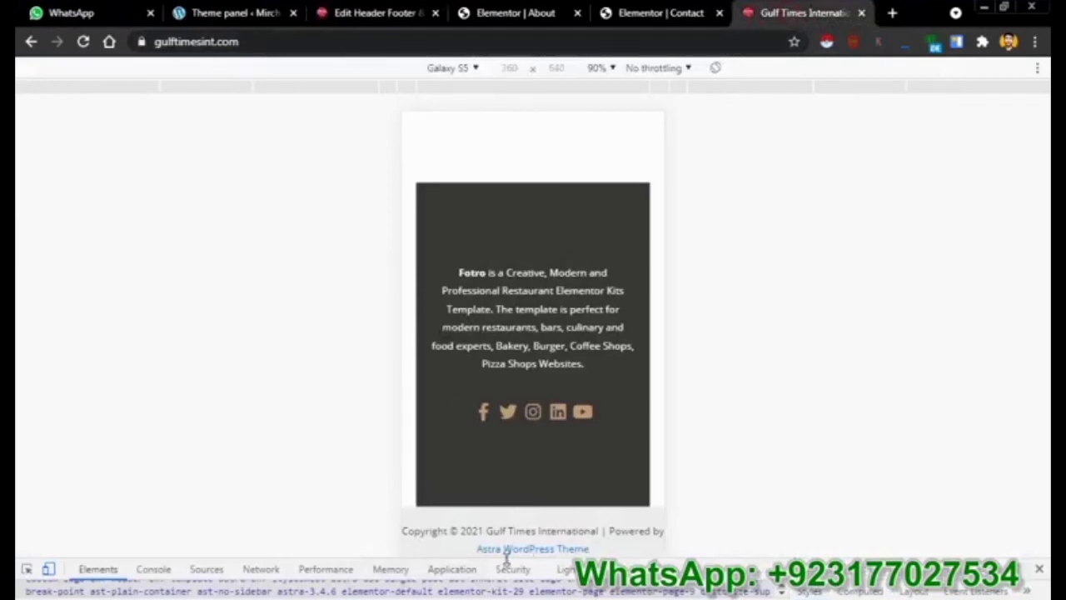
{"action": "left_click", "coordinate": [91, 47]}
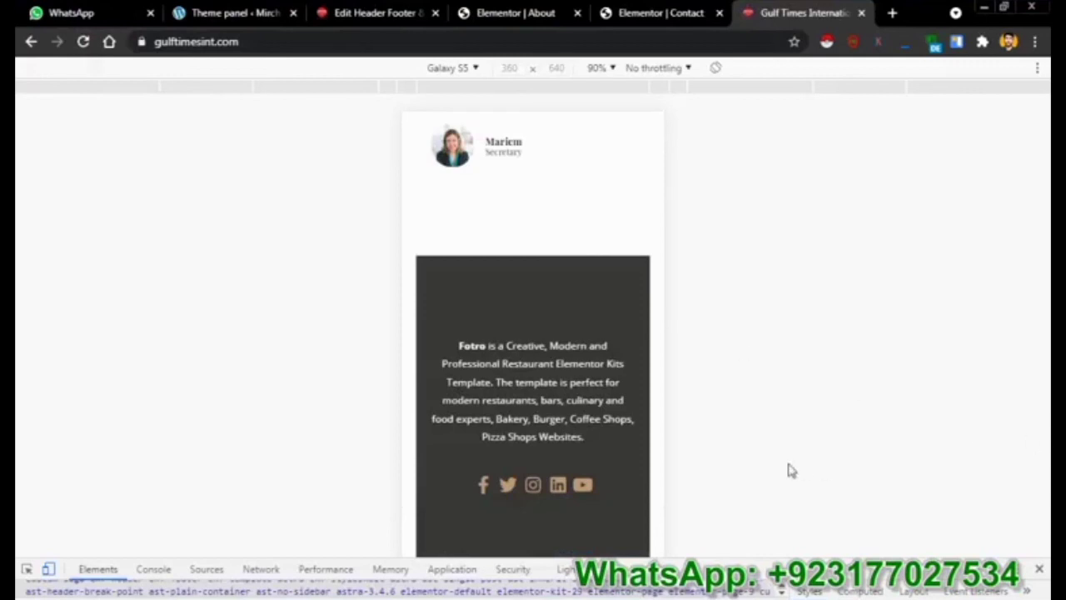
{"action": "scroll", "coordinate": [560, 447], "scroll_direction": "up", "scroll_amount": 10}
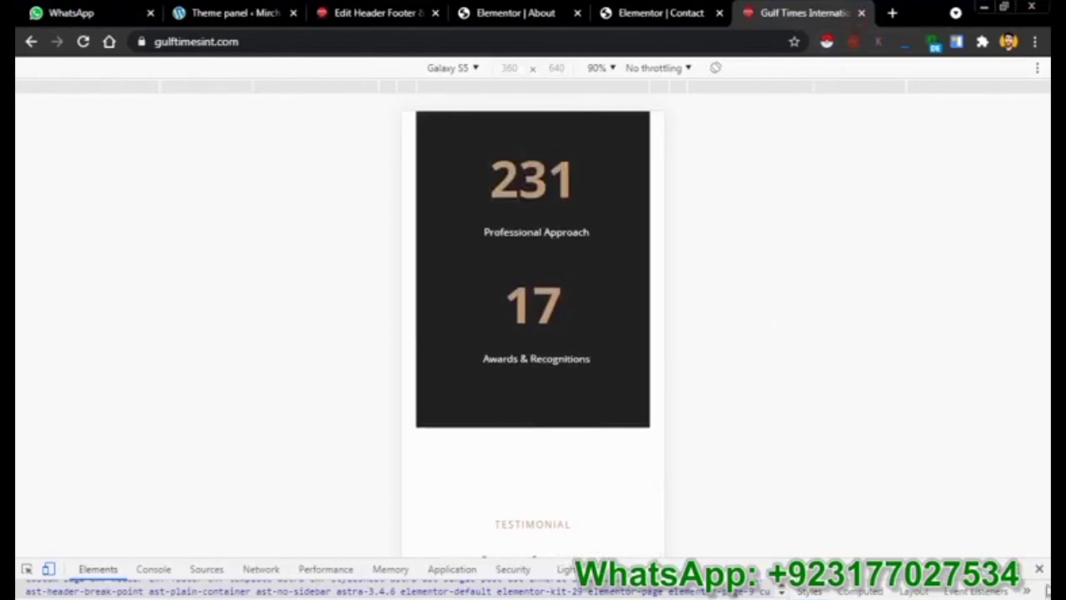
{"action": "left_click", "coordinate": [1039, 568]}
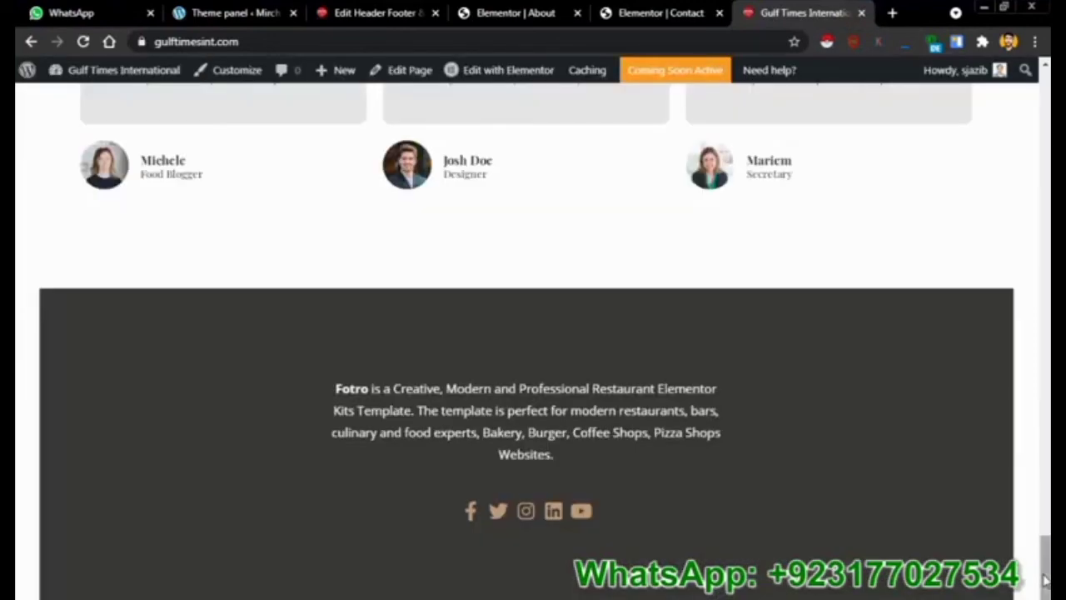
{"action": "left_click_drag", "start_coordinate": [1045, 578], "coordinate": [1045, 113]}
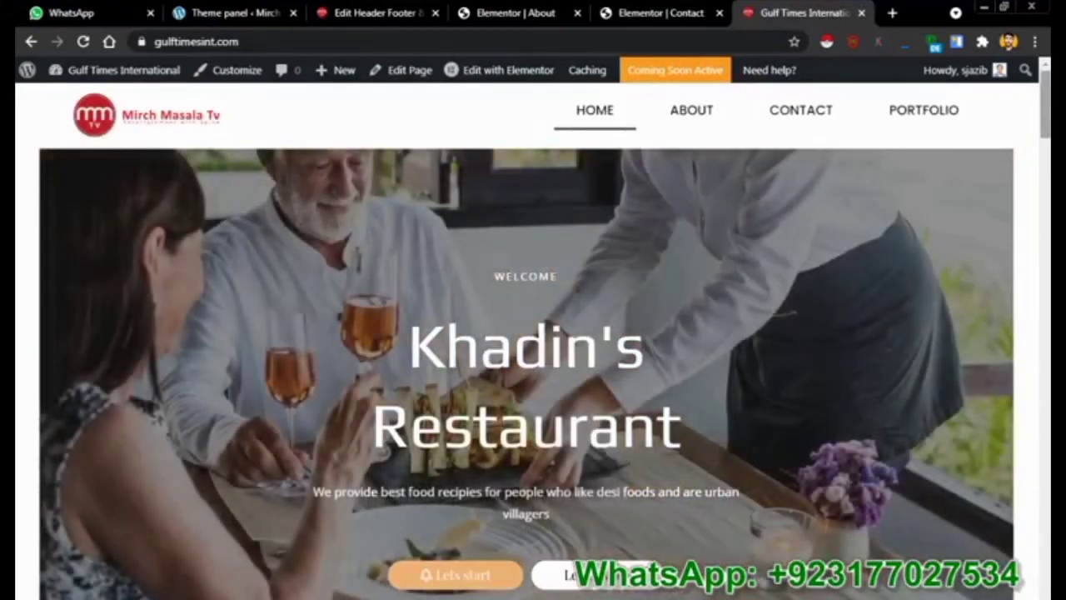